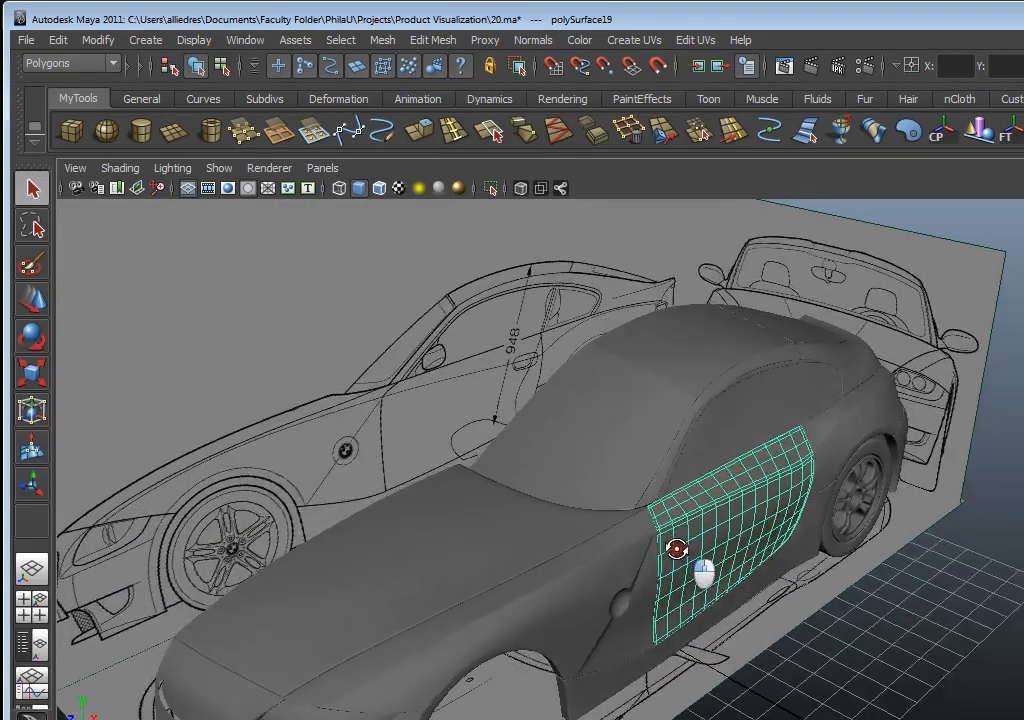
- Examine the selected door panel and its mesh on the car model in the perspective view
scroll(658, 526, up, 3)
scroll(649, 541, up, 3)
scroll(645, 548, down, 3)
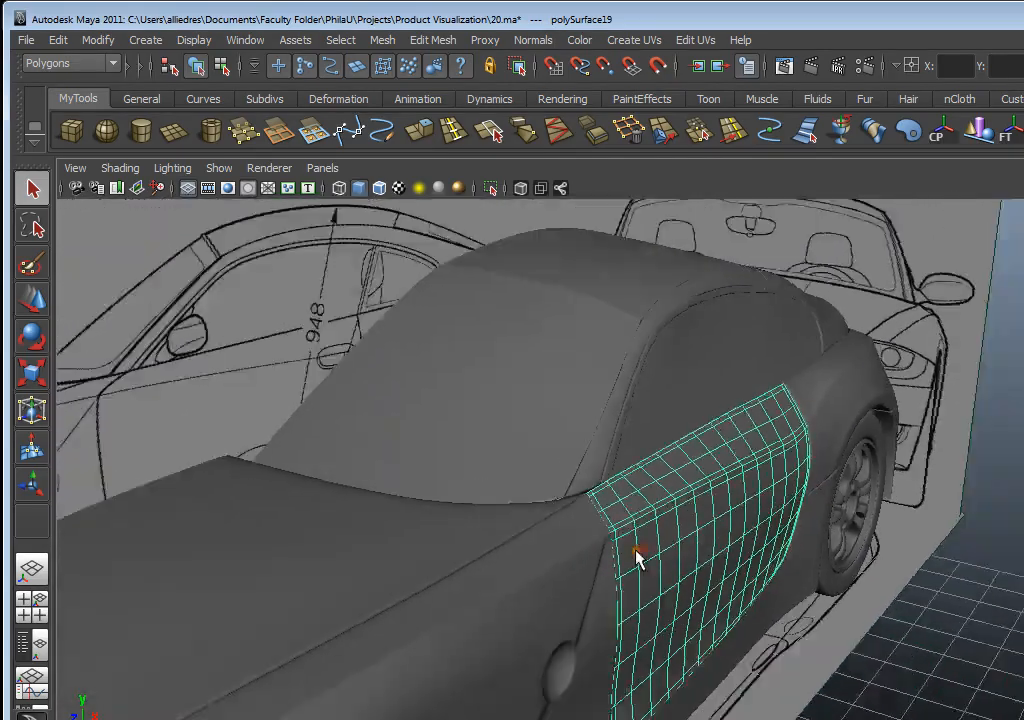
alt+drag(640, 555, 805, 507)
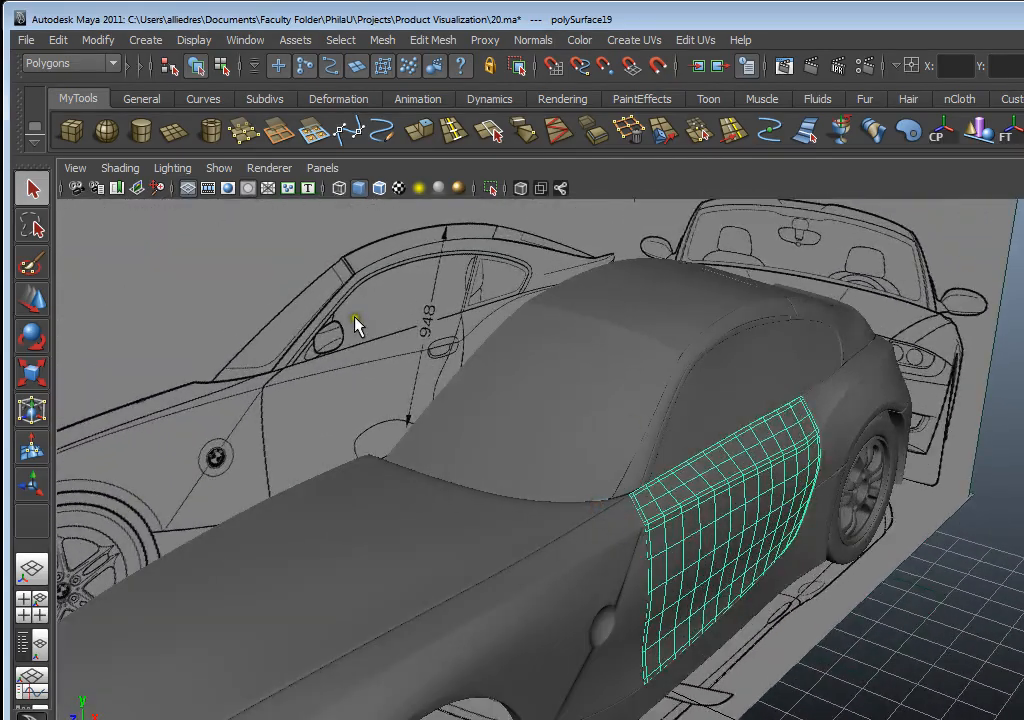
alt+middle_drag(354, 325, 453, 418)
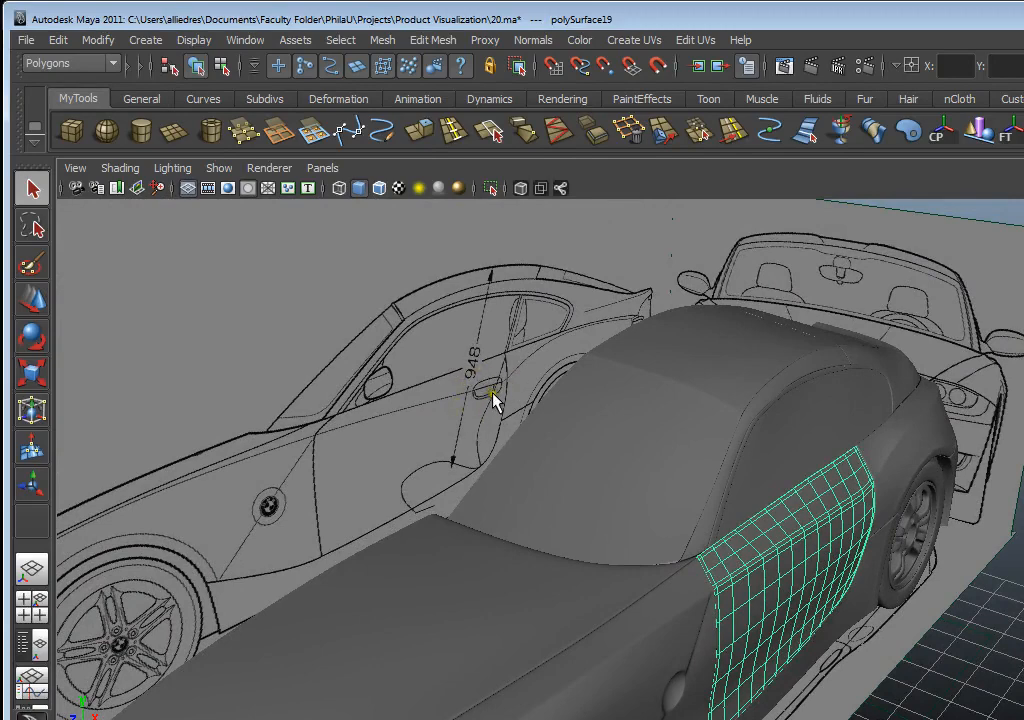
alt+middle_drag(713, 537, 599, 466)
scroll(599, 466, up, 4)
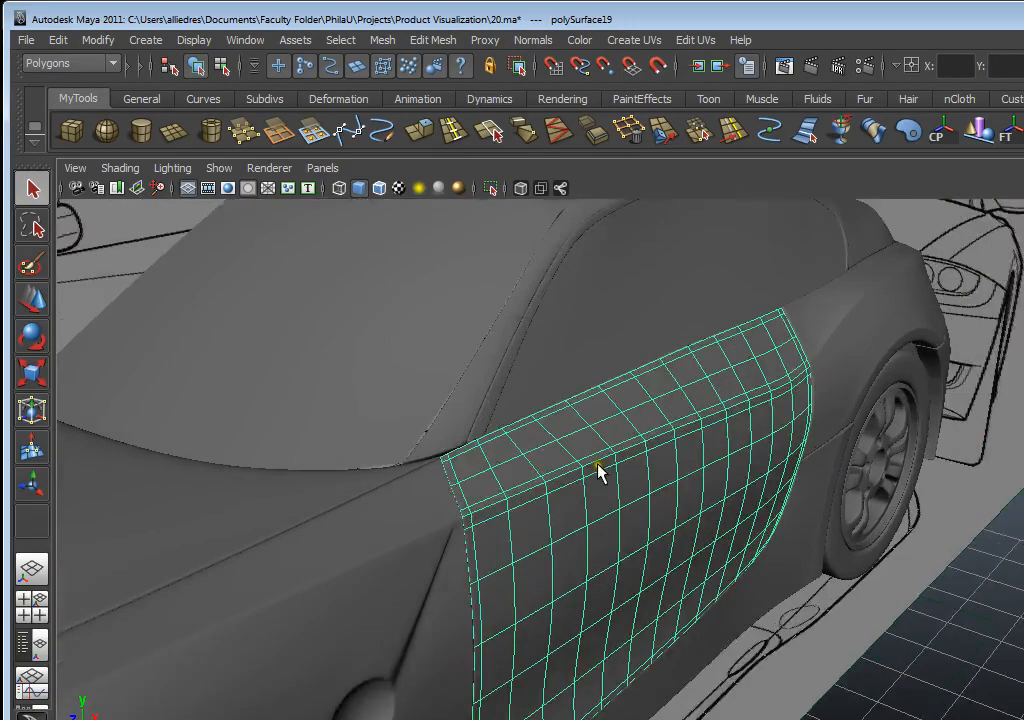
scroll(689, 462, down, 2)
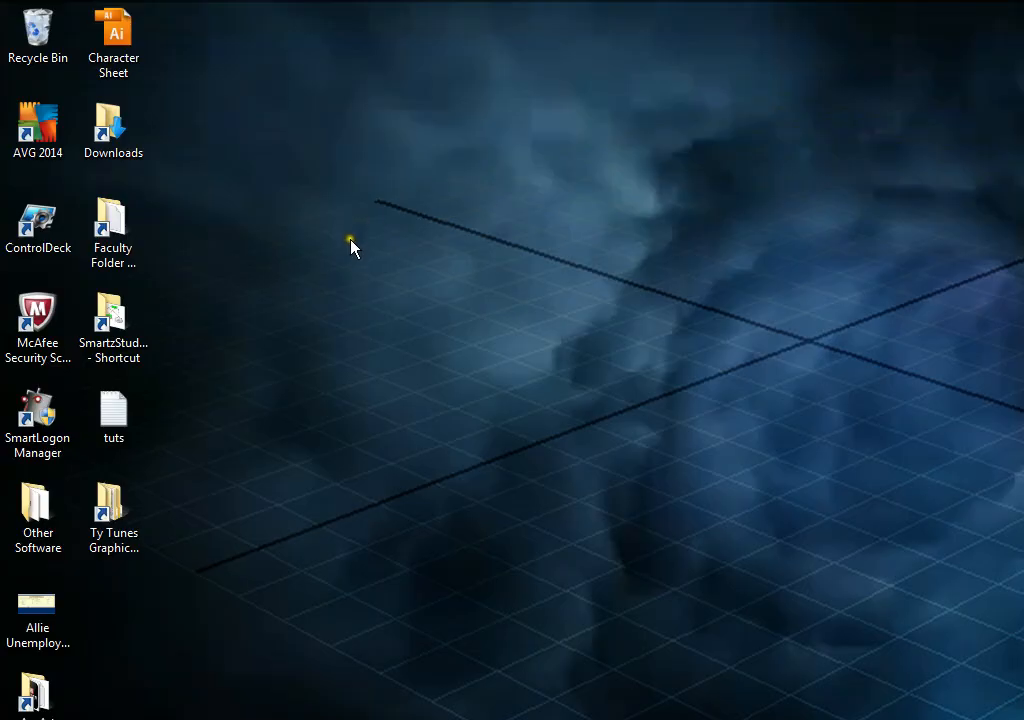
- Open the reference photo 2005_BMW_Z4_coupé_concept_003_9754 from Faculty Folder > PhilaU > Projects > Product Visualization > Reference
double_click(115, 256)
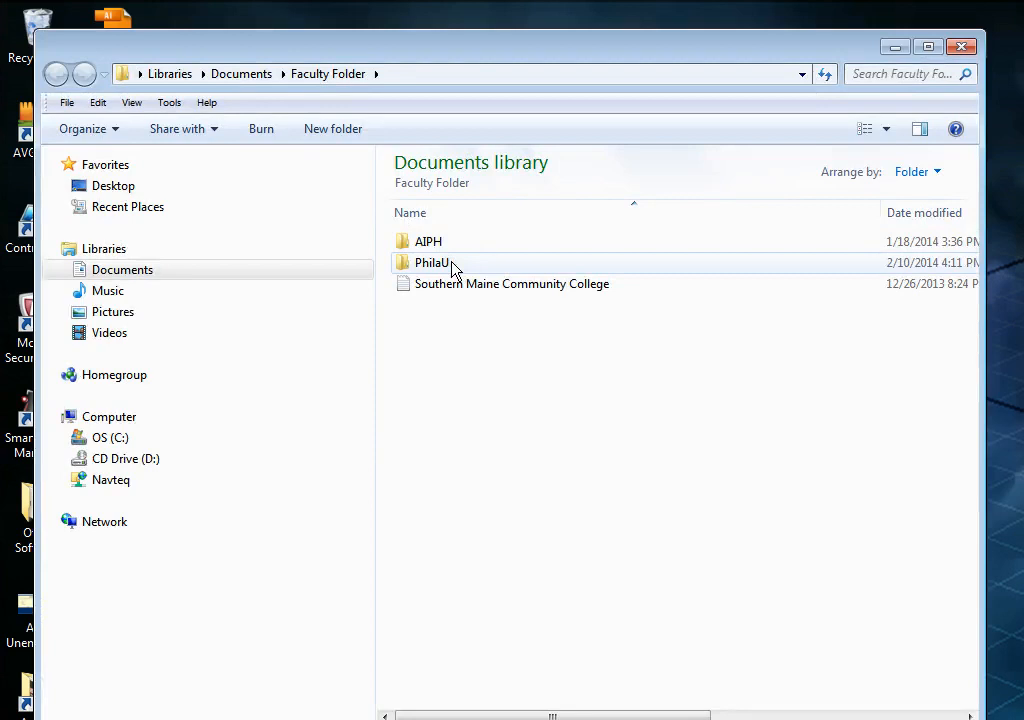
double_click(452, 264)
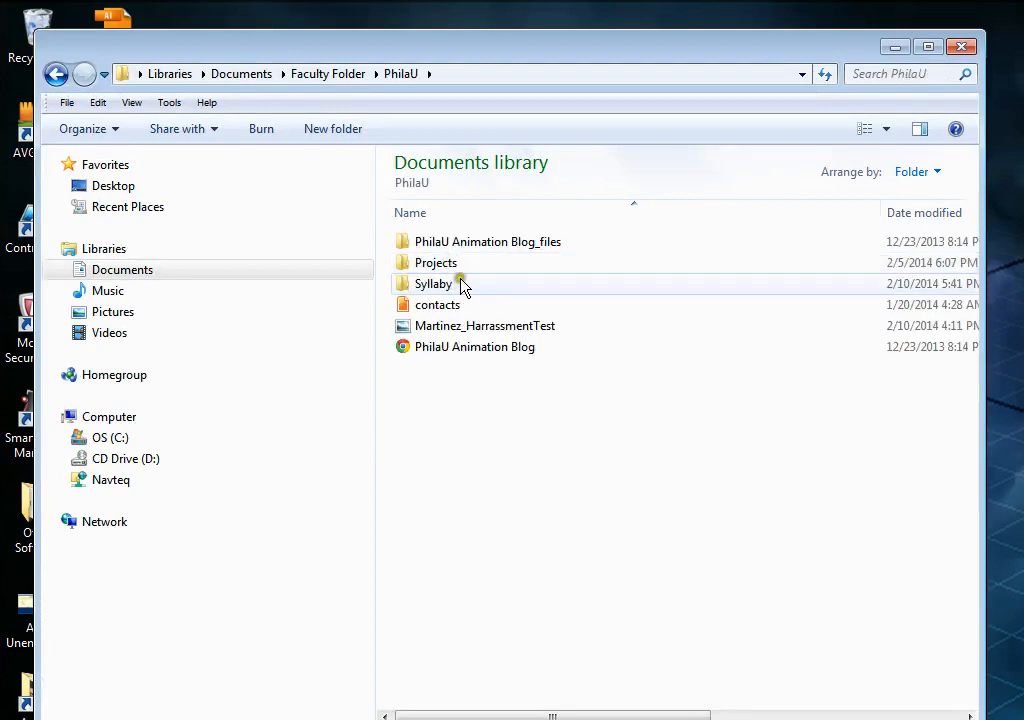
double_click(452, 265)
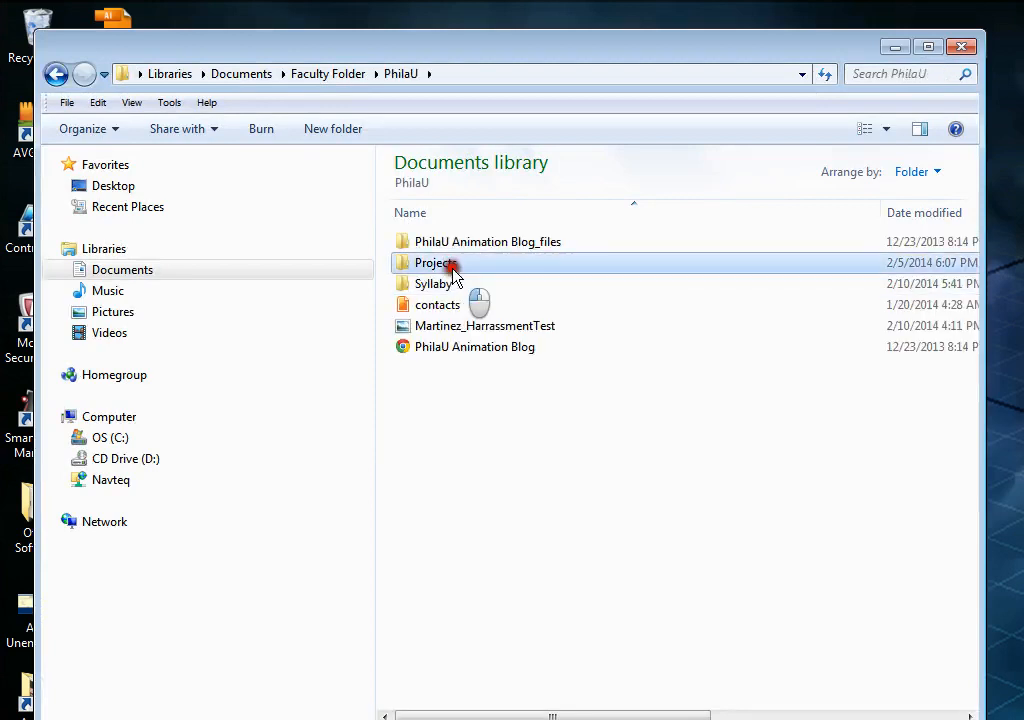
double_click(452, 265)
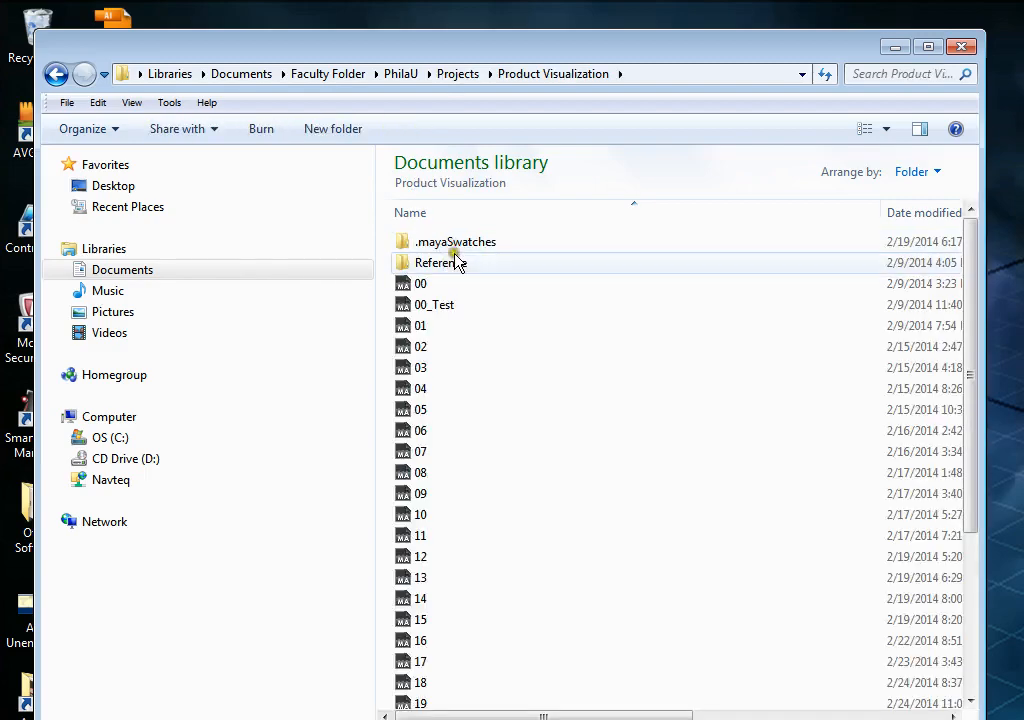
click(455, 265)
double_click(457, 265)
double_click(462, 266)
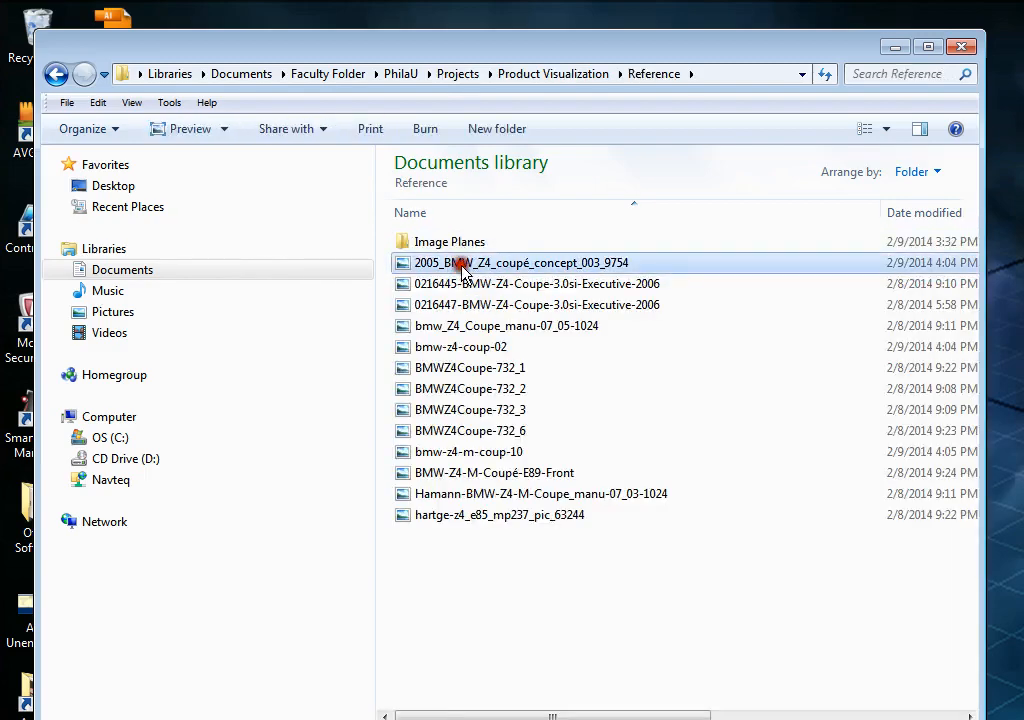
- Examine the door handle and its surrounding recess in the reference photo of the car
scroll(732, 378, up, 3)
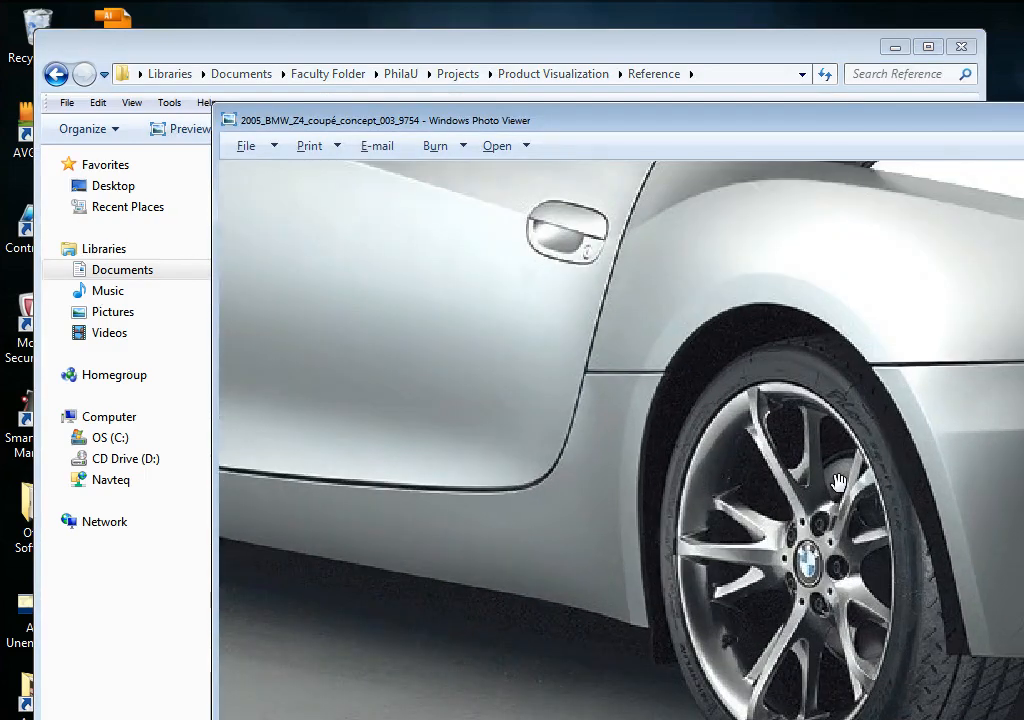
drag(732, 378, 833, 483)
scroll(884, 469, up, 2)
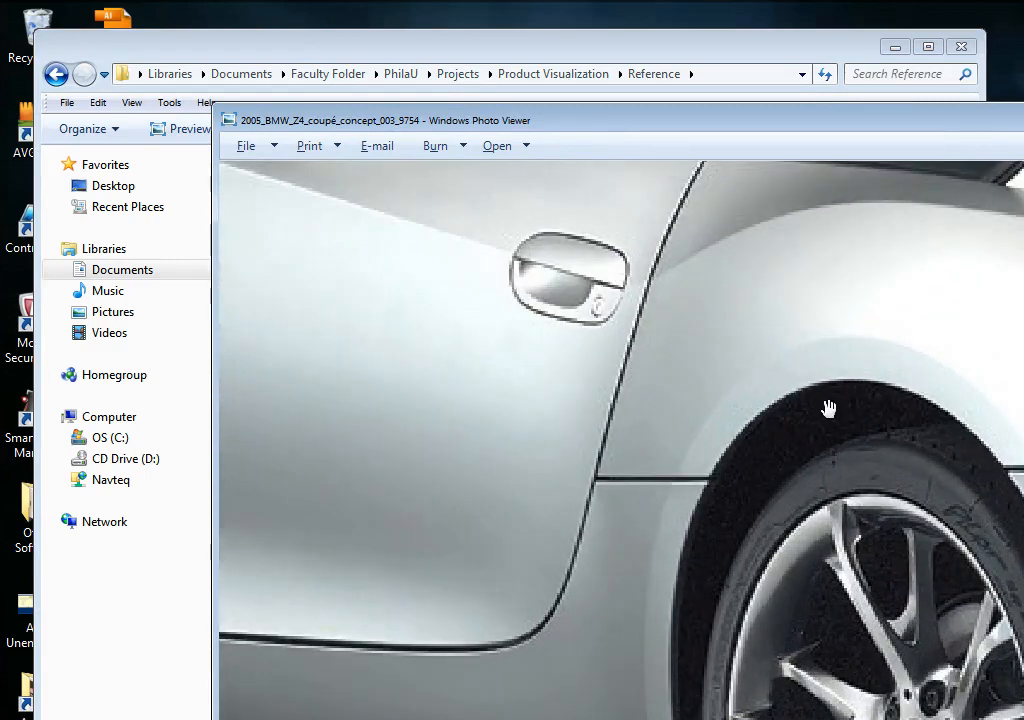
drag(737, 373, 955, 547)
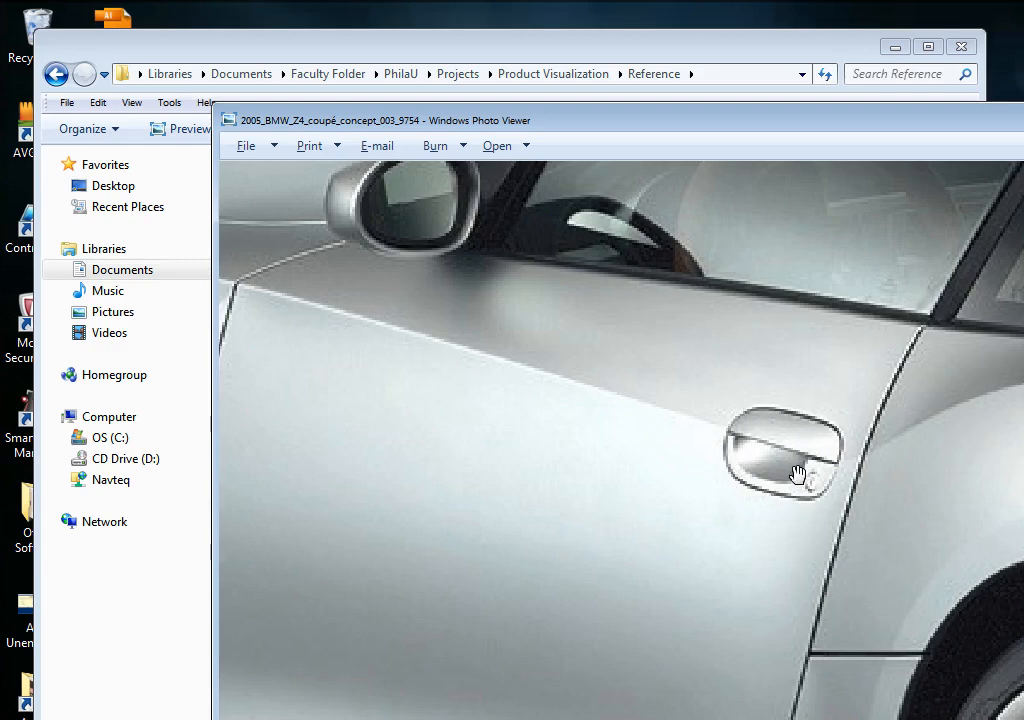
scroll(778, 469, down, 3)
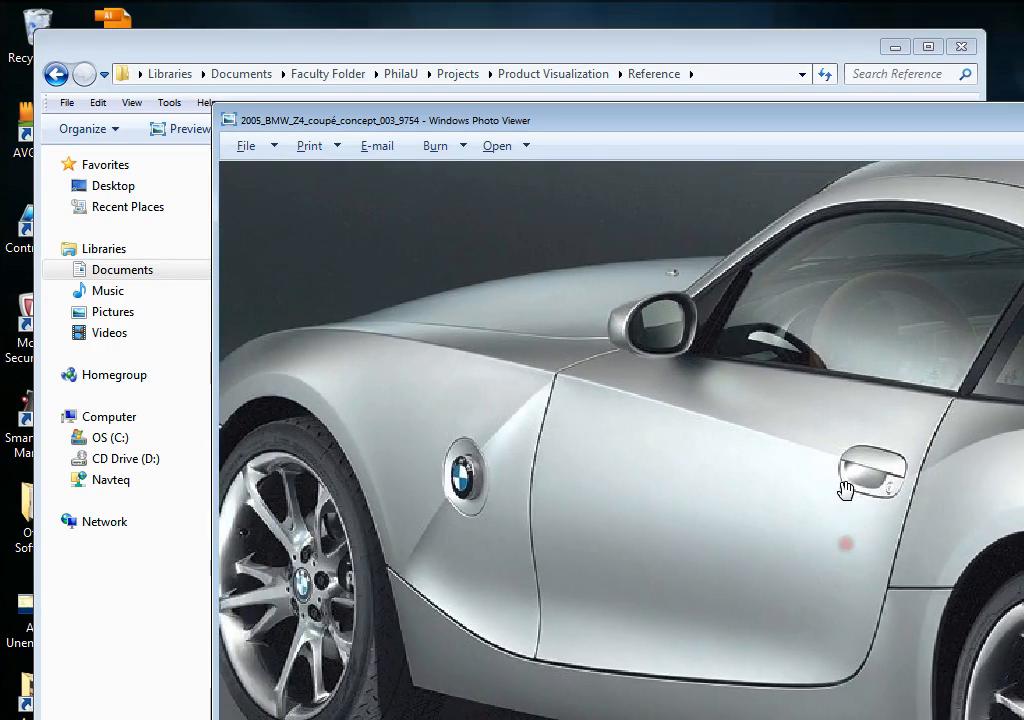
drag(878, 442, 788, 377)
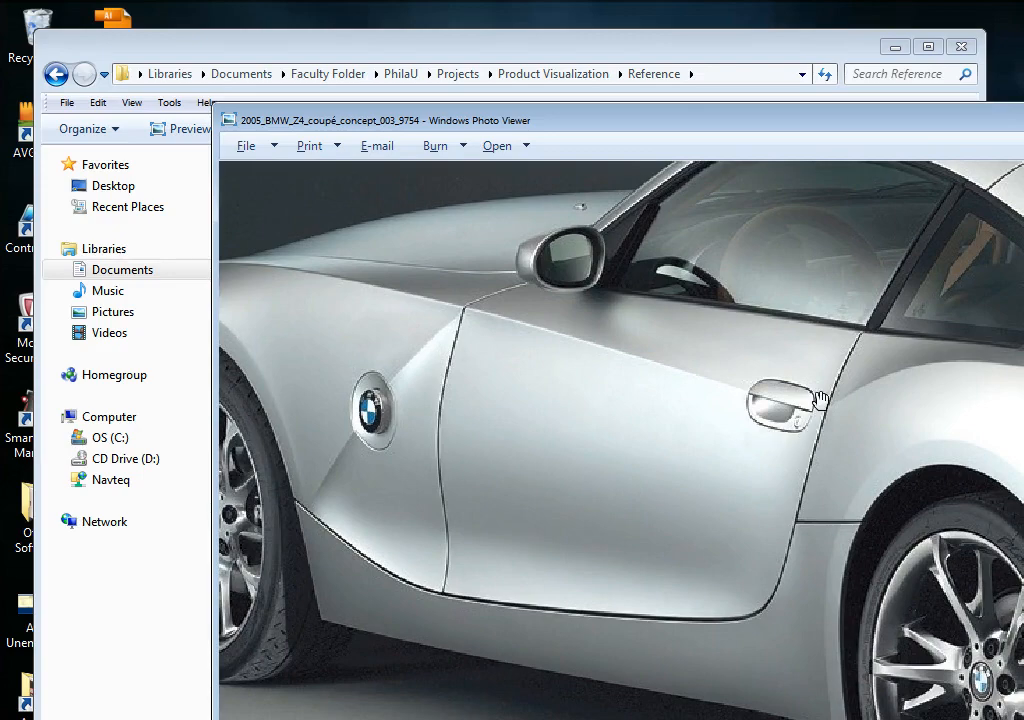
scroll(805, 418, up, 2)
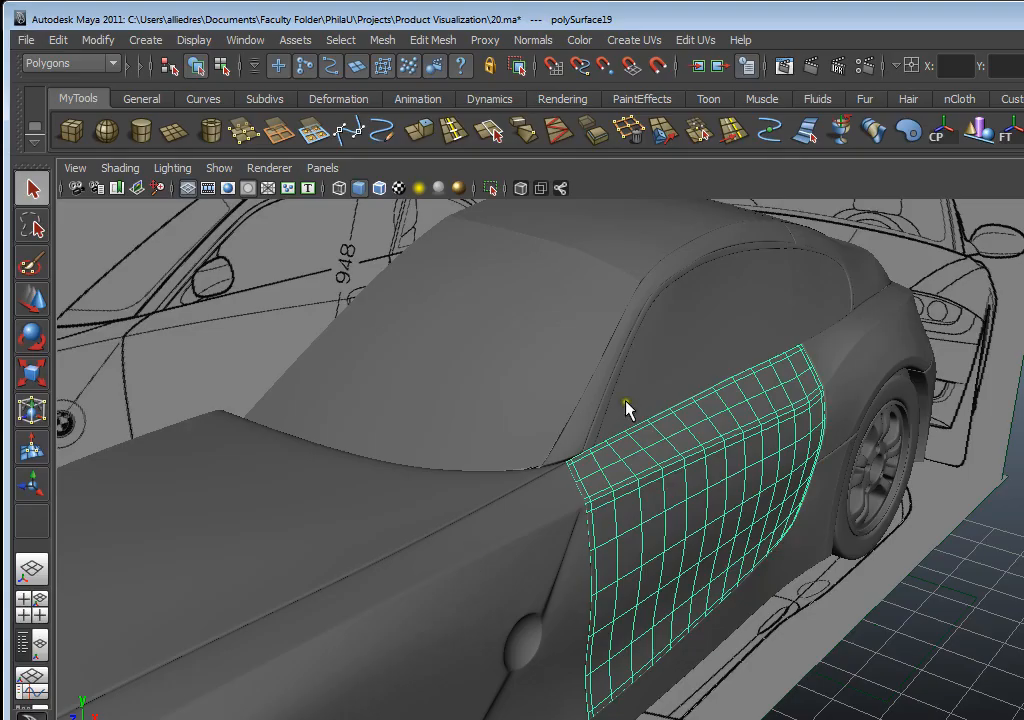
- Switch back to Maya and show the door panel as wireframe in the side view, framed on the blueprint's door handle
alt+drag(629, 407, 866, 456)
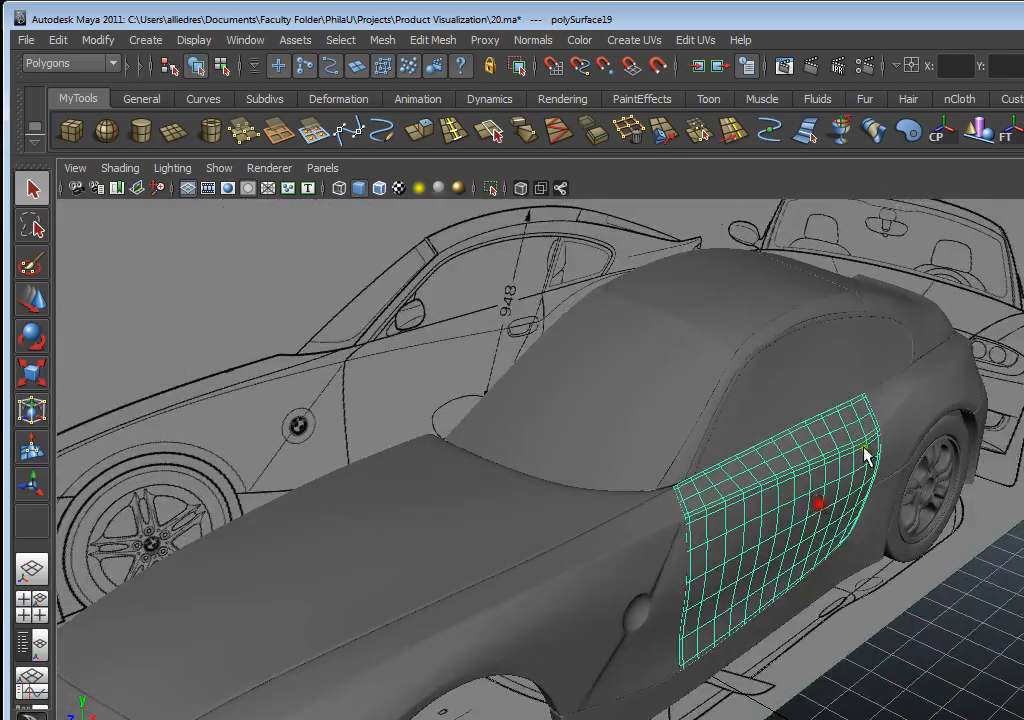
scroll(884, 455, up, 4)
alt+drag(836, 496, 834, 516)
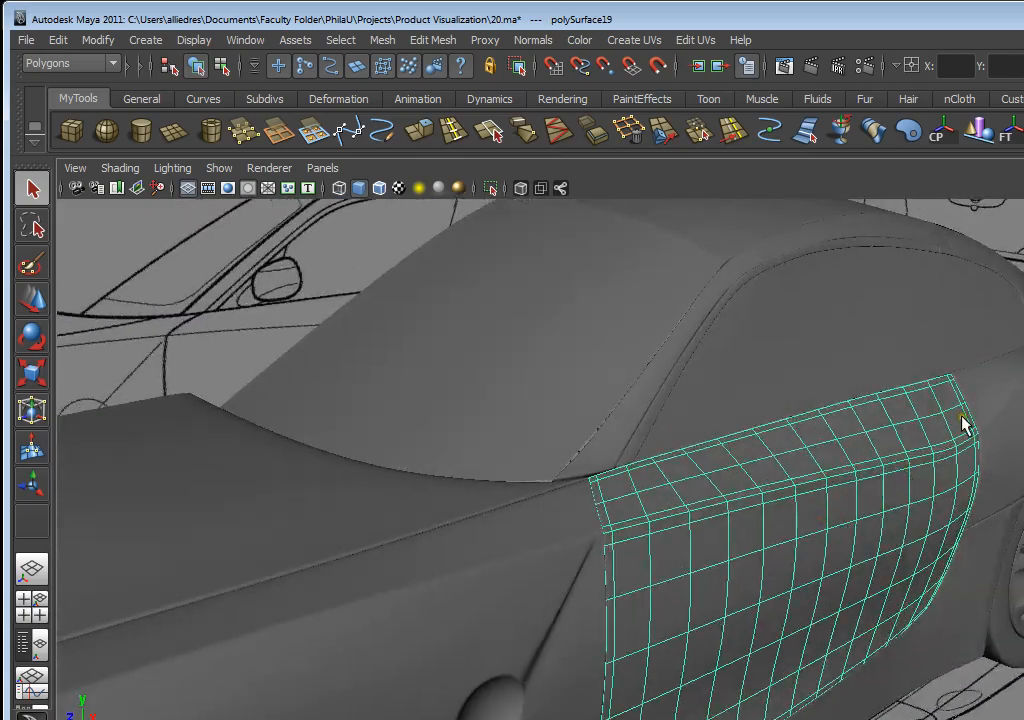
alt+drag(957, 458, 784, 523)
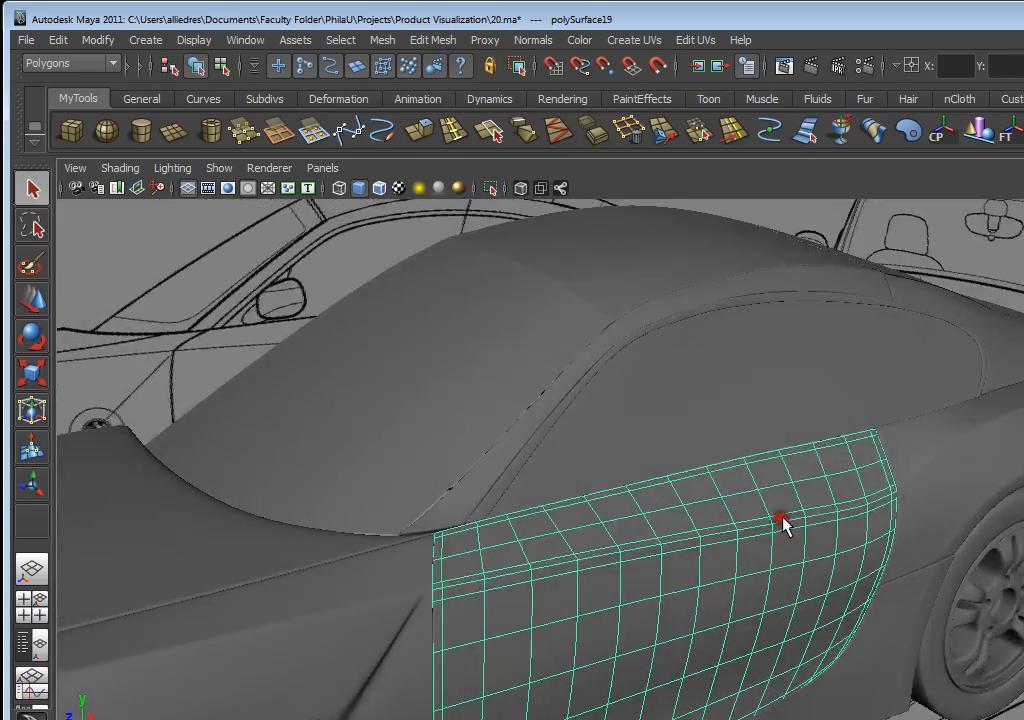
key(space)
key(space)
scroll(857, 510, down, 10)
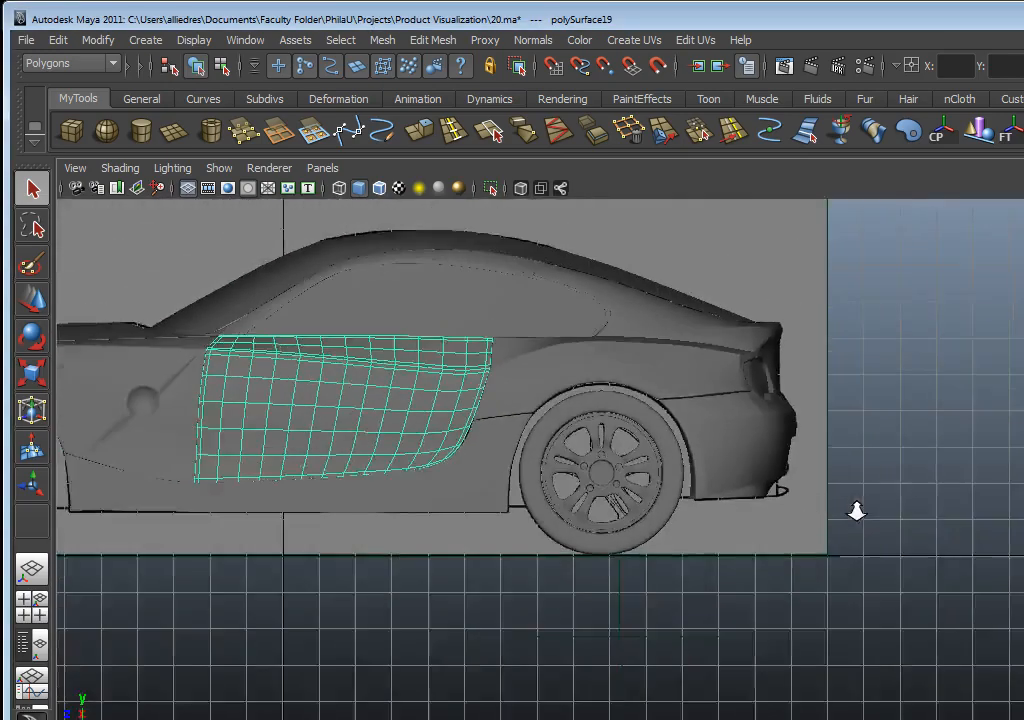
alt+middle_drag(384, 432, 528, 496)
scroll(528, 496, up, 5)
scroll(661, 507, up, 4)
alt+middle_drag(660, 418, 695, 485)
key(4)
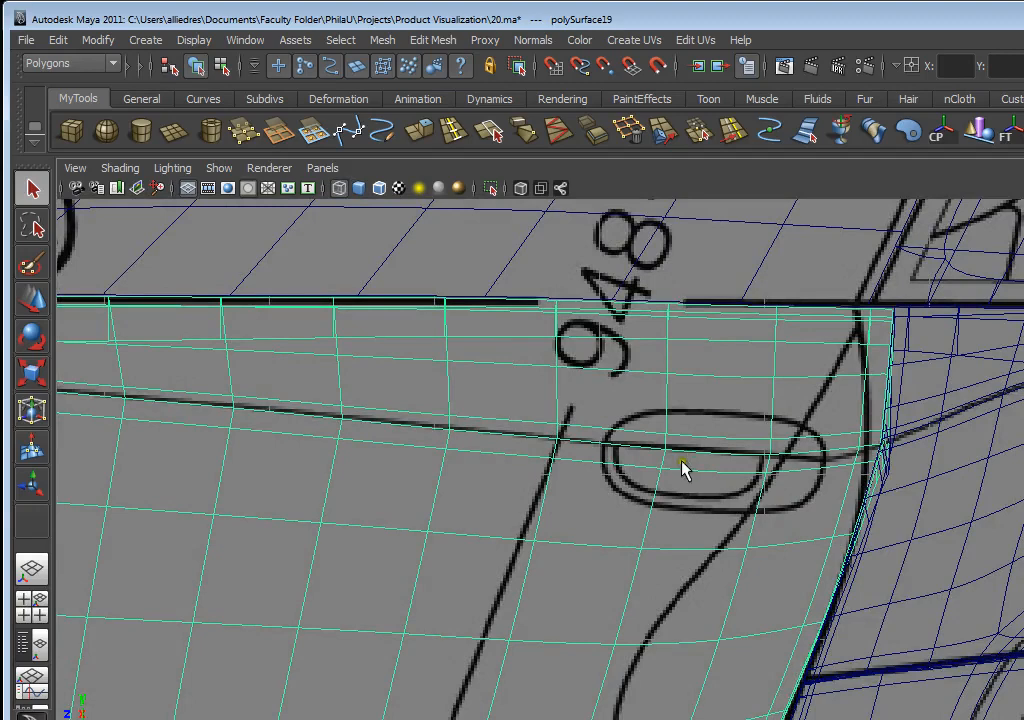
- Examine how the door mesh edges run across the handle outline in the side blueprint
scroll(745, 513, up, 4)
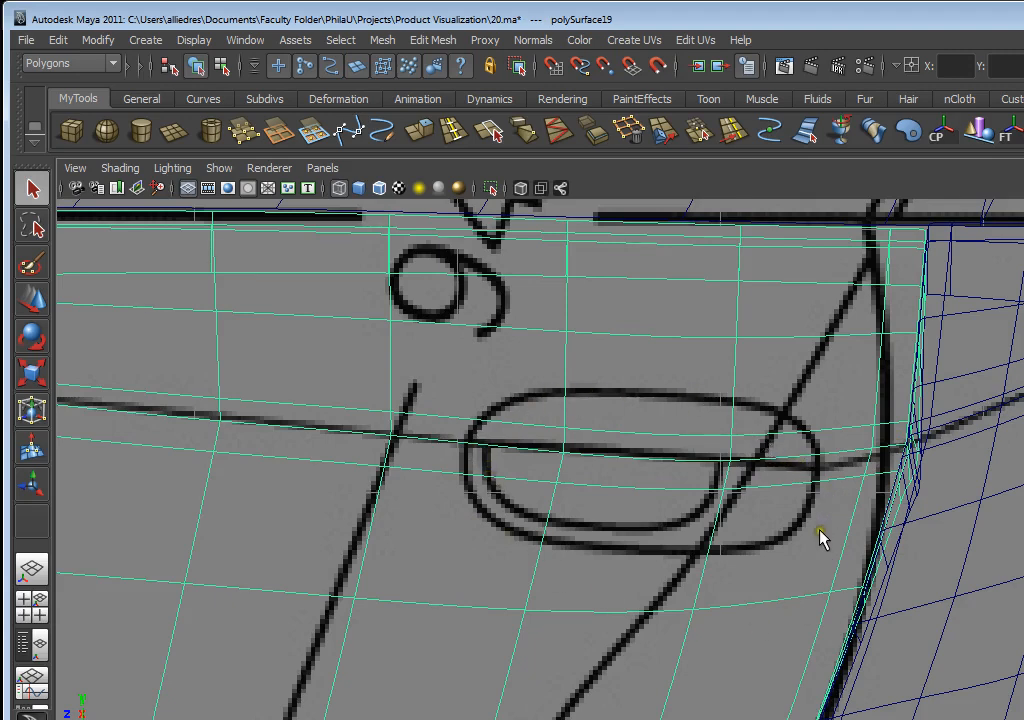
alt+right_drag(818, 533, 805, 540)
scroll(811, 547, down, 10)
alt+middle_drag(614, 568, 679, 526)
scroll(679, 526, up, 6)
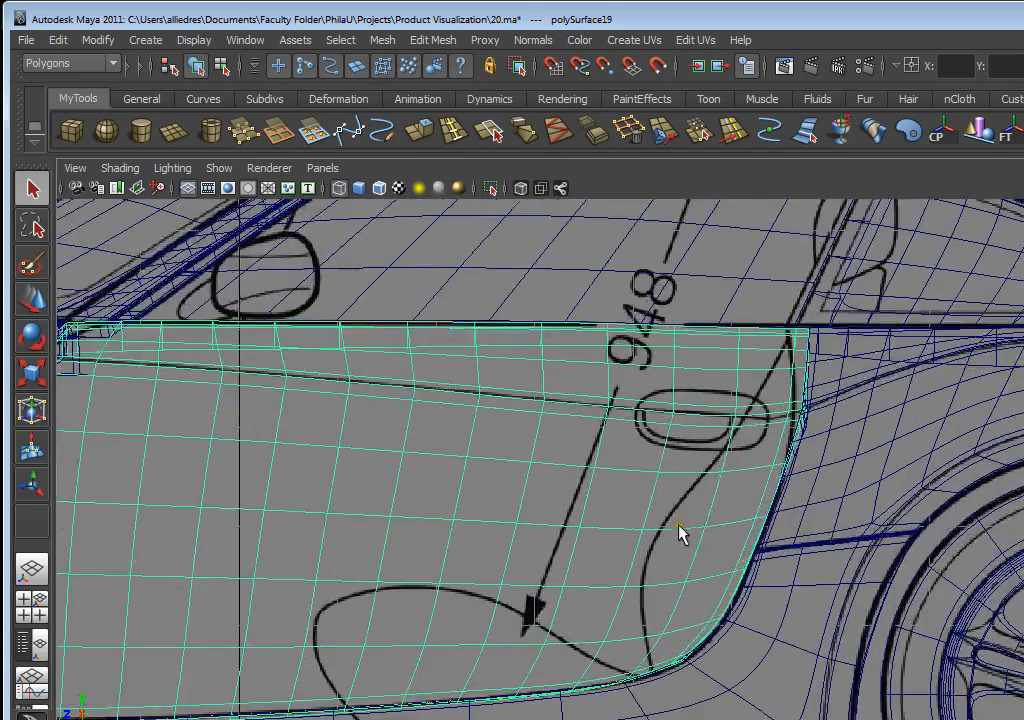
alt+middle_drag(789, 411, 685, 456)
scroll(685, 456, up, 3)
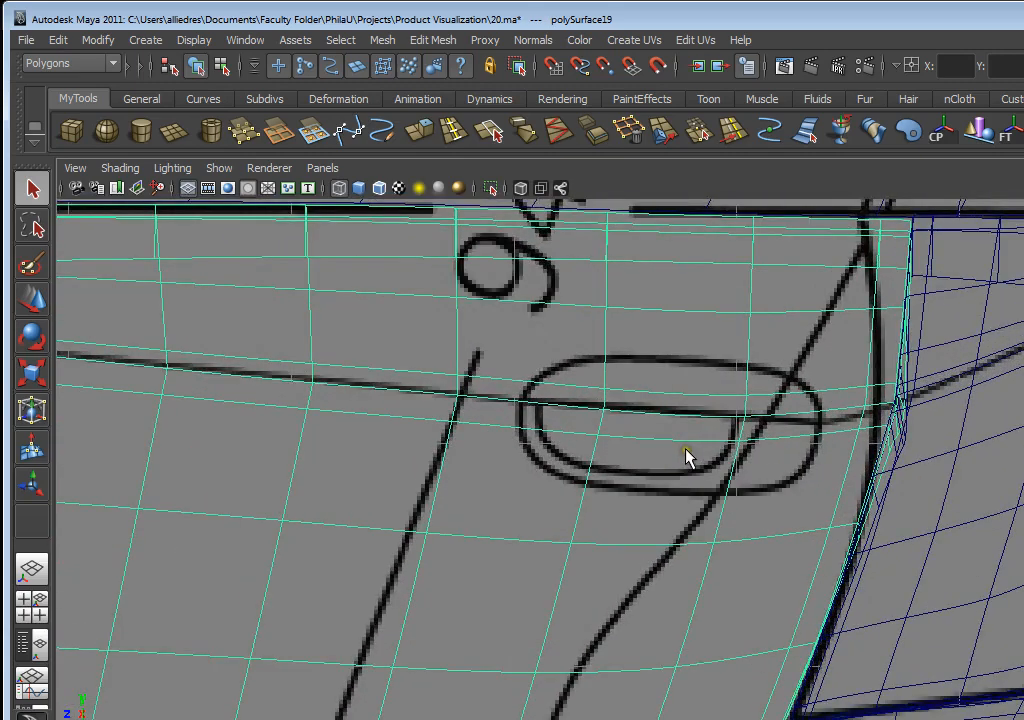
scroll(686, 449, up, 2)
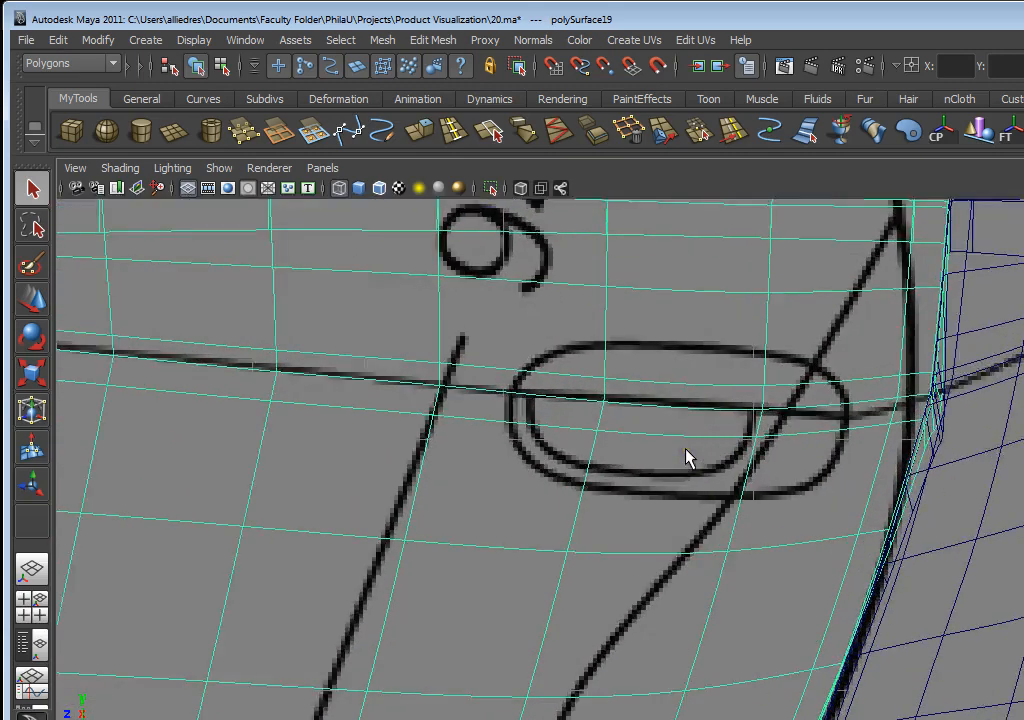
mouse_move(686, 449)
alt+middle_down()
mouse_move(597, 494)
mouse_move(619, 534)
alt+middle_up()
scroll(597, 494, up, 2)
scroll(612, 549, down, 4)
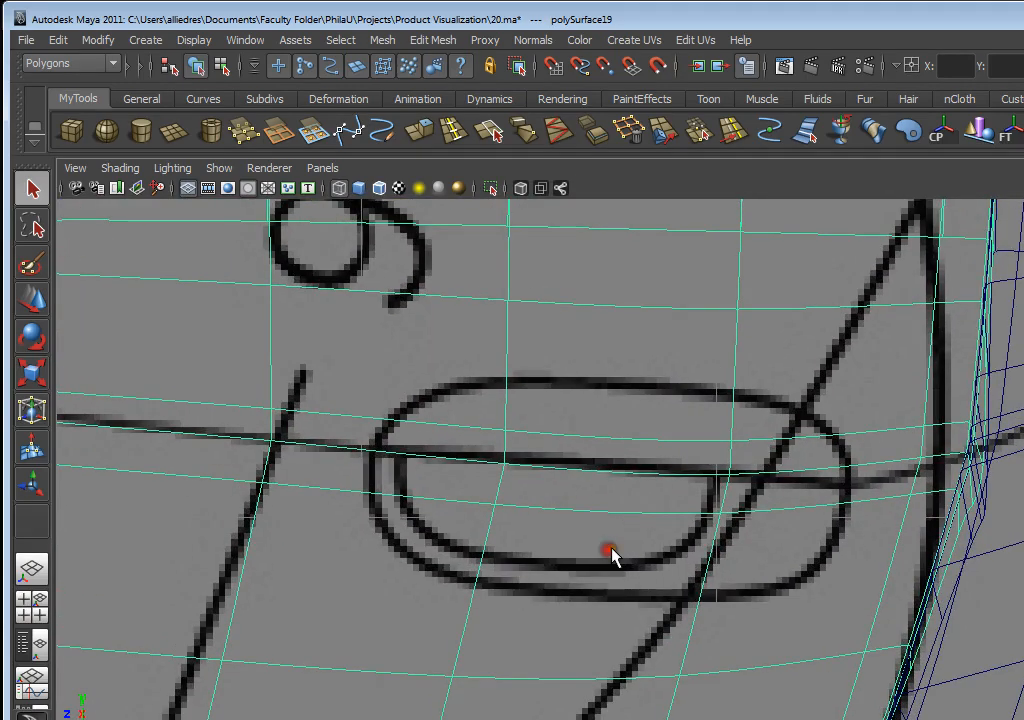
scroll(612, 549, up, 4)
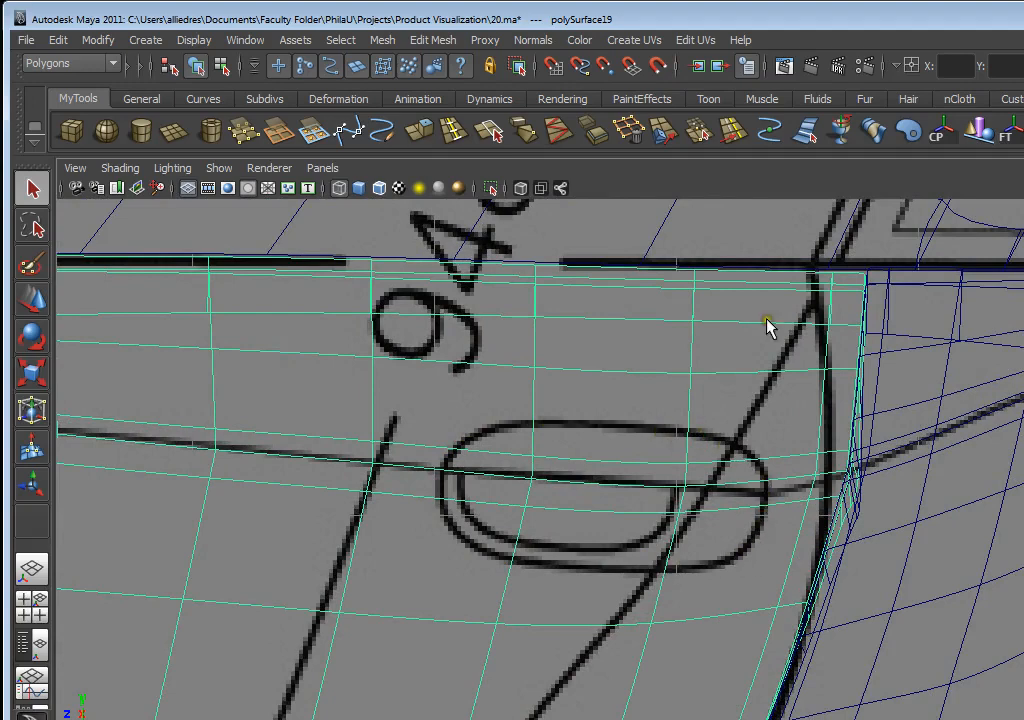
- Detach the Edit Mesh commands as a floating window and move it clear of the door handle area
click(434, 40)
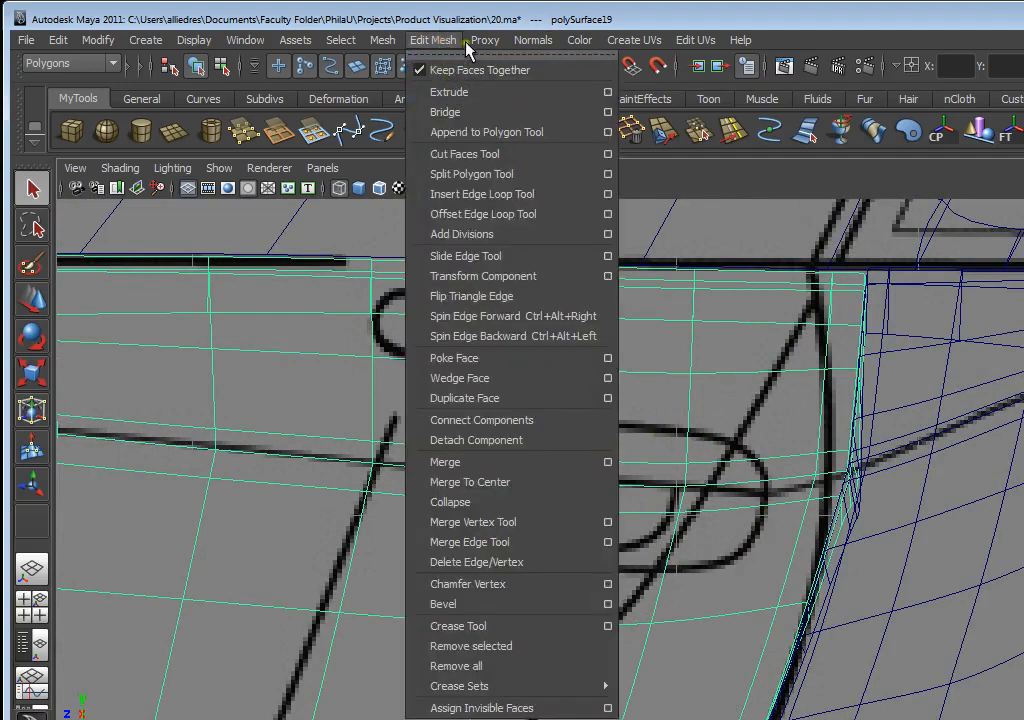
click(460, 54)
drag(485, 37, 1023, 90)
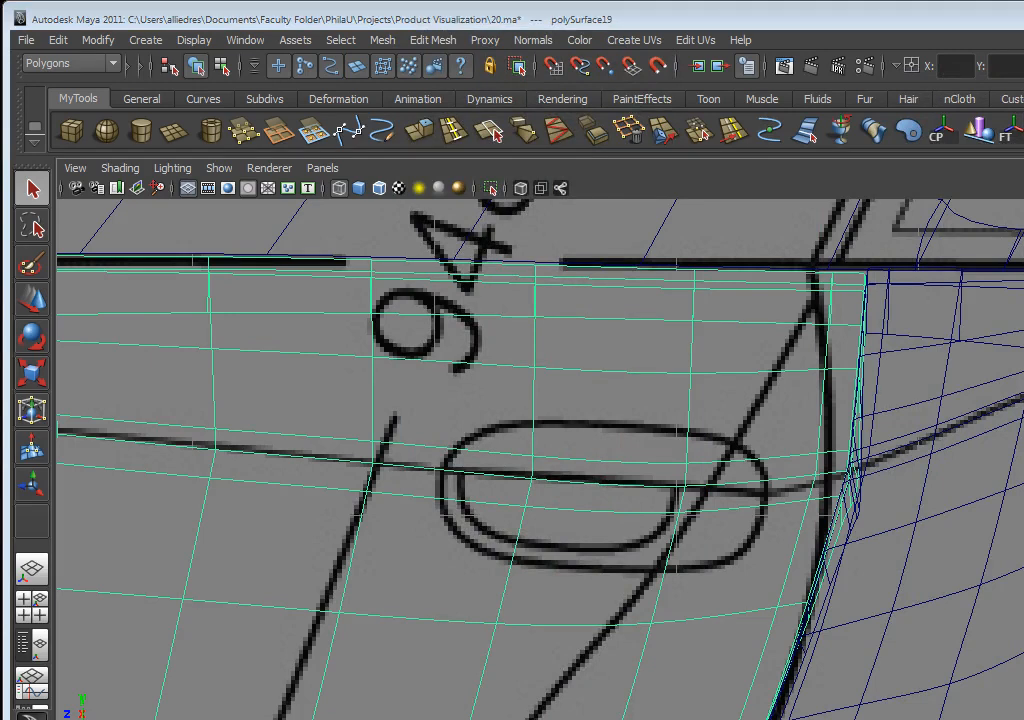
- Try to cut new edges into the door mesh along the handle's upper outline with the Split Polygon Tool
click(488, 130)
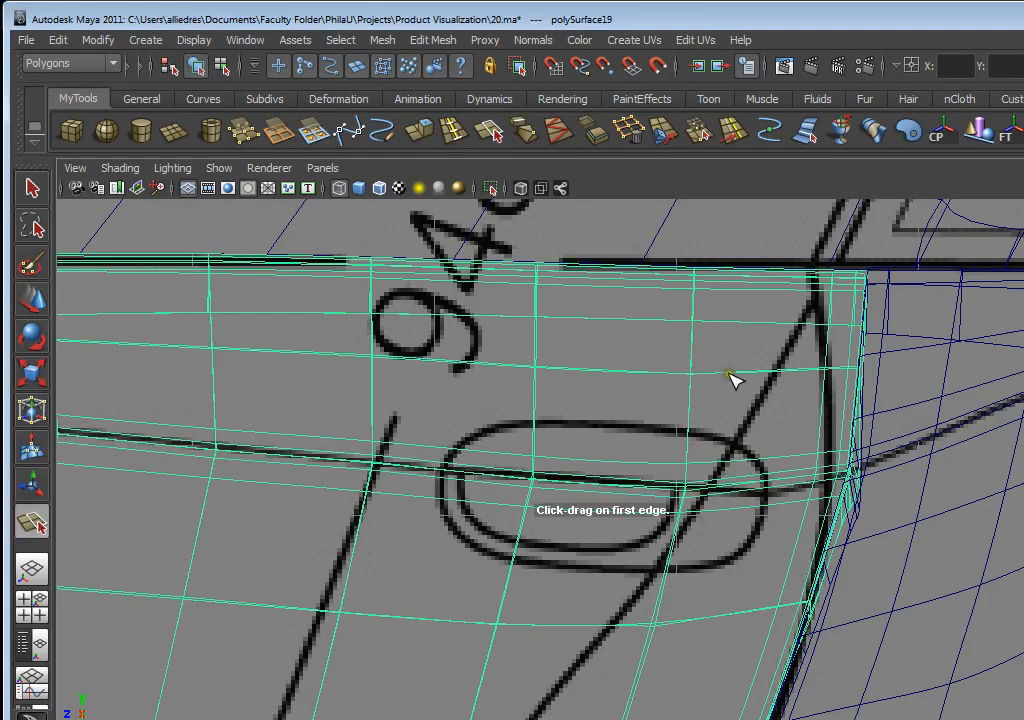
scroll(745, 453, down, 9)
scroll(745, 455, up, 10)
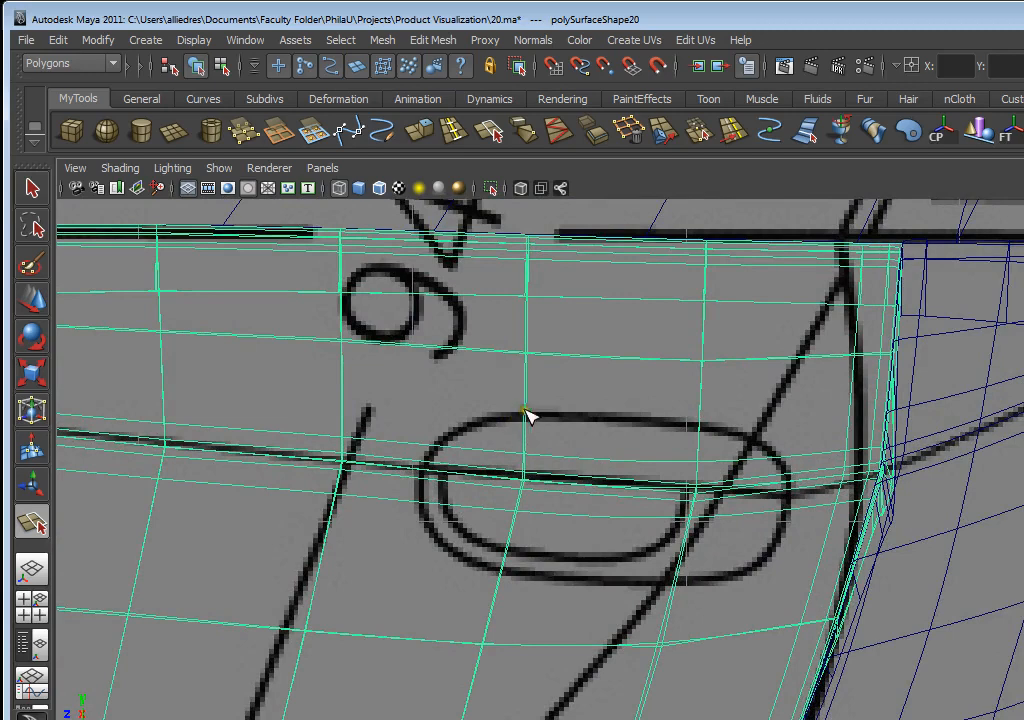
click(525, 413)
click(698, 428)
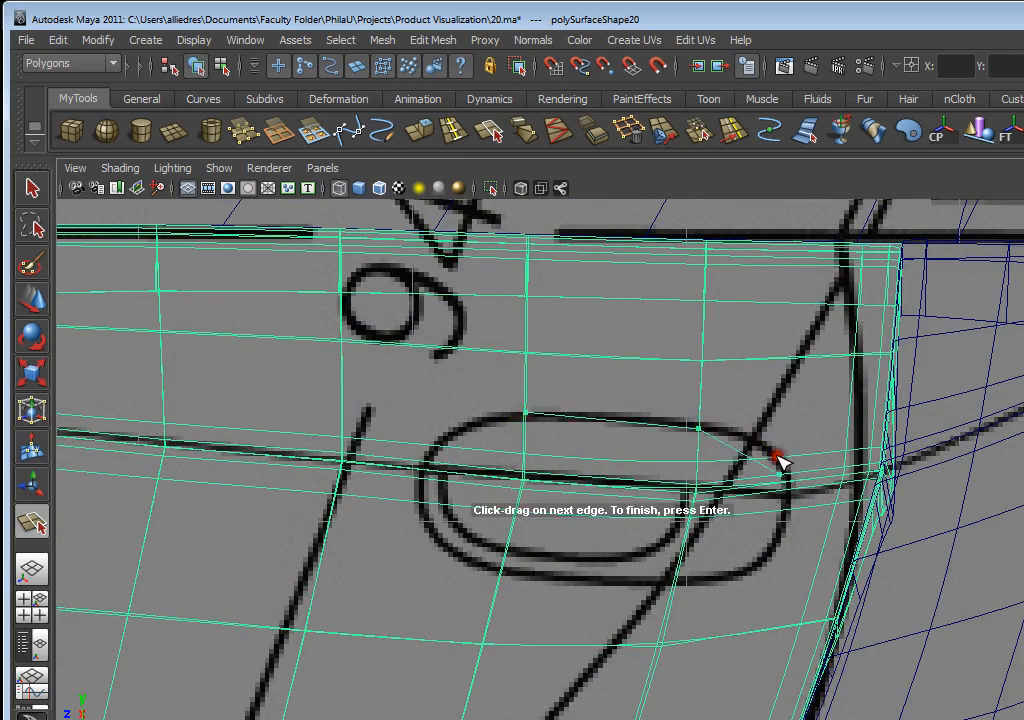
drag(778, 458, 786, 480)
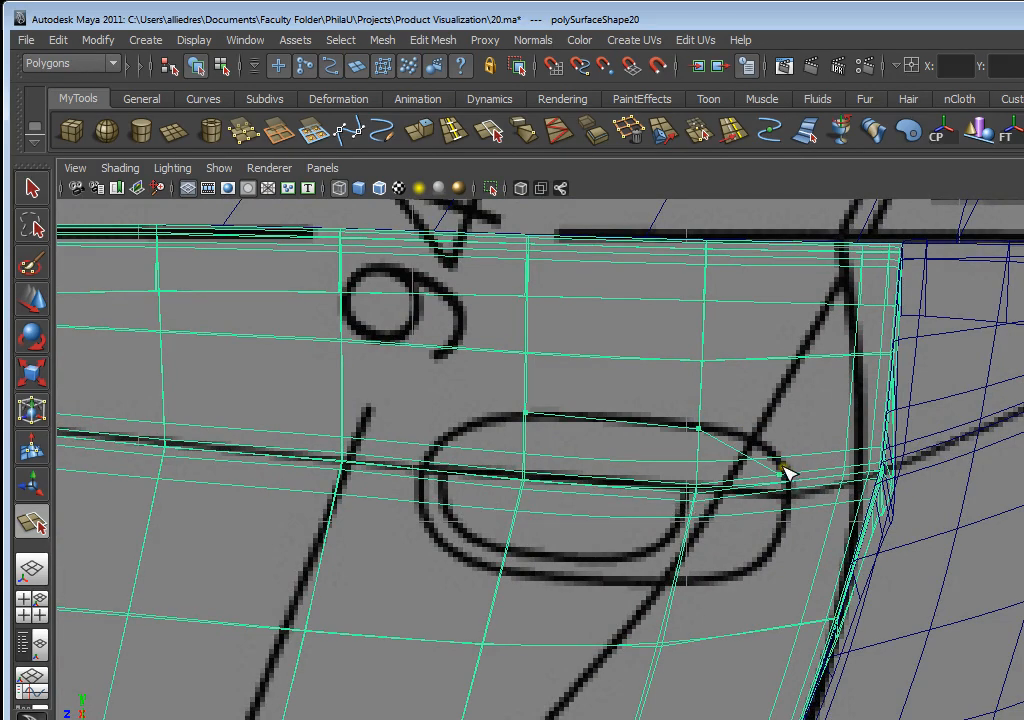
key(q)
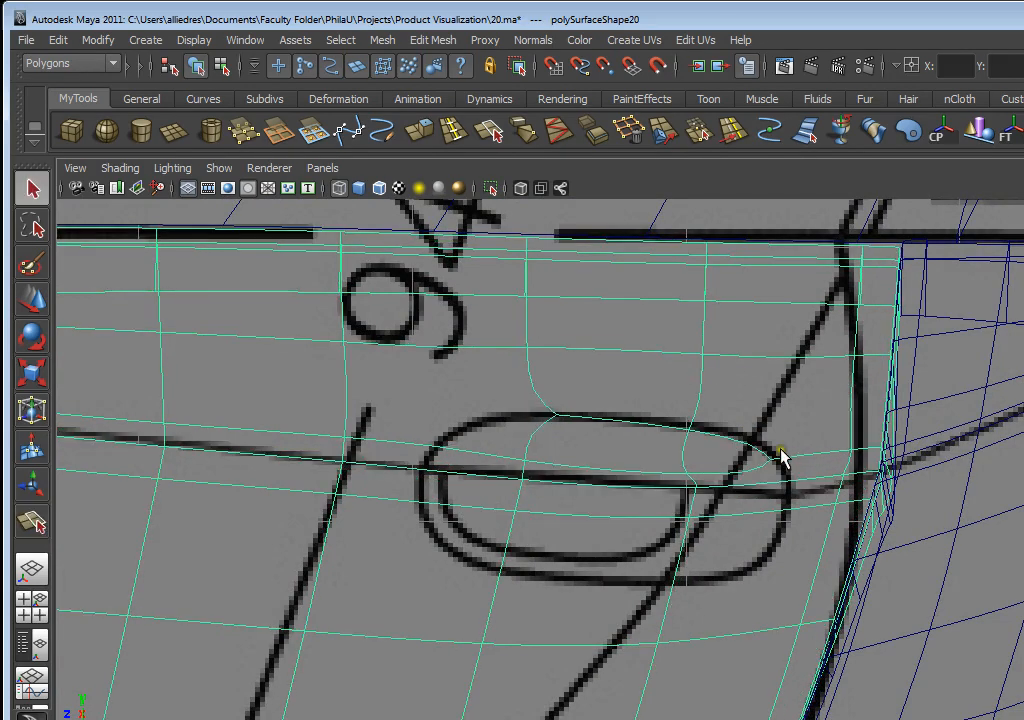
key(ctrl+z)
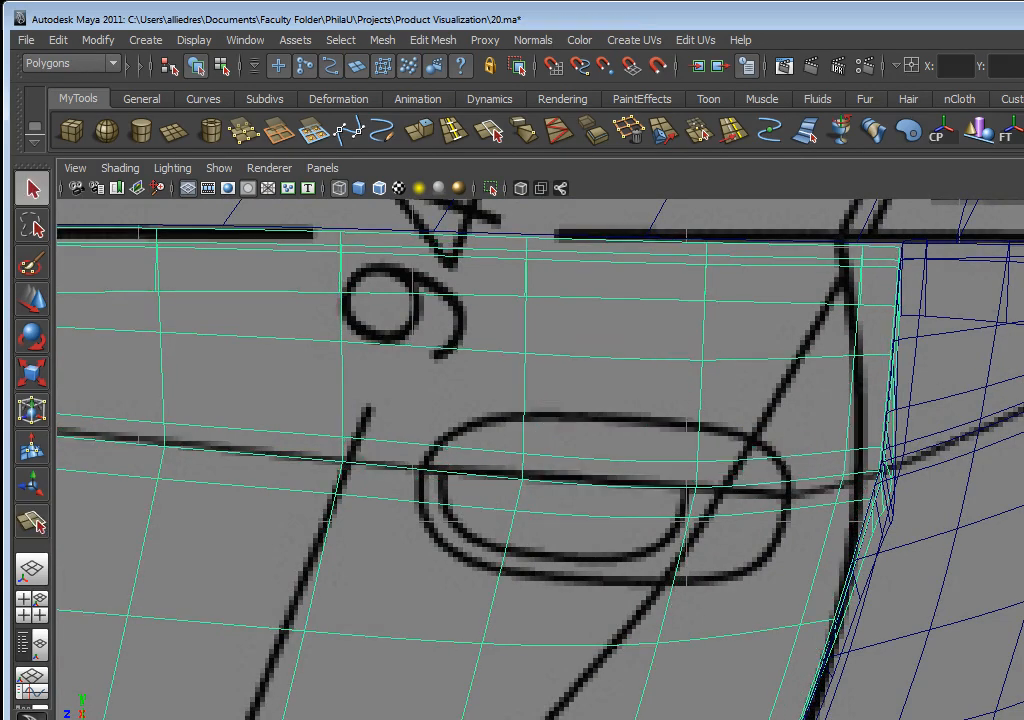
- Try to cut edges around the handle outline's rear end on the smoothed door mesh with the Split Polygon Tool
key(ctrl+z)
key(y)
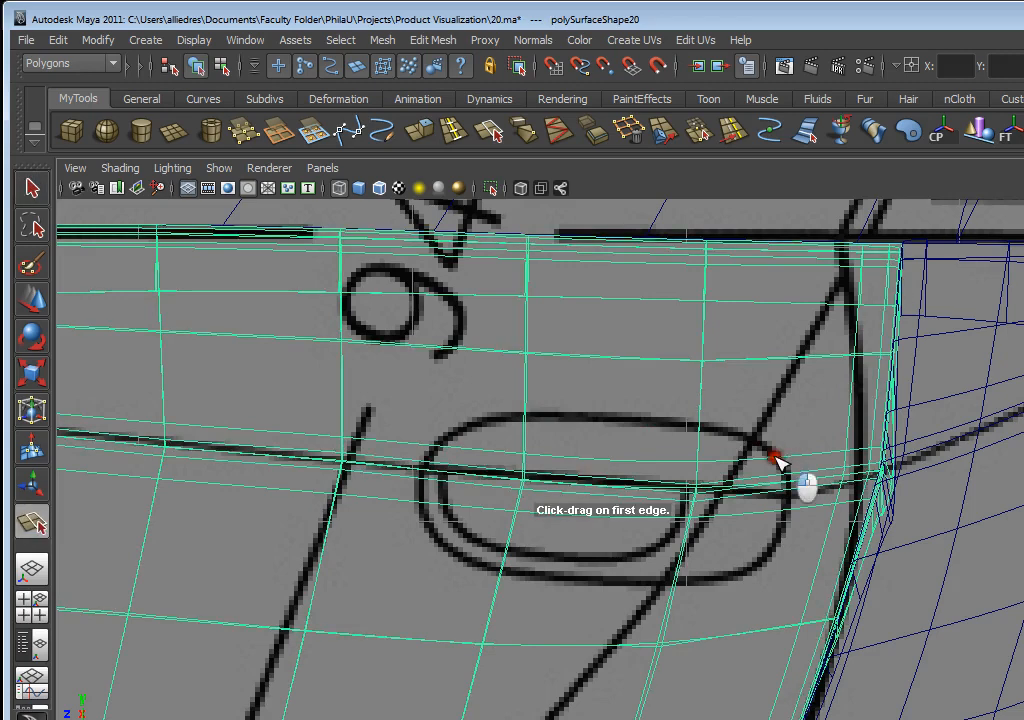
click(700, 421)
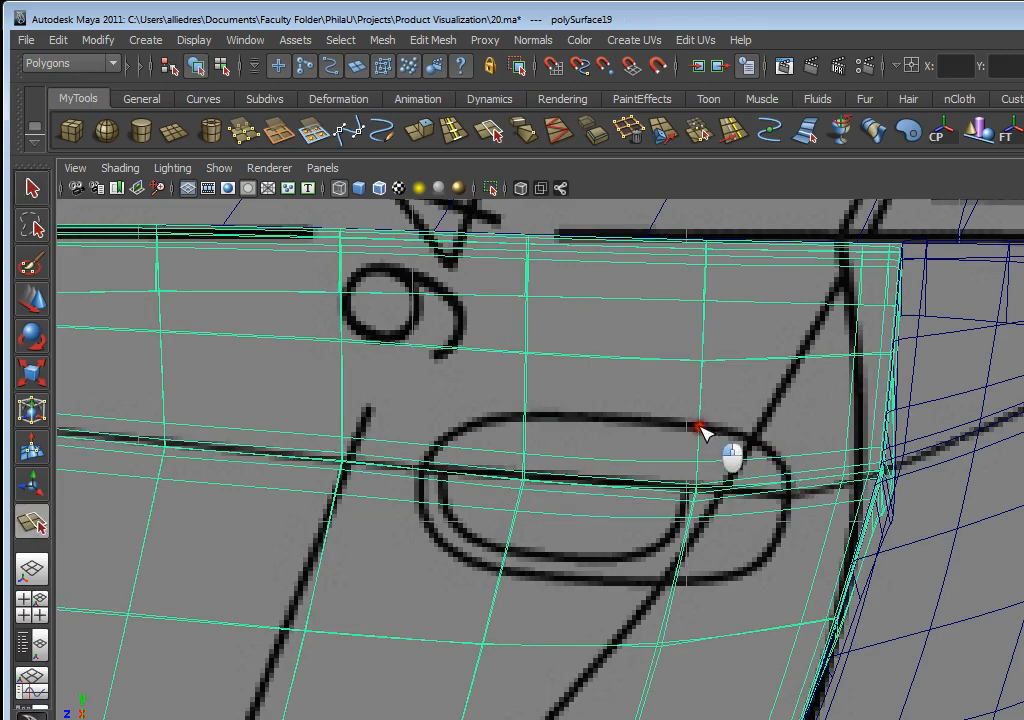
click(784, 457)
drag(784, 457, 787, 463)
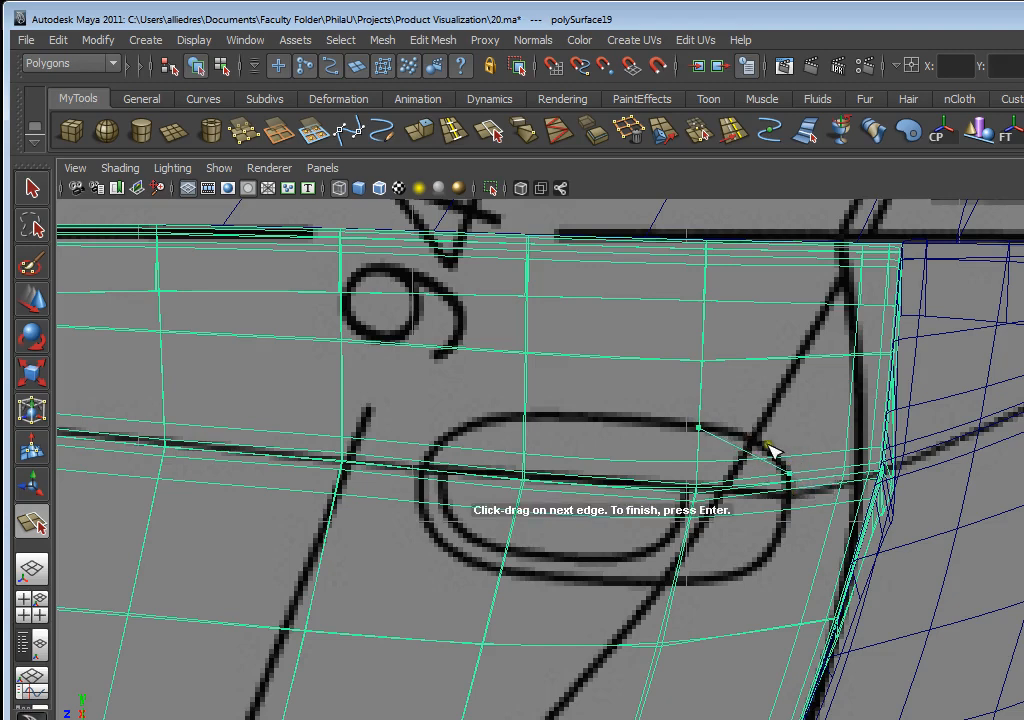
drag(790, 485, 780, 562)
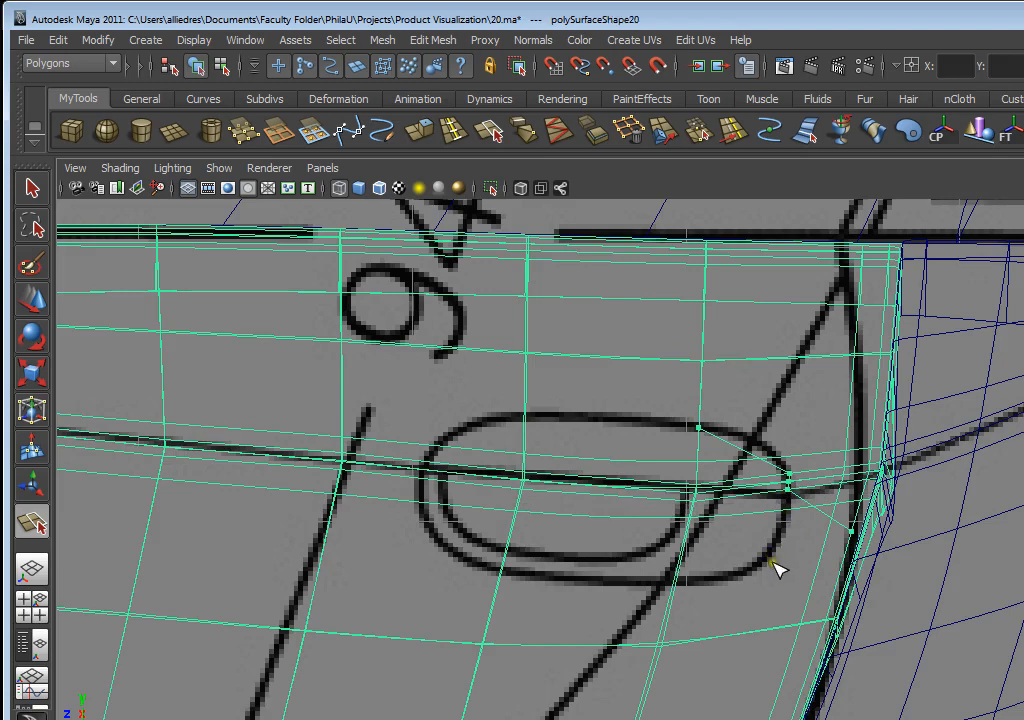
key(q)
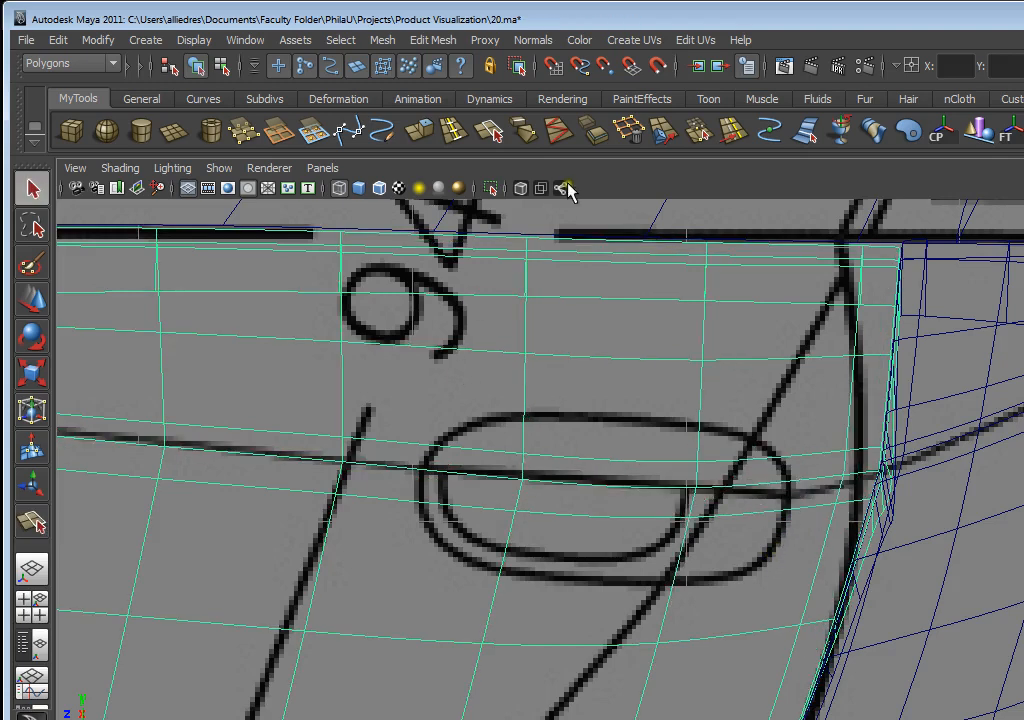
key(ctrl+z)
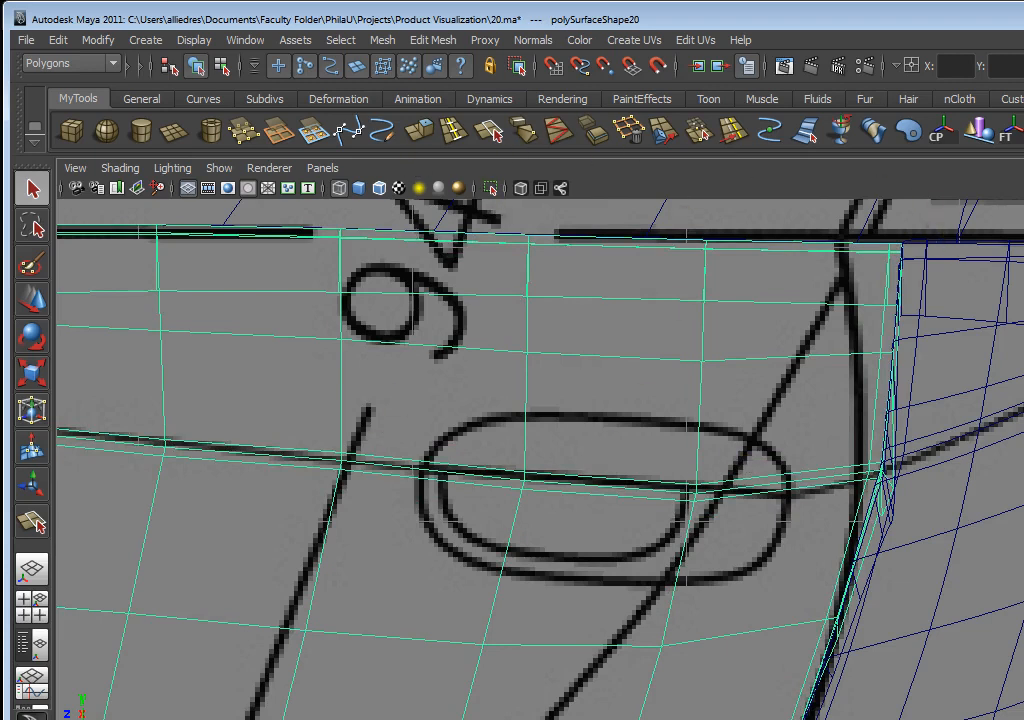
- Cut edges on the unsmoothed door mesh along the handle's upper outline, from its front end at the crease to its rear end
key(y)
click(424, 465)
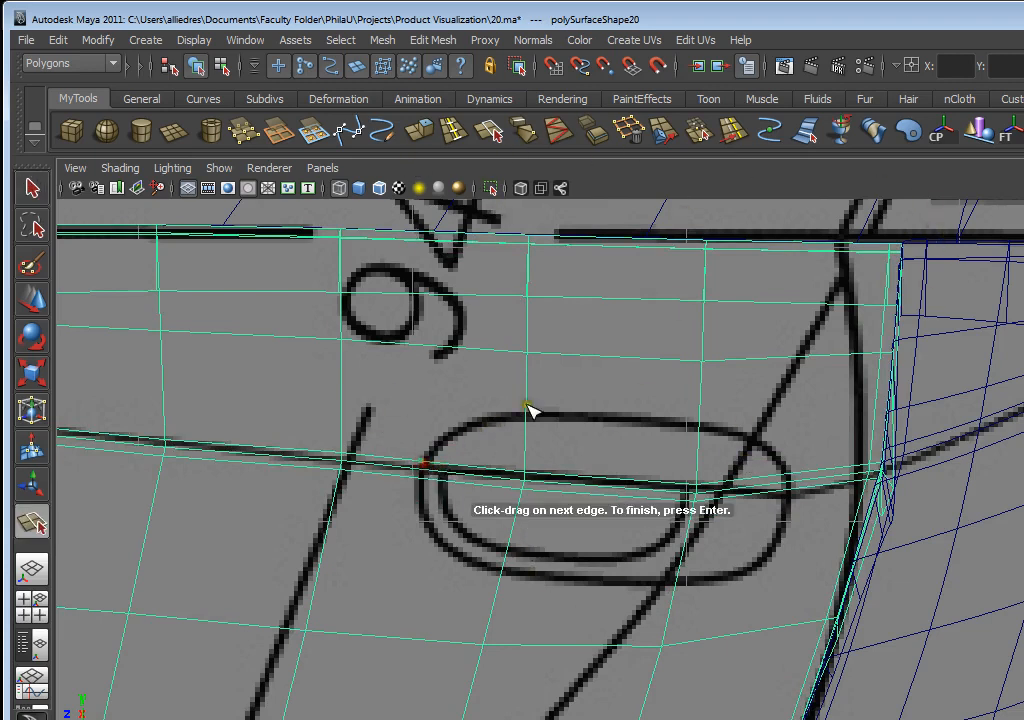
drag(527, 404, 525, 419)
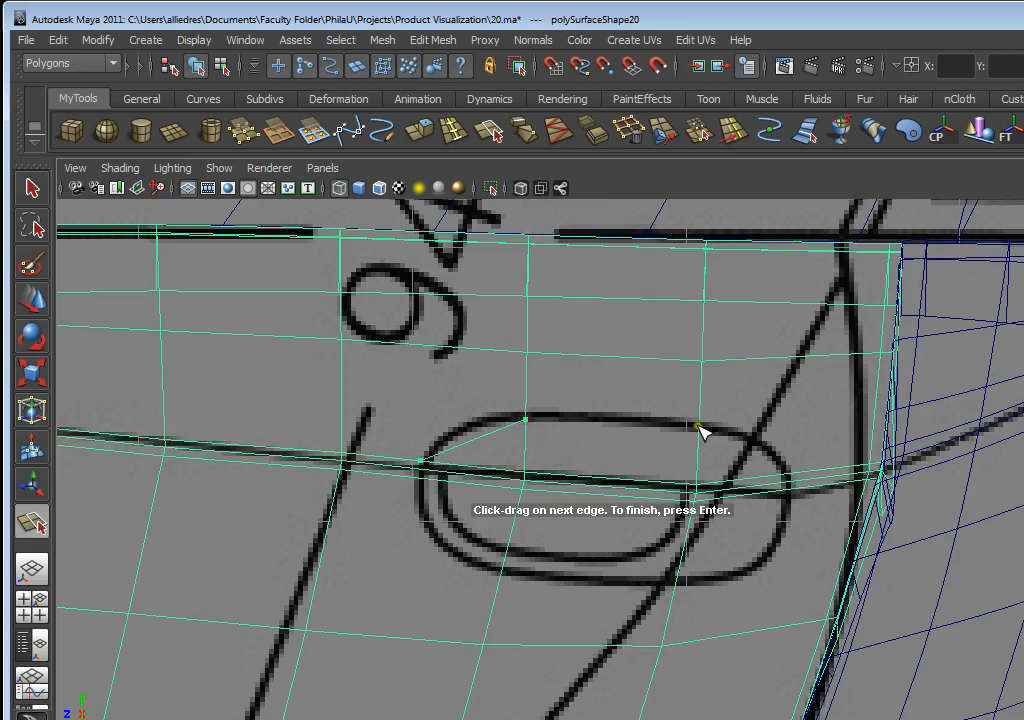
drag(699, 426, 702, 432)
key(q)
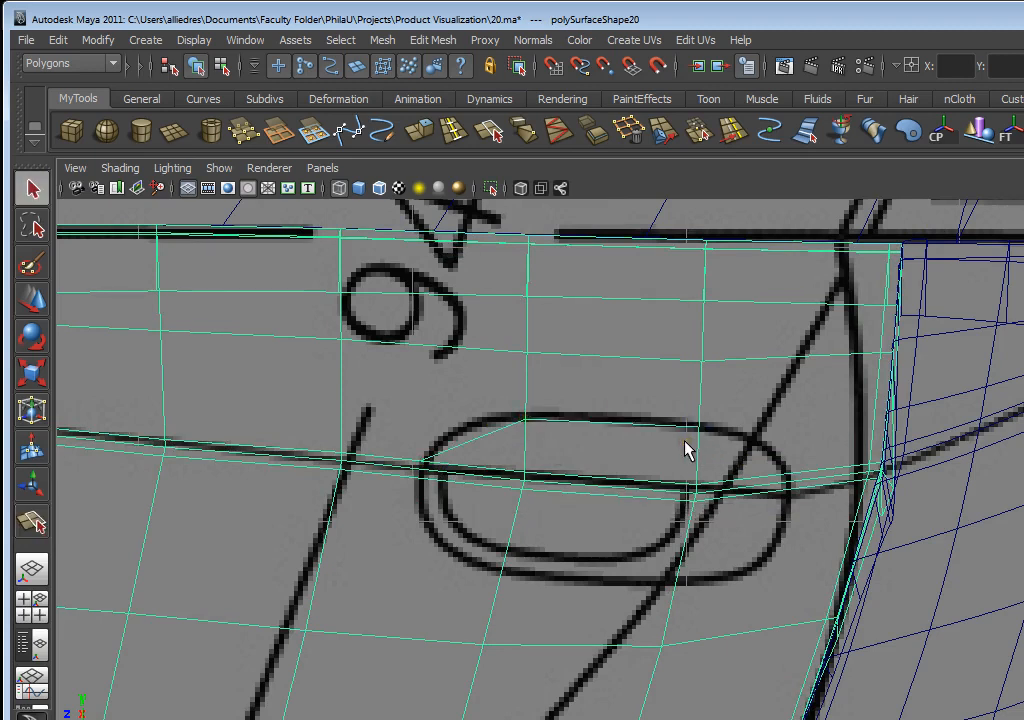
key(g)
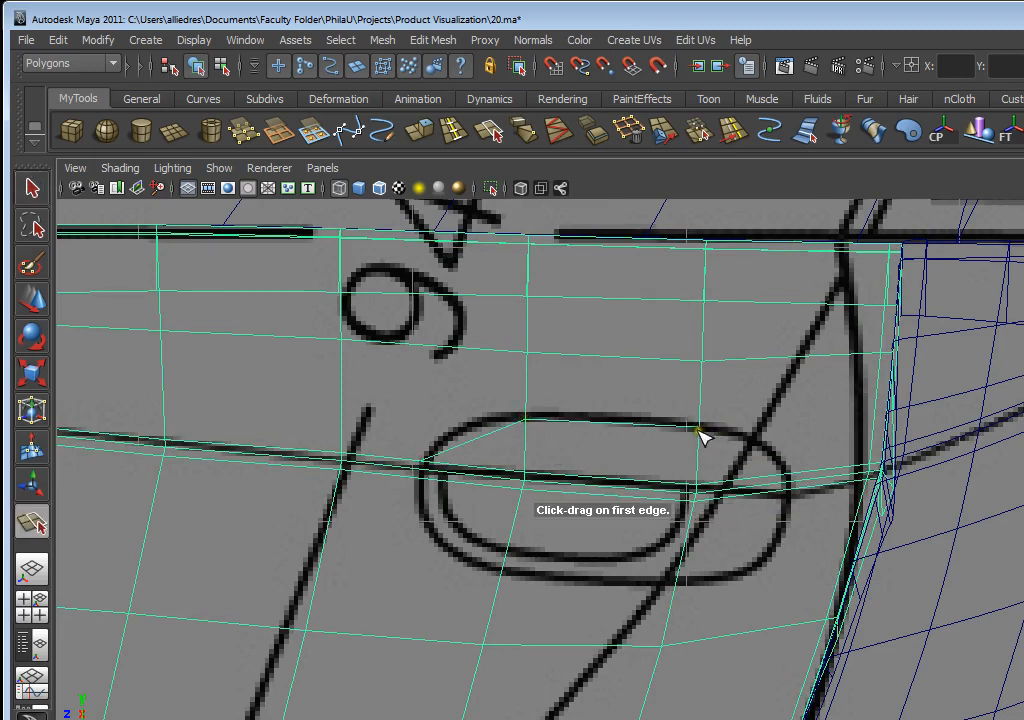
click(699, 427)
click(788, 480)
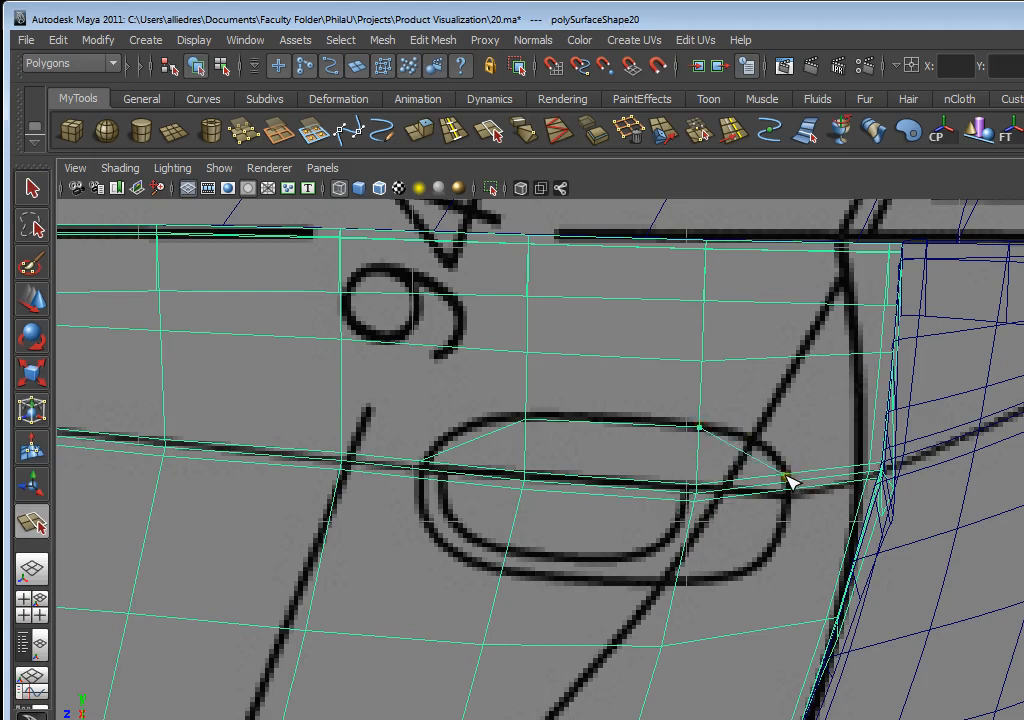
key(q)
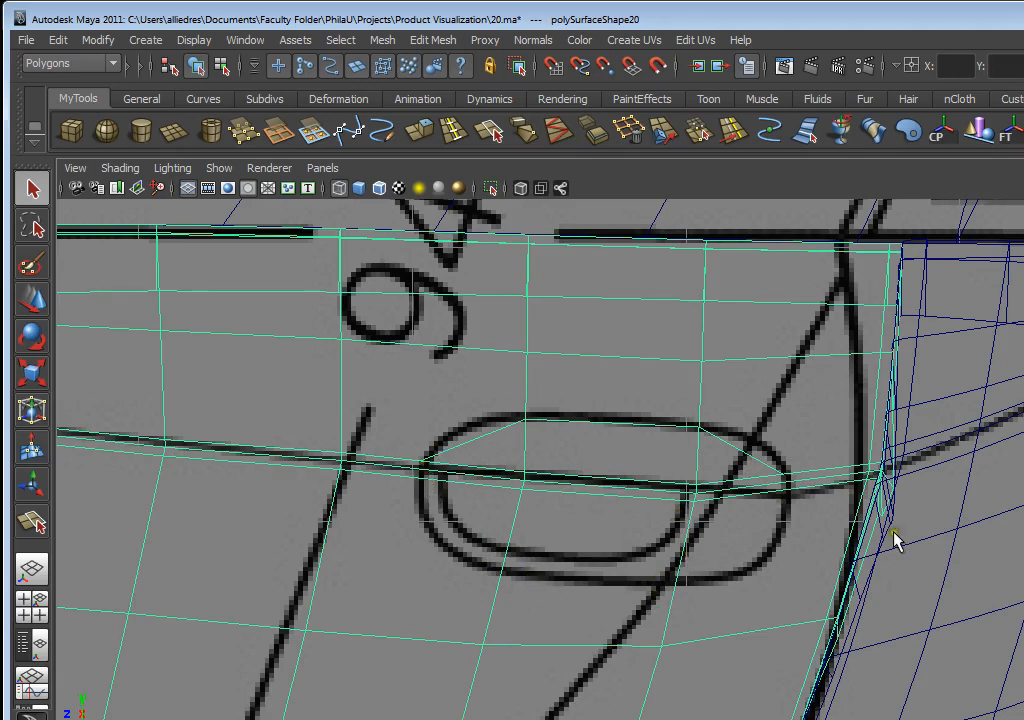
- Cut a lower edge along the bottom of the handle outline between the two vertical door edges crossing it
key(y)
click(503, 577)
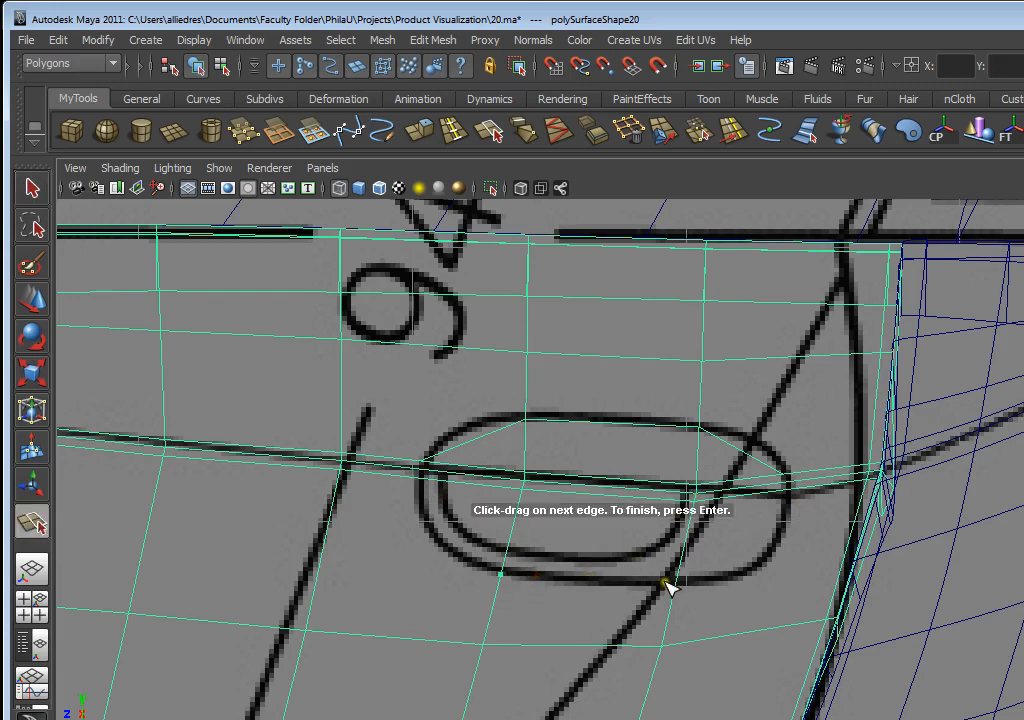
click(668, 583)
key(Return)
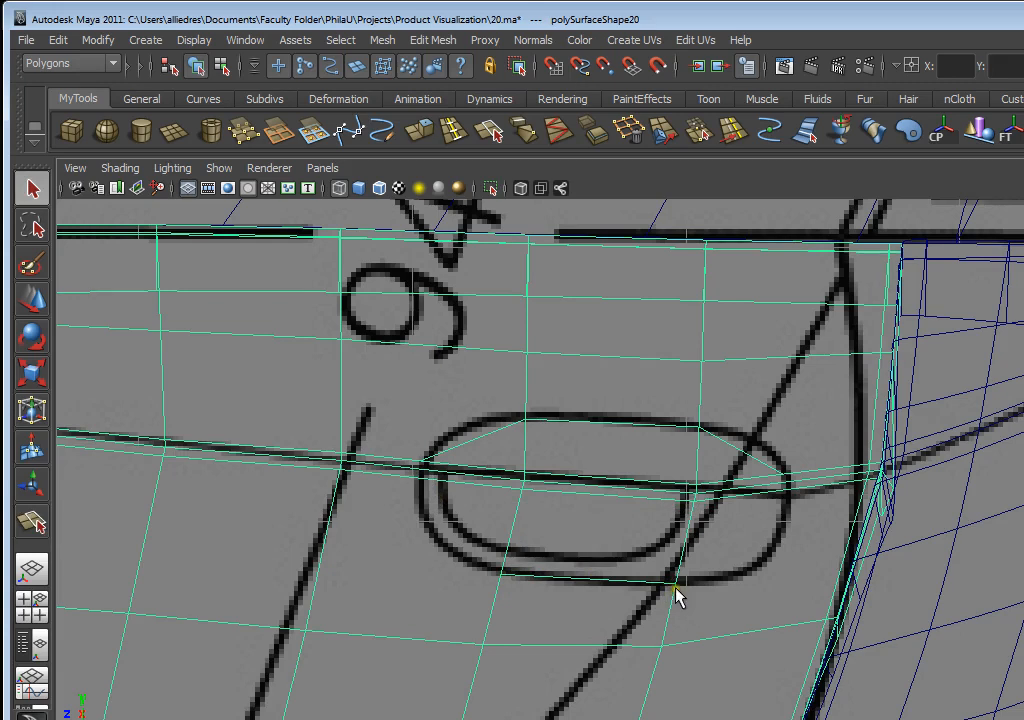
key(y)
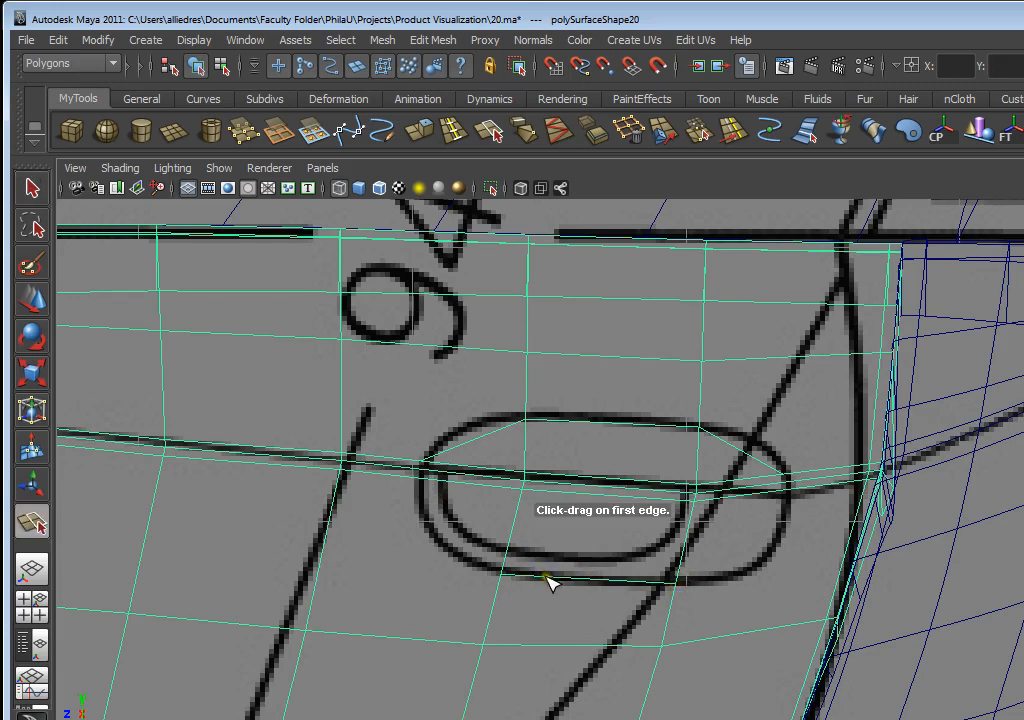
click(500, 572)
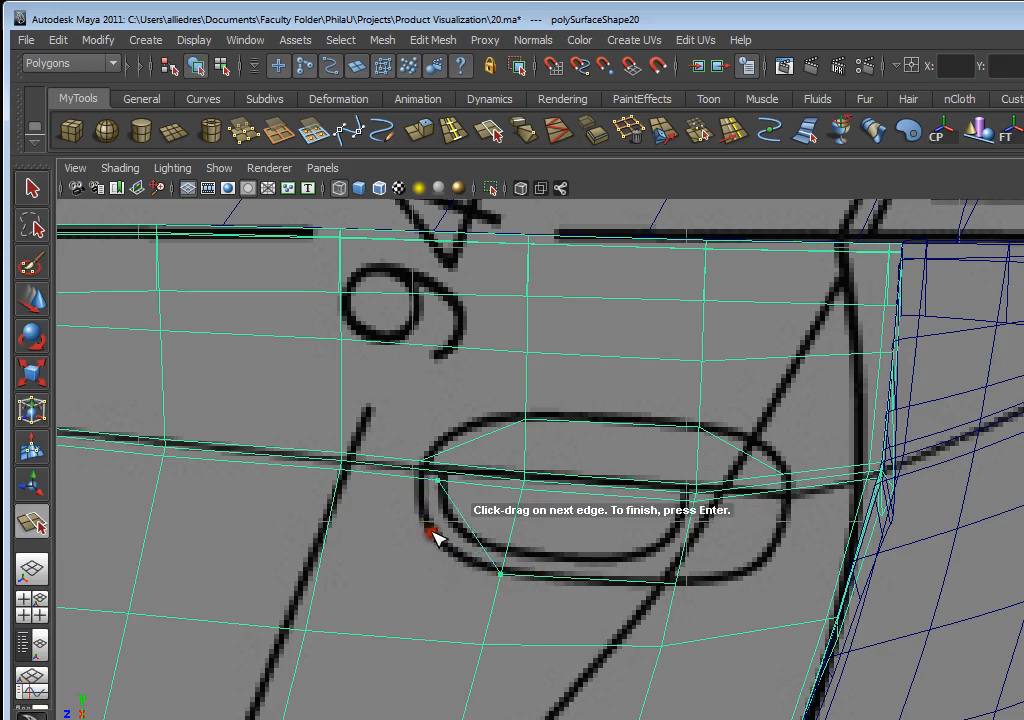
click(439, 476)
key(q)
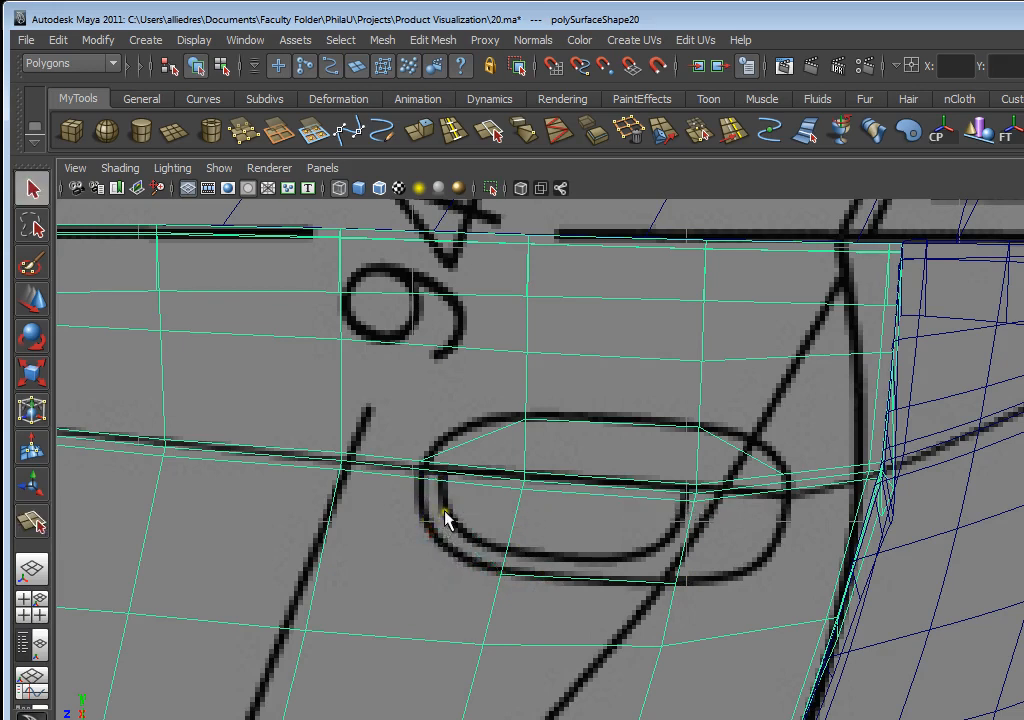
- Cut the outline's front end from the lower edge's front vertex up to the crease and across the crease edges to the upper outline
key(y)
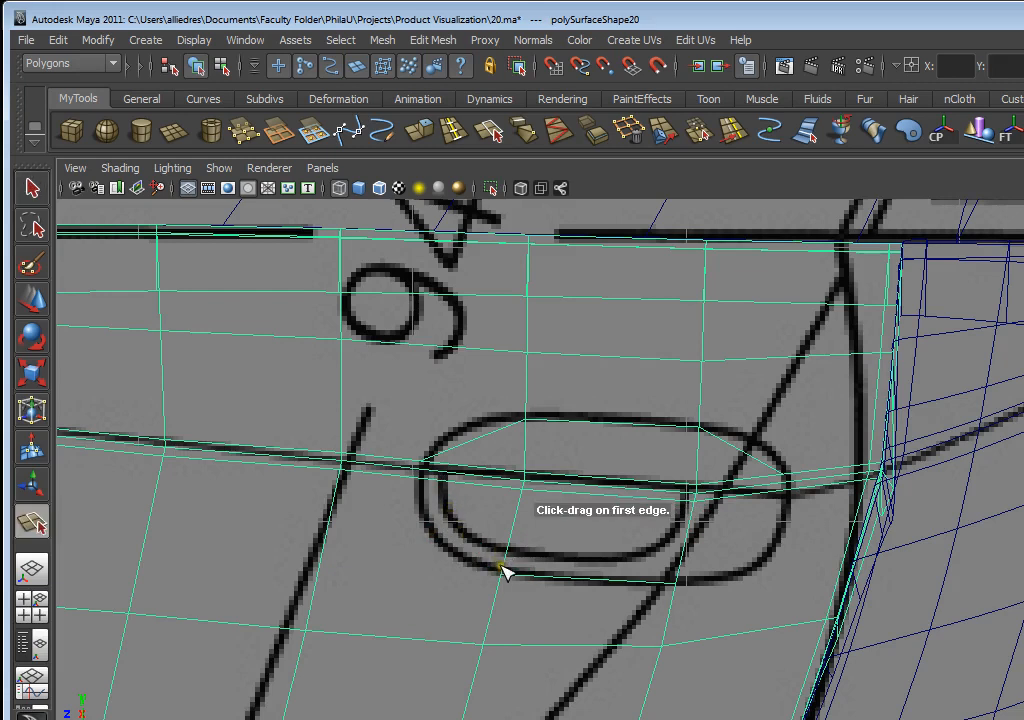
click(499, 577)
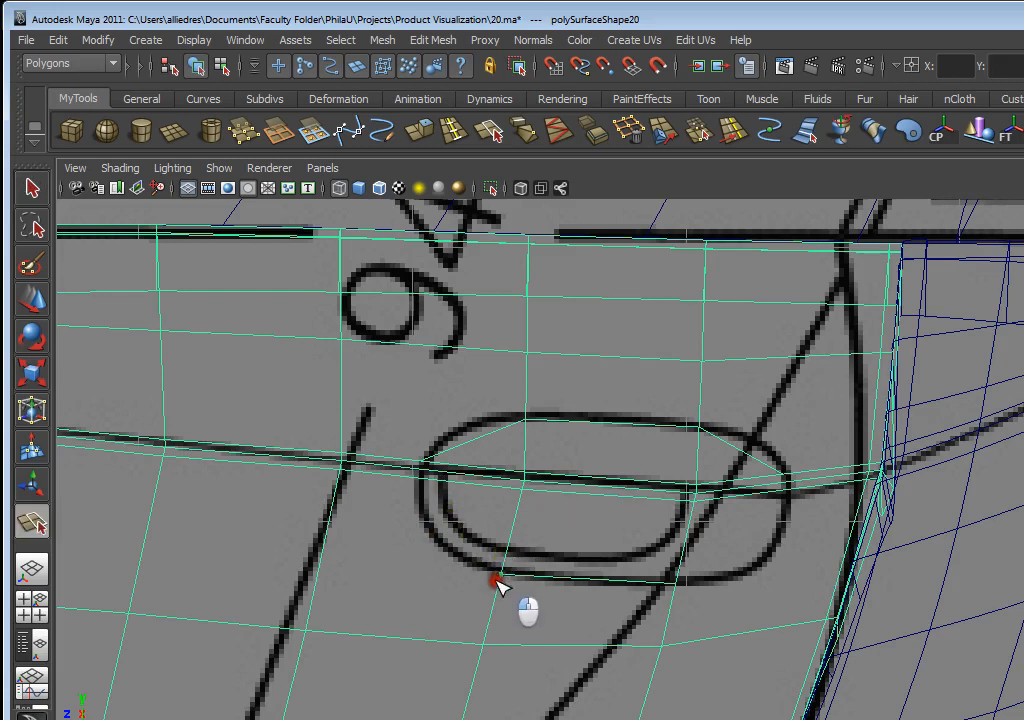
click(424, 483)
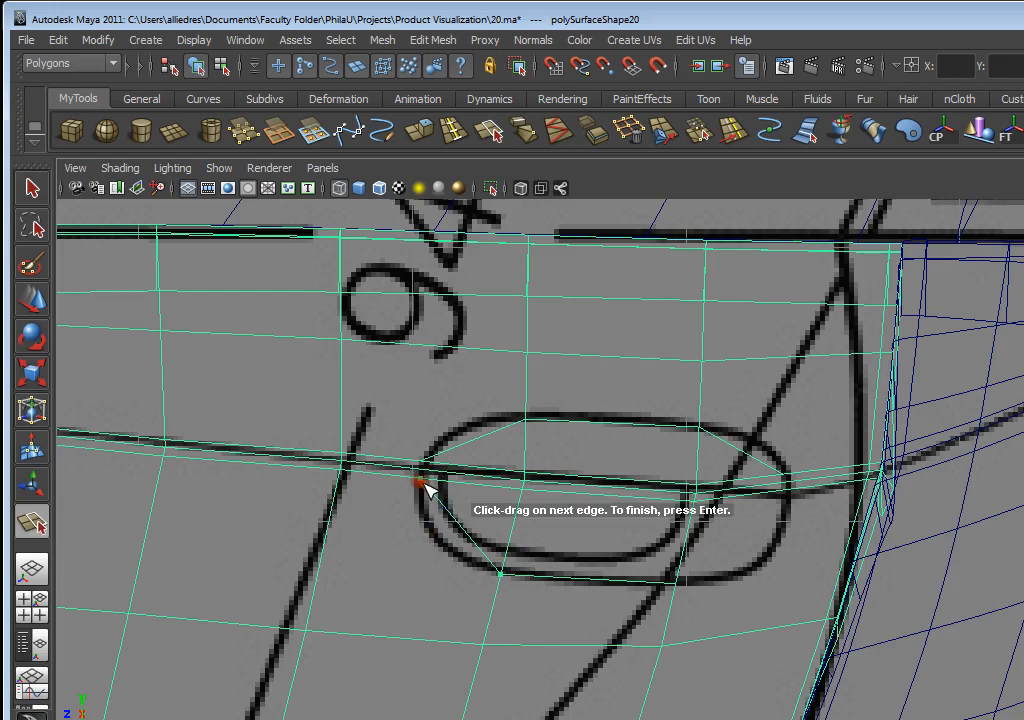
key(q)
key(y)
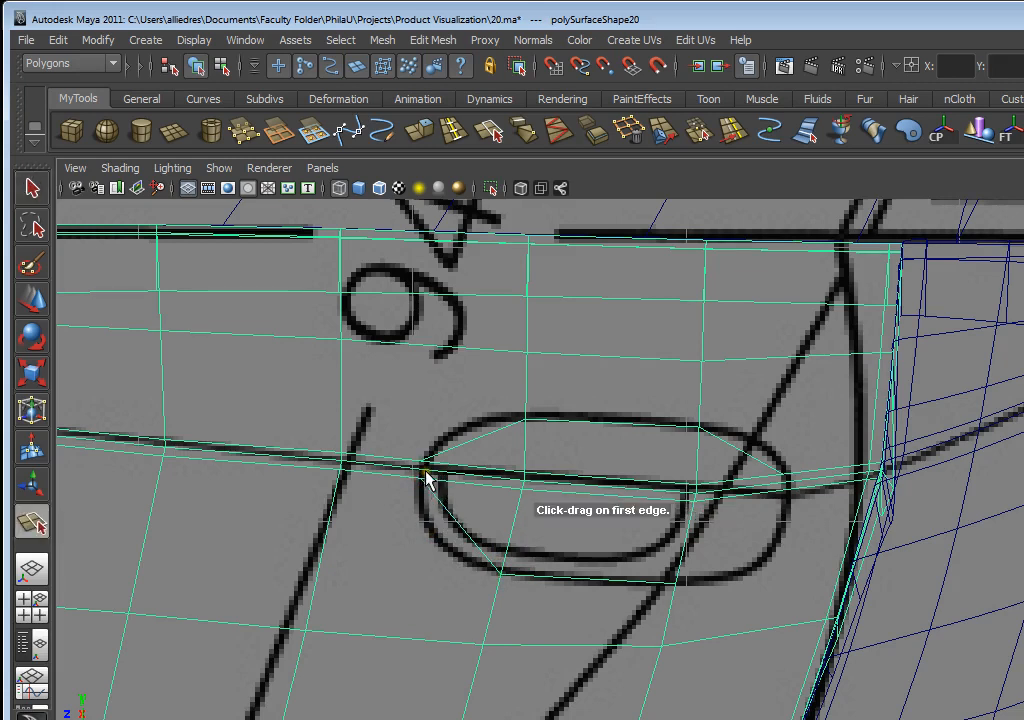
click(414, 476)
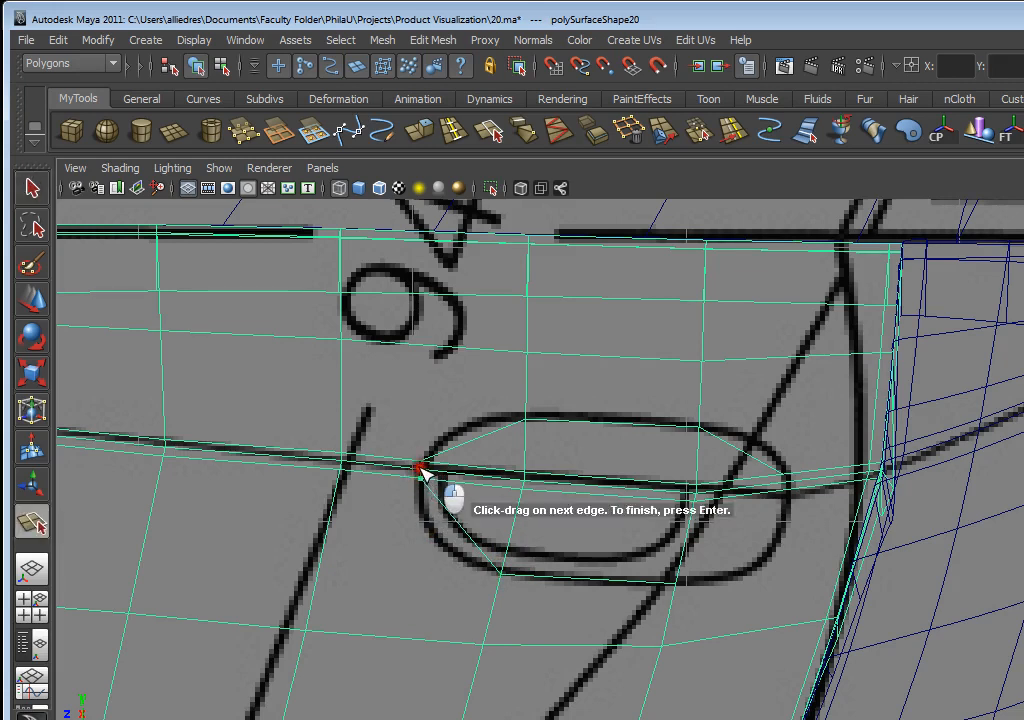
drag(421, 470, 424, 463)
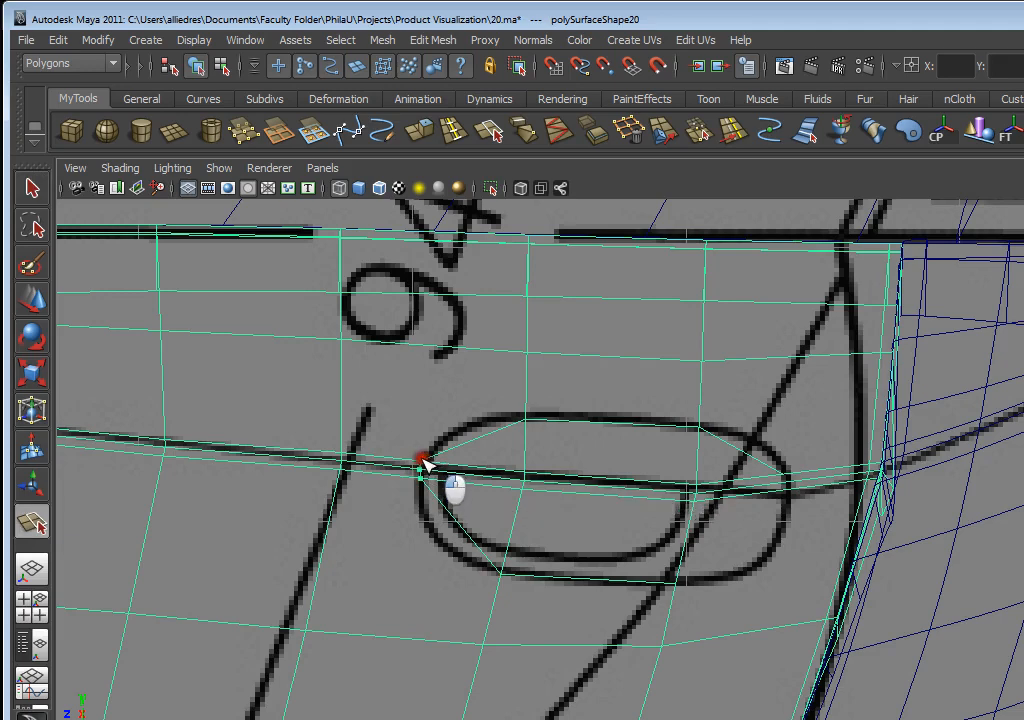
key(Return)
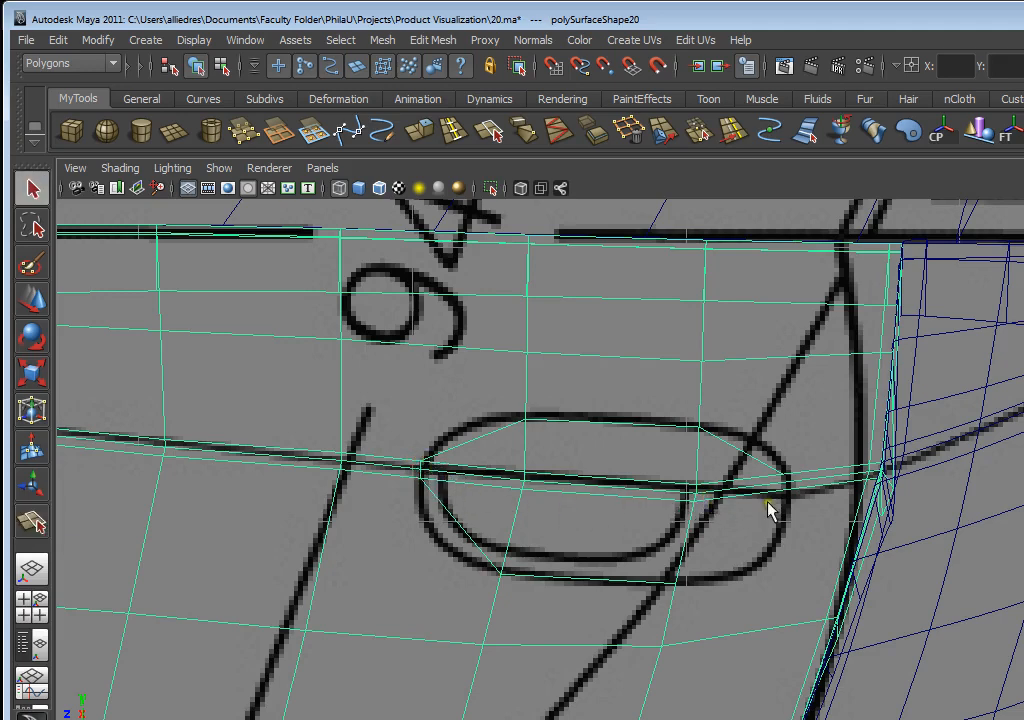
- Close the outline's rear end with a cut from the lower edge's rear vertex across the crease edges to the upper outline
scroll(768, 510, up, 4)
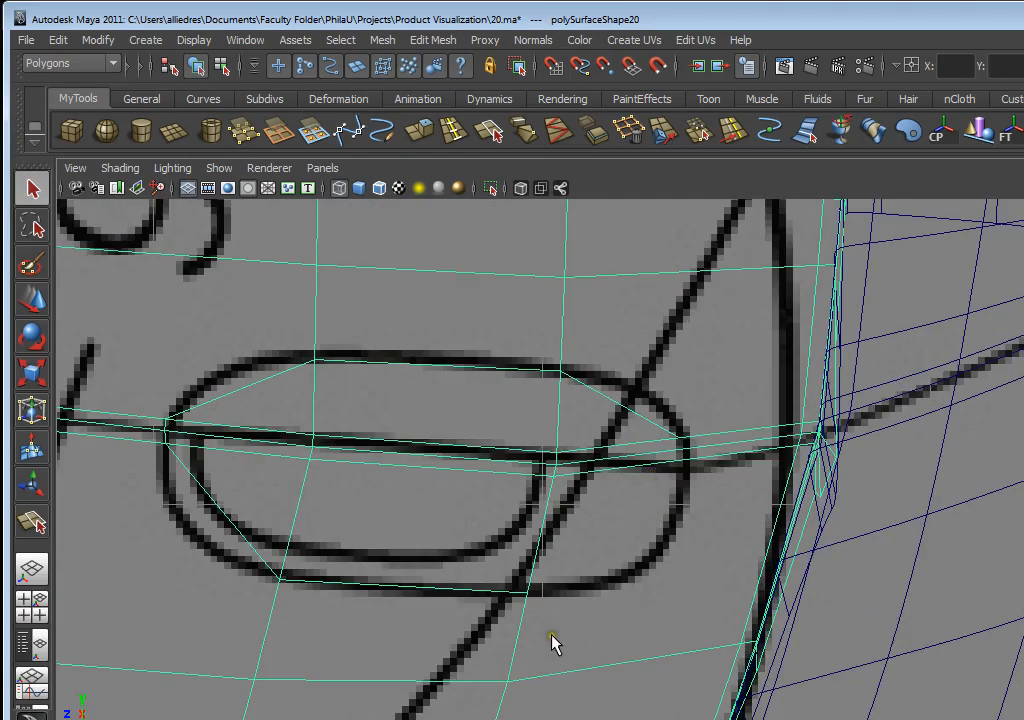
key(y)
click(527, 595)
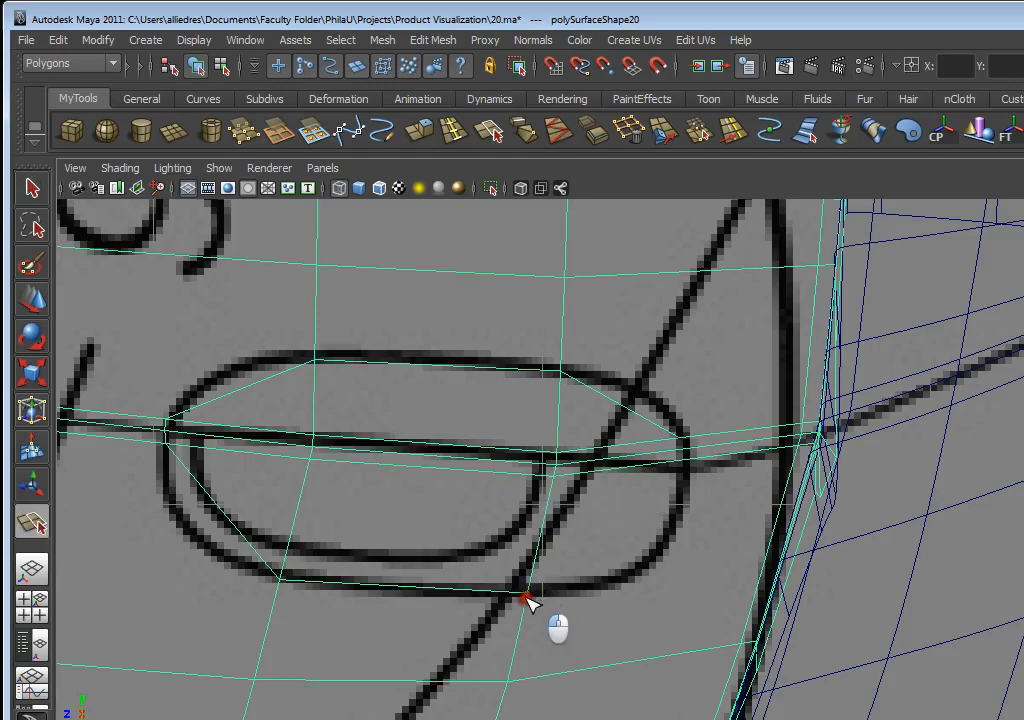
click(685, 461)
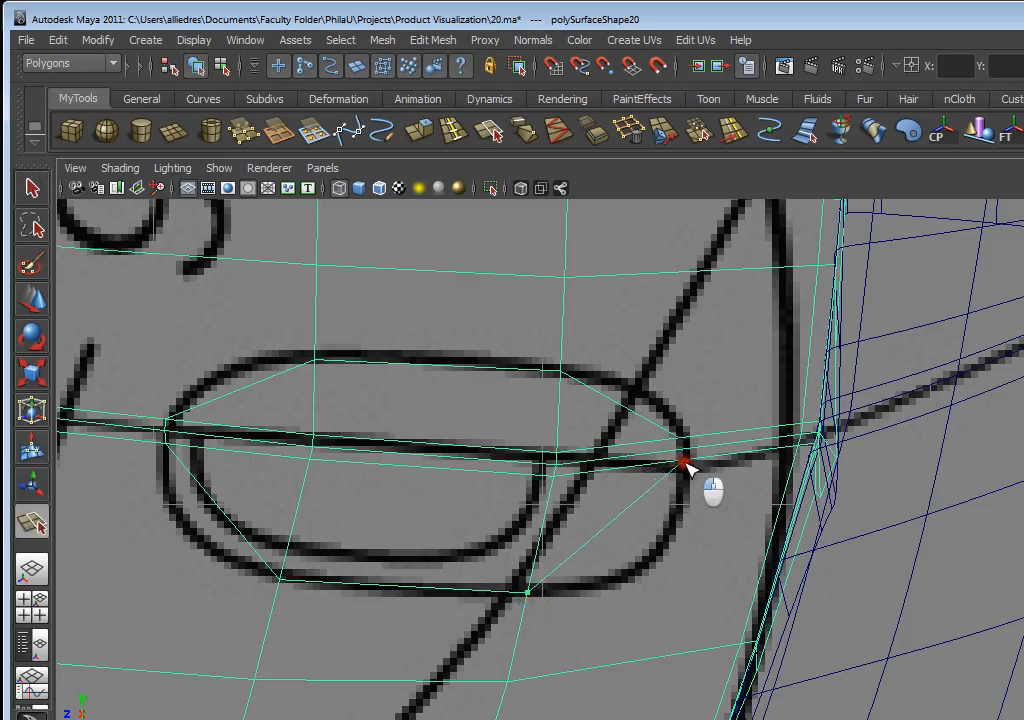
click(683, 446)
drag(689, 448, 681, 438)
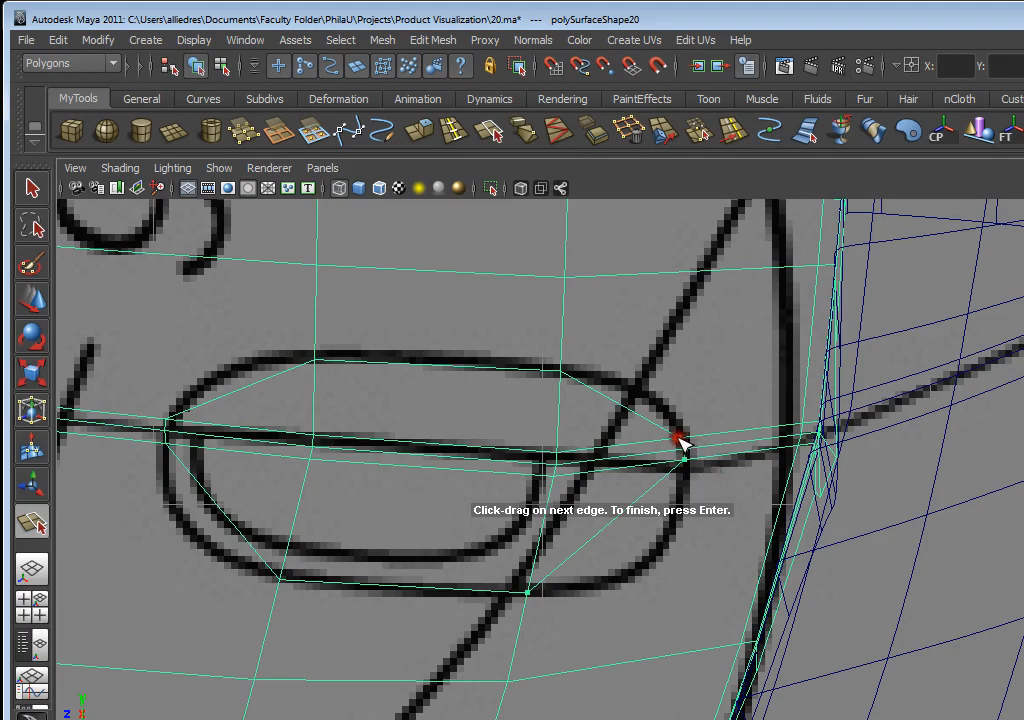
key(Return)
- Examine the finished handle cut against the blueprint, previewing the door mesh smoothed and returning to the unsmoothed display
scroll(741, 399, down, 10)
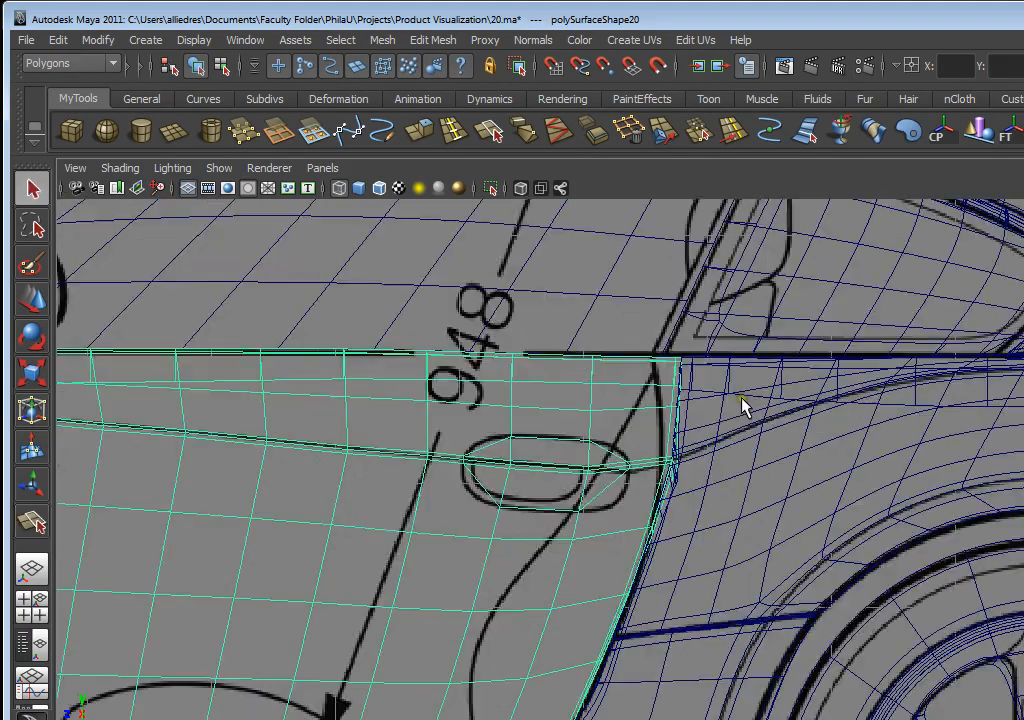
scroll(634, 465, up, 7)
alt+middle_drag(634, 466, 701, 467)
scroll(701, 466, up, 2)
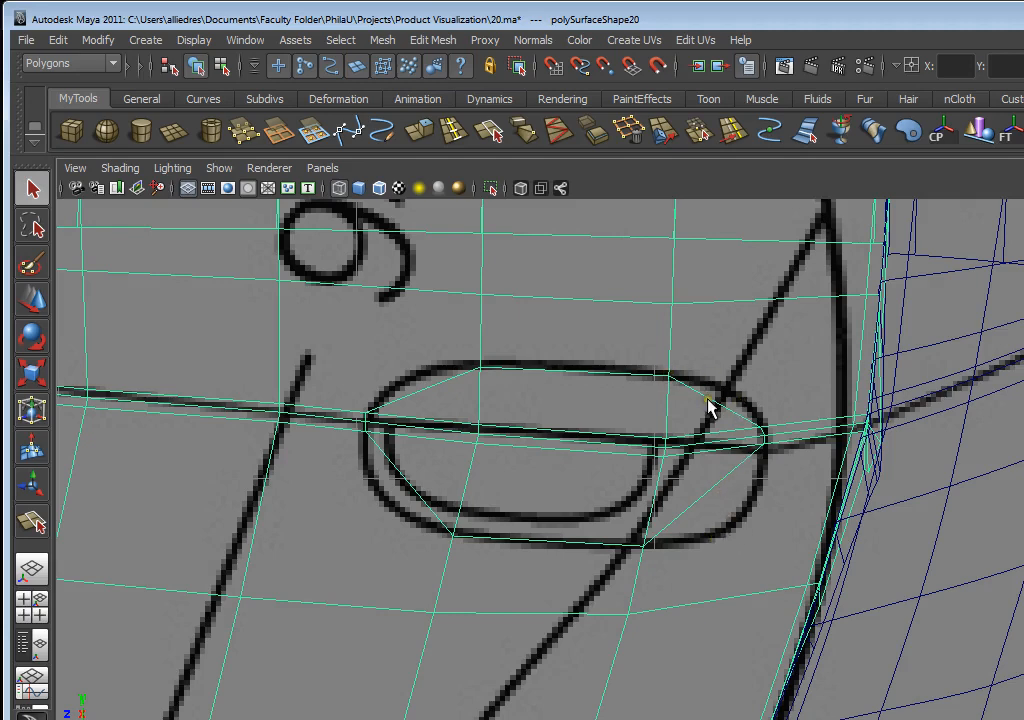
key(3)
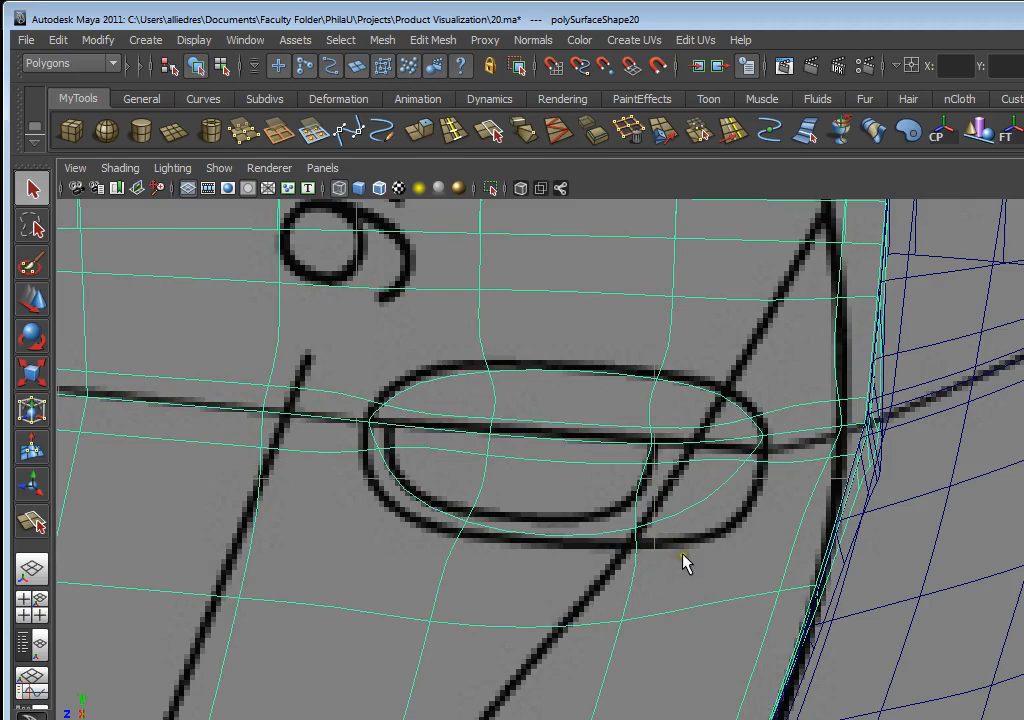
key(1)
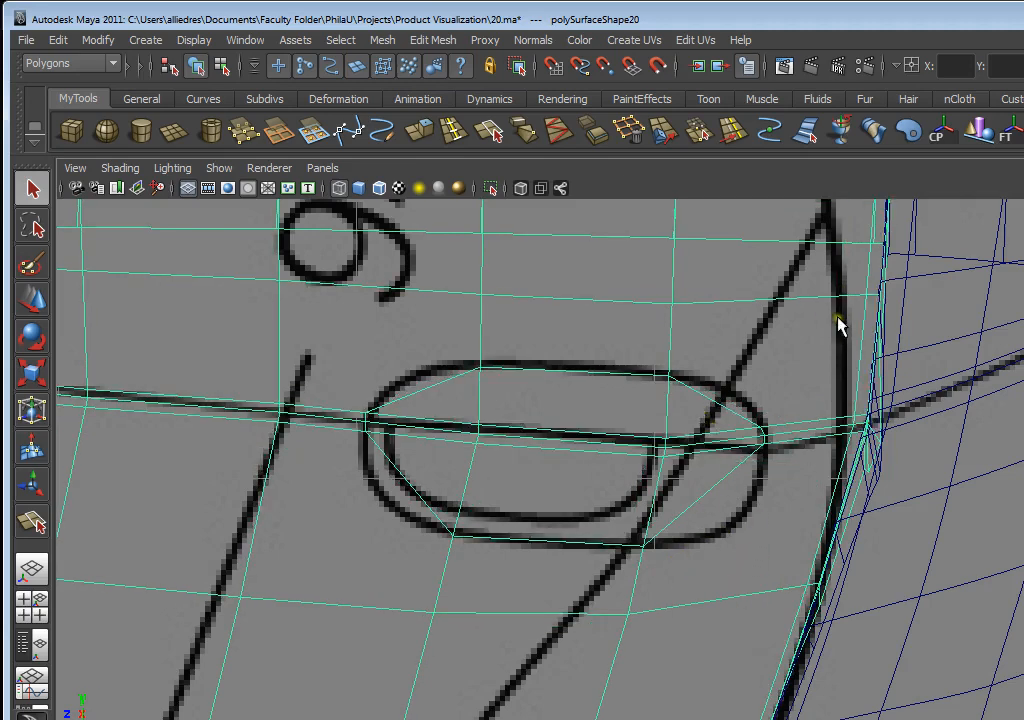
- Cut an edge from the vertex near the door's rear edge to the middle of the handle outline's lower rear diagonal
key(y)
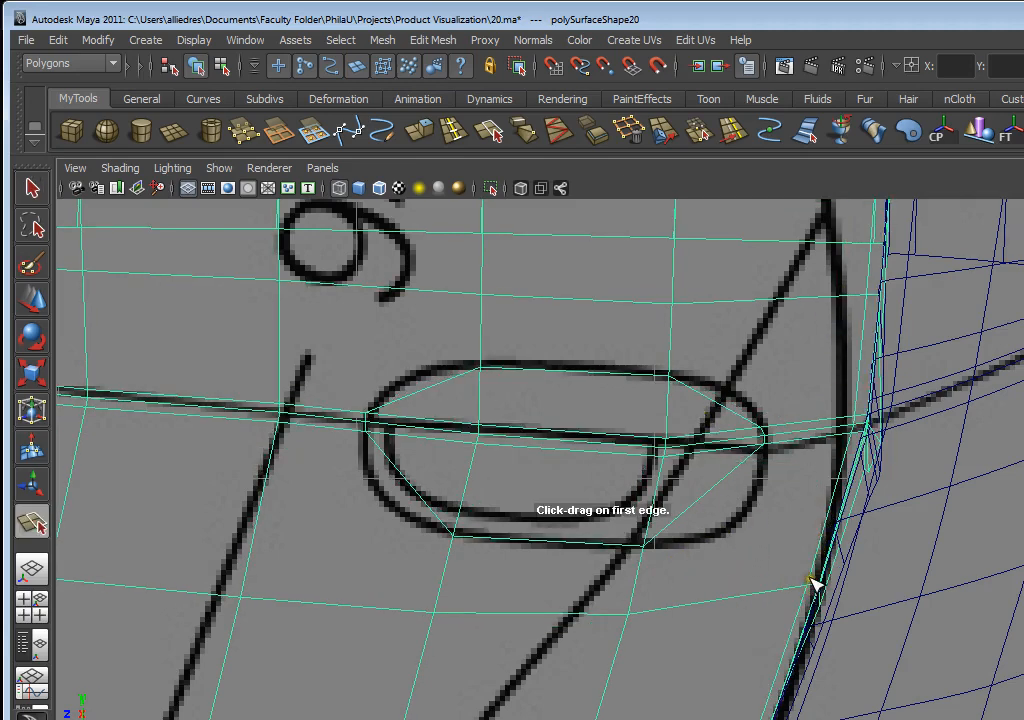
click(808, 585)
click(705, 496)
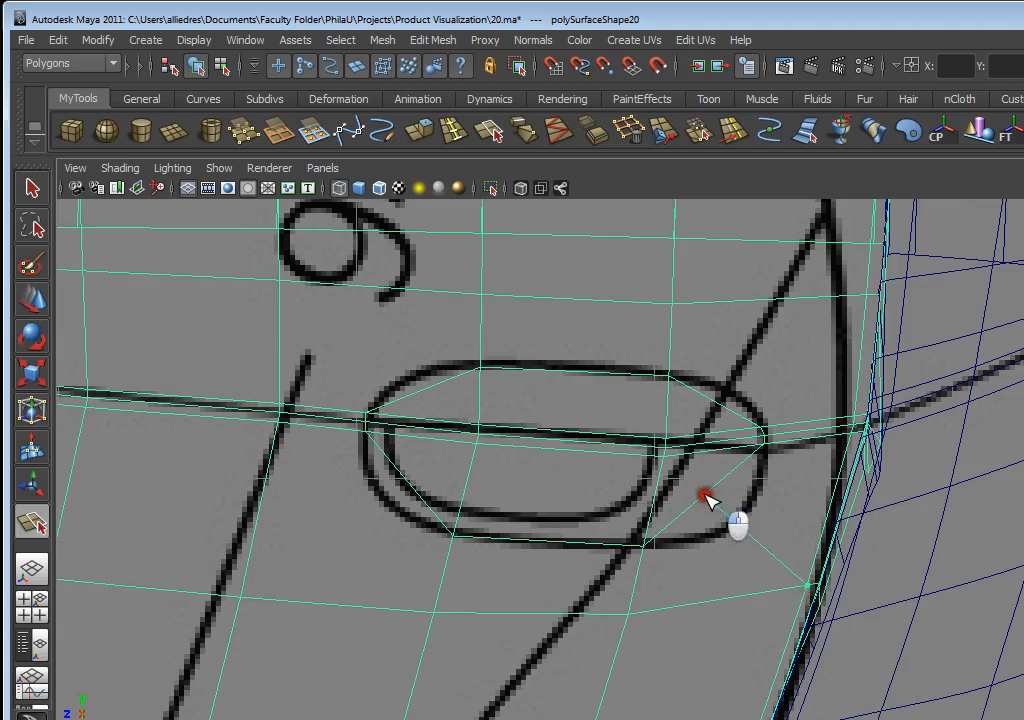
key(Return)
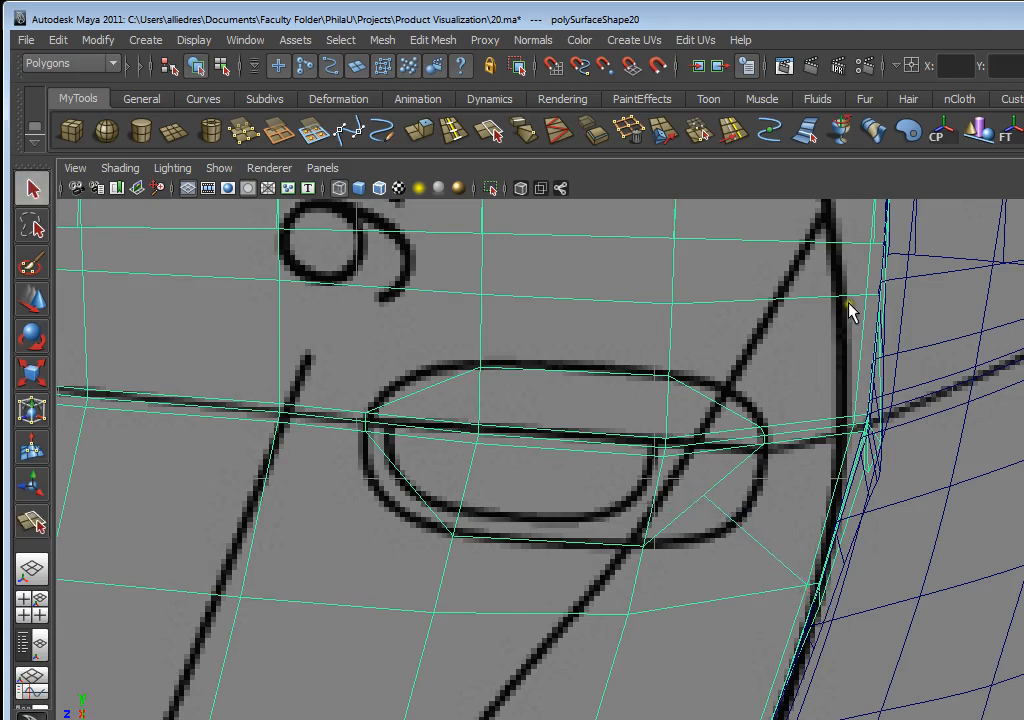
- Cut an edge from the vertex near the door's rear edge above the handle to the middle of the outline's upper rear diagonal
key(y)
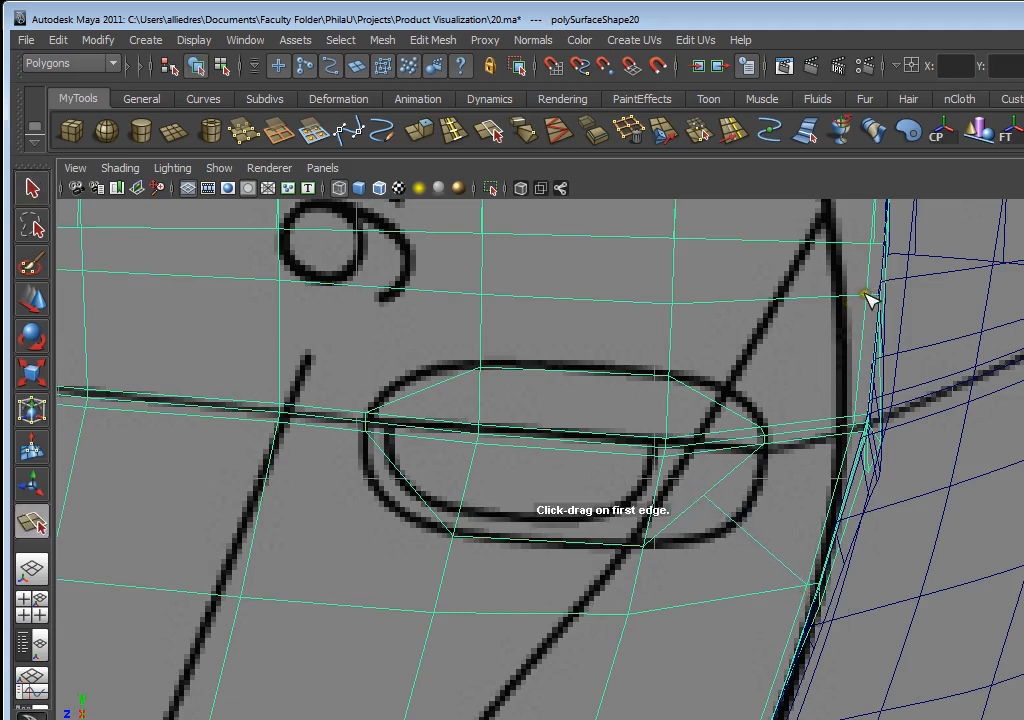
click(867, 292)
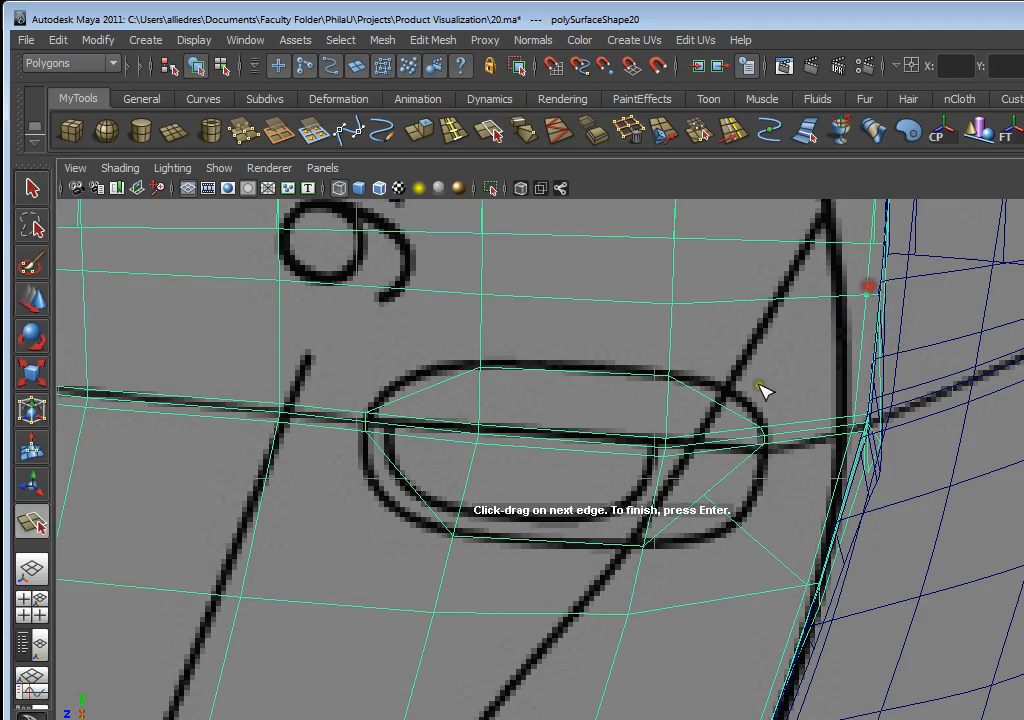
click(719, 401)
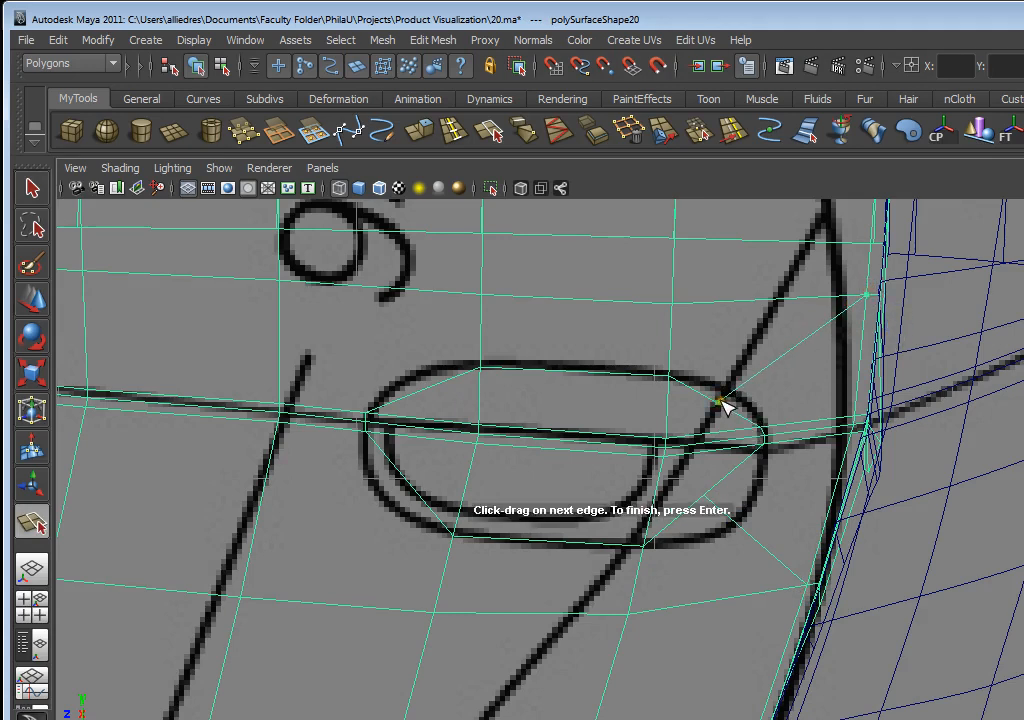
key(Return)
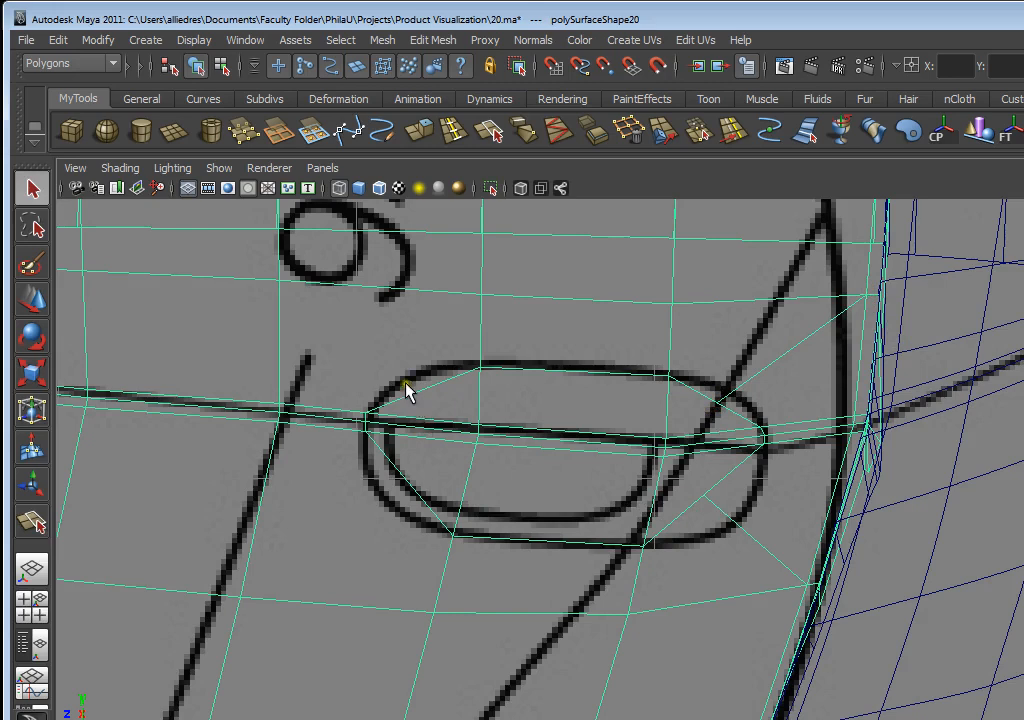
- Cut edges from the two grid vertices ahead of the handle to the middles of the outline's upper and lower front diagonals
key(y)
click(272, 284)
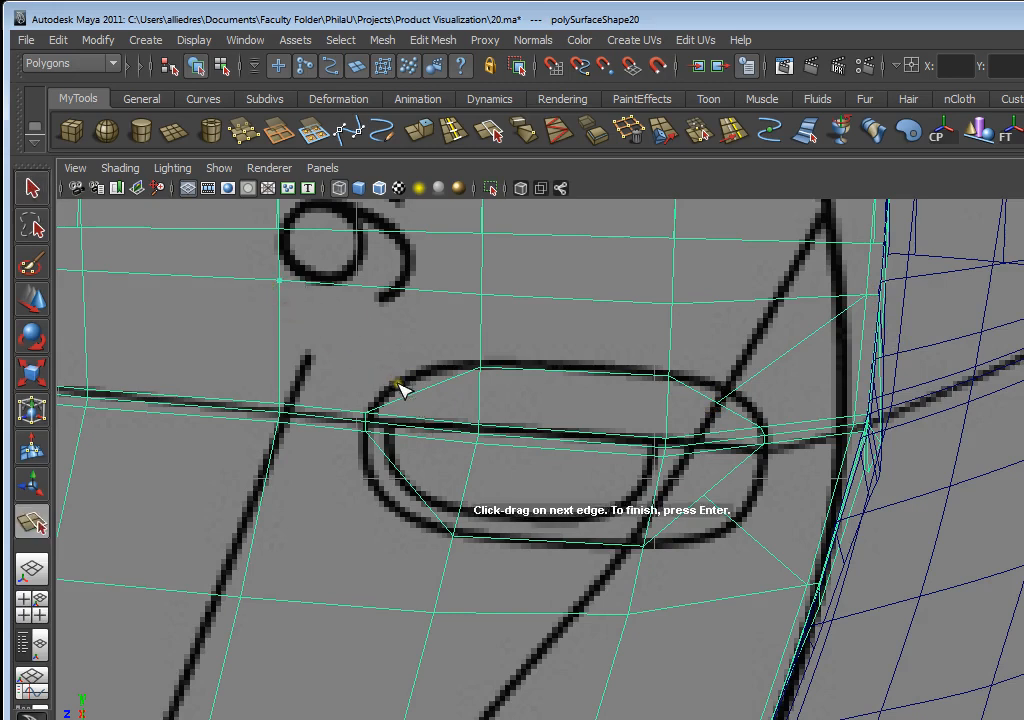
click(417, 393)
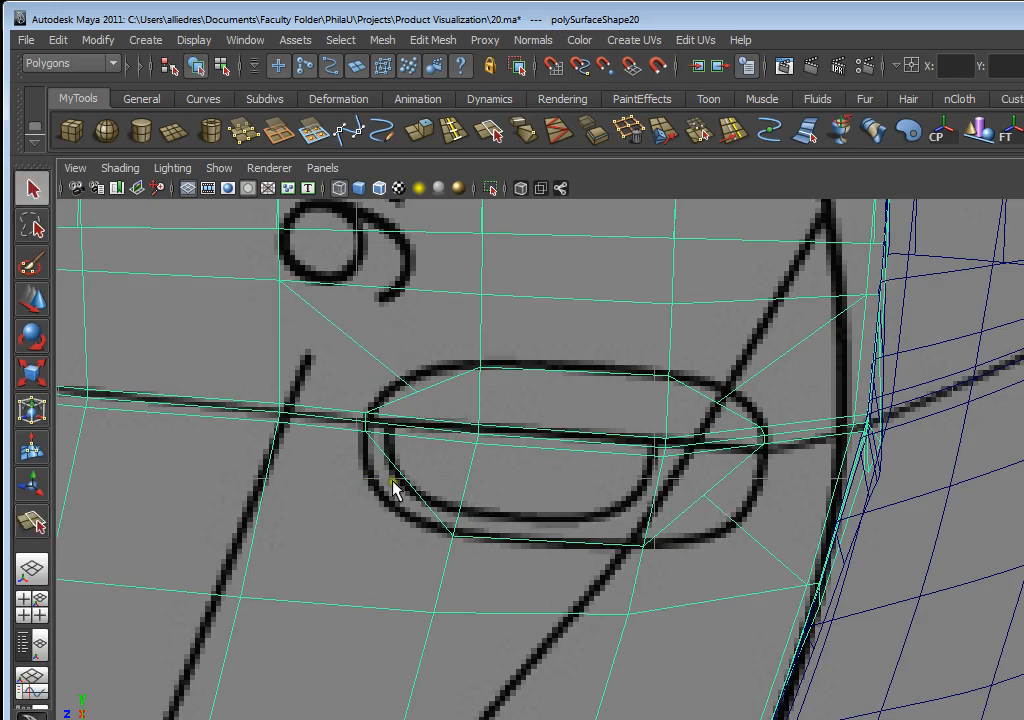
key(Return)
click(242, 600)
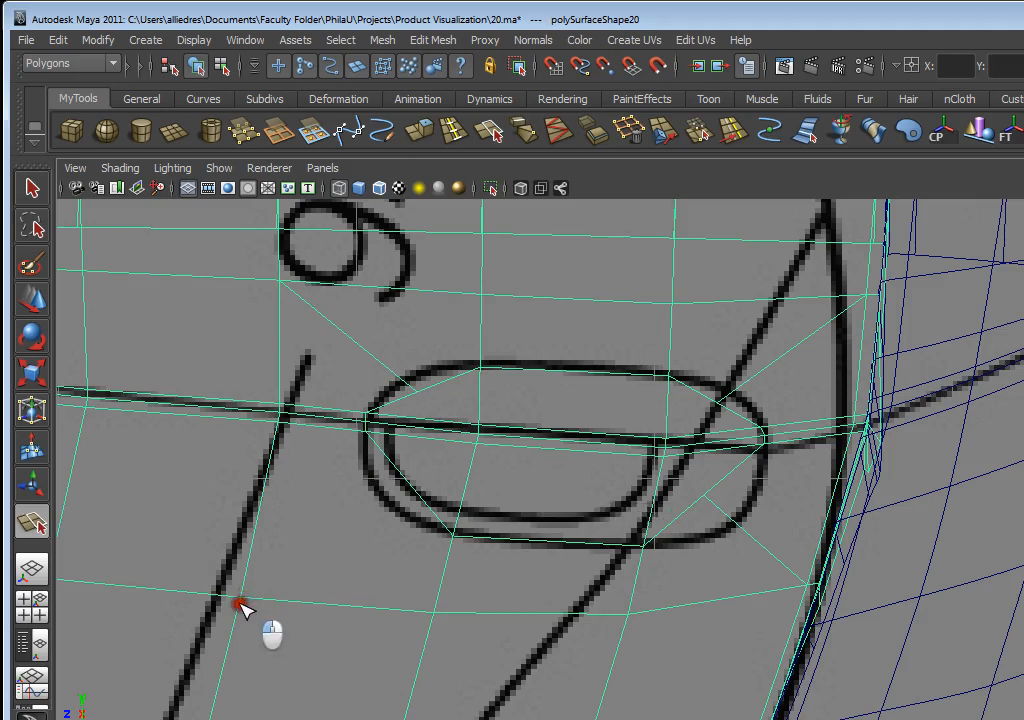
click(400, 481)
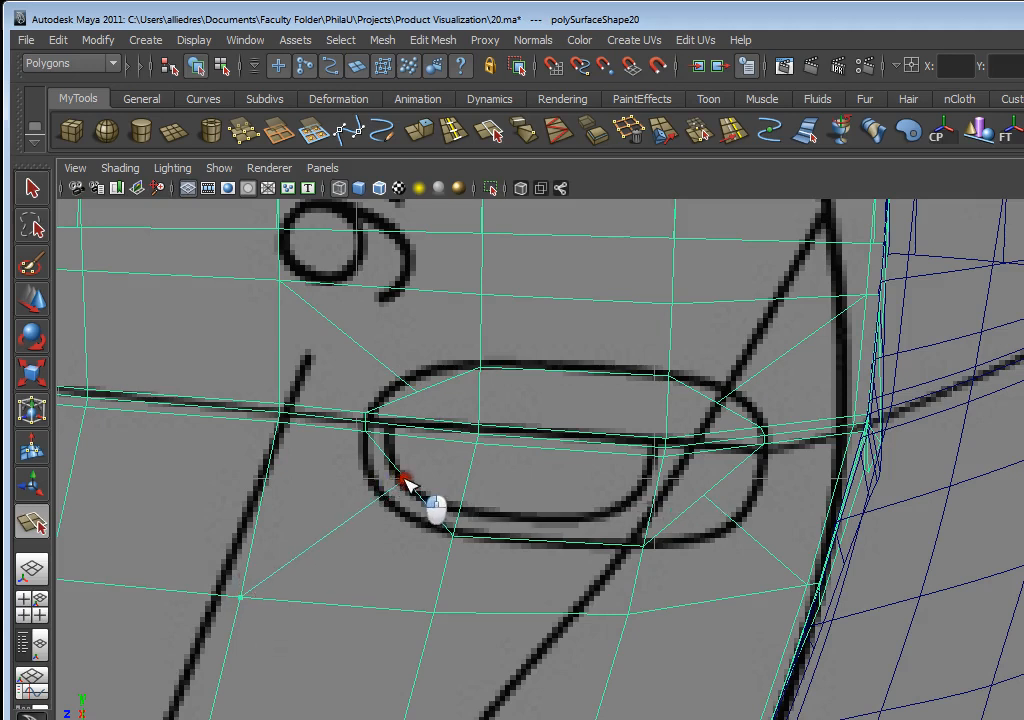
key(q)
- Move the vertex splitting the outline's upper rear diagonal along the surface, up and rearward onto the blueprint's rounded corner
right_click(674, 423)
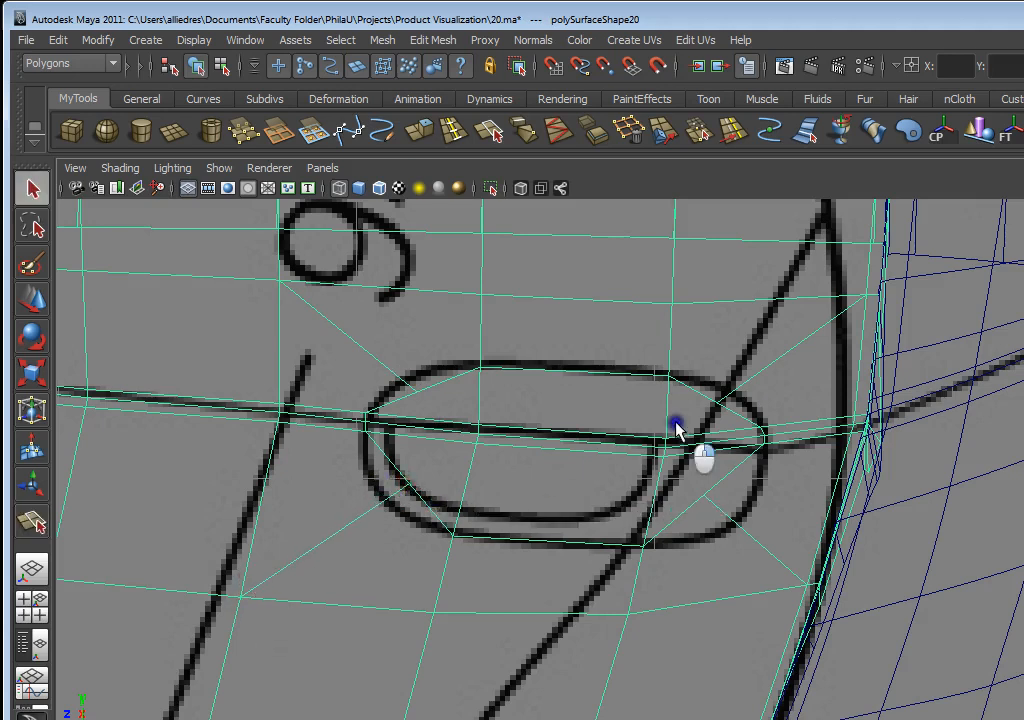
right_click(664, 432)
right_click(622, 433)
right_drag(622, 433, 617, 434)
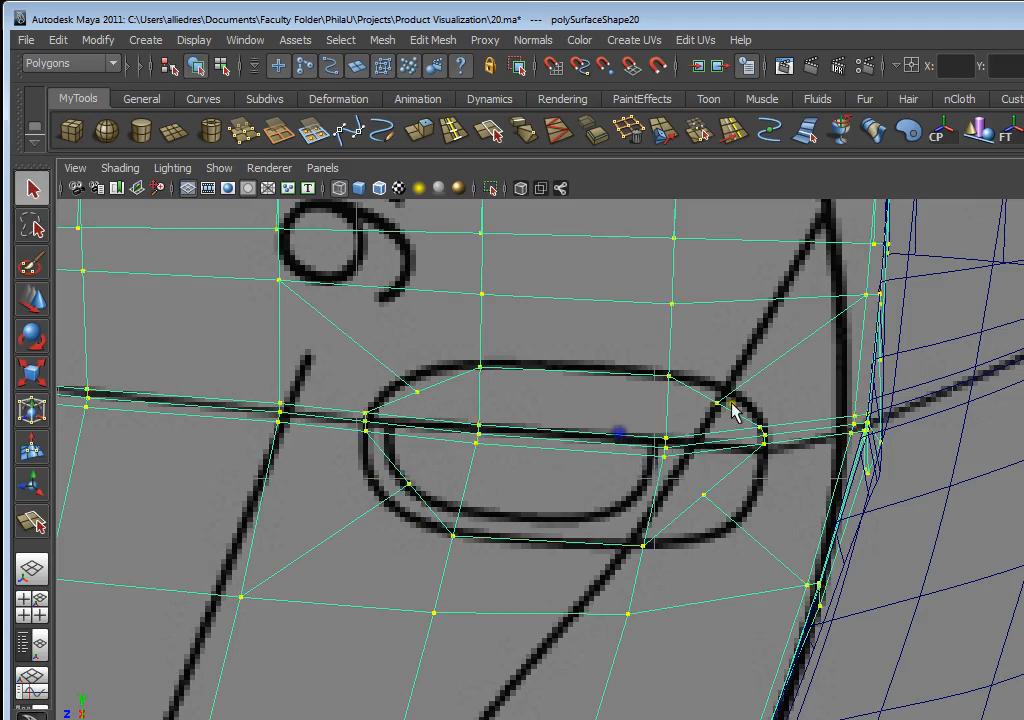
drag(727, 384, 711, 408)
click(719, 399)
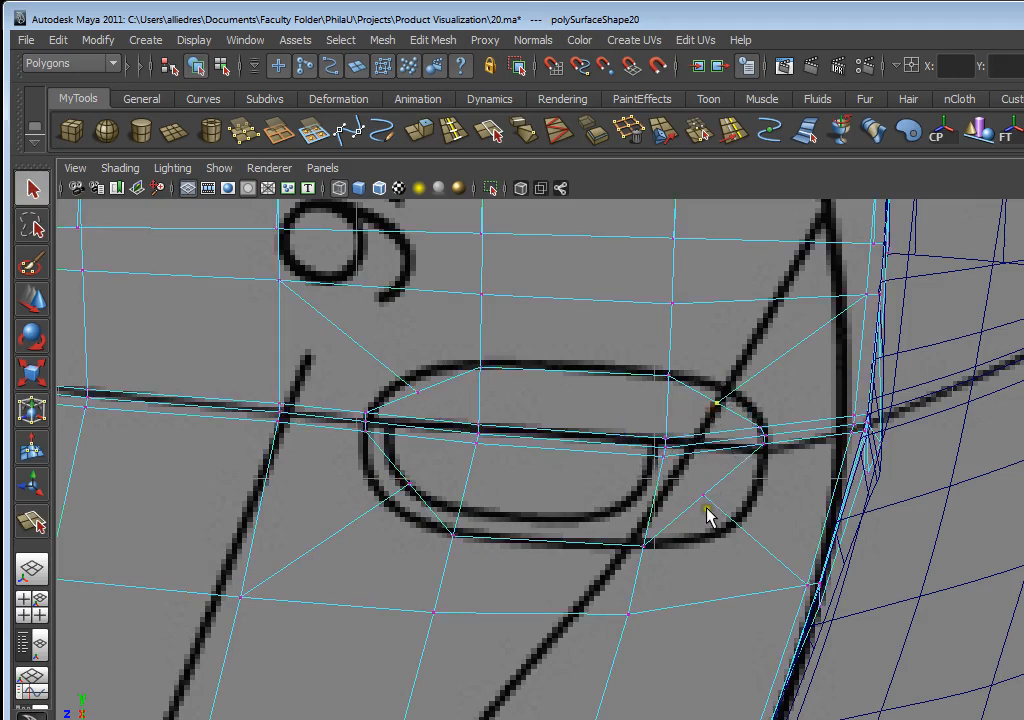
click(35, 302)
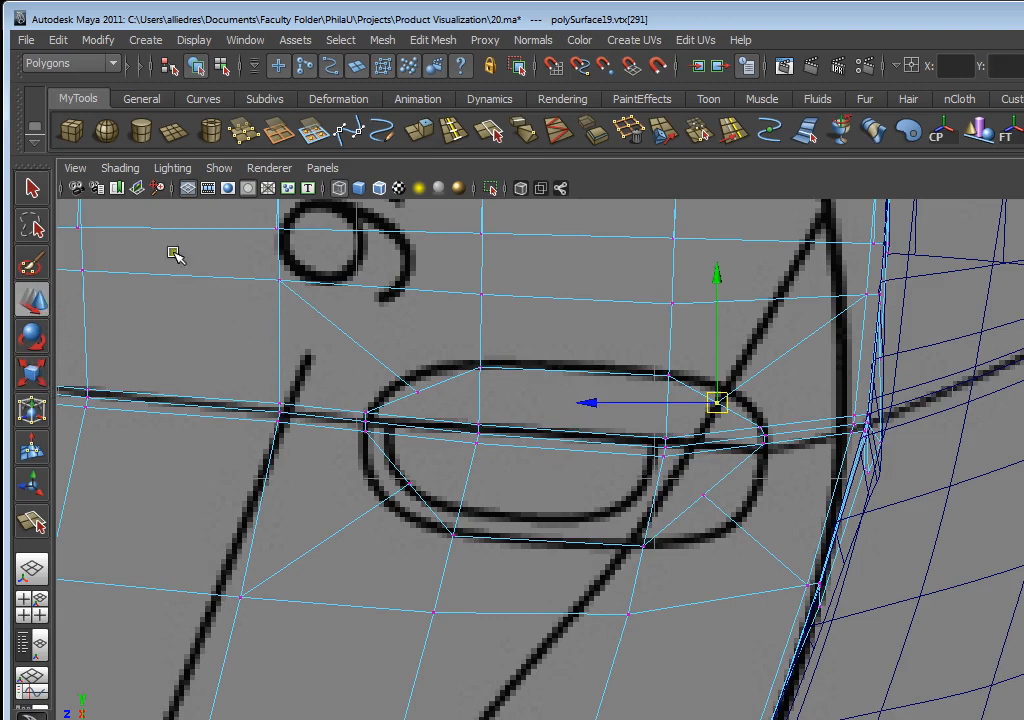
drag(1023, 80, 991, 484)
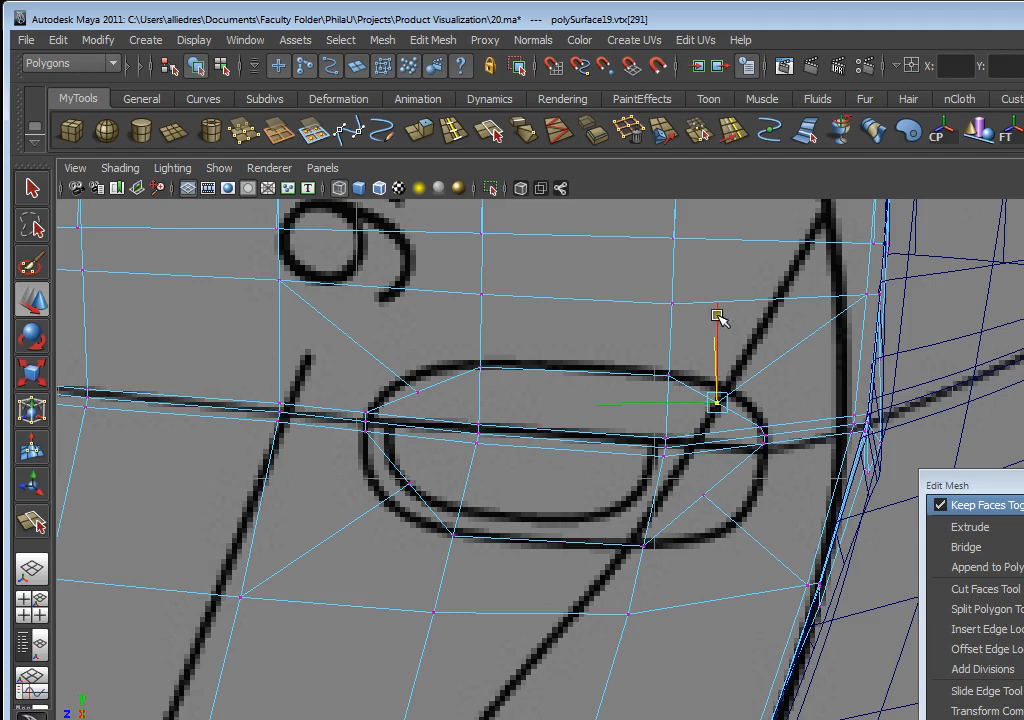
drag(717, 315, 718, 300)
drag(671, 387, 680, 387)
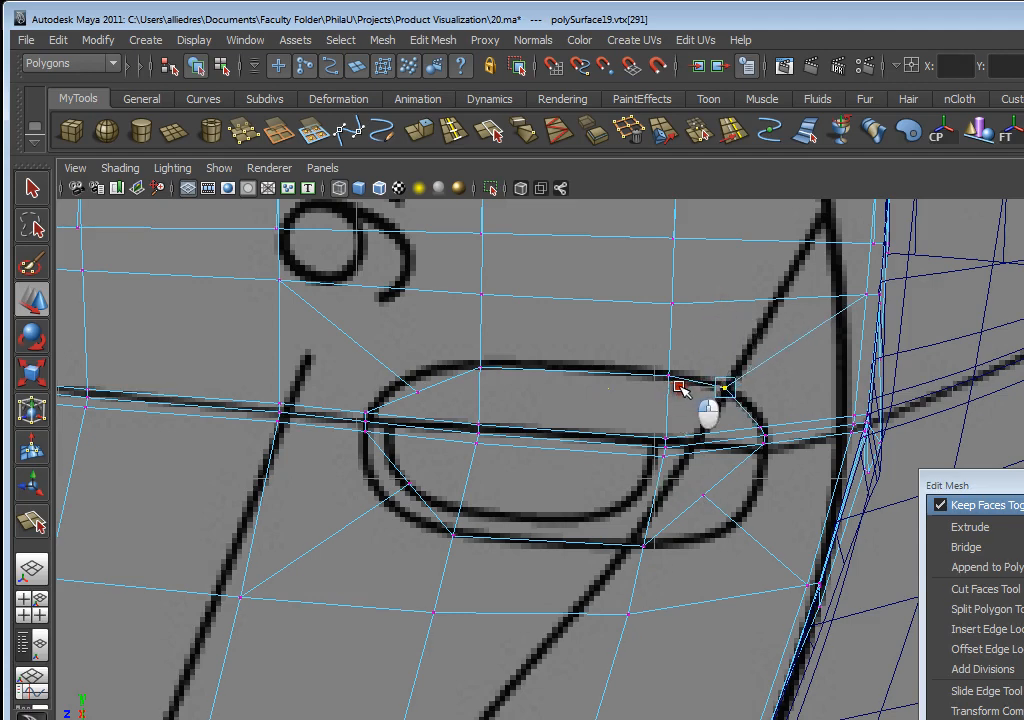
- Move the vertex splitting the outline's lower rear diagonal down and rearward onto the blueprint's rounded corner
click(697, 494)
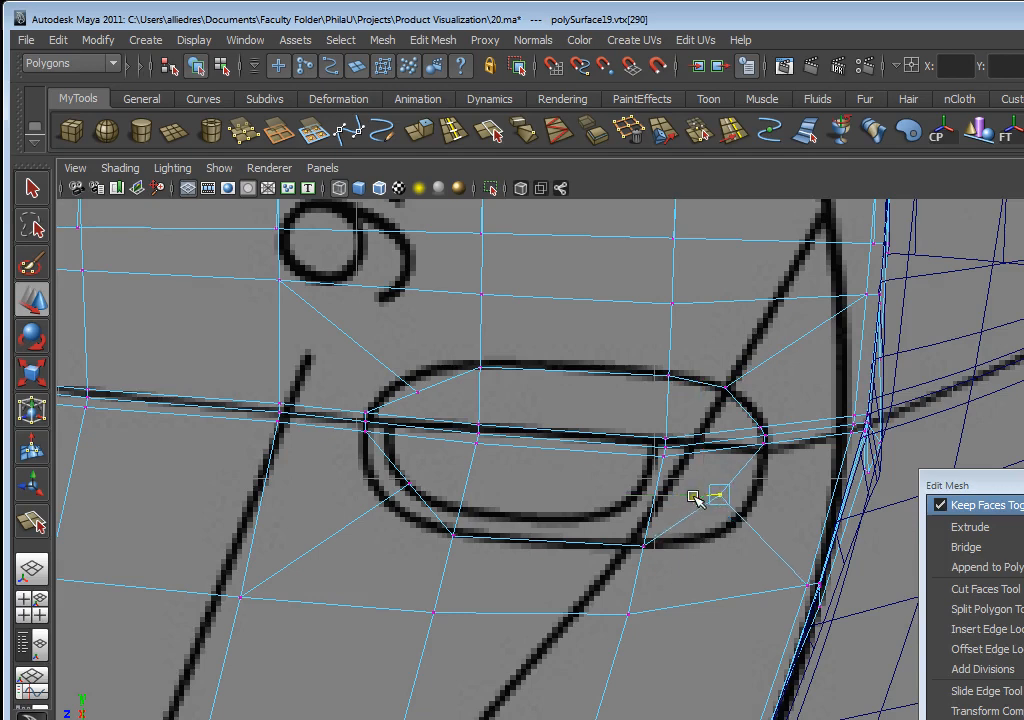
drag(694, 496, 700, 498)
drag(725, 438, 724, 455)
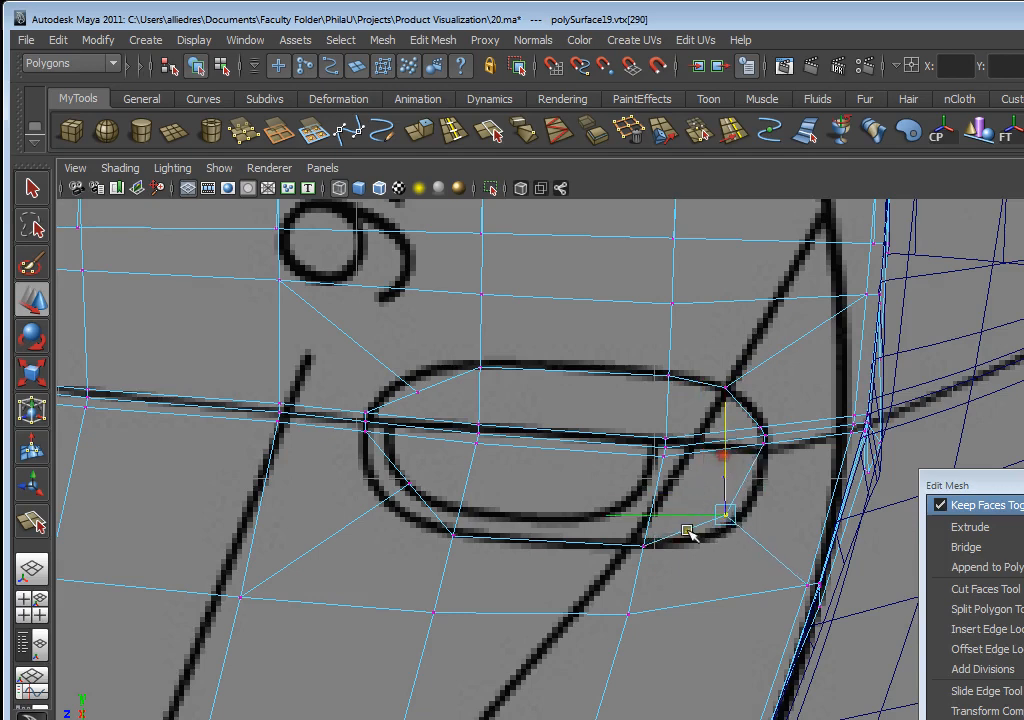
drag(678, 516, 686, 517)
drag(731, 474, 731, 484)
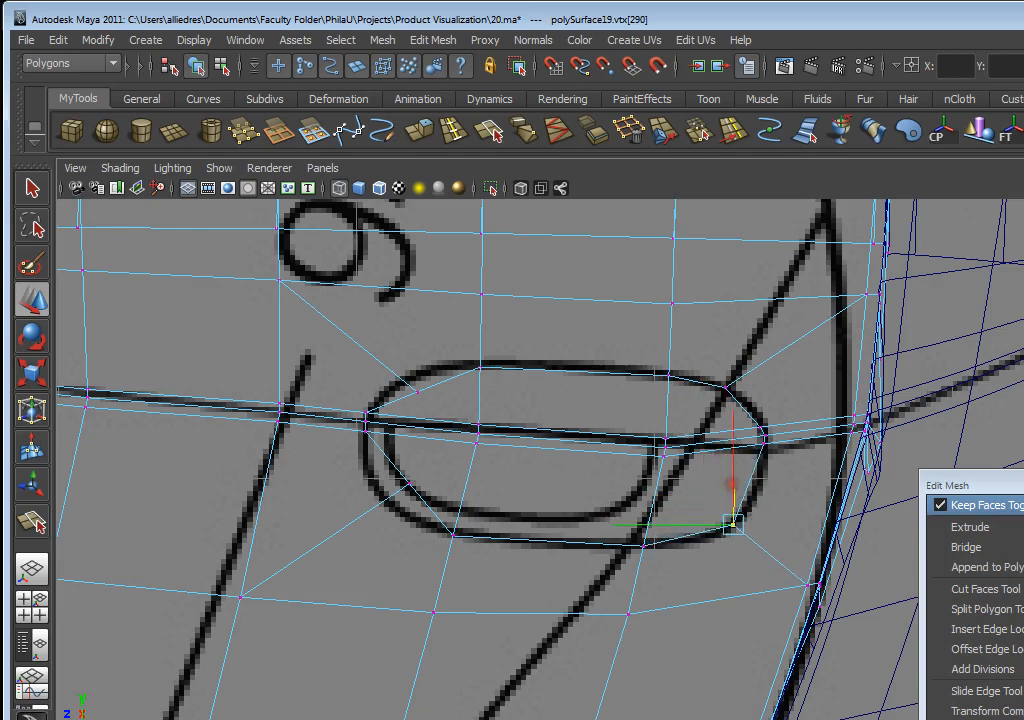
- Move the vertices splitting the upper and lower front diagonals outward onto the front corners of the blueprint's handle outline
click(417, 391)
drag(417, 316, 407, 485)
click(389, 507)
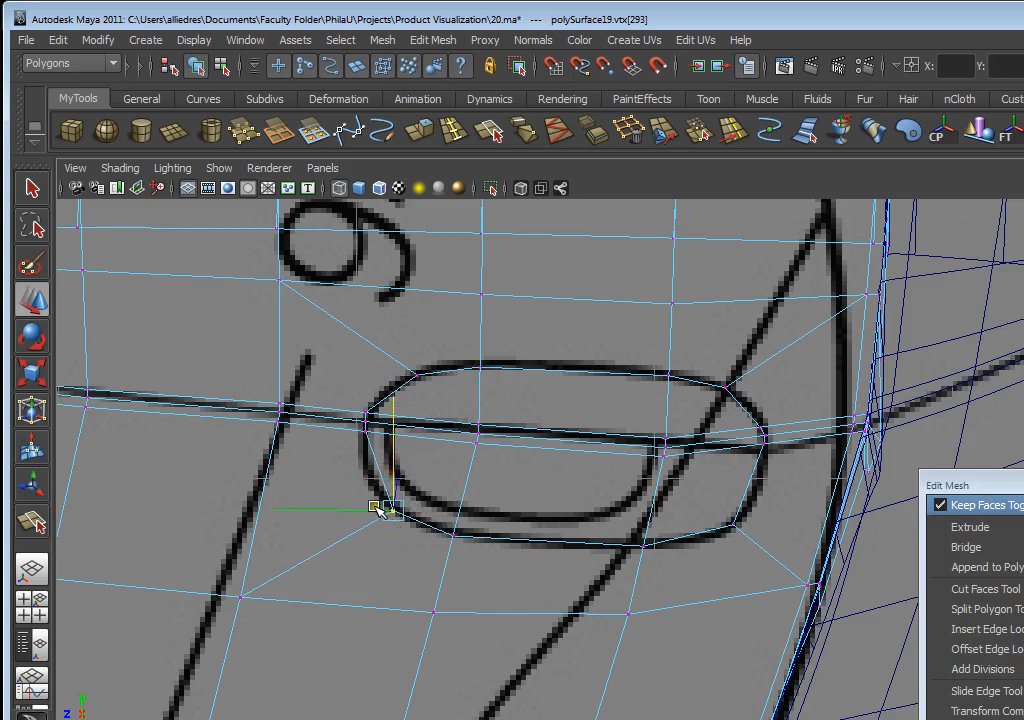
drag(377, 507, 386, 468)
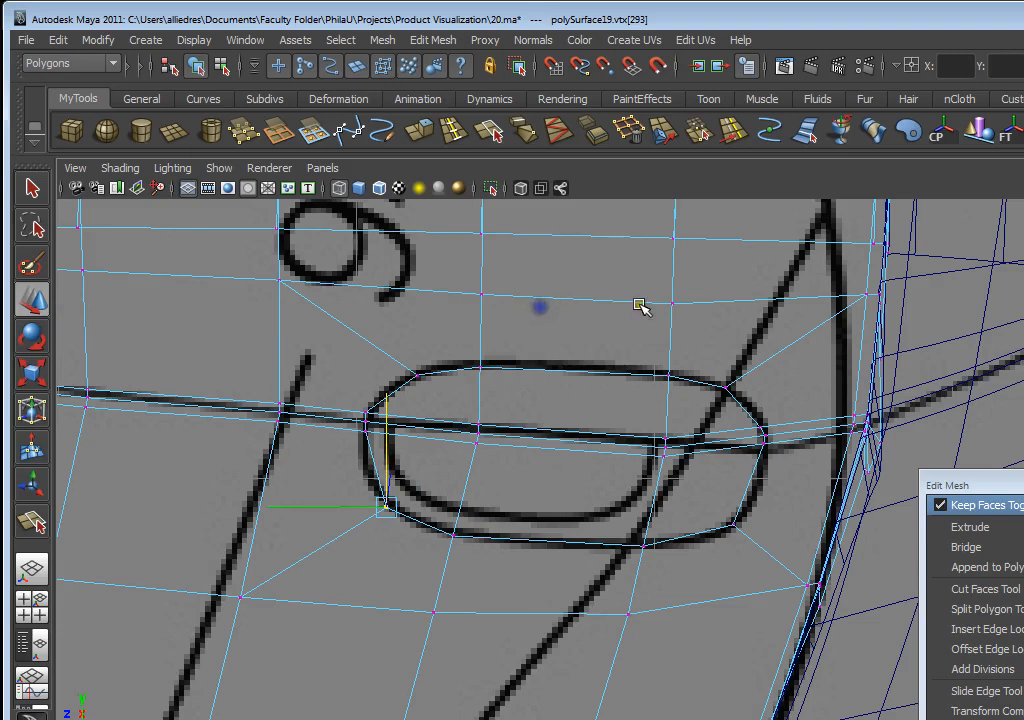
- Preview the door mesh smoothed and compare the rounded handle outline with the blueprint
click(713, 275)
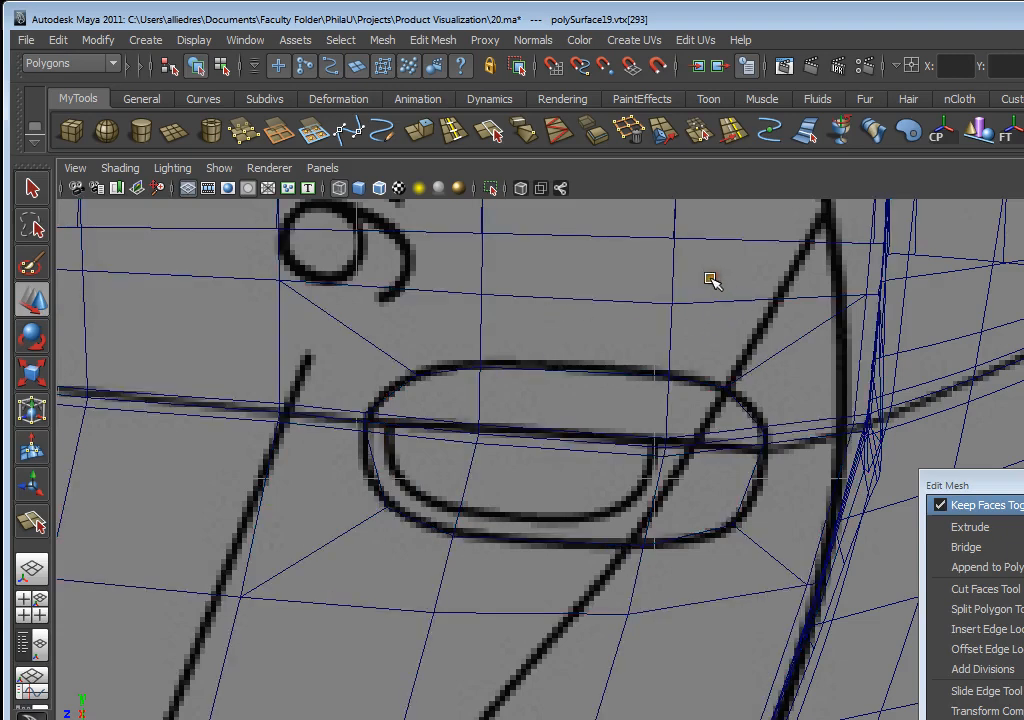
click(668, 374)
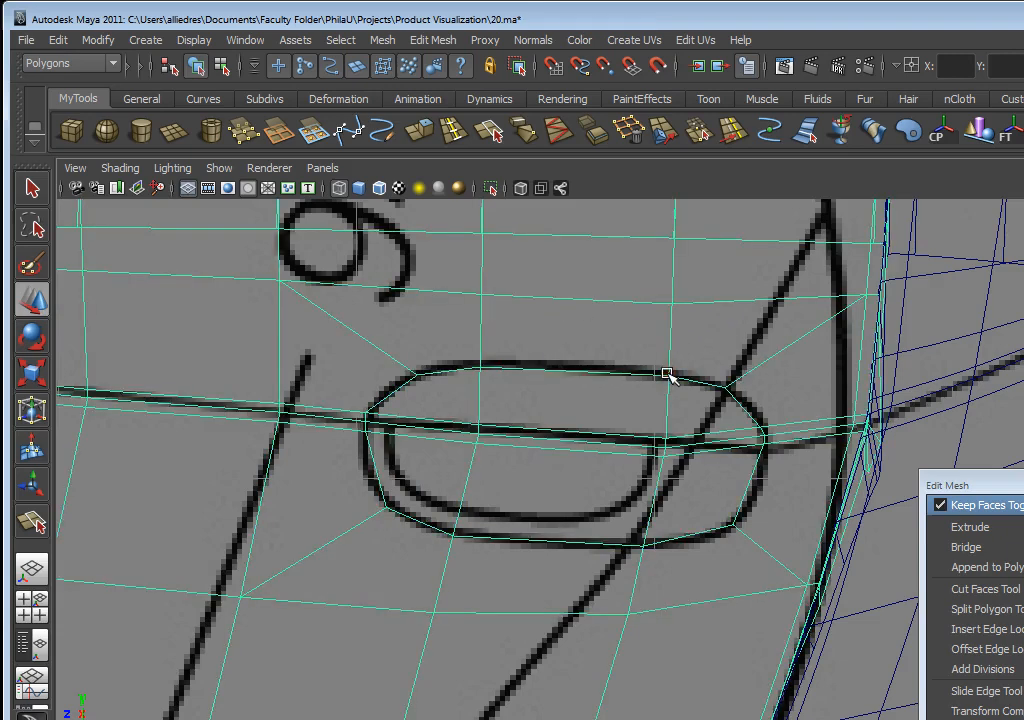
key(3)
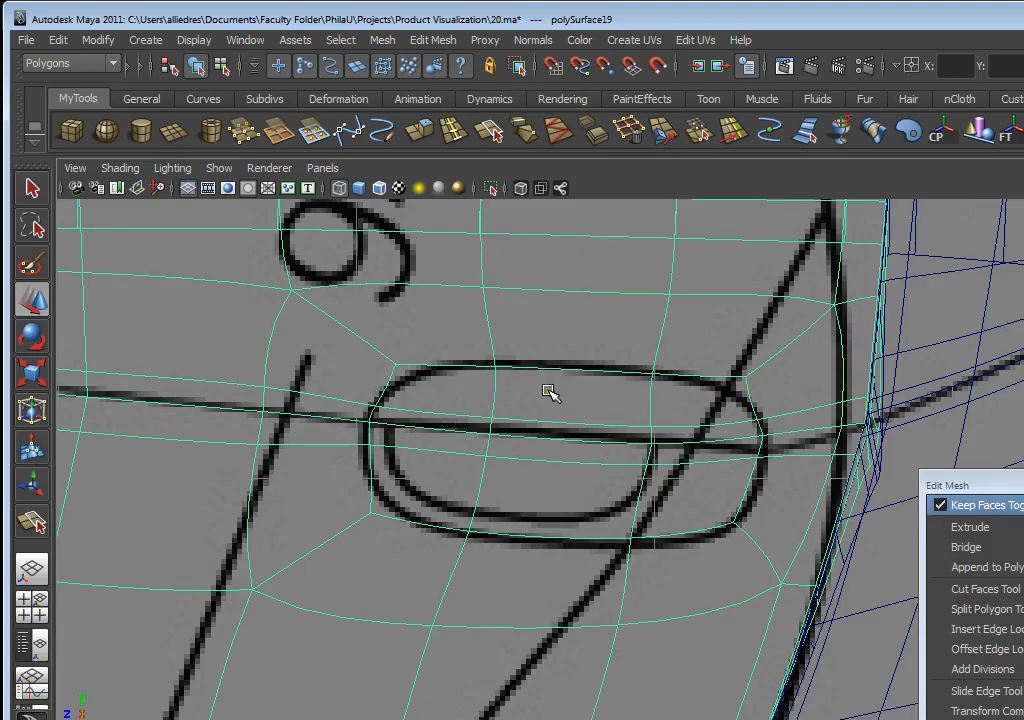
scroll(594, 430, down, 5)
scroll(594, 430, up, 5)
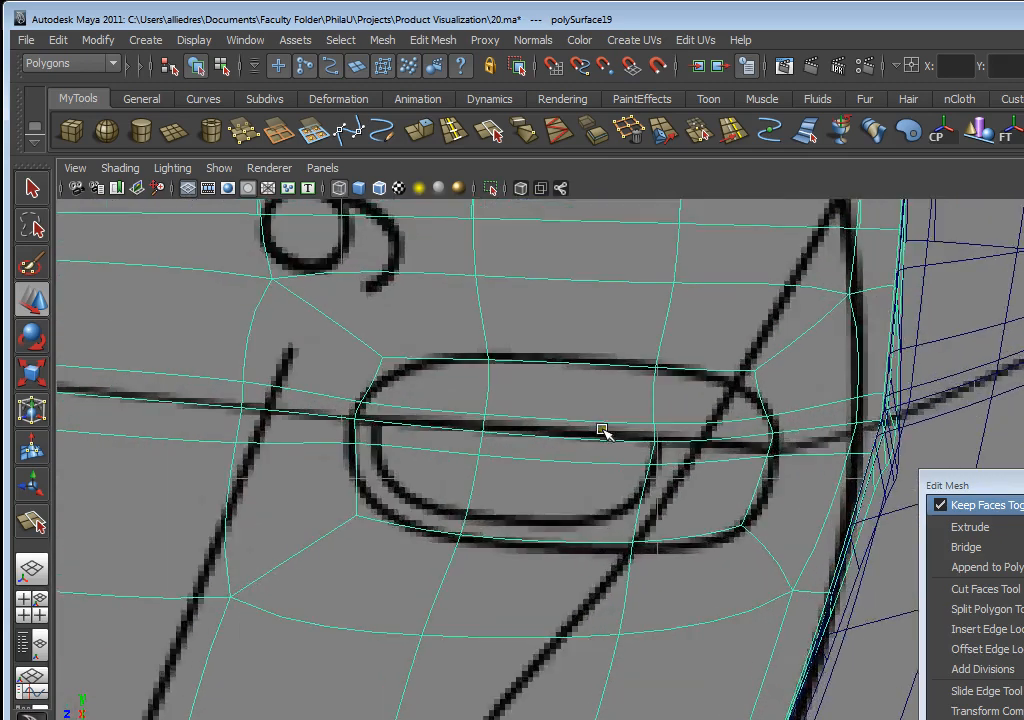
- Try to refit the handle outline's corner vertices and lower front vertex to the blueprint line while the mesh is previewed smoothed
right_drag(764, 365, 703, 352)
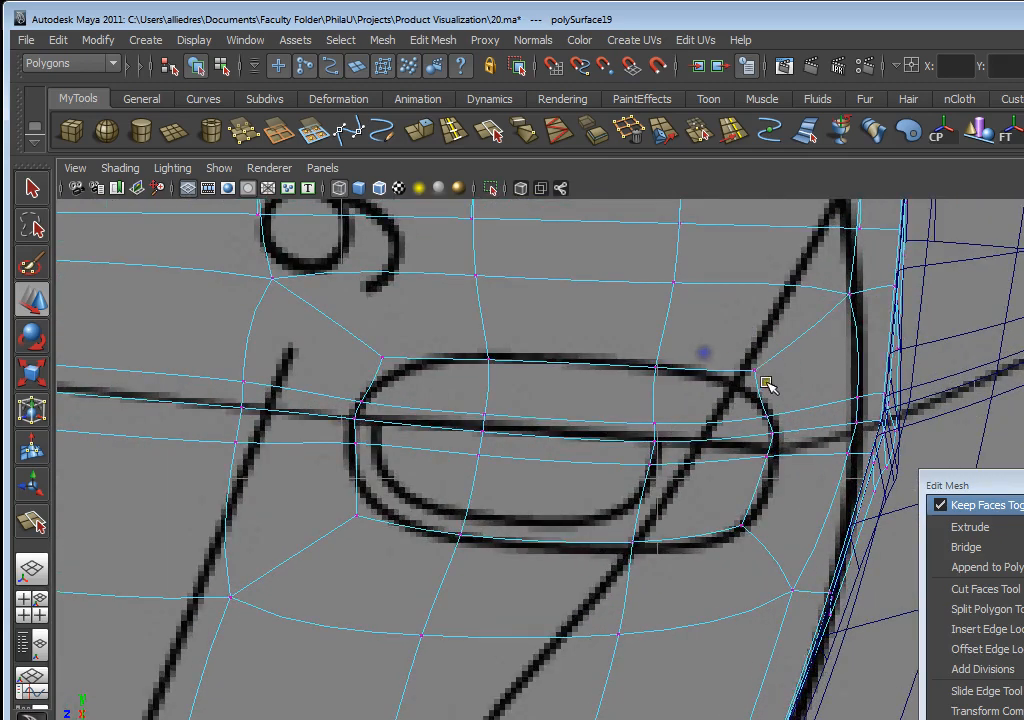
click(753, 370)
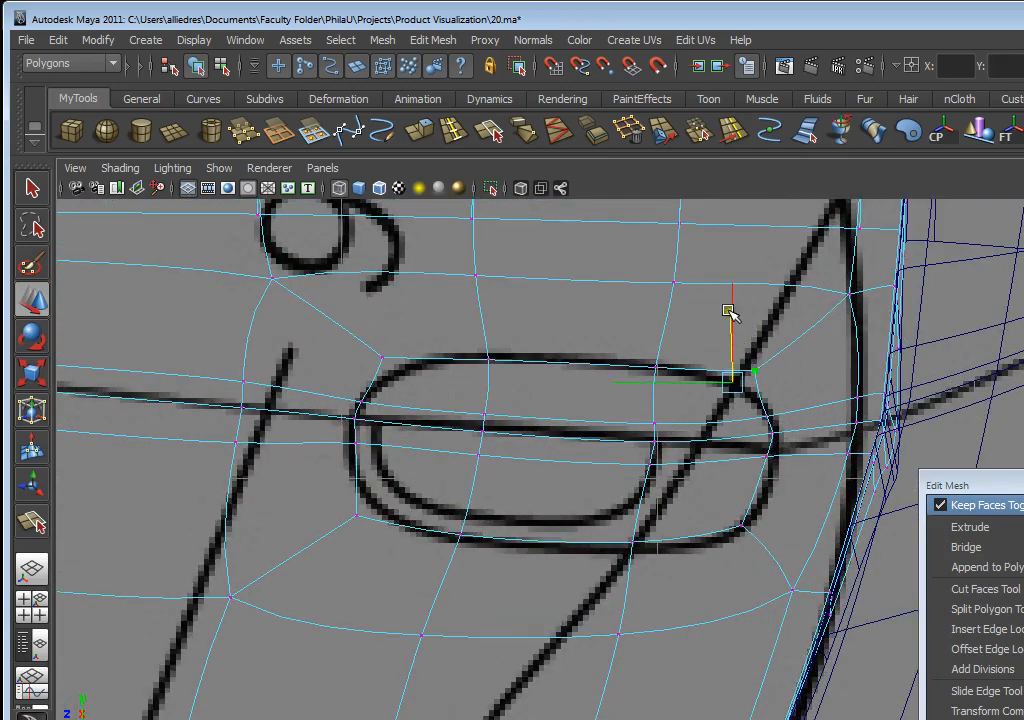
mouse_move(731, 312)
mouse_down()
mouse_move(727, 343)
mouse_move(731, 332)
mouse_up()
click(384, 359)
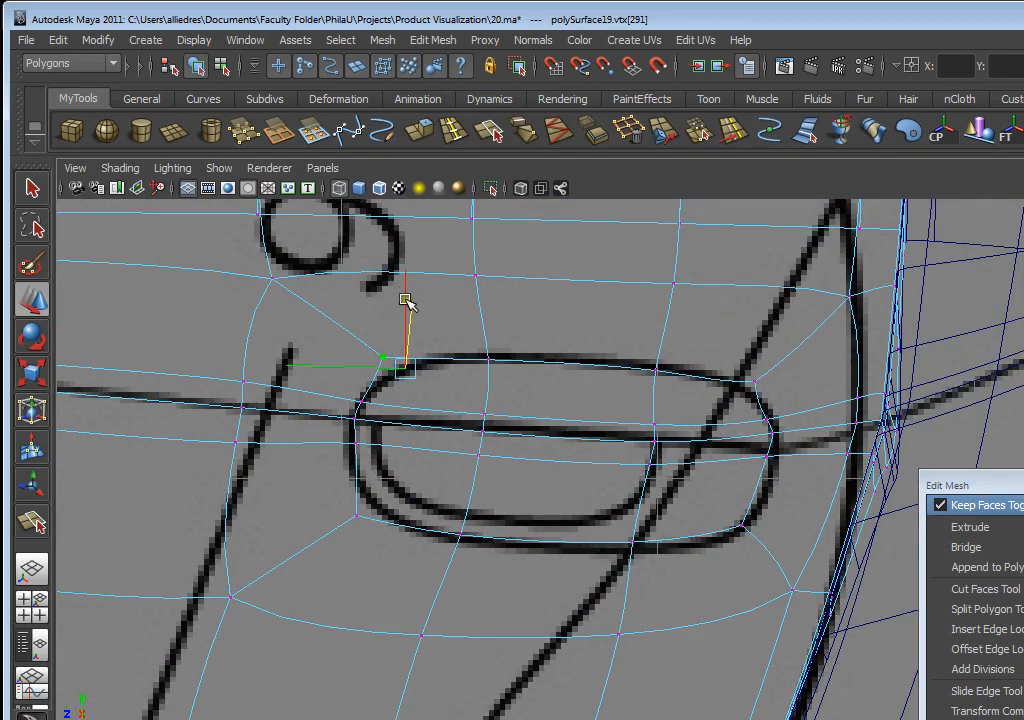
drag(405, 300, 407, 310)
click(341, 532)
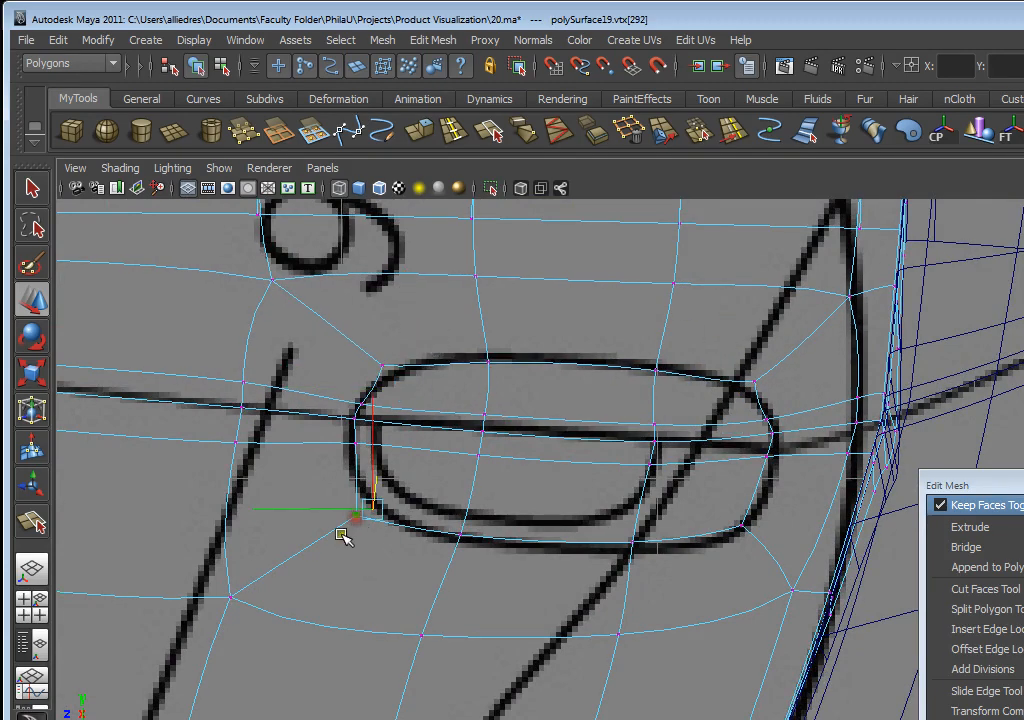
drag(327, 509, 348, 504)
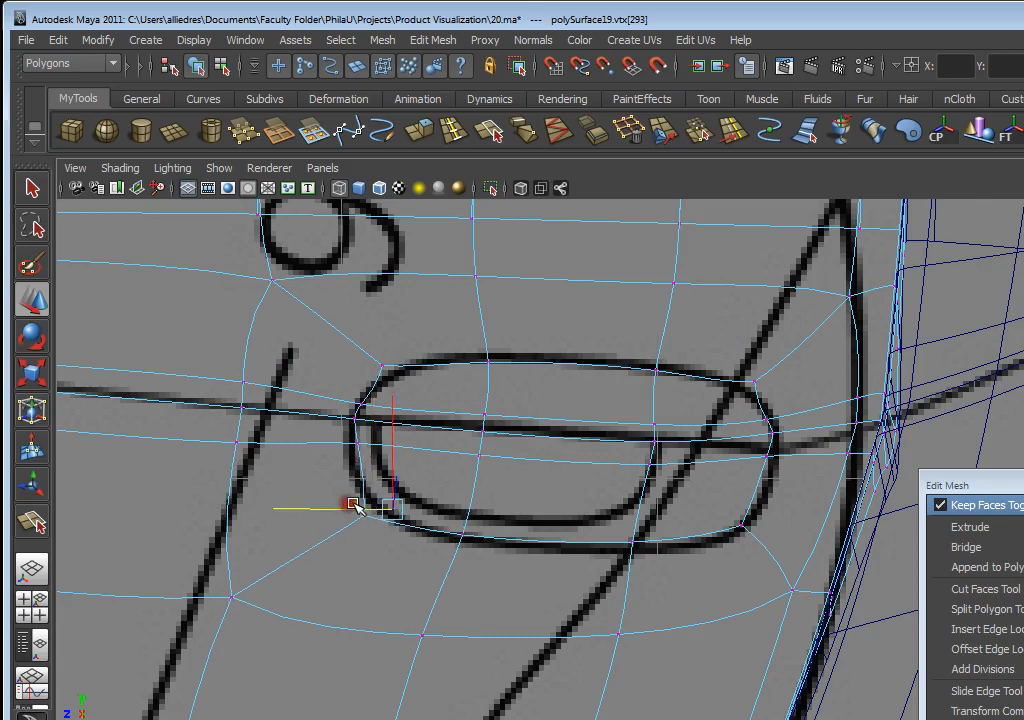
click(457, 537)
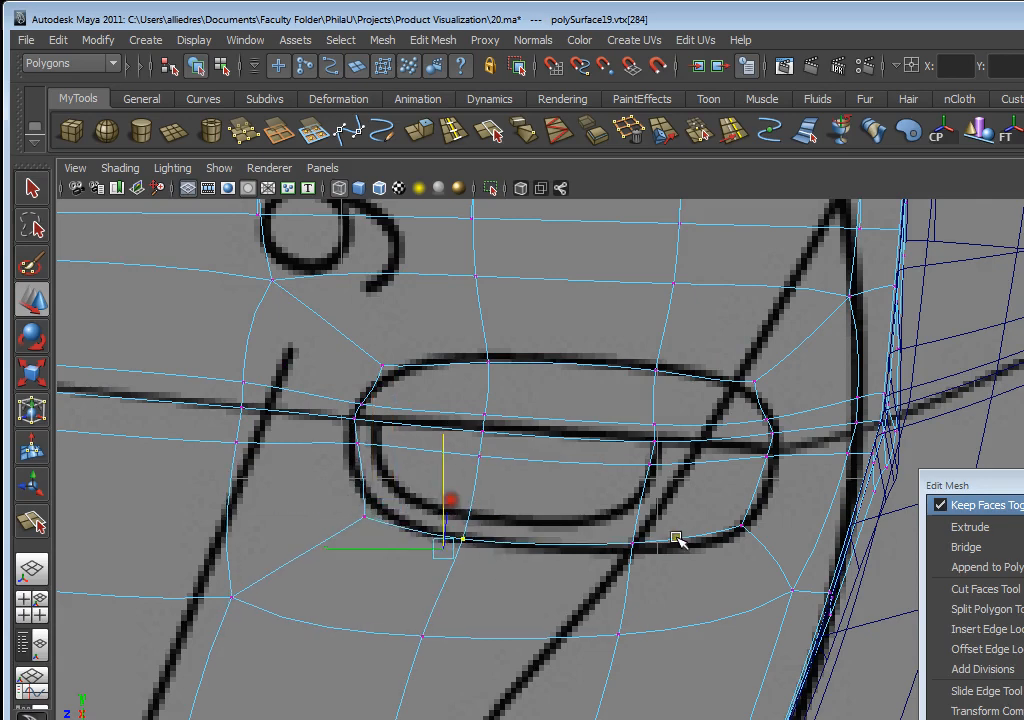
click(741, 525)
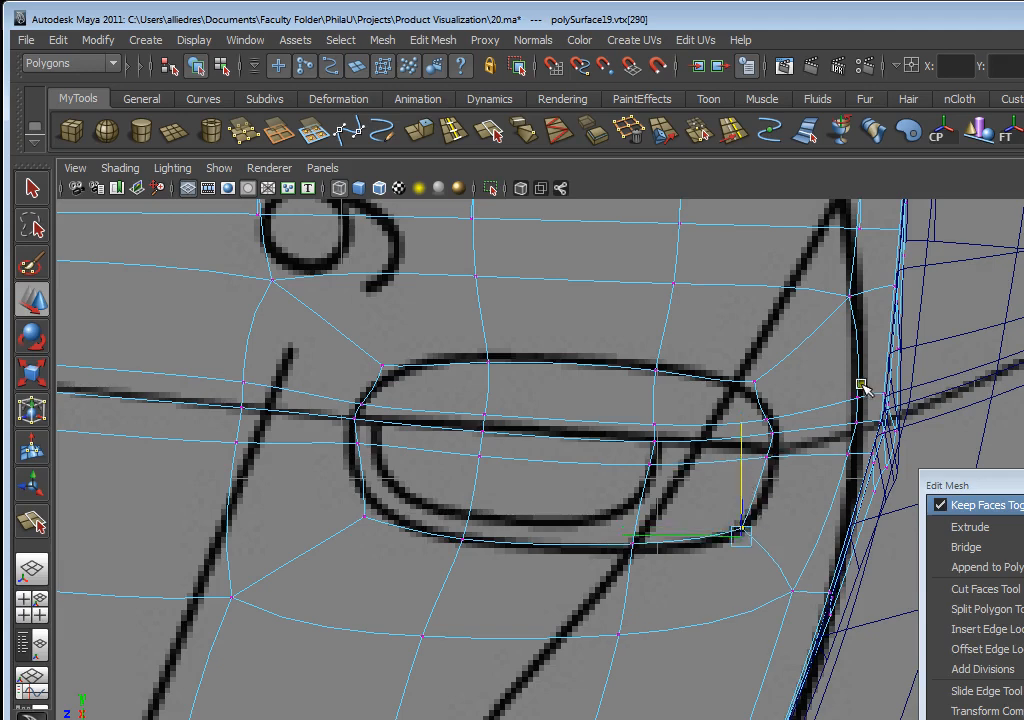
- Return the door to the unsmoothed display and undo the vertex moves made during the smoothed preview
key(1)
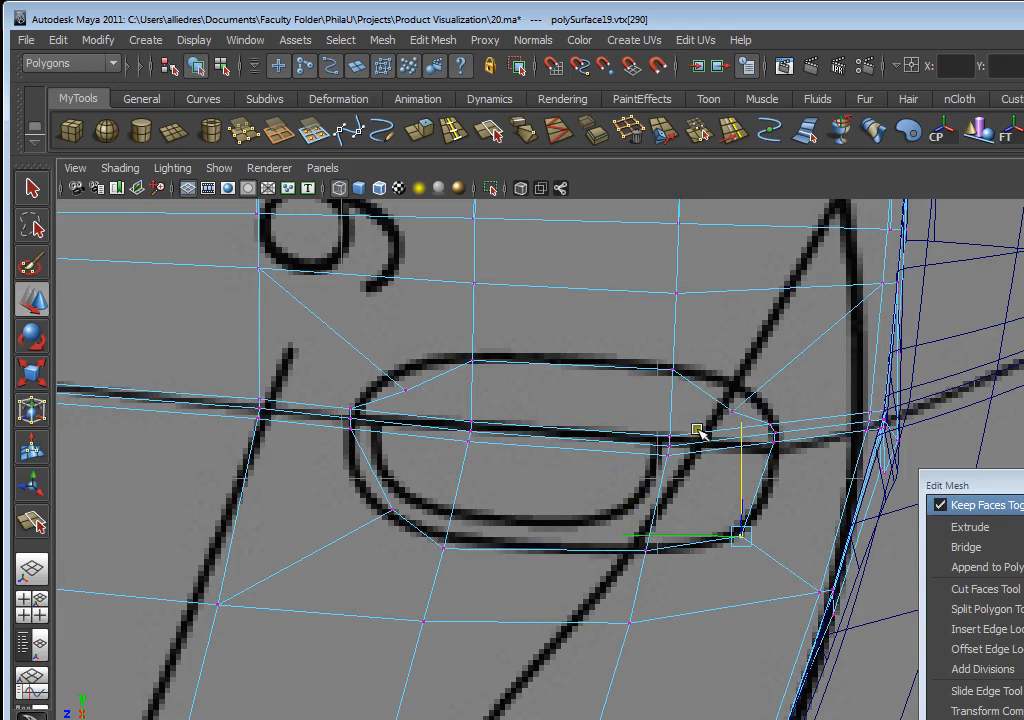
key(ctrl+z)
key(ctrl+z)
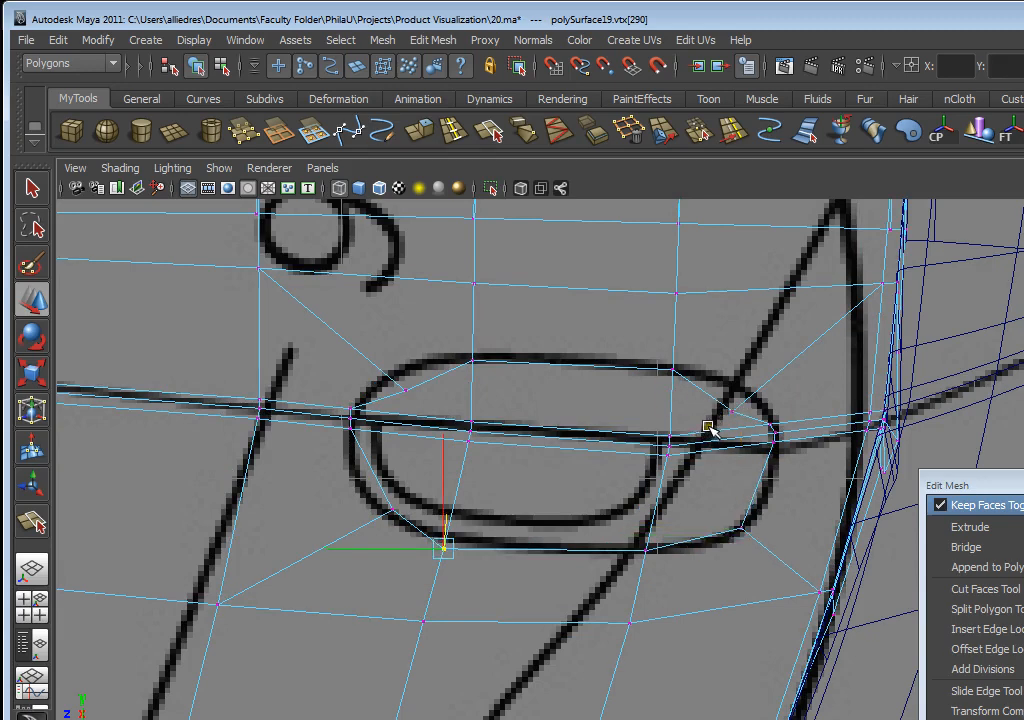
key(ctrl+z)
key(ctrl+z)
key(ctrl+z)
key(ctrl+z)
key(ctrl+z)
key(ctrl+z)
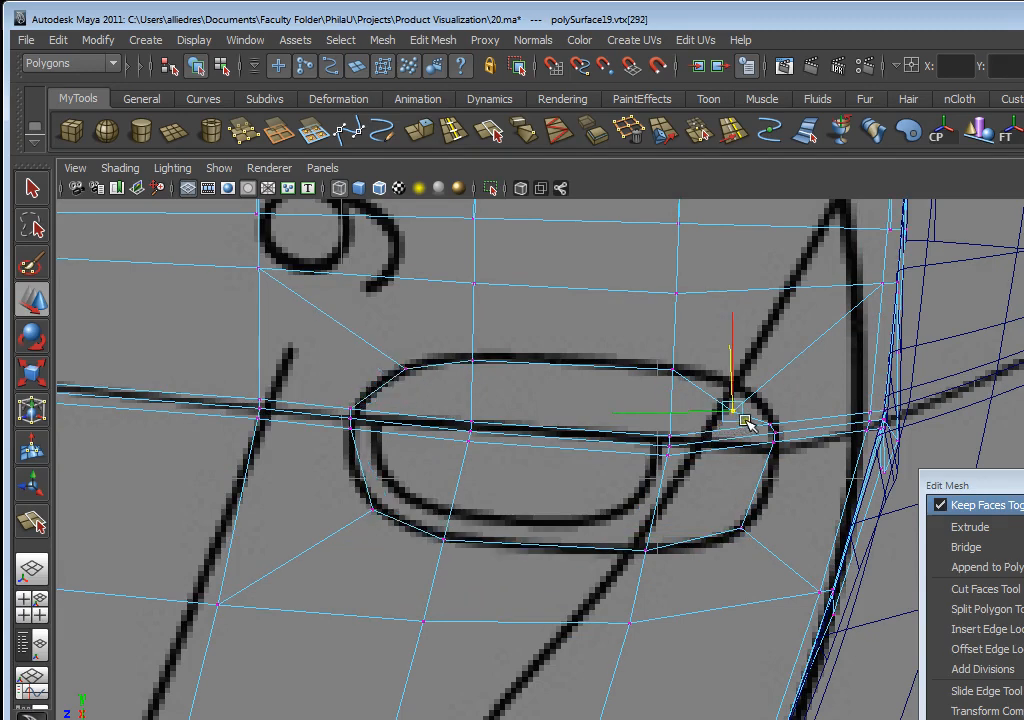
key(ctrl+z)
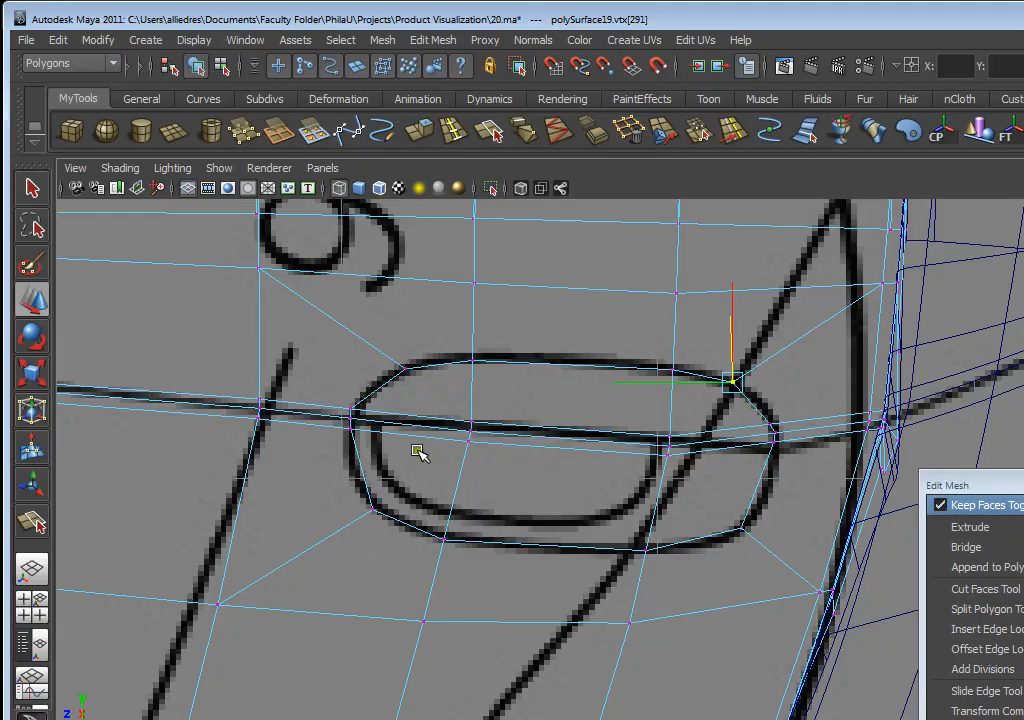
scroll(585, 380, down, 5)
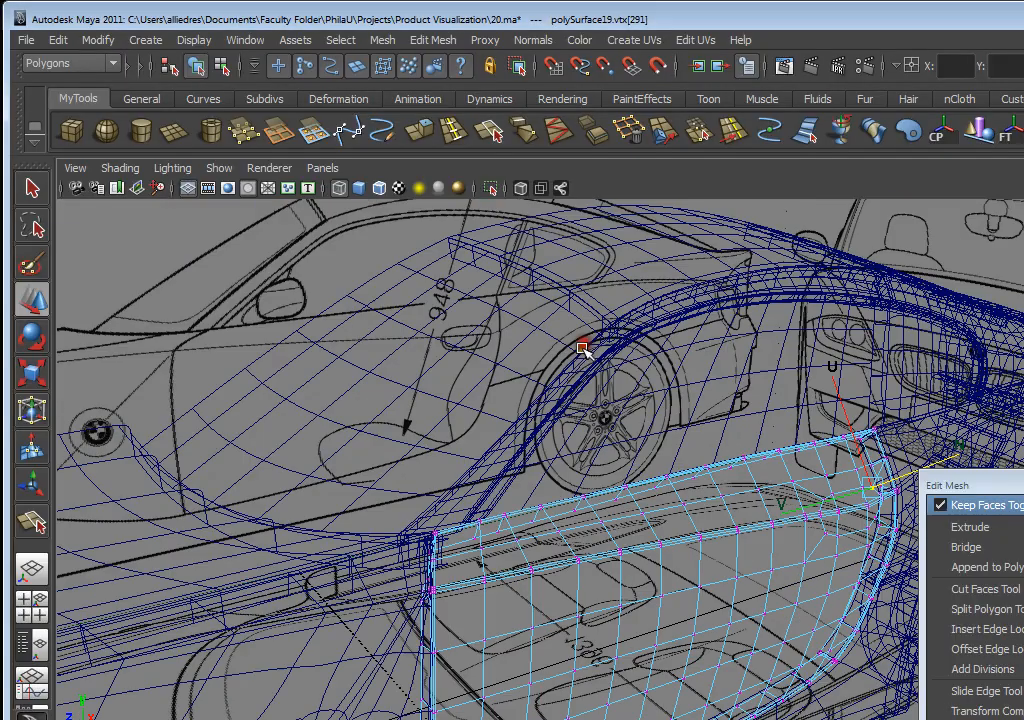
- Display the car shaded and compare the handle area of the door mesh with and without the smoothed preview
alt+drag(750, 484, 549, 437)
scroll(550, 438, up, 3)
scroll(555, 439, down, 2)
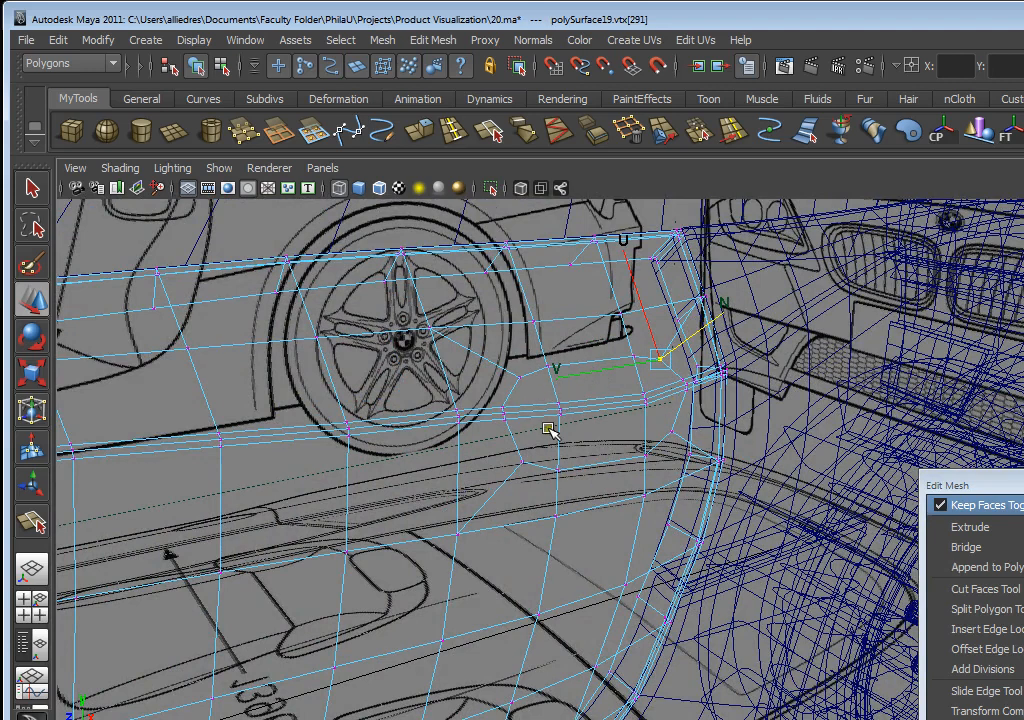
key(ctrl+z)
key(5)
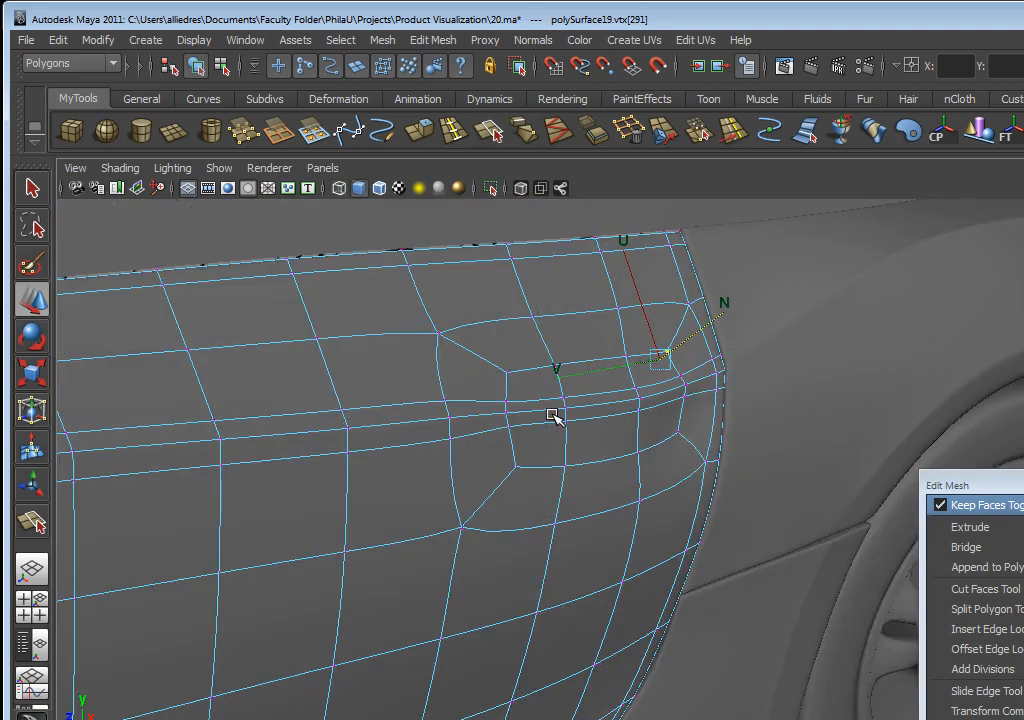
key(ctrl+z)
middle_drag(668, 430, 679, 450)
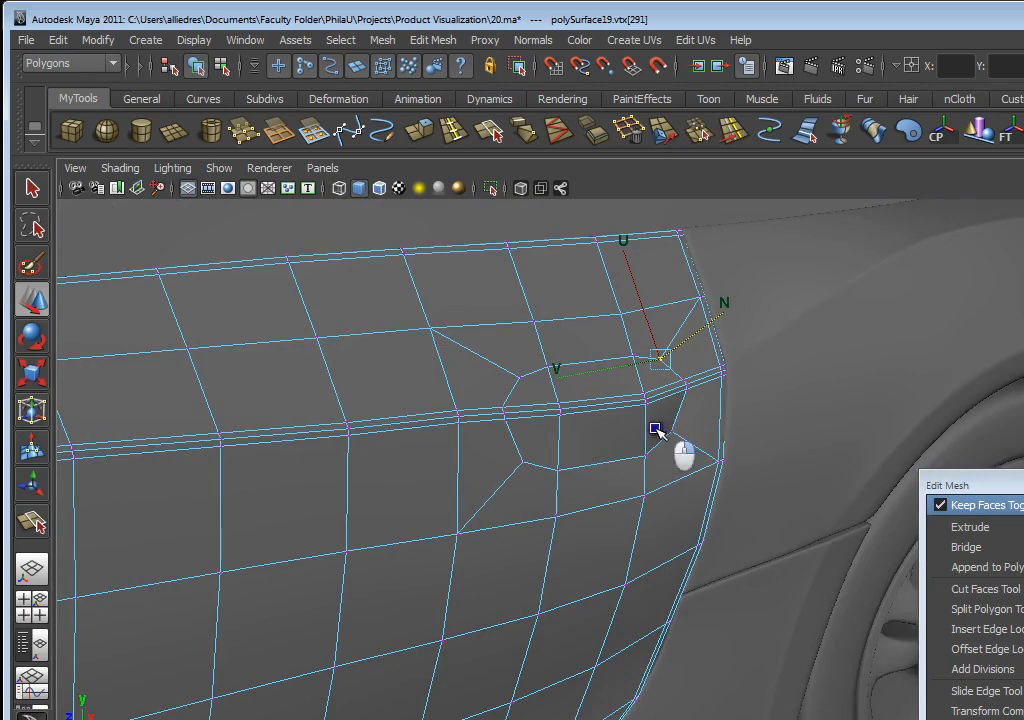
- Move the handle outline's lower corner vertex beside the door's rear edge outward to even out the outline
key(F8)
mouse_move(686, 442)
alt+mouse_down()
mouse_move(731, 457)
mouse_move(745, 443)
mouse_move(677, 466)
mouse_move(686, 457)
alt+mouse_up()
scroll(686, 457, up, 3)
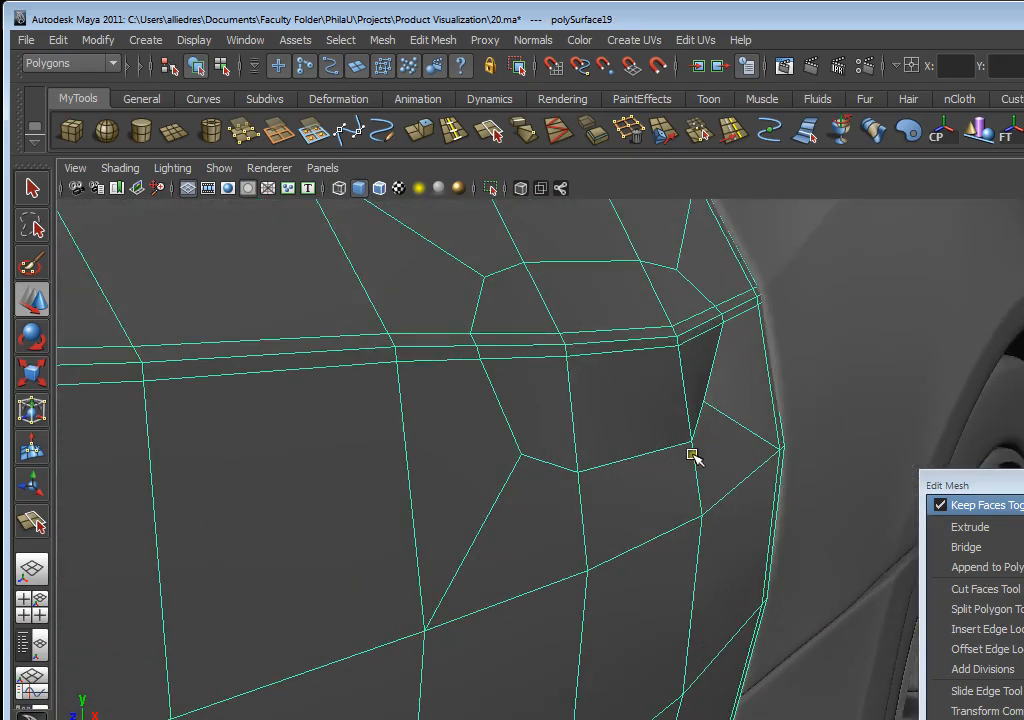
right_drag(721, 402, 679, 400)
click(704, 402)
drag(736, 393, 746, 442)
alt+middle_drag(746, 442, 752, 443)
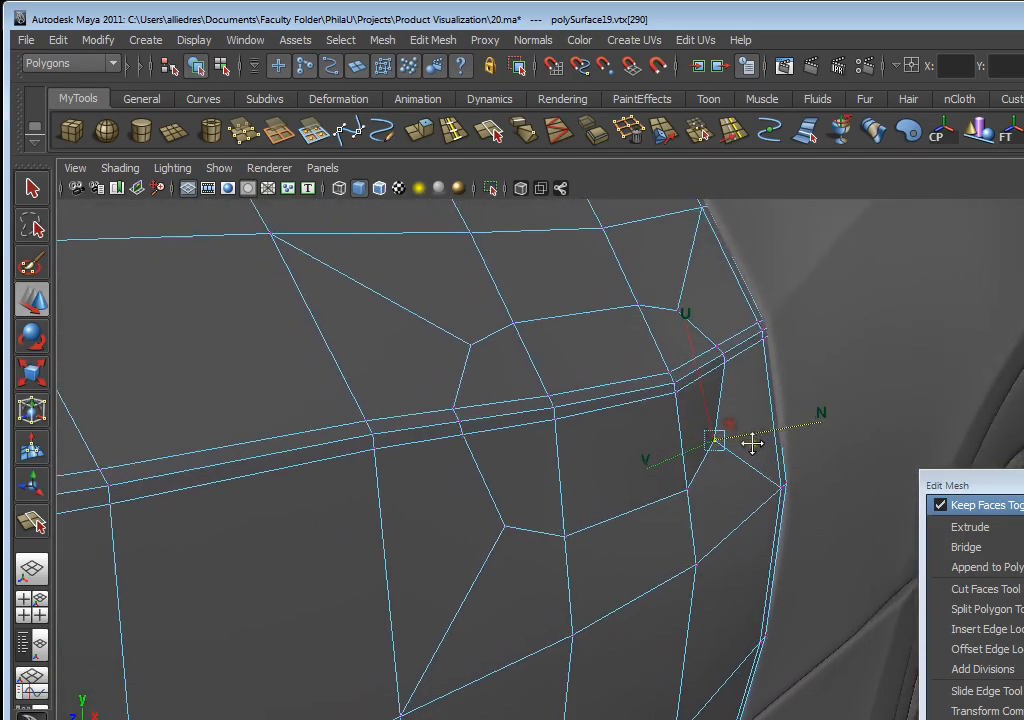
- Return the door to object selection and examine the handle outline and surrounding surface from several angles
alt+drag(752, 443, 677, 425)
alt+middle_drag(610, 446, 680, 455)
alt+drag(650, 468, 579, 470)
alt+middle_drag(579, 470, 686, 462)
alt+drag(686, 462, 766, 466)
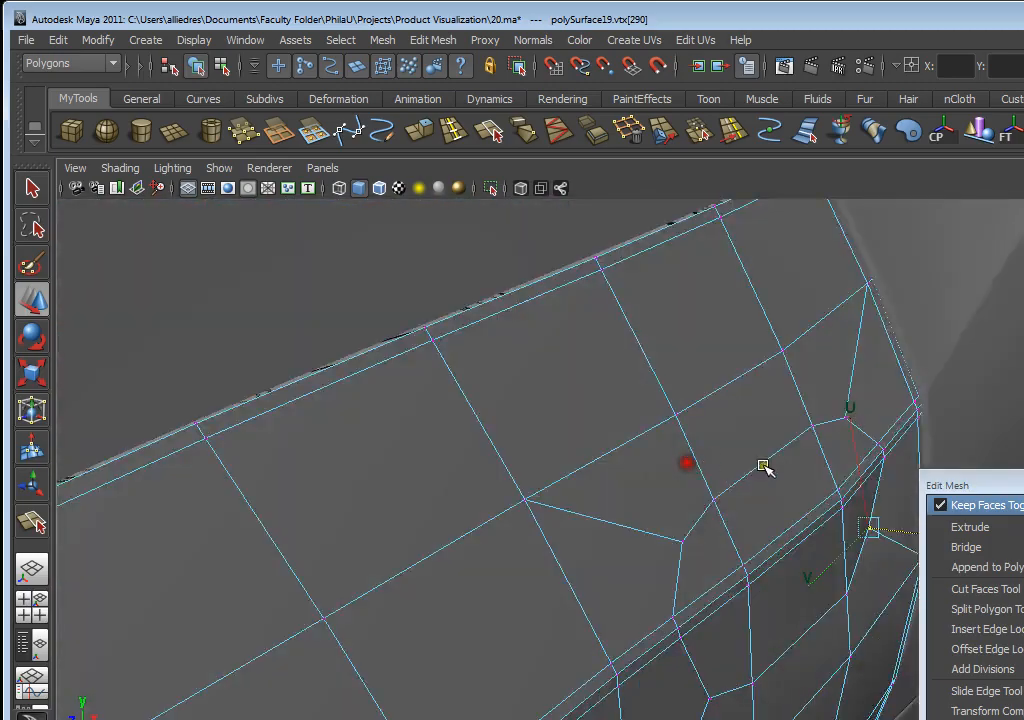
alt+middle_drag(766, 466, 690, 464)
alt+drag(690, 464, 715, 441)
mouse_move(715, 441)
alt+middle_down()
mouse_move(690, 437)
mouse_move(712, 448)
alt+middle_up()
alt+drag(712, 448, 736, 425)
click(738, 422)
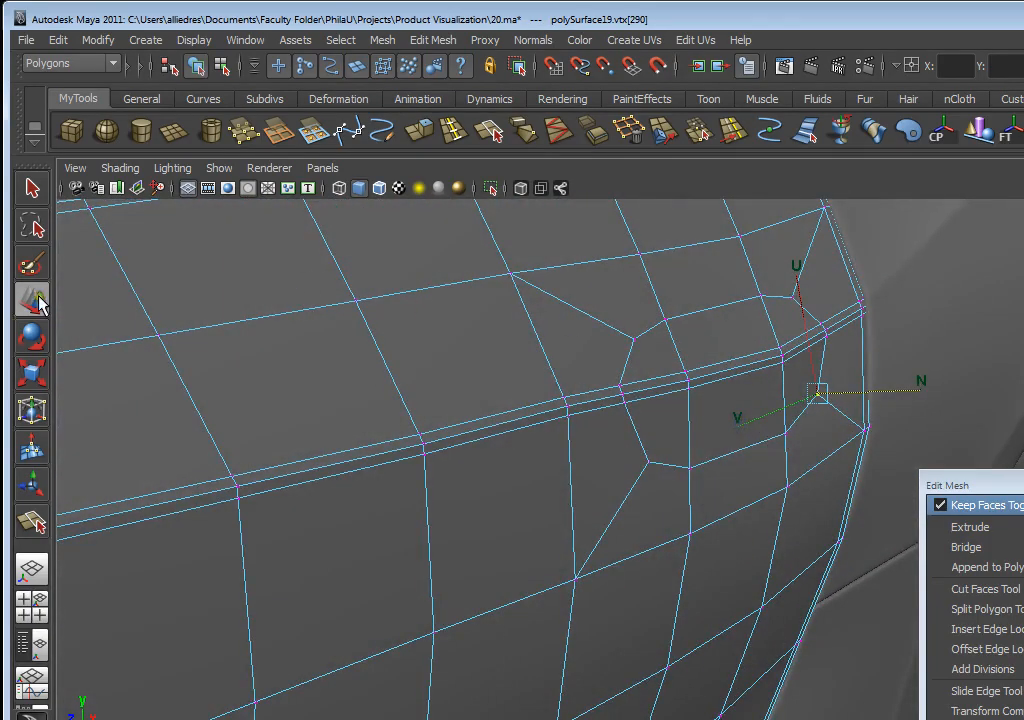
click(36, 302)
right_drag(658, 309, 735, 281)
click(735, 281)
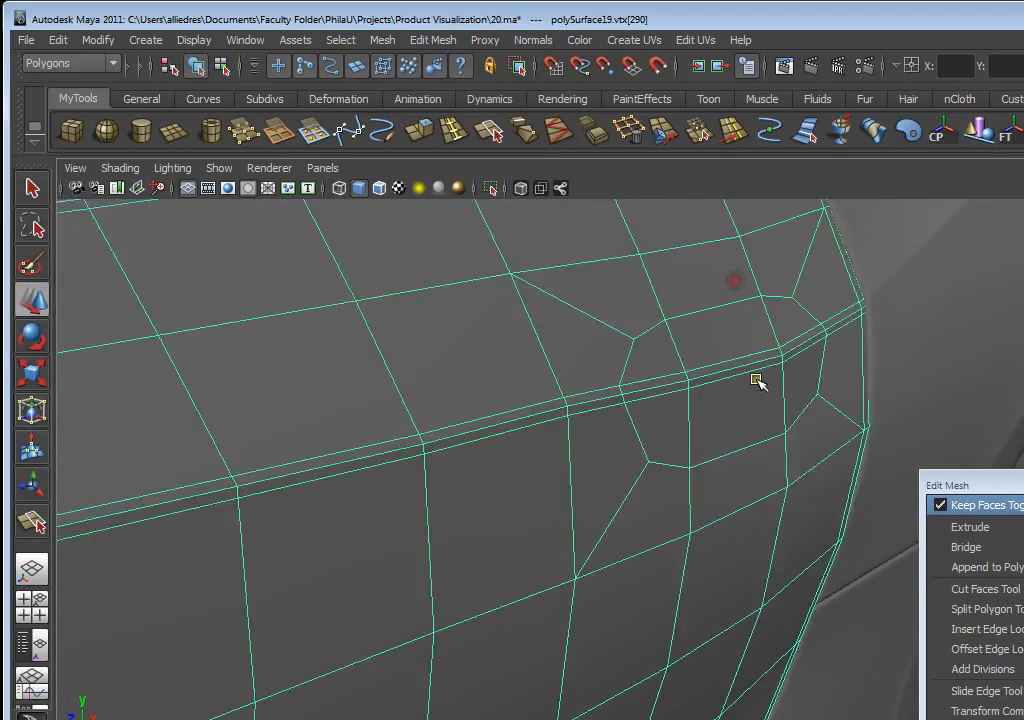
alt+drag(752, 409, 688, 397)
alt+middle_drag(688, 397, 638, 409)
alt+right_drag(638, 409, 631, 498)
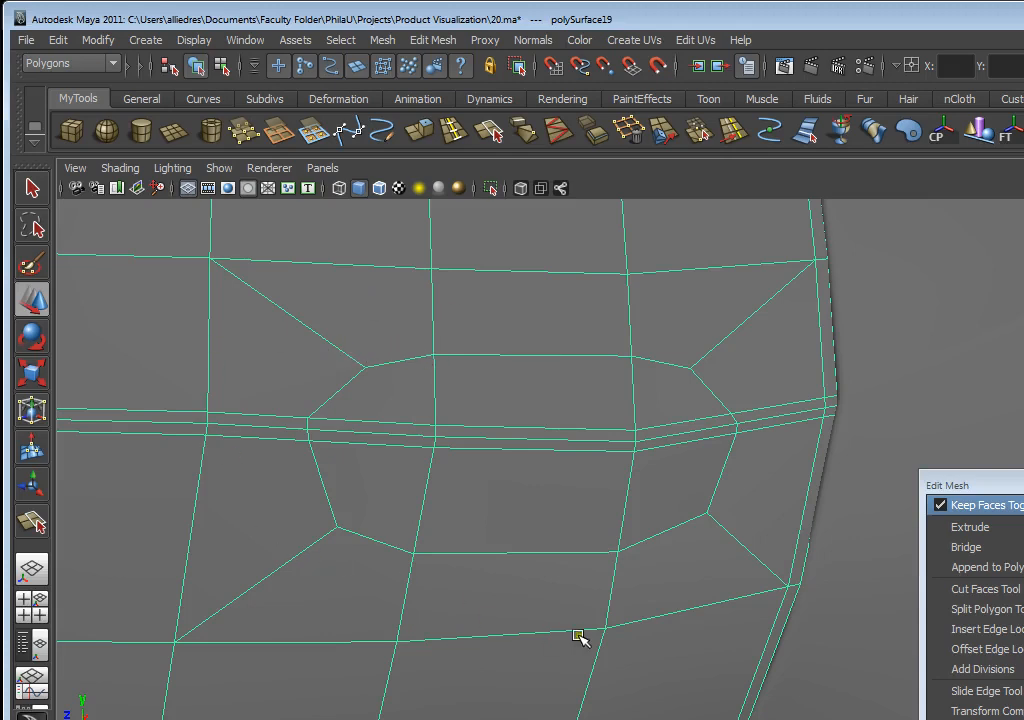
alt+middle_drag(635, 402, 663, 413)
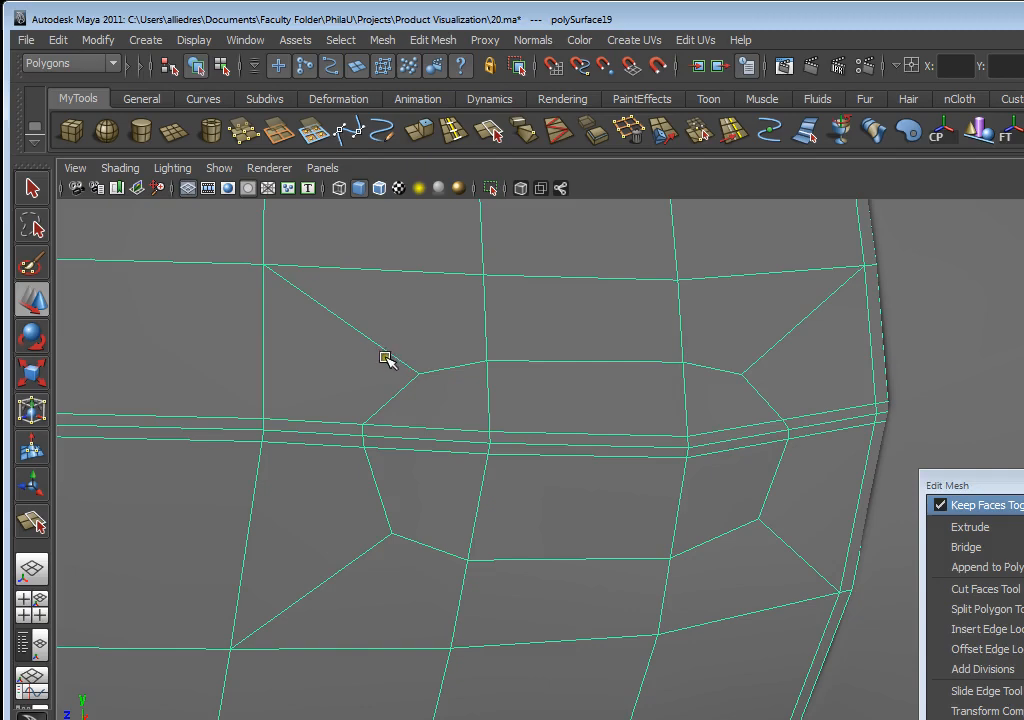
alt+drag(560, 410, 586, 414)
alt+drag(689, 457, 658, 501)
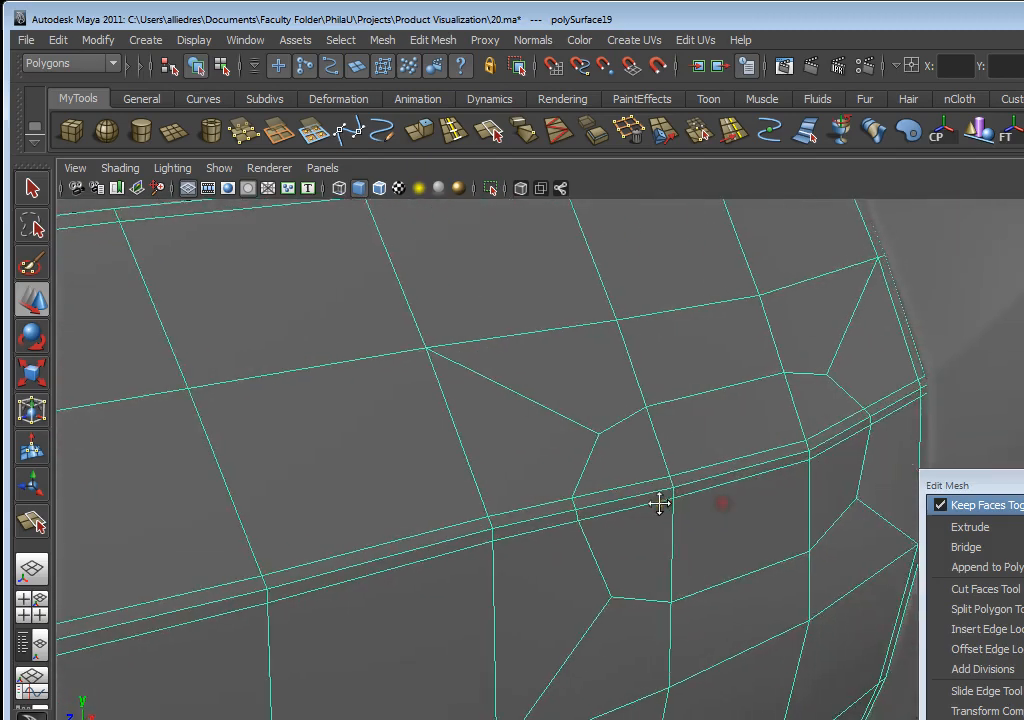
- Select all the door faces inside the handle outline, including the narrow strips along the crease line
right_drag(687, 512, 688, 542)
alt+drag(735, 508, 500, 385)
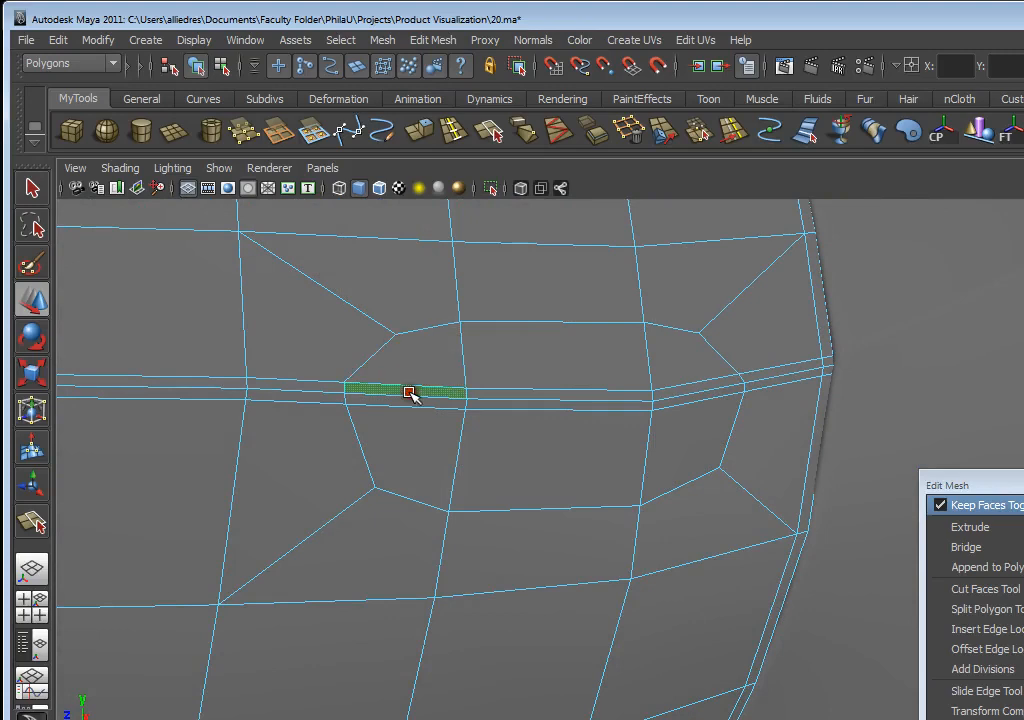
click(418, 375)
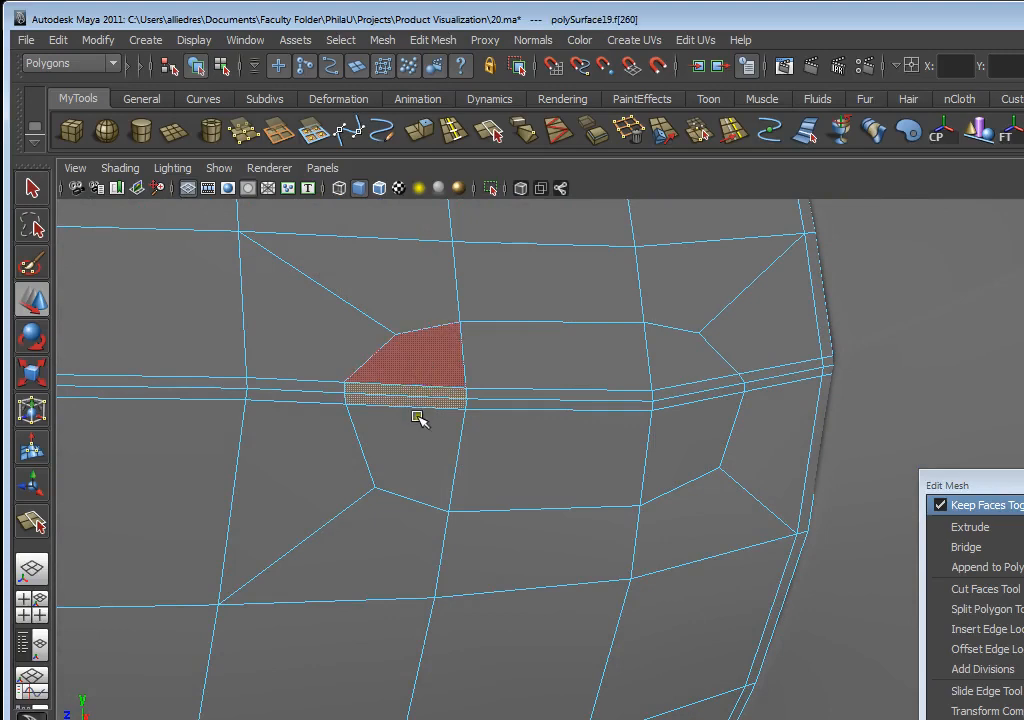
shift+click(428, 420)
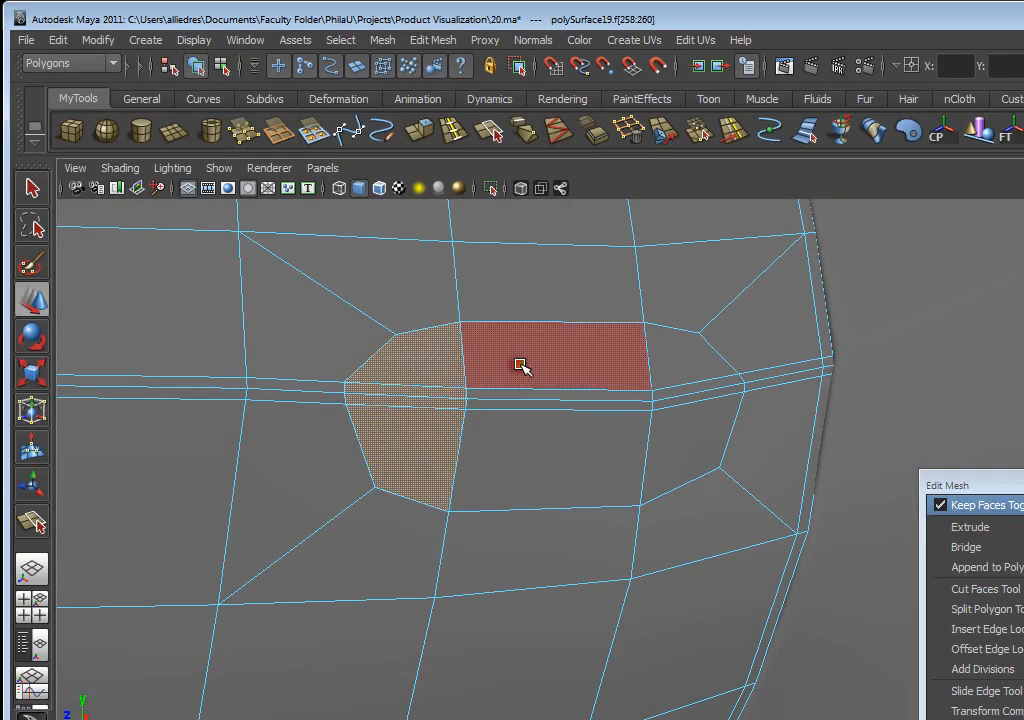
shift+click(548, 396)
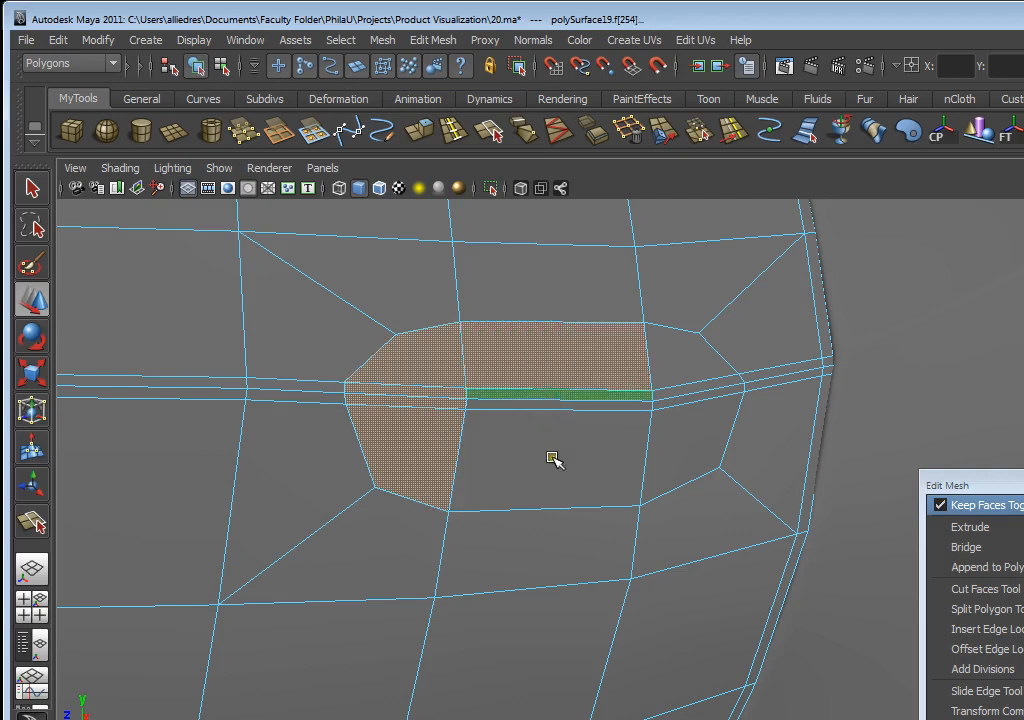
shift+click(640, 444)
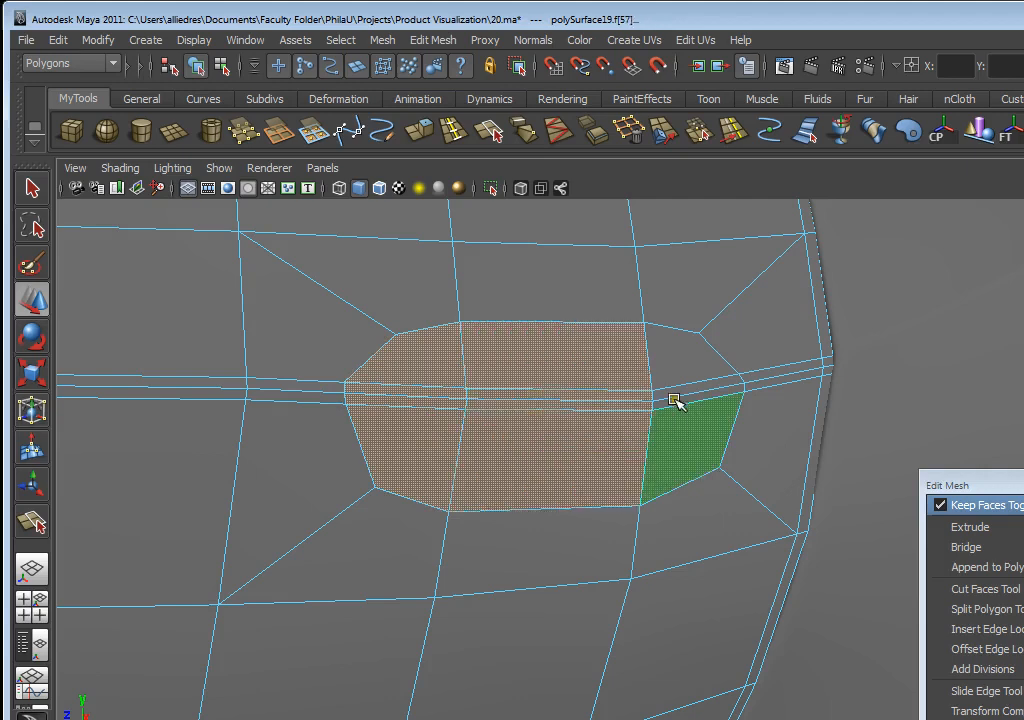
shift+click(680, 397)
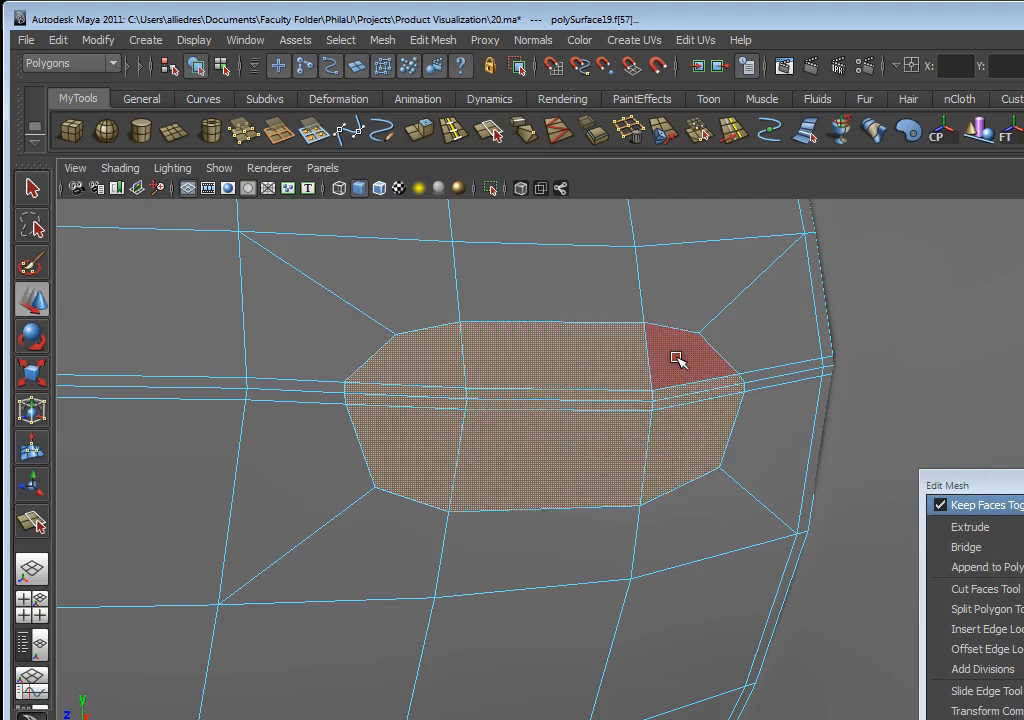
shift+click(658, 362)
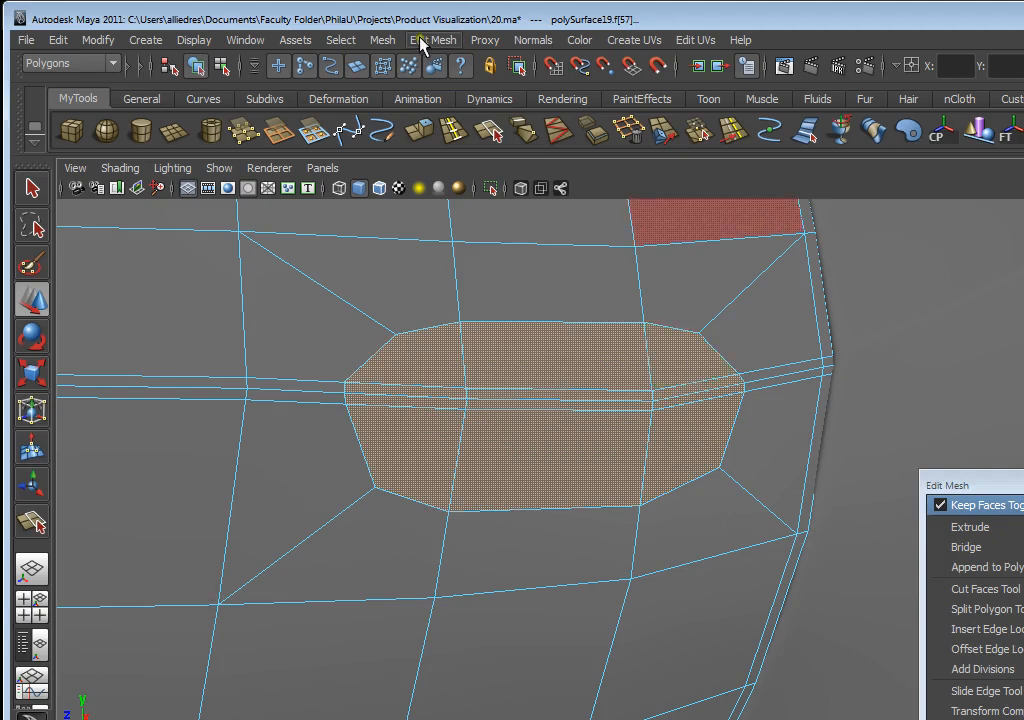
- Detach the Mesh commands into a floating window and place it beside the door
click(382, 40)
click(450, 53)
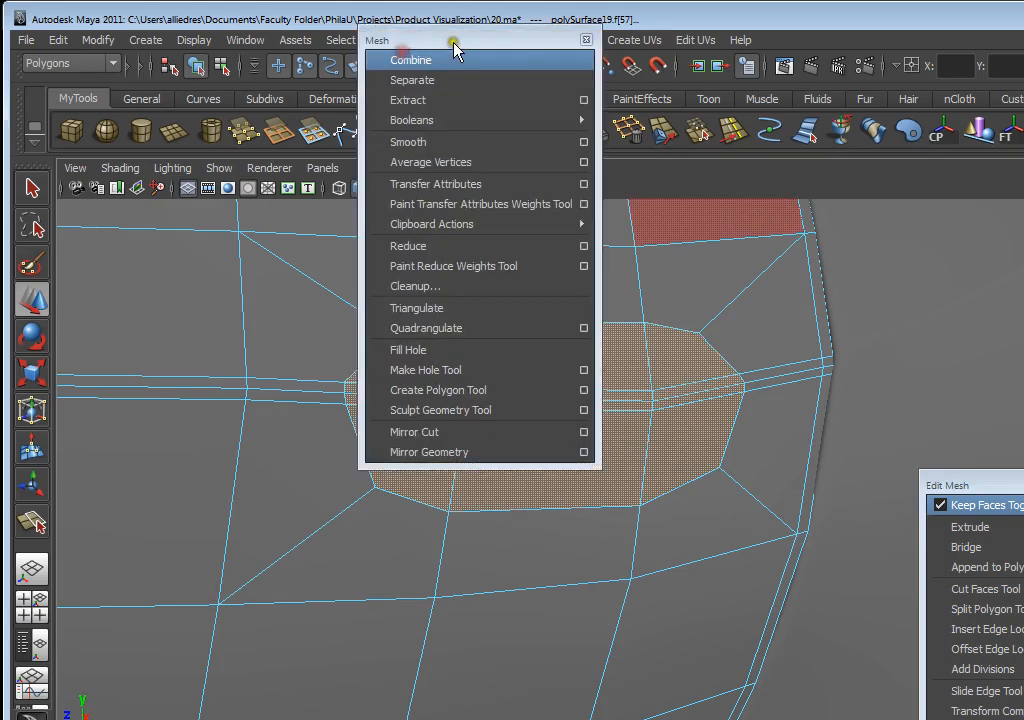
drag(455, 39, 983, 153)
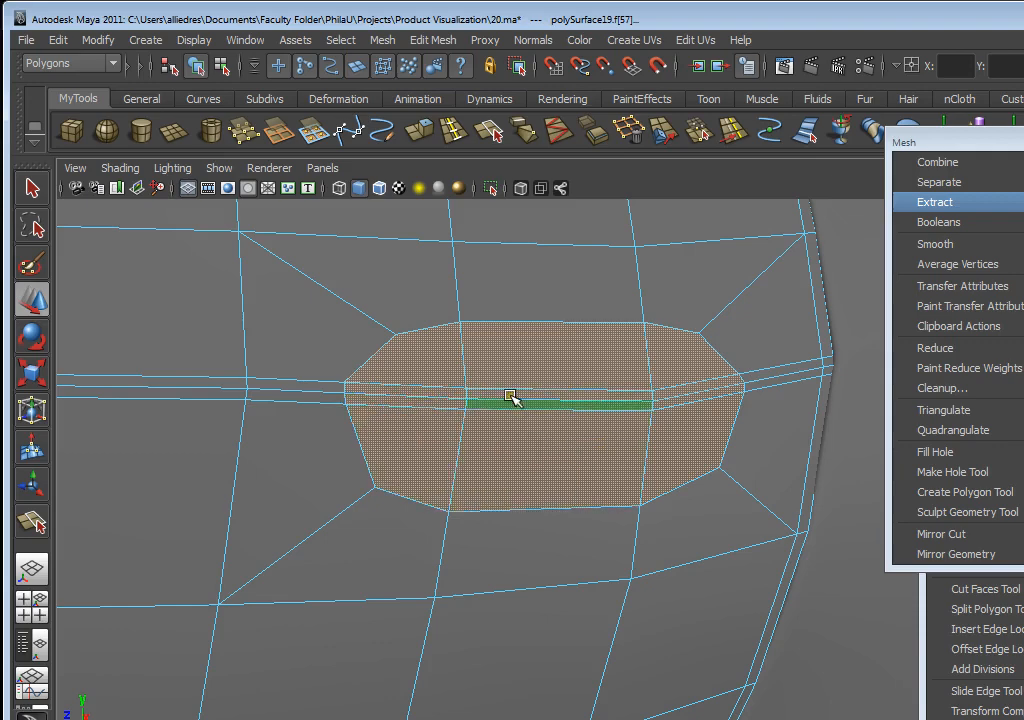
scroll(645, 426, down, 3)
scroll(645, 426, up, 3)
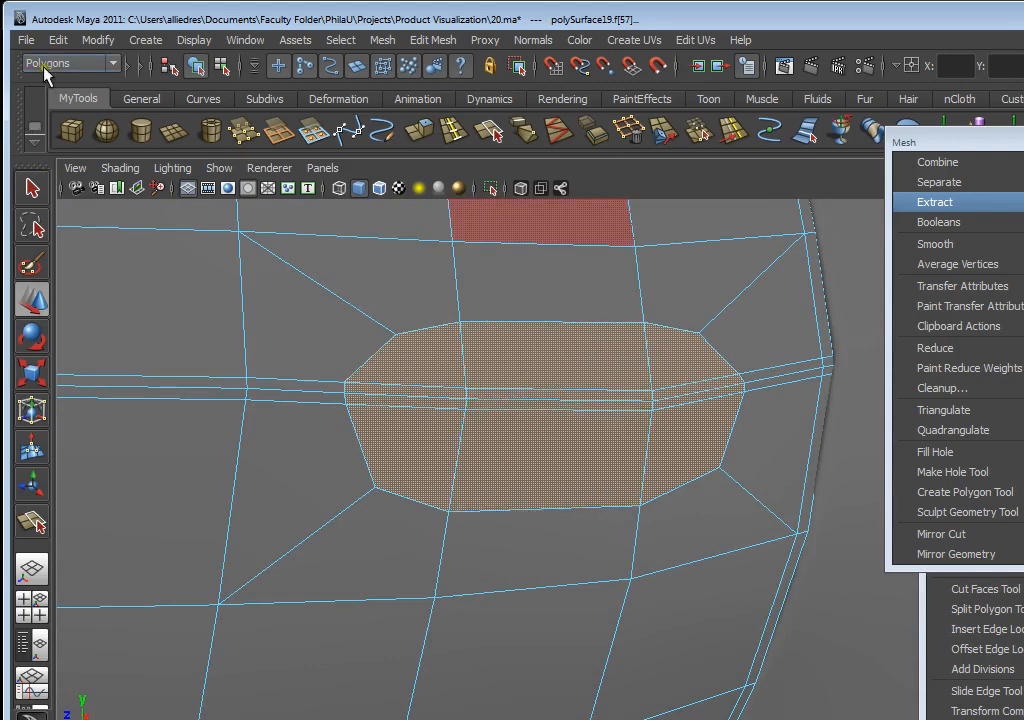
- Save the scene under the name test.ma in the Product Visualization folder, replacing the existing file
click(26, 40)
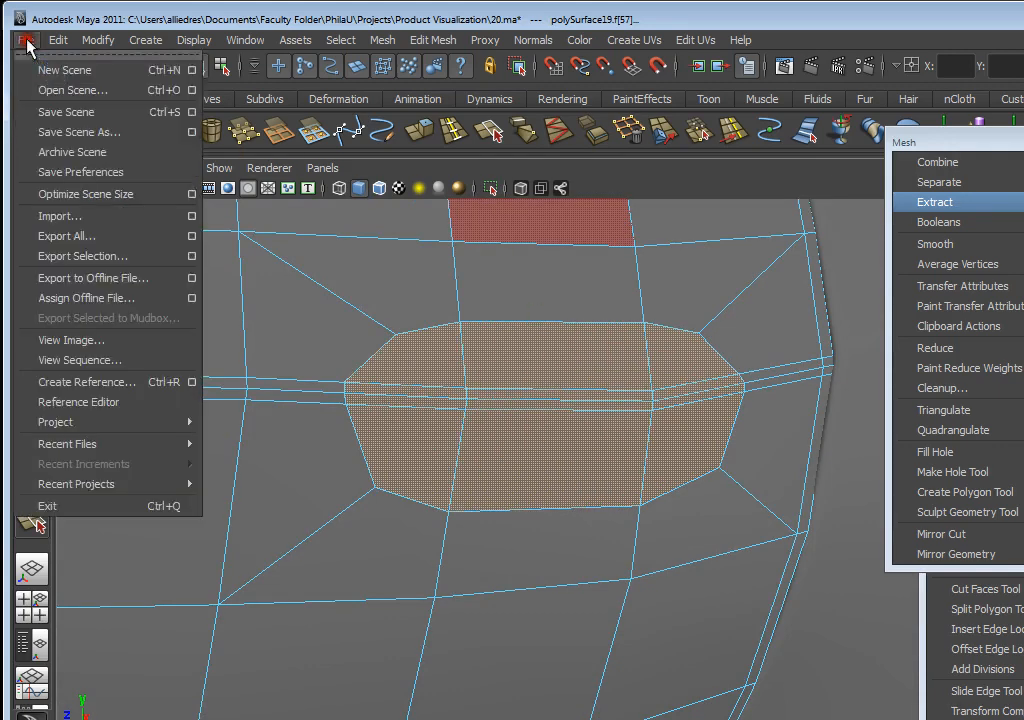
click(57, 132)
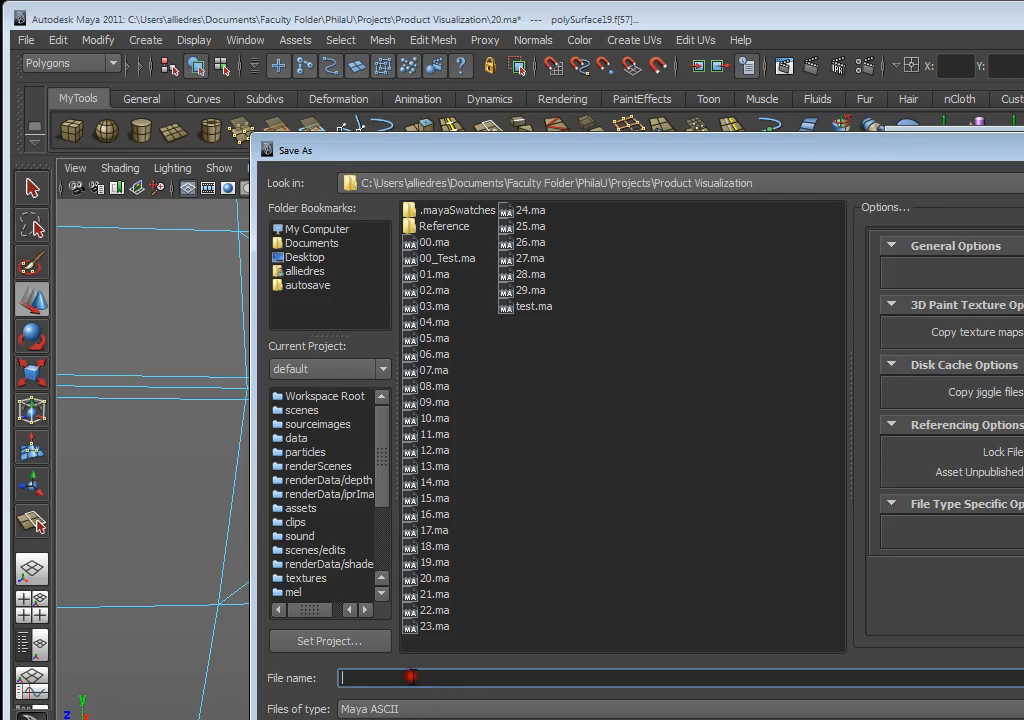
text(test)
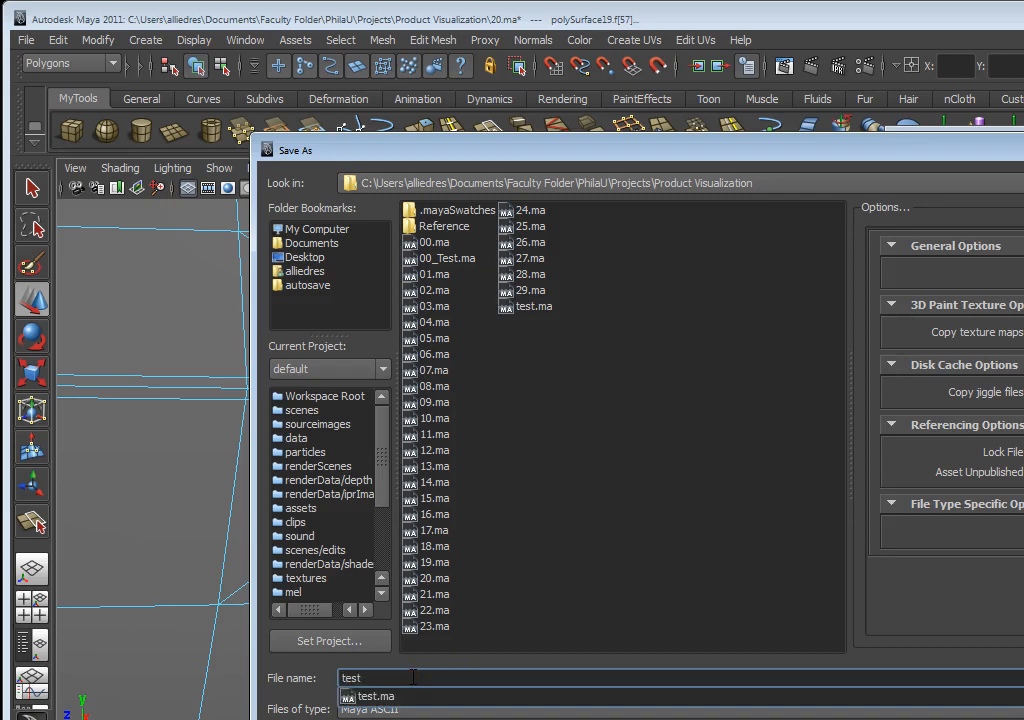
click(514, 308)
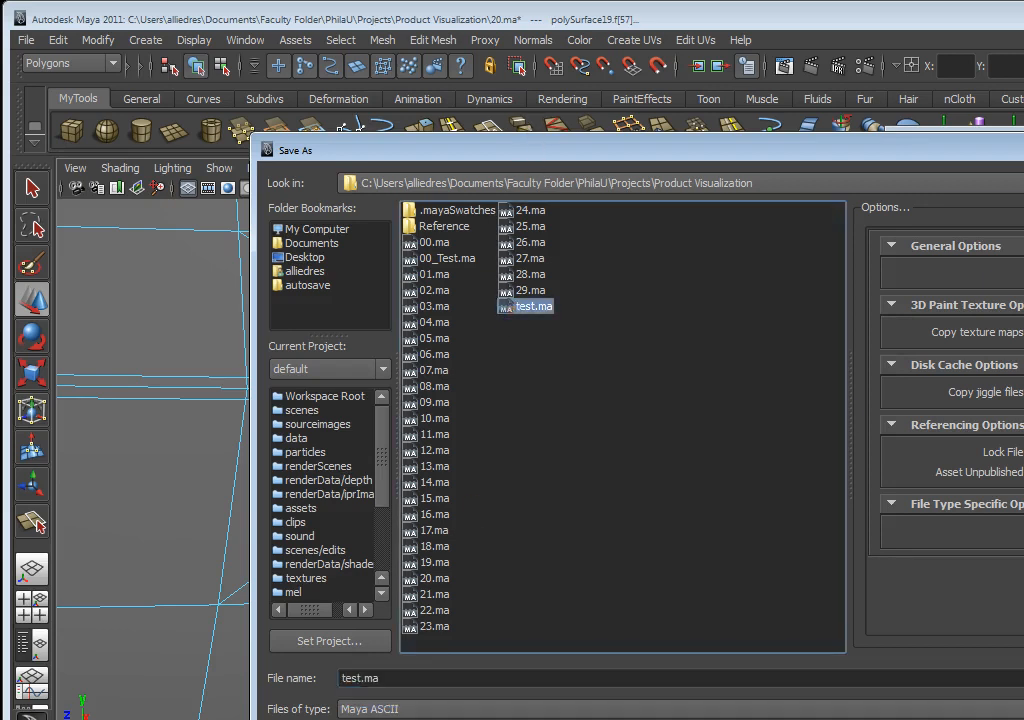
key(Return)
click(779, 467)
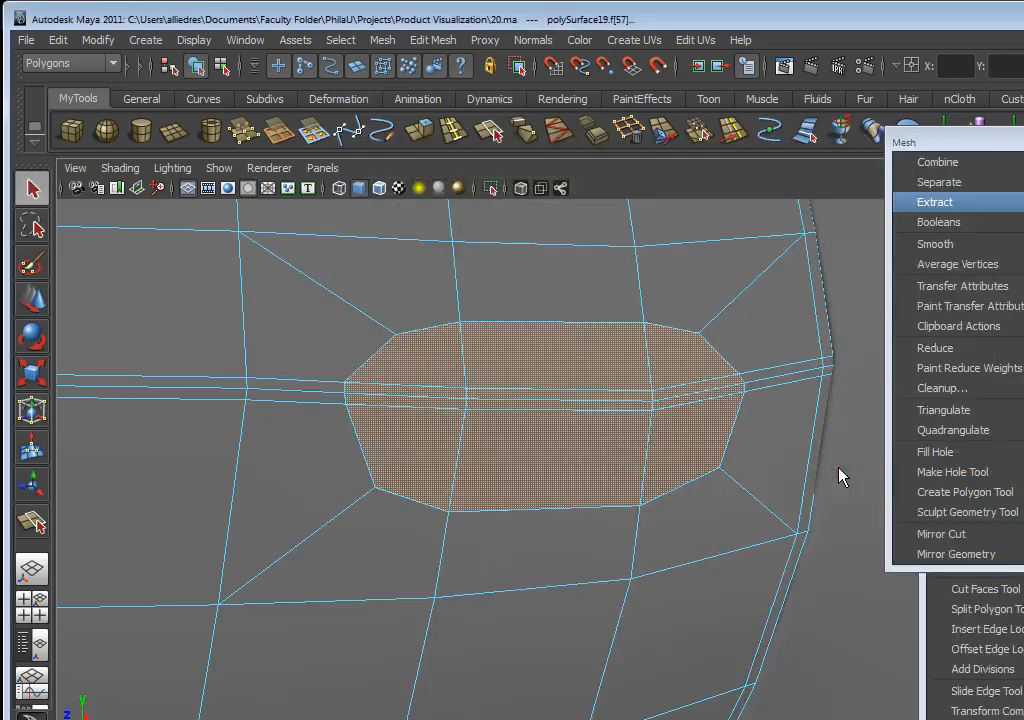
- Extract the selected handle faces from the door panel as a separate piece
alt+drag(662, 473, 718, 488)
alt+middle_drag(722, 488, 660, 478)
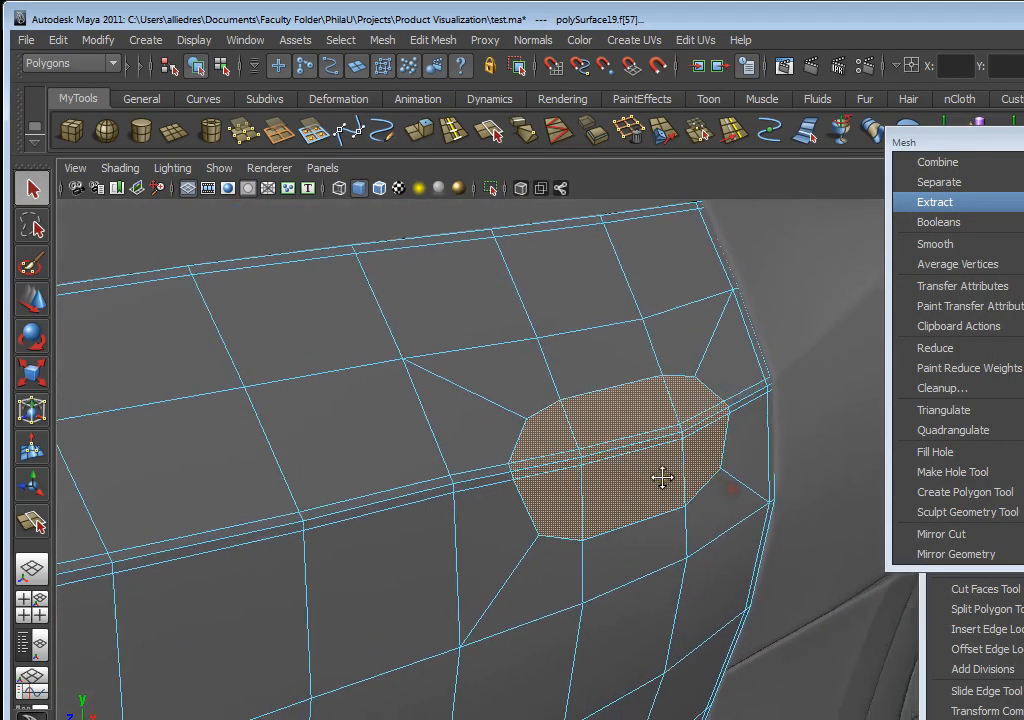
scroll(655, 478, up, 3)
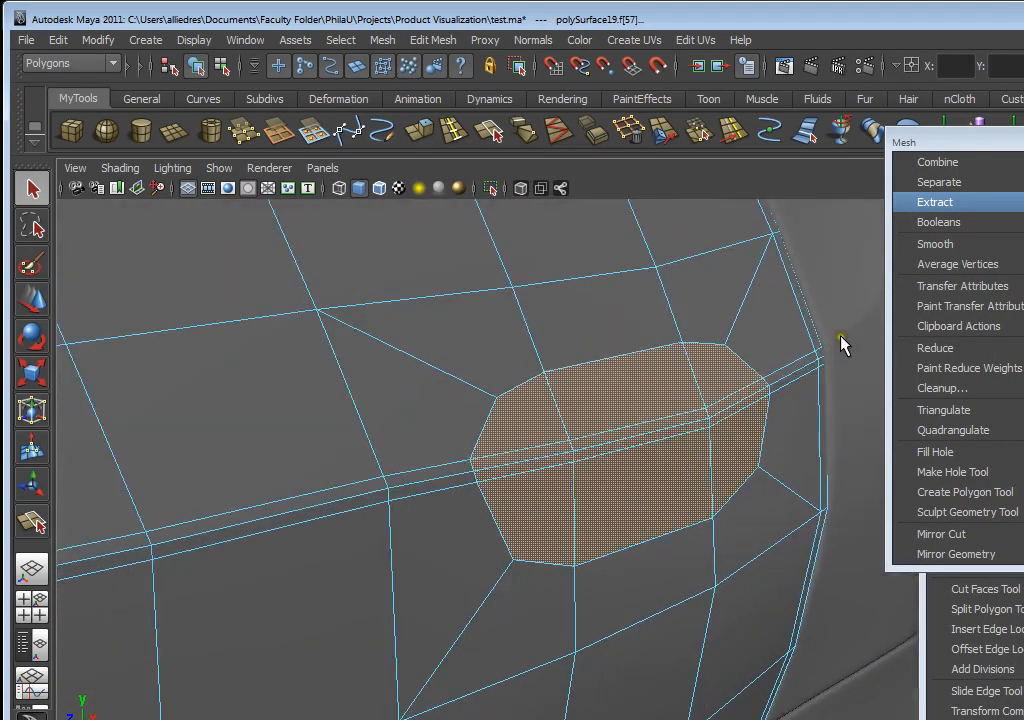
click(966, 162)
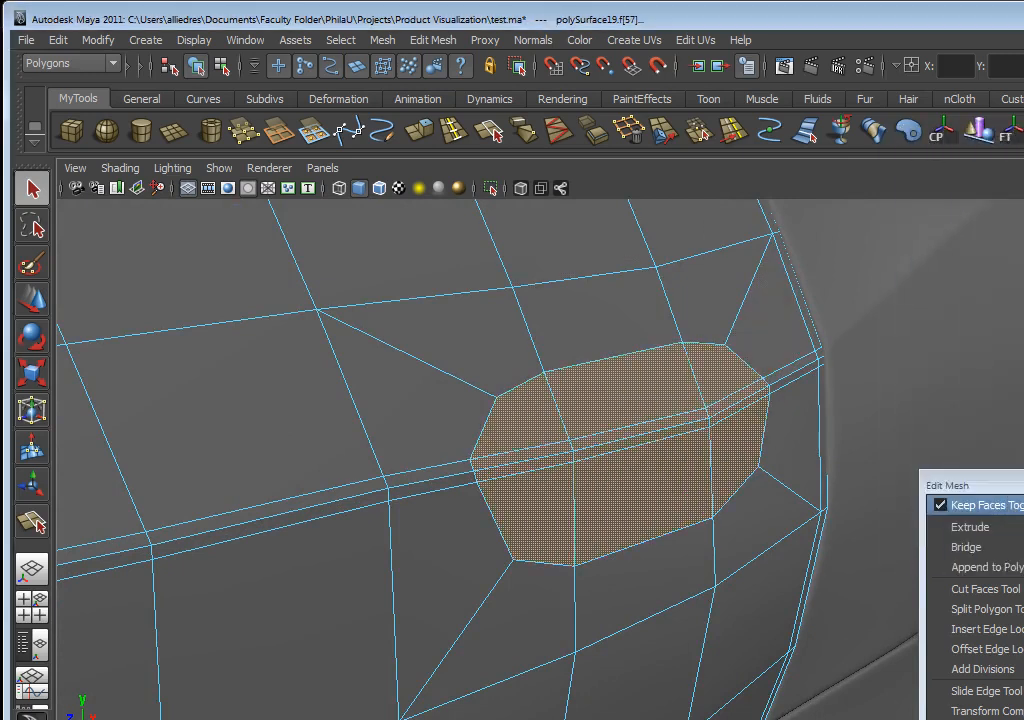
key(w)
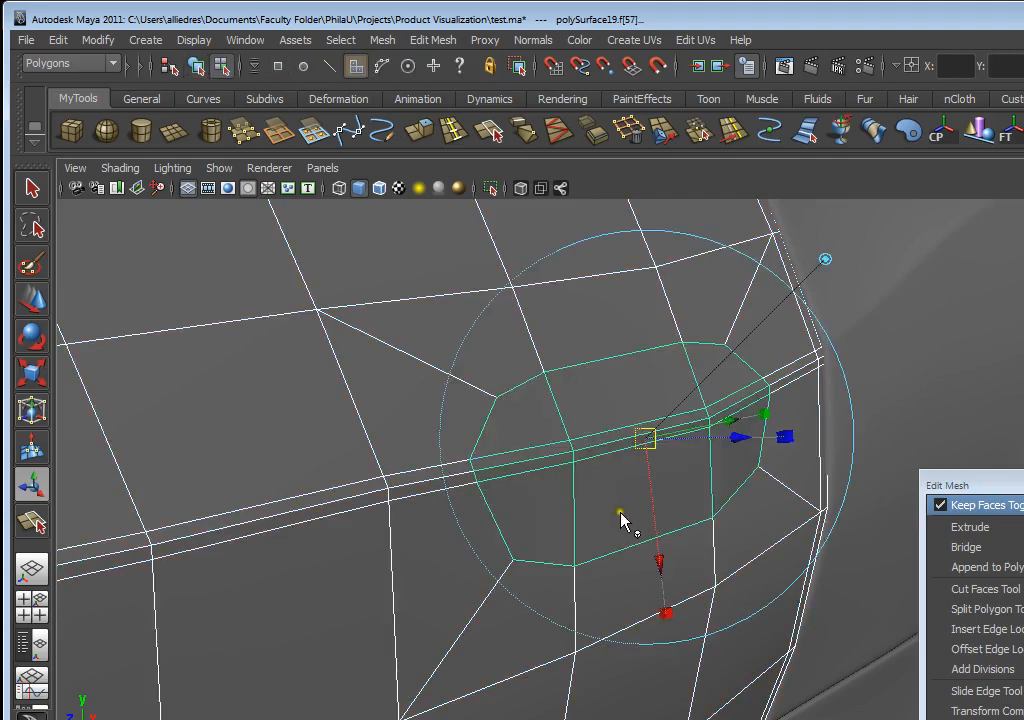
scroll(618, 514, down, 5)
alt+drag(618, 514, 573, 527)
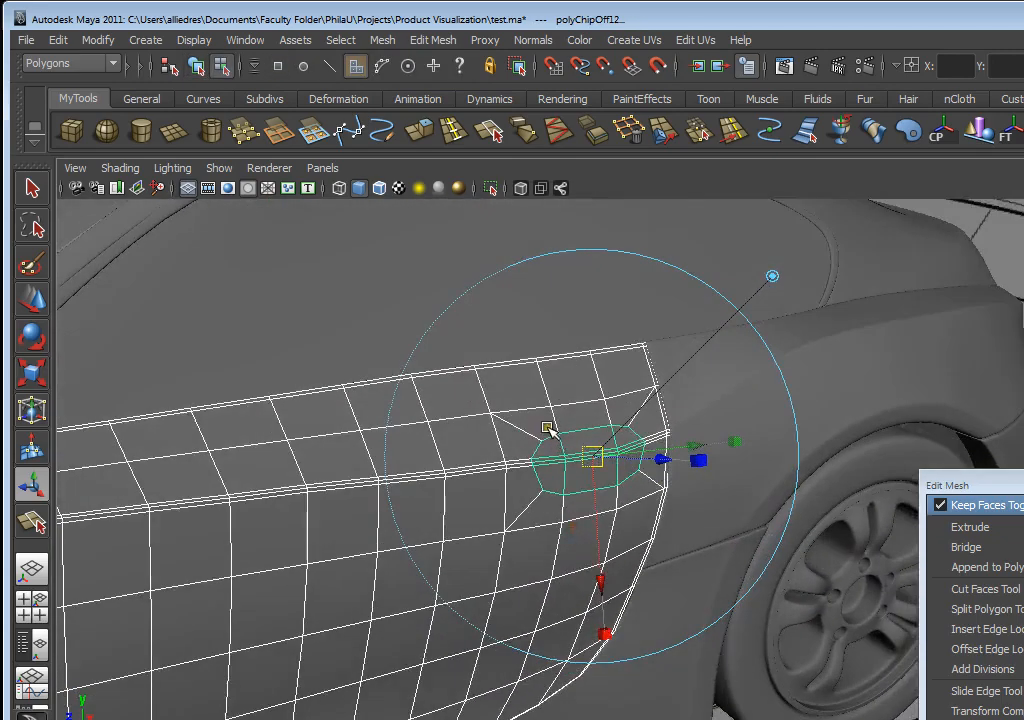
- Return to object selection and select the separated handle piece on the door
right_drag(628, 409, 651, 400)
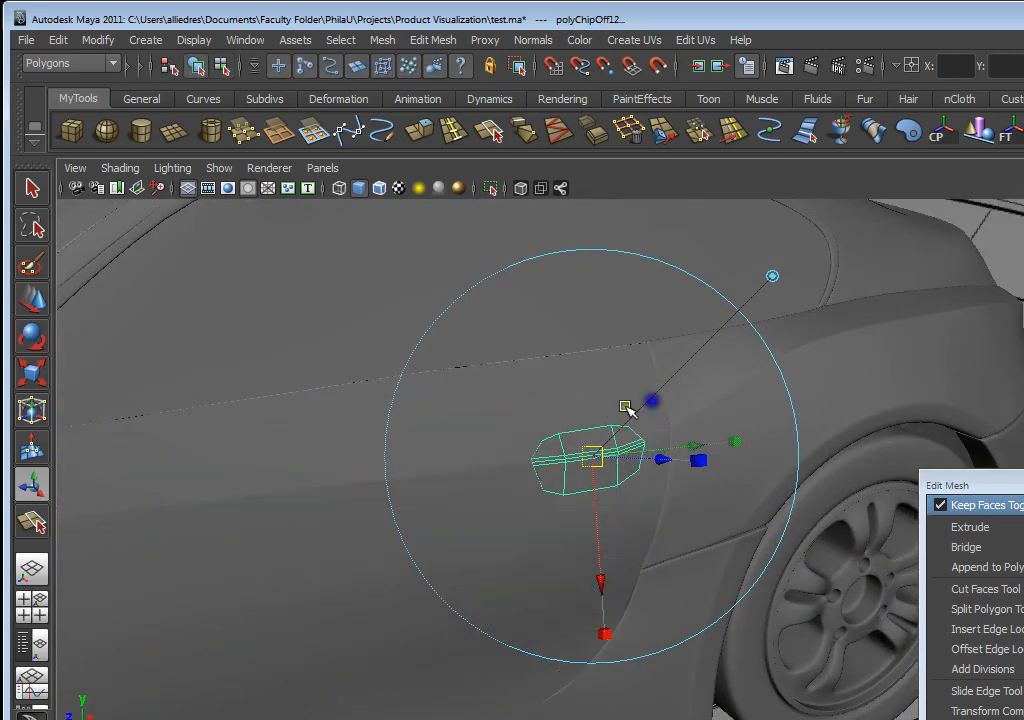
click(571, 420)
click(583, 461)
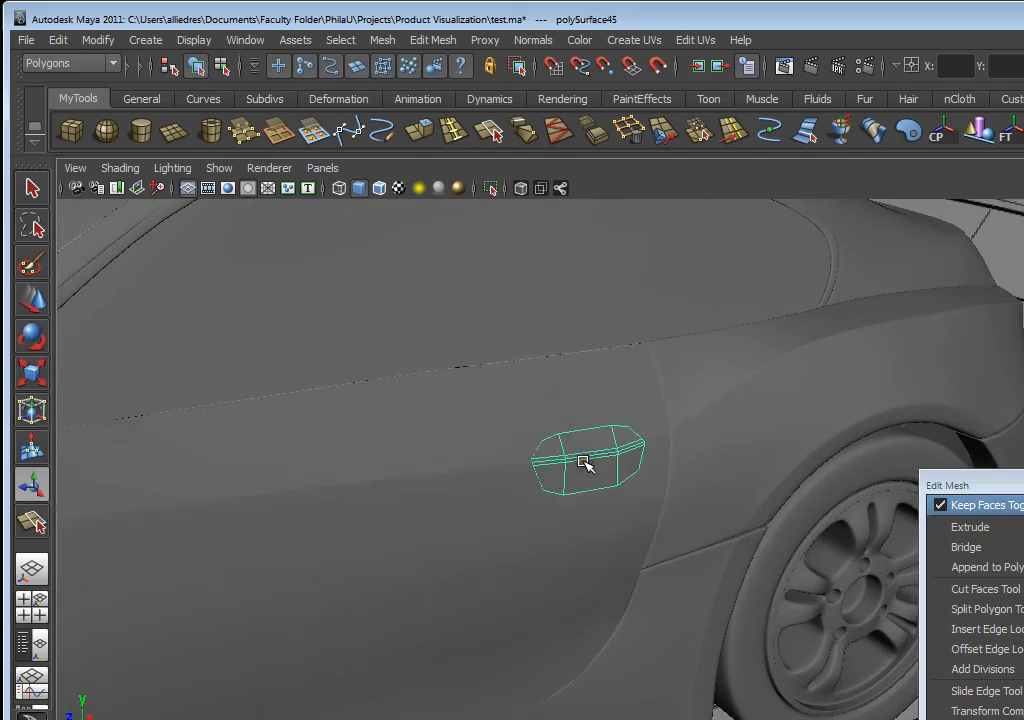
alt+drag(580, 464, 583, 425)
alt+right_drag(583, 425, 514, 427)
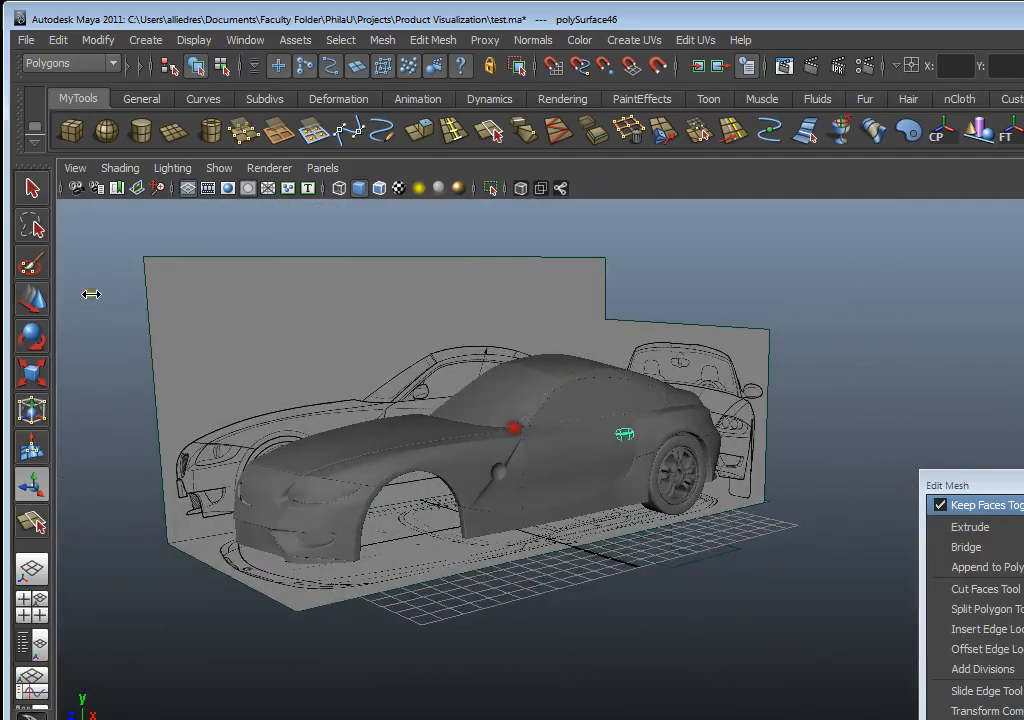
- Activate the Move tool and examine the door panel around the handle opening from several angles
click(35, 301)
alt+drag(524, 474, 597, 464)
alt+right_drag(597, 464, 684, 459)
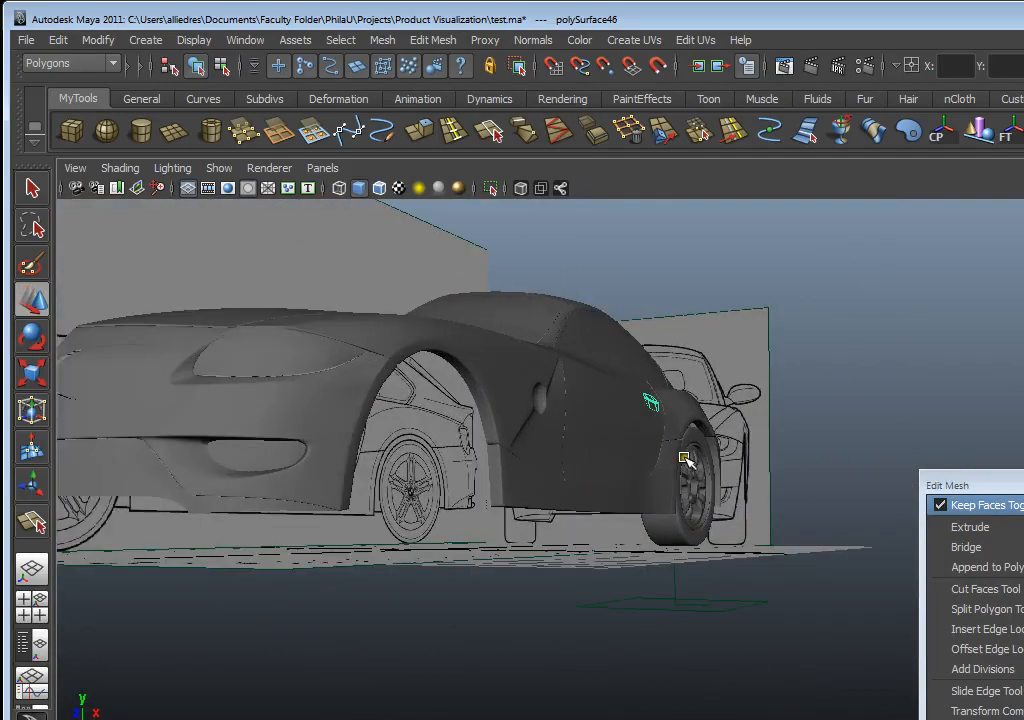
alt+drag(850, 512, 644, 458)
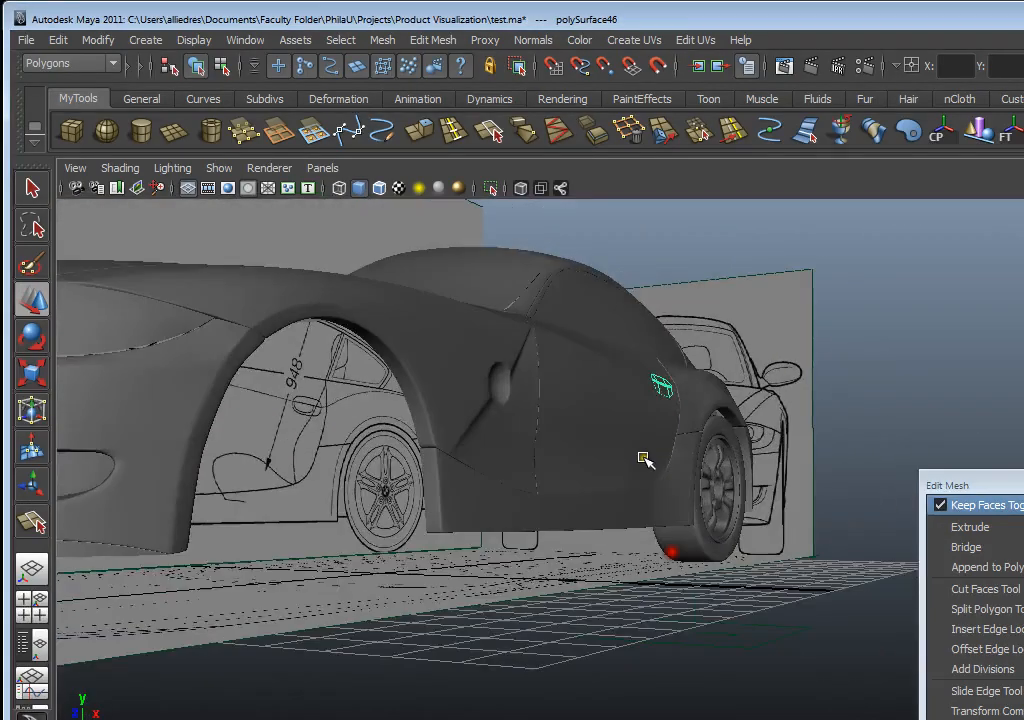
mouse_move(597, 493)
alt+mouse_down()
mouse_move(578, 501)
mouse_move(651, 491)
mouse_move(610, 481)
alt+mouse_up()
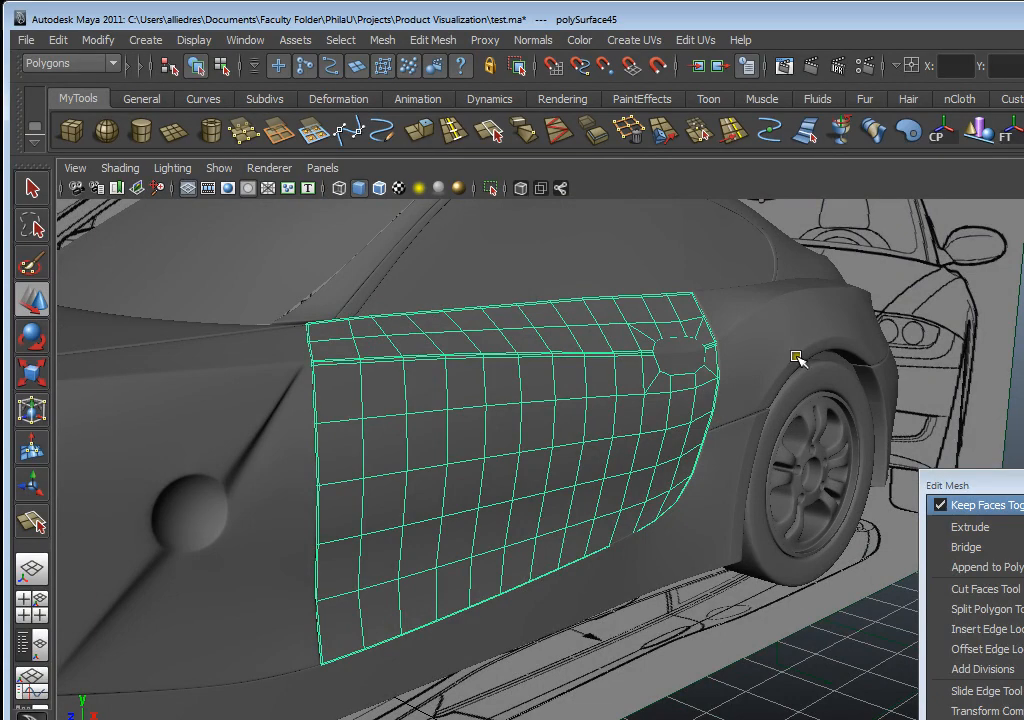
scroll(690, 353, up, 5)
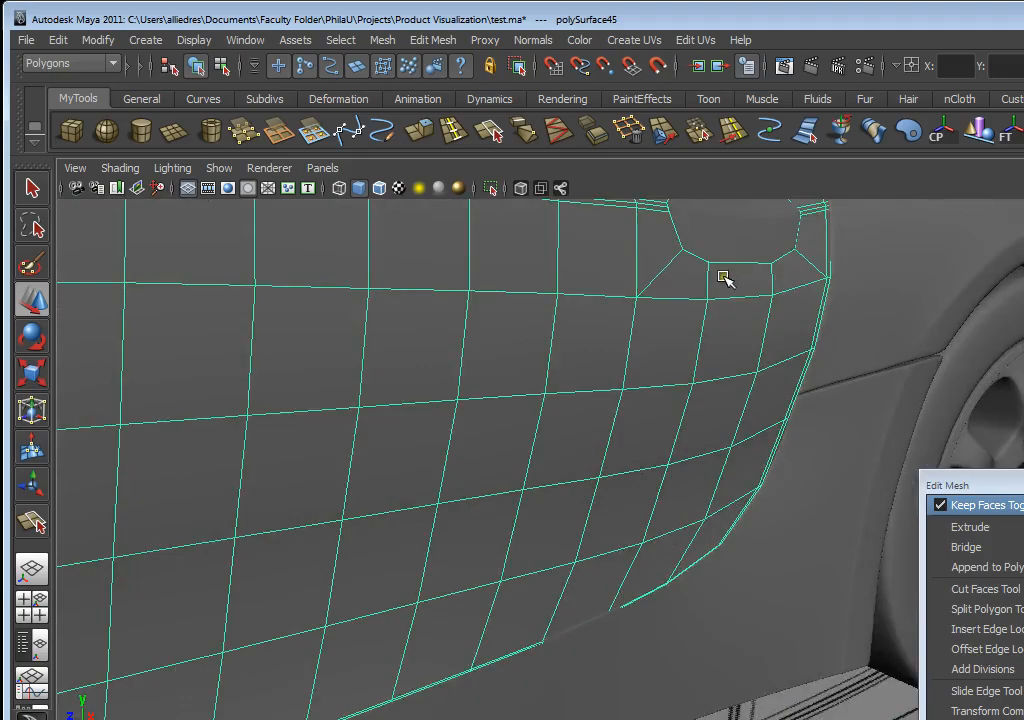
scroll(722, 279, up, 1)
alt+drag(633, 398, 432, 612)
scroll(541, 467, up, 5)
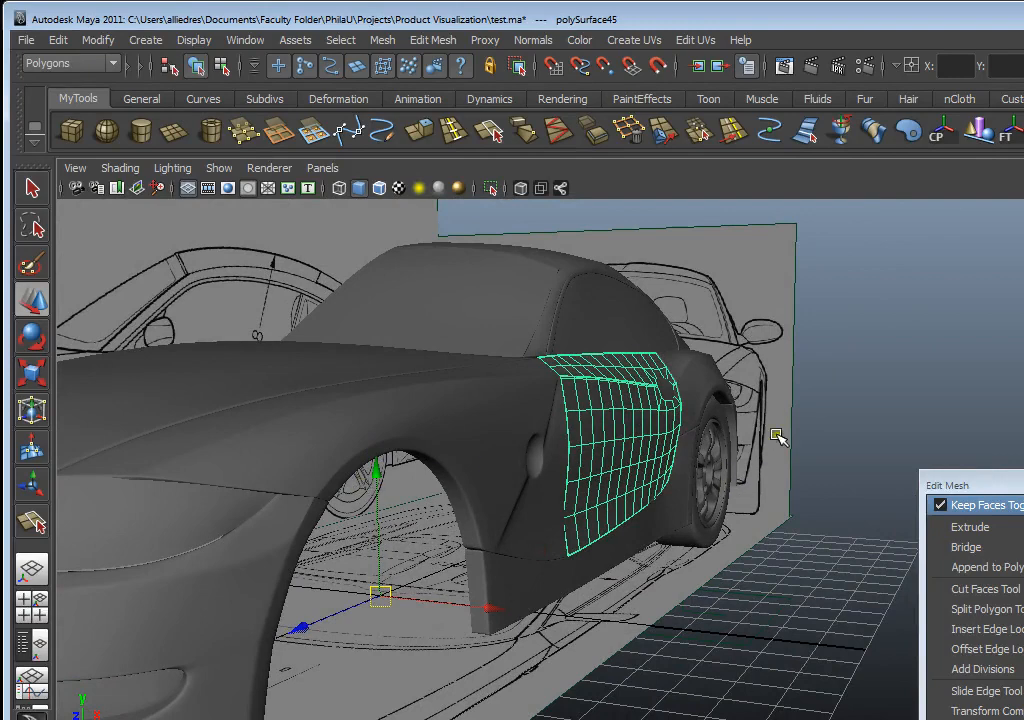
right_click(790, 332)
alt+drag(846, 350, 740, 385)
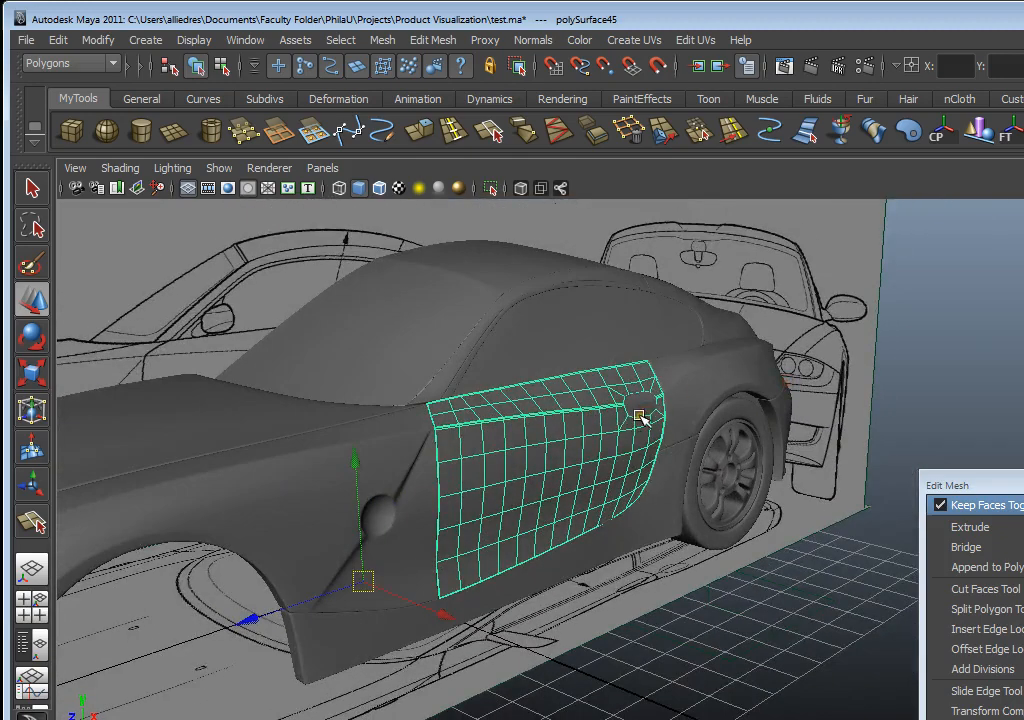
- Select the handle piece and the door panel in turn to check that they are separate objects
click(636, 408)
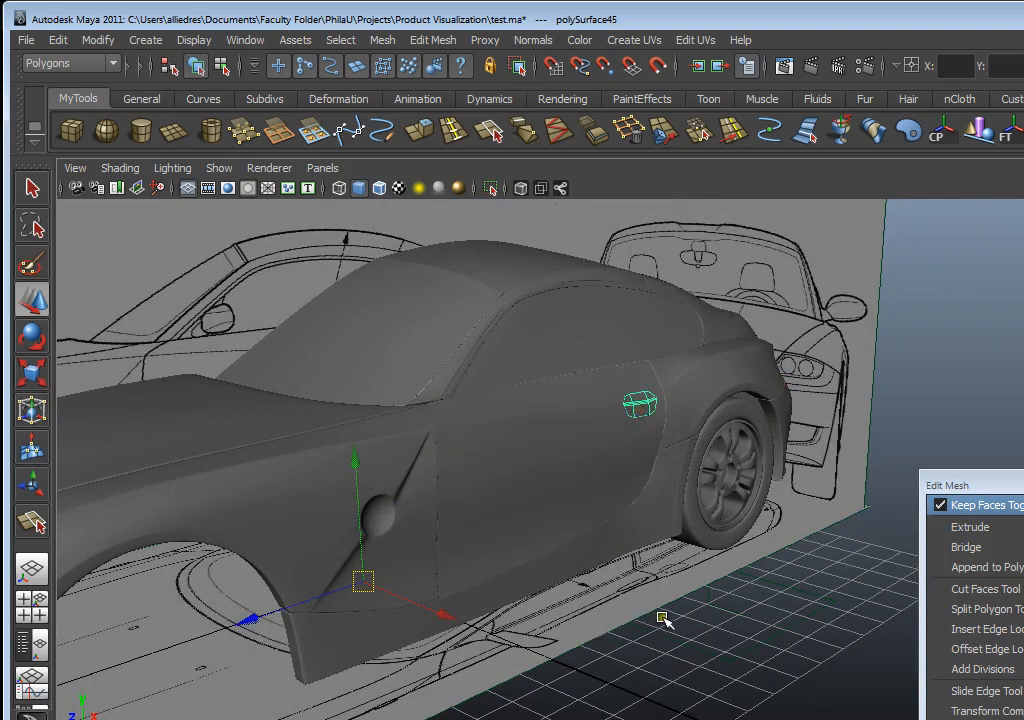
alt+drag(663, 620, 658, 478)
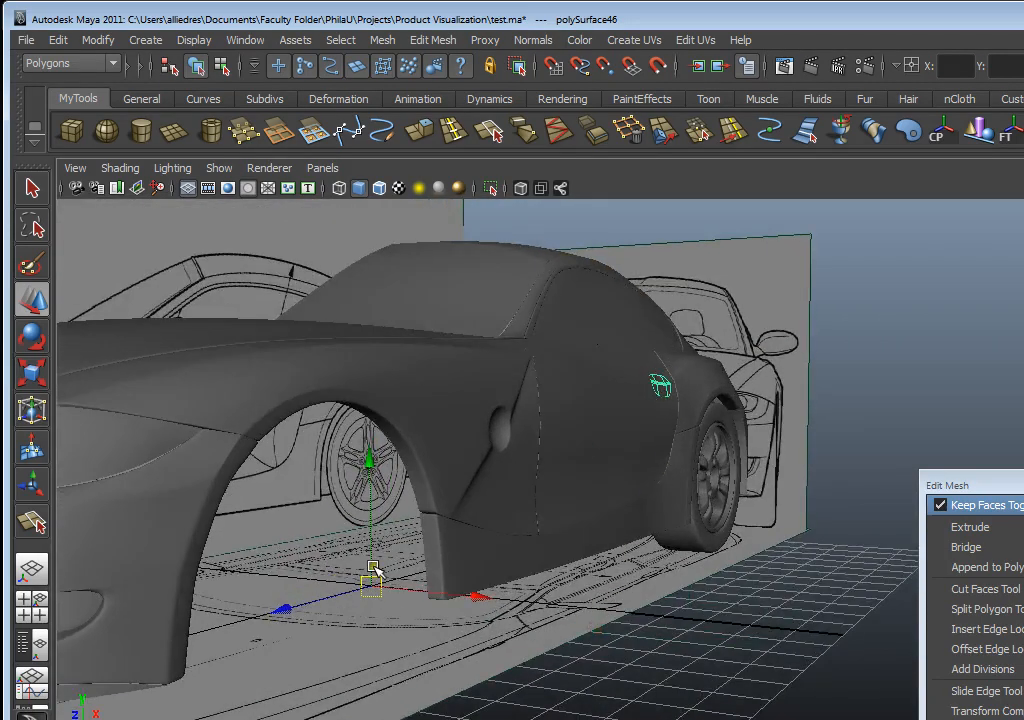
click(617, 420)
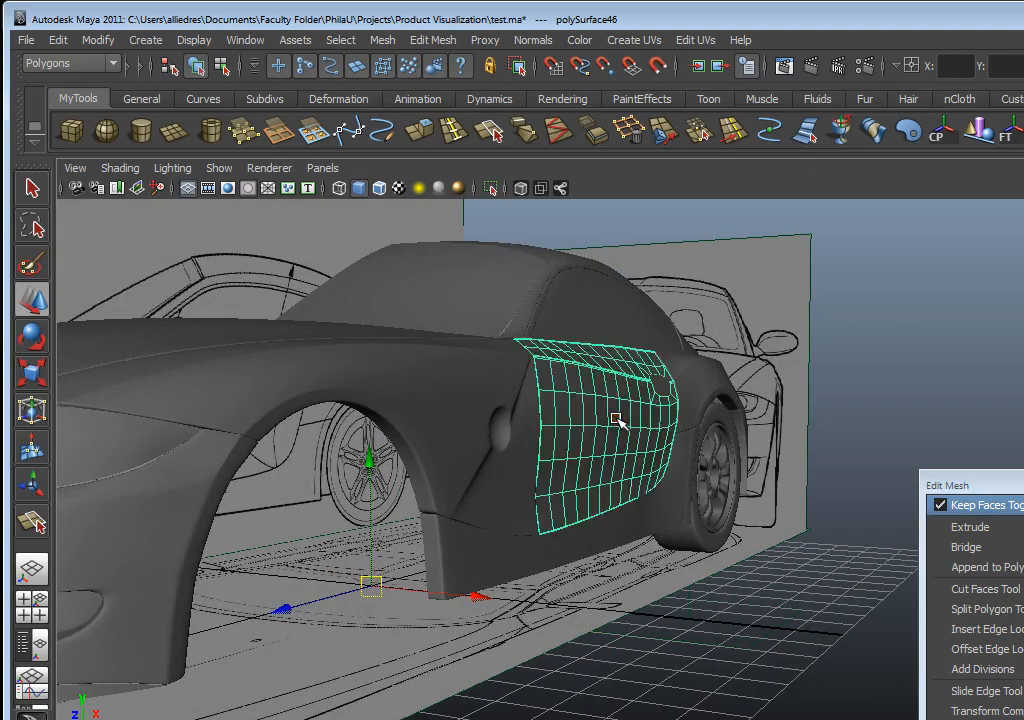
alt+drag(536, 436, 591, 481)
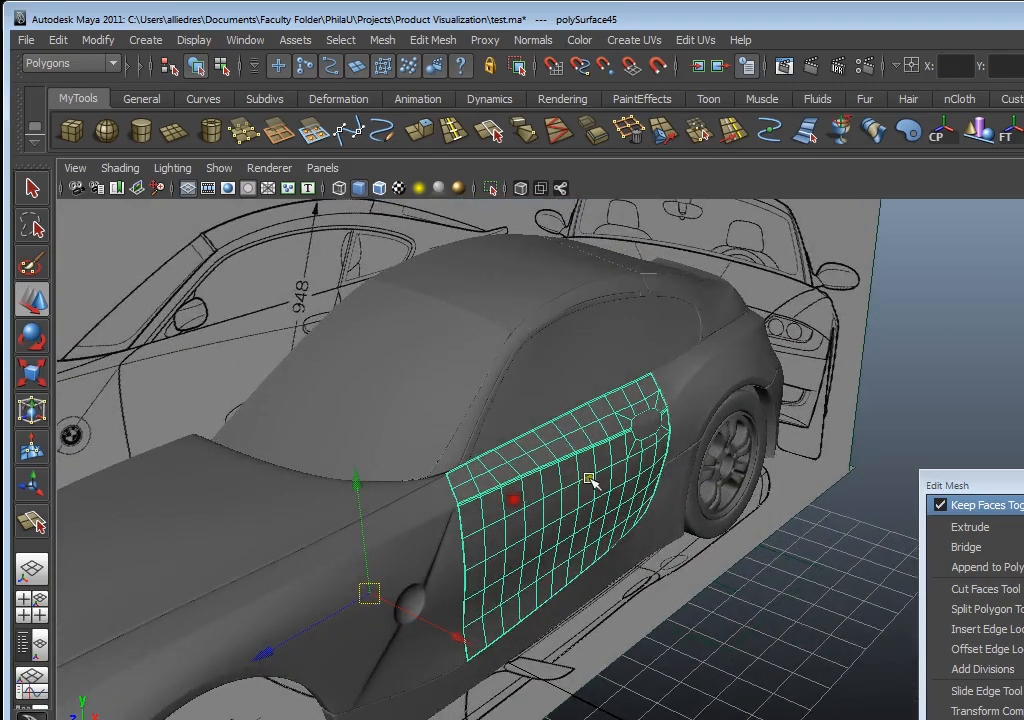
click(642, 424)
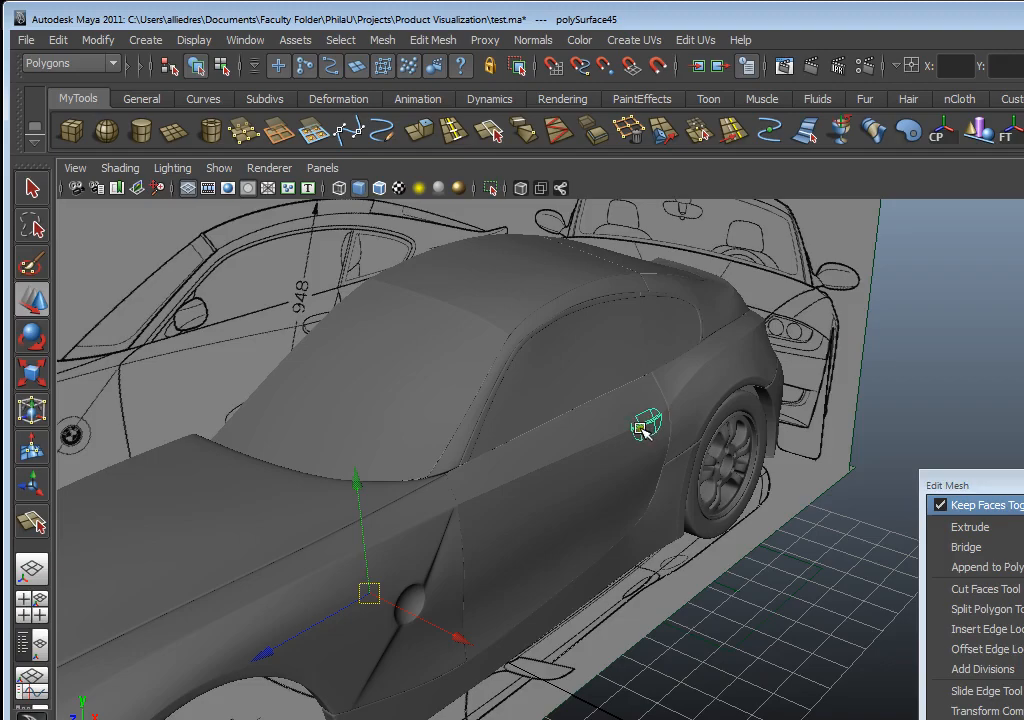
- Inspect the handle opening from low and close viewpoints, alternating the selection between the door panel and the handle piece
alt+drag(642, 428, 496, 539)
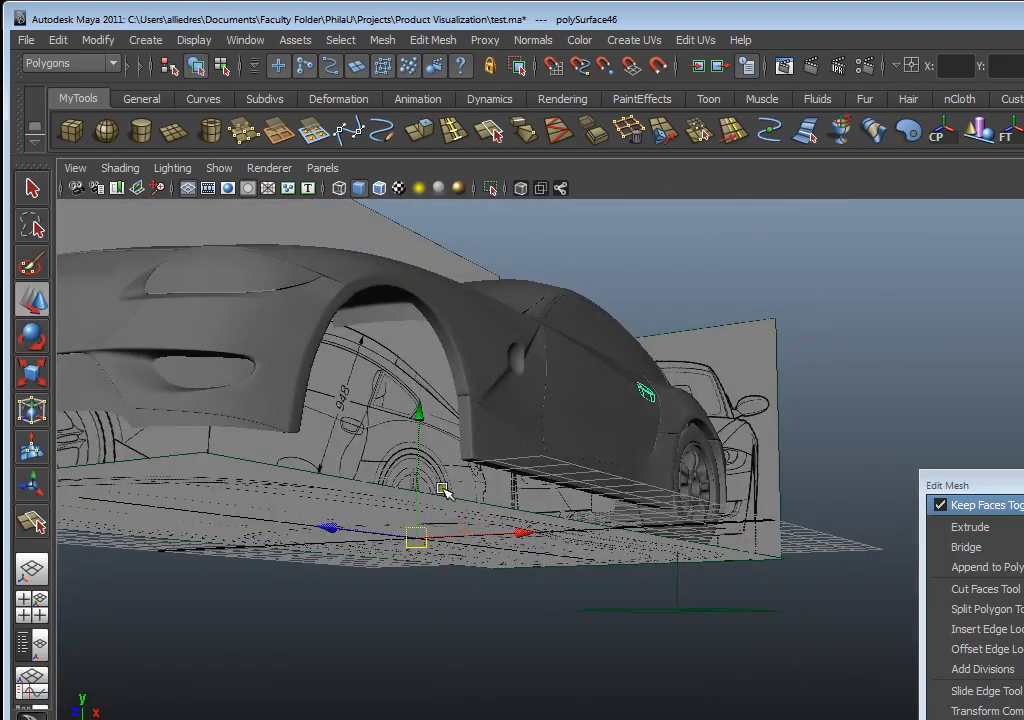
alt+drag(440, 488, 633, 457)
alt+right_drag(633, 457, 612, 466)
alt+drag(612, 466, 640, 450)
alt+middle_drag(640, 450, 635, 476)
alt+right_drag(635, 476, 510, 525)
alt+drag(510, 525, 524, 523)
alt+right_drag(524, 523, 565, 580)
alt+drag(565, 580, 571, 597)
alt+right_drag(571, 597, 515, 620)
alt+drag(515, 620, 547, 608)
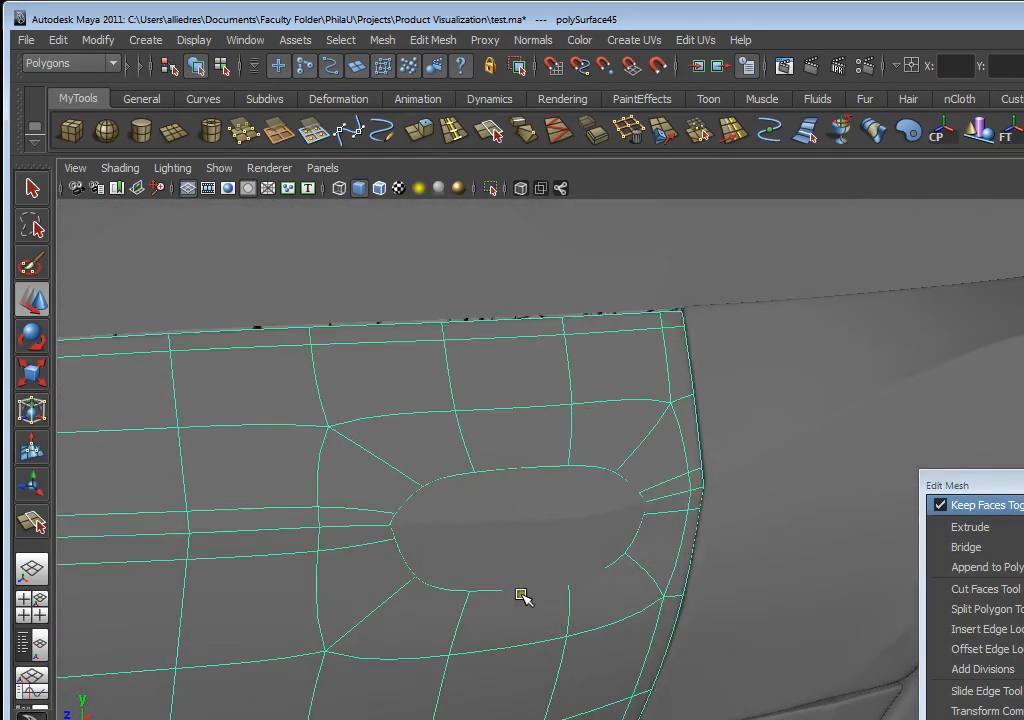
click(521, 538)
click(470, 420)
click(481, 528)
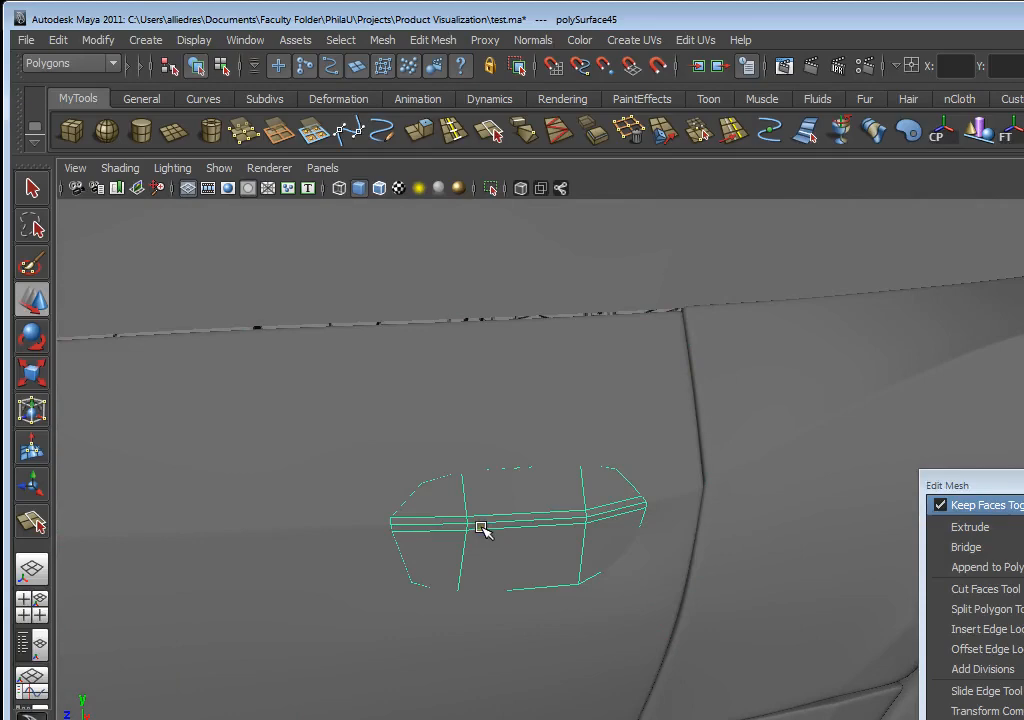
- Examine how the handle piece's surface and rim fit the surrounding door panel from different viewpoints
alt+drag(464, 517, 491, 525)
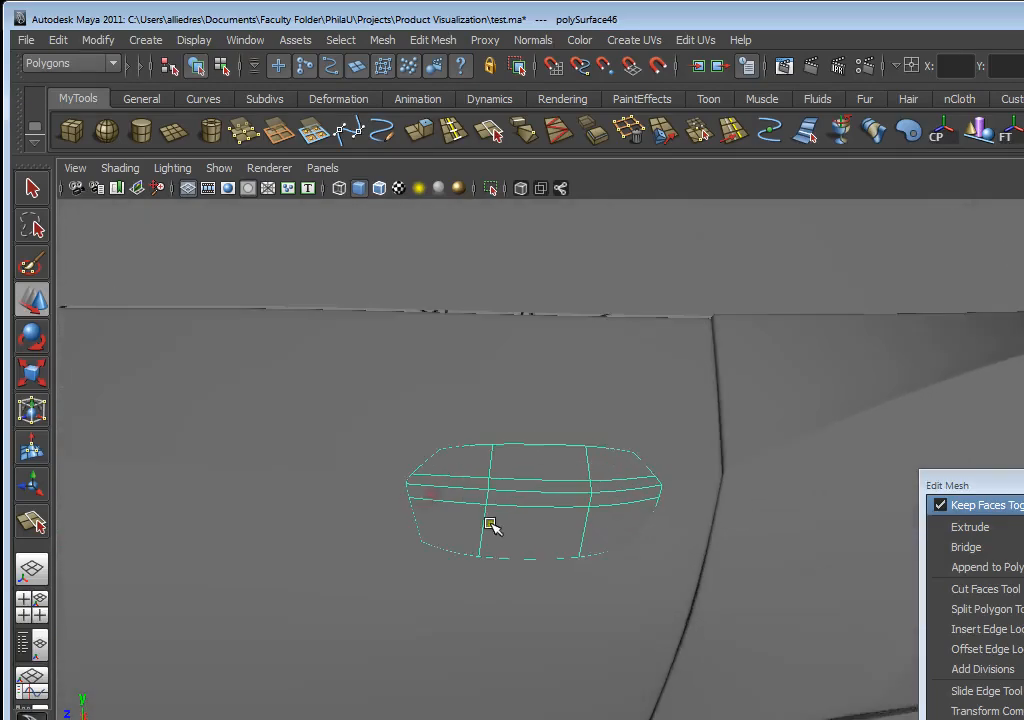
alt+right_drag(490, 524, 508, 522)
alt+drag(508, 522, 488, 508)
alt+right_drag(488, 508, 427, 498)
alt+drag(427, 498, 542, 562)
alt+right_drag(542, 562, 635, 545)
alt+drag(635, 545, 549, 542)
scroll(557, 546, down, 10)
alt+drag(660, 617, 629, 608)
scroll(690, 620, up, 8)
alt+drag(562, 460, 572, 482)
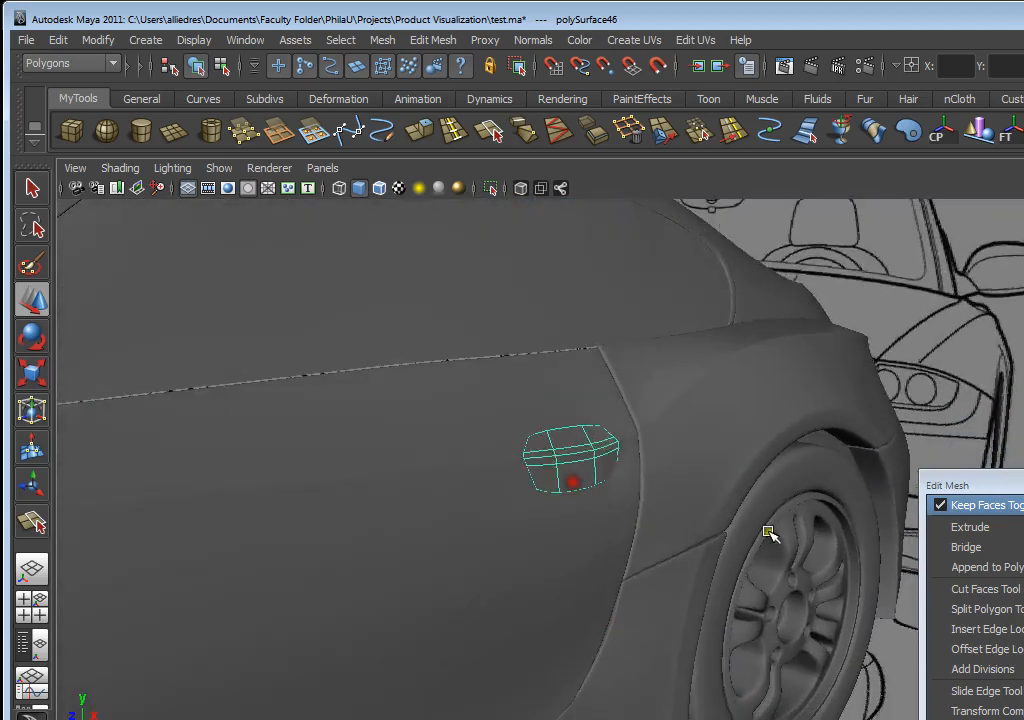
- Clear the selection and display wireframe on the shaded car body to show the mesh around the handle
click(706, 598)
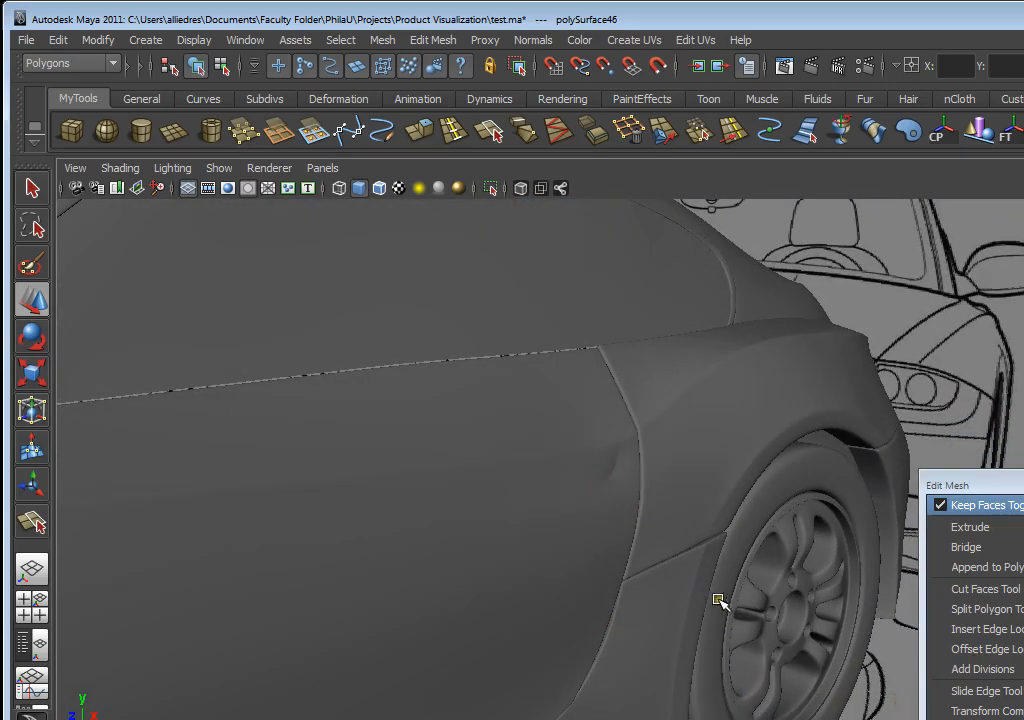
alt+drag(718, 600, 720, 599)
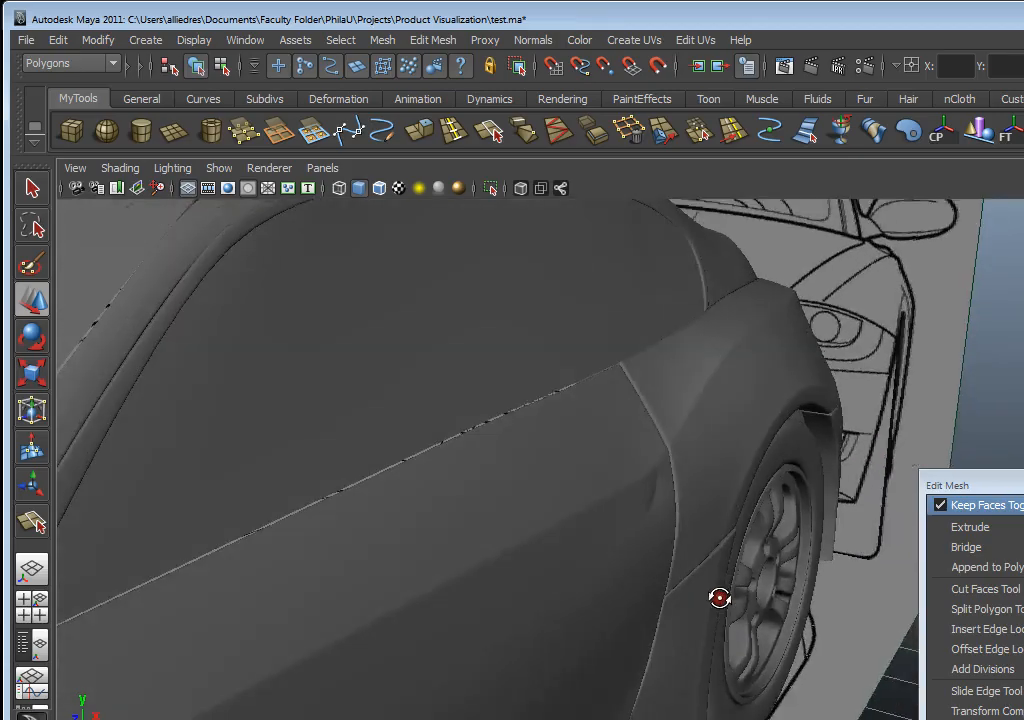
click(379, 188)
alt+drag(766, 583, 733, 557)
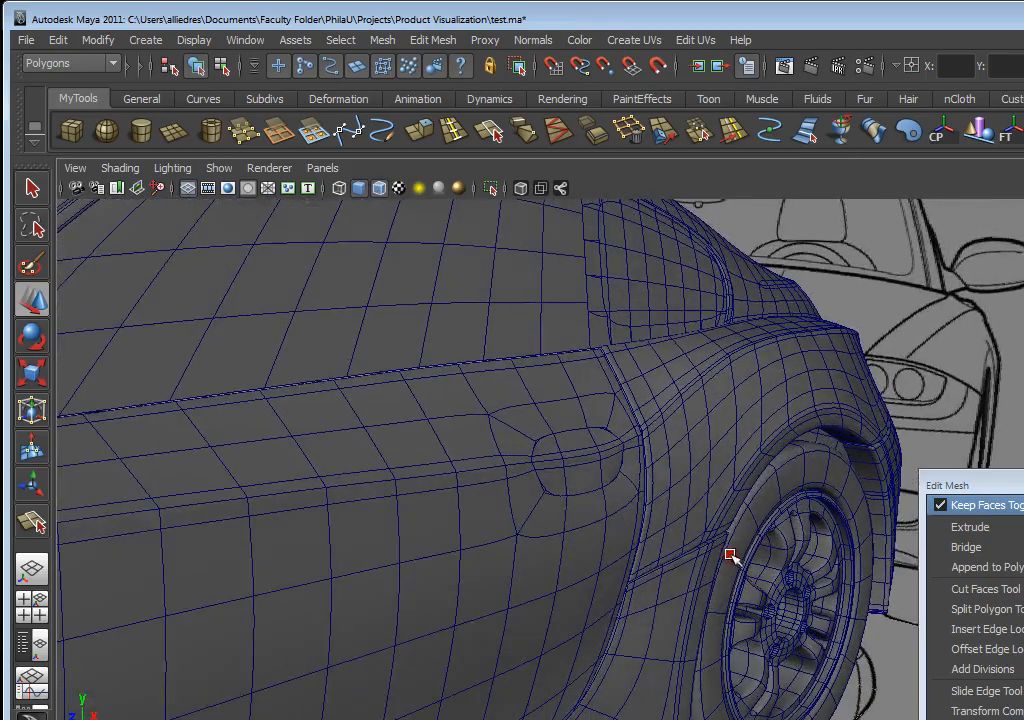
alt+drag(549, 487, 677, 507)
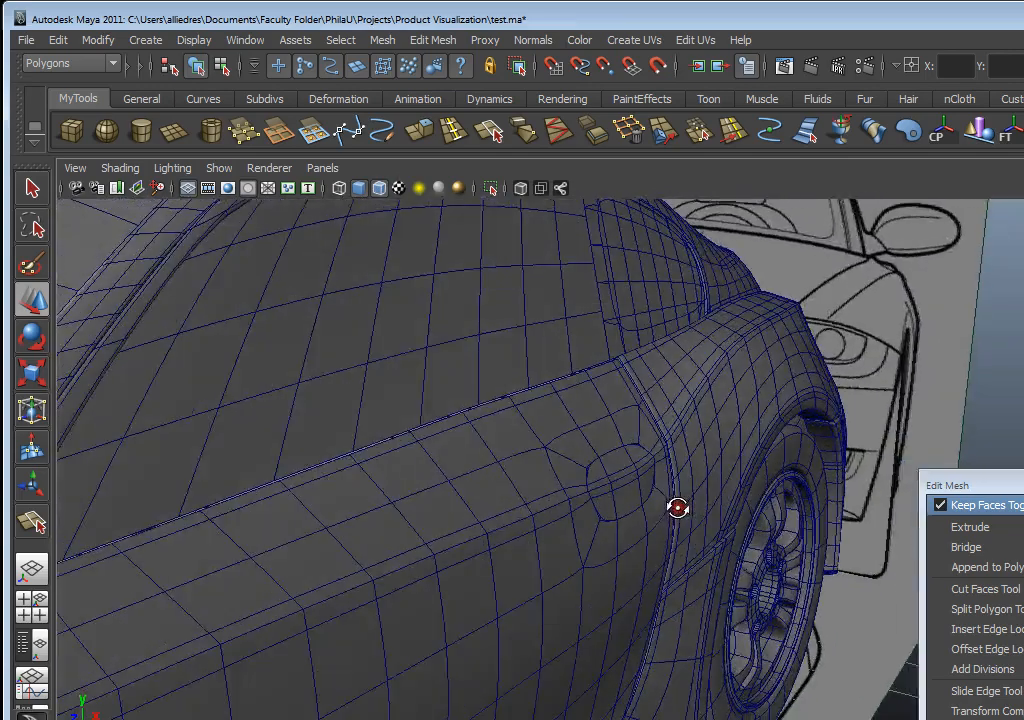
- Check the door handle in the Windows Photo Viewer reference photo and select the handle piece back in Maya
key(alt+Tab)
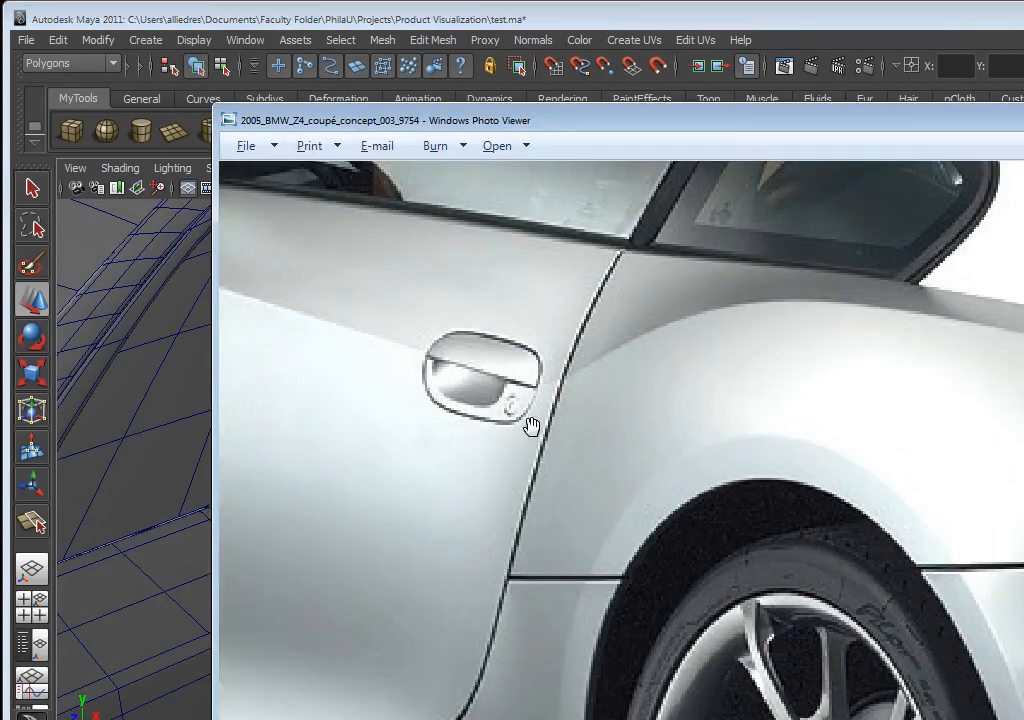
key(alt+Tab)
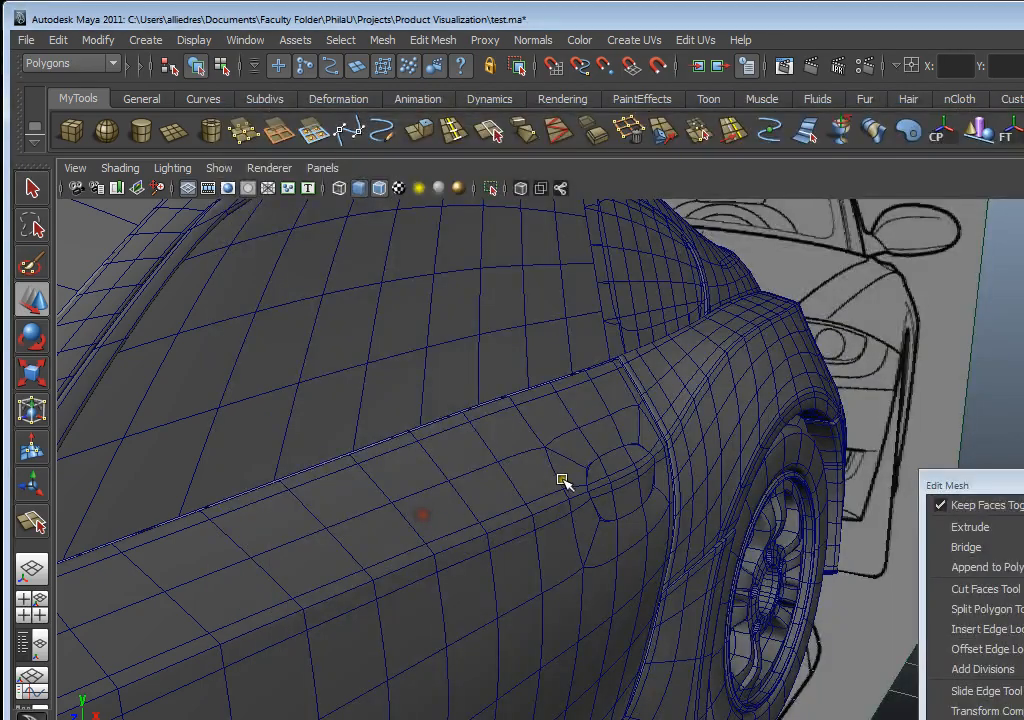
alt+drag(562, 480, 512, 450)
alt+drag(434, 446, 478, 501)
scroll(452, 468, up, 3)
click(457, 487)
scroll(430, 498, down, 2)
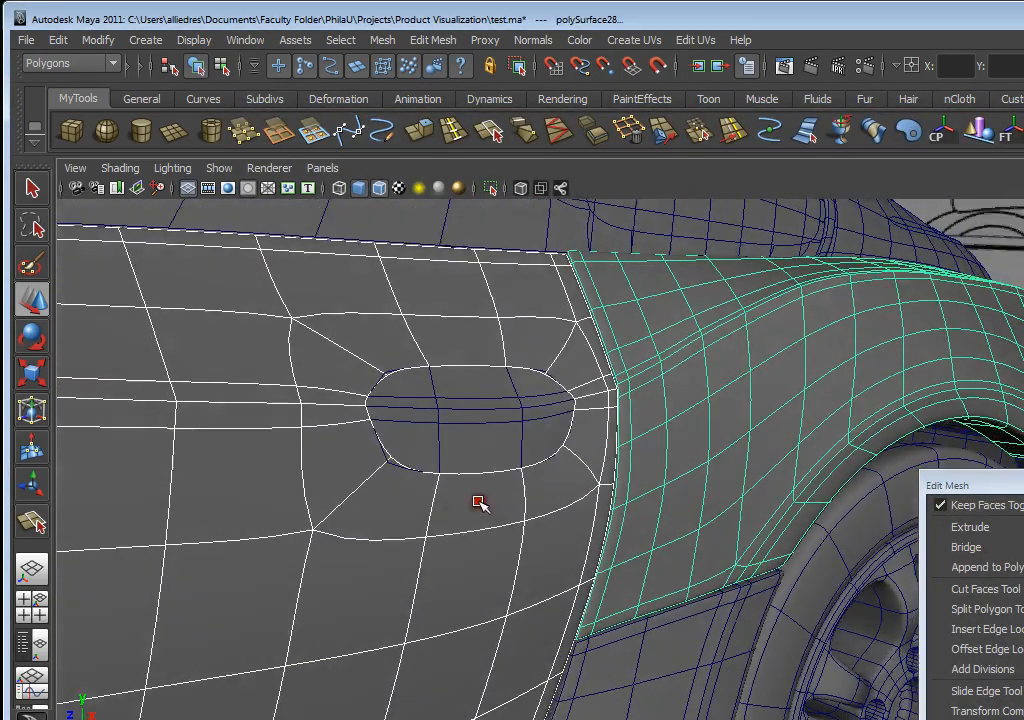
click(501, 451)
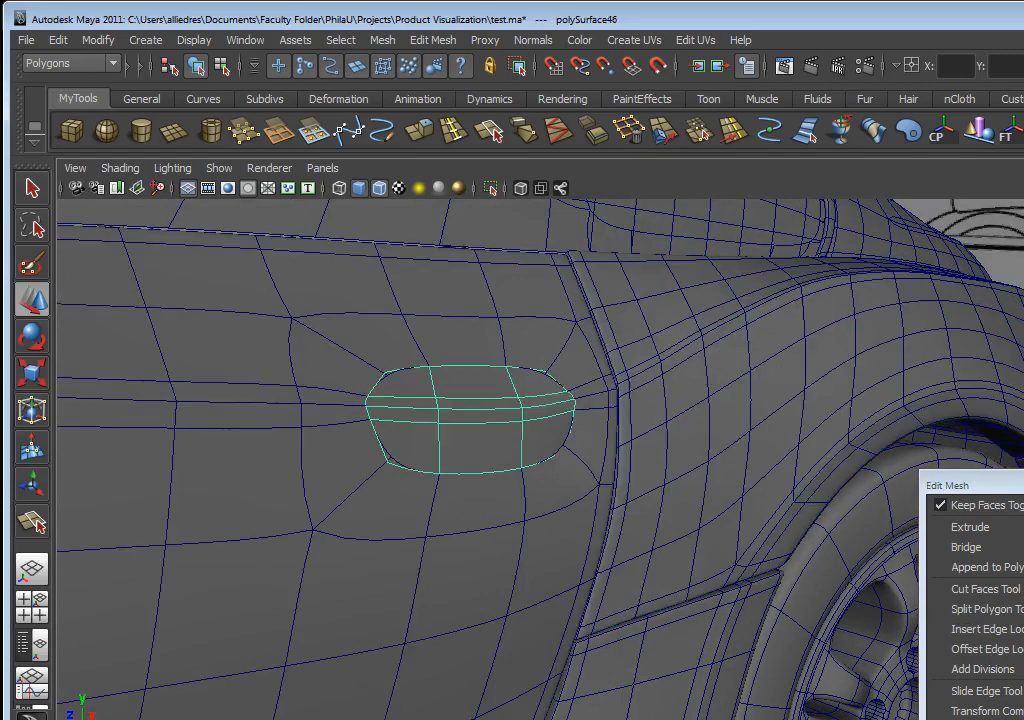
- Compare the handle piece's outline and edge layout with the door handle in the Windows Photo Viewer reference photo
key(alt+Tab)
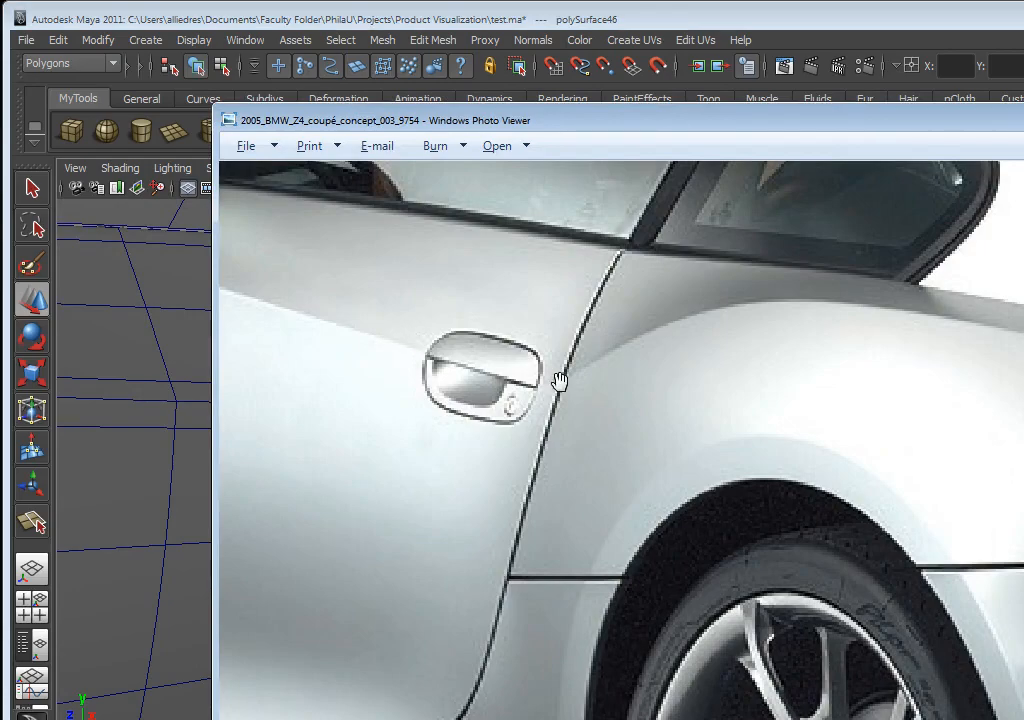
key(alt+Tab)
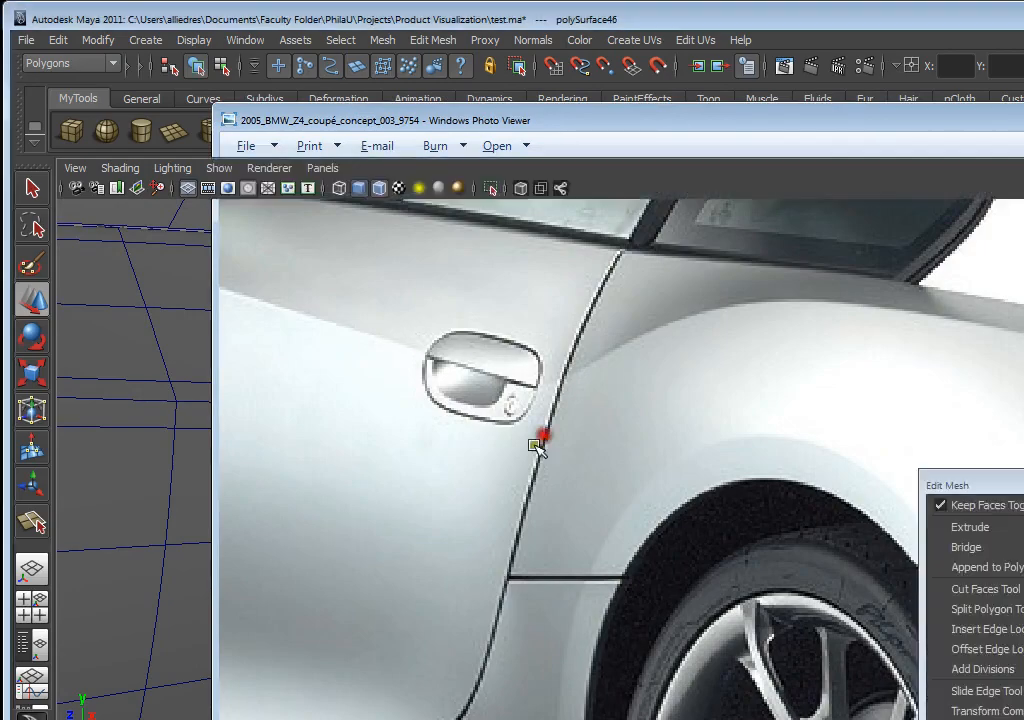
scroll(575, 465, up, 5)
alt+drag(517, 485, 539, 487)
key(alt+Tab)
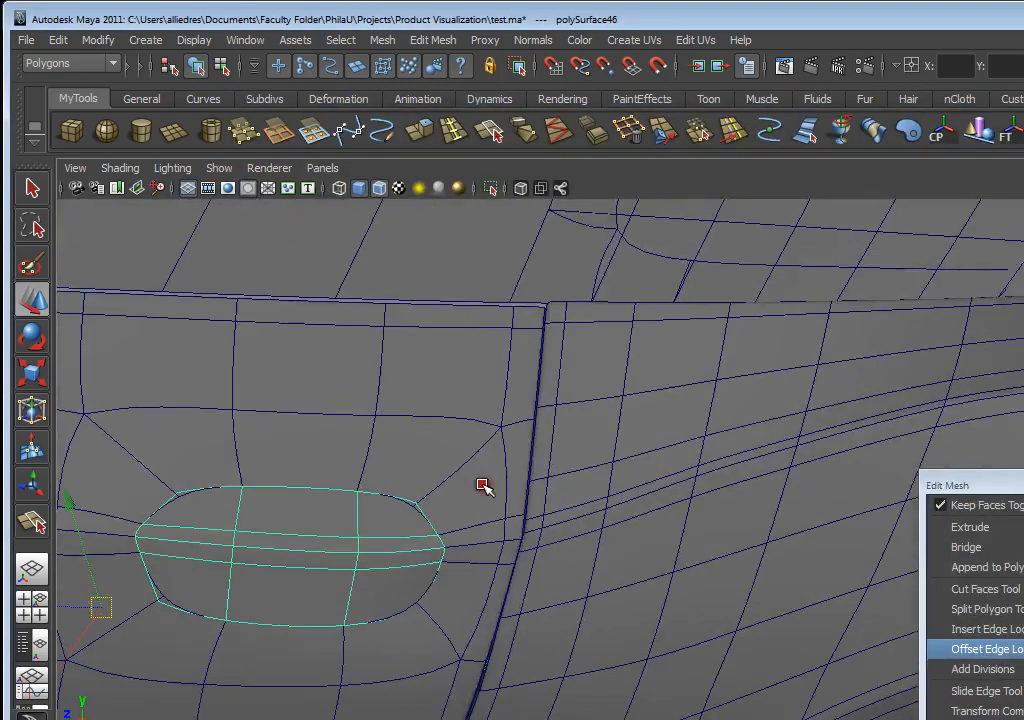
alt+right_drag(483, 486, 500, 500)
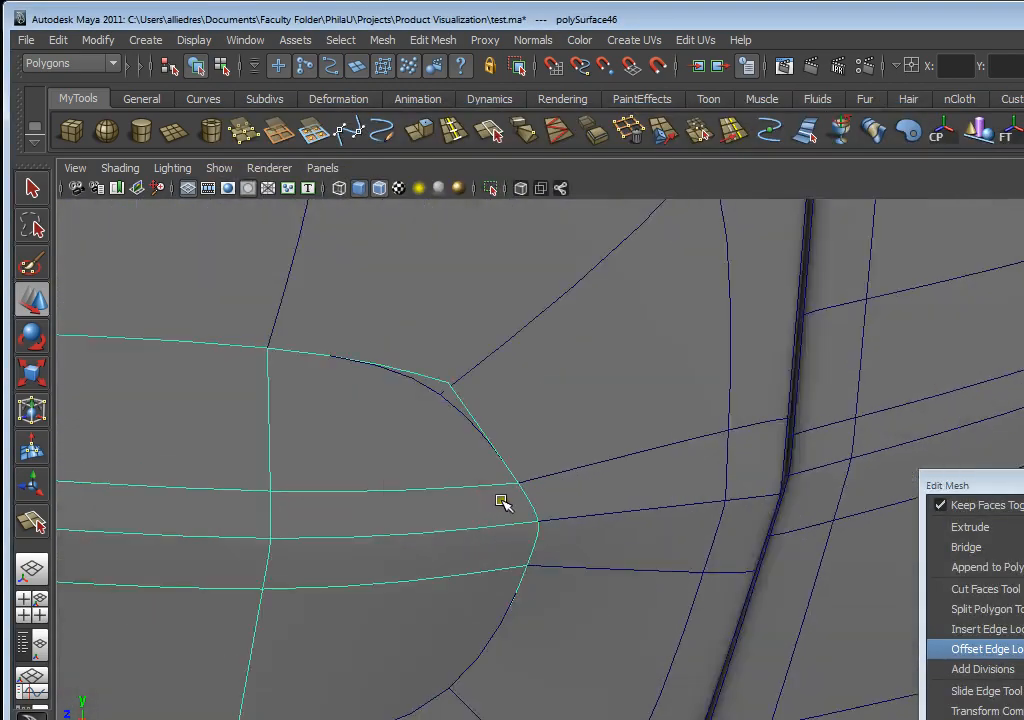
alt+drag(500, 500, 379, 427)
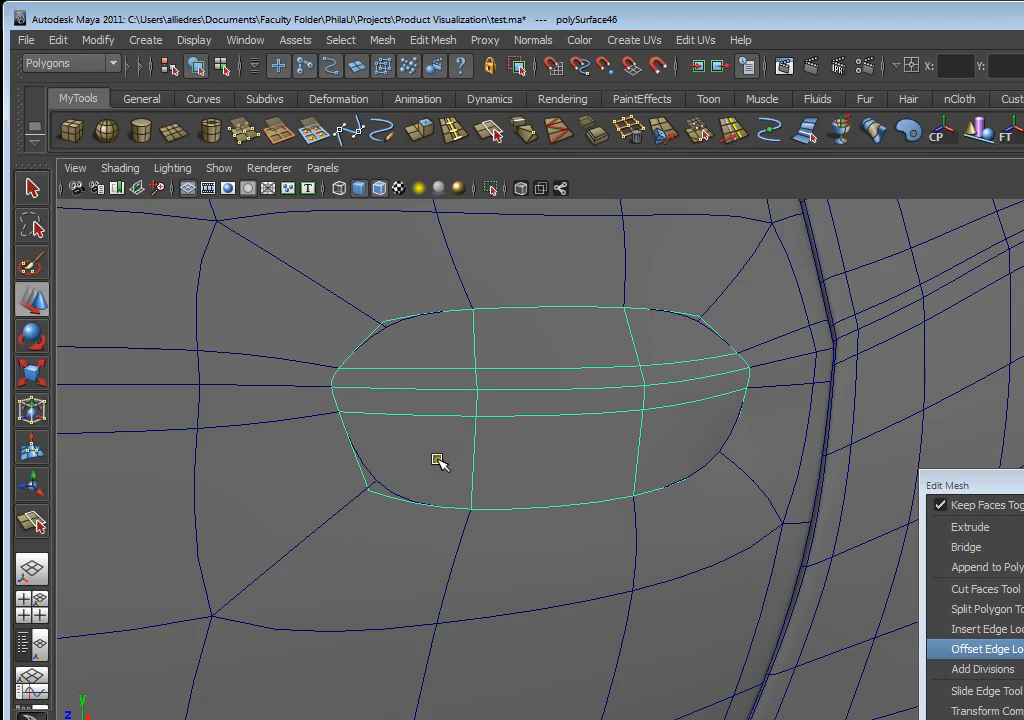
key(alt+Tab)
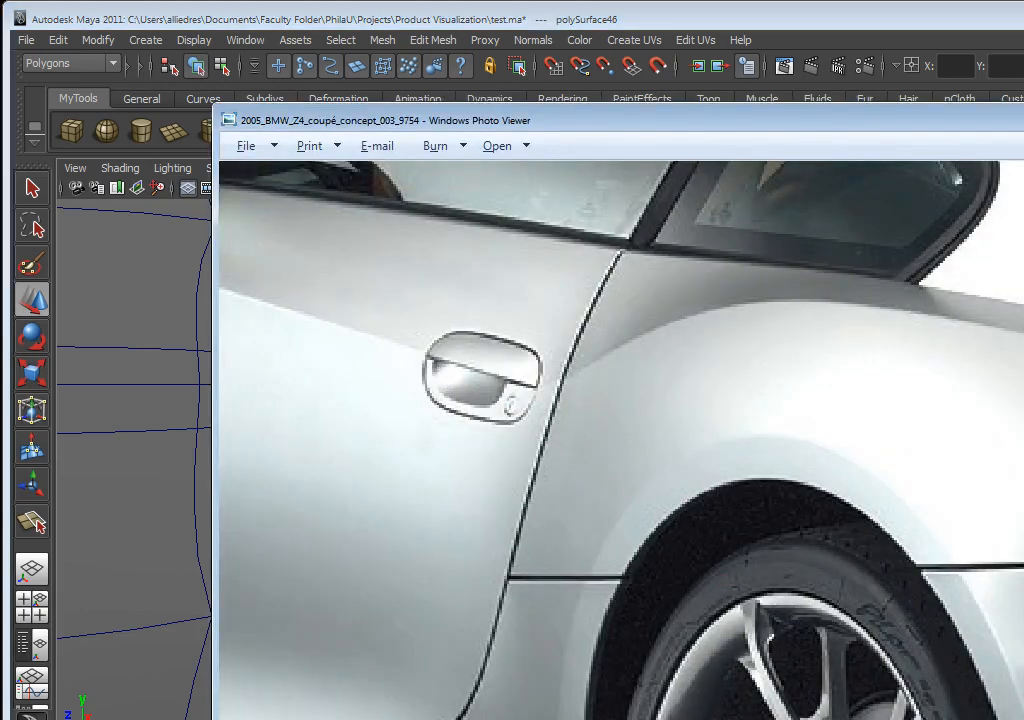
key(alt+Tab)
- Extract the three lower faces of the door handle piece into a separate piece
alt+drag(663, 423, 713, 439)
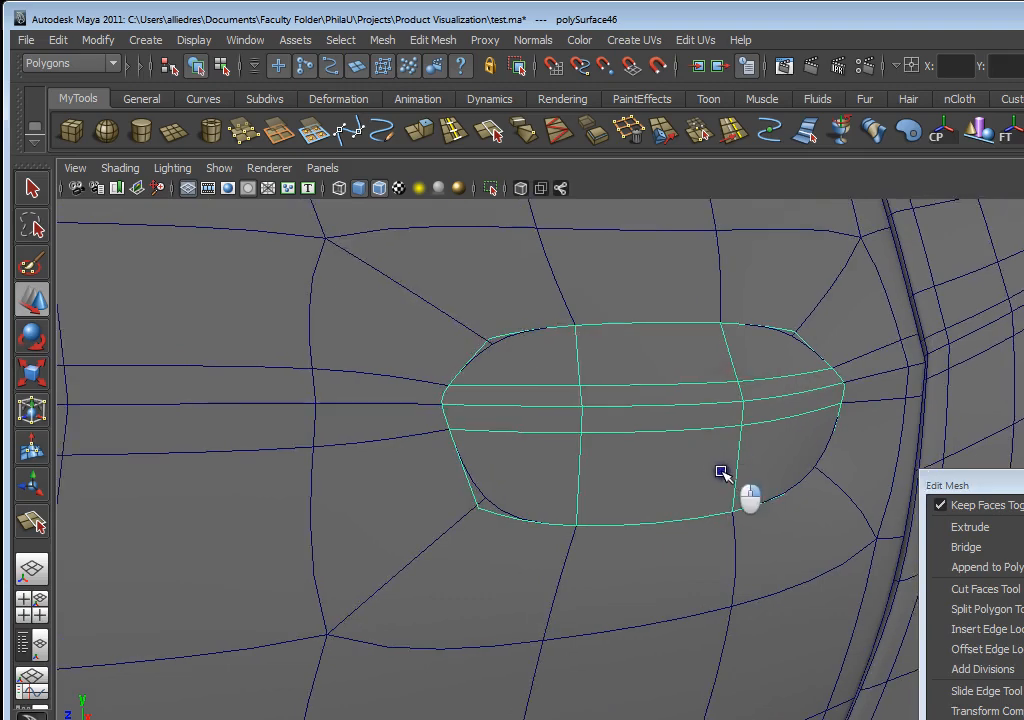
click(722, 472)
click(764, 455)
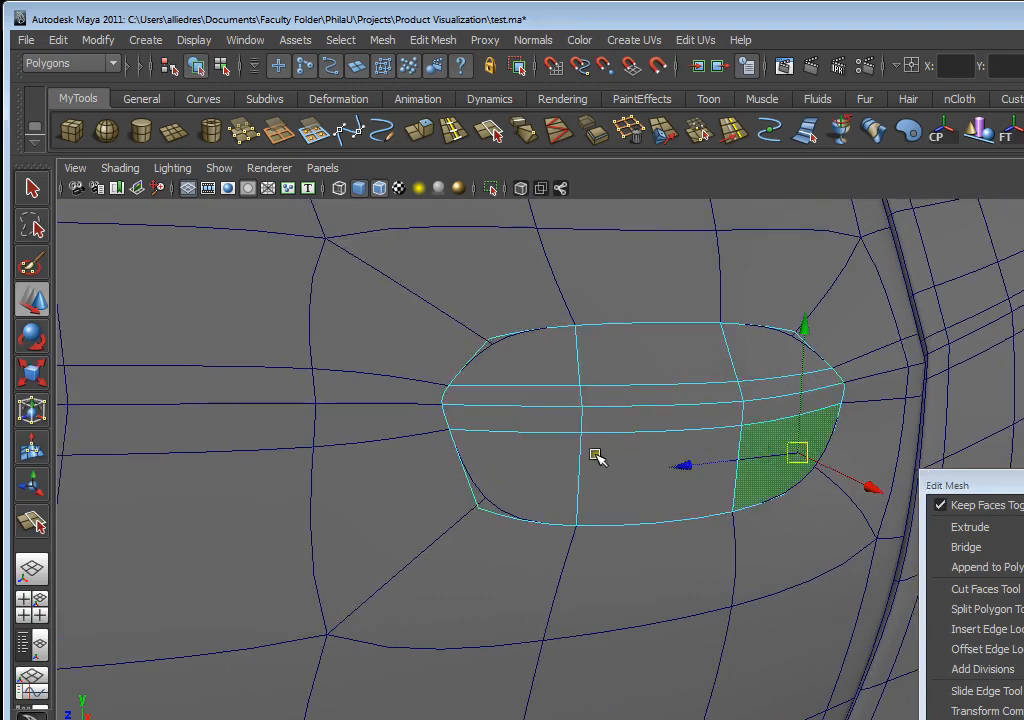
shift+click(549, 464)
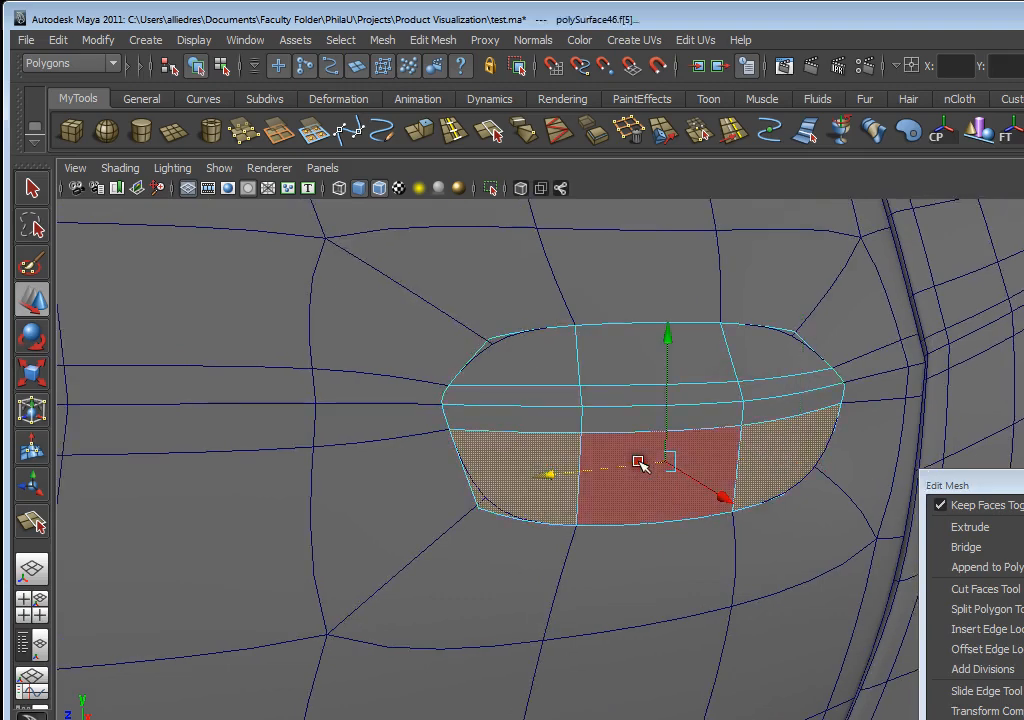
click(1012, 546)
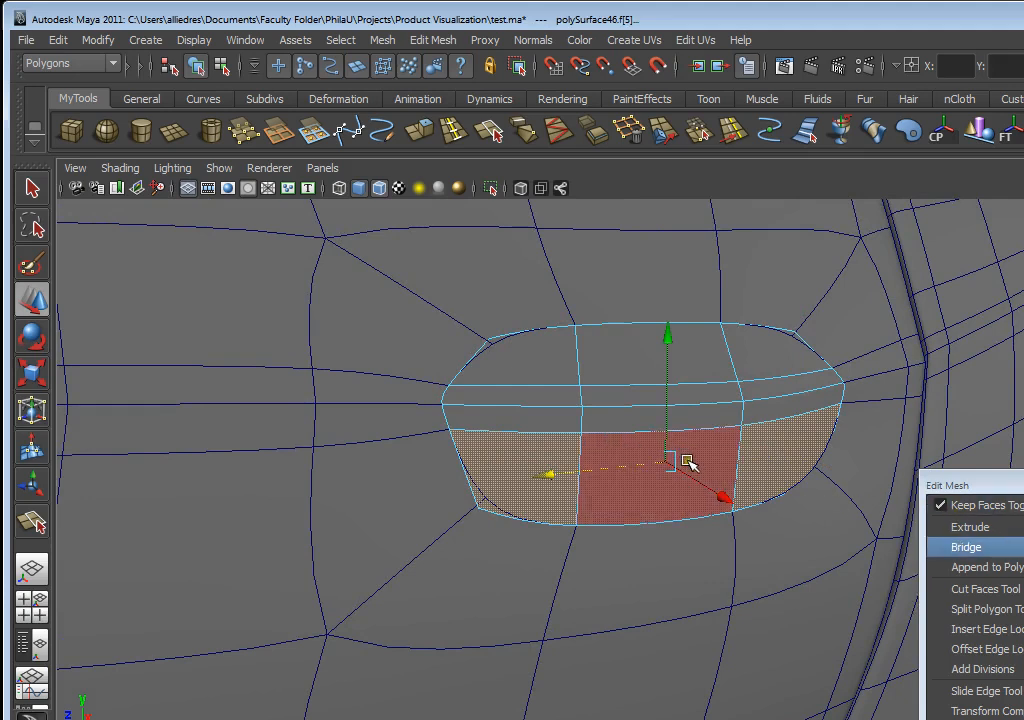
shift+click(722, 451)
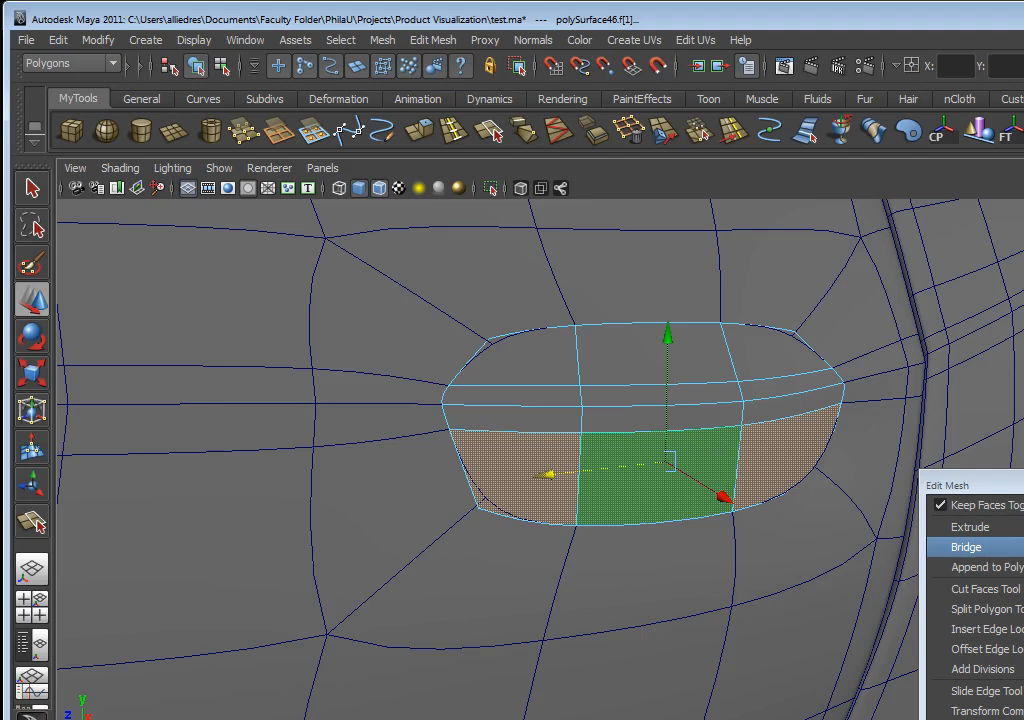
click(925, 336)
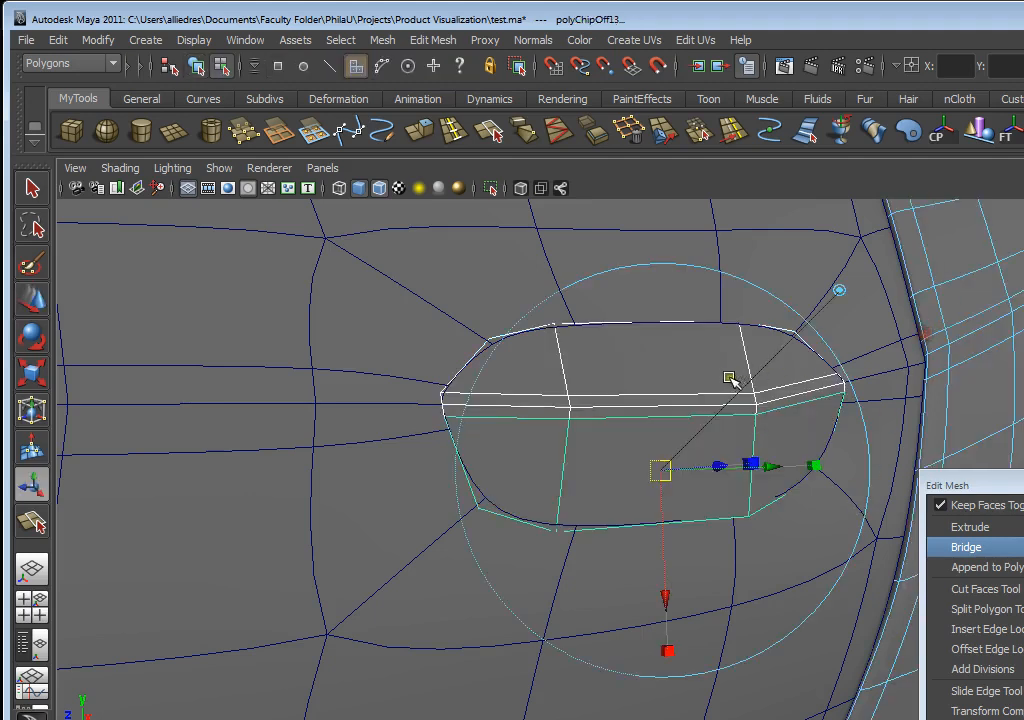
- Return to object selection and show the extracted lower handle piece with smooth mesh preview
click(726, 372)
key(F8)
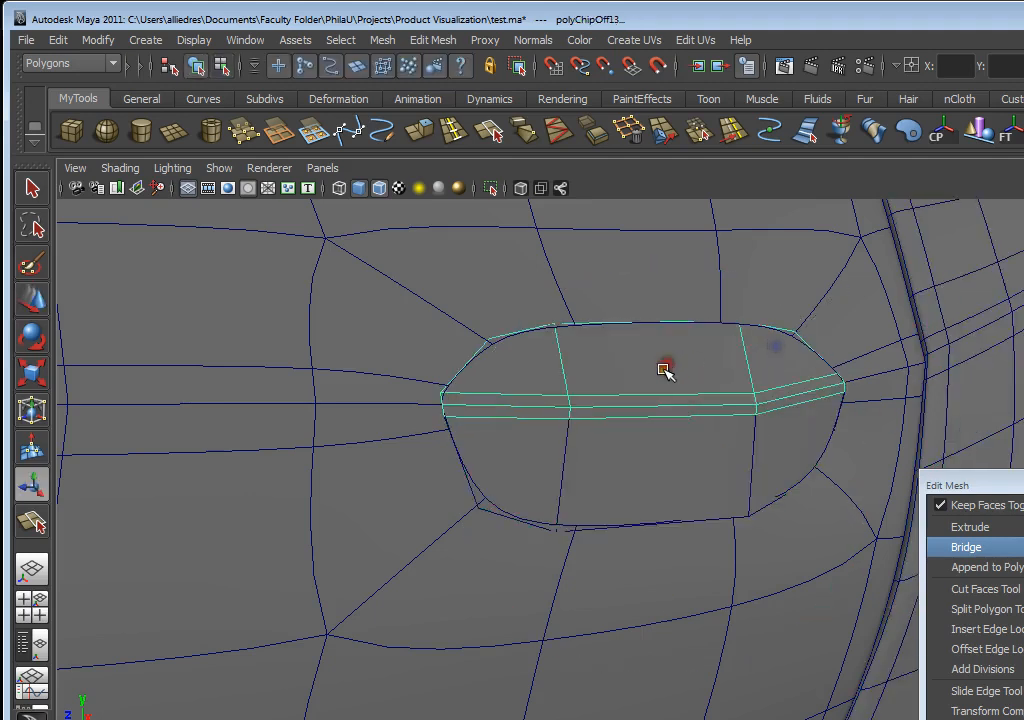
click(645, 472)
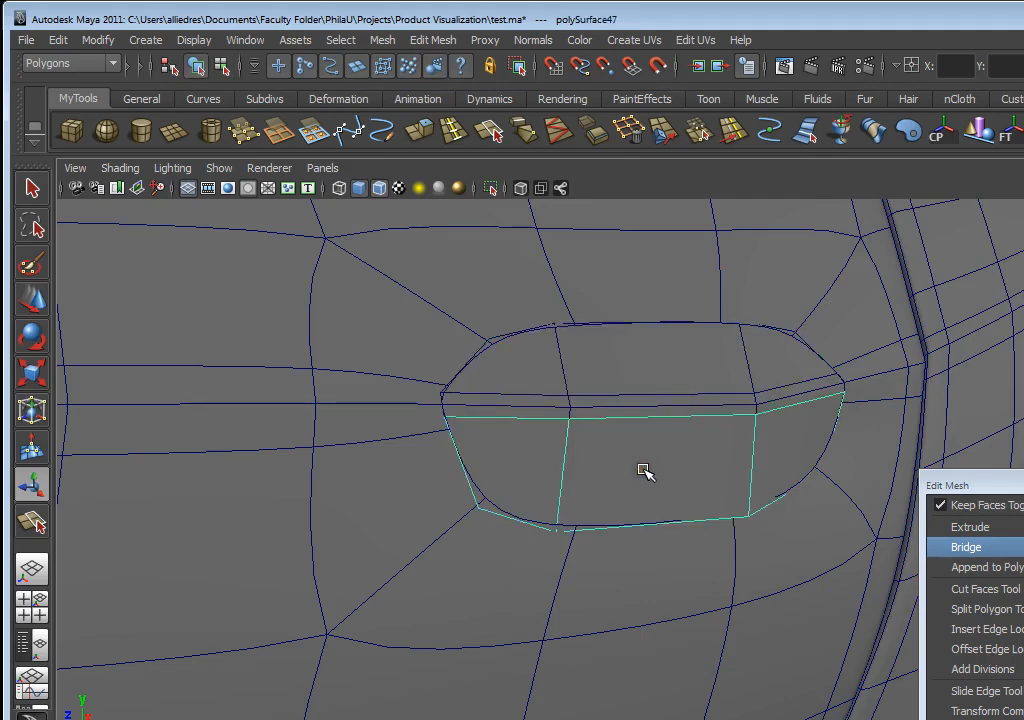
key(3)
mouse_move(645, 472)
alt+mouse_down()
mouse_move(560, 475)
mouse_move(635, 482)
alt+mouse_up()
scroll(530, 507, down, 3)
scroll(535, 500, up, 2)
scroll(536, 500, up, 5)
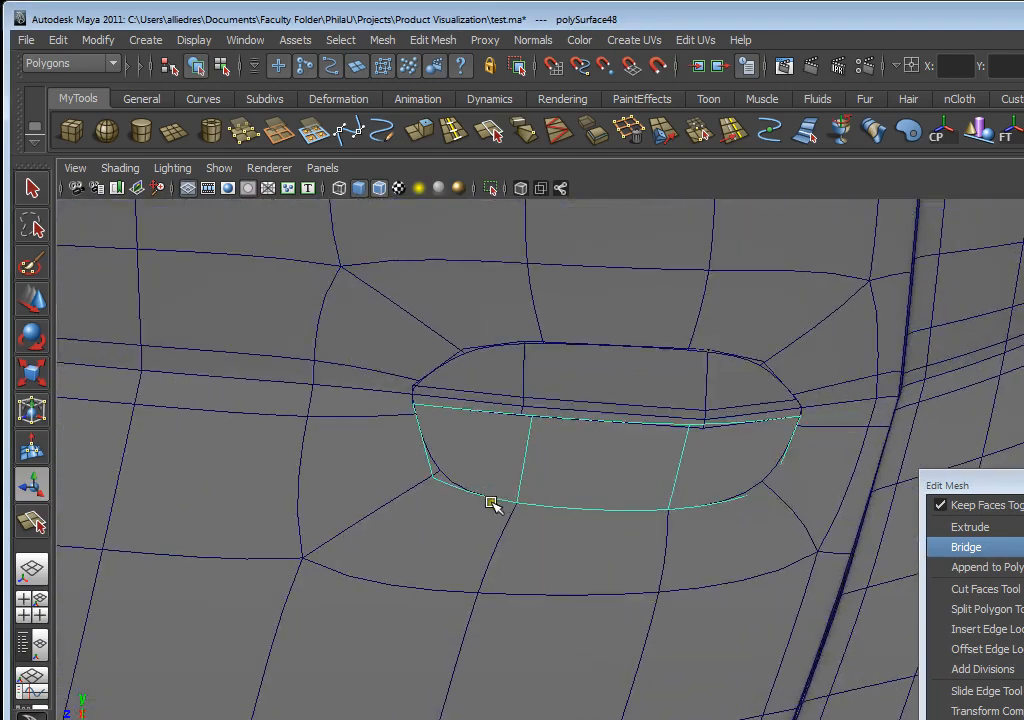
- Move the lower handle piece's two bottom corner vertices inward onto the rim of the door opening
right_drag(448, 503, 414, 496)
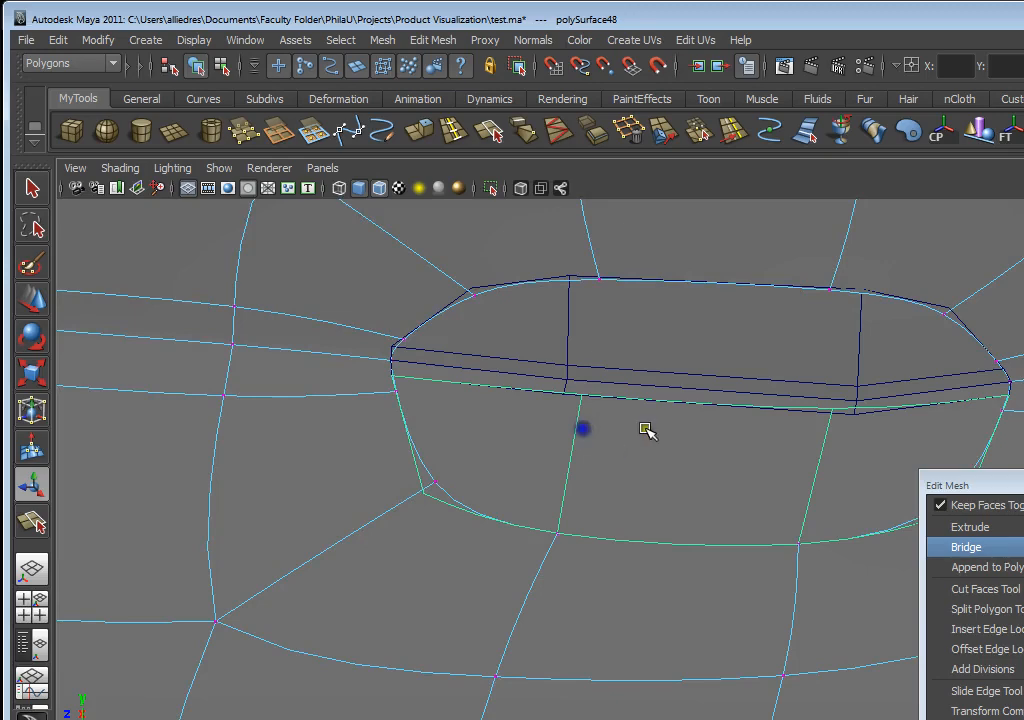
right_drag(645, 430, 690, 313)
click(556, 480)
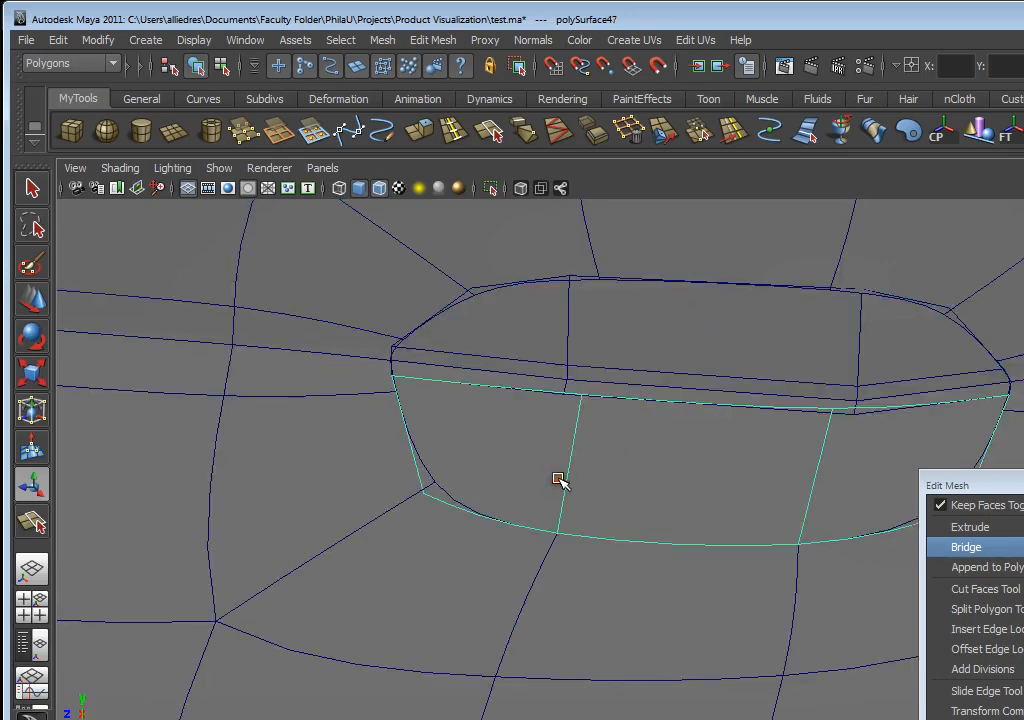
click(556, 480)
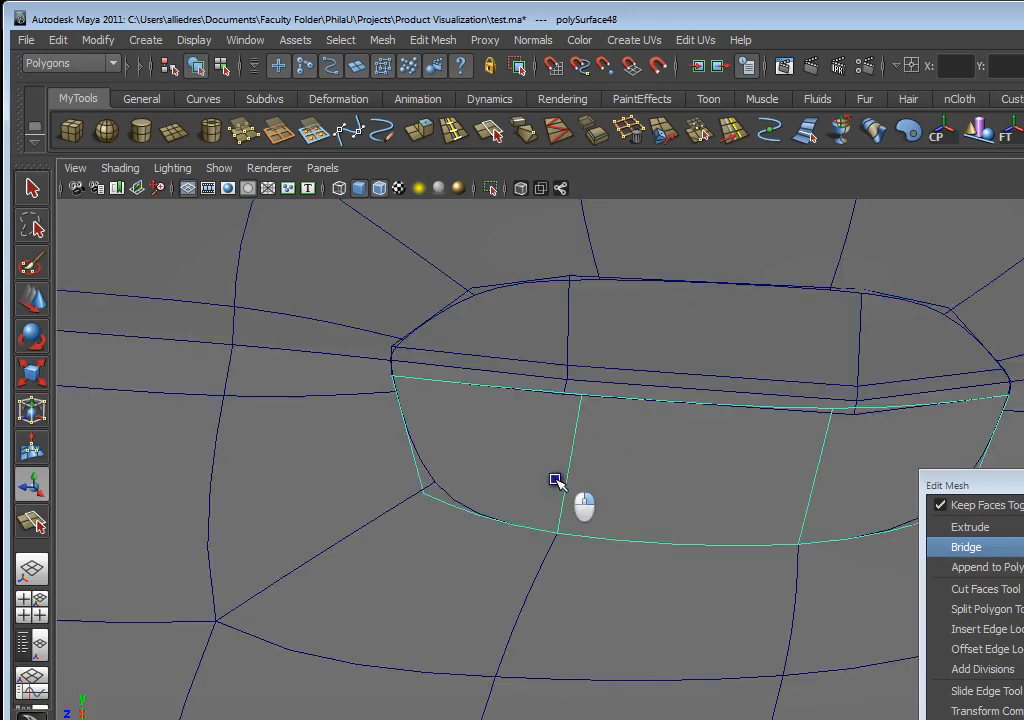
click(418, 497)
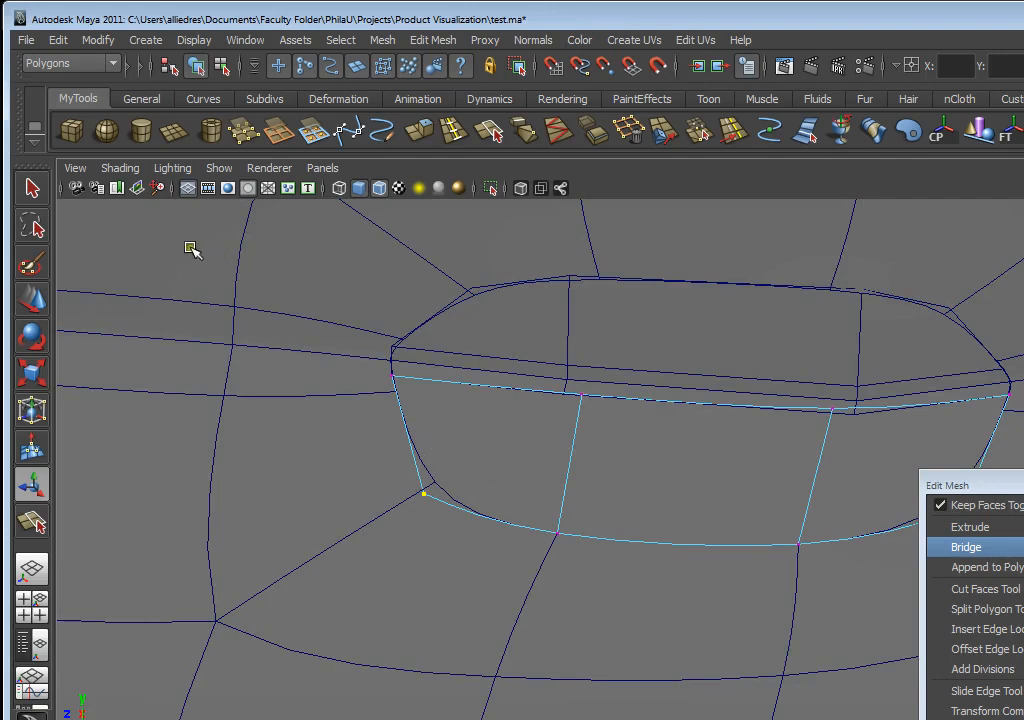
click(33, 310)
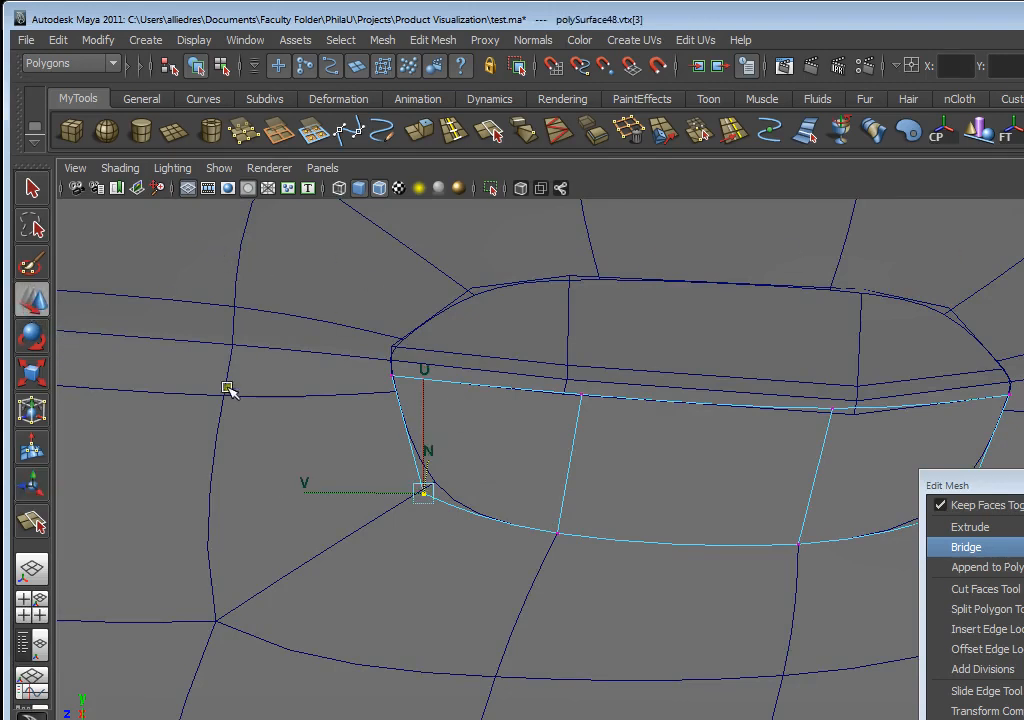
drag(424, 493, 431, 480)
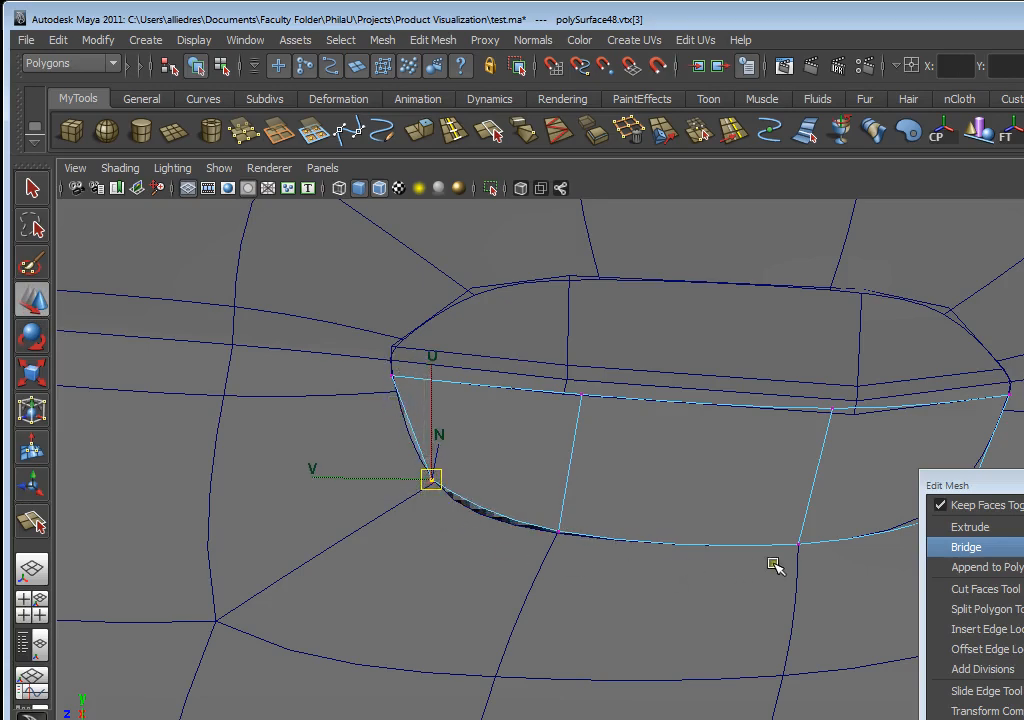
alt+middle_drag(775, 565, 622, 562)
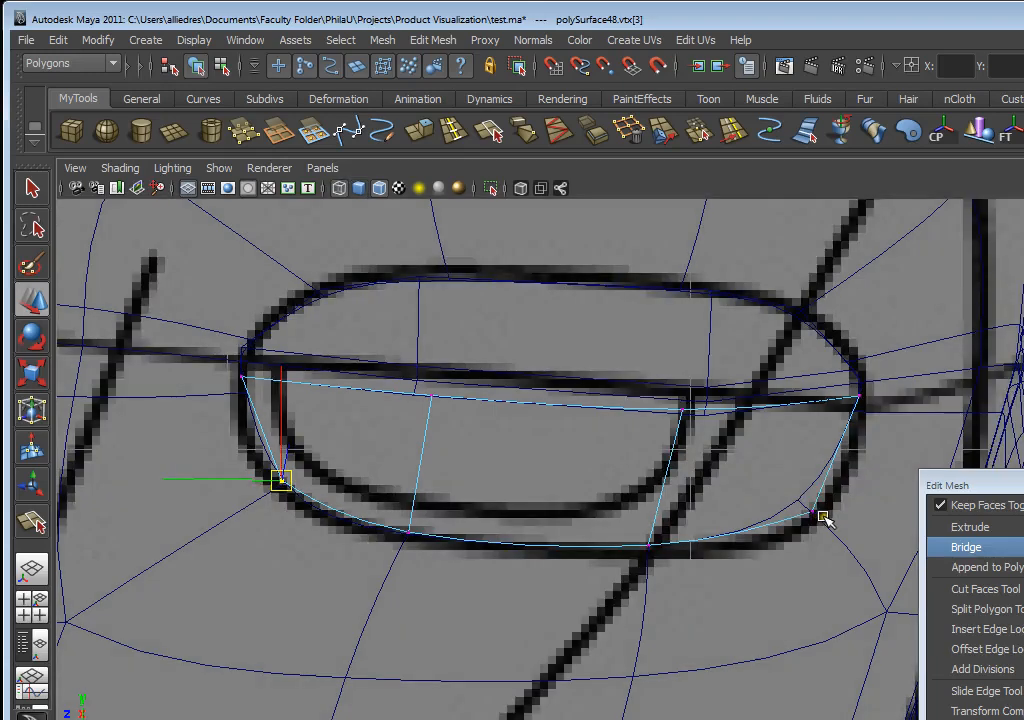
click(791, 493)
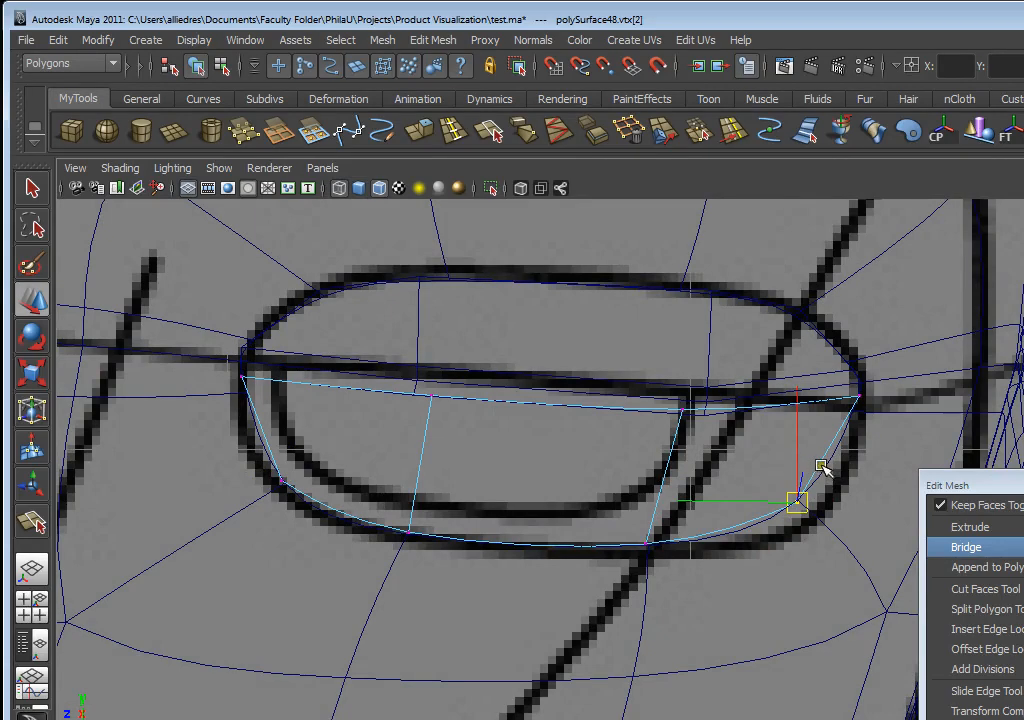
- Show the upper handle piece with smooth mesh preview and move its two top corner vertices onto the opening's rim
key(5)
click(709, 373)
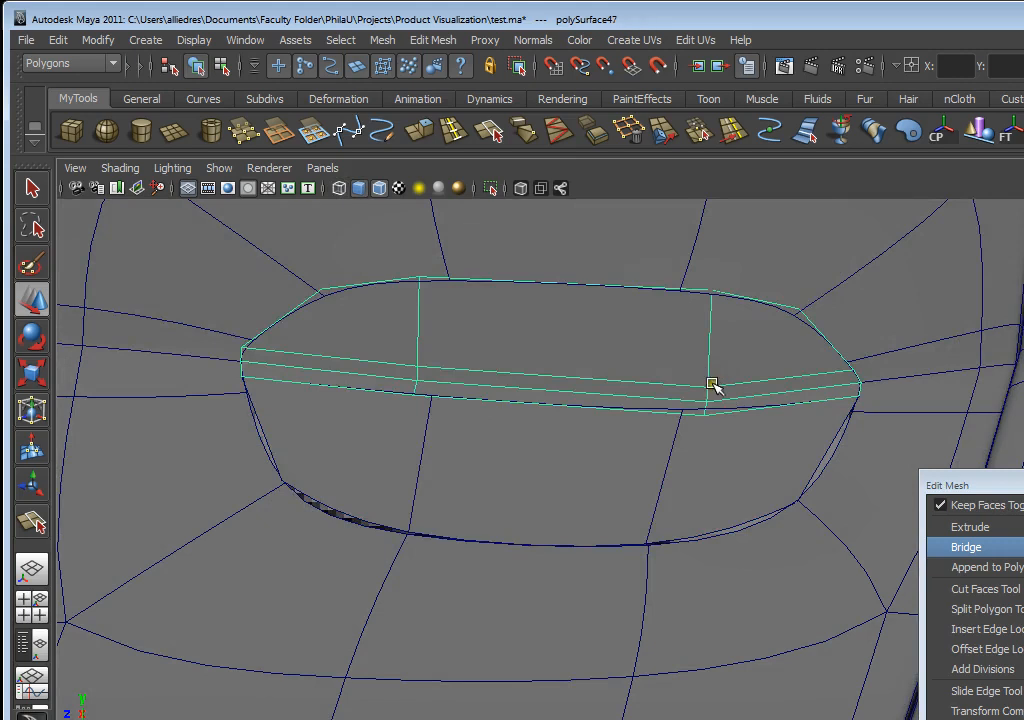
key(3)
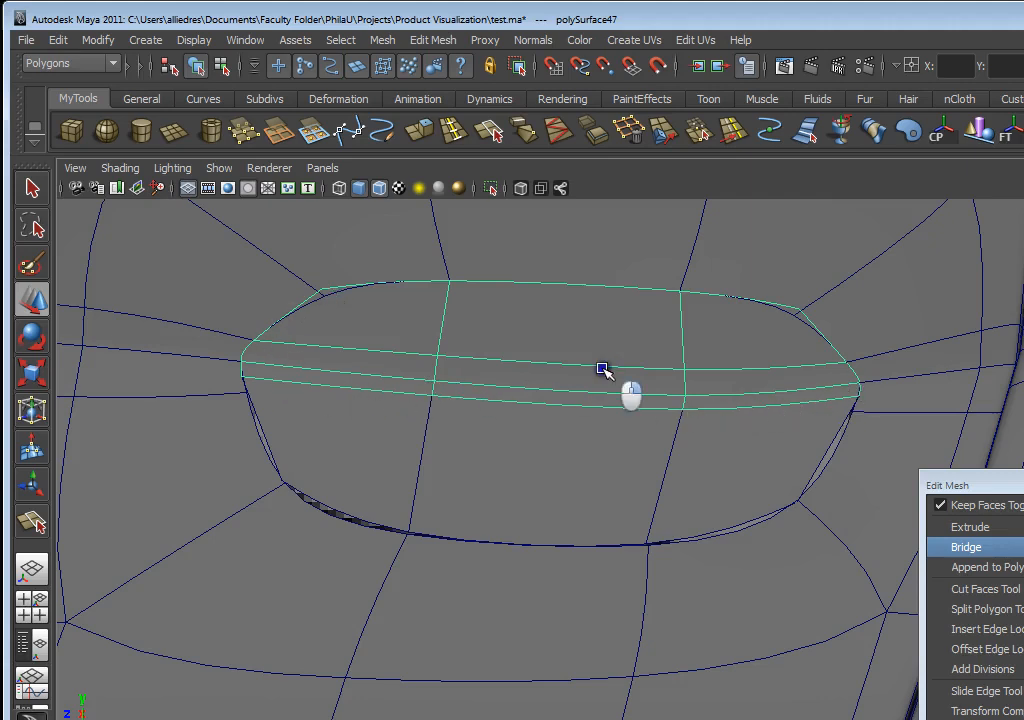
right_drag(602, 369, 544, 366)
mouse_move(308, 277)
mouse_down()
mouse_move(333, 296)
mouse_move(322, 294)
mouse_up()
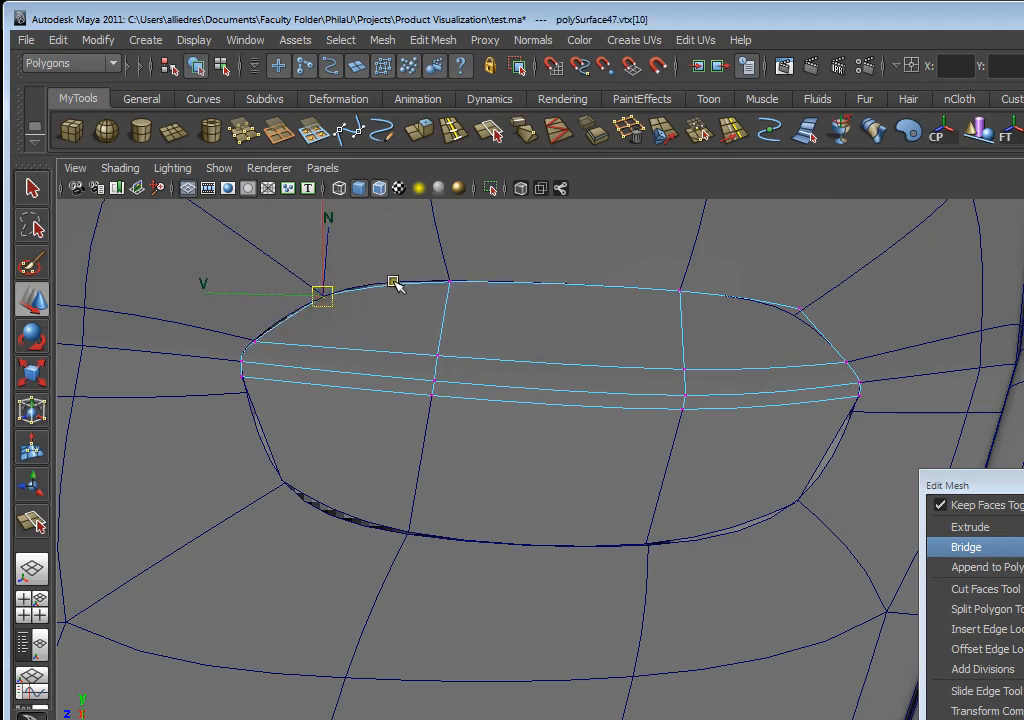
click(803, 309)
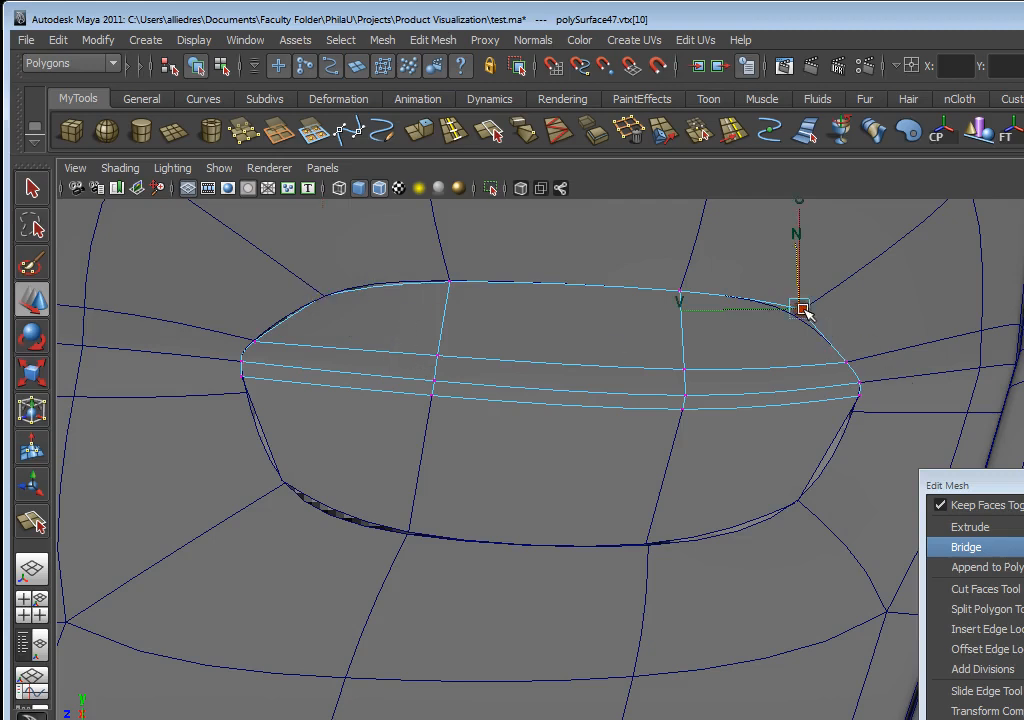
click(798, 314)
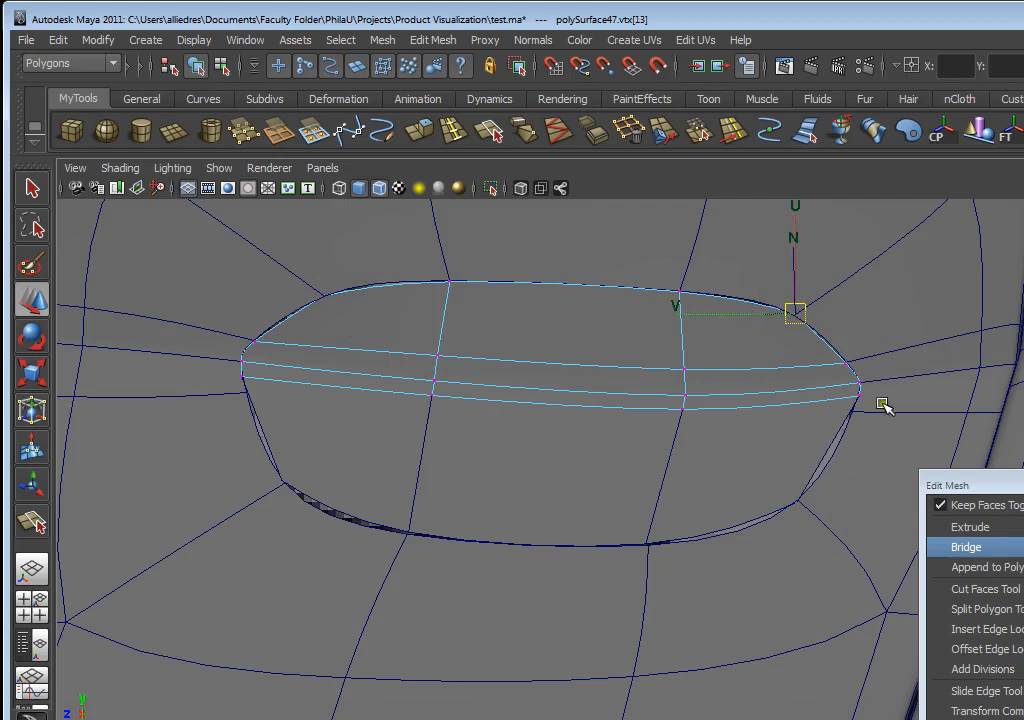
- Insert a lengthwise edge loop across the lower handle piece near the bottom line of the recess in the reference drawing
click(633, 475)
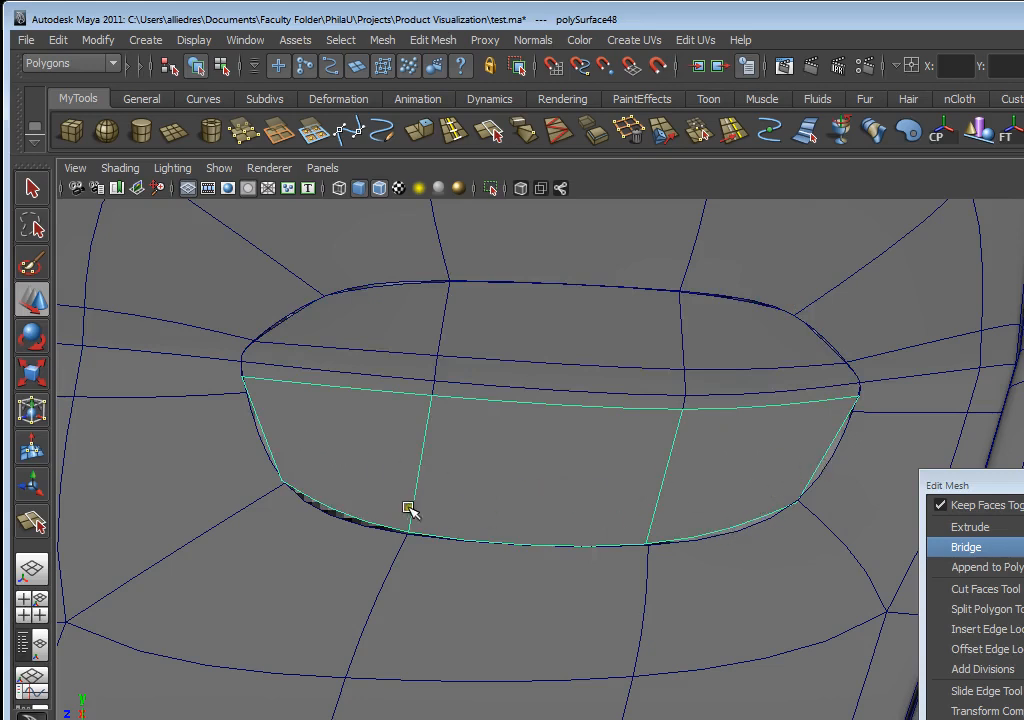
click(456, 138)
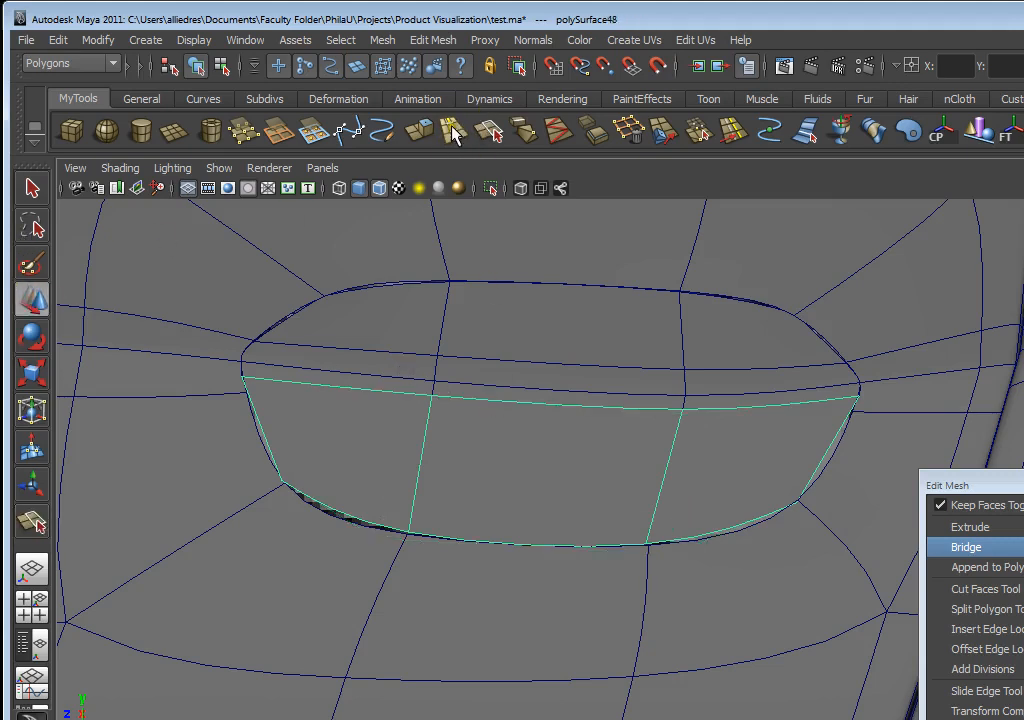
click(455, 133)
drag(388, 466, 410, 475)
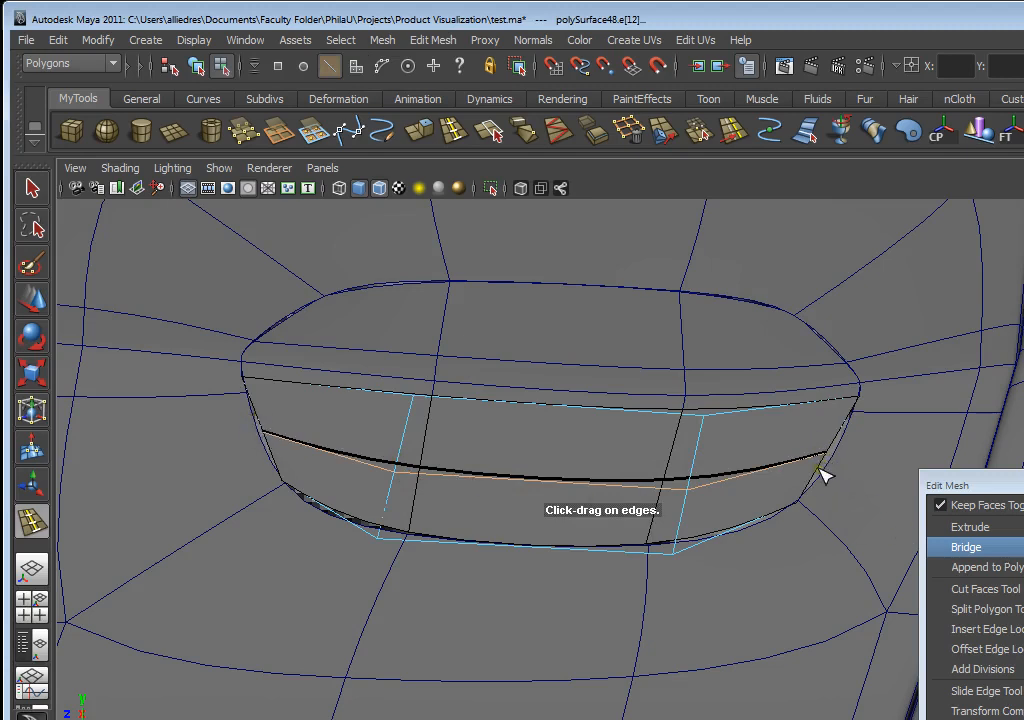
key(ctrl+z)
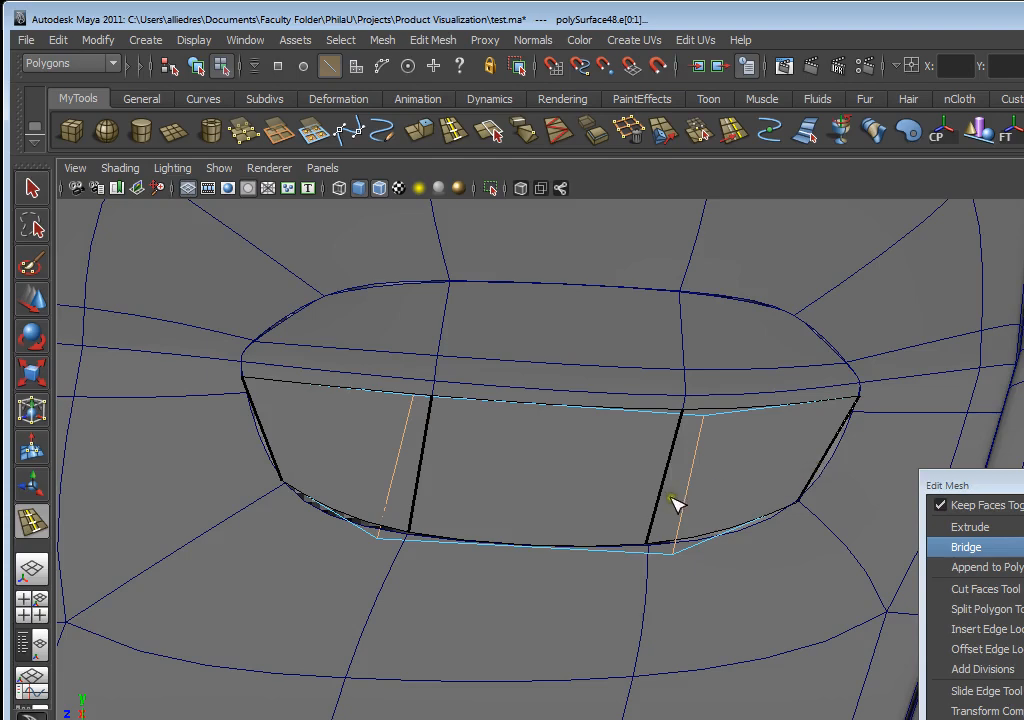
key(4)
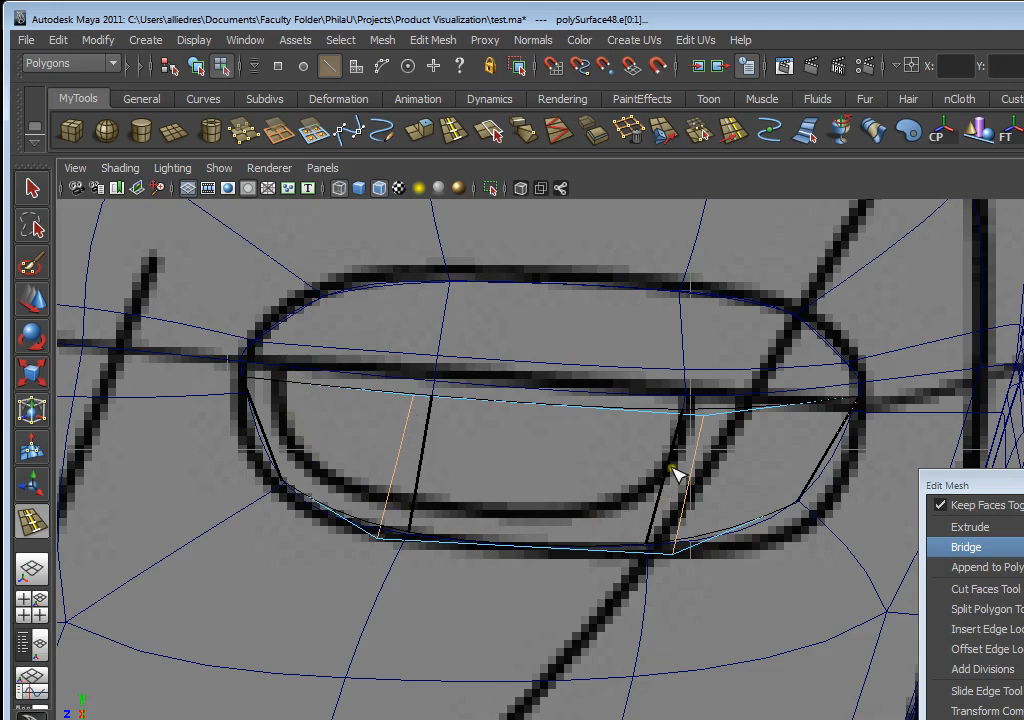
drag(692, 460, 686, 513)
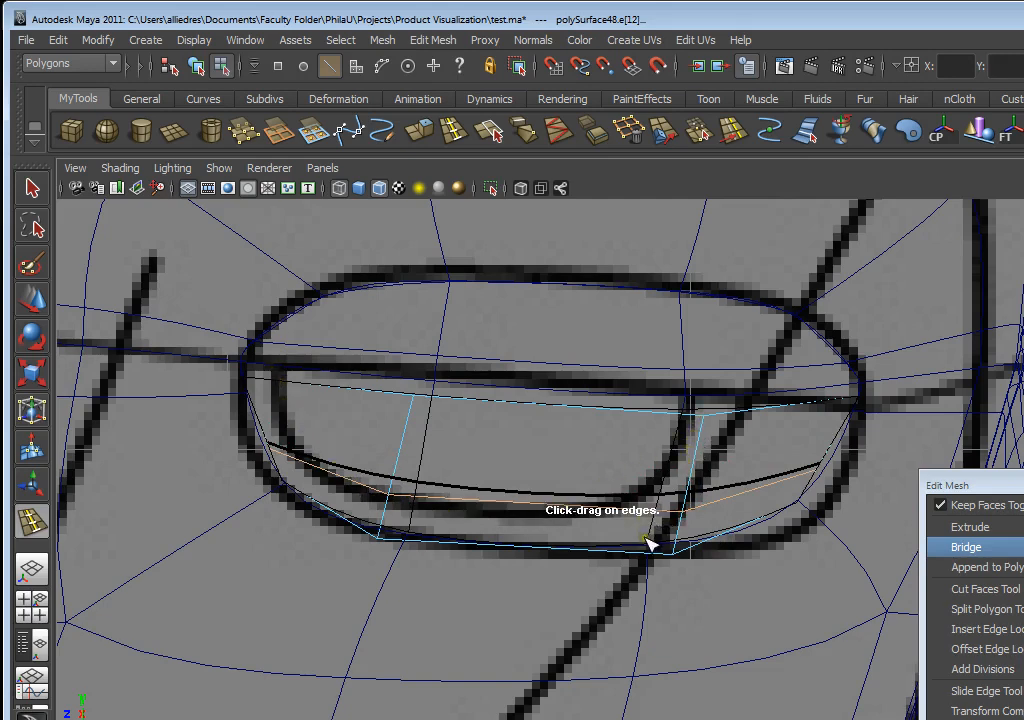
key(5)
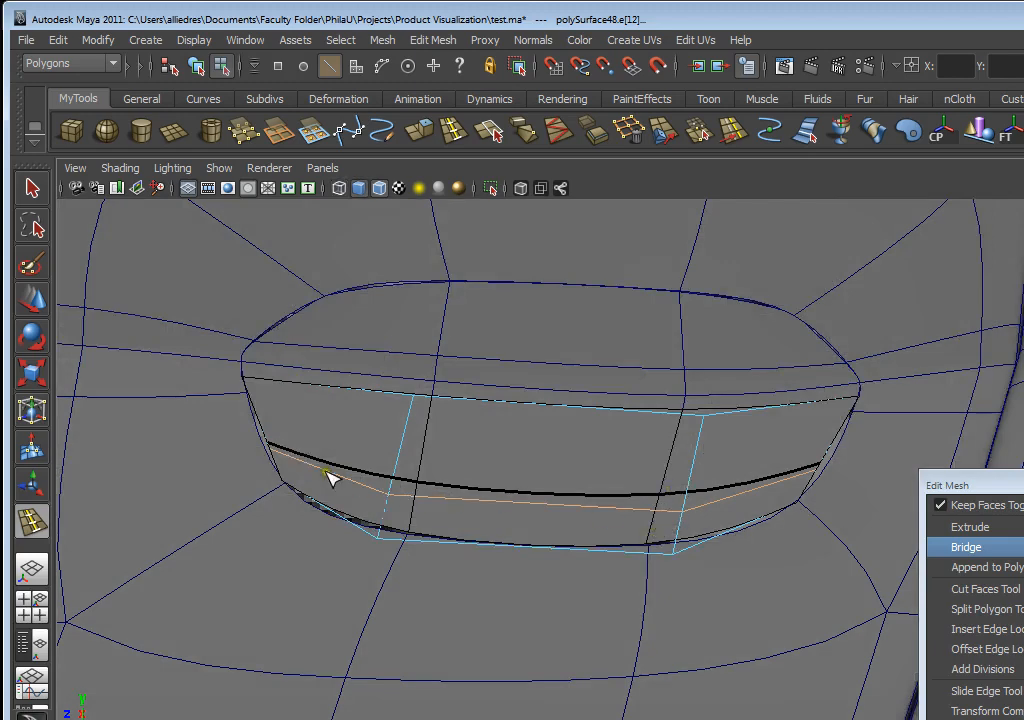
key(6)
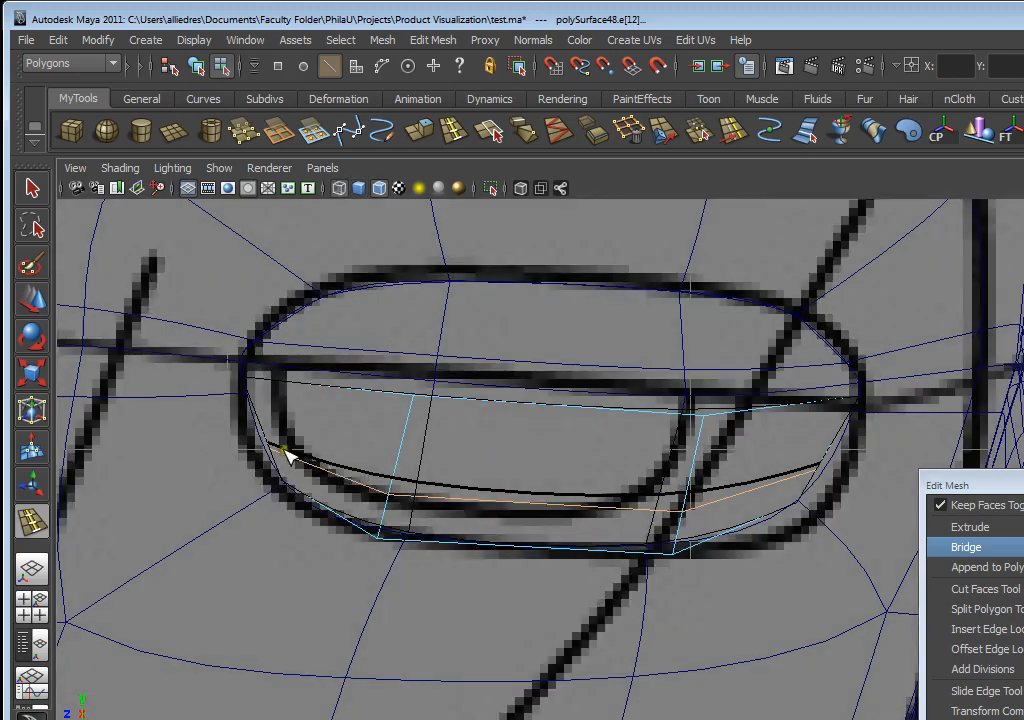
- Insert two crosswise edge loops in the lower handle piece along the front and rear ends of the drawn recess
click(287, 455)
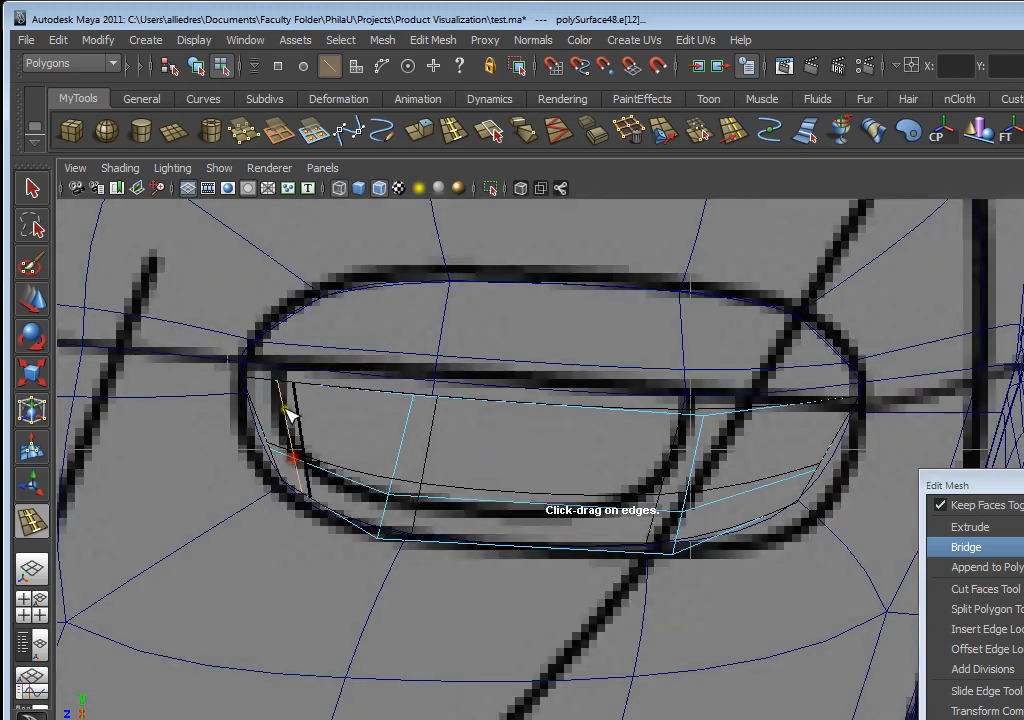
drag(285, 409, 284, 388)
drag(701, 446, 703, 424)
drag(686, 502, 675, 462)
click(670, 462)
click(653, 510)
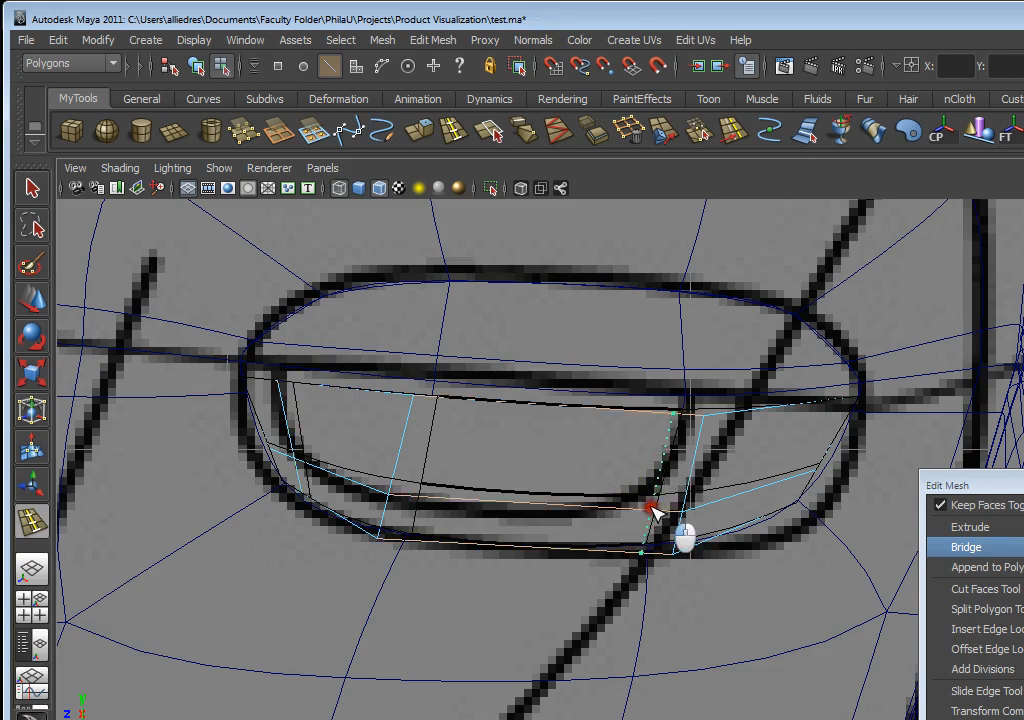
key(Return)
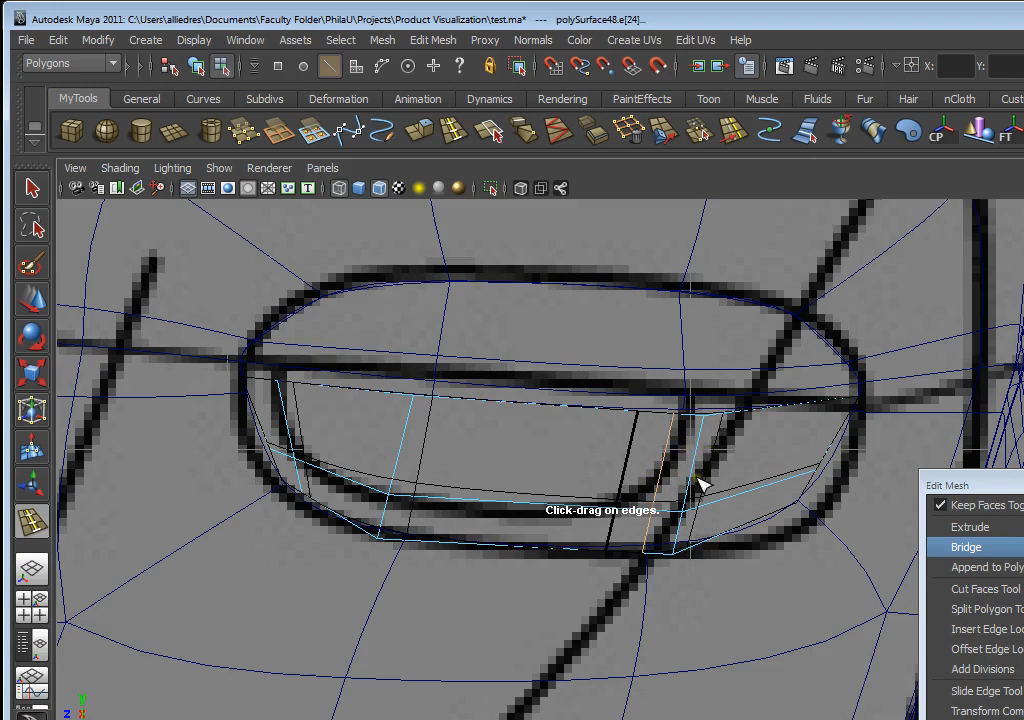
key(q)
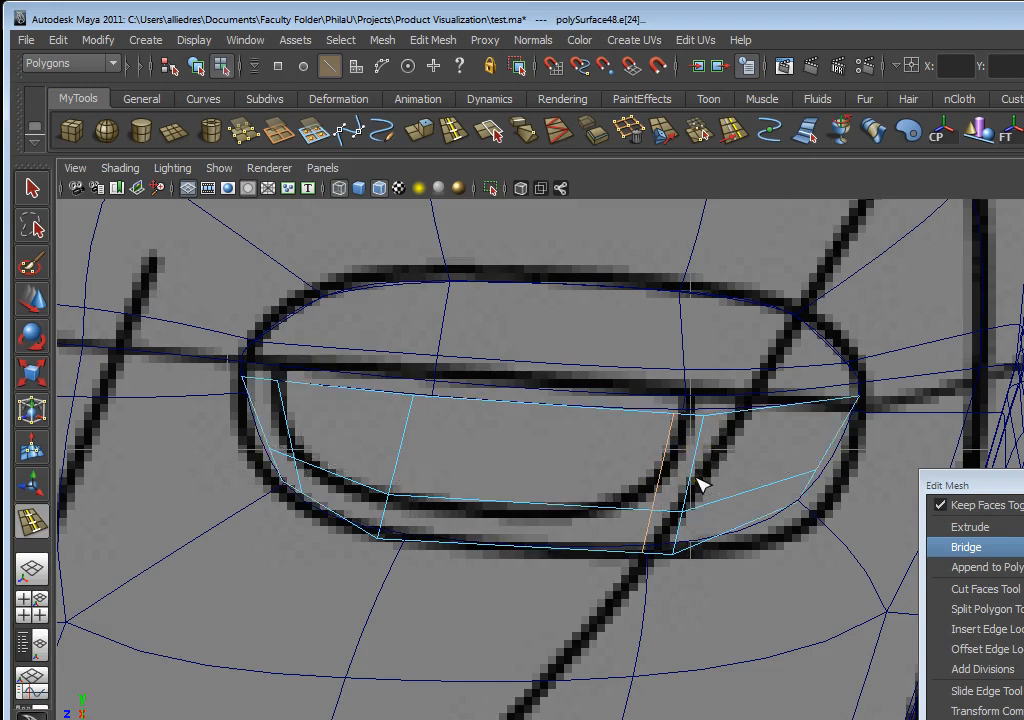
- Show the lower handle piece shaded with smooth mesh preview
click(36, 312)
drag(688, 520, 743, 470)
key(Return)
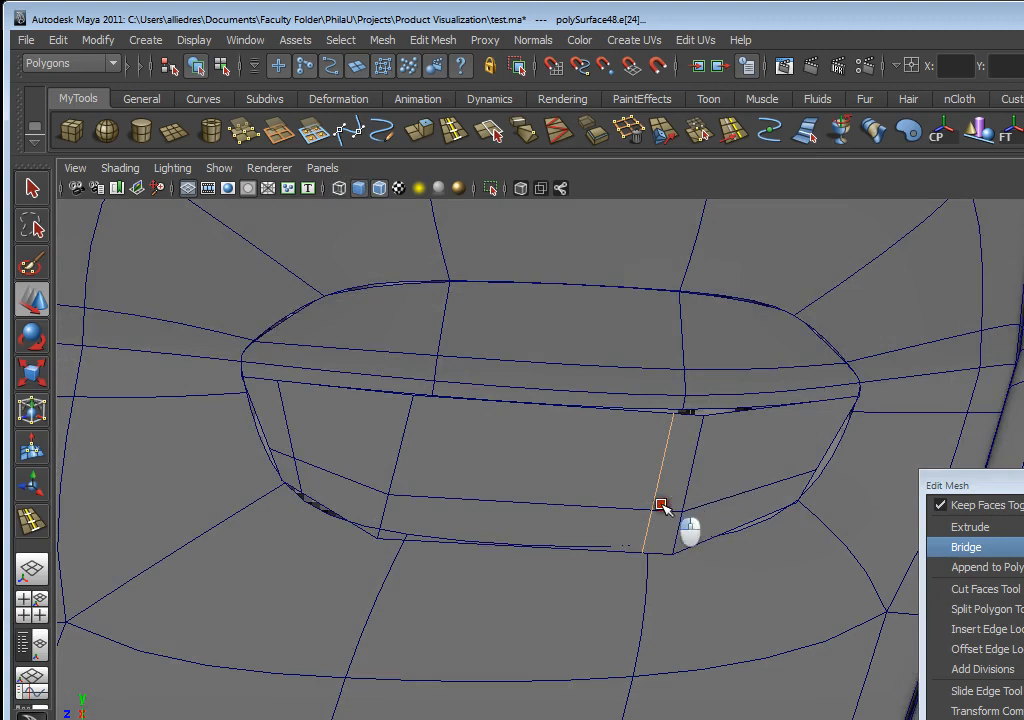
click(698, 485)
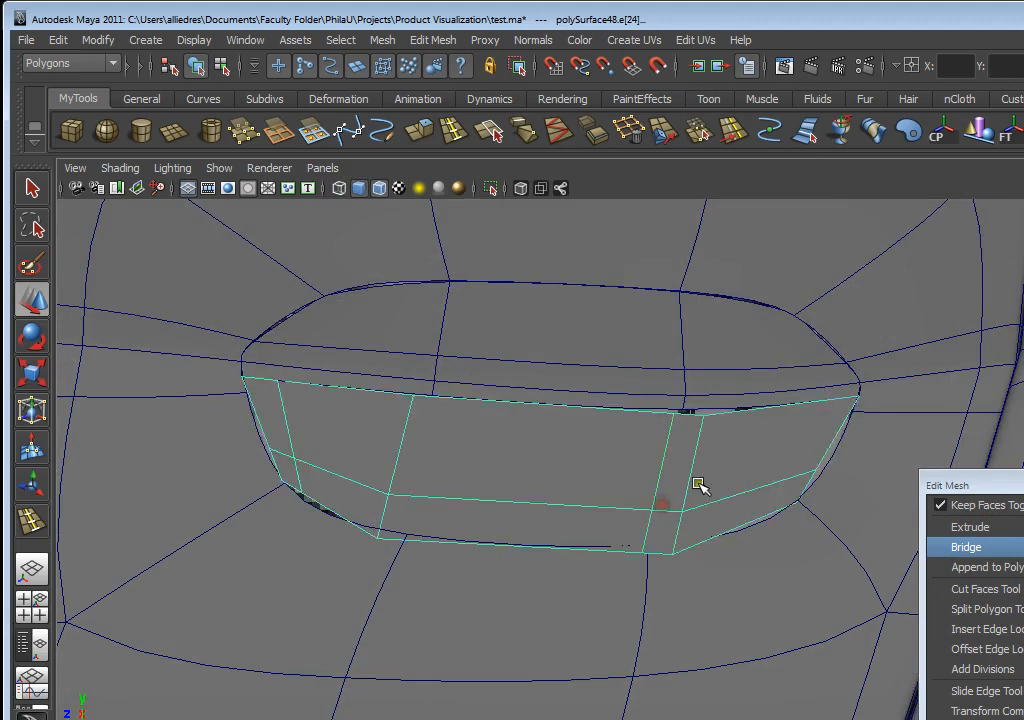
key(3)
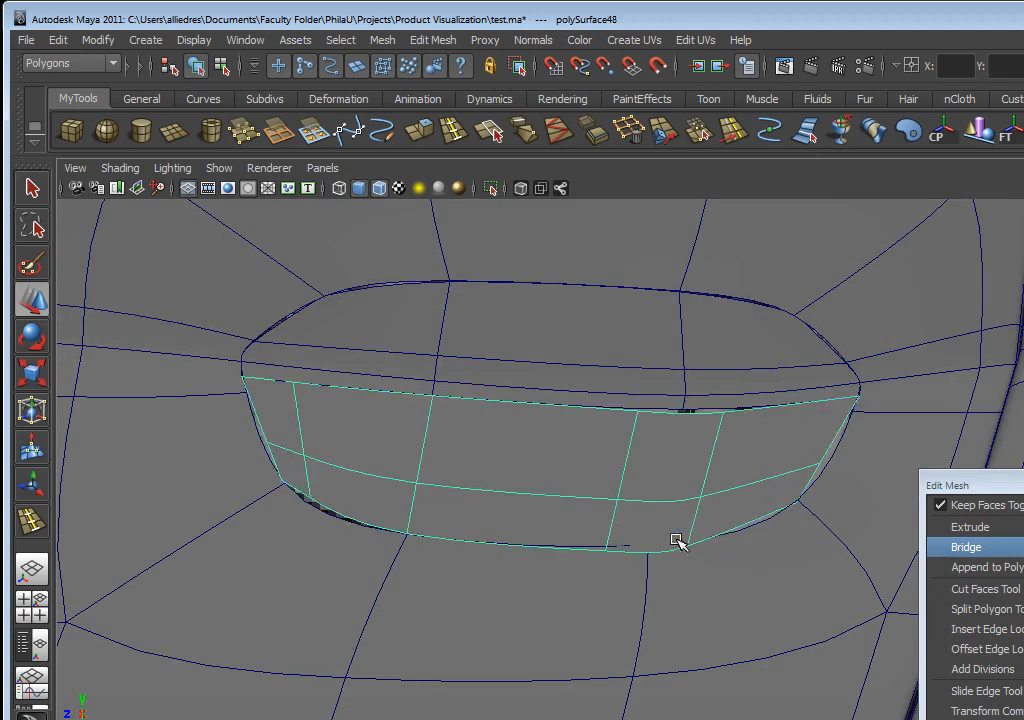
- Move the lower handle piece's rear-end vertex outward and its two rear bottom vertices up onto the door opening's rim
right_drag(746, 479, 687, 474)
click(828, 467)
drag(818, 469, 778, 473)
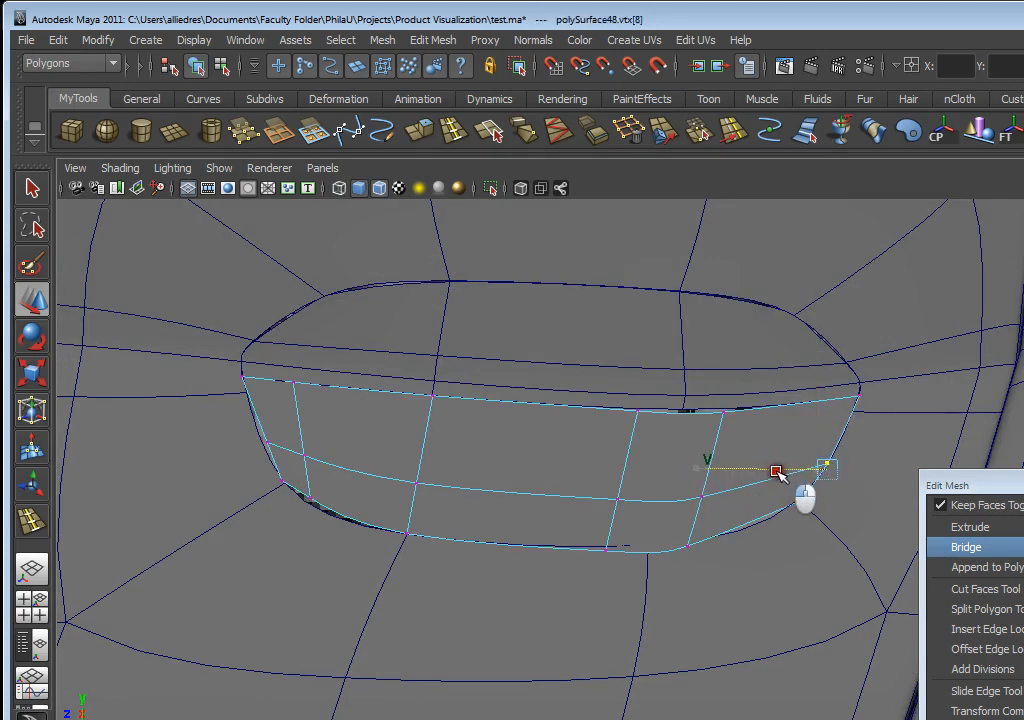
click(670, 538)
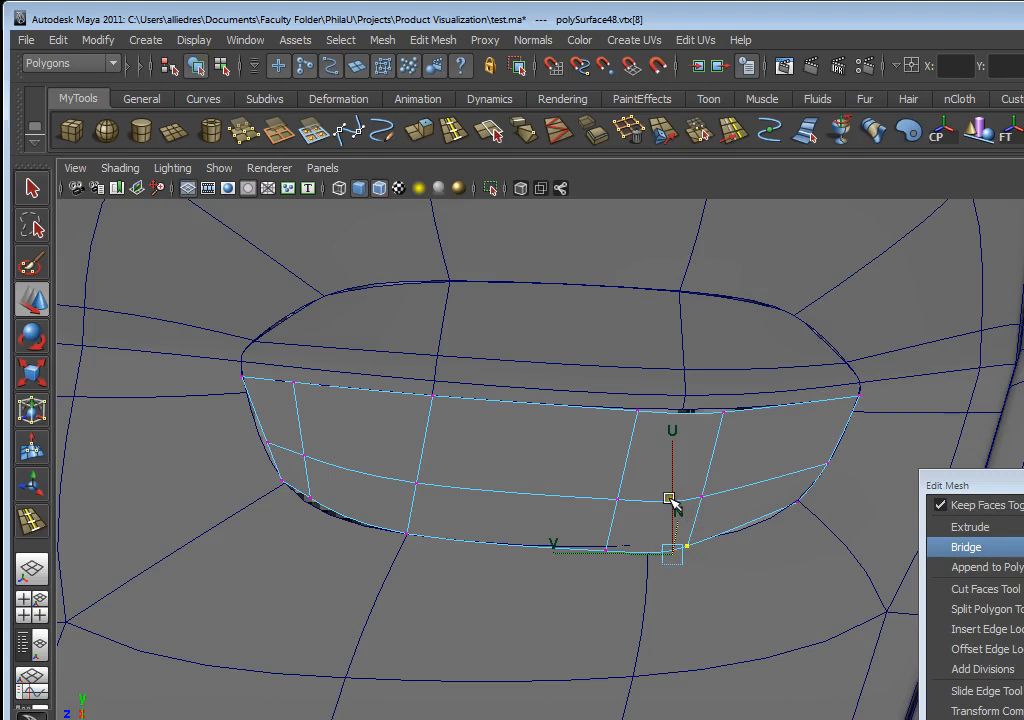
mouse_move(676, 492)
mouse_down()
mouse_move(679, 475)
mouse_move(677, 496)
mouse_up()
drag(589, 574, 643, 477)
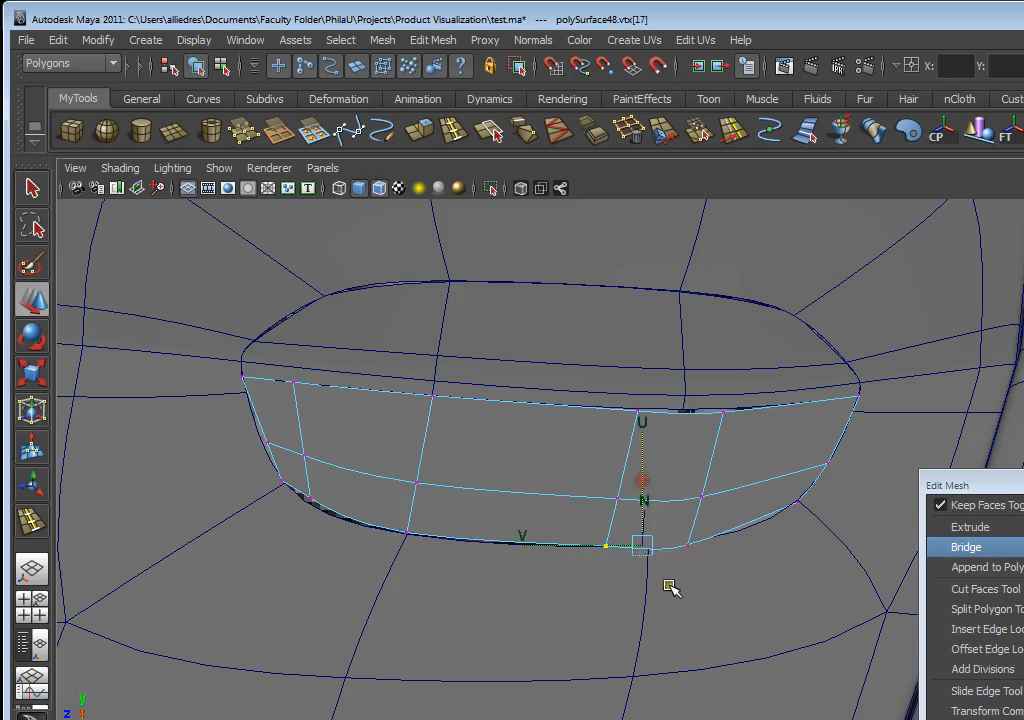
drag(670, 590, 676, 489)
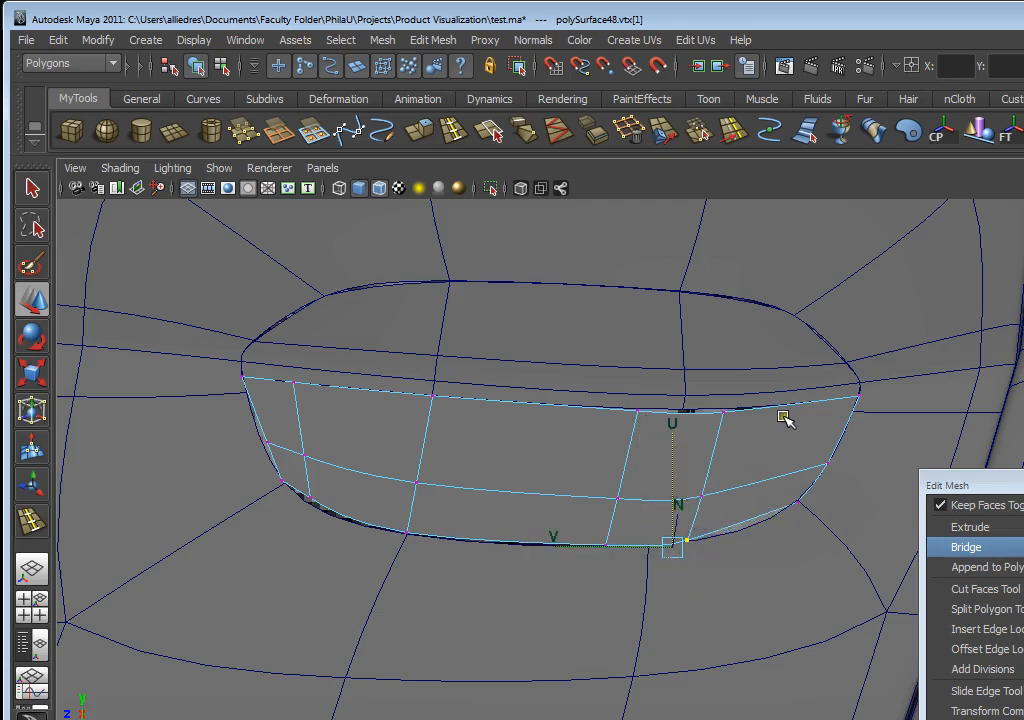
- Move the two rear top-edge vertices of the lower handle piece up to meet the upper piece's bottom edge
click(722, 410)
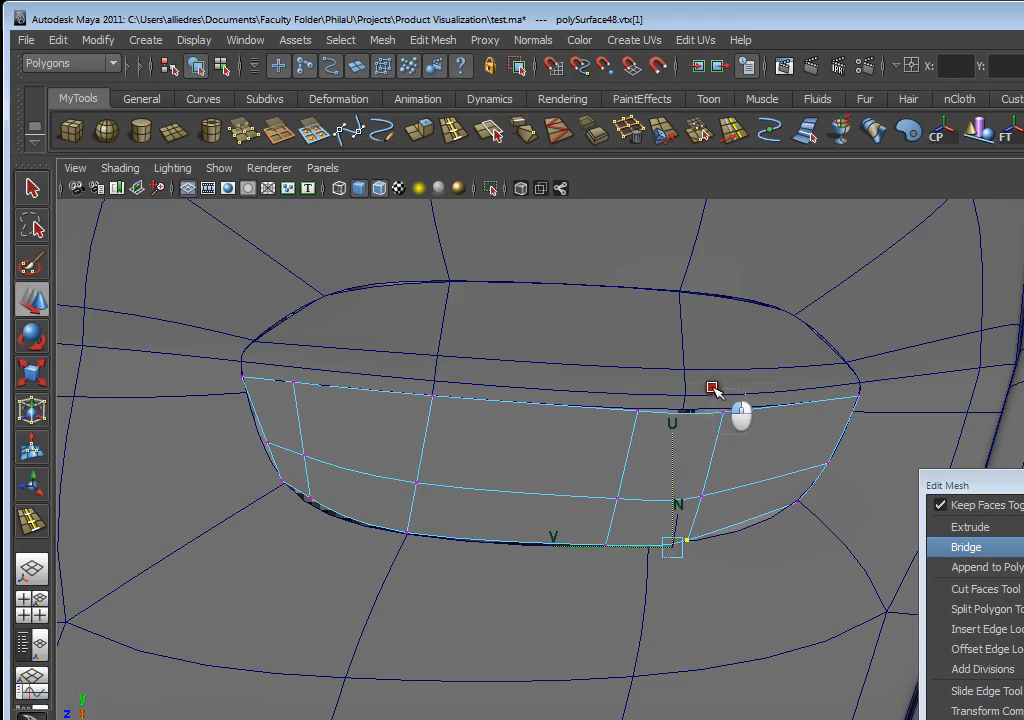
drag(705, 340, 650, 390)
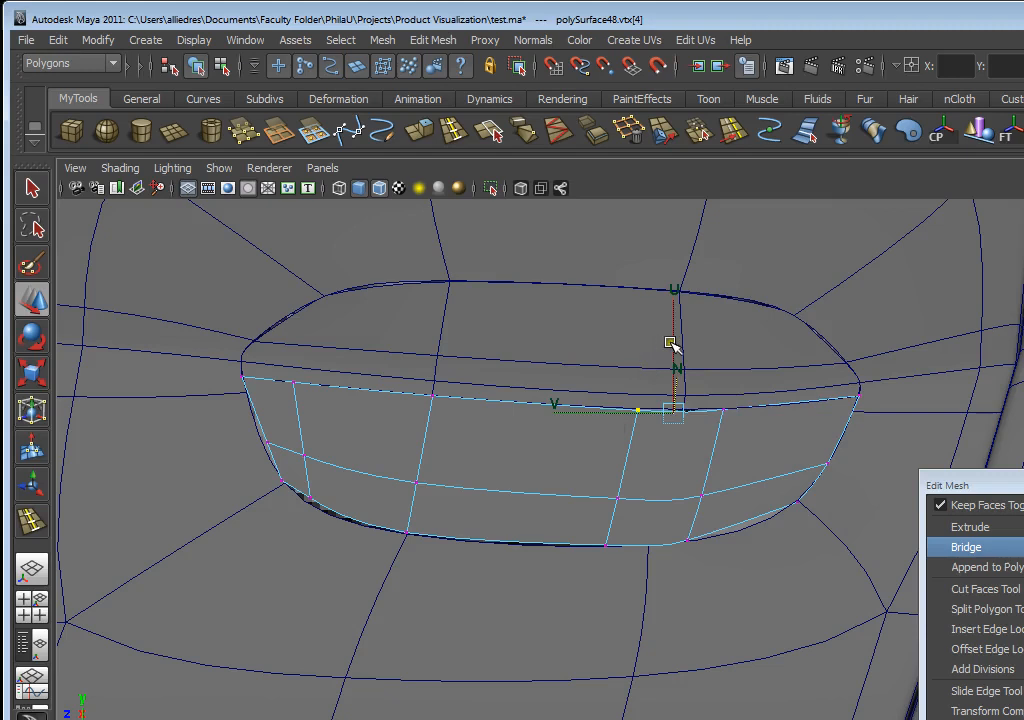
click(672, 343)
- Move the lower handle piece's front-end and front bottom vertices outward onto the opening's rim and readjust the bottom vertex near the recess's rear
click(268, 445)
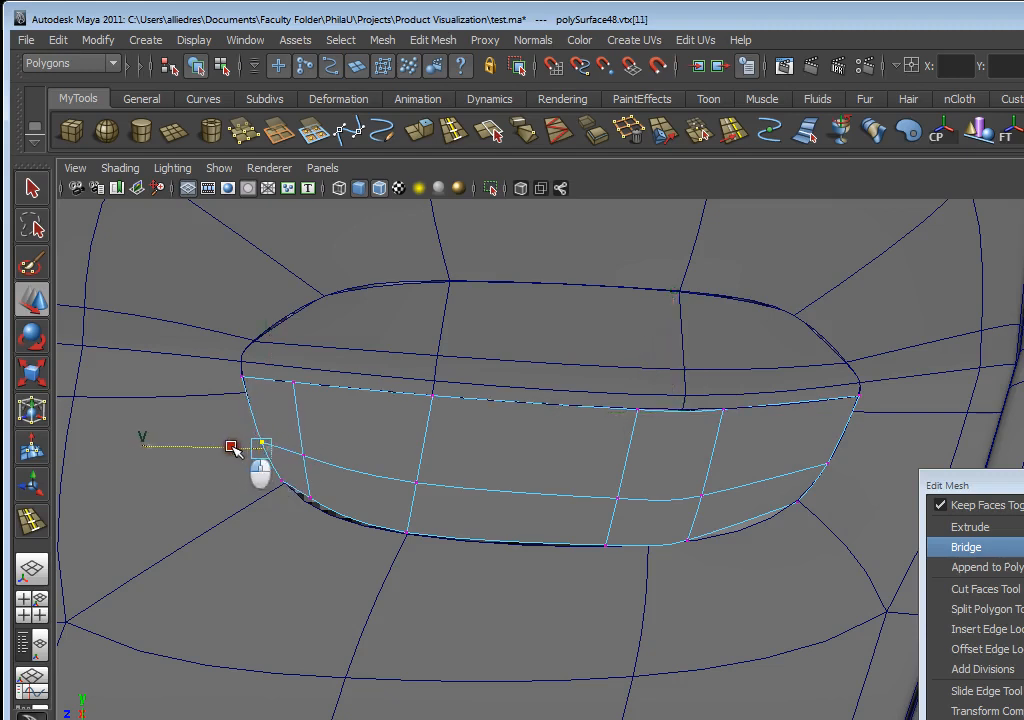
click(326, 519)
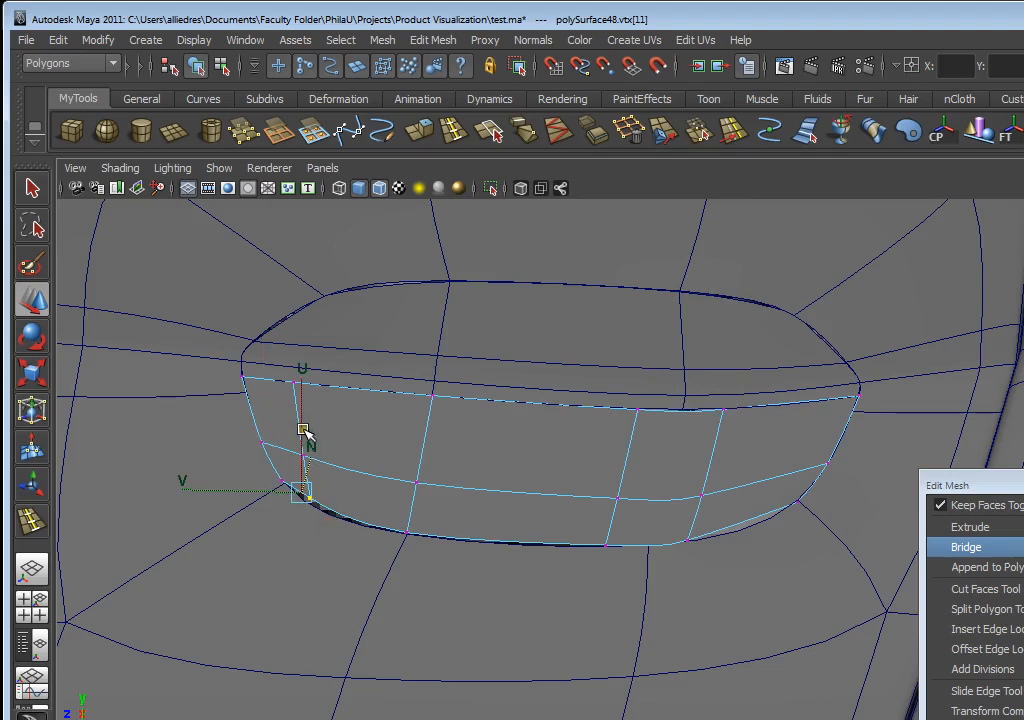
drag(305, 437, 306, 440)
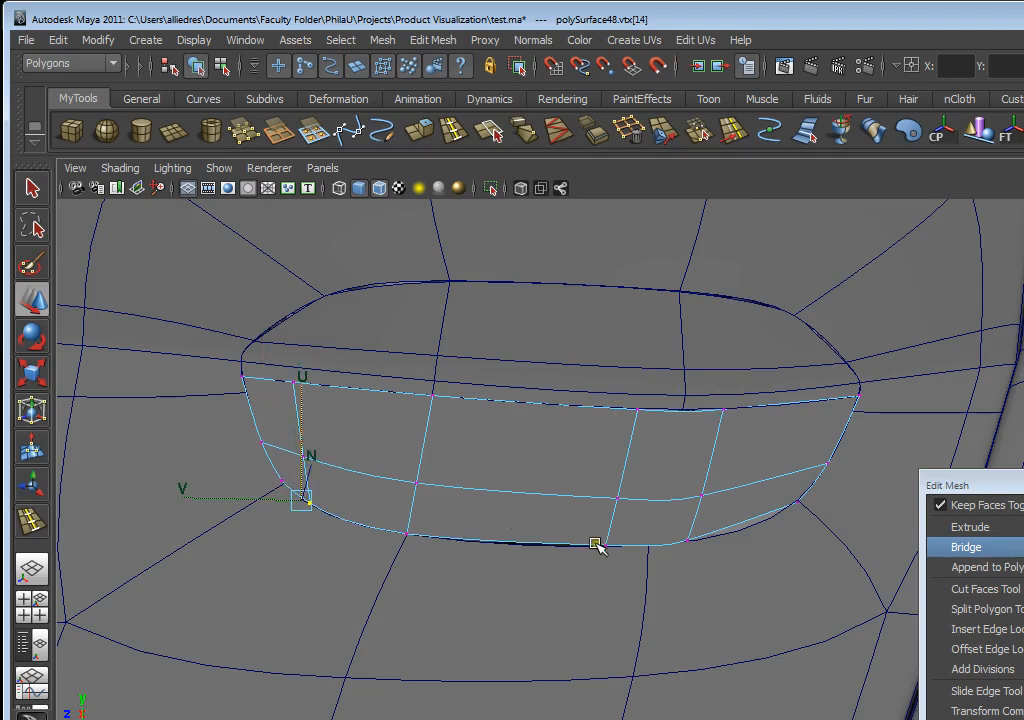
drag(577, 572, 578, 570)
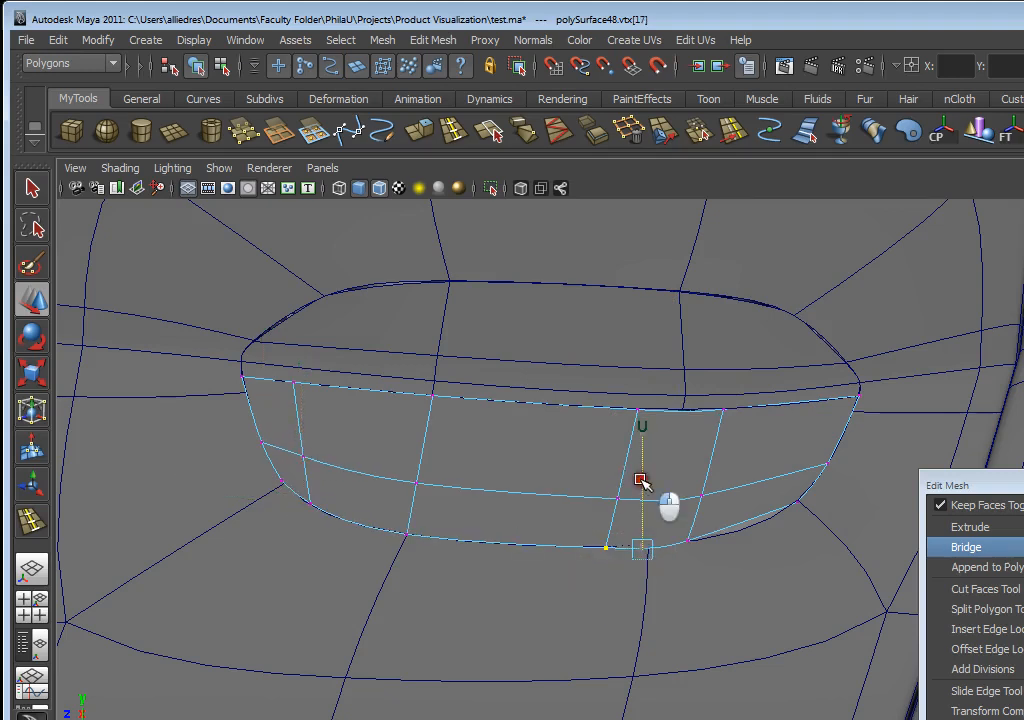
drag(641, 480, 641, 479)
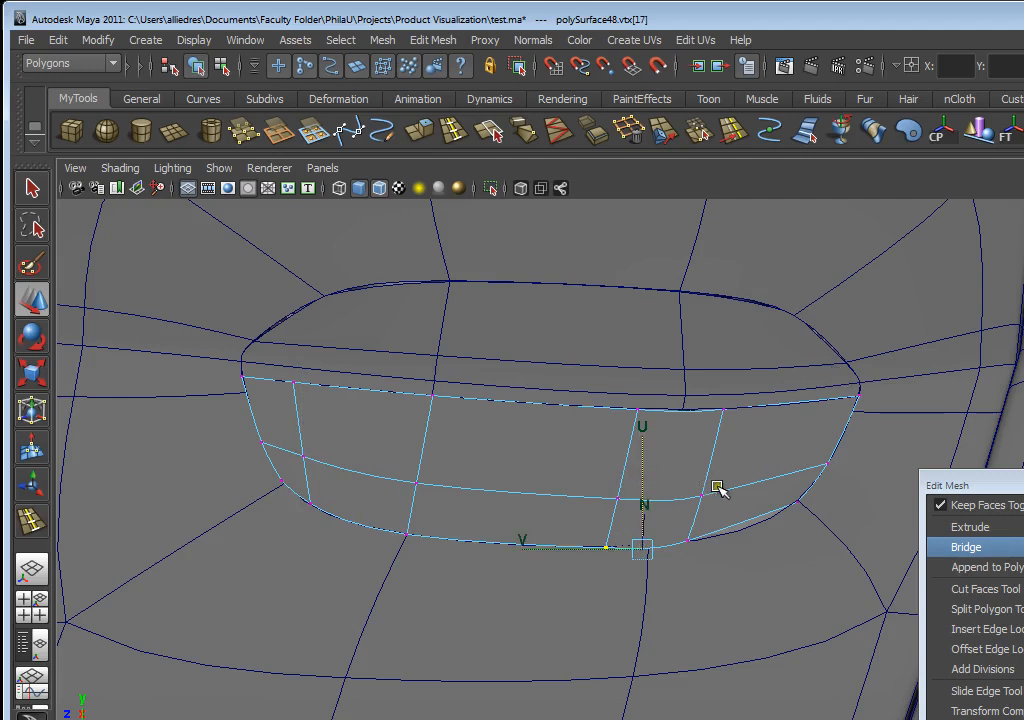
- Insert a crosswise edge loop near the lower handle piece's rear end and move its bottom vertex down onto the opening's rim
click(458, 138)
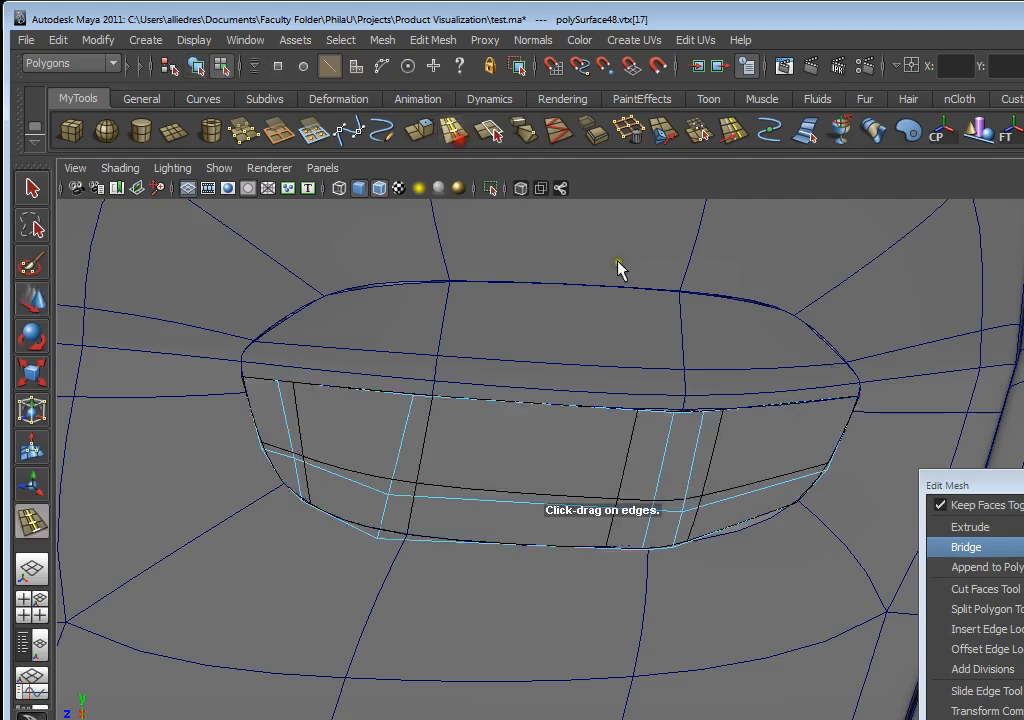
drag(761, 485, 784, 553)
click(32, 300)
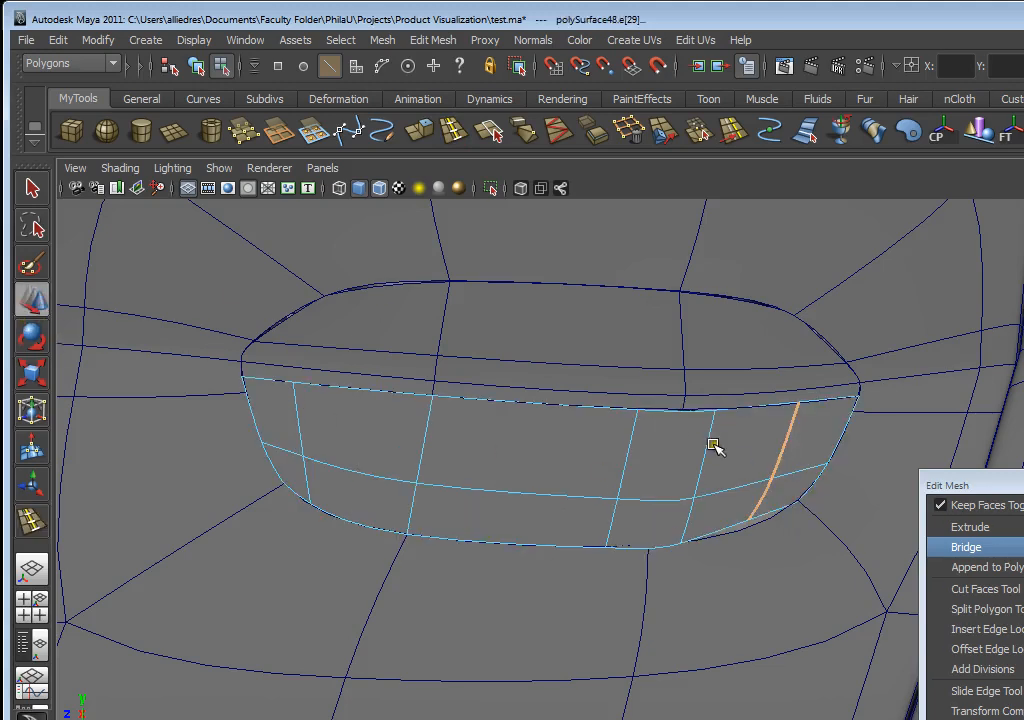
key(F9)
drag(736, 503, 768, 541)
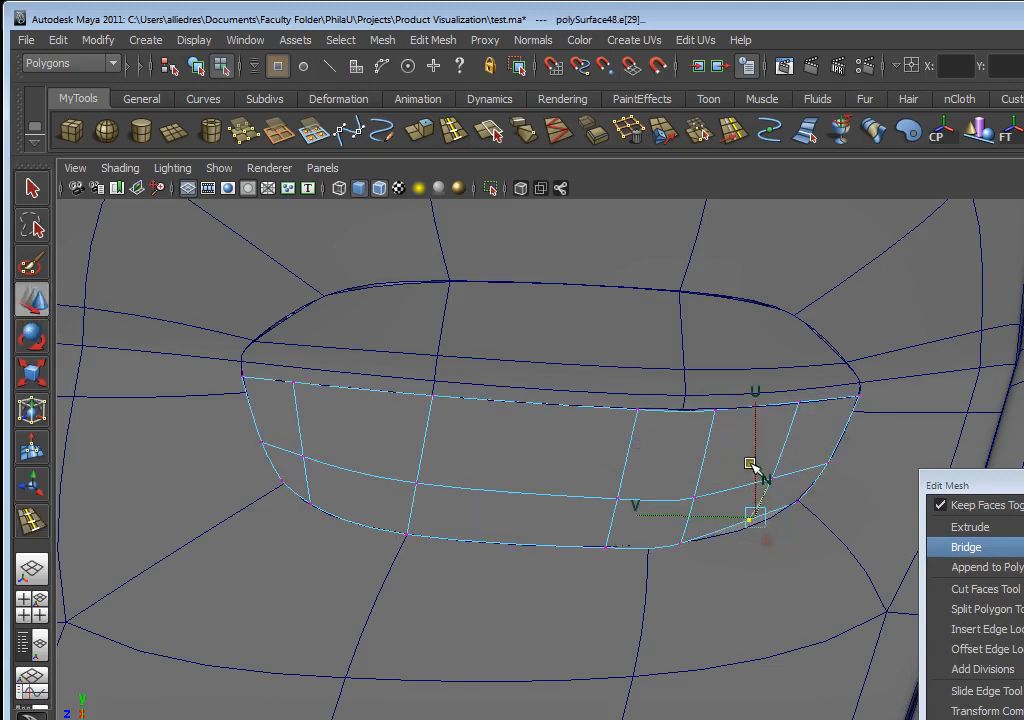
drag(755, 468, 760, 462)
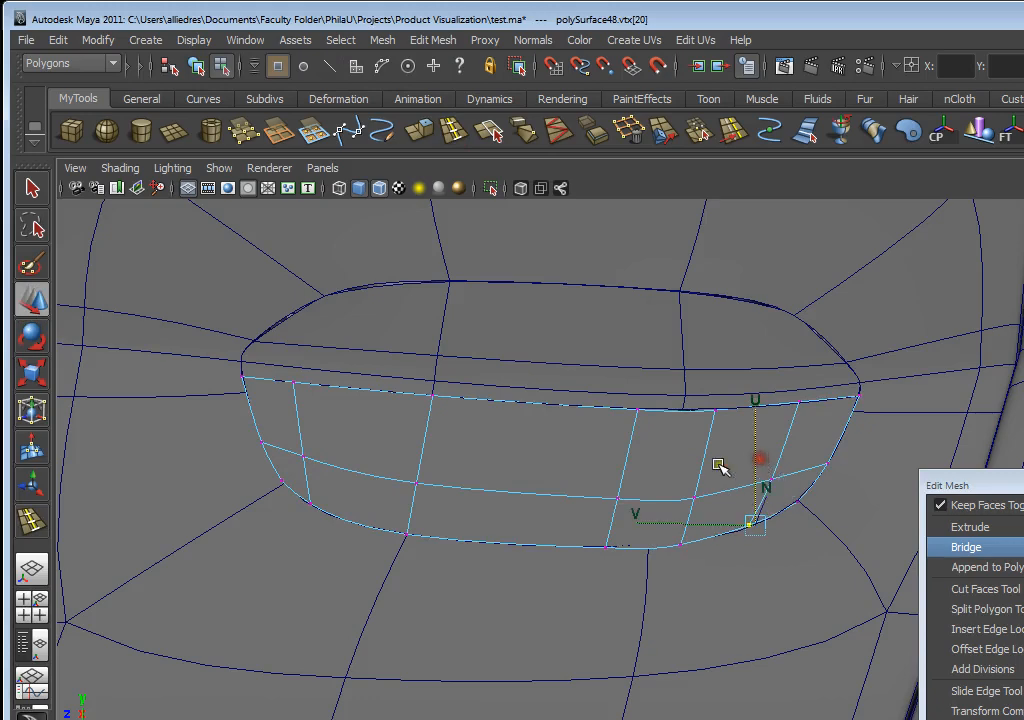
- Try to slide the crosswise edge loop at the drawn recess's rear end toward the neighbouring loop, and turn off smooth preview
key(F8)
click(822, 376)
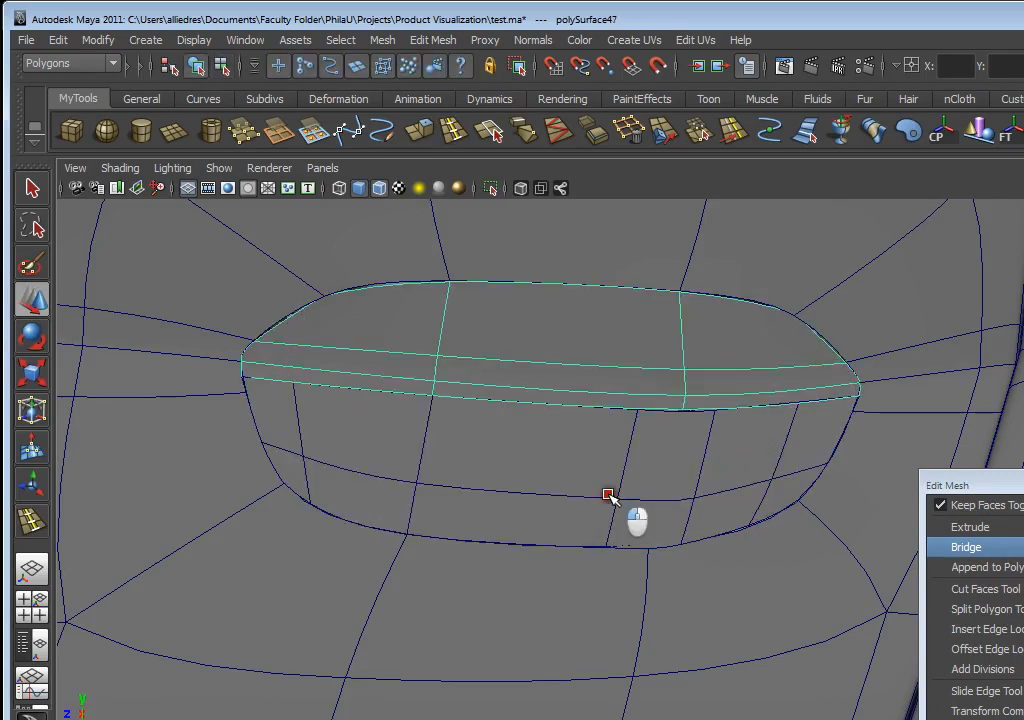
click(727, 488)
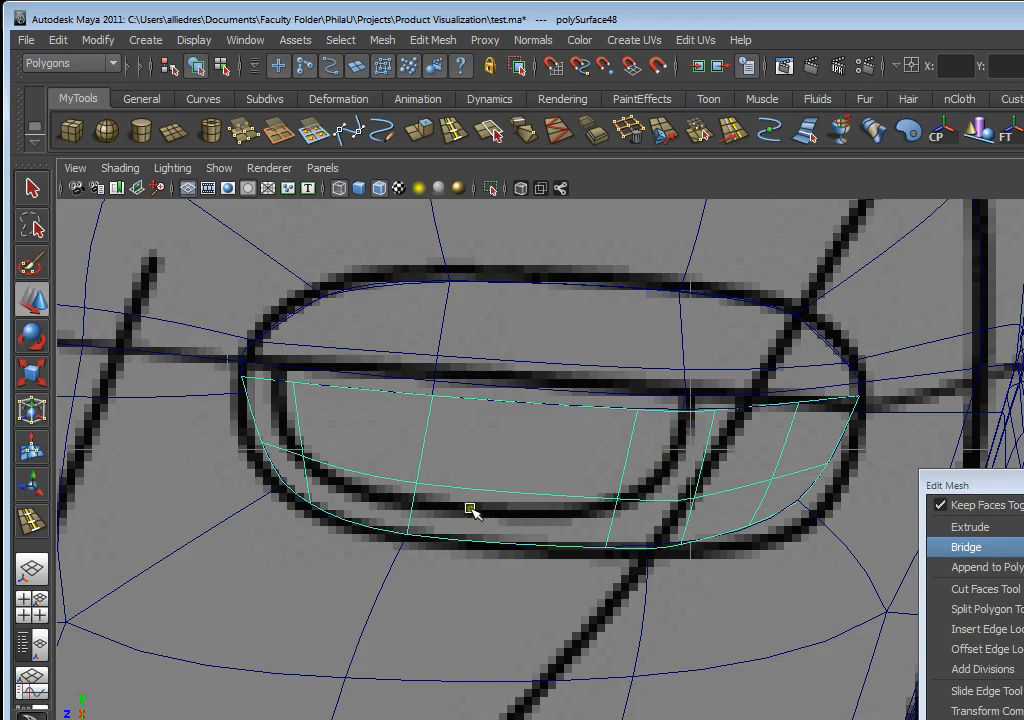
click(615, 418)
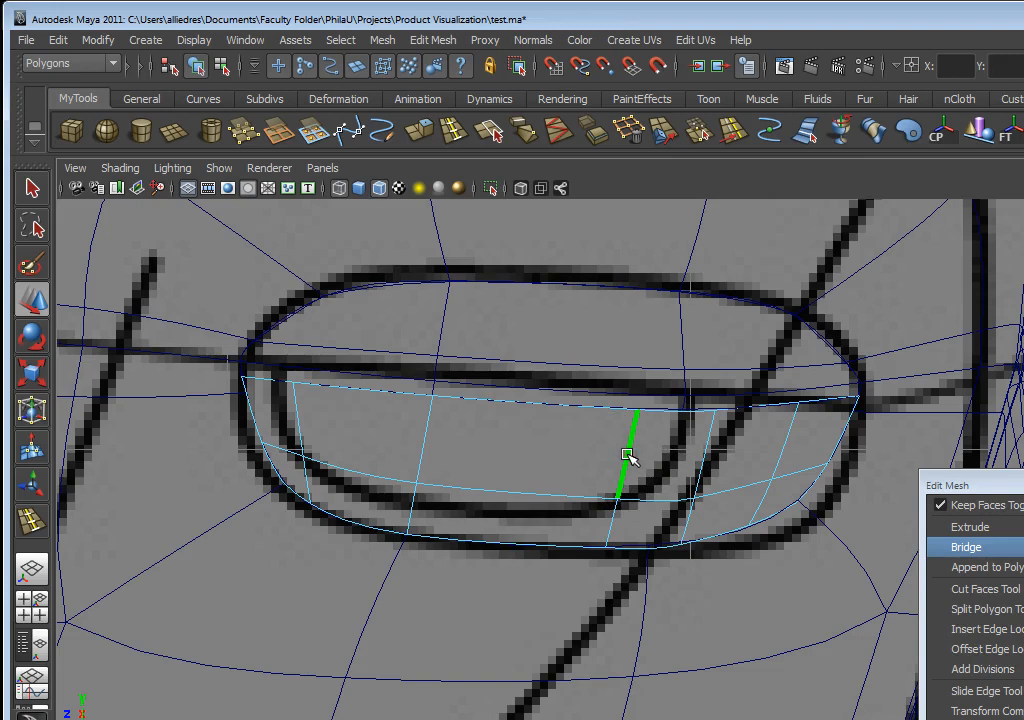
click(626, 455)
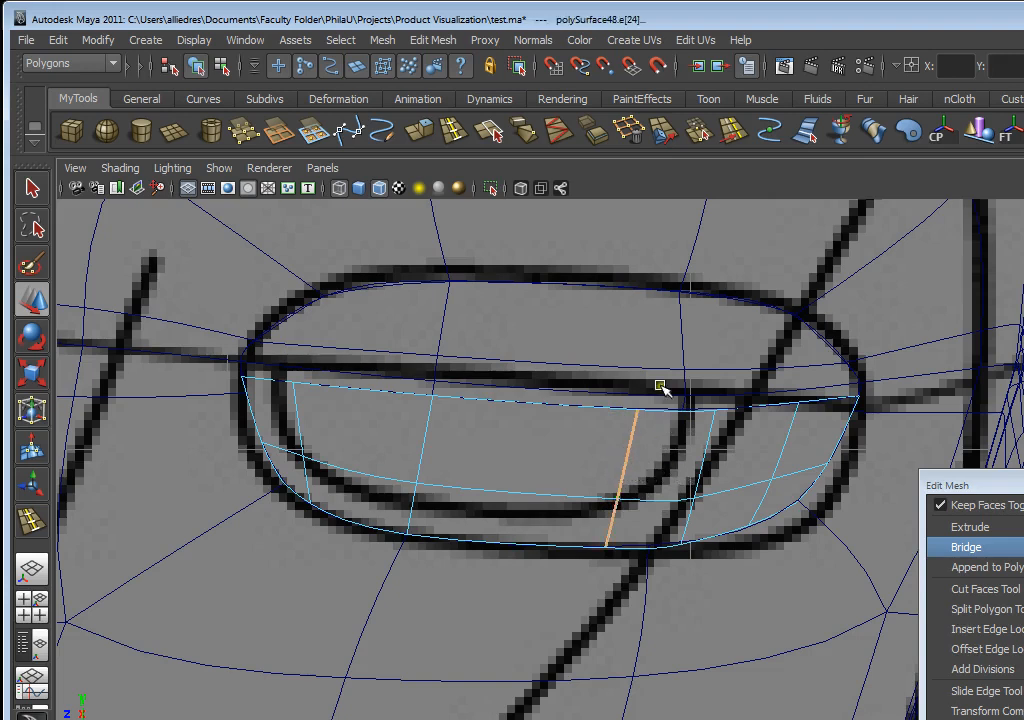
drag(948, 485, 1022, 294)
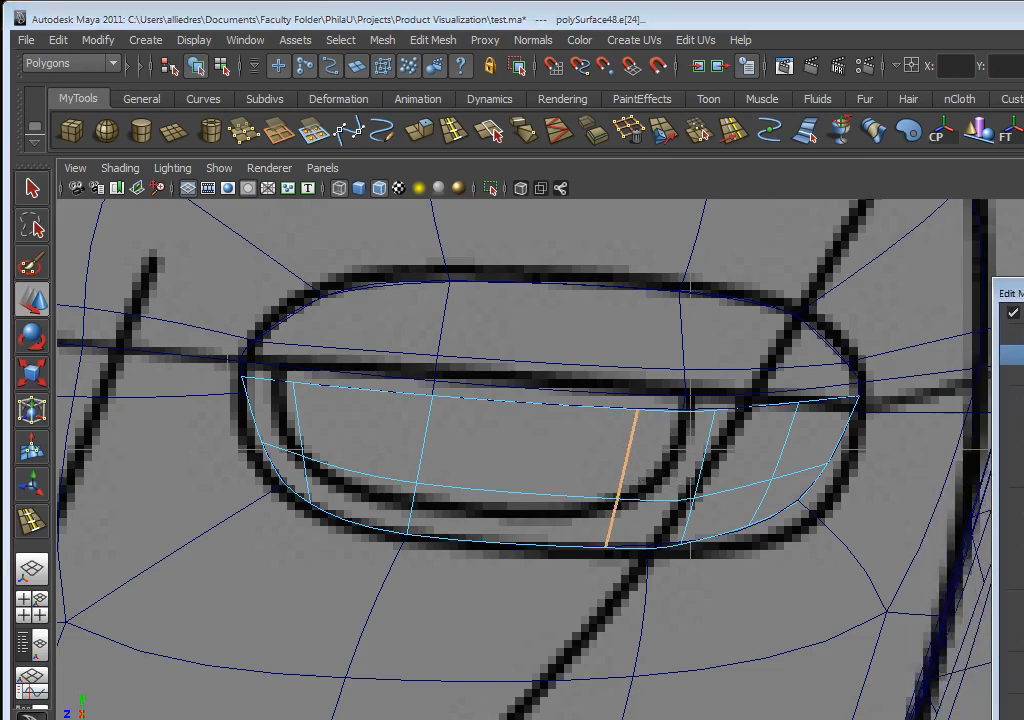
click(1012, 518)
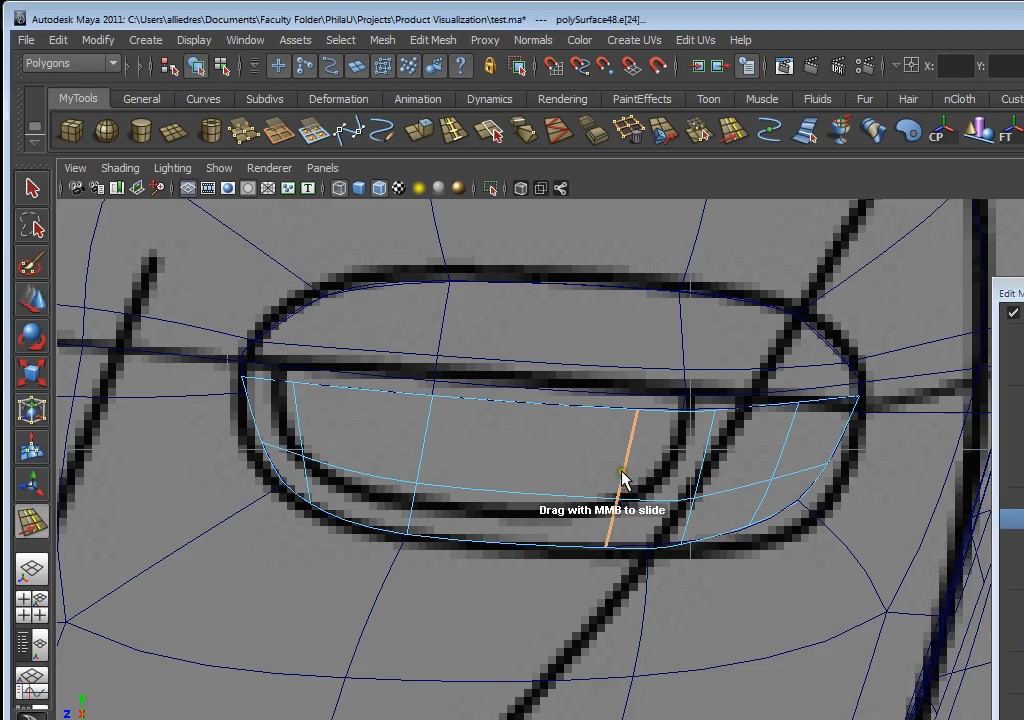
middle_drag(622, 480, 754, 462)
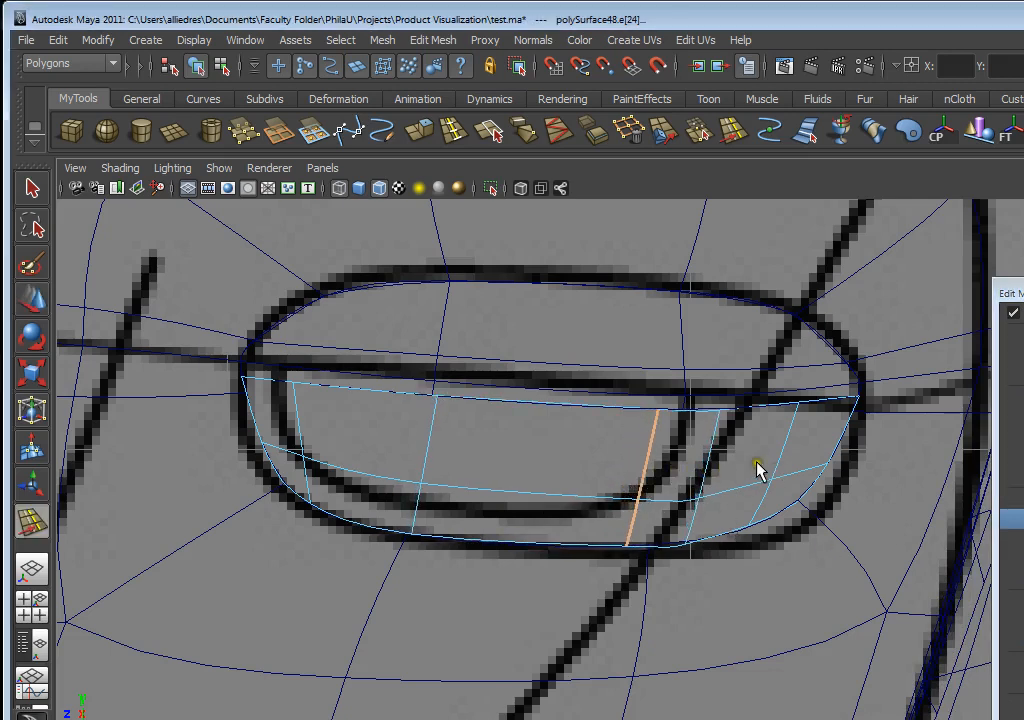
drag(645, 447, 694, 447)
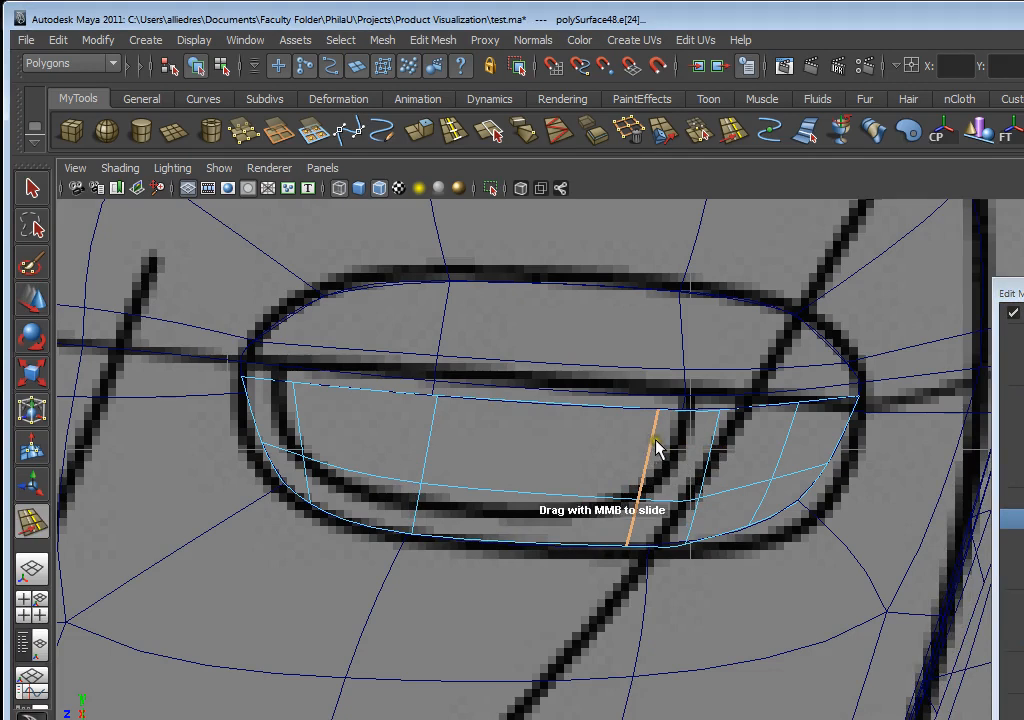
mouse_move(711, 448)
middle_down()
mouse_move(609, 465)
mouse_move(706, 466)
middle_up()
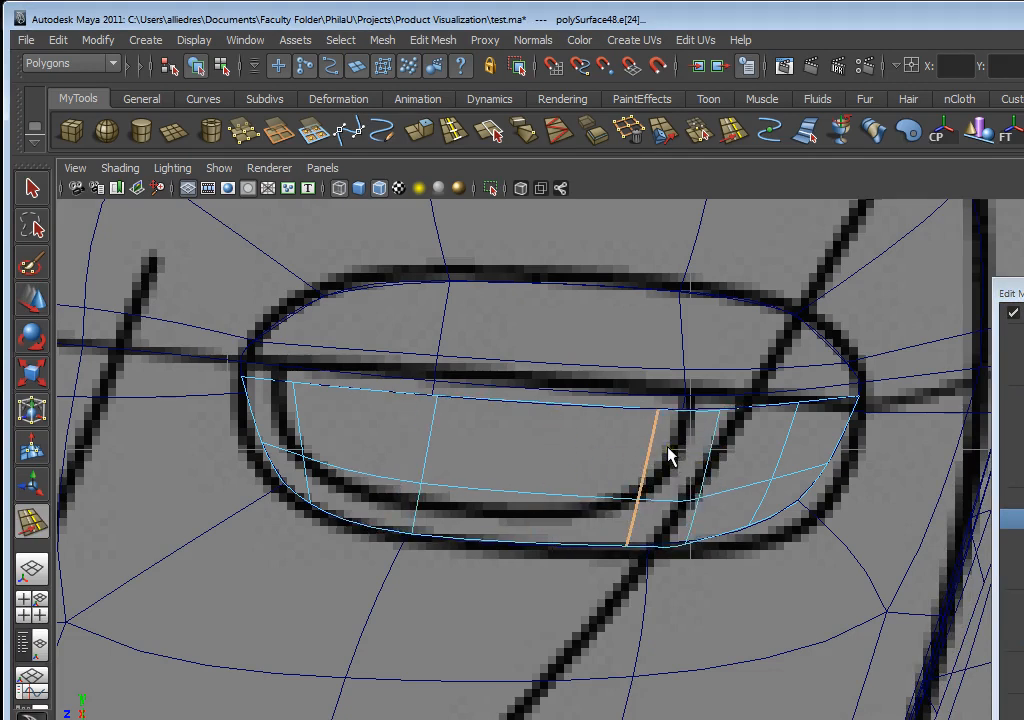
key(1)
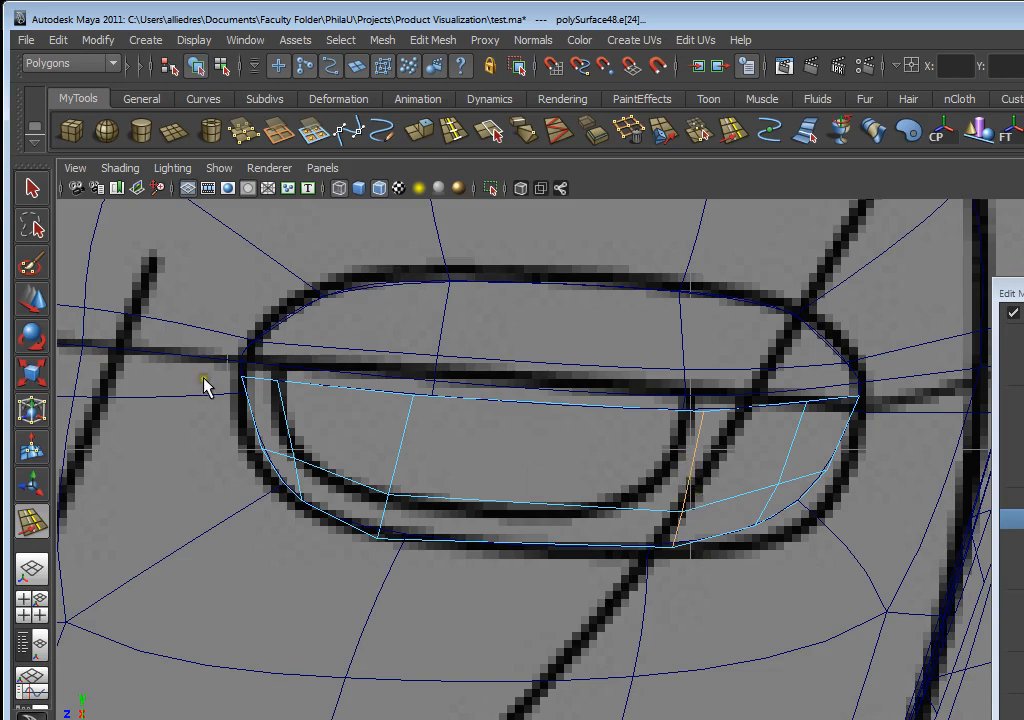
- Undo the slide of the crosswise edge loop at the recess's rear end
click(31, 298)
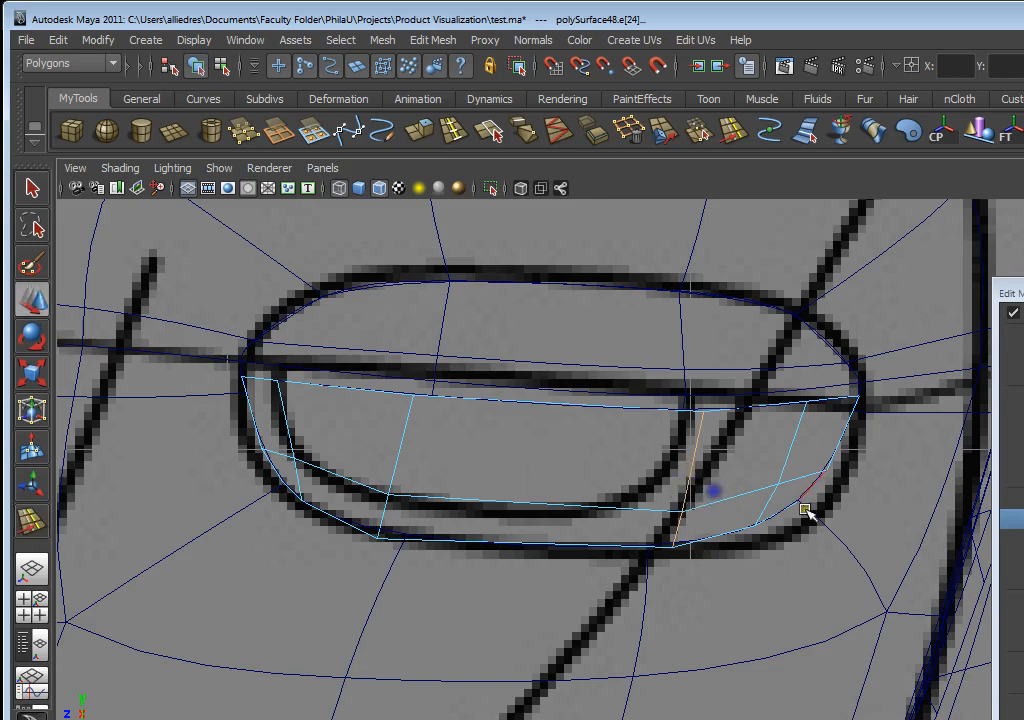
right_drag(777, 489, 814, 471)
click(808, 470)
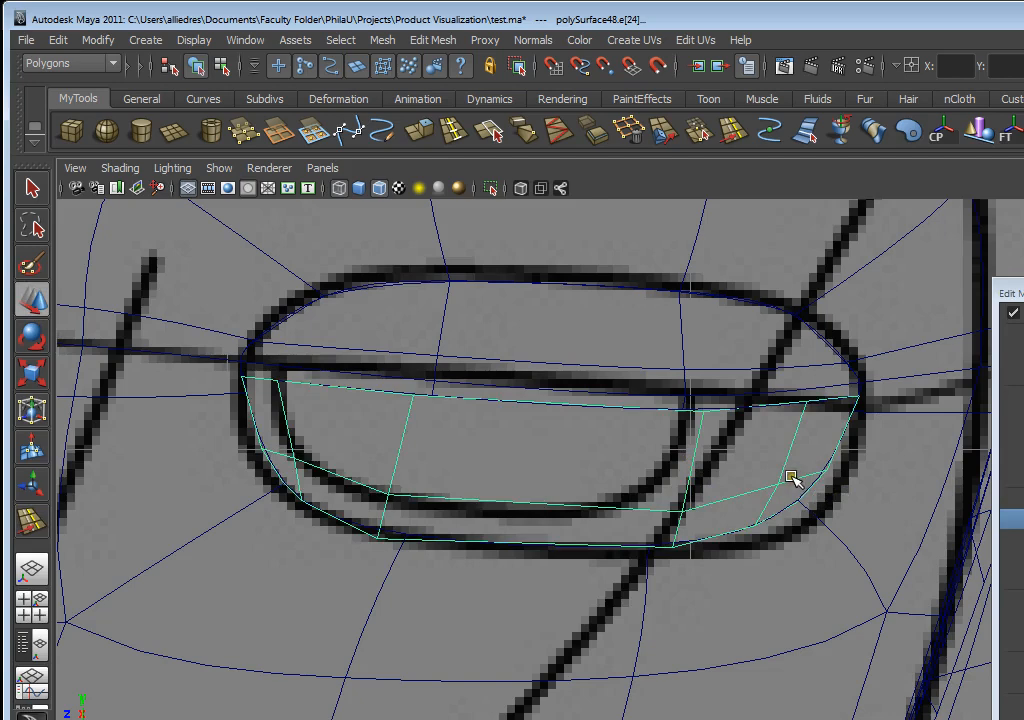
key(ctrl+z)
key(ctrl+z)
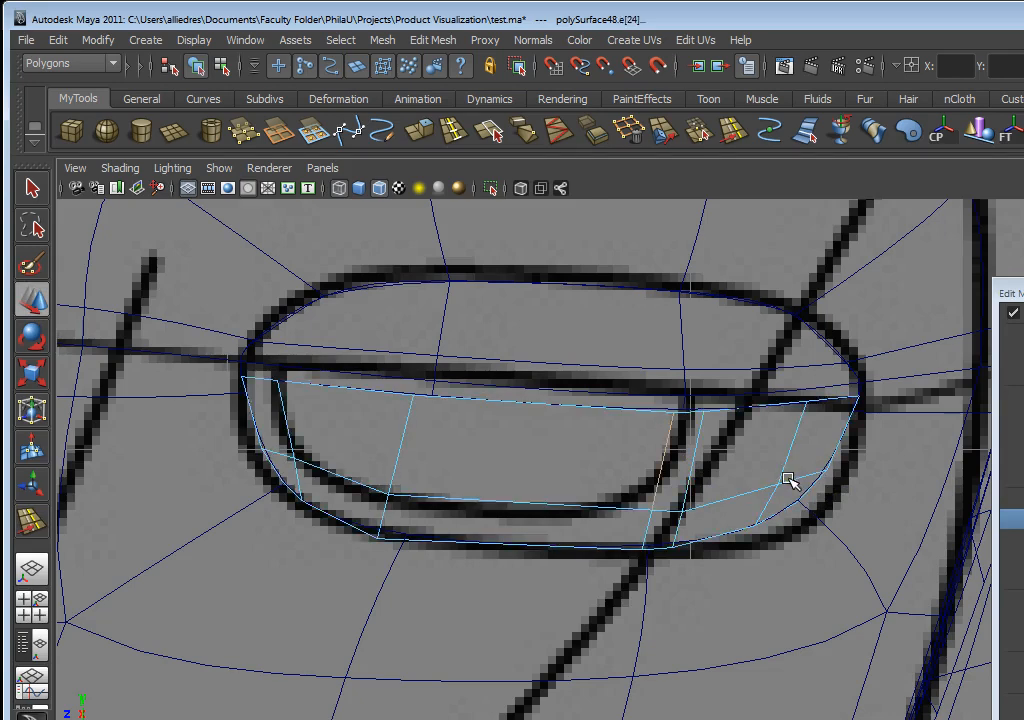
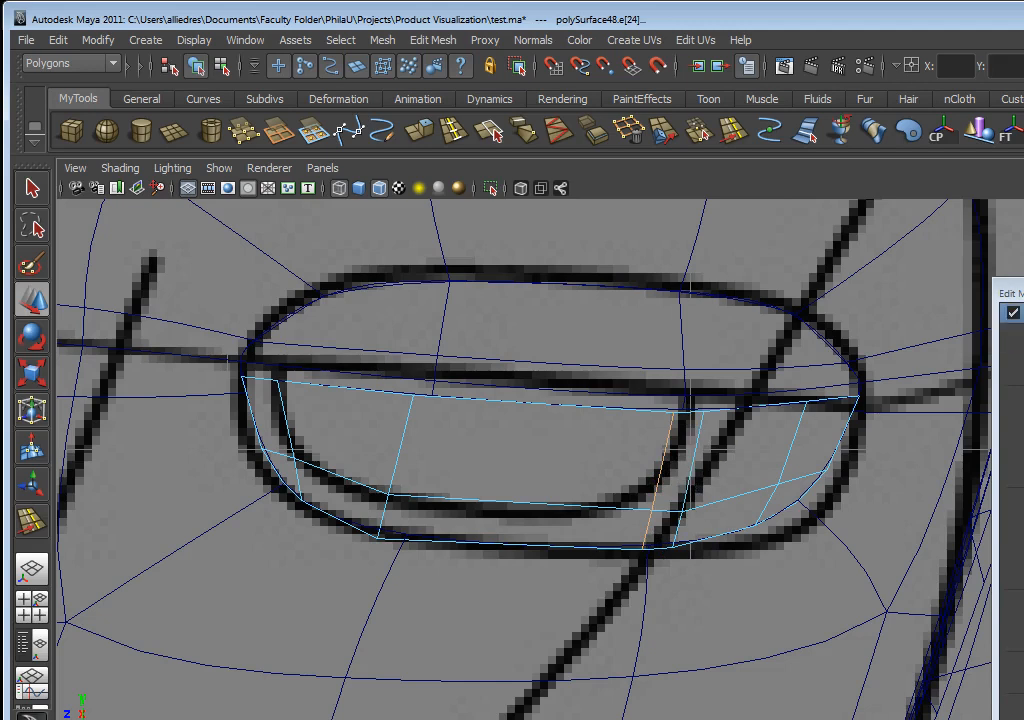
- Delete the crosswise edge loop at the recess's rear end and select the neighbouring loop just behind it
drag(1011, 293, 1023, 292)
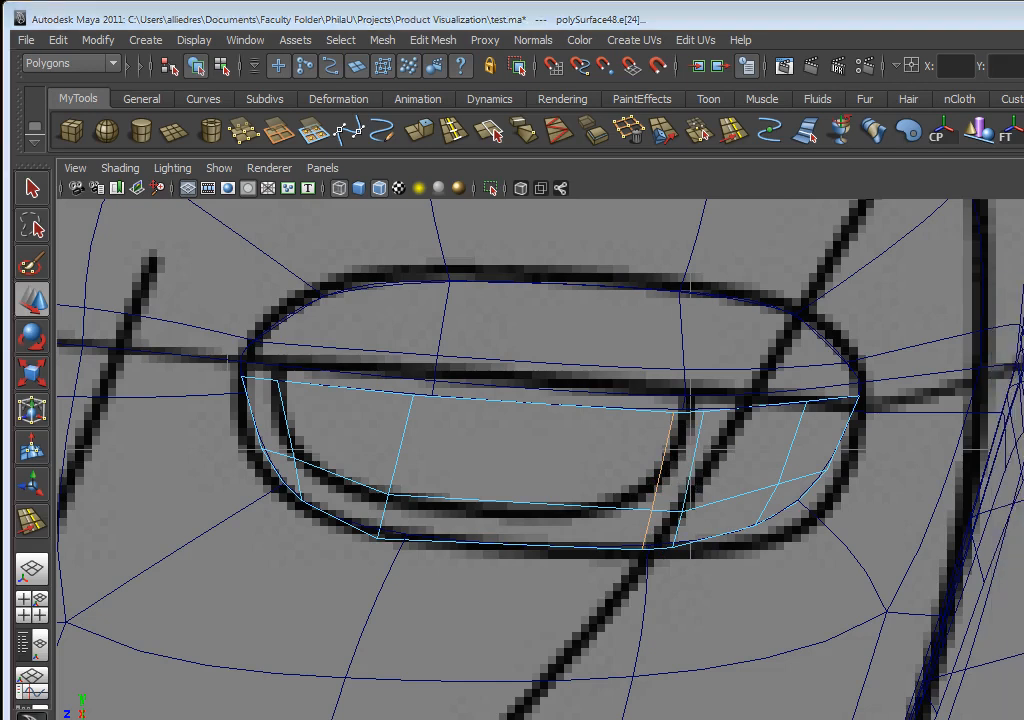
click(629, 133)
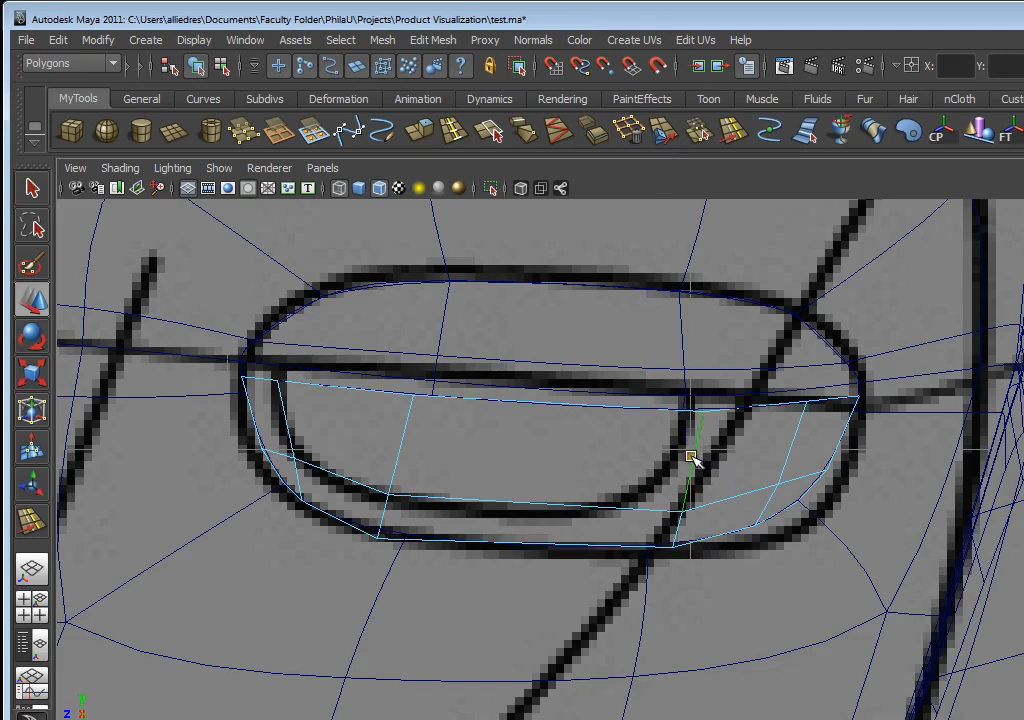
click(692, 456)
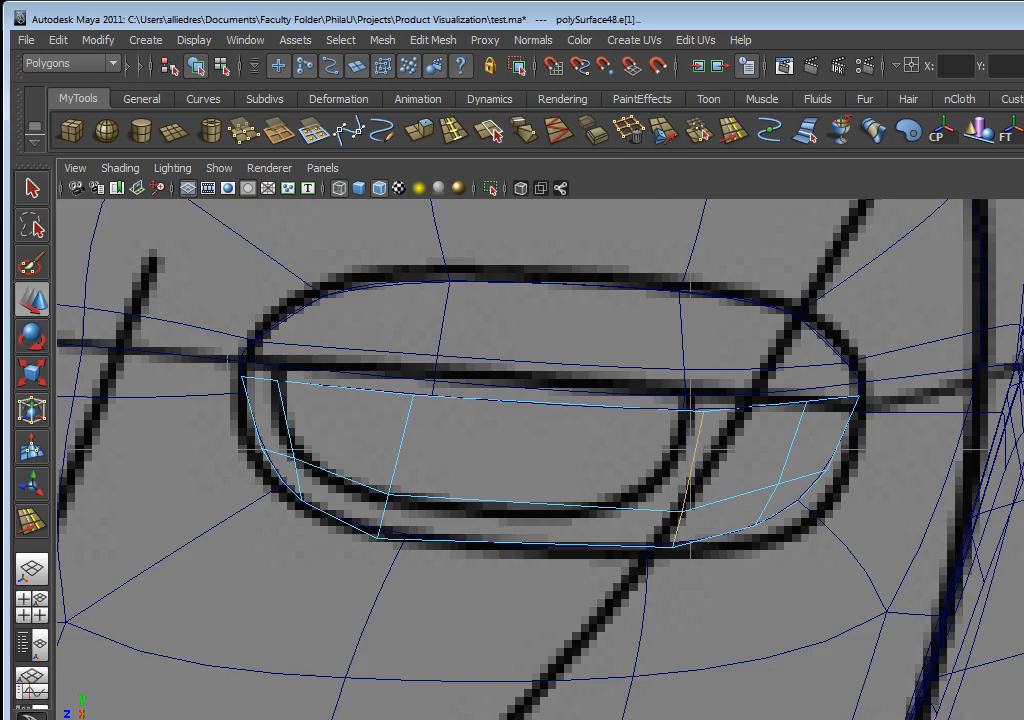
- Slide the selected crosswise edge loop forward toward the drawn recess's rear end, and display the lower handle piece shaded with smooth preview
key(y)
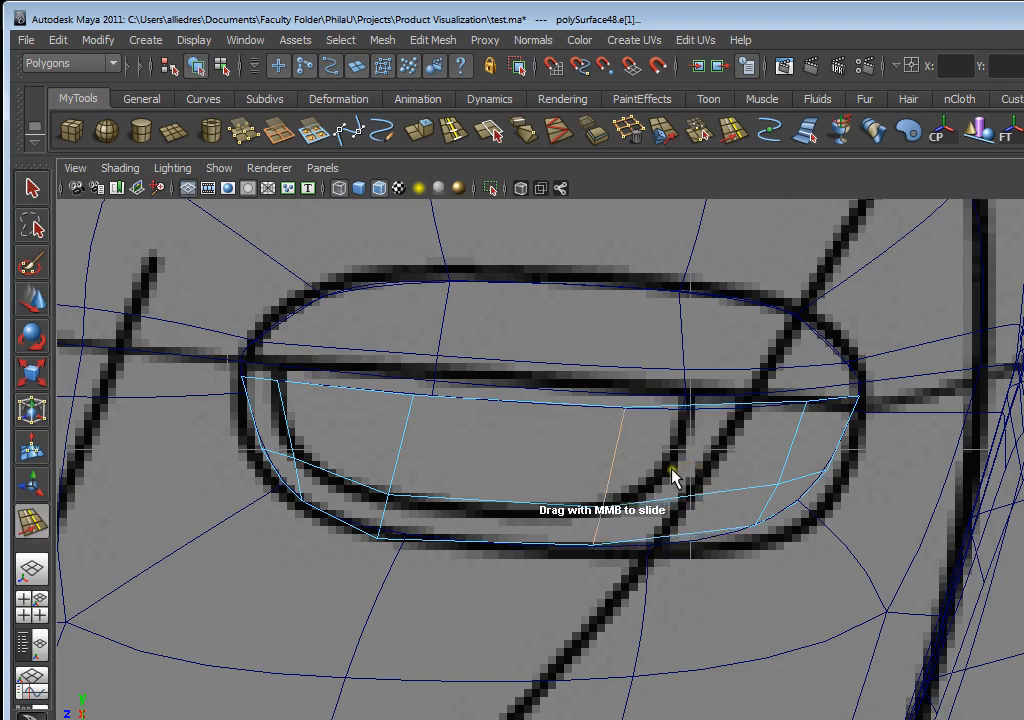
middle_drag(689, 480, 686, 482)
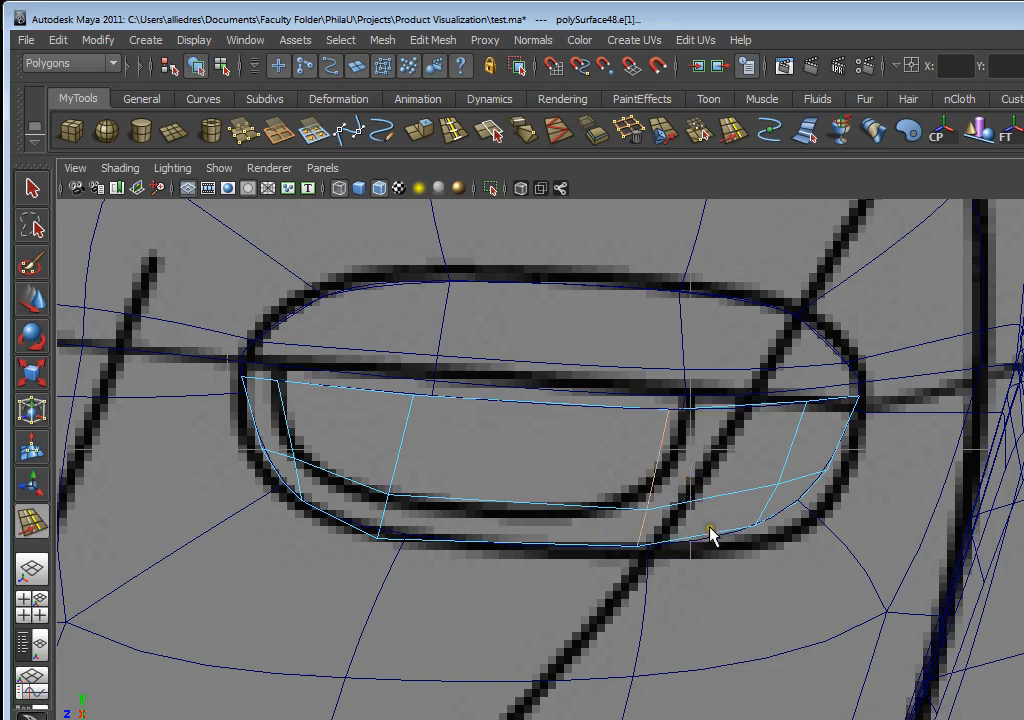
key(5)
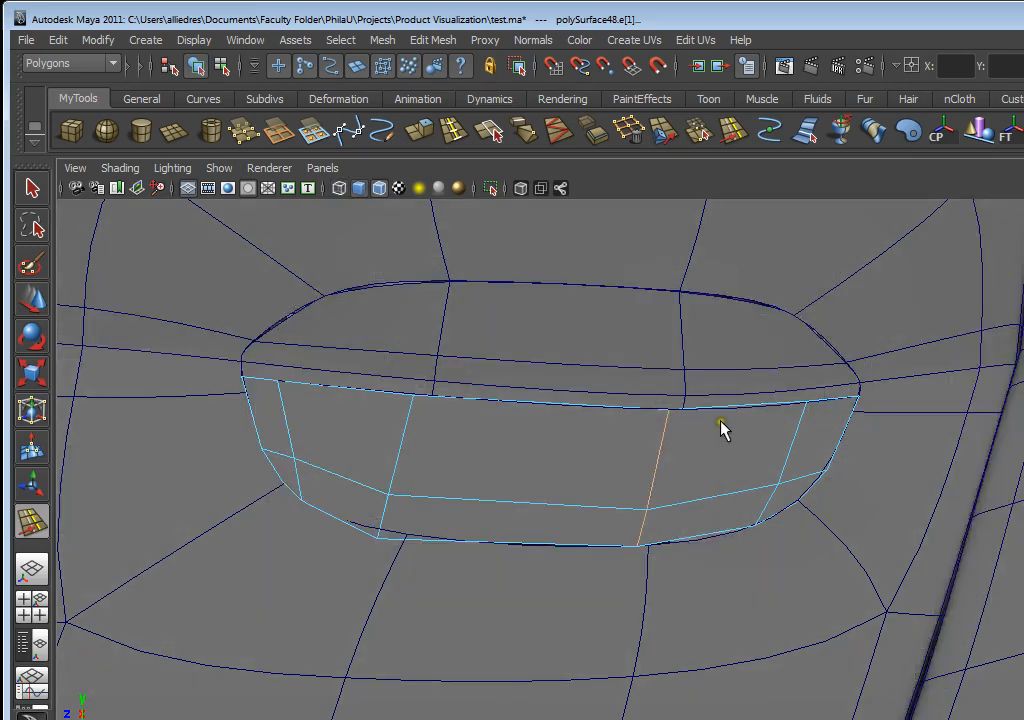
key(3)
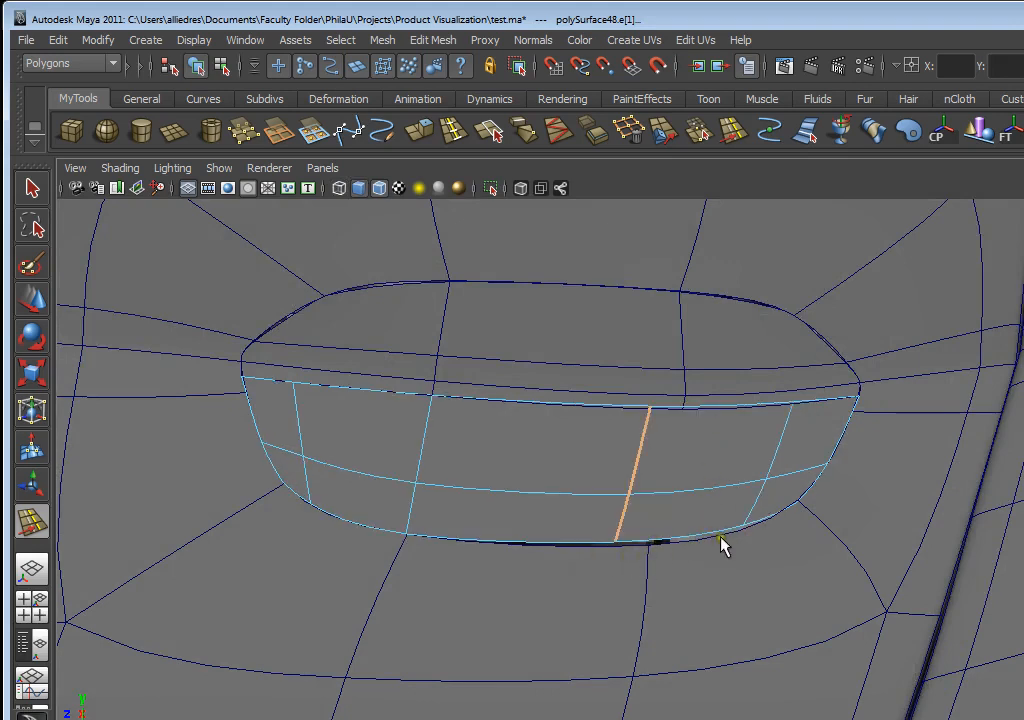
- Insert a crosswise edge loop behind the recess and move its bottom vertex and the neighbouring rear one down onto the opening's rim
click(453, 135)
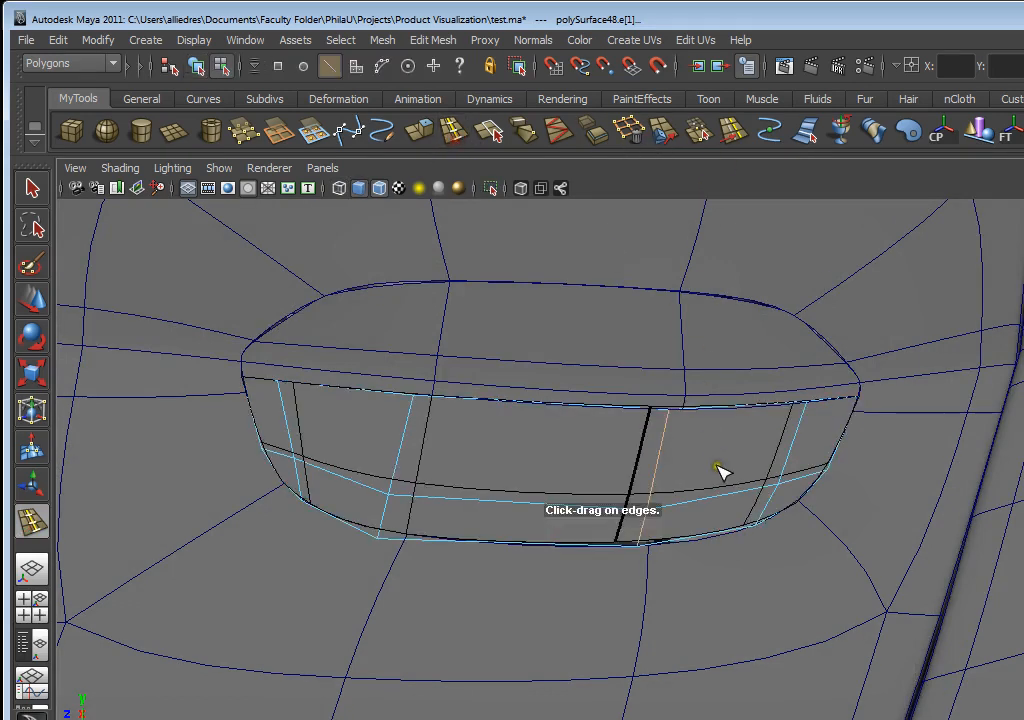
drag(718, 502, 721, 507)
key(w)
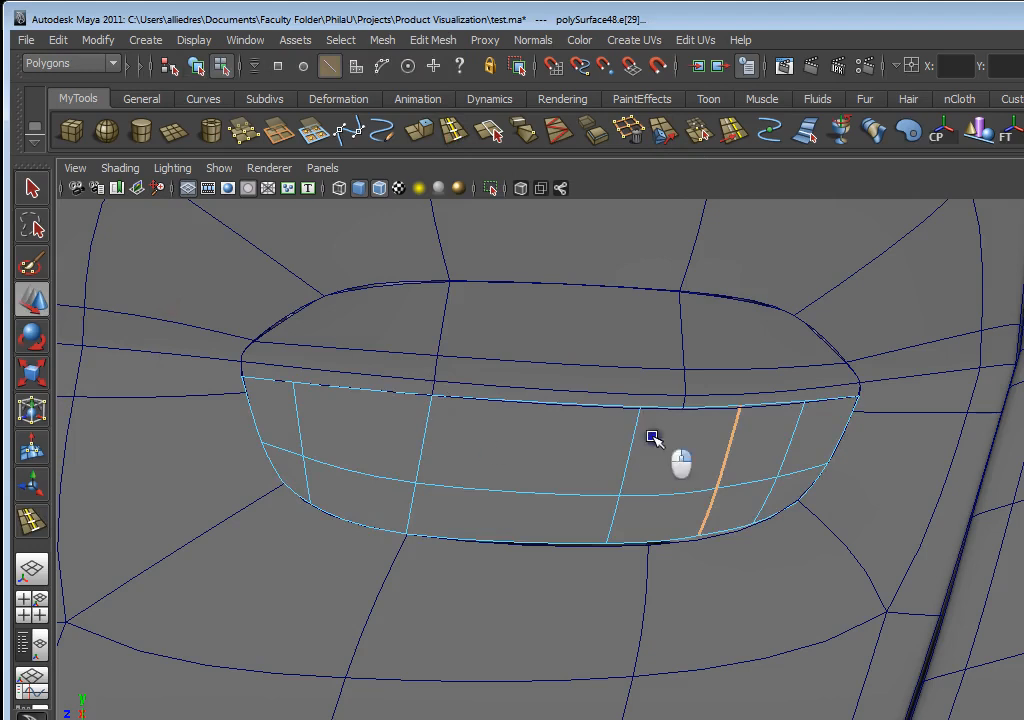
click(632, 563)
drag(637, 474, 706, 521)
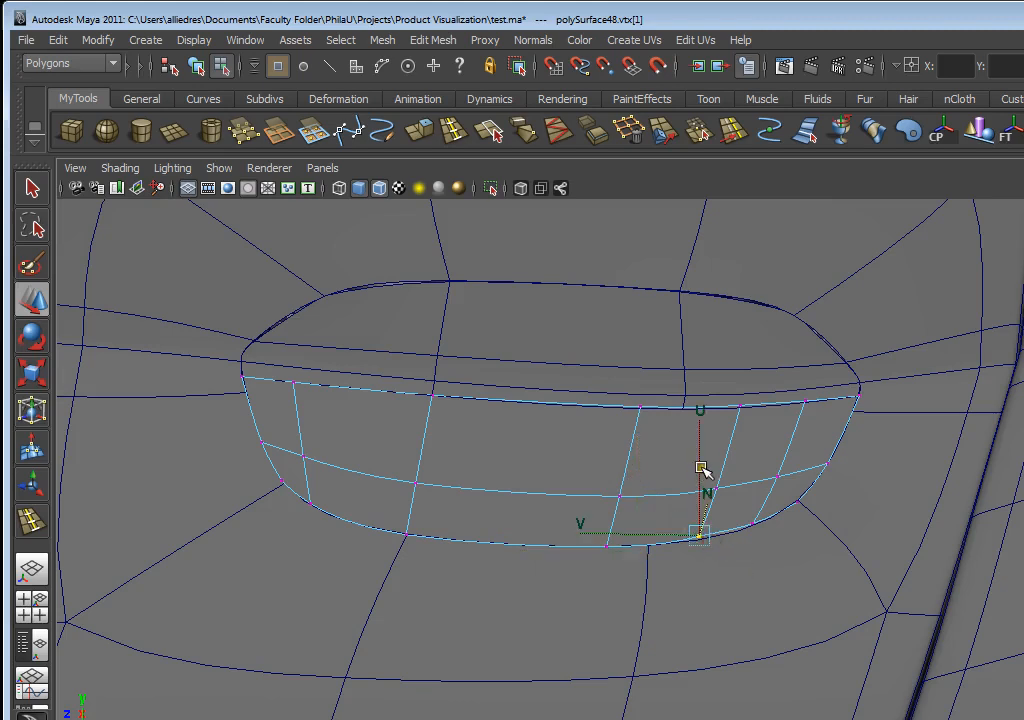
click(752, 522)
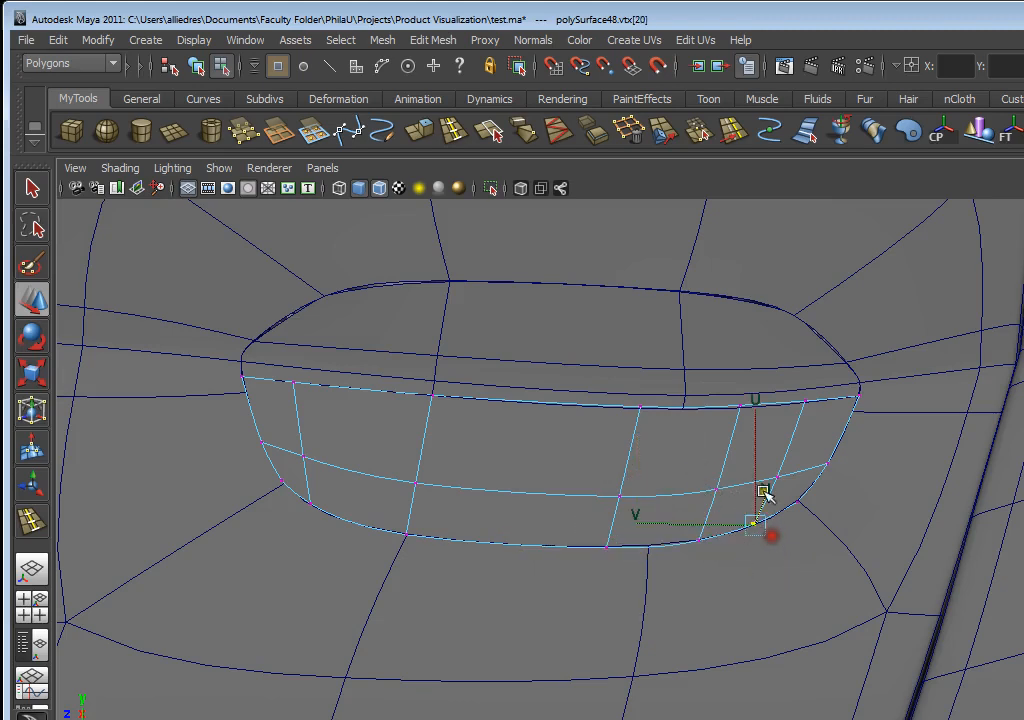
drag(755, 474, 755, 479)
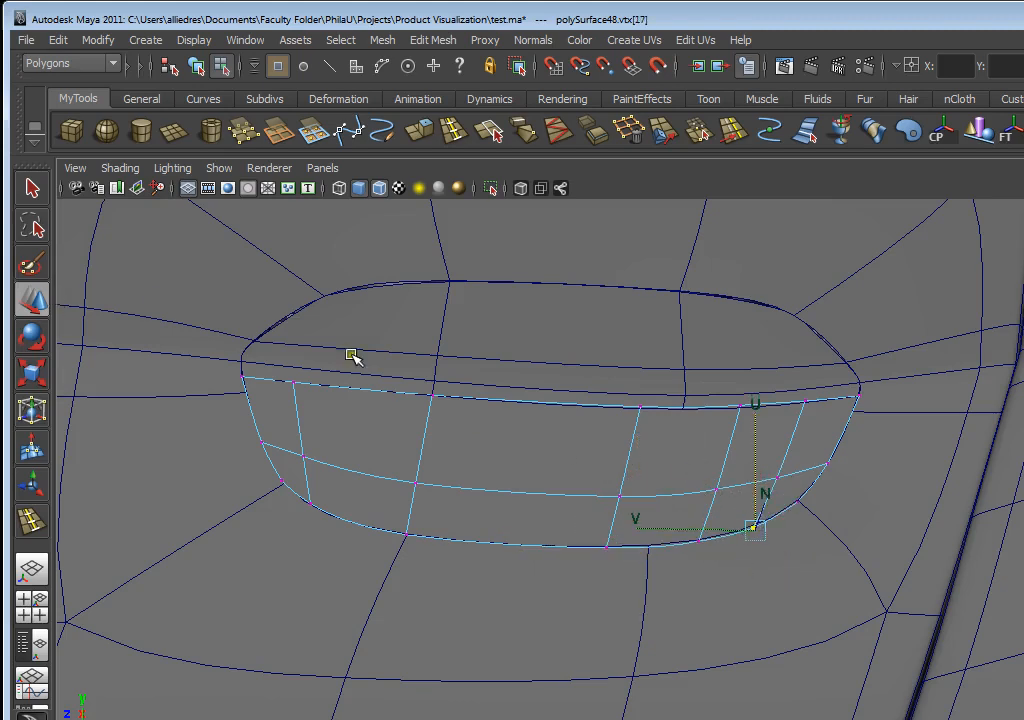
- Extrude the two upper faces within the drawn recess and push them inward to form the finger recess
right_drag(603, 415, 670, 371)
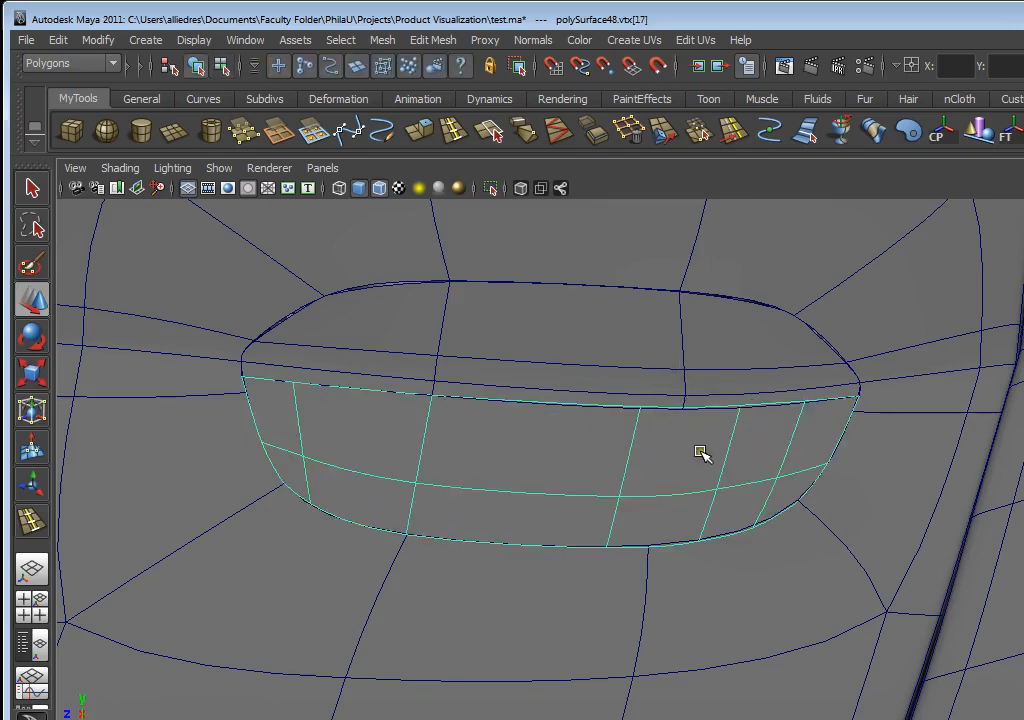
key(4)
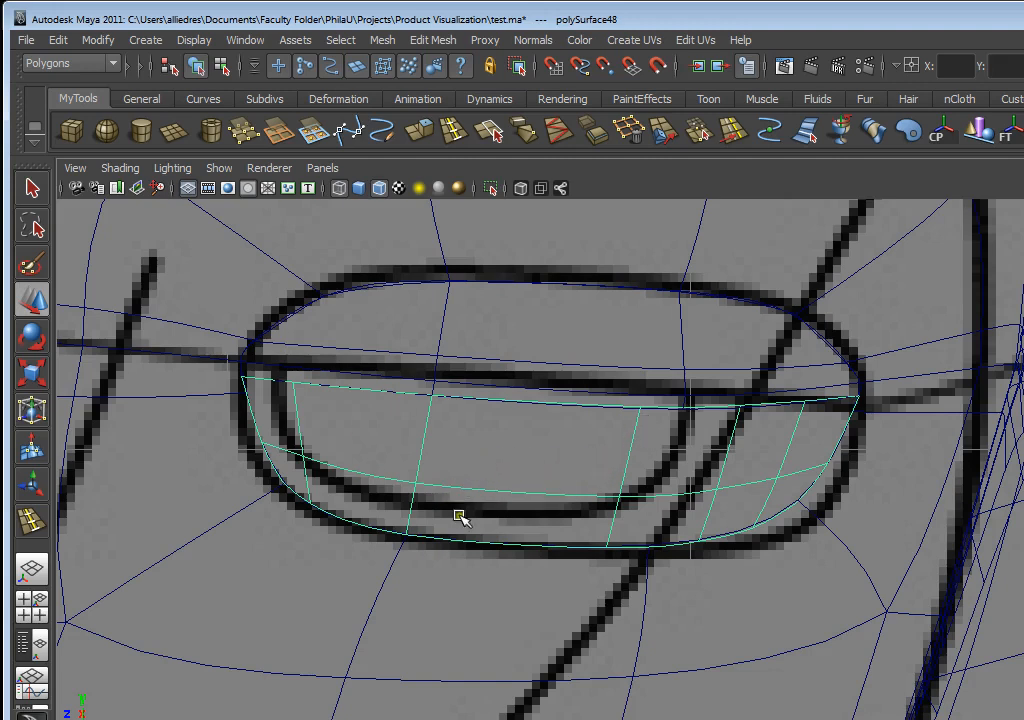
drag(517, 448, 523, 487)
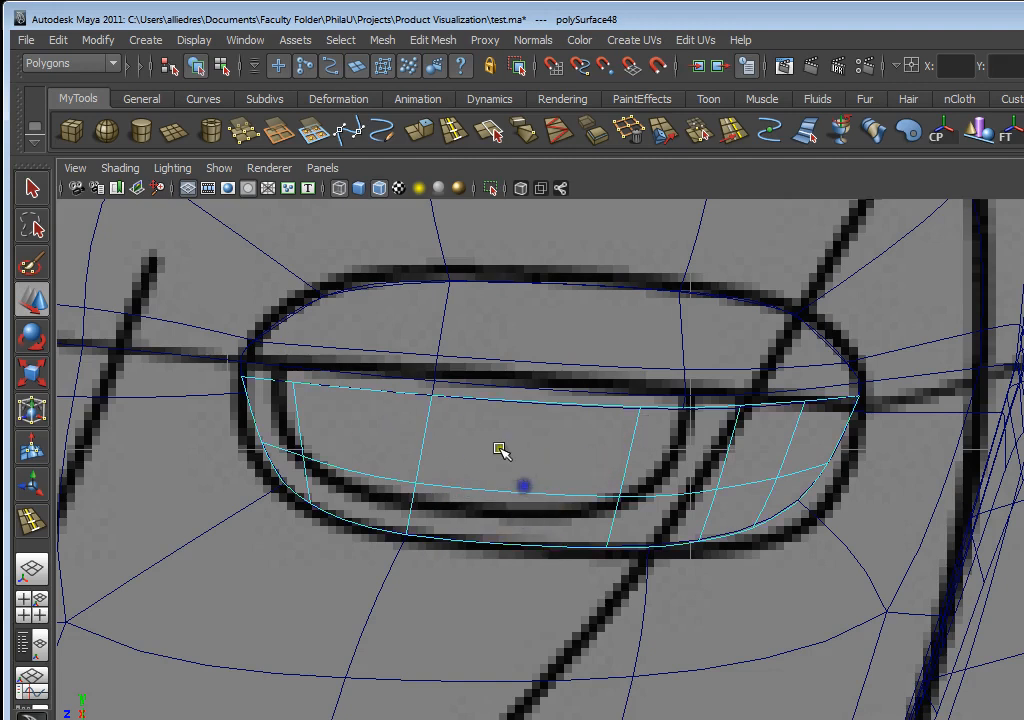
click(390, 430)
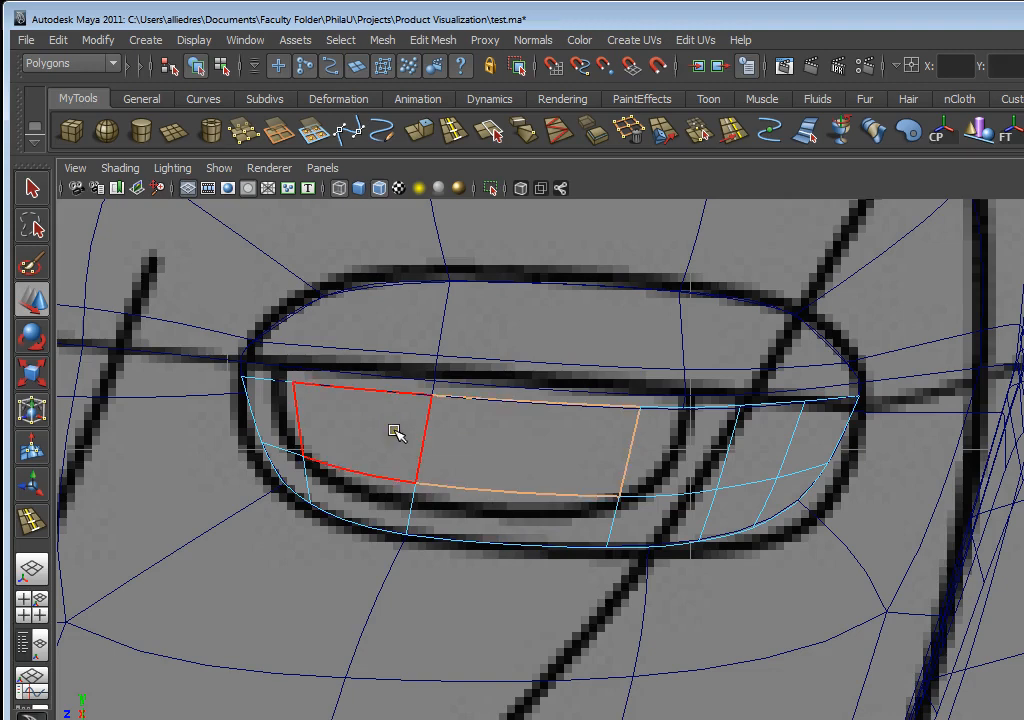
click(393, 430)
shift+click(464, 434)
key(5)
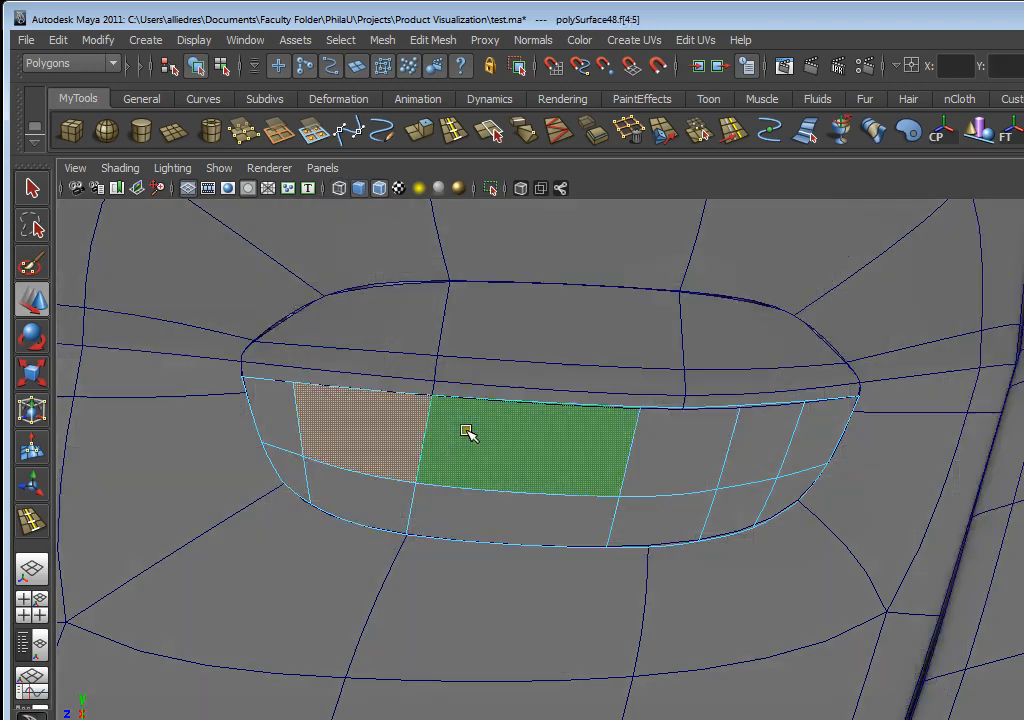
alt+drag(489, 425, 633, 430)
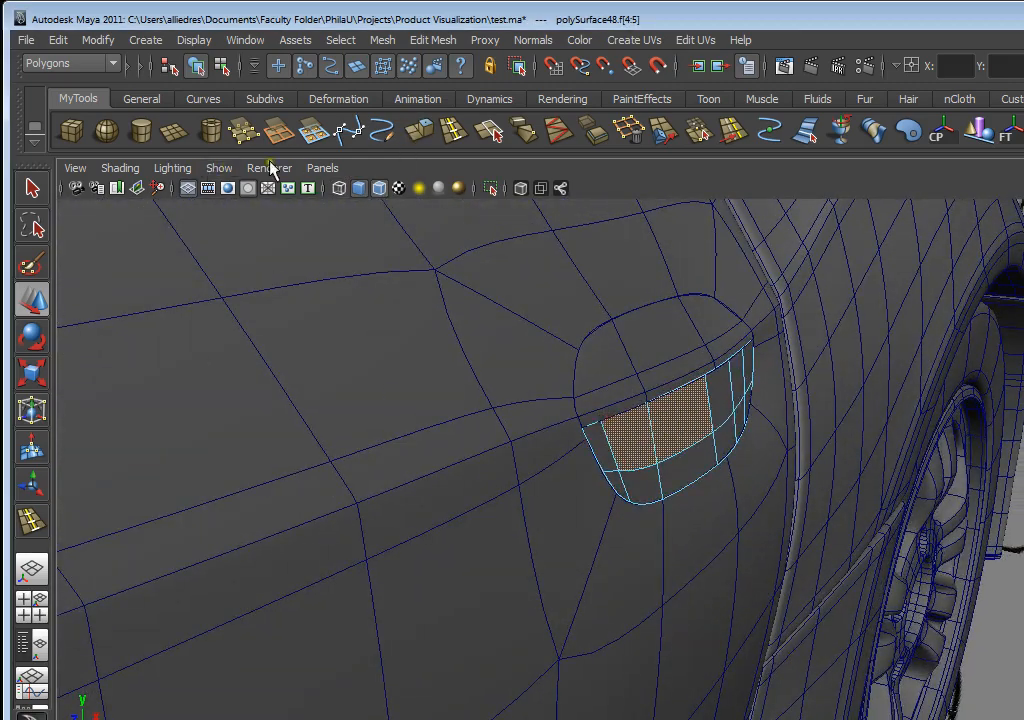
click(425, 132)
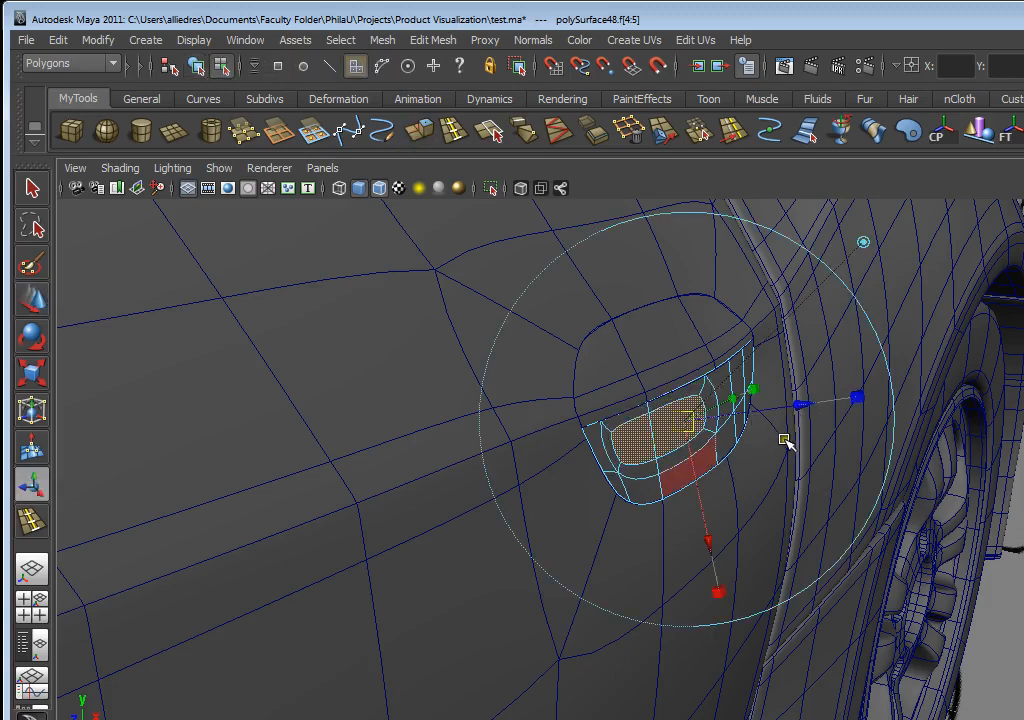
alt+drag(786, 440, 679, 533)
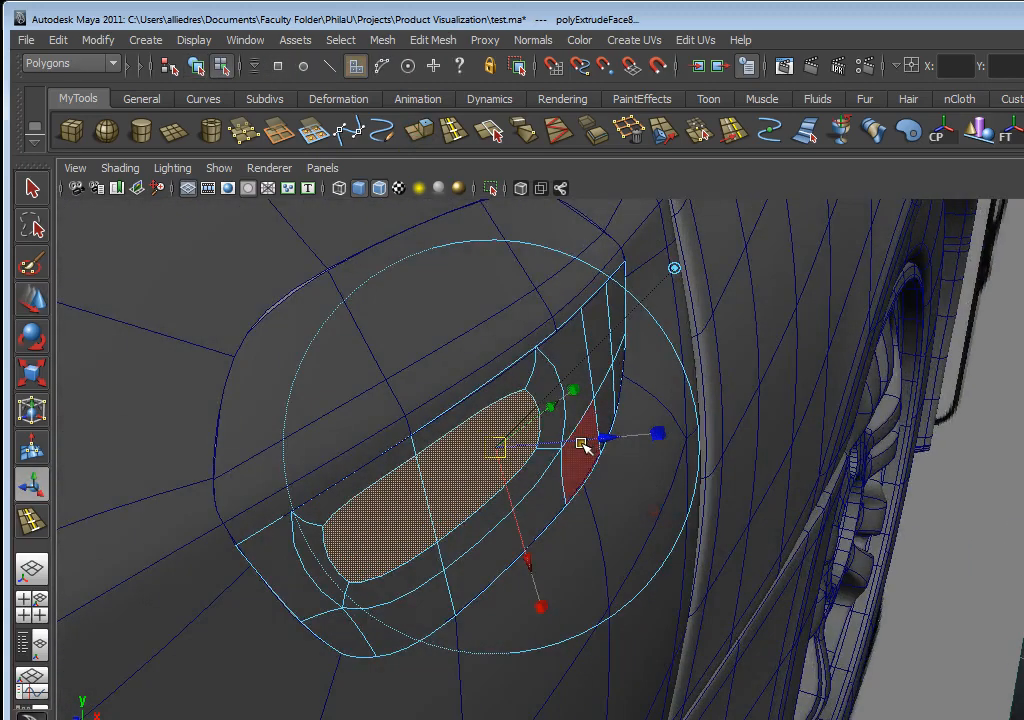
drag(583, 447, 359, 521)
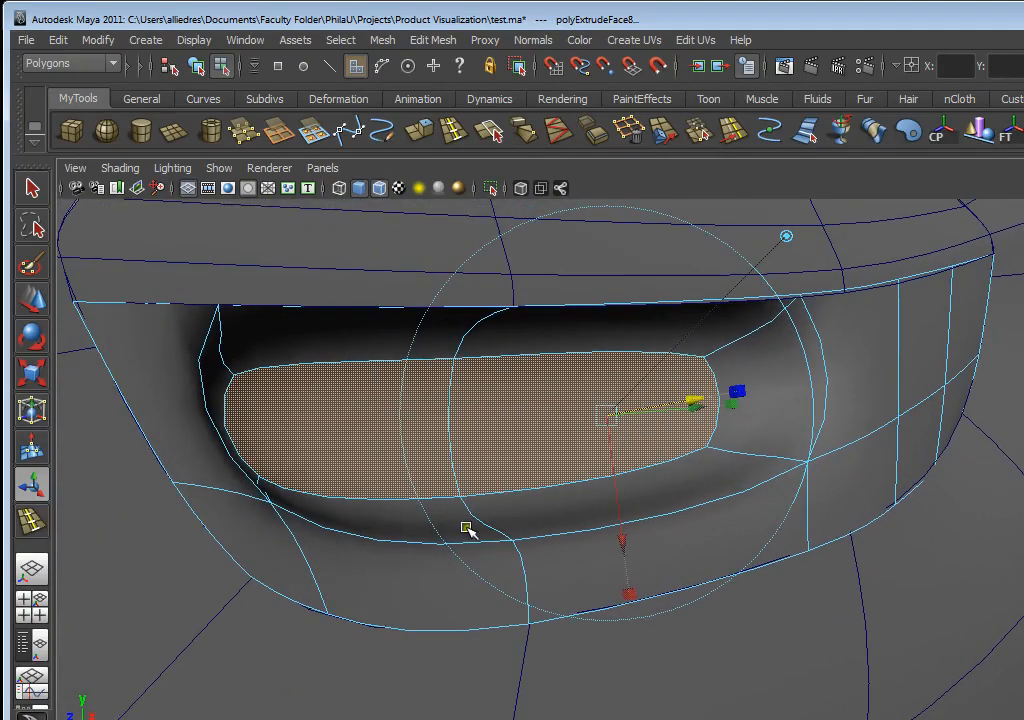
- Push the extruded recess faces slightly deeper into the door and return to object mode
alt+drag(466, 528, 625, 541)
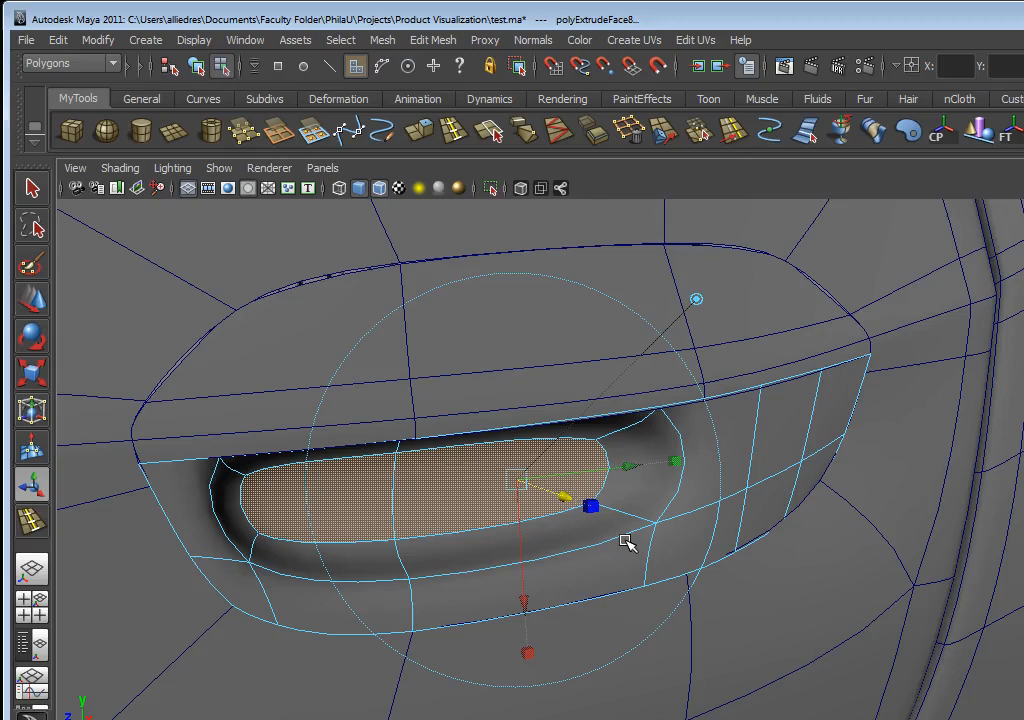
alt+drag(627, 541, 760, 494)
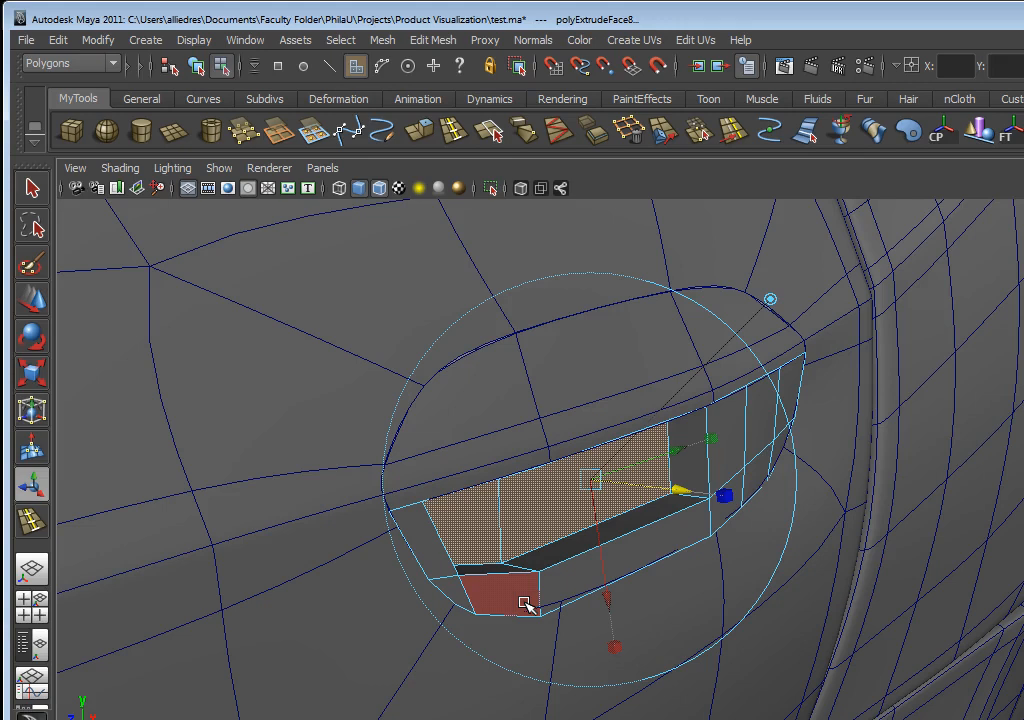
key(3)
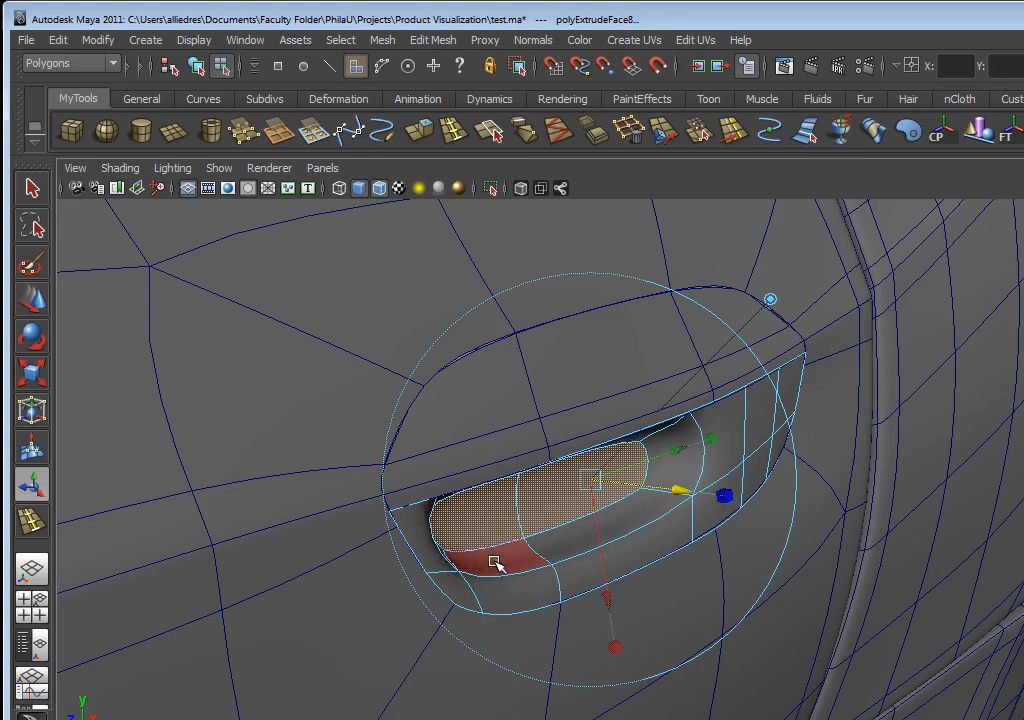
scroll(535, 562, down, 3)
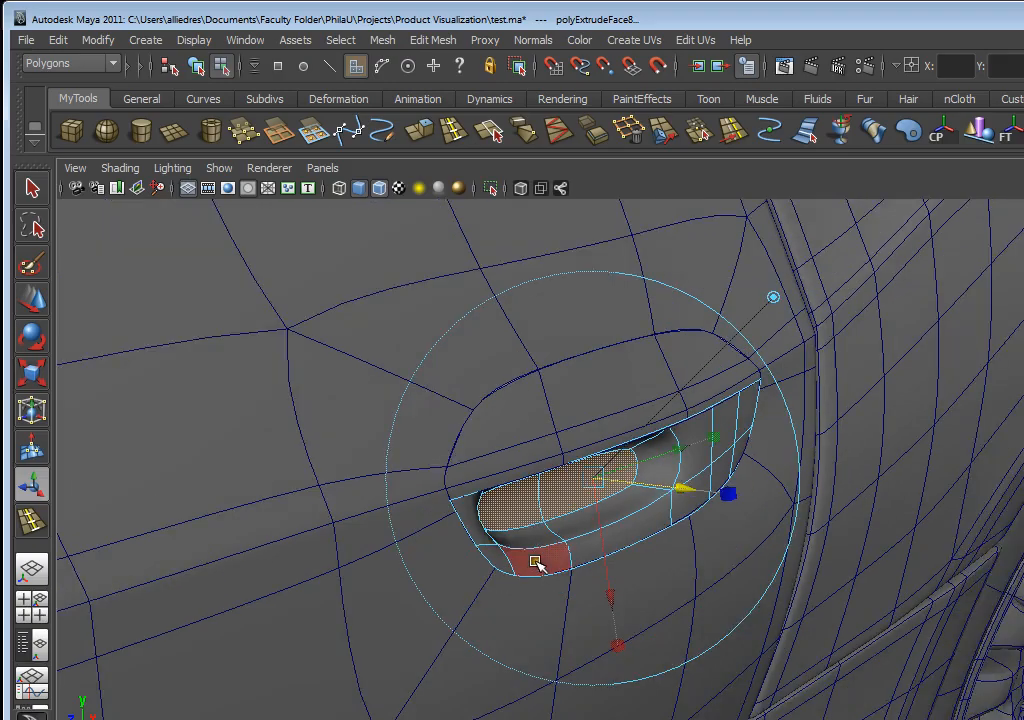
alt+drag(535, 562, 574, 464)
scroll(629, 384, up, 5)
alt+middle_drag(574, 464, 616, 510)
alt+drag(616, 510, 660, 500)
alt+middle_drag(655, 497, 704, 447)
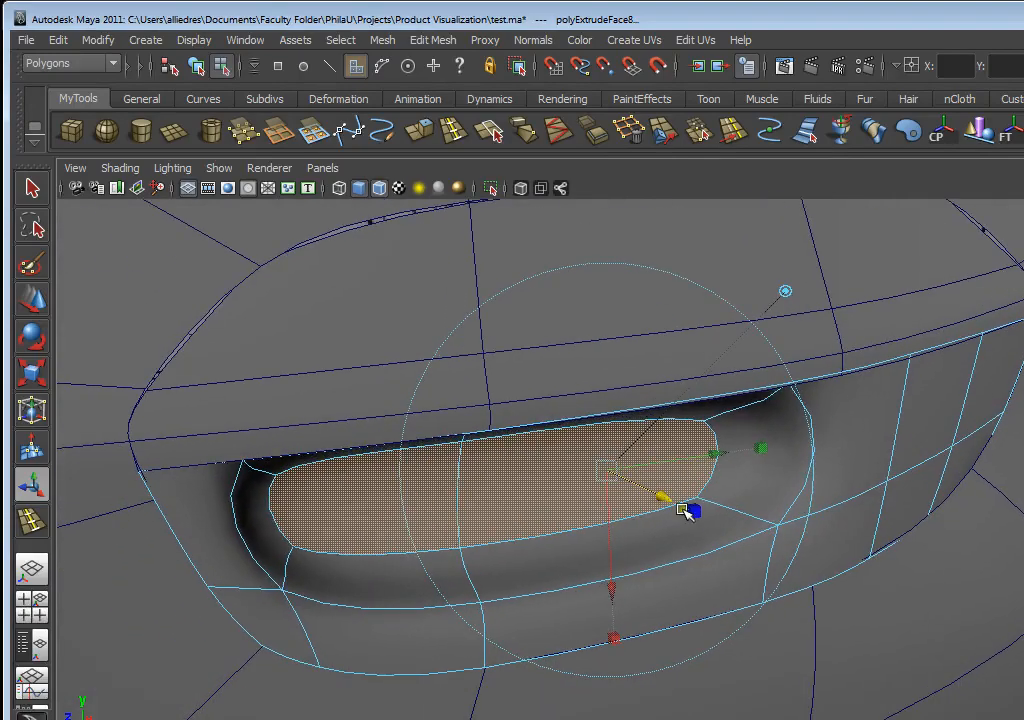
drag(661, 498, 649, 494)
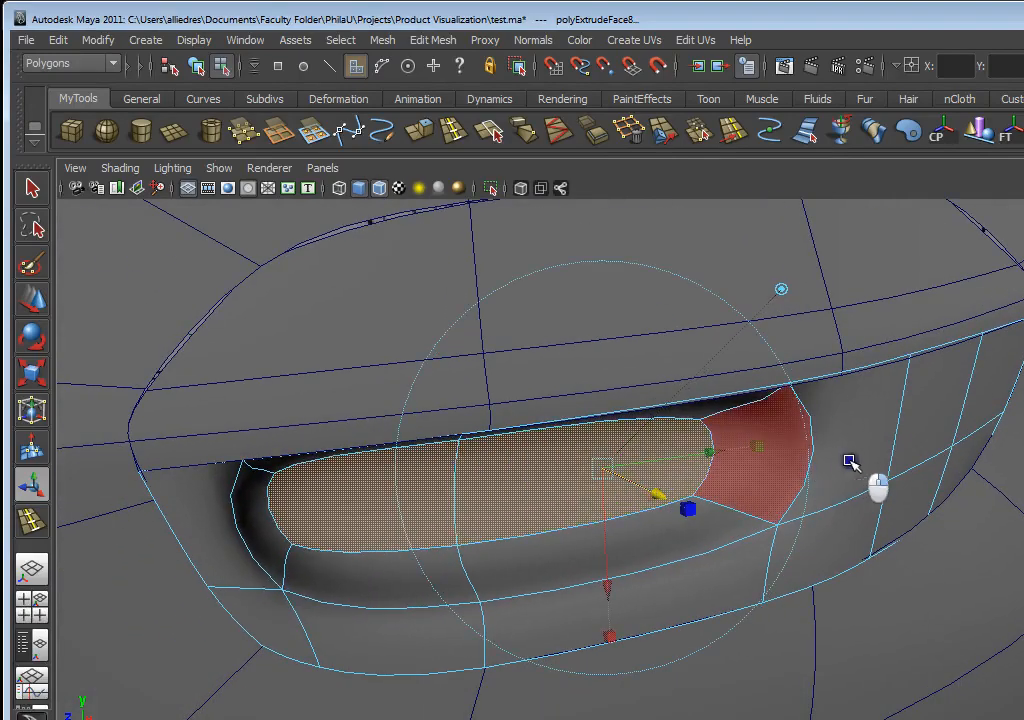
key(F8)
scroll(849, 461, down, 5)
click(784, 463)
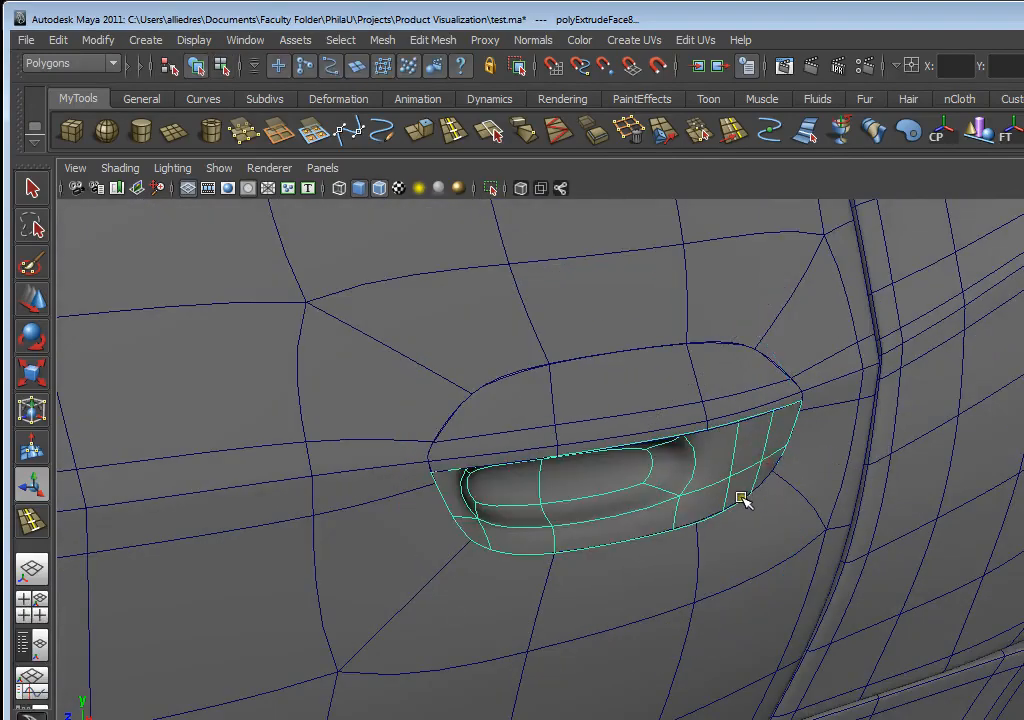
- Examine the shape and depth of the lower handle piece's recess from several angles
alt+drag(738, 498, 647, 489)
scroll(712, 481, up, 5)
alt+middle_drag(647, 489, 590, 486)
scroll(590, 486, up, 5)
alt+drag(590, 486, 536, 482)
scroll(592, 496, down, 3)
alt+drag(697, 493, 815, 432)
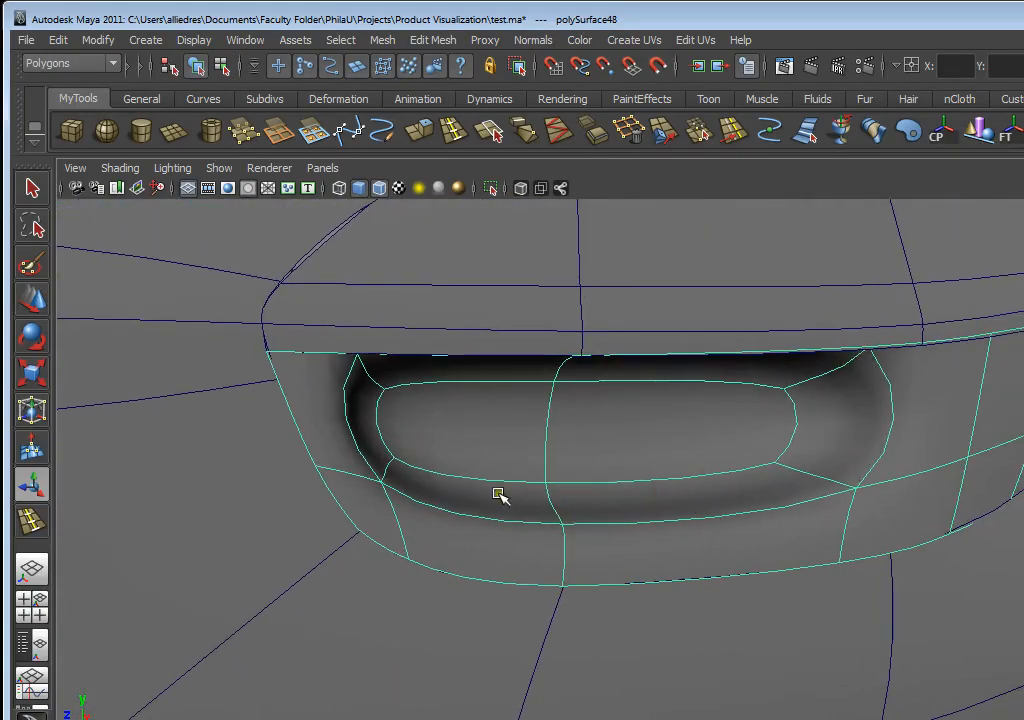
alt+drag(374, 346, 573, 479)
alt+middle_drag(573, 479, 555, 457)
alt+drag(555, 457, 617, 496)
alt+middle_drag(617, 496, 717, 494)
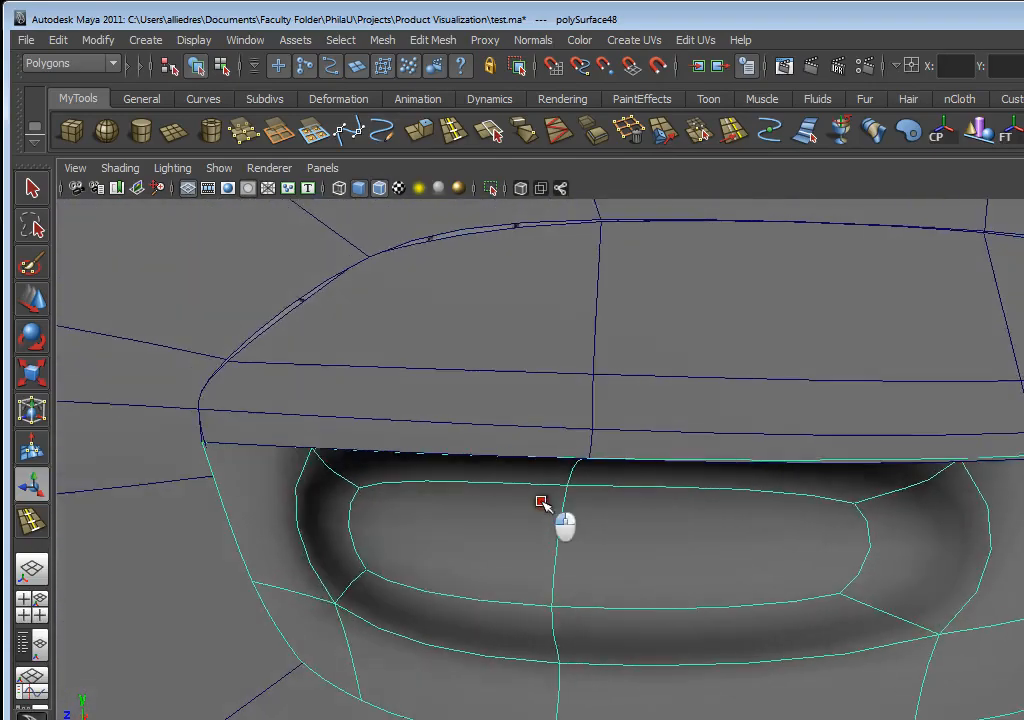
alt+right_drag(717, 494, 702, 519)
alt+drag(702, 519, 521, 450)
alt+right_drag(521, 450, 605, 473)
alt+drag(605, 473, 658, 454)
- Compare the modelled recess with the door handle in the BMW Z4 coupé reference photo in Windows Photo Viewer
key(alt+Tab)
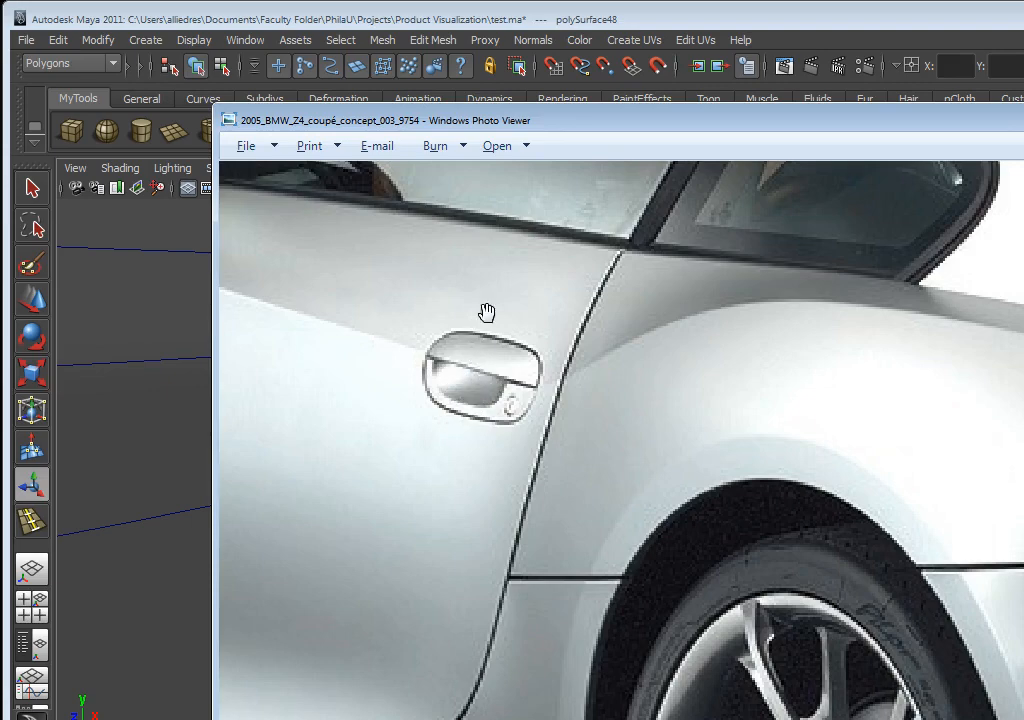
key(alt+Tab)
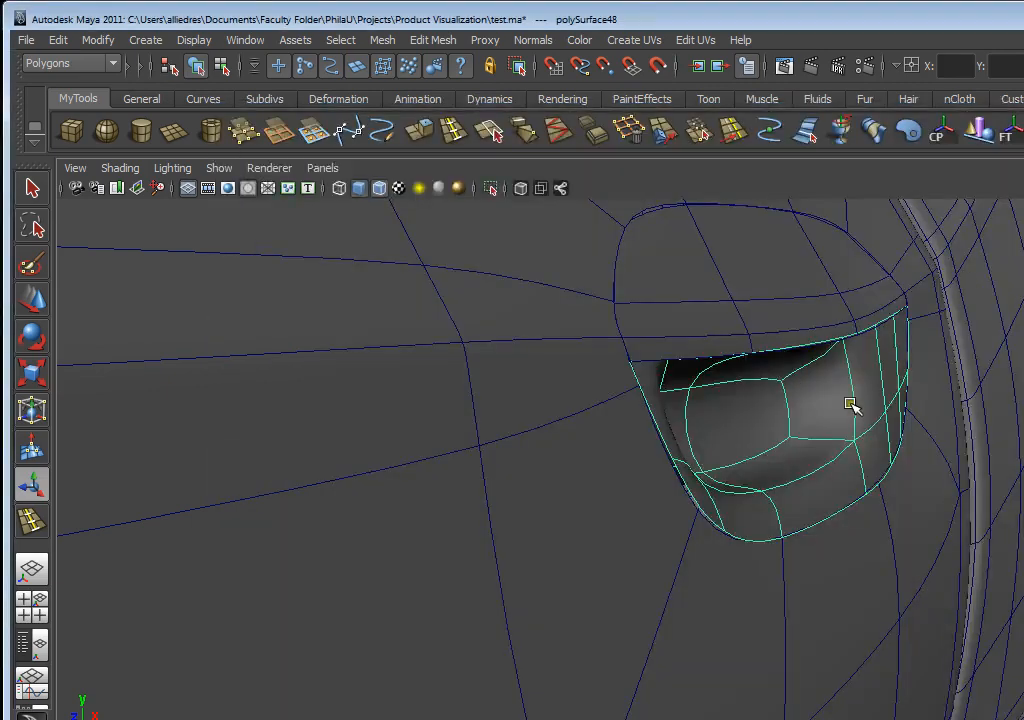
alt+drag(851, 405, 830, 399)
key(alt+Tab)
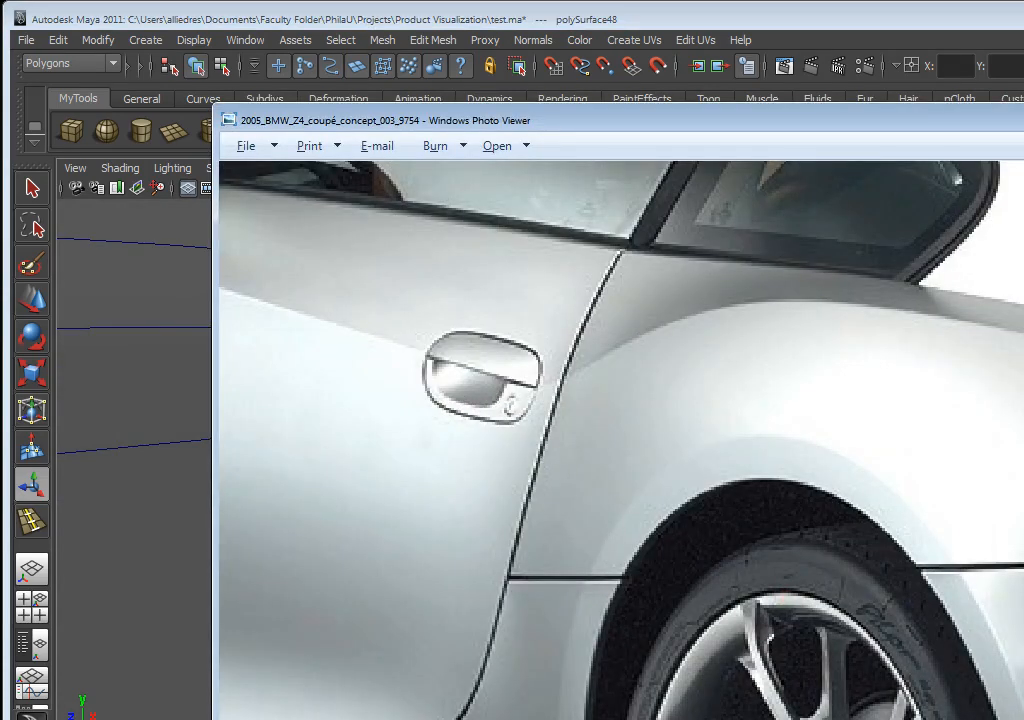
key(alt+Tab)
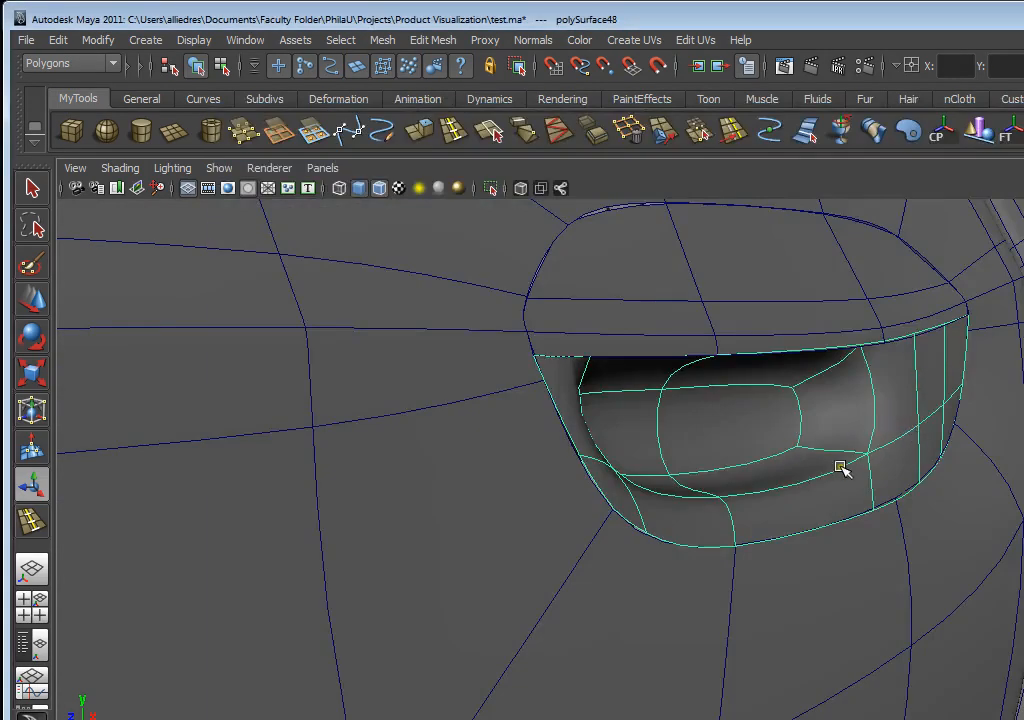
- Inspect the soft transition between the recess's walls and the lower handle piece's outer surface up close
scroll(823, 487, down, 3)
alt+drag(823, 487, 887, 469)
scroll(840, 467, up, 3)
scroll(850, 486, down, 2)
scroll(811, 448, up, 5)
alt+middle_drag(887, 469, 834, 439)
alt+drag(834, 439, 793, 407)
alt+middle_drag(793, 407, 763, 411)
alt+drag(845, 434, 795, 408)
alt+middle_drag(812, 400, 789, 443)
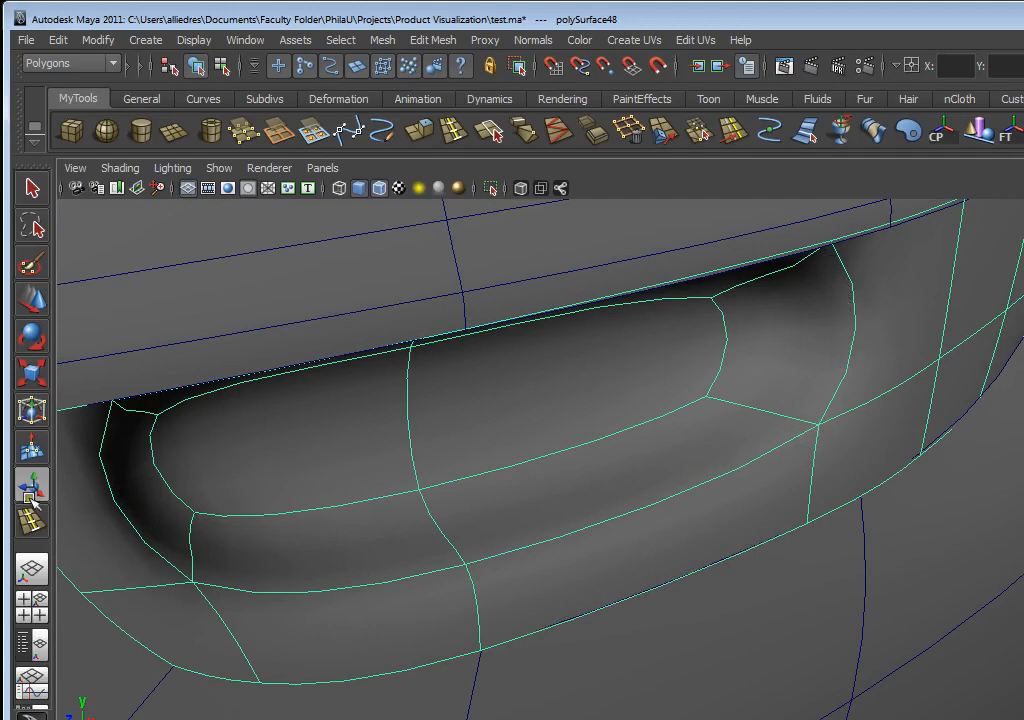
alt+drag(478, 440, 537, 450)
alt+drag(745, 458, 677, 443)
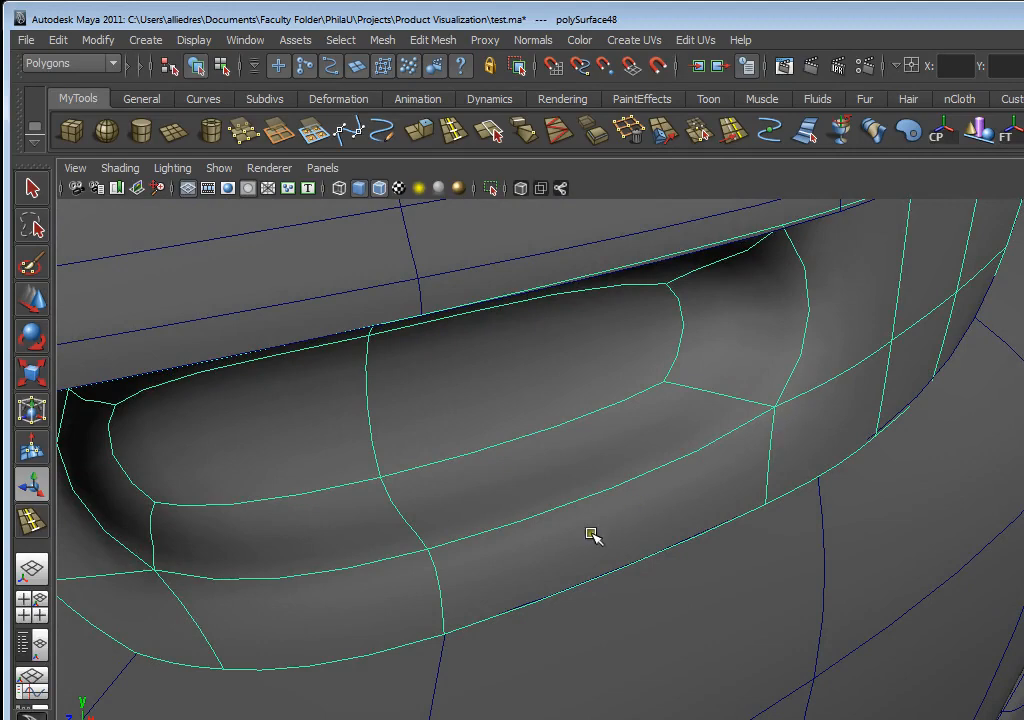
- Insert an edge loop around the recess's side walls close to its outer edge to sharpen the transition
click(451, 132)
mouse_move(780, 495)
alt+mouse_down()
mouse_move(766, 478)
mouse_move(776, 490)
alt+mouse_up()
alt+drag(267, 560, 320, 585)
alt+drag(593, 675, 460, 574)
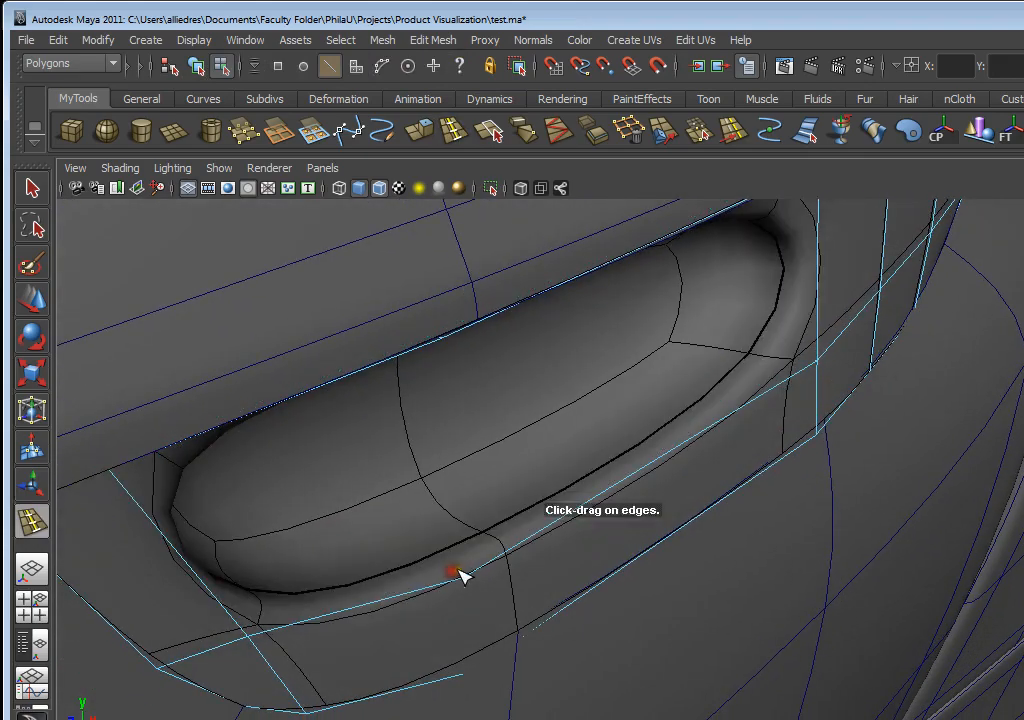
alt+drag(608, 527, 743, 456)
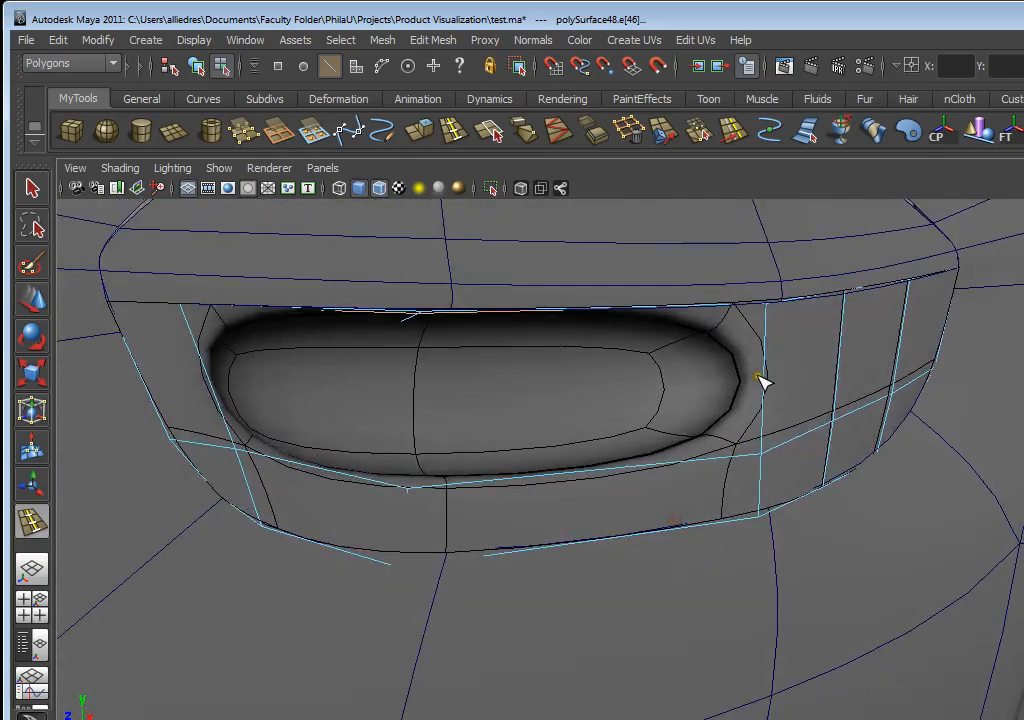
- Compare the sharpened recess with the door handle in the BMW Z4 coupé photo in Windows Photo Viewer
alt+drag(760, 380, 724, 306)
alt+drag(606, 407, 425, 468)
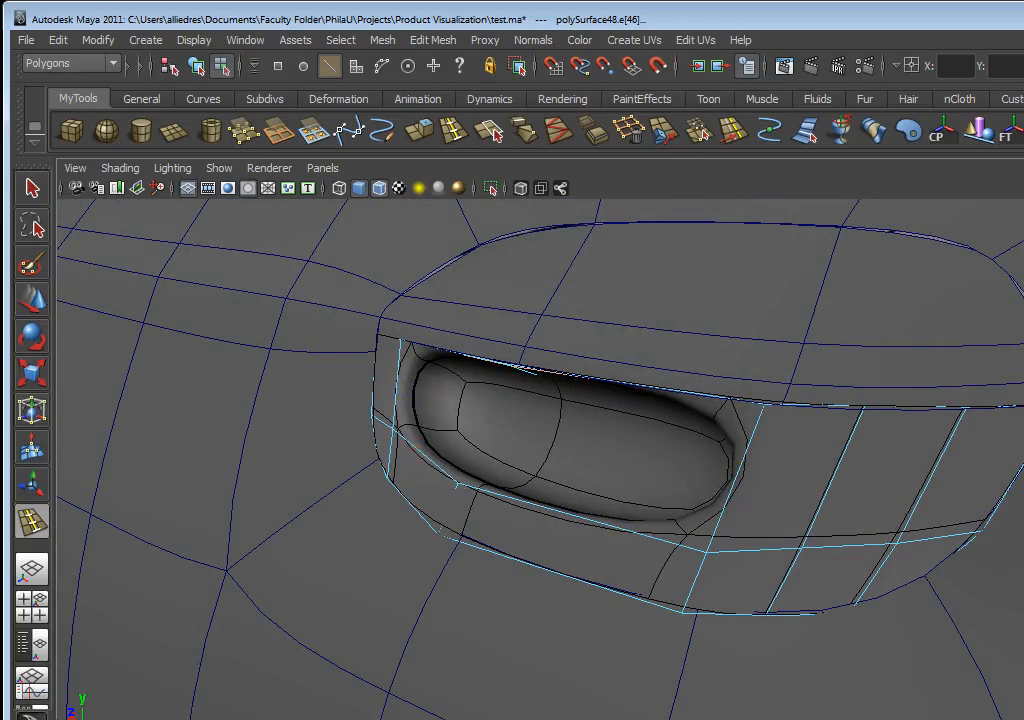
key(alt+Tab)
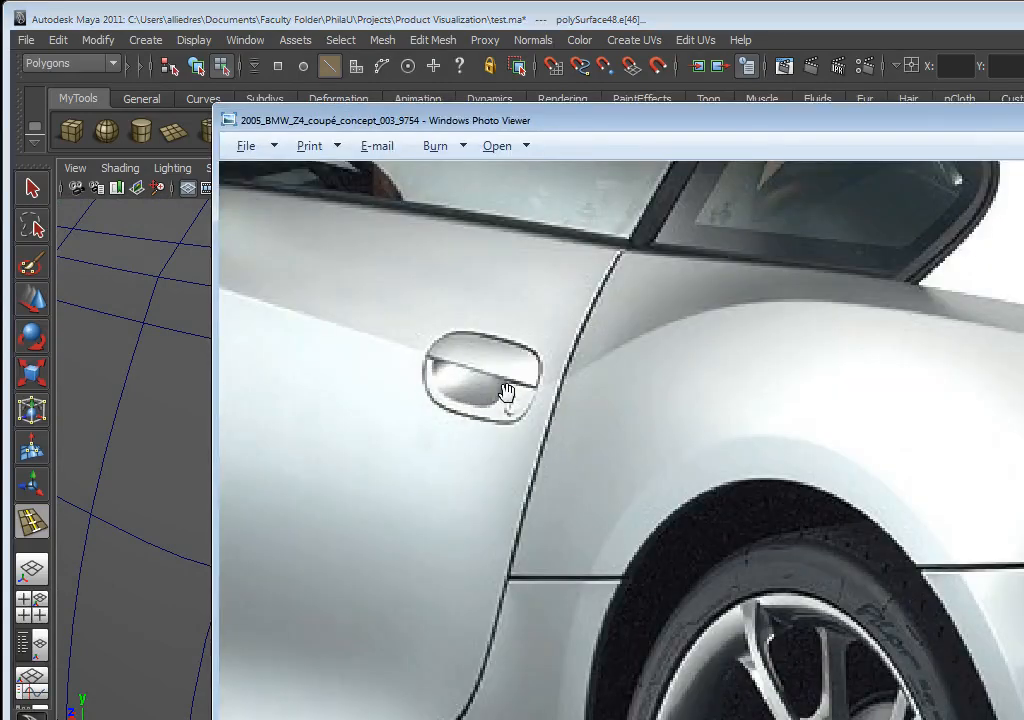
key(alt+Tab)
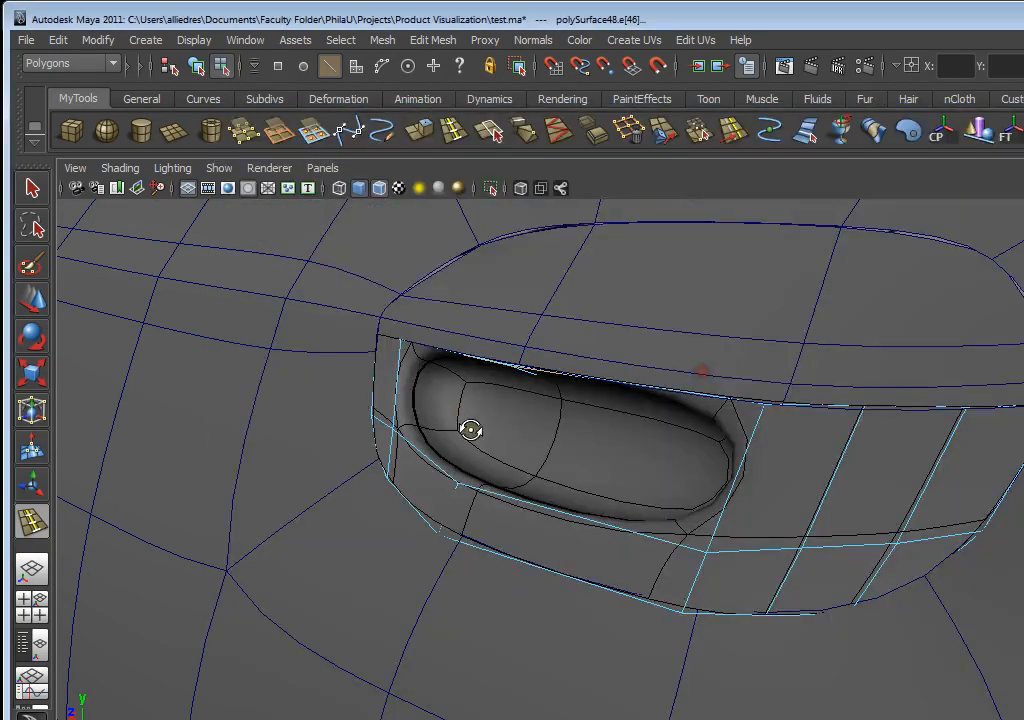
alt+drag(470, 430, 601, 453)
scroll(658, 443, up, 3)
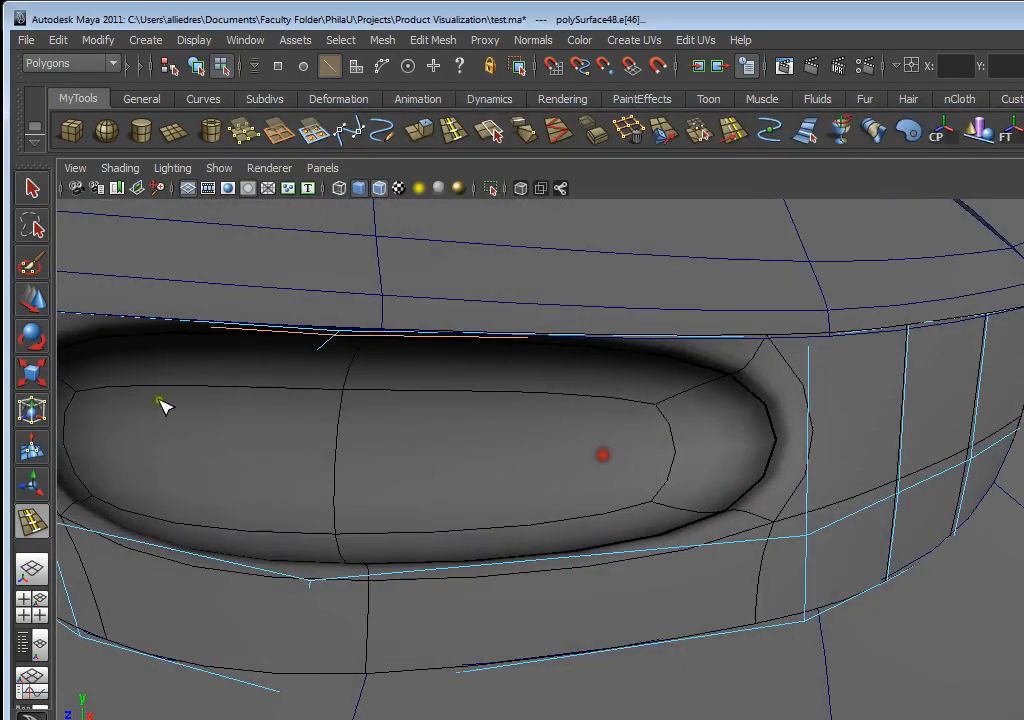
- Leave the edge loop tool and inspect the recess's new rim edge with smooth preview off and on
click(37, 298)
right_drag(826, 390, 874, 361)
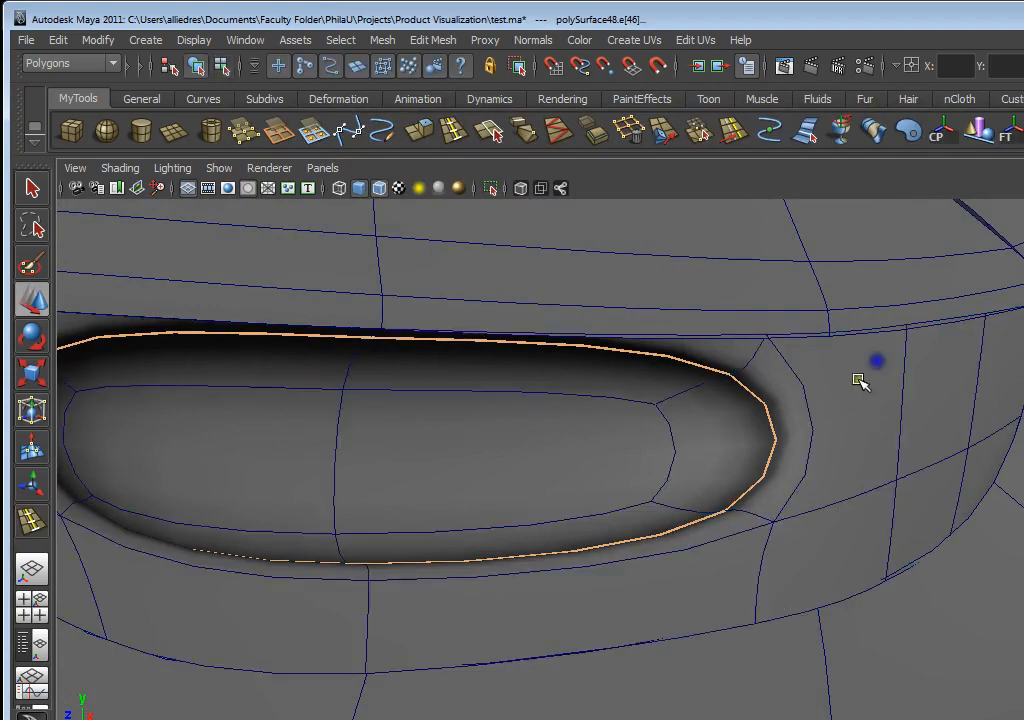
scroll(789, 463, down, 5)
scroll(777, 458, up, 4)
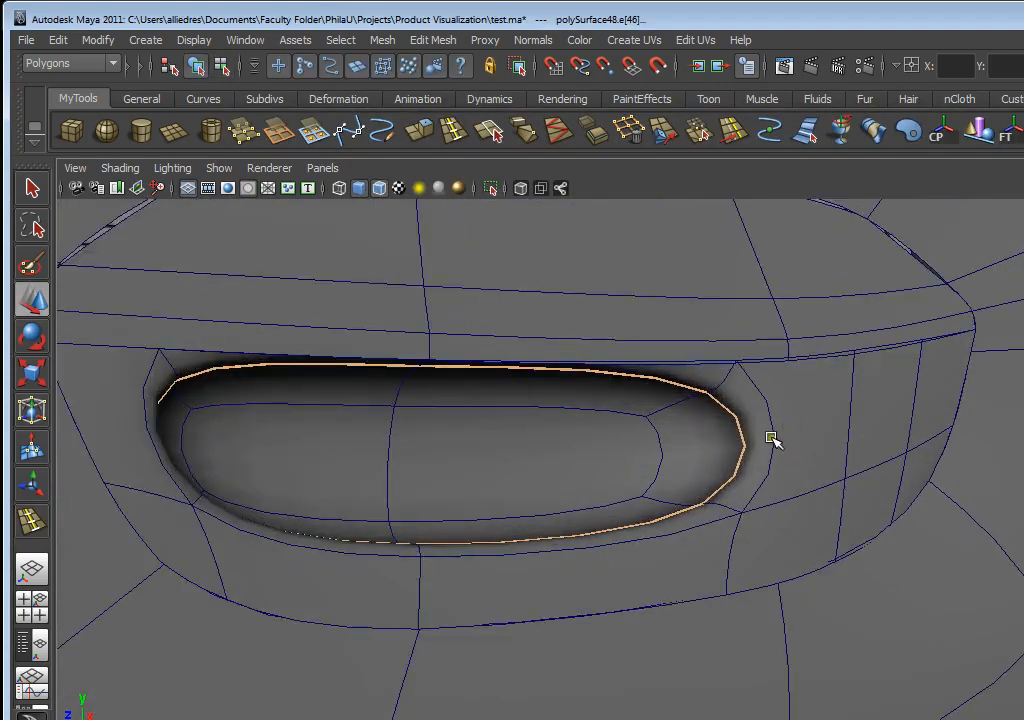
alt+drag(771, 437, 722, 433)
key(1)
scroll(743, 469, up, 2)
key(3)
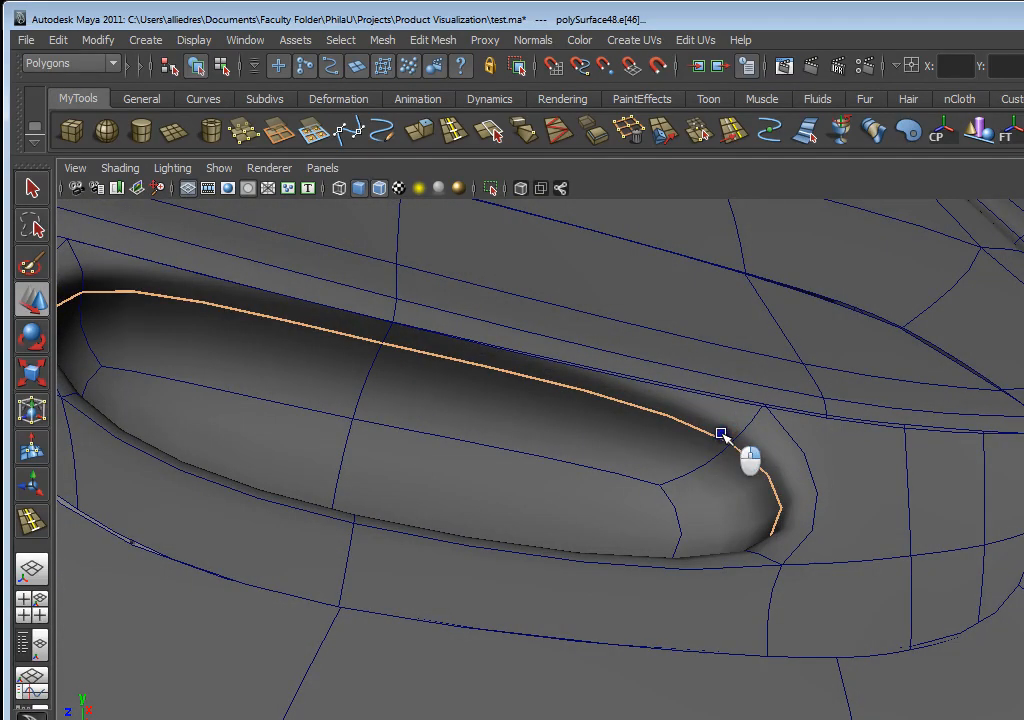
- Delete the upper wall faces in the rear half of the lower handle piece's recess, under the upper piece
right_drag(722, 434, 722, 469)
click(625, 438)
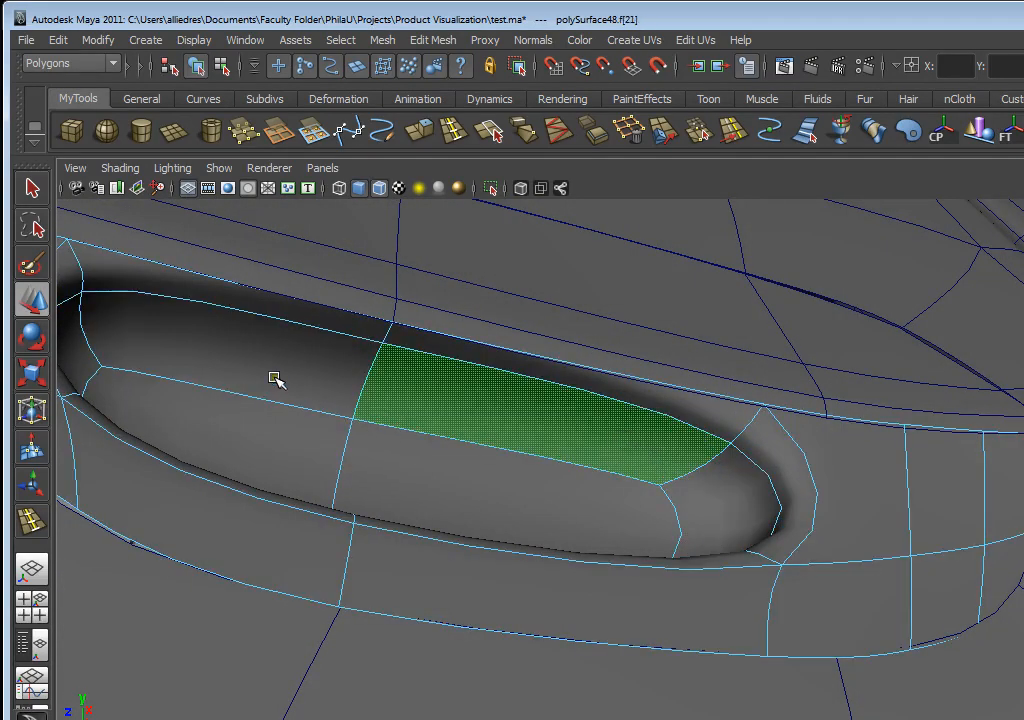
click(276, 380)
alt+drag(517, 407, 454, 442)
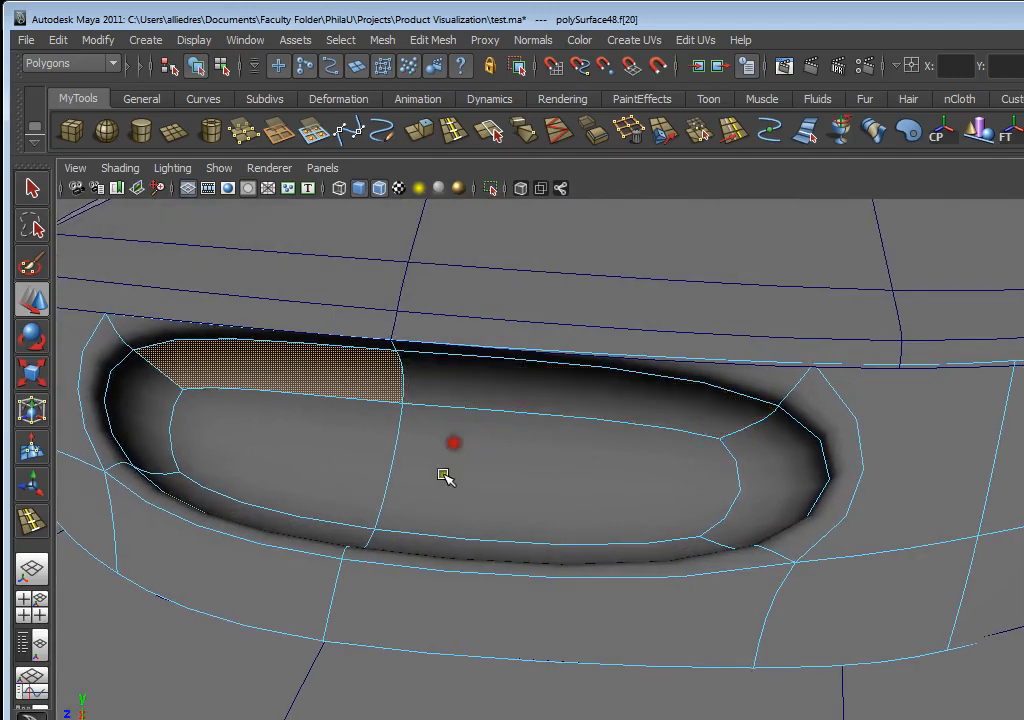
alt+drag(521, 462, 645, 510)
scroll(645, 510, down, 5)
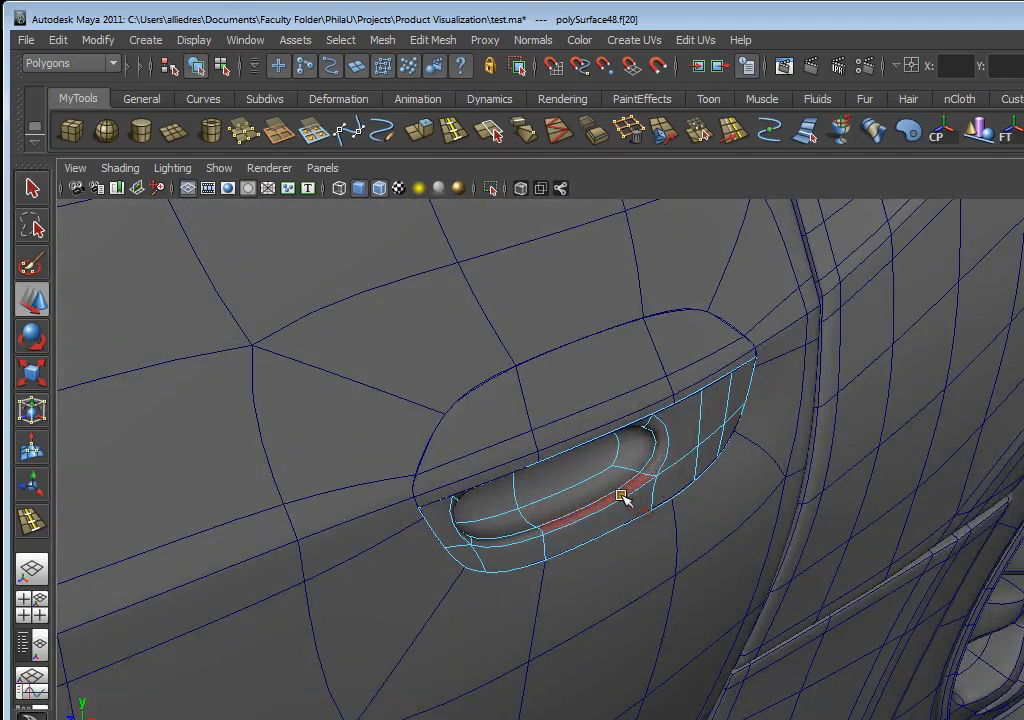
alt+drag(590, 469, 368, 432)
scroll(549, 476, up, 5)
alt+drag(296, 386, 411, 377)
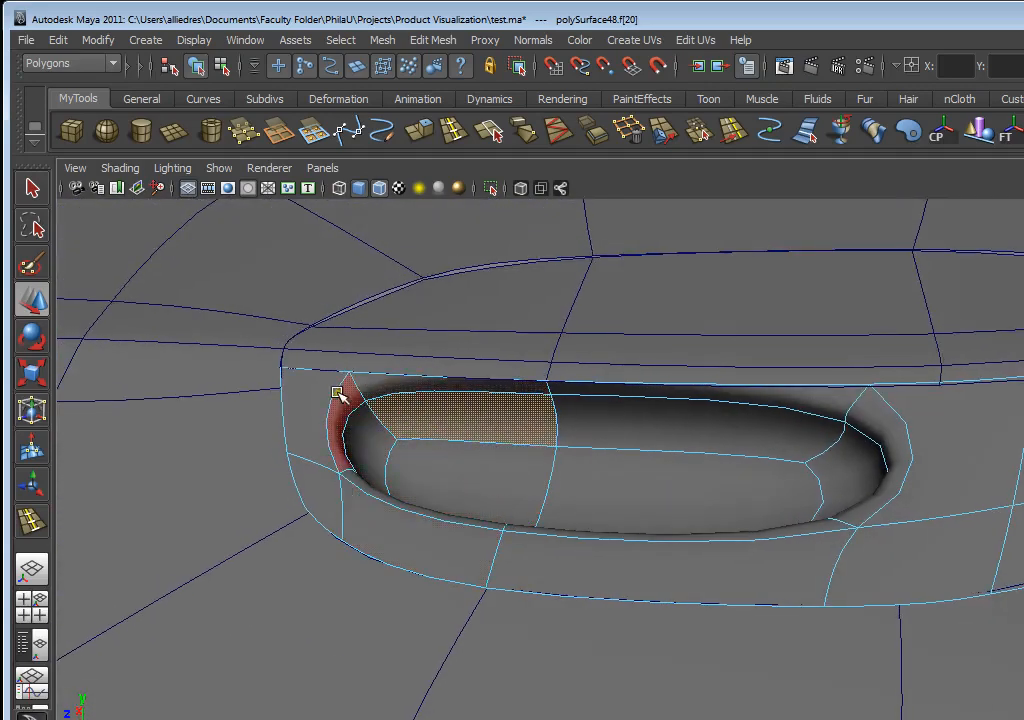
alt+drag(869, 446, 837, 391)
click(837, 392)
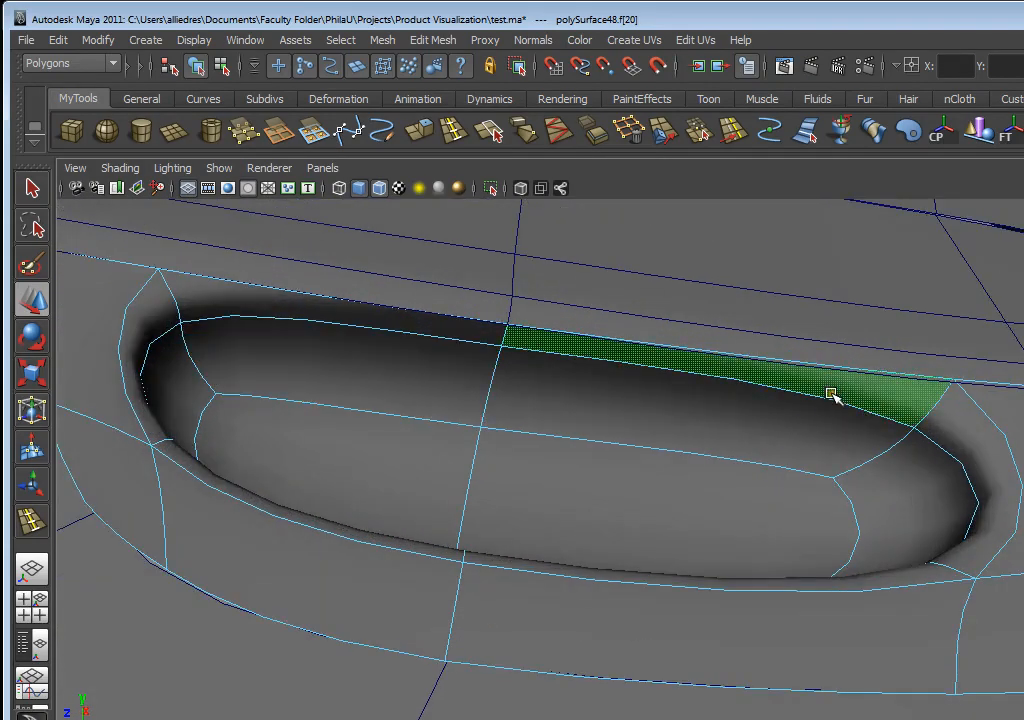
click(806, 418)
key(Delete)
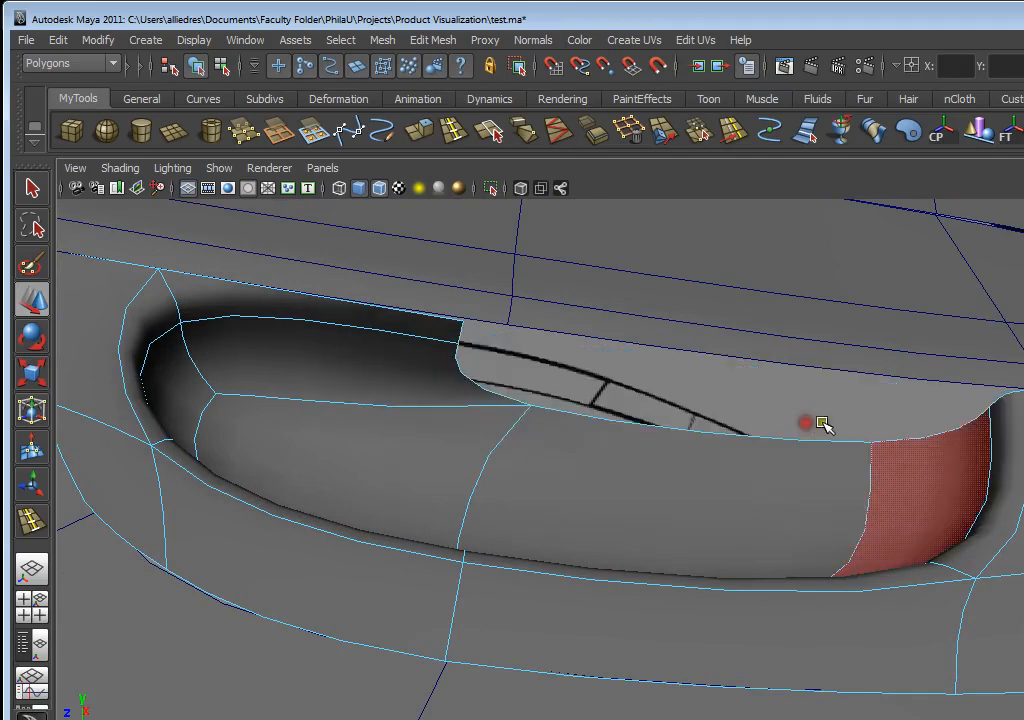
- Delete the remaining upper wall and upper rim faces in the front half of the recess
alt+right_drag(990, 475, 937, 528)
alt+drag(937, 528, 859, 405)
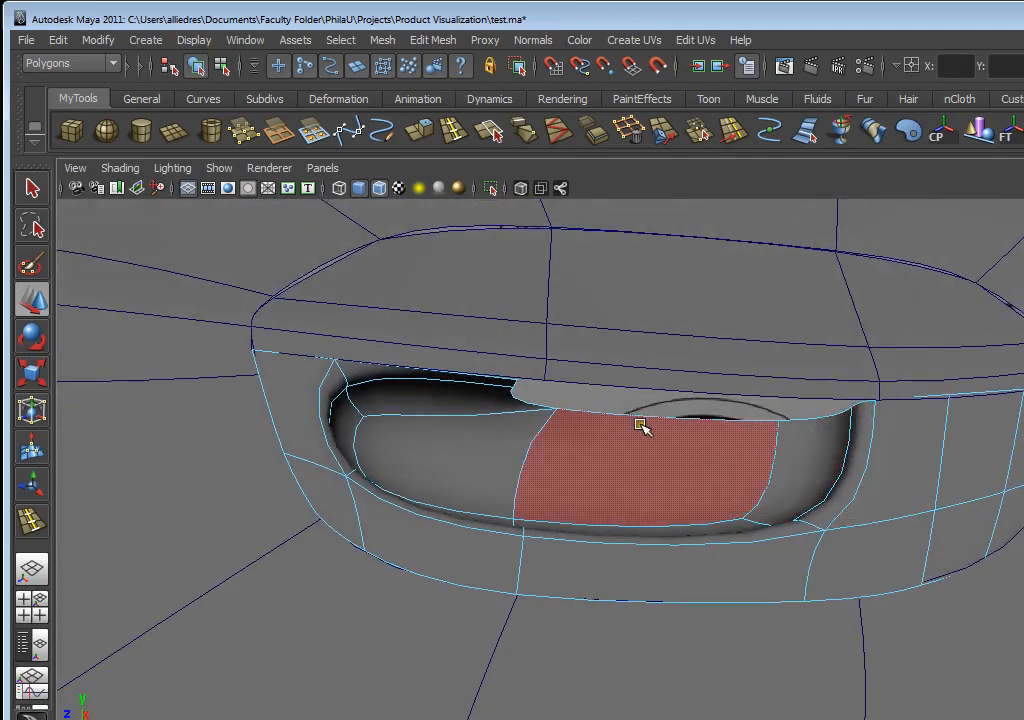
alt+drag(641, 427, 768, 466)
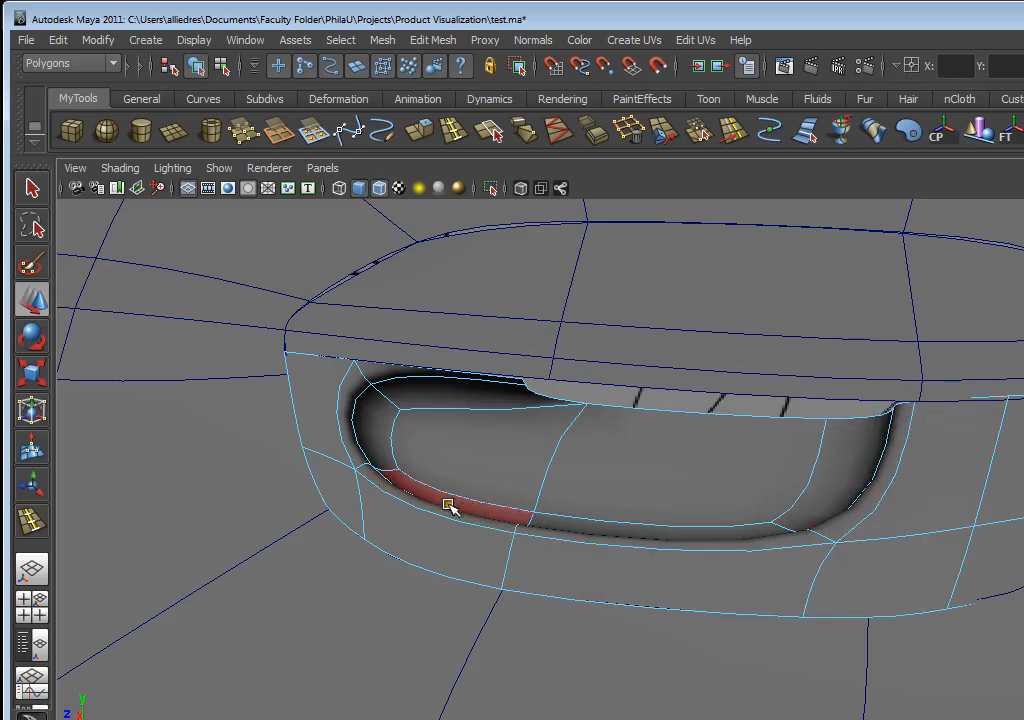
alt+right_drag(427, 462, 450, 331)
click(450, 331)
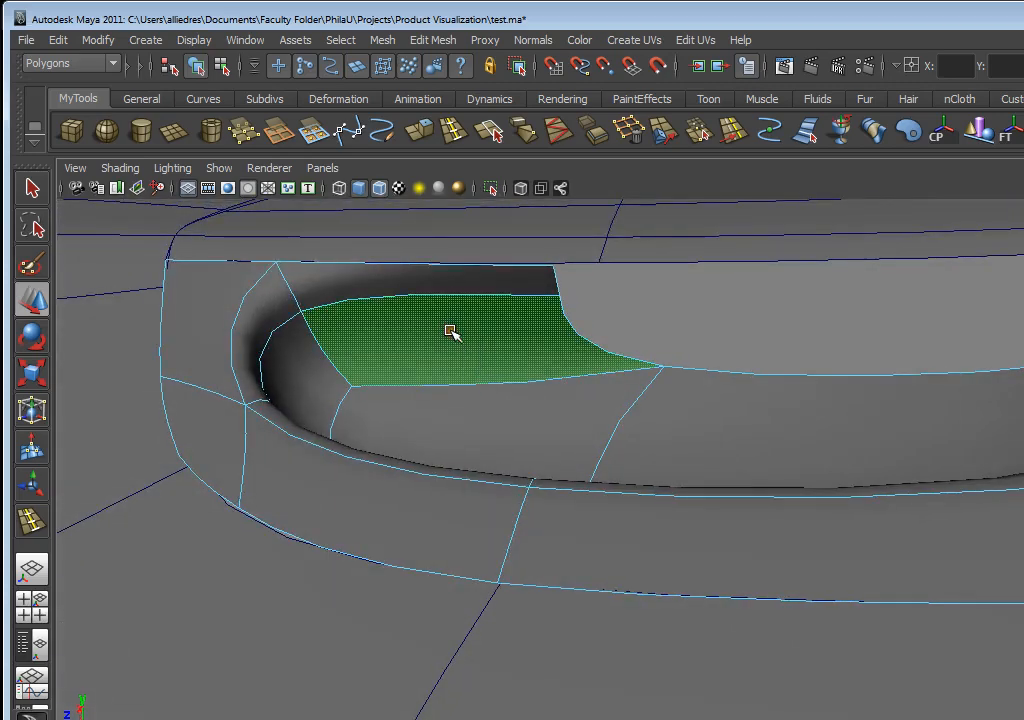
key(Delete)
click(367, 280)
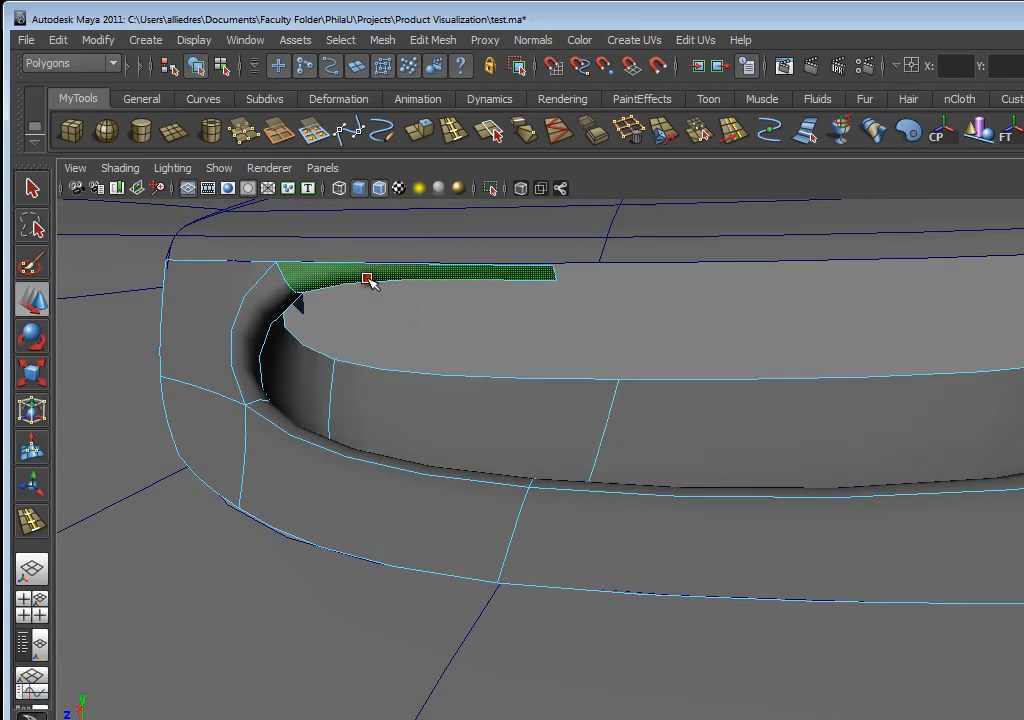
key(Delete)
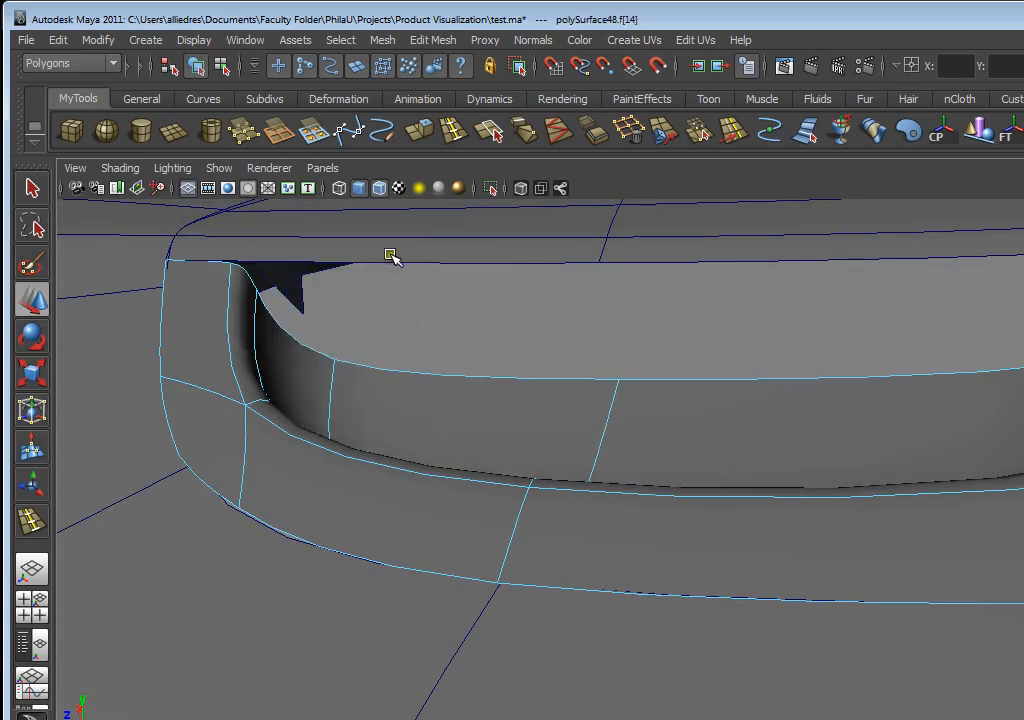
- Select the lower handle piece as a whole object and examine its open-topped recess from several angles
alt+drag(488, 343, 743, 487)
scroll(535, 377, down, 5)
scroll(713, 494, up, 5)
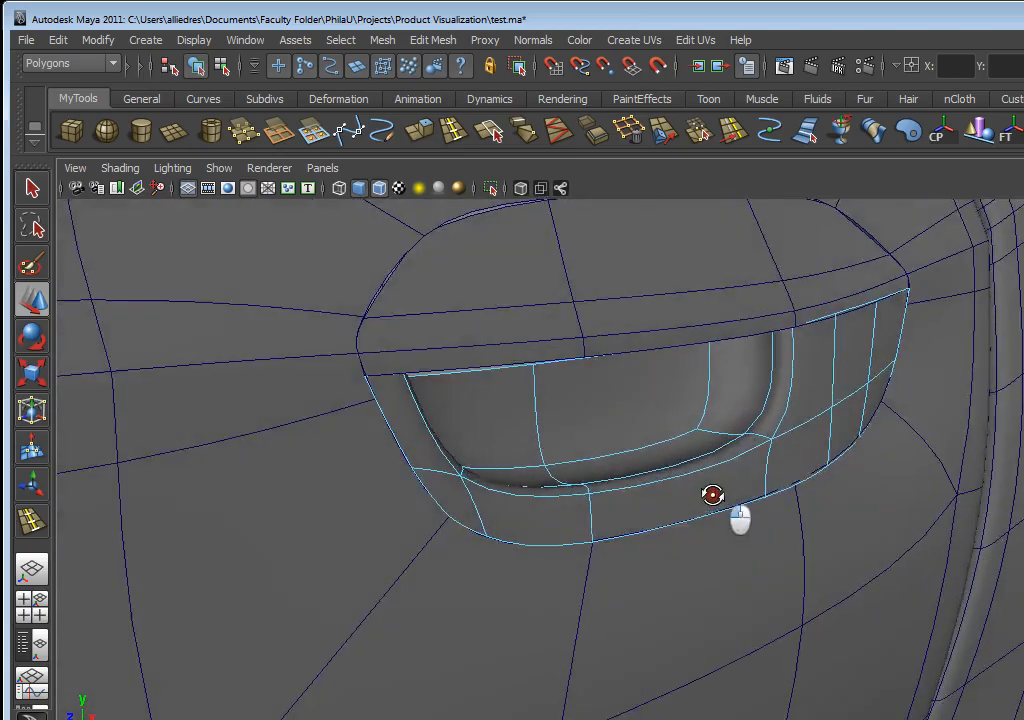
right_drag(832, 436, 846, 420)
click(824, 424)
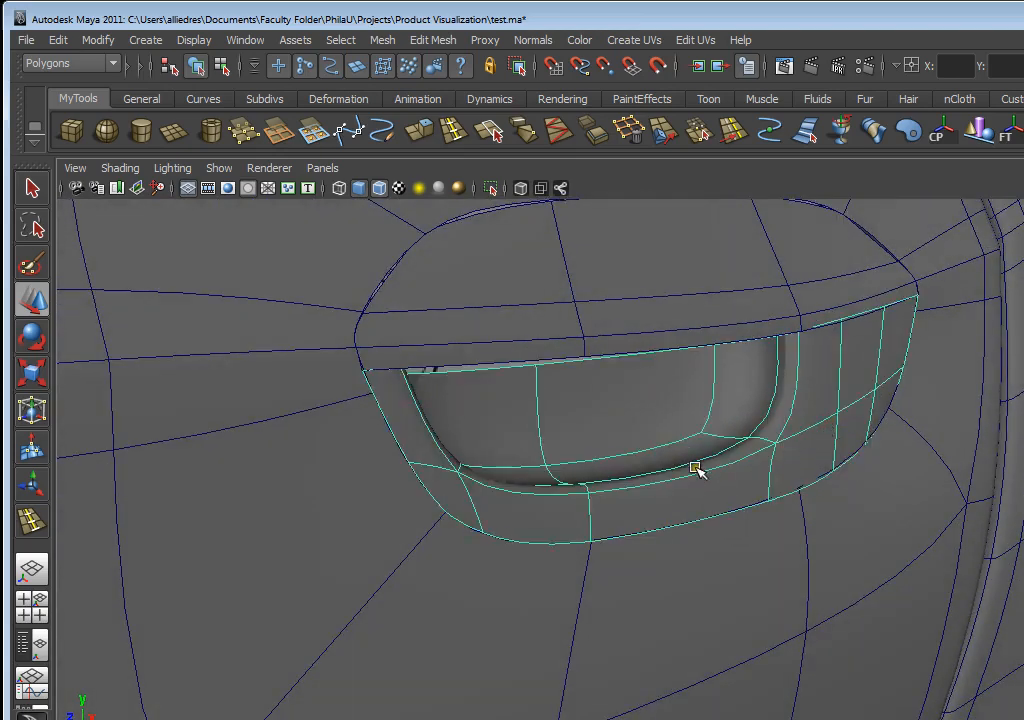
alt+drag(768, 456, 866, 438)
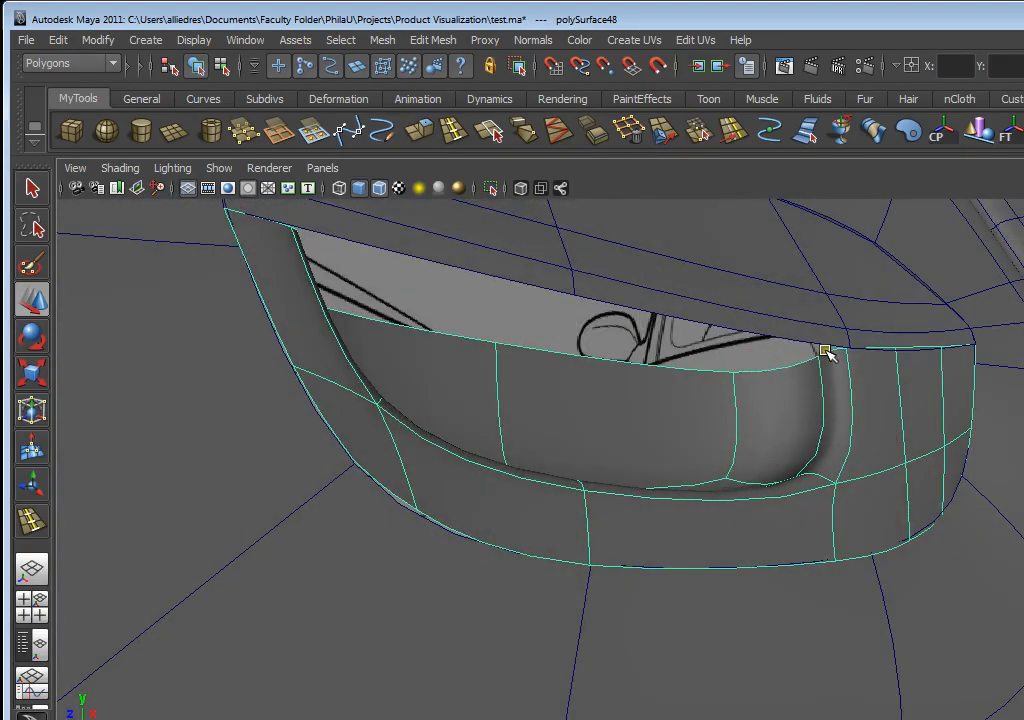
alt+drag(543, 346, 389, 336)
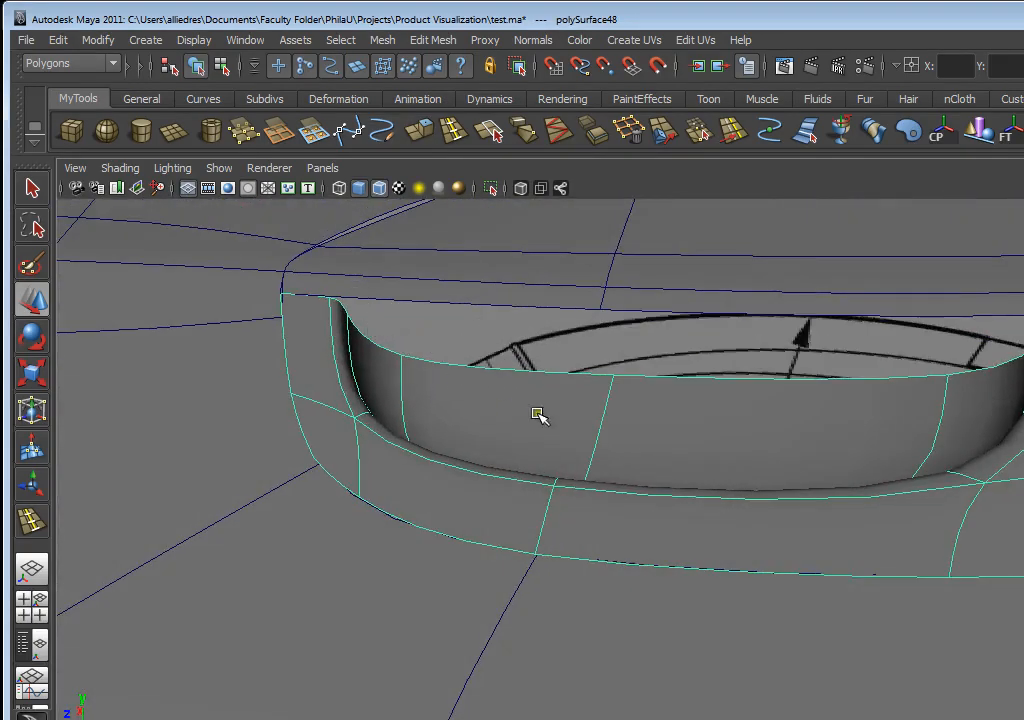
alt+drag(538, 415, 636, 506)
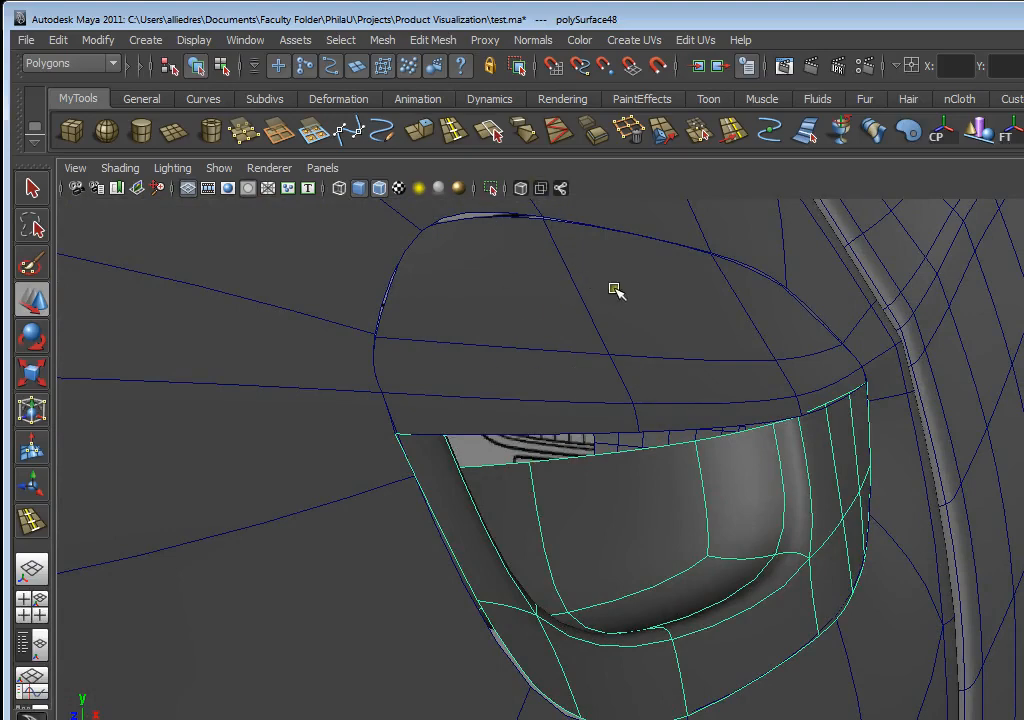
alt+drag(655, 352, 681, 427)
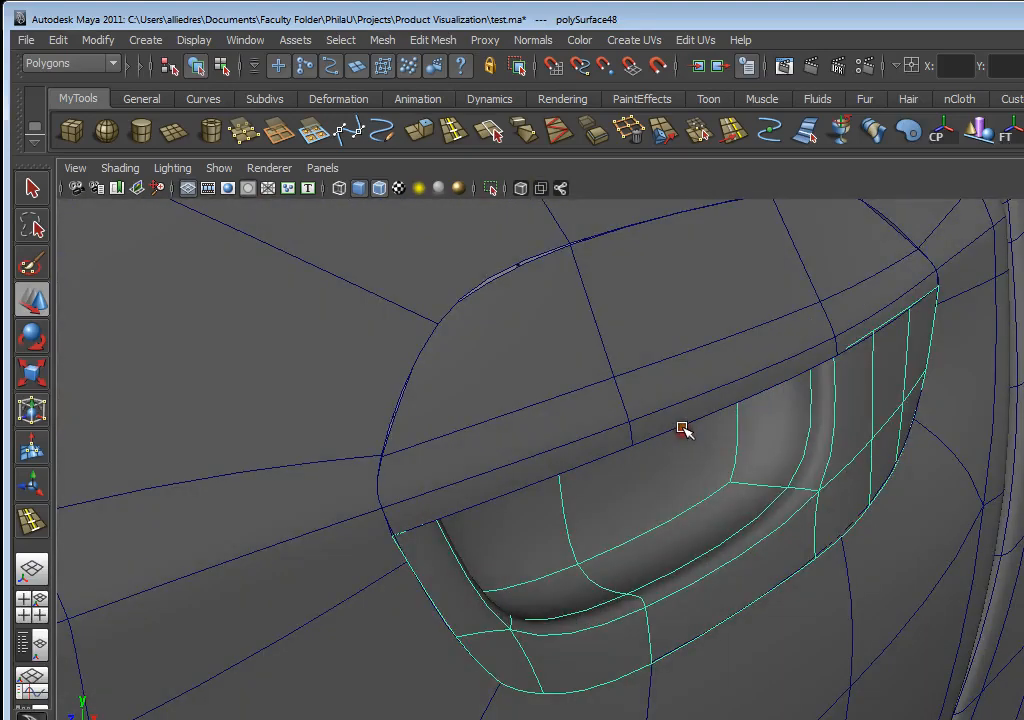
- Examine both handle pieces in the context of the whole car door and up close
click(642, 396)
alt+drag(756, 442, 613, 387)
scroll(613, 387, down, 8)
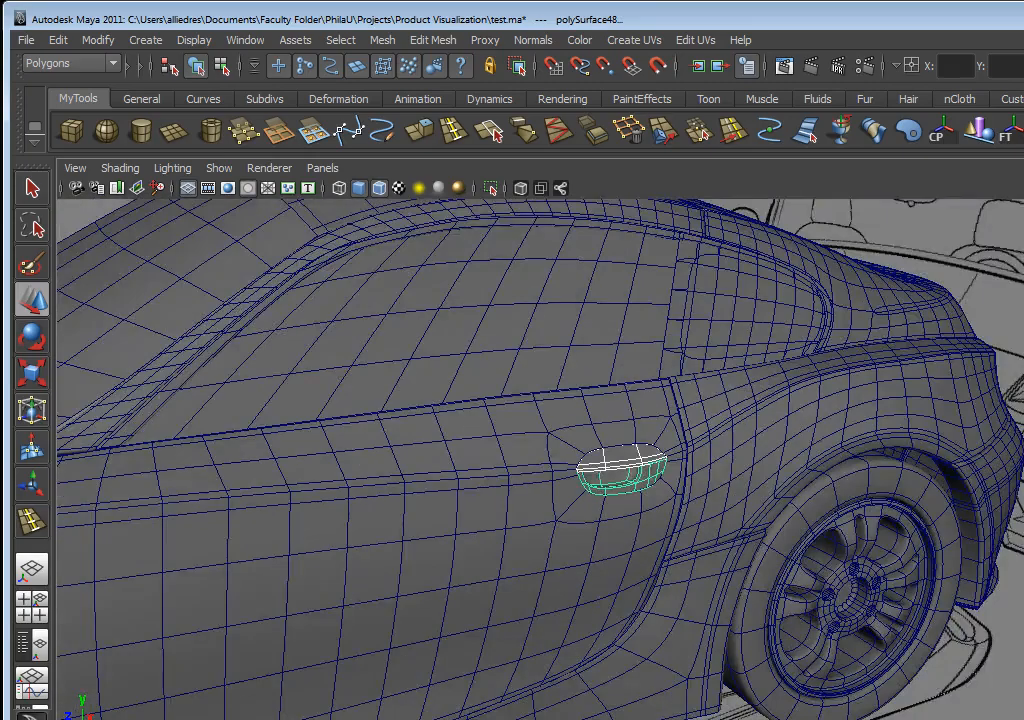
click(1010, 690)
scroll(710, 463, up, 10)
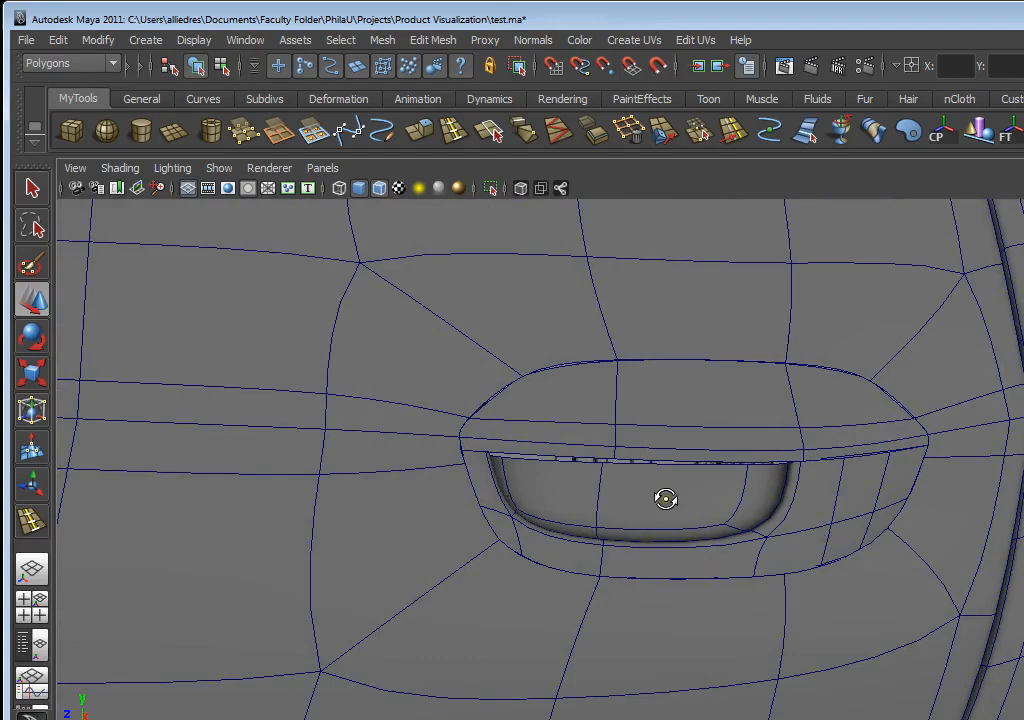
alt+drag(665, 498, 622, 492)
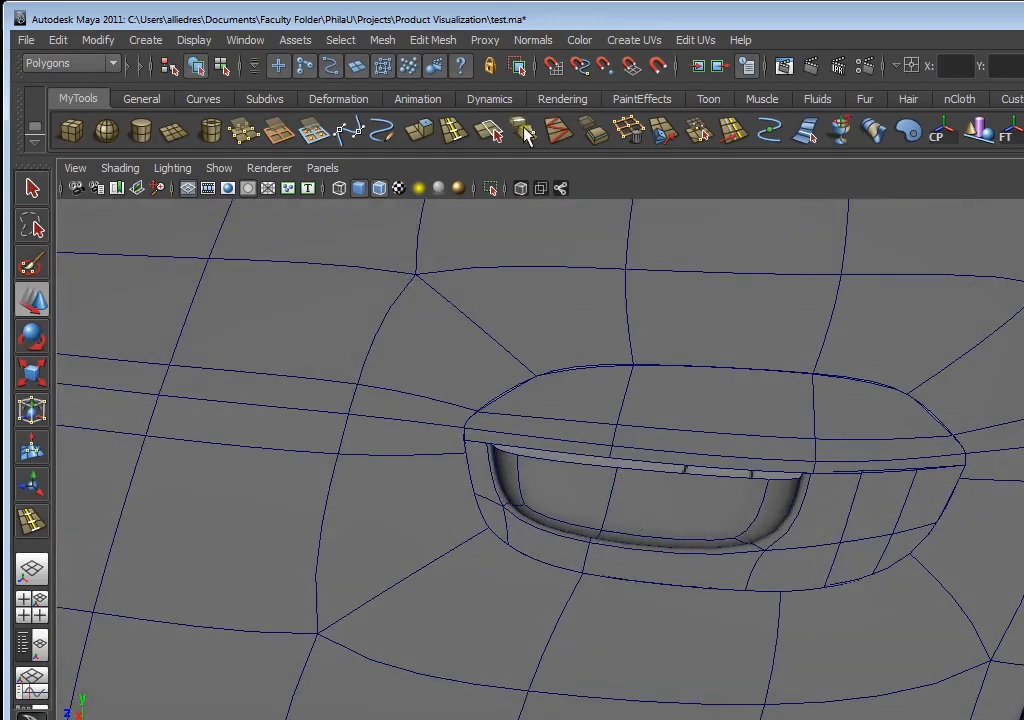
- Turn off the wireframe overlay on shaded surfaces and compare the handle with the BMW Z4 coupé photo in Windows Photo Viewer
click(383, 192)
scroll(830, 464, down, 5)
mouse_move(830, 464)
alt+mouse_down()
mouse_move(761, 498)
mouse_move(907, 517)
mouse_move(756, 478)
mouse_move(736, 463)
alt+mouse_up()
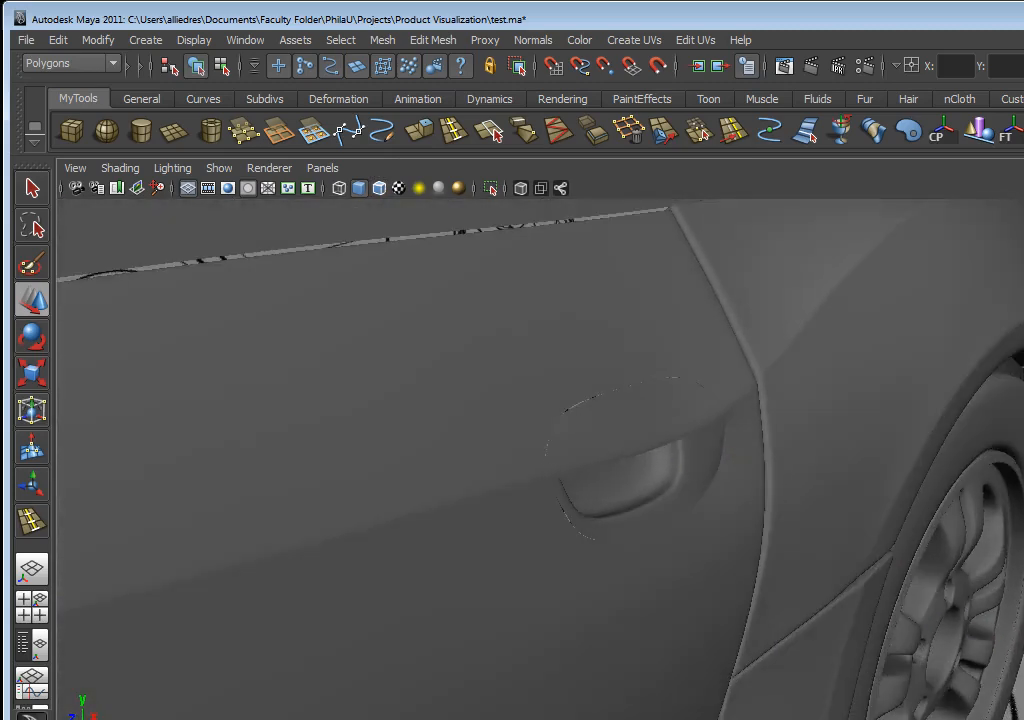
key(alt+Tab)
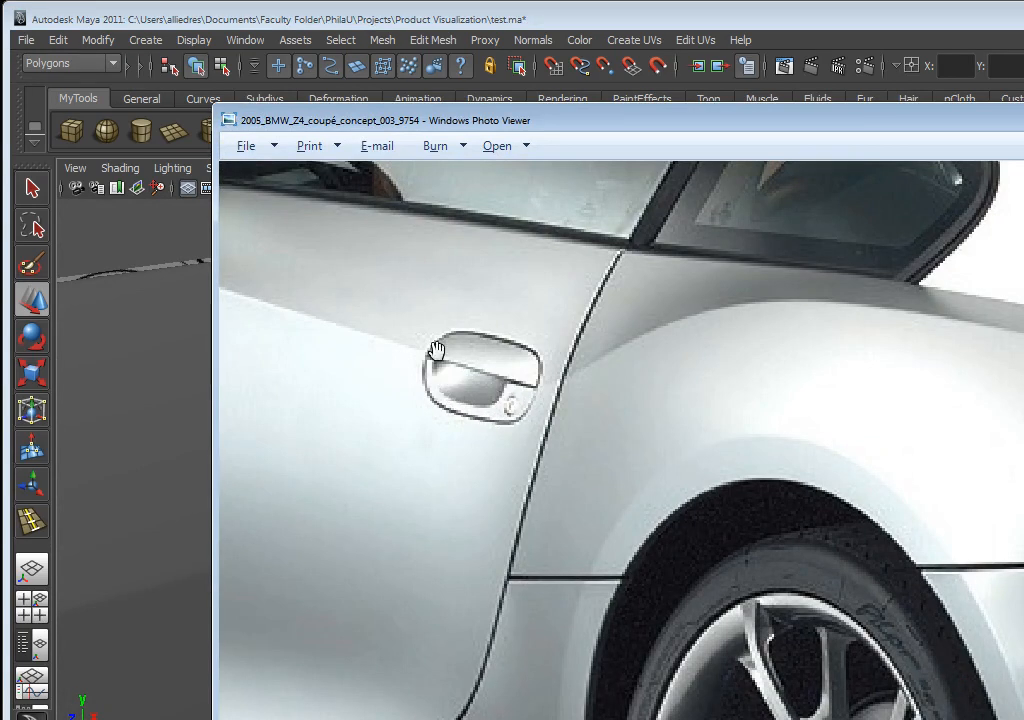
drag(603, 130, 624, 131)
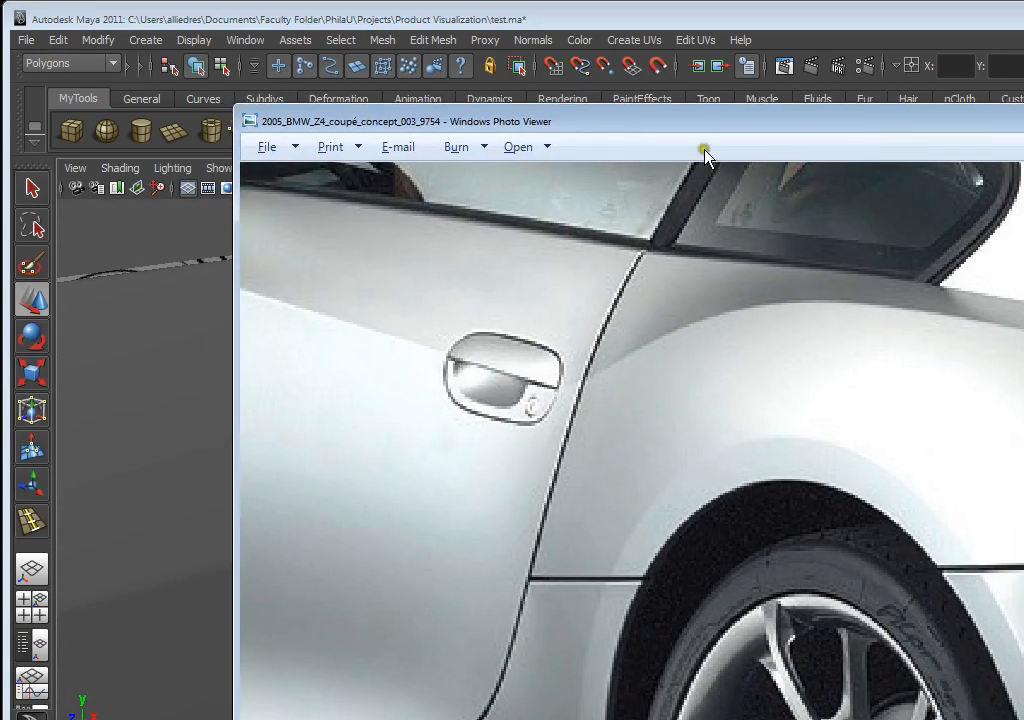
drag(704, 125, 1015, 712)
- Select the two lower inner edges along the recess's back wall in the lower handle piece and move them upward
alt+drag(724, 507, 650, 492)
click(650, 492)
alt+drag(678, 533, 614, 537)
right_drag(611, 540, 612, 484)
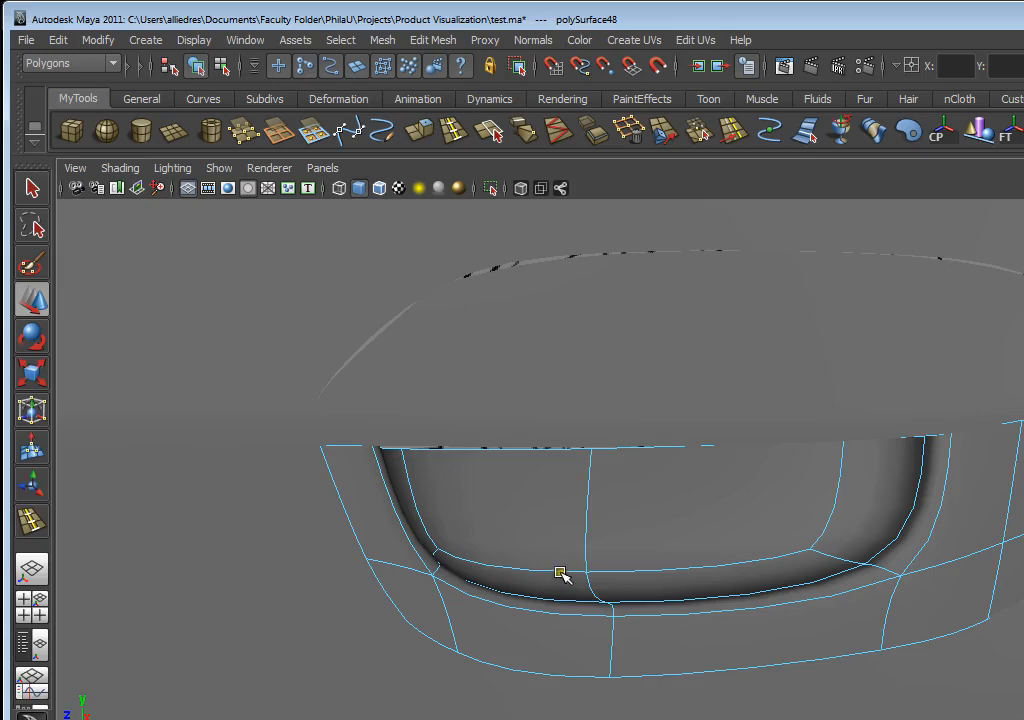
click(681, 571)
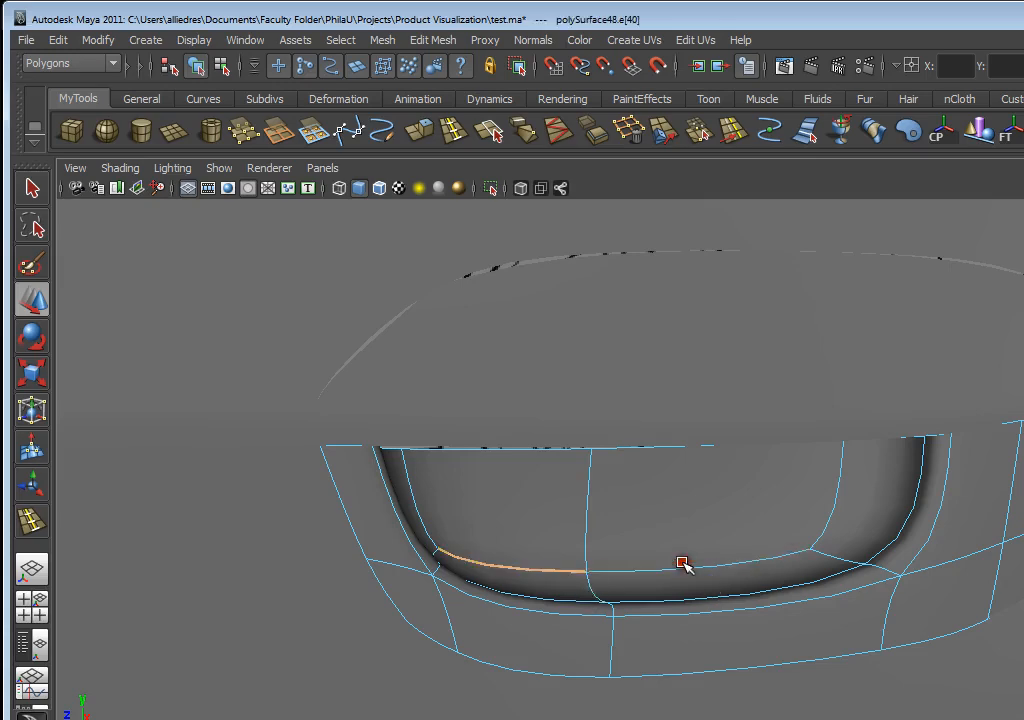
click(700, 587)
scroll(698, 584, down, 3)
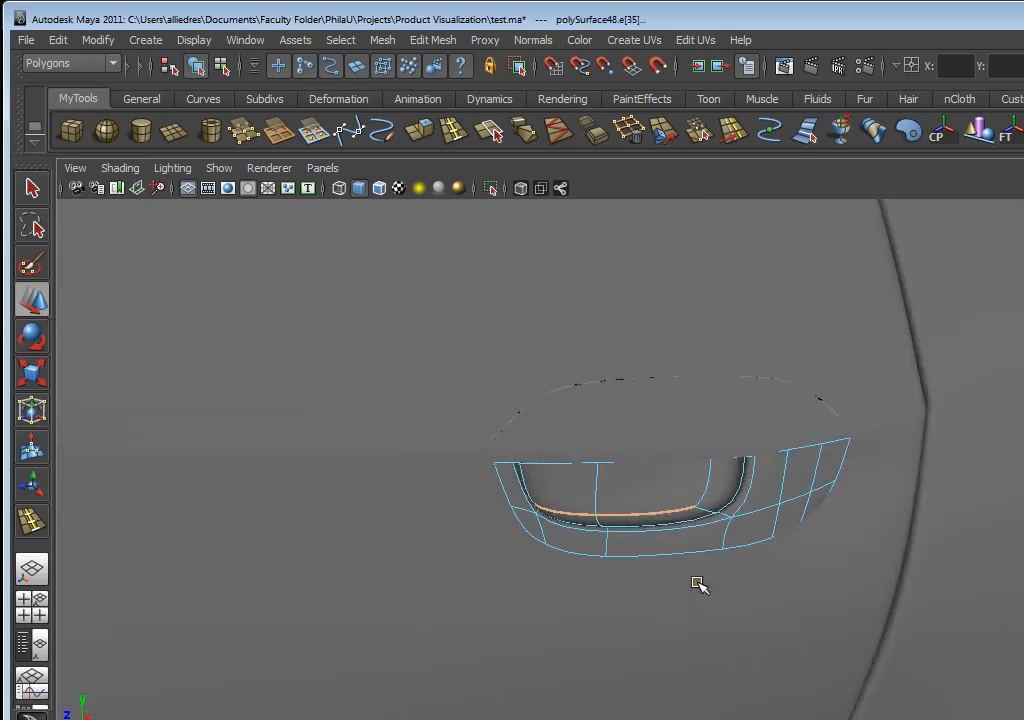
alt+drag(697, 583, 658, 578)
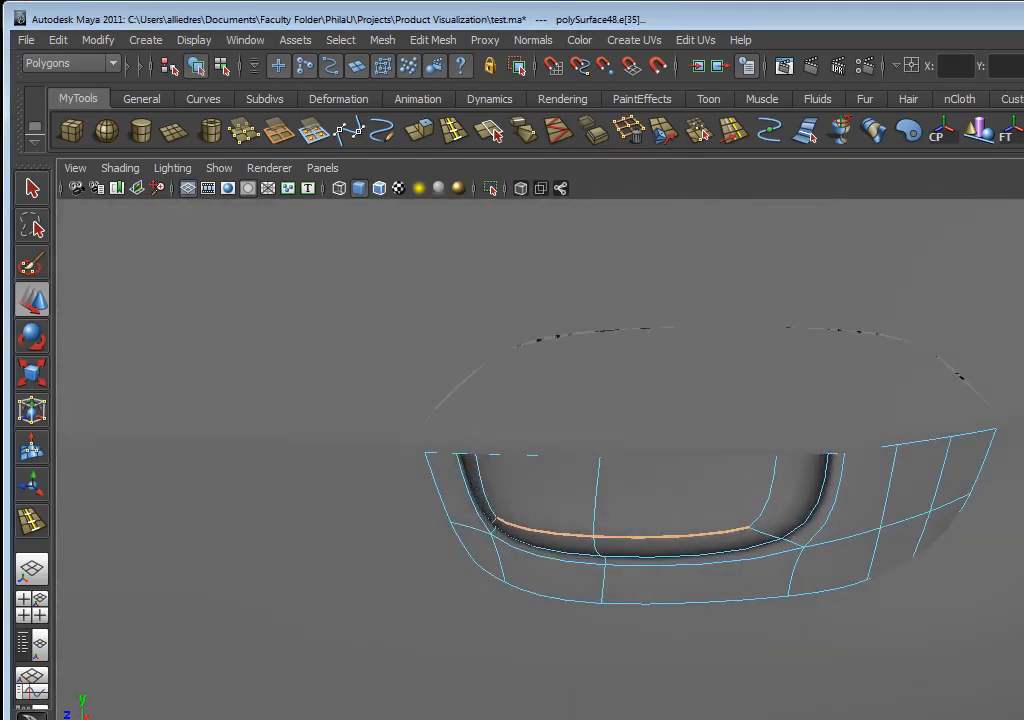
key(w)
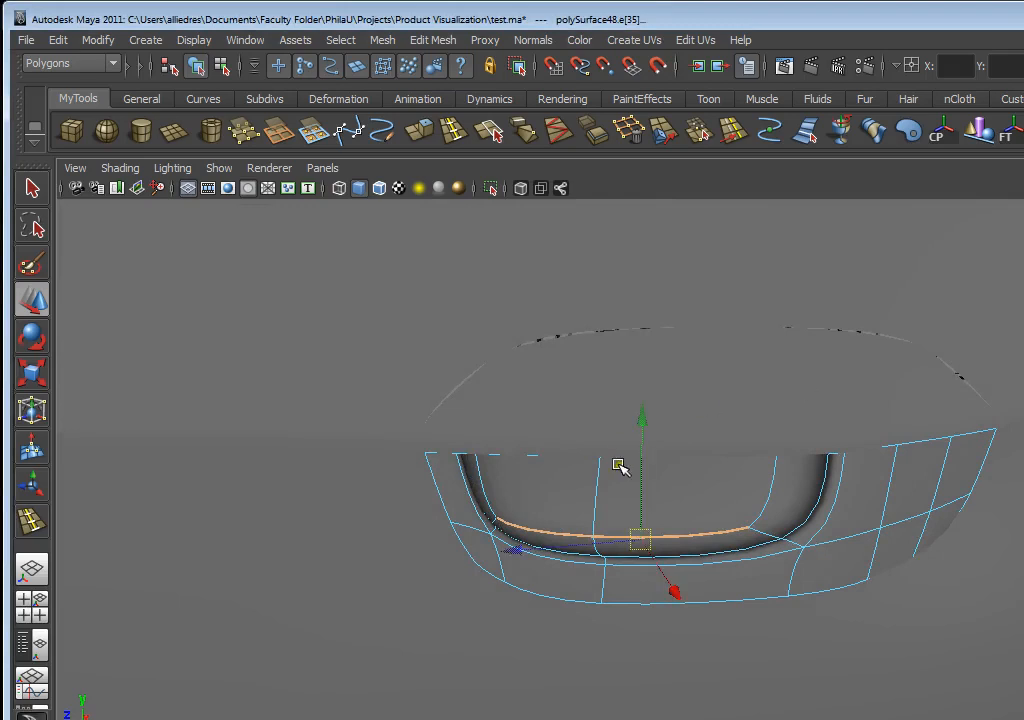
drag(643, 482, 642, 439)
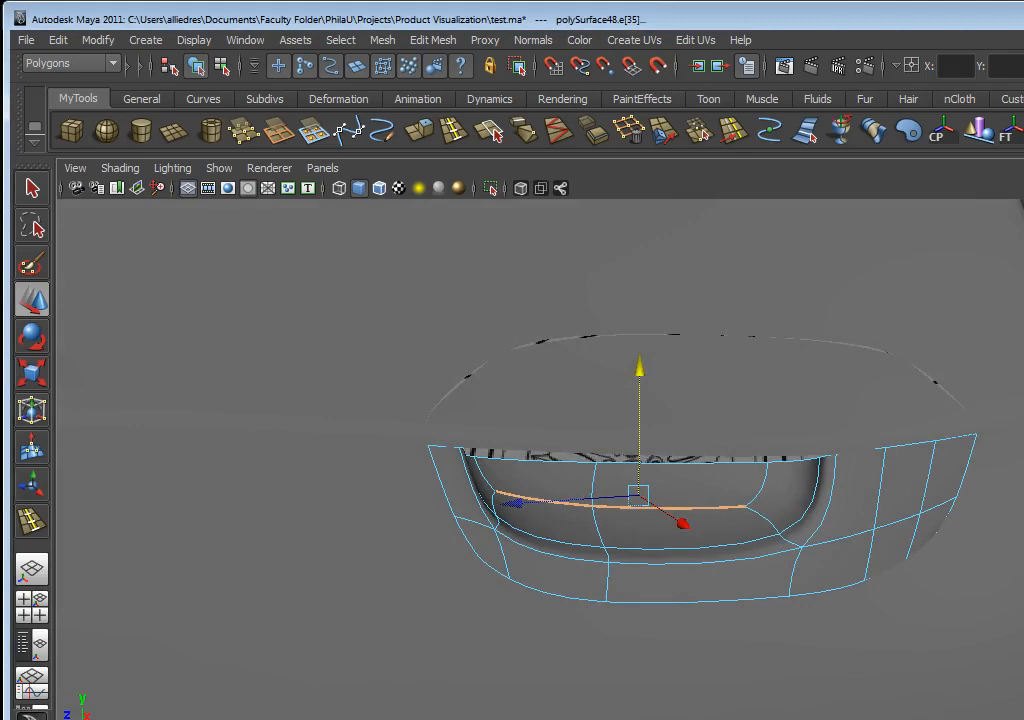
- Examine the reshaped finger recess and its open top from the front, the side and above
alt+drag(629, 519, 587, 491)
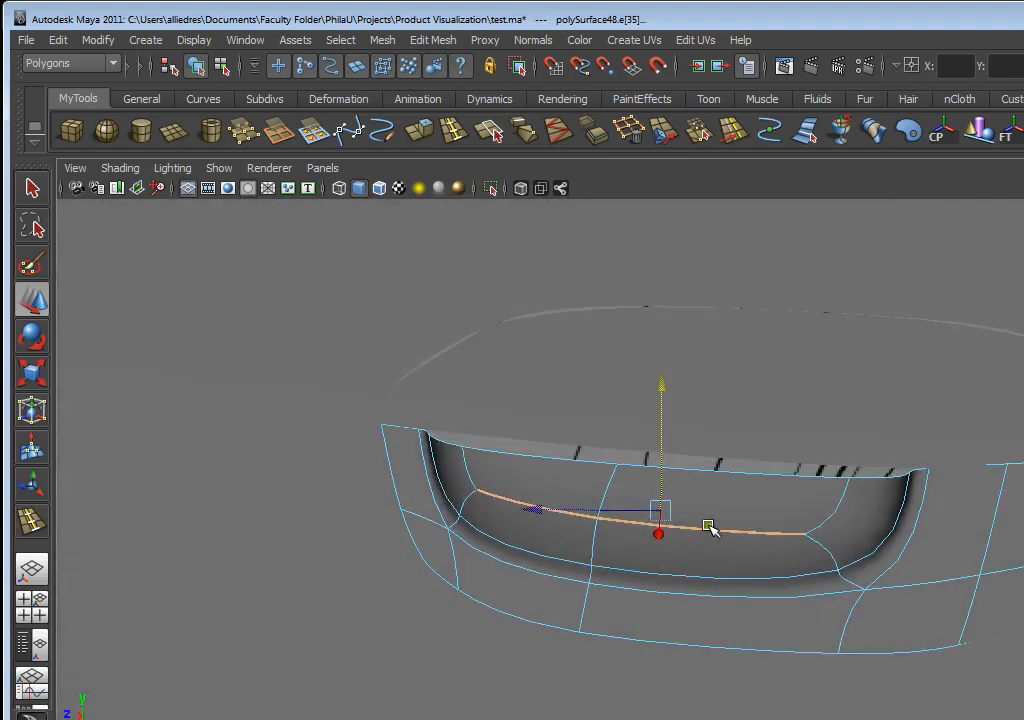
alt+drag(711, 530, 597, 580)
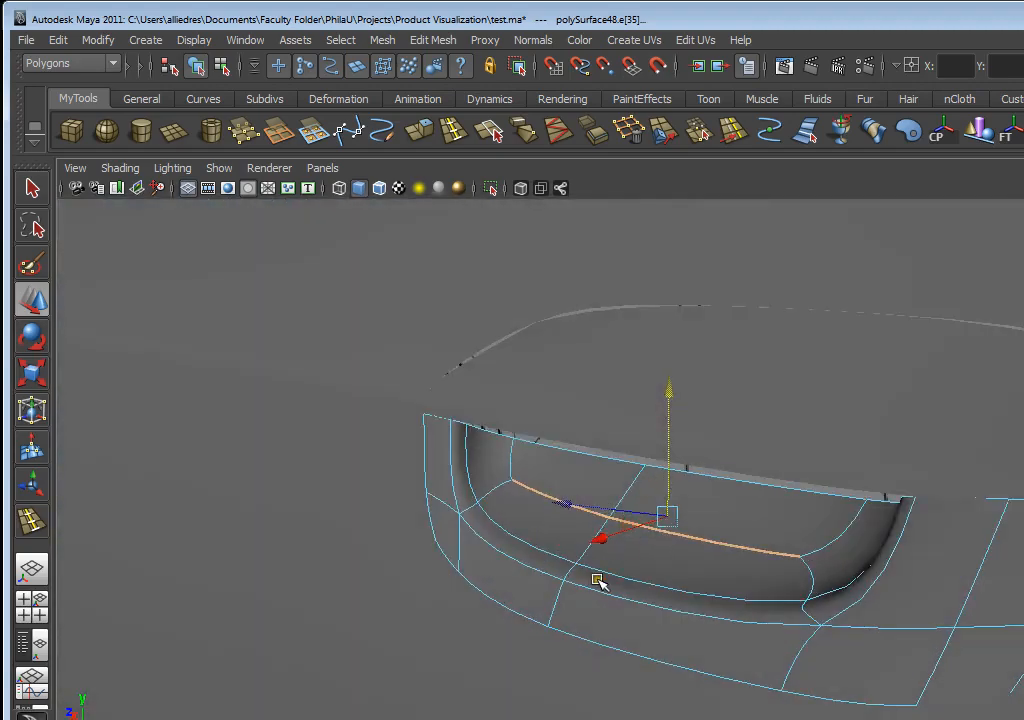
alt+drag(676, 489, 777, 599)
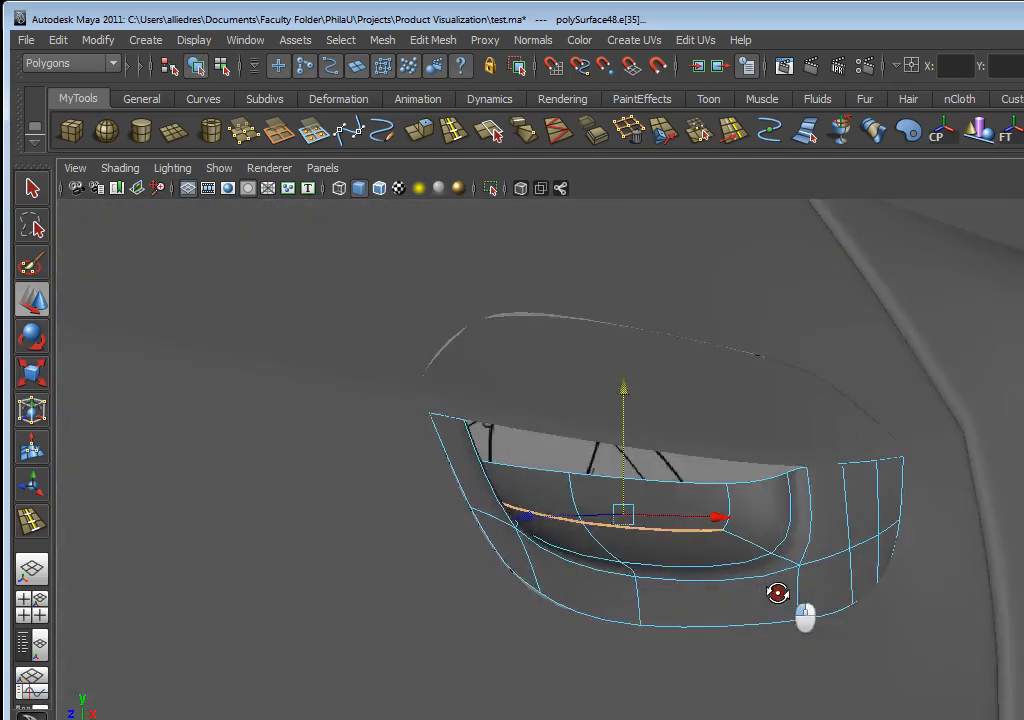
alt+drag(835, 524, 747, 594)
click(783, 463)
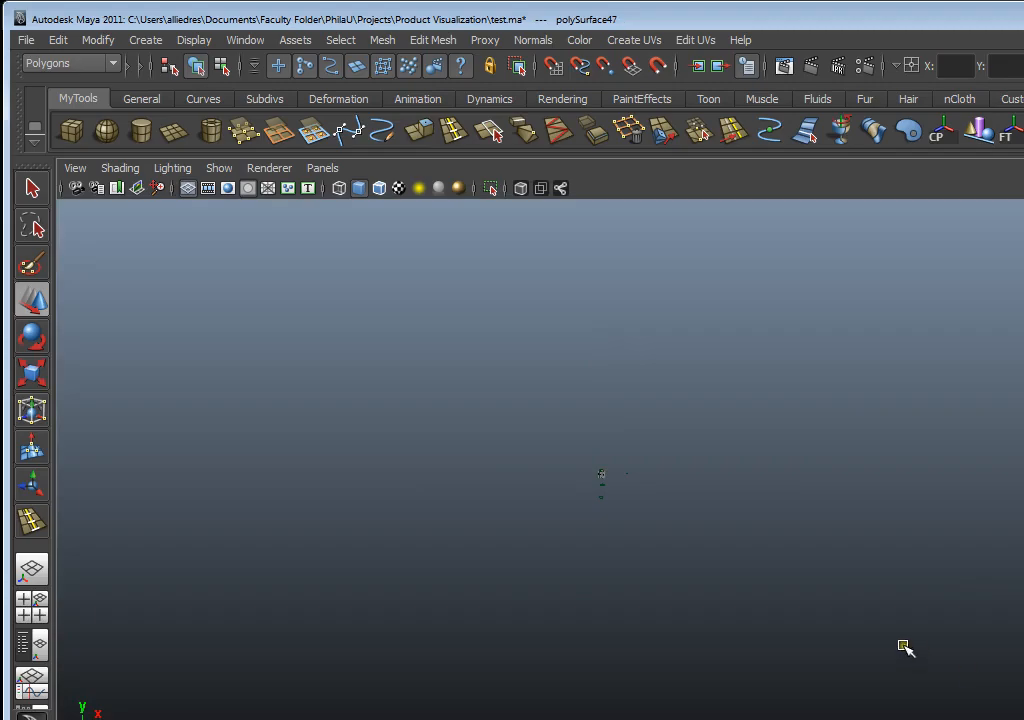
- Check the door handle in the context of the whole car and save the scene
key(a)
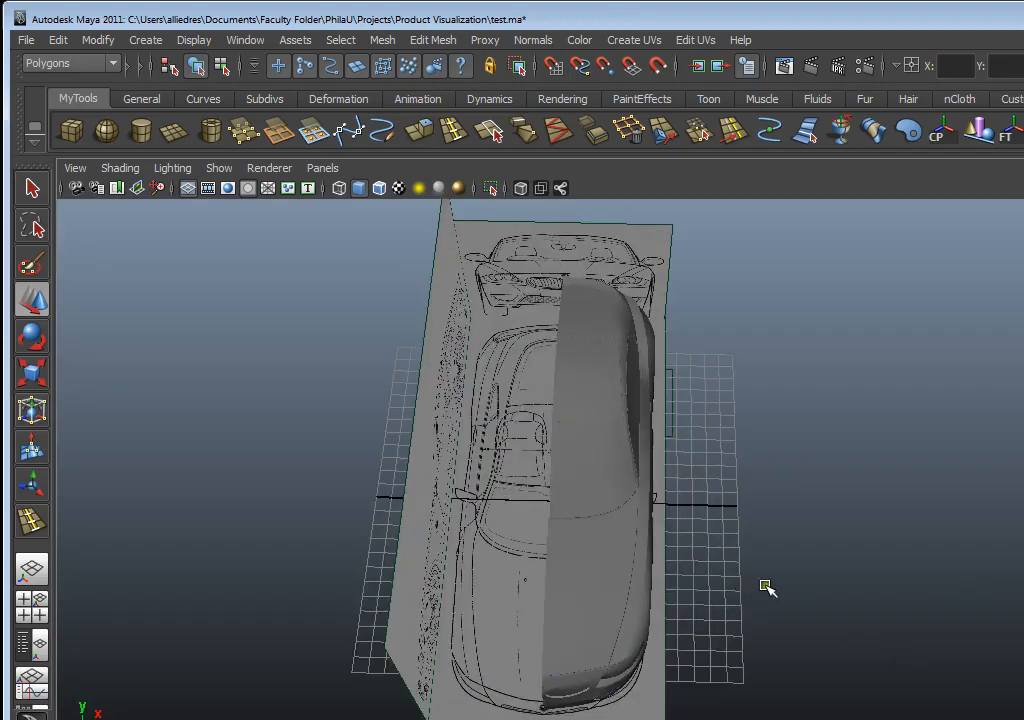
alt+drag(853, 580, 768, 544)
scroll(679, 560, up, 5)
alt+middle_drag(852, 539, 818, 578)
scroll(818, 578, up, 2)
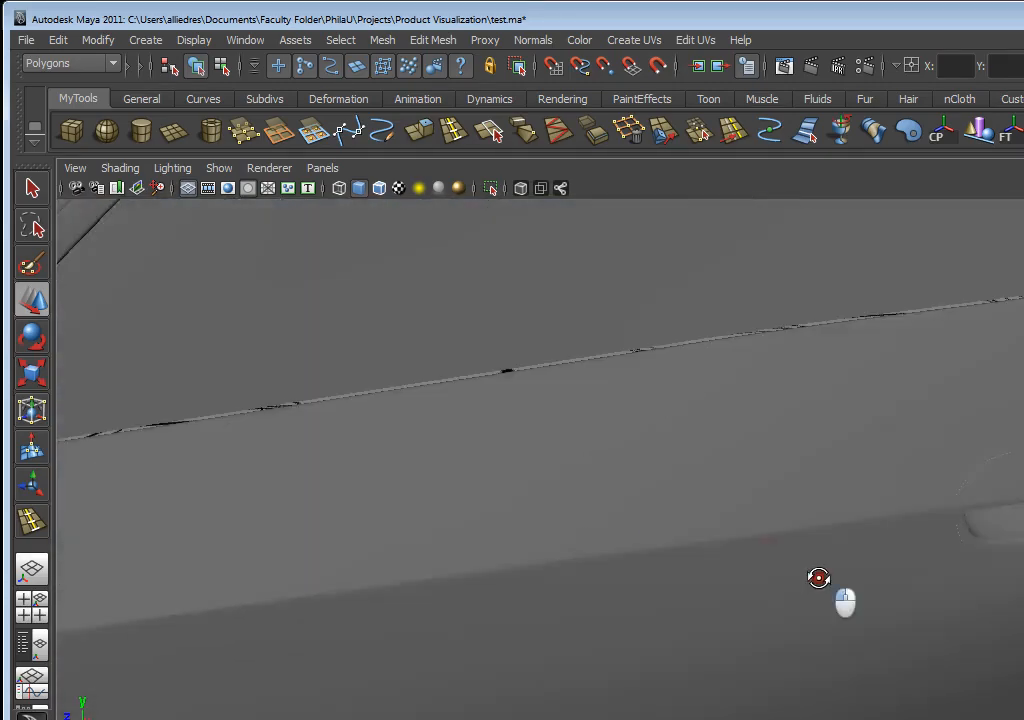
alt+drag(818, 578, 809, 569)
alt+middle_drag(809, 569, 638, 544)
scroll(638, 544, up, 3)
alt+drag(638, 544, 700, 542)
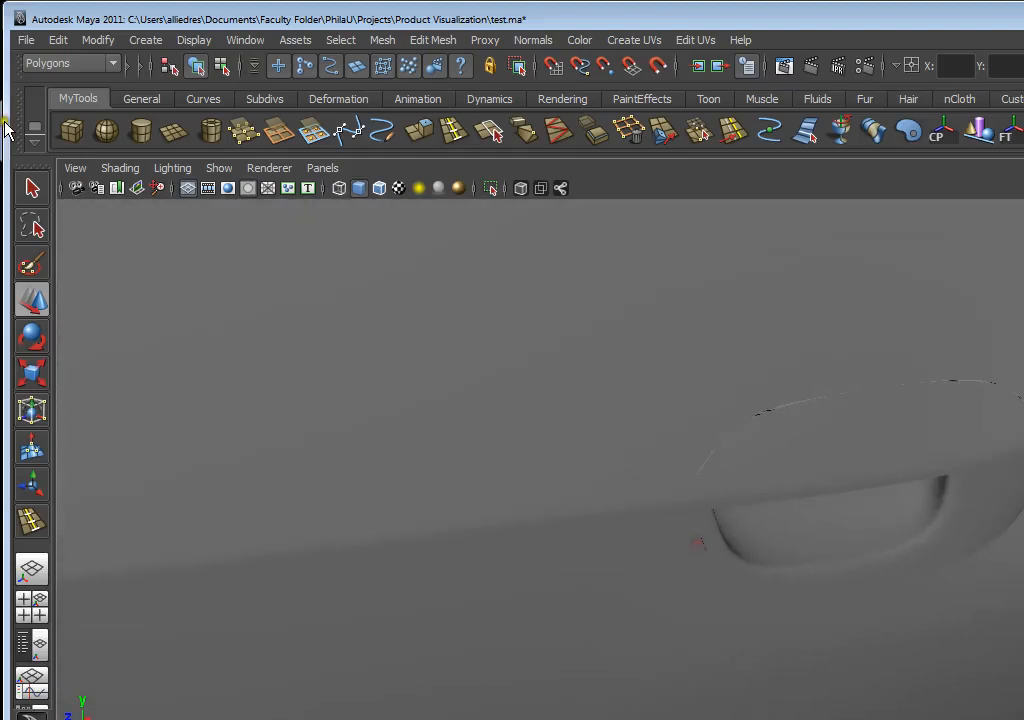
click(25, 40)
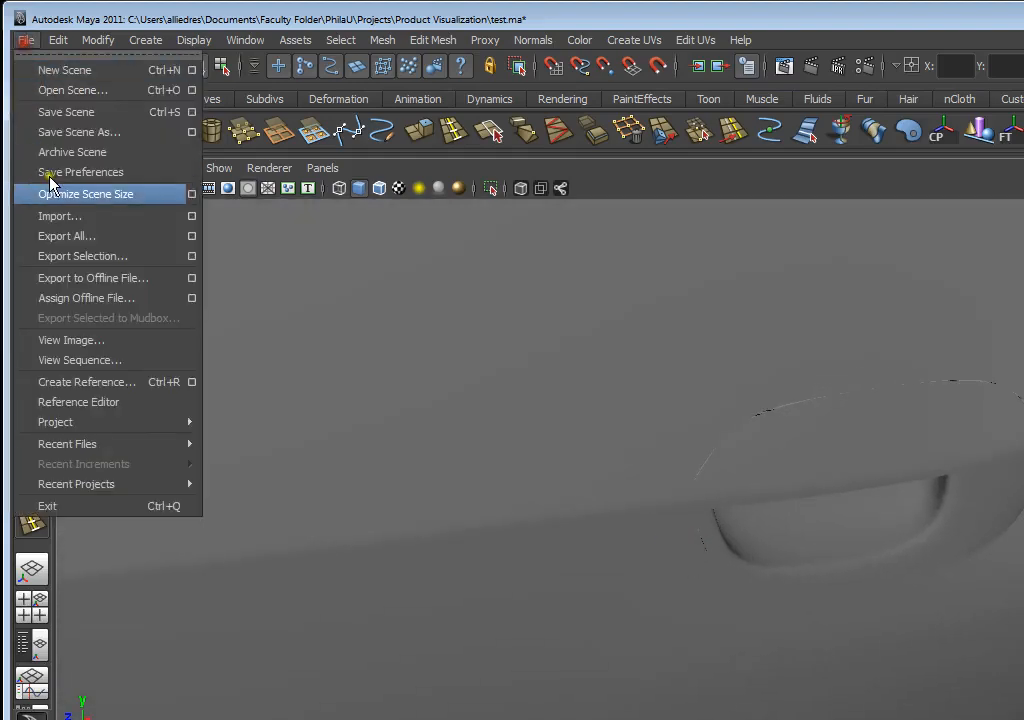
click(73, 112)
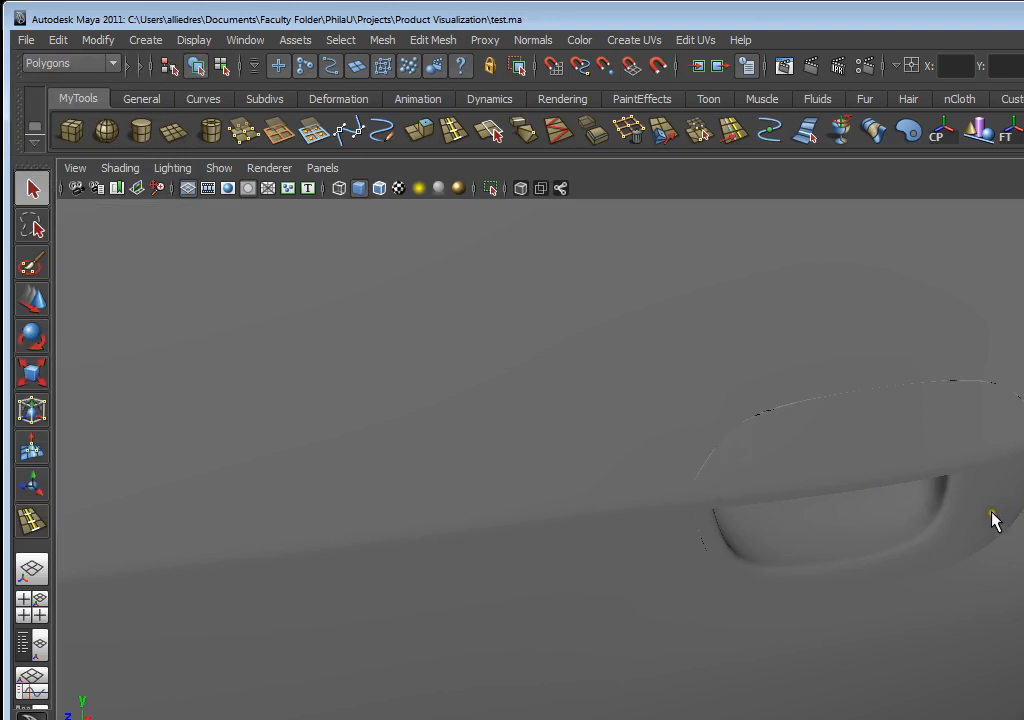
- Select the upper handle piece and examine how it sits in the door, from a distance and up close
scroll(975, 462, down, 5)
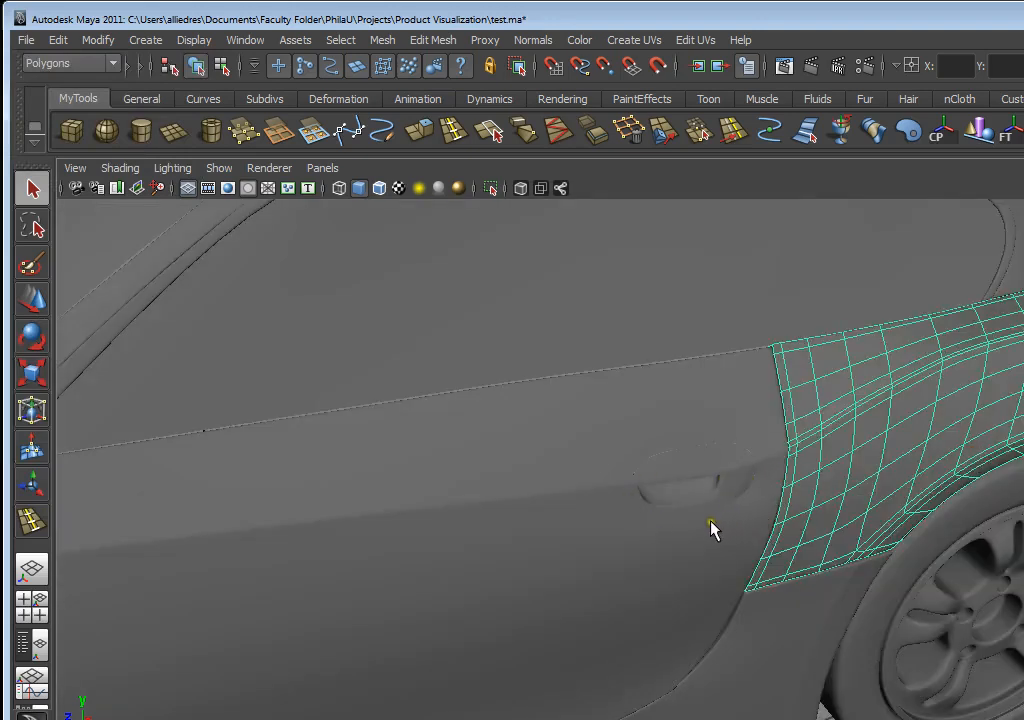
click(670, 492)
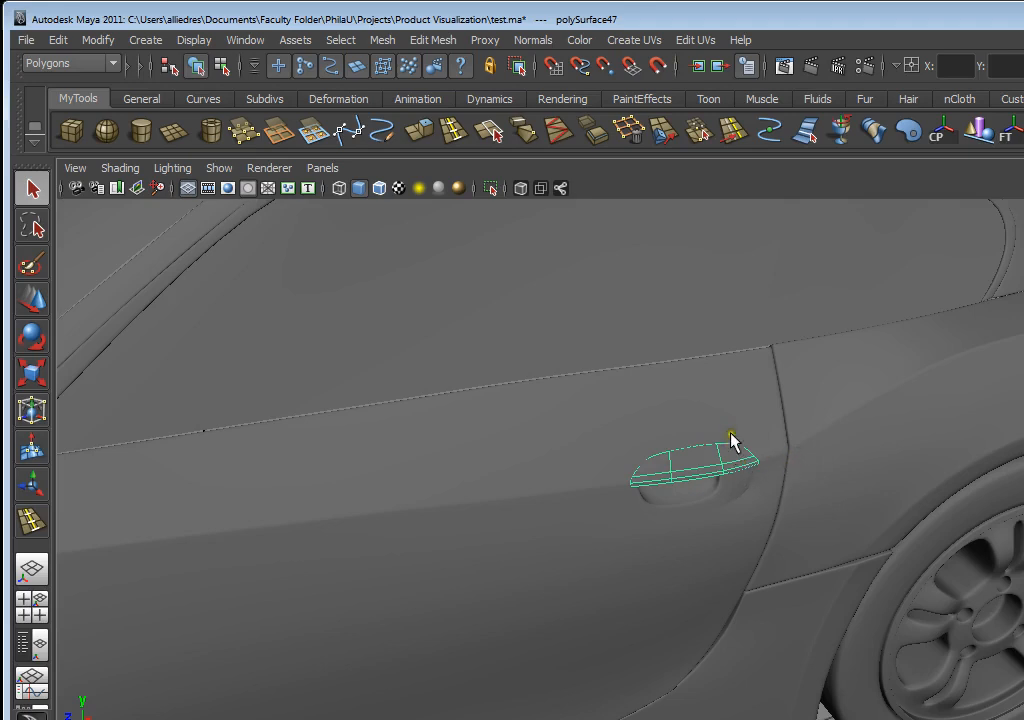
click(764, 587)
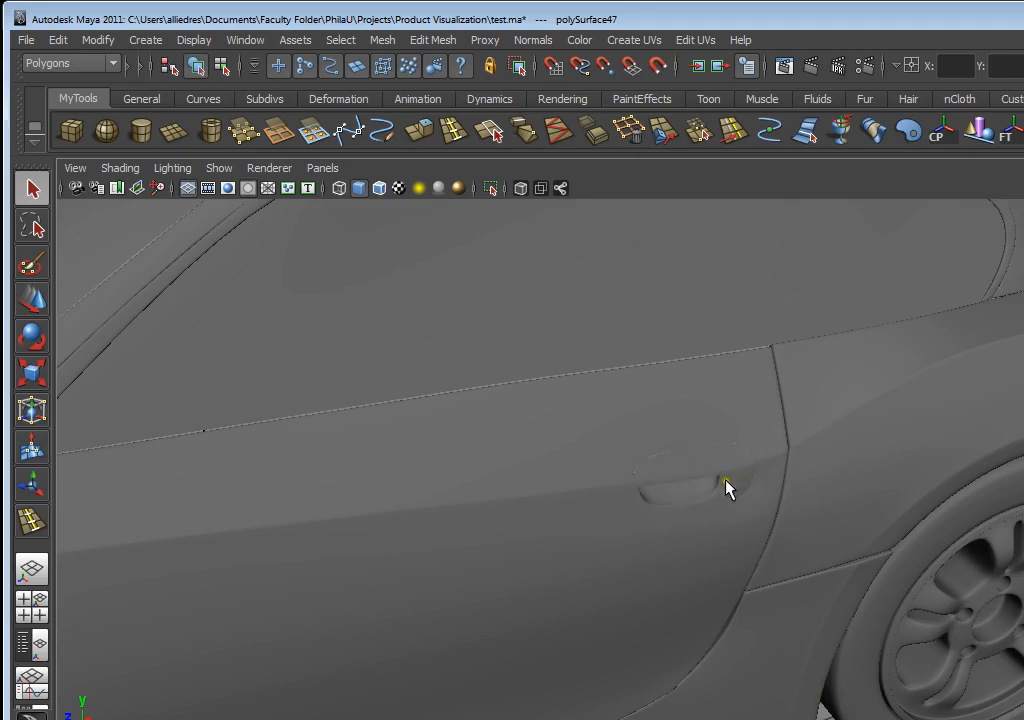
scroll(712, 455, down, 2)
click(712, 455)
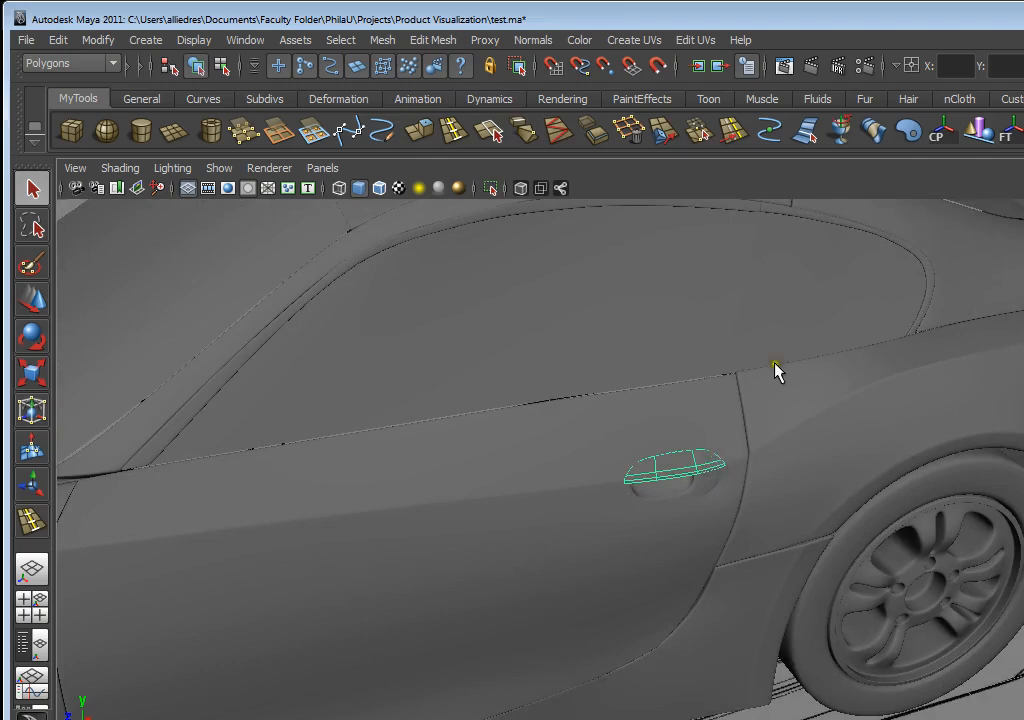
scroll(914, 290, up, 10)
alt+drag(800, 491, 902, 485)
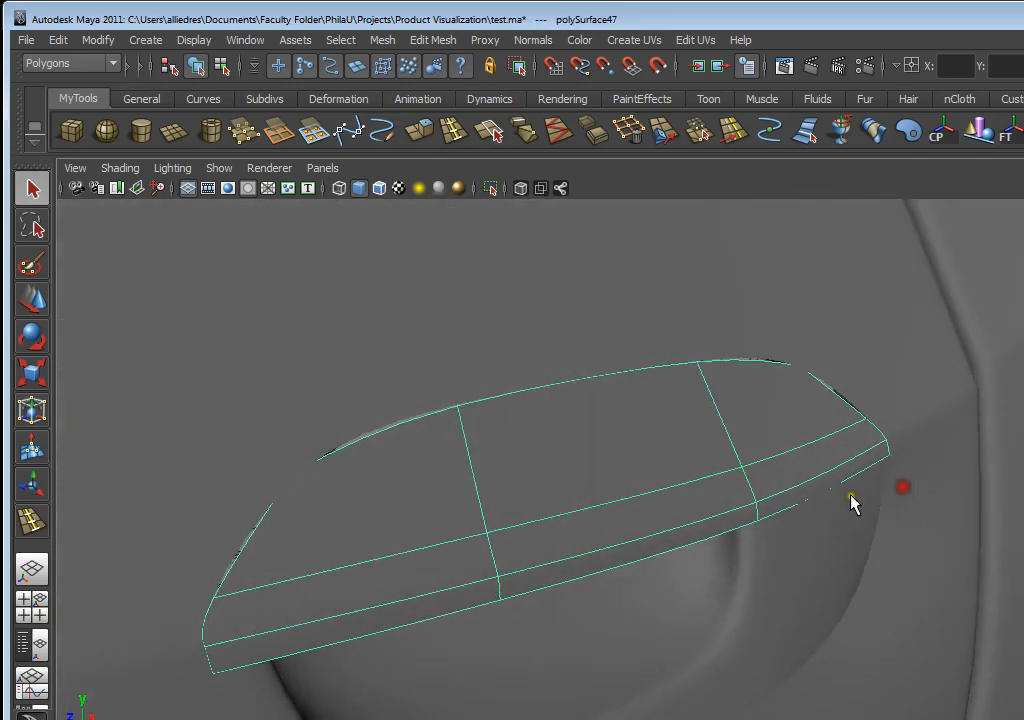
alt+drag(621, 535, 677, 464)
alt+drag(766, 439, 624, 448)
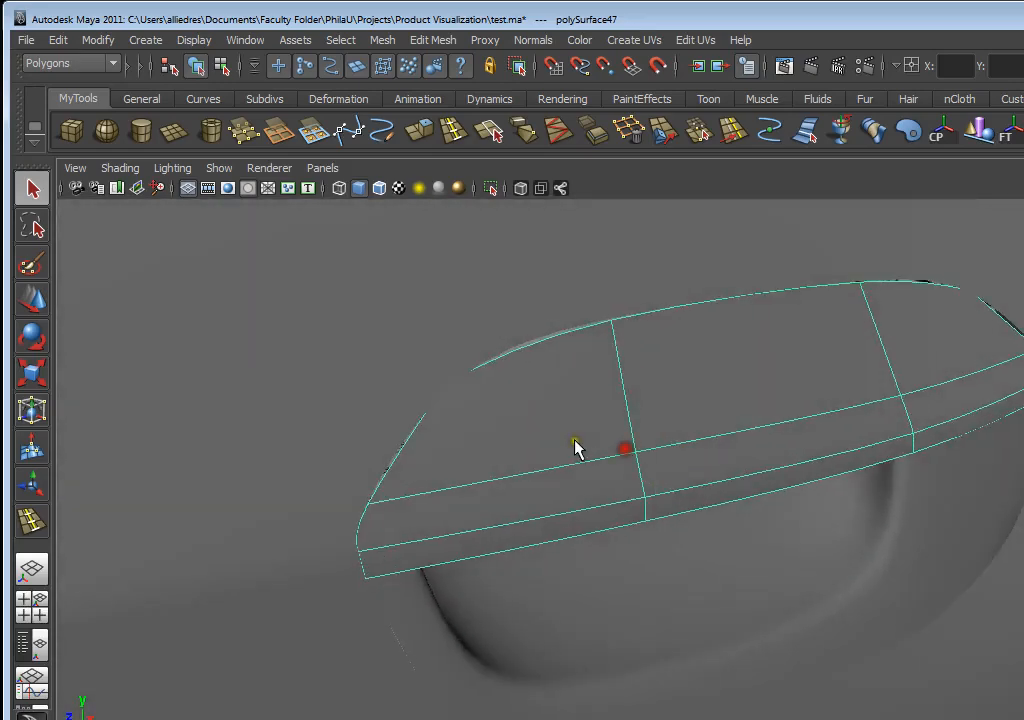
- Select the door panel and both handle pieces in turn to examine how their outlines meet around the handle opening
click(571, 436)
alt+drag(546, 332, 514, 340)
click(514, 340)
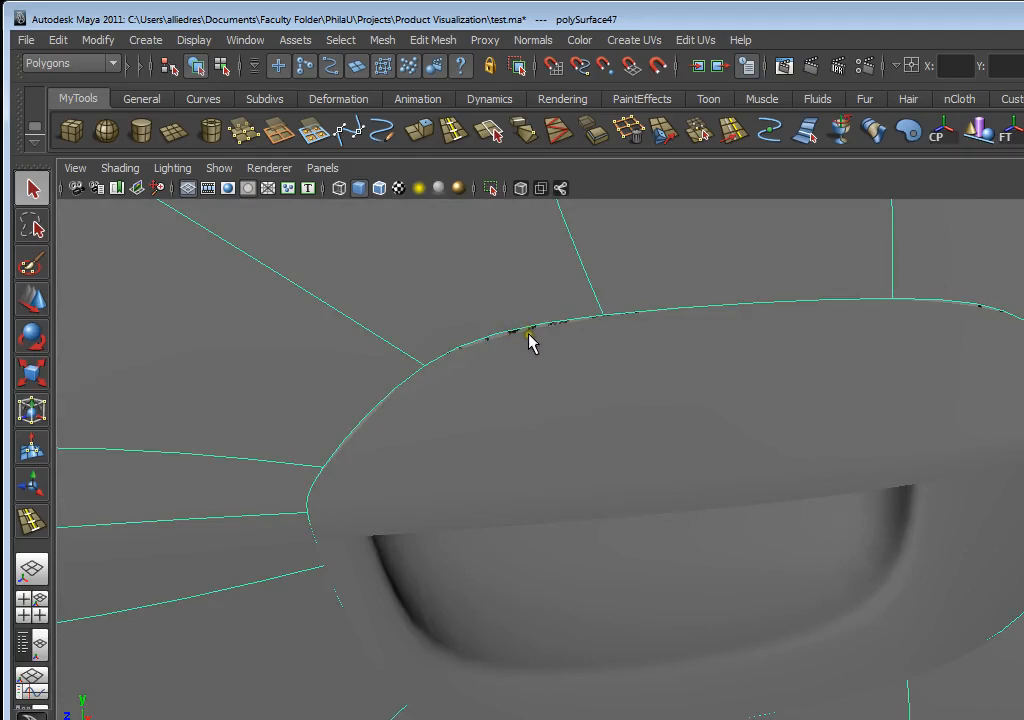
scroll(560, 350, down, 8)
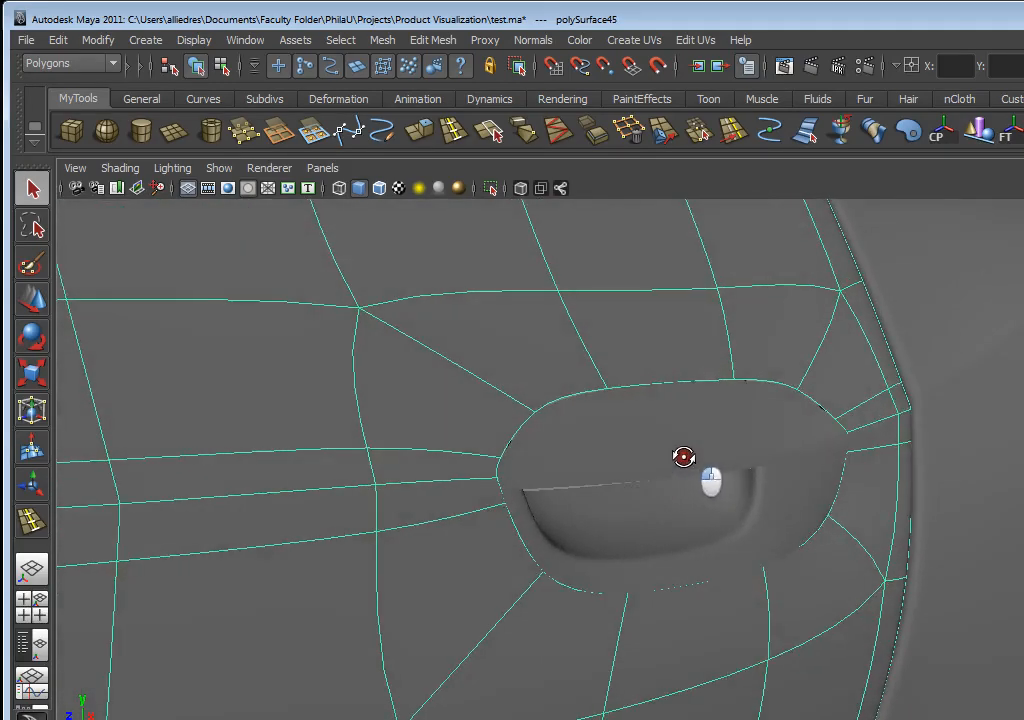
click(697, 460)
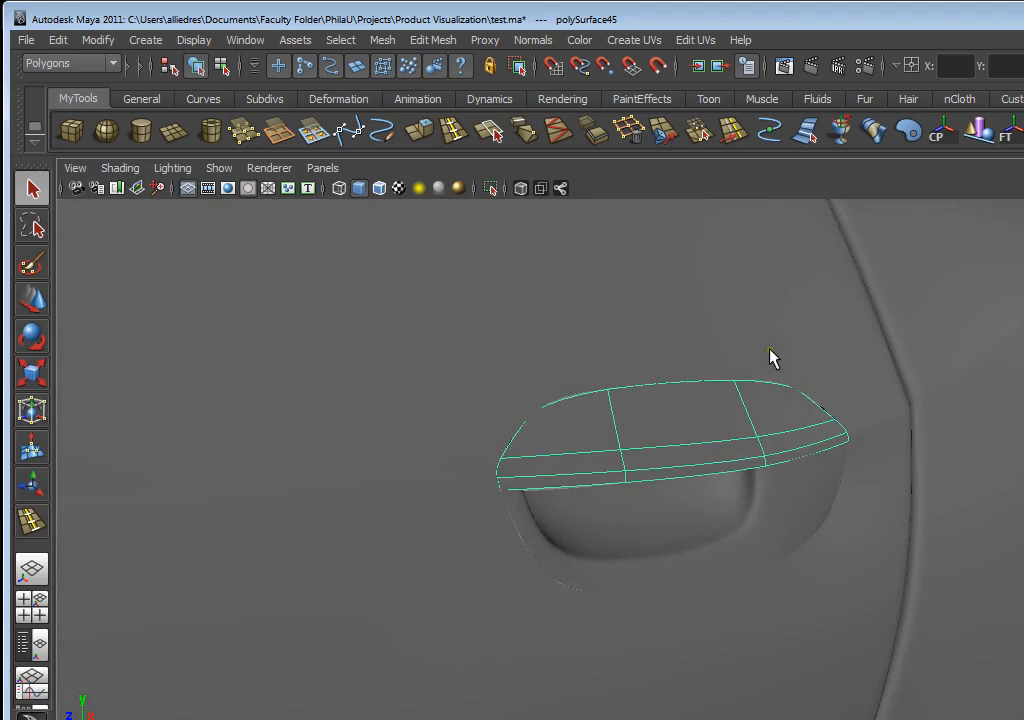
click(633, 382)
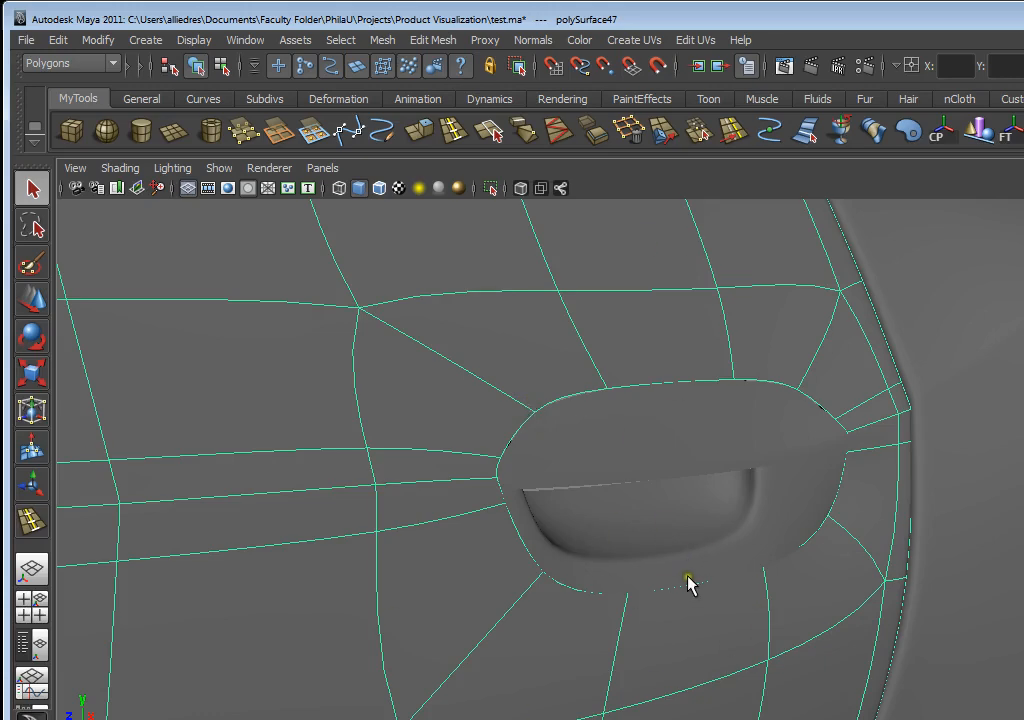
alt+drag(702, 573, 739, 574)
click(764, 537)
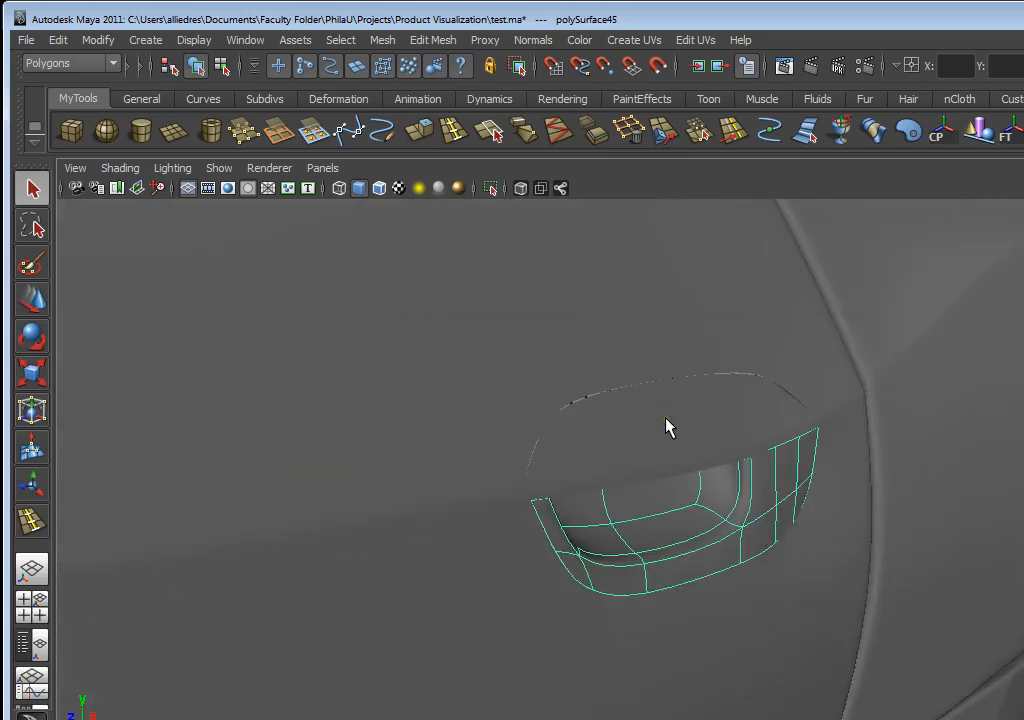
click(701, 363)
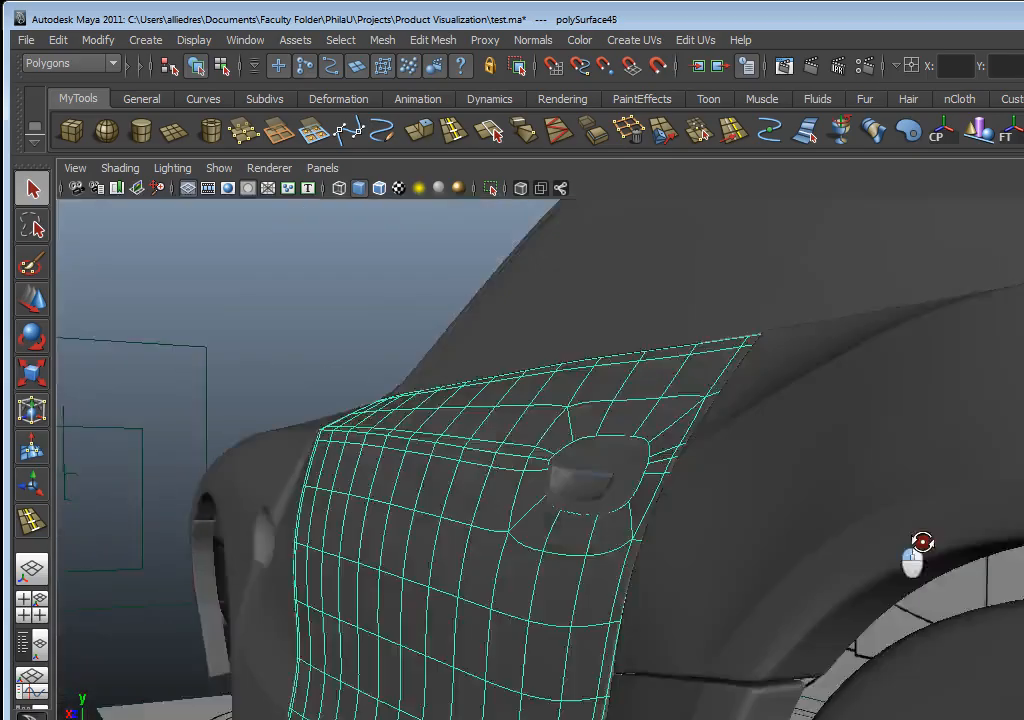
- Save the scene after checking the door panel's handle opening
alt+drag(922, 543, 550, 488)
alt+drag(615, 373, 642, 395)
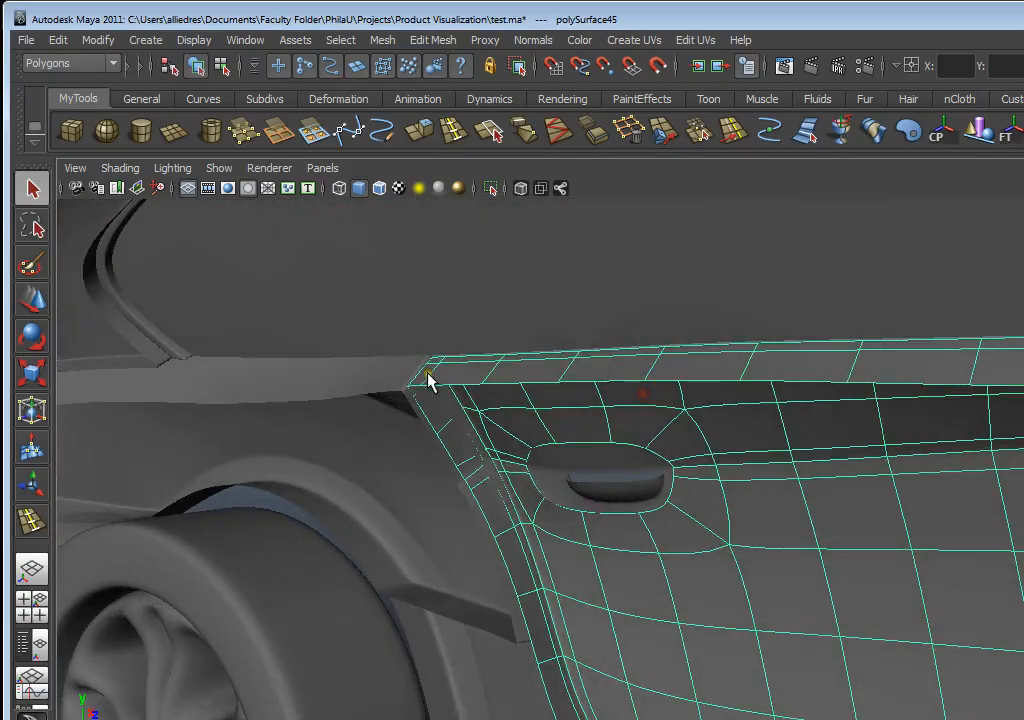
alt+drag(542, 386, 597, 386)
alt+drag(688, 416, 703, 396)
alt+drag(827, 535, 651, 462)
scroll(600, 510, up, 5)
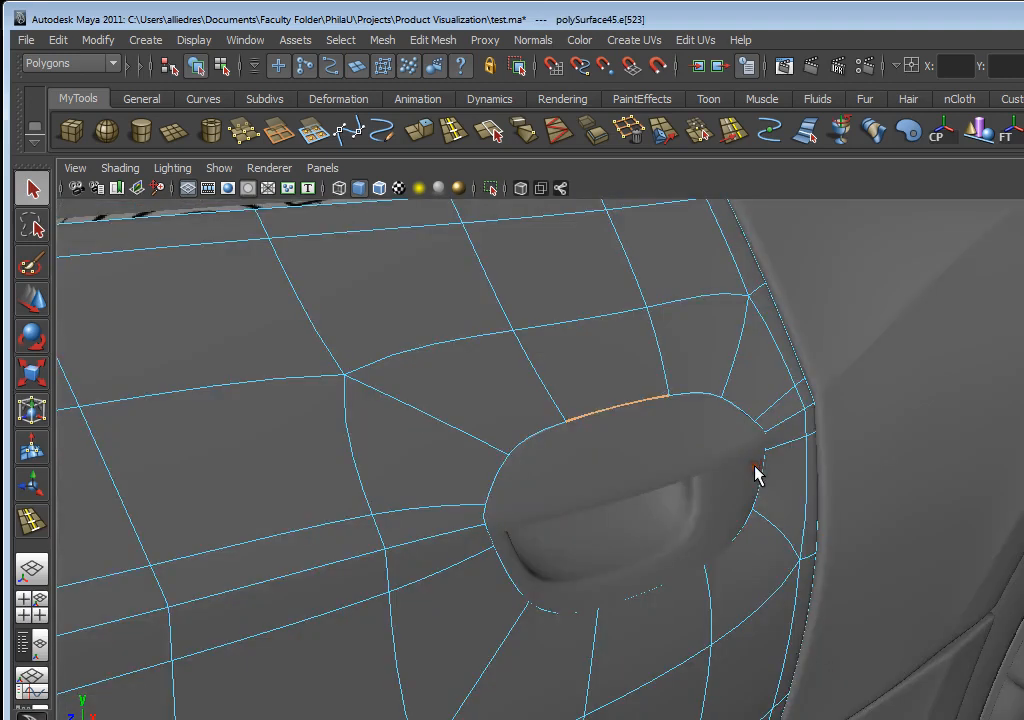
click(29, 41)
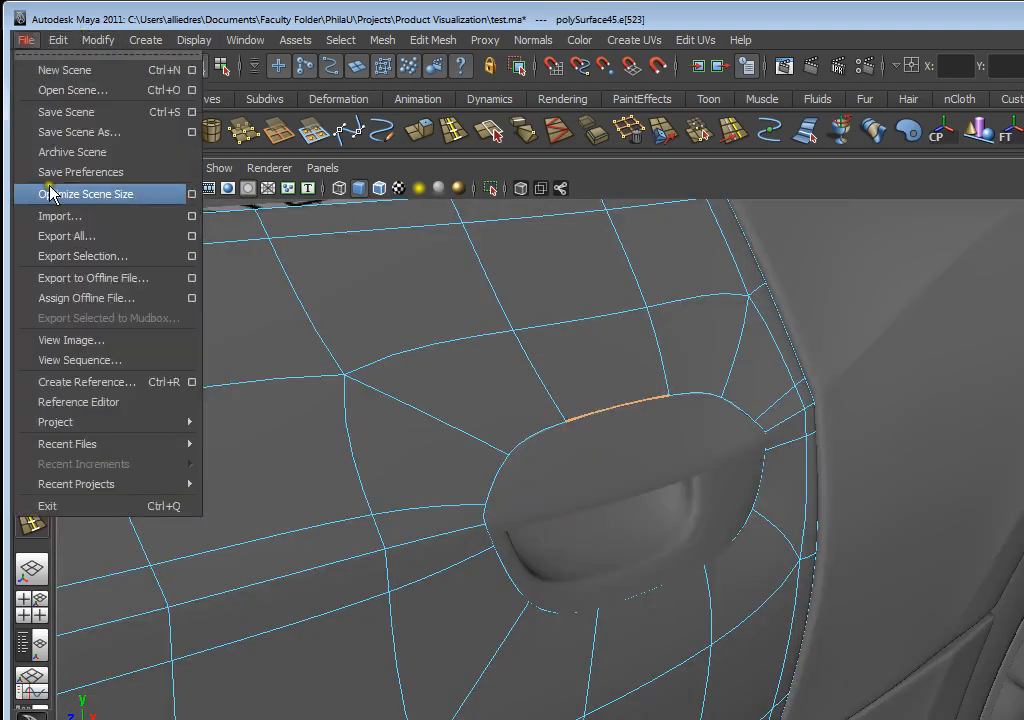
click(70, 110)
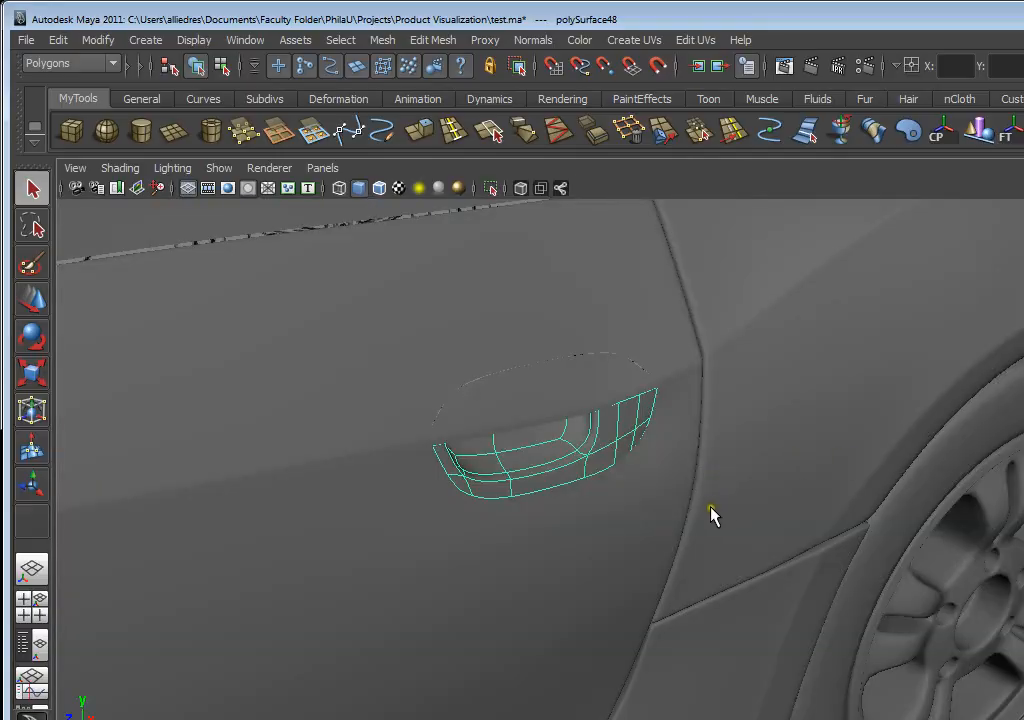
- Examine the door handle pocket and the handle's upper piece from several angles
alt+drag(710, 507, 754, 512)
alt+middle_drag(610, 460, 848, 427)
alt+right_drag(640, 432, 741, 434)
alt+drag(741, 434, 630, 411)
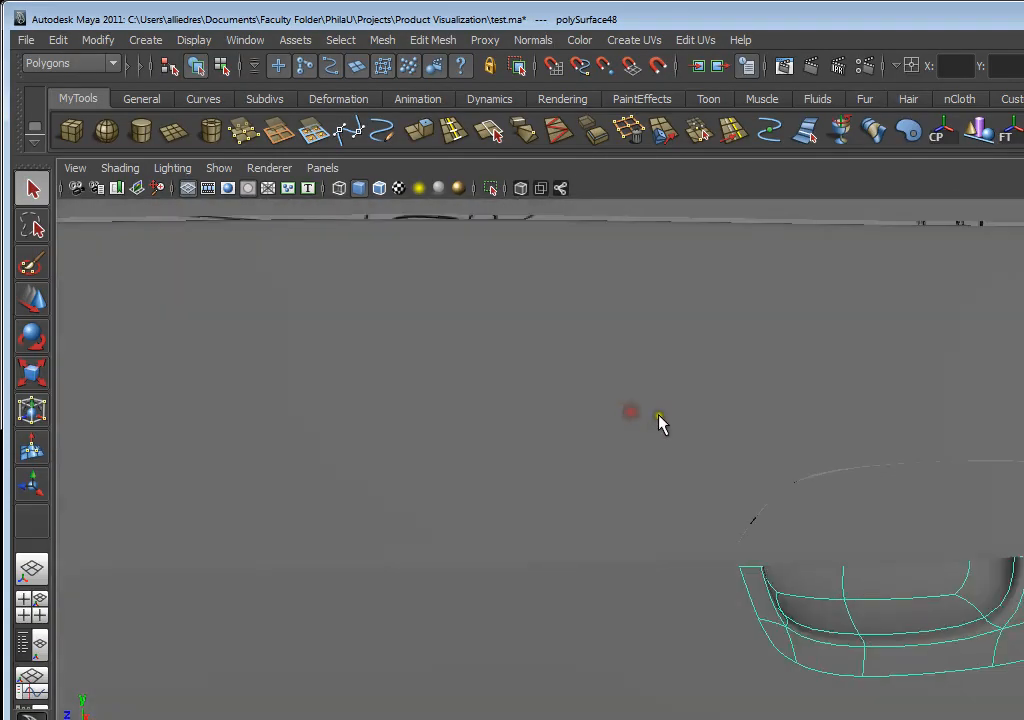
alt+middle_drag(658, 415, 409, 336)
alt+drag(409, 336, 562, 400)
alt+middle_drag(562, 400, 769, 462)
click(727, 437)
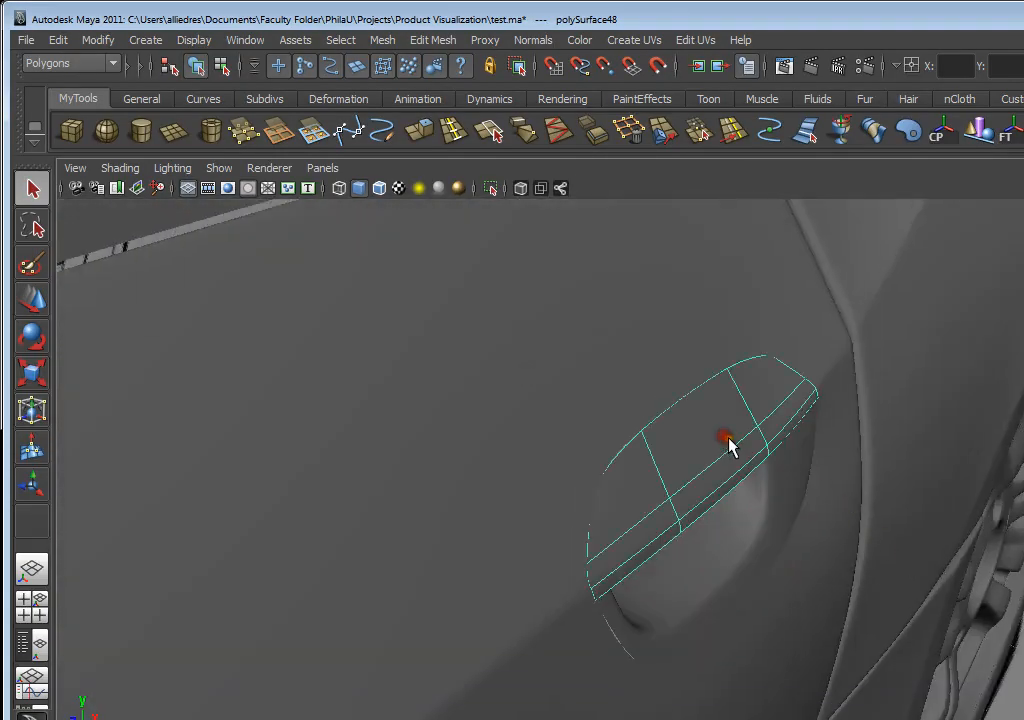
alt+drag(823, 545, 770, 449)
alt+right_drag(770, 449, 747, 376)
alt+drag(747, 376, 763, 386)
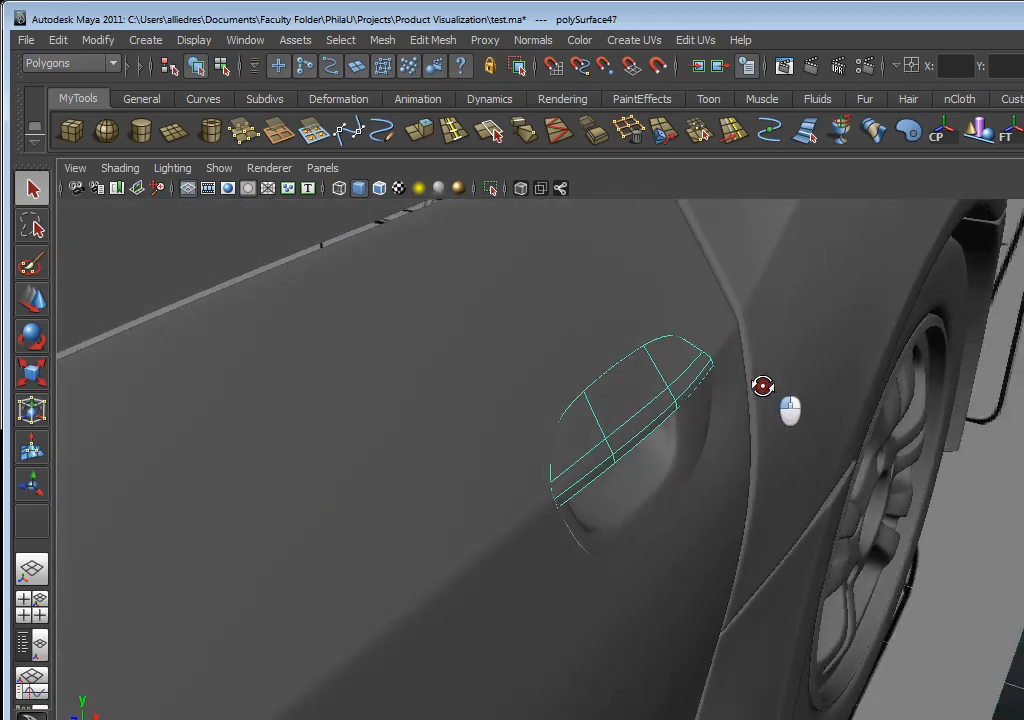
alt+drag(544, 441, 727, 542)
scroll(684, 494, up, 4)
scroll(687, 494, down, 10)
scroll(680, 525, up, 5)
alt+drag(583, 424, 512, 432)
- Extrude the border edge loop of the door panel's handle opening inward behind the door surface
click(512, 432)
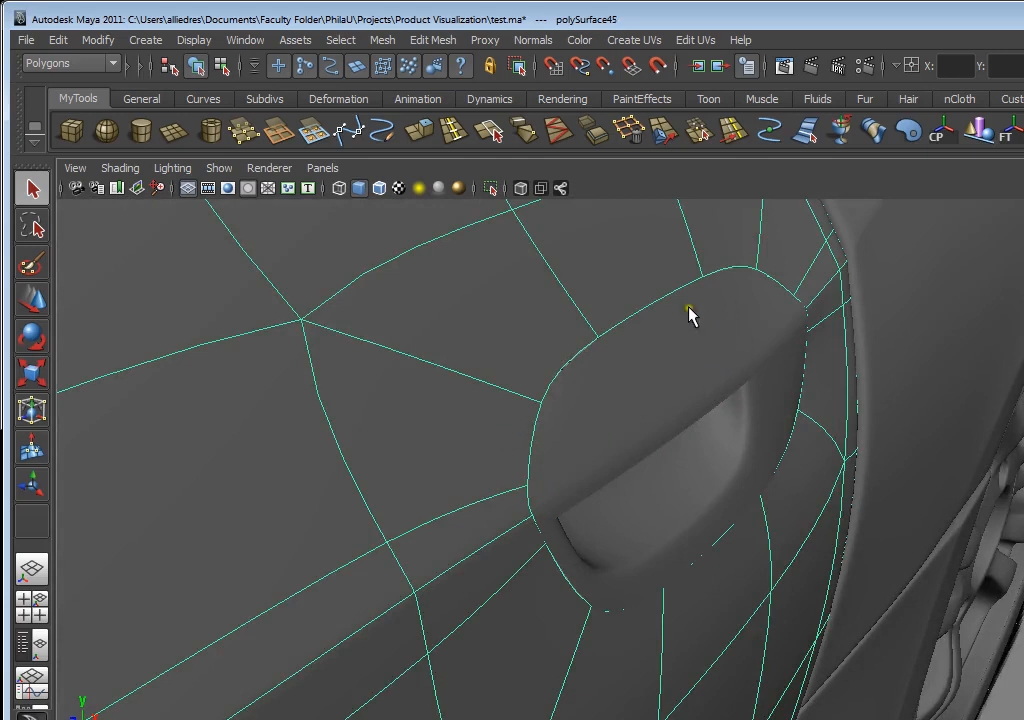
right_drag(668, 284, 678, 234)
double_click(658, 325)
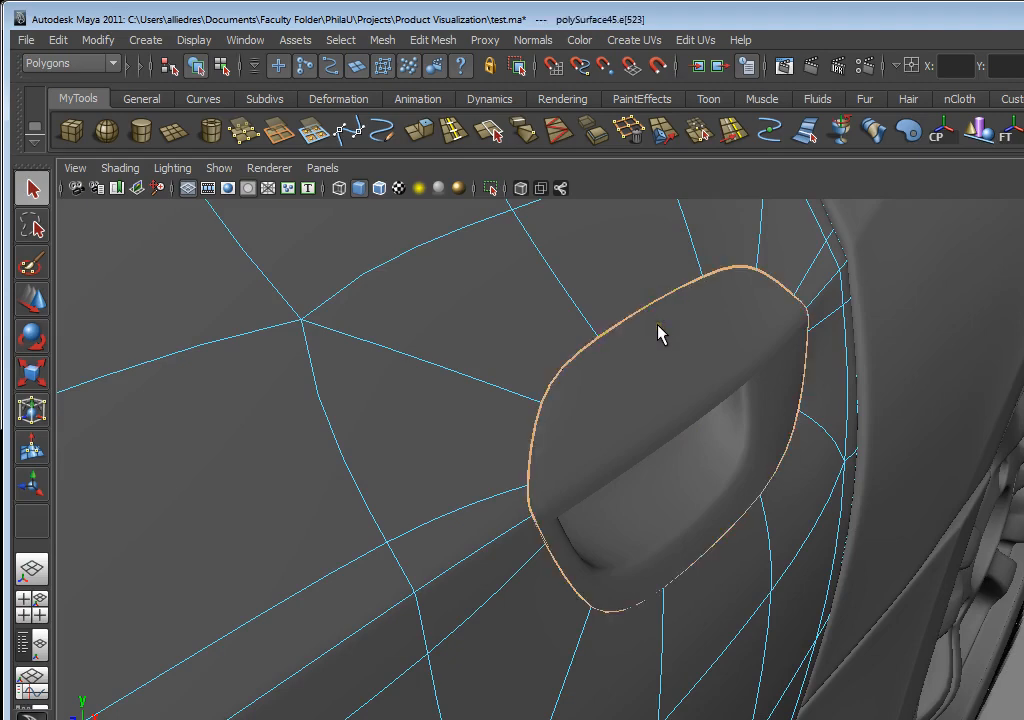
scroll(645, 235, down, 2)
alt+drag(675, 365, 701, 358)
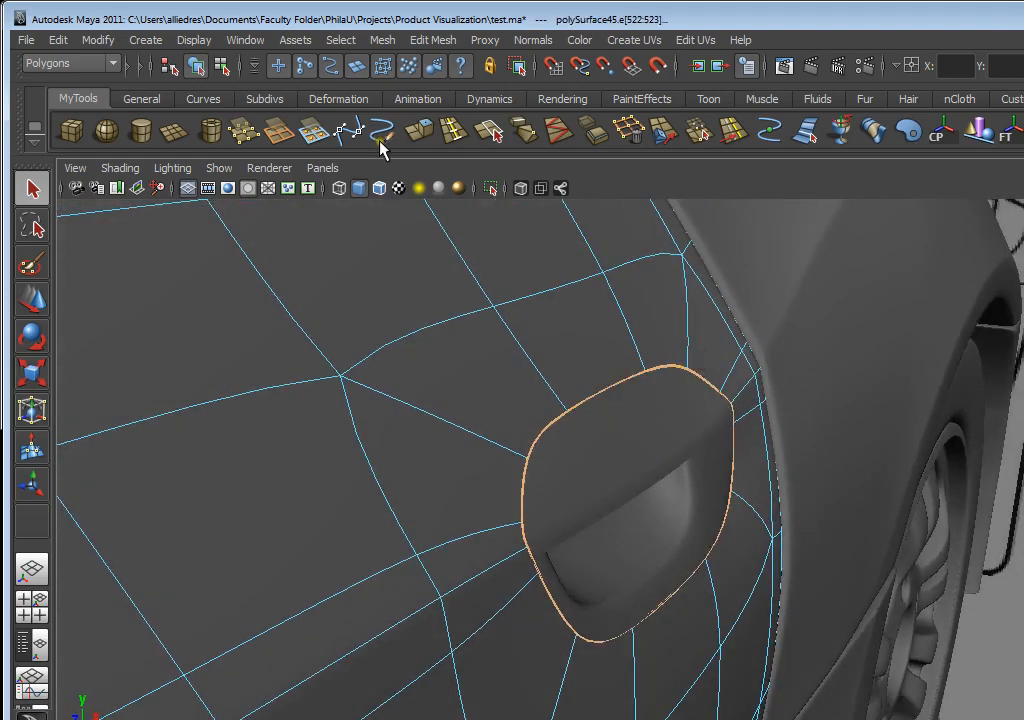
key(w)
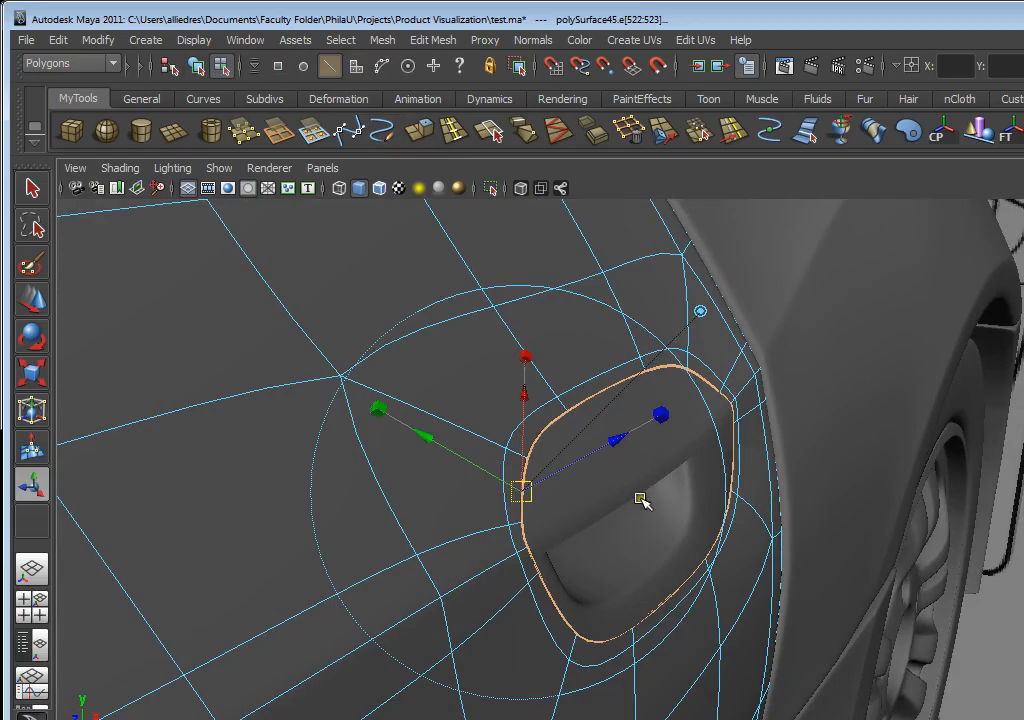
alt+drag(642, 498, 510, 514)
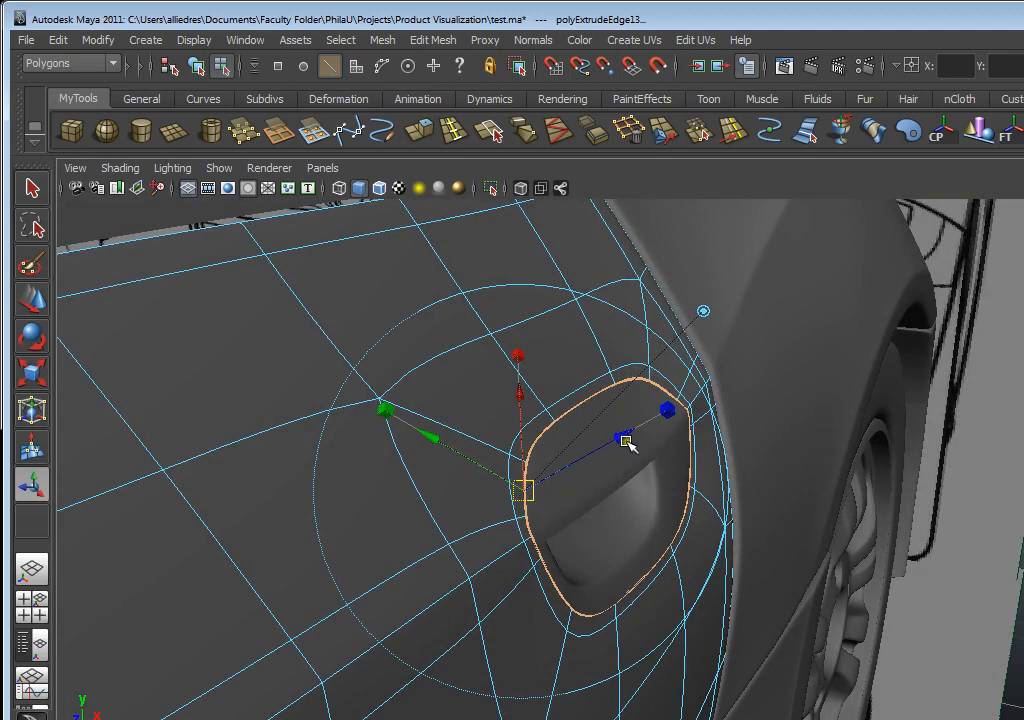
drag(616, 436, 544, 520)
alt+drag(680, 562, 529, 541)
scroll(821, 561, down, 5)
alt+drag(821, 561, 487, 359)
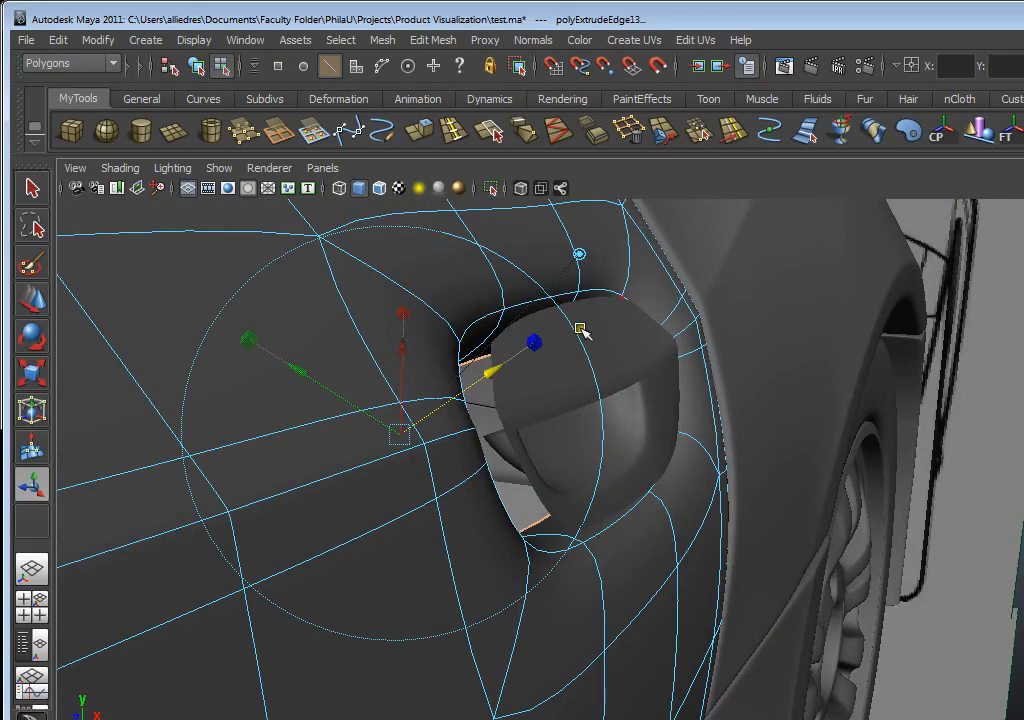
alt+drag(583, 466, 512, 373)
- Leave component editing and display the door panel unsmoothed, with the extruded rim corner in close view
key(F8)
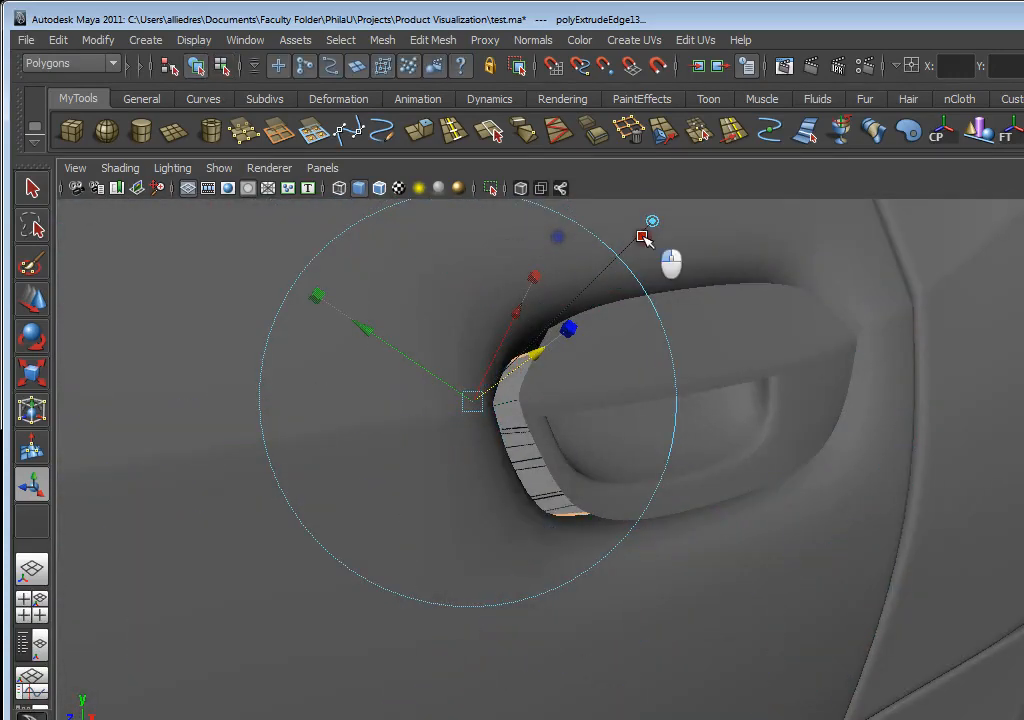
alt+drag(549, 347, 562, 375)
key(1)
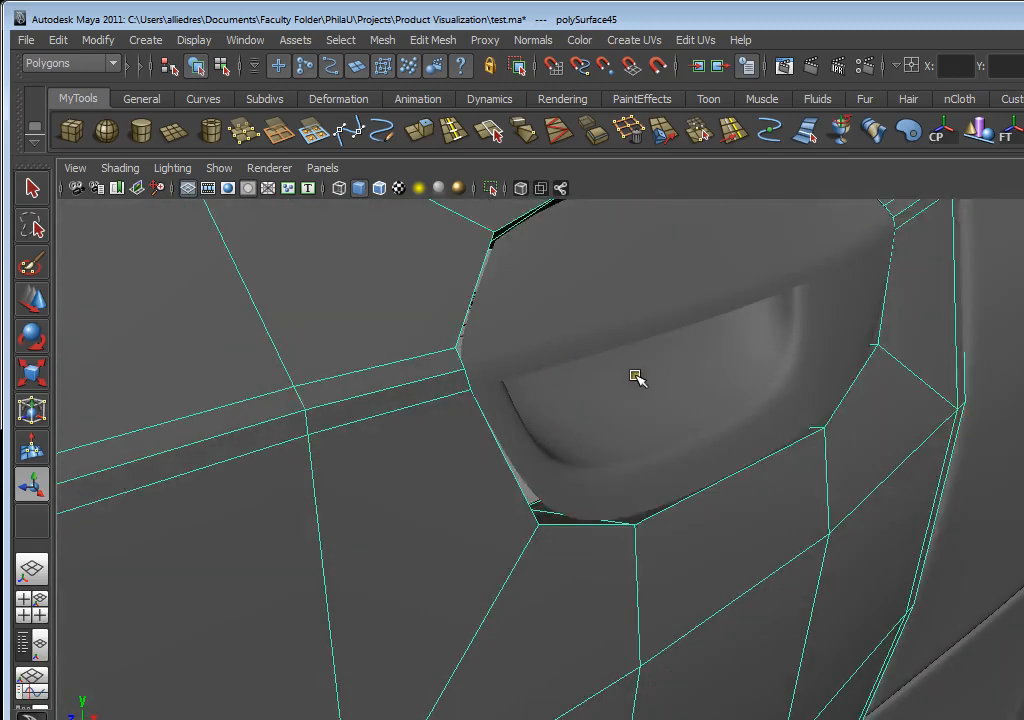
alt+drag(636, 376, 715, 480)
alt+right_drag(715, 480, 457, 427)
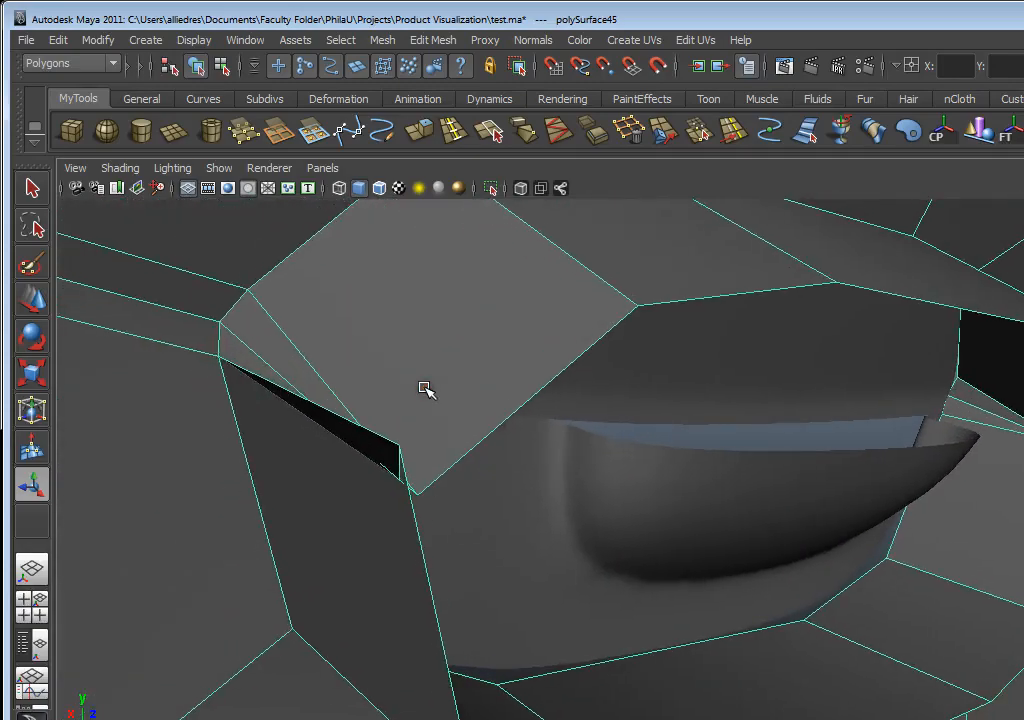
- Move the out-of-place inner rim vertex upward, level with the upper edge of the extruded lip
right_drag(425, 388, 373, 385)
click(419, 495)
click(33, 297)
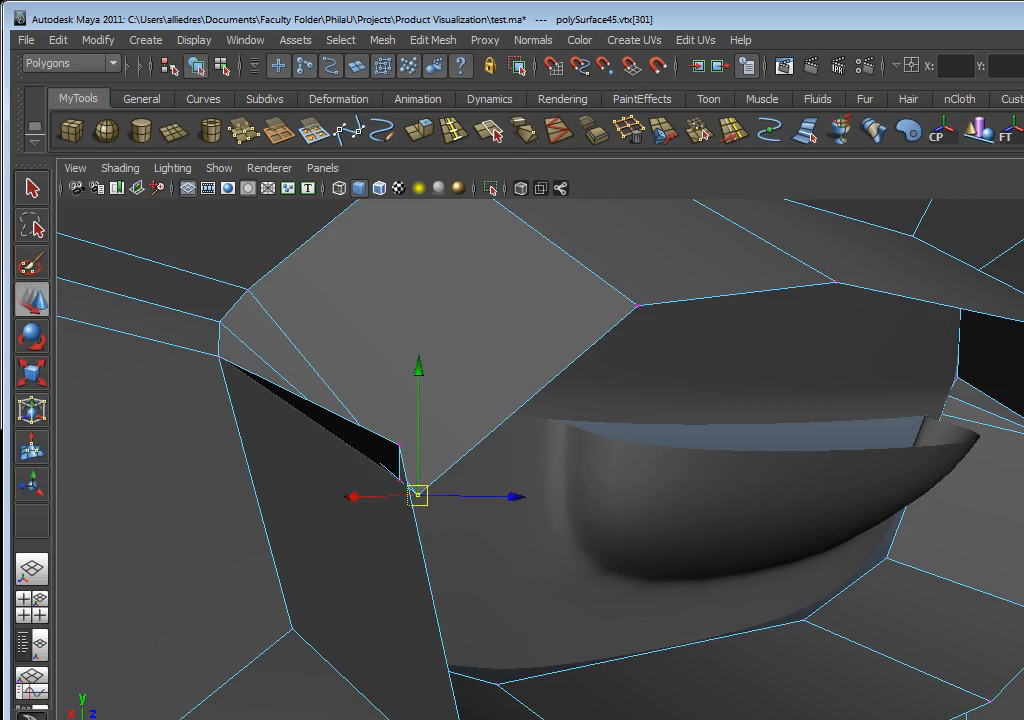
drag(420, 447, 473, 286)
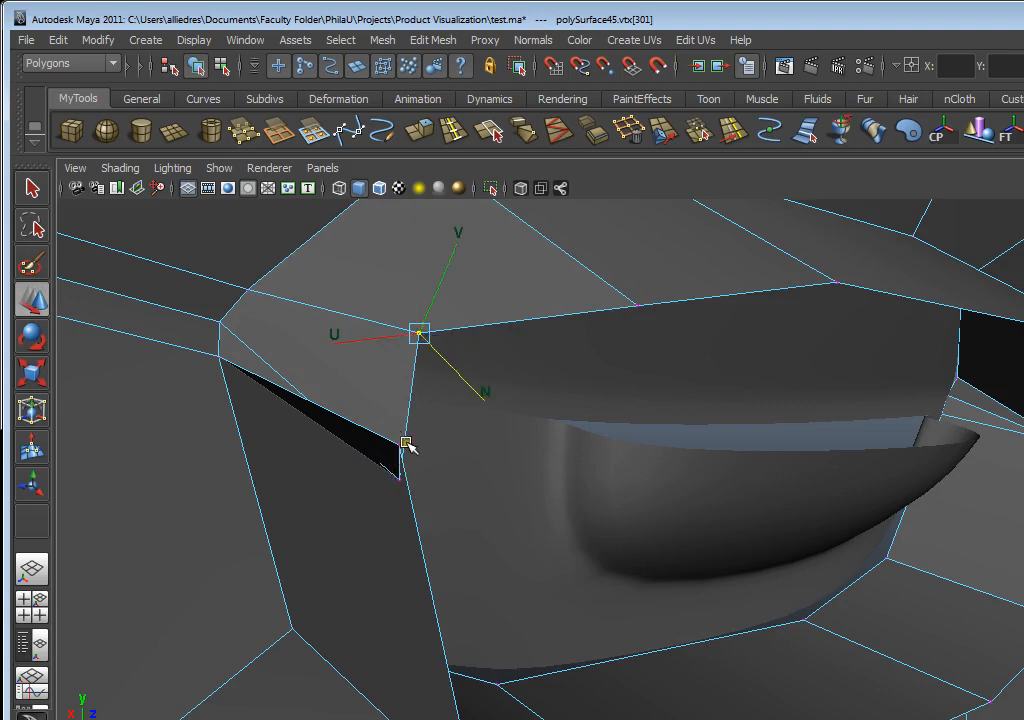
- Slide the neighbouring inner rim vertices upward to space them evenly along the corner of the extruded lip
click(395, 480)
drag(418, 427, 434, 345)
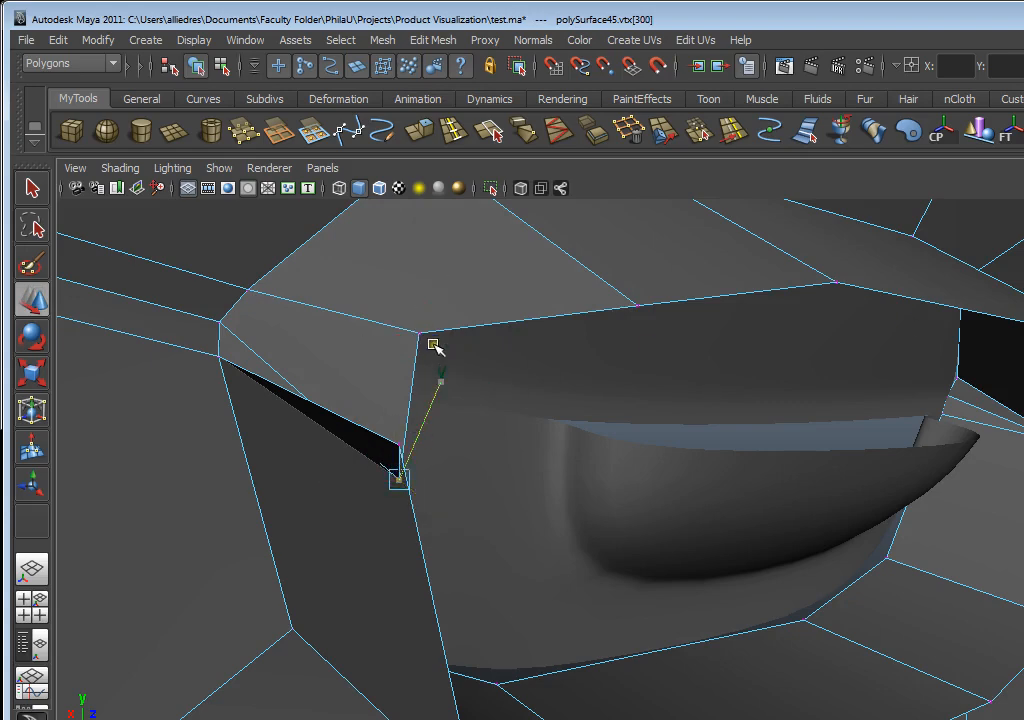
alt+drag(476, 420, 259, 408)
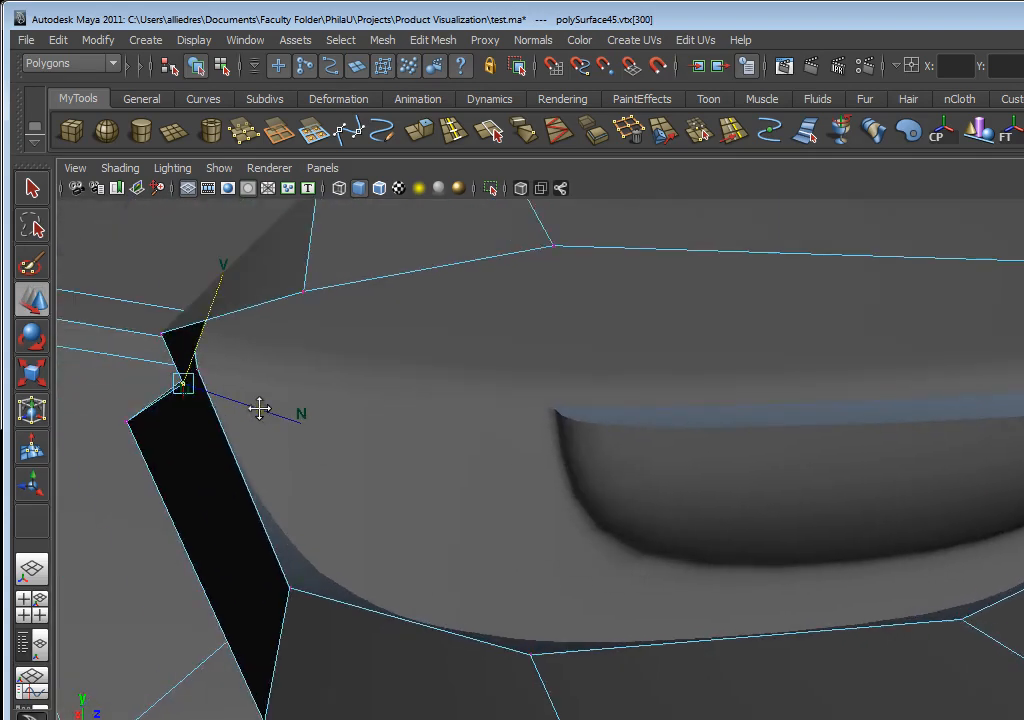
alt+drag(199, 391, 737, 481)
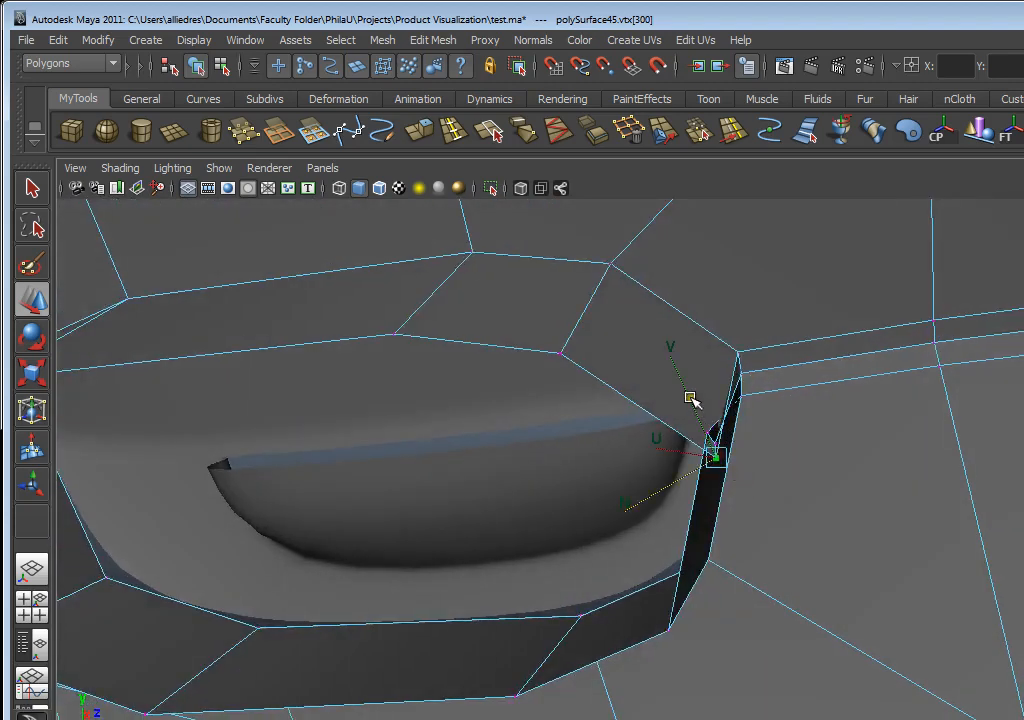
click(698, 408)
key(F8)
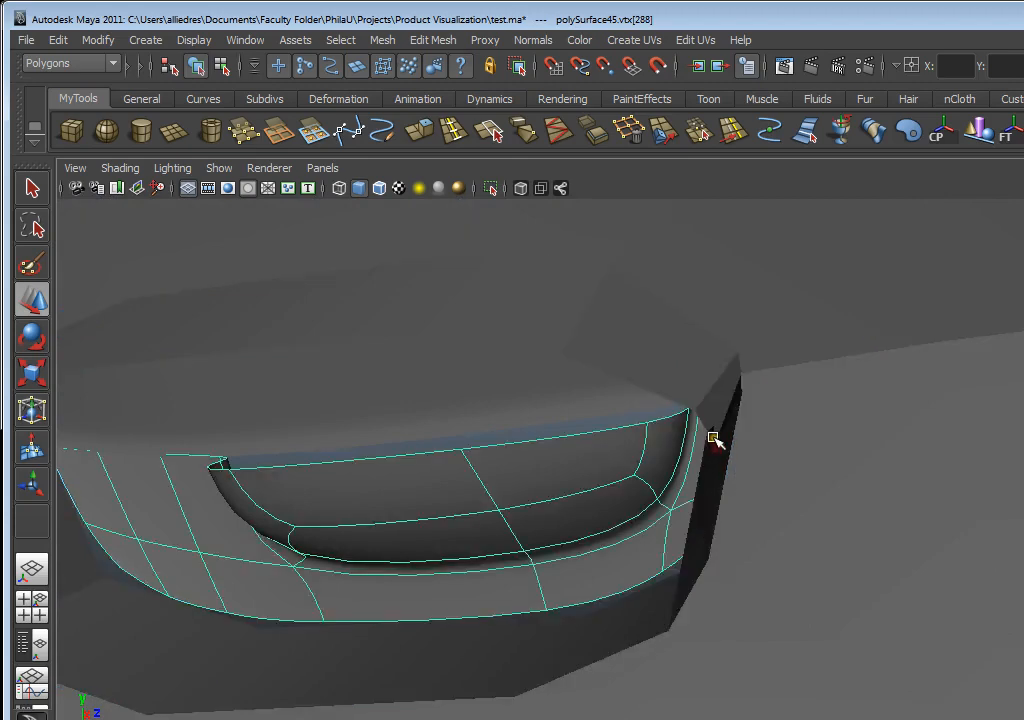
click(713, 410)
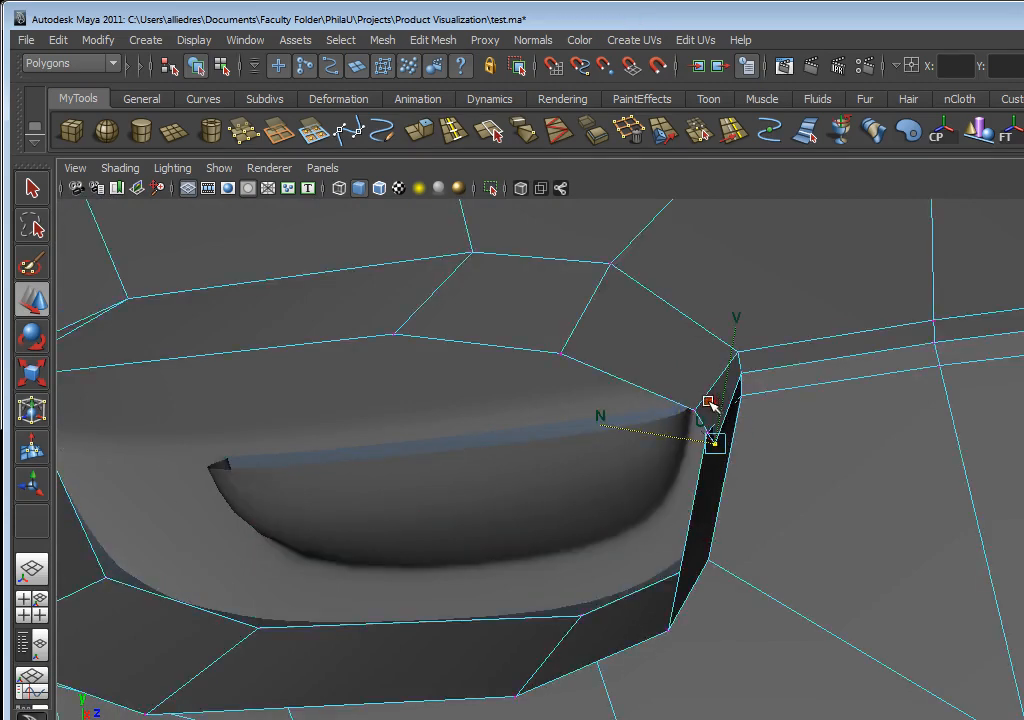
click(722, 410)
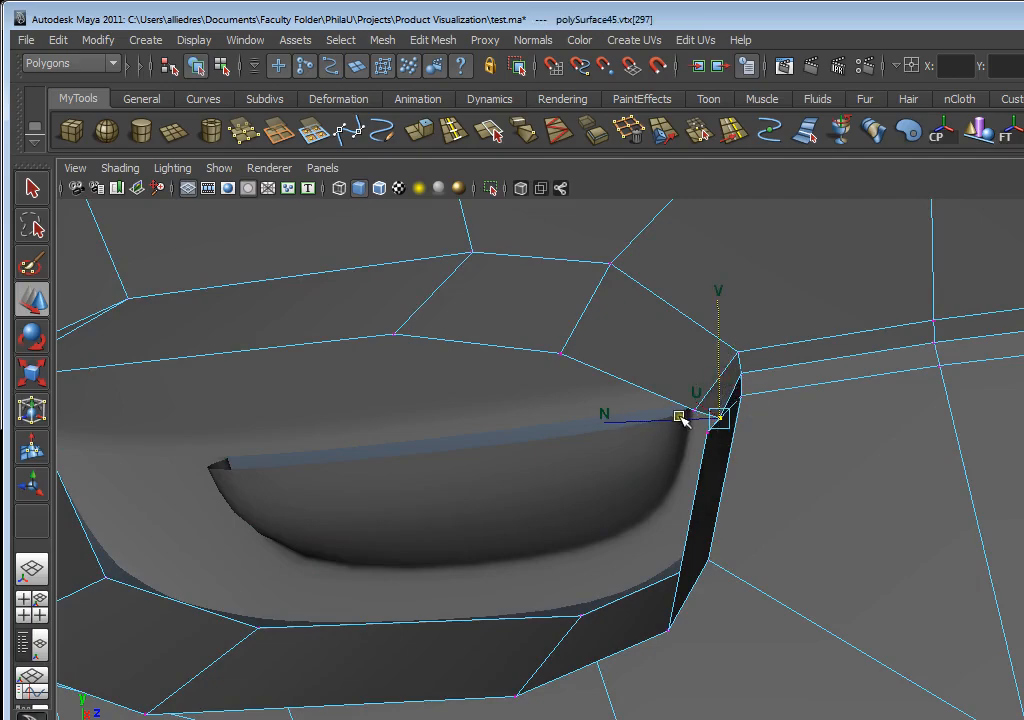
- Examine the adjusted rim corner from behind and from the front of the door
alt+drag(683, 420, 455, 422)
alt+drag(936, 460, 701, 458)
alt+middle_drag(466, 473, 519, 475)
scroll(540, 455, up, 4)
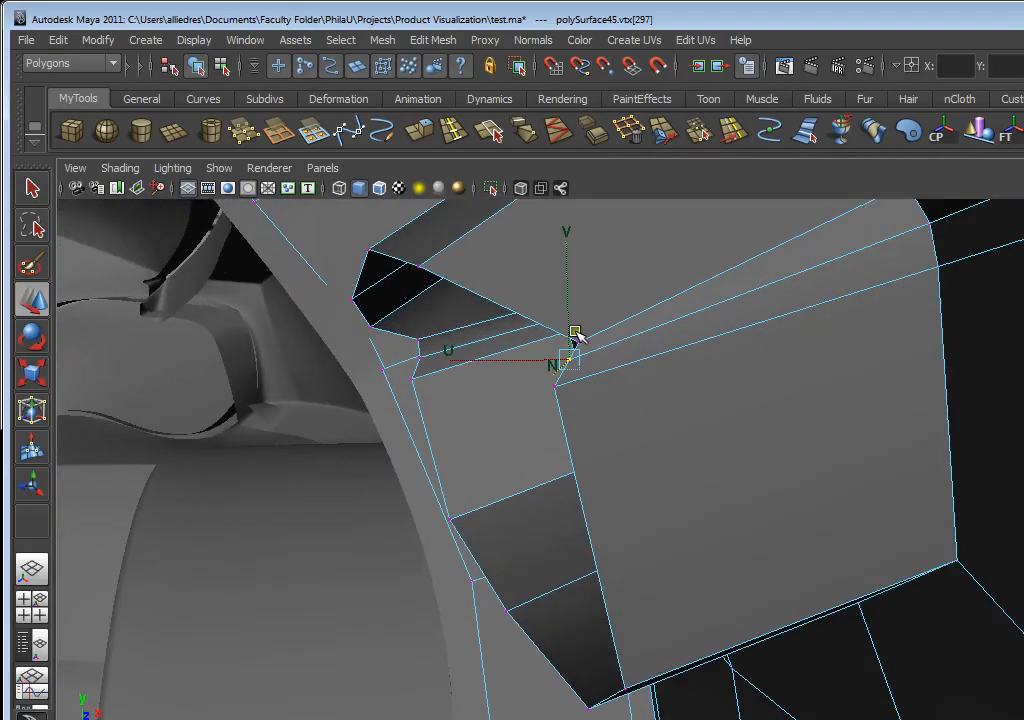
click(575, 341)
scroll(995, 394, down, 5)
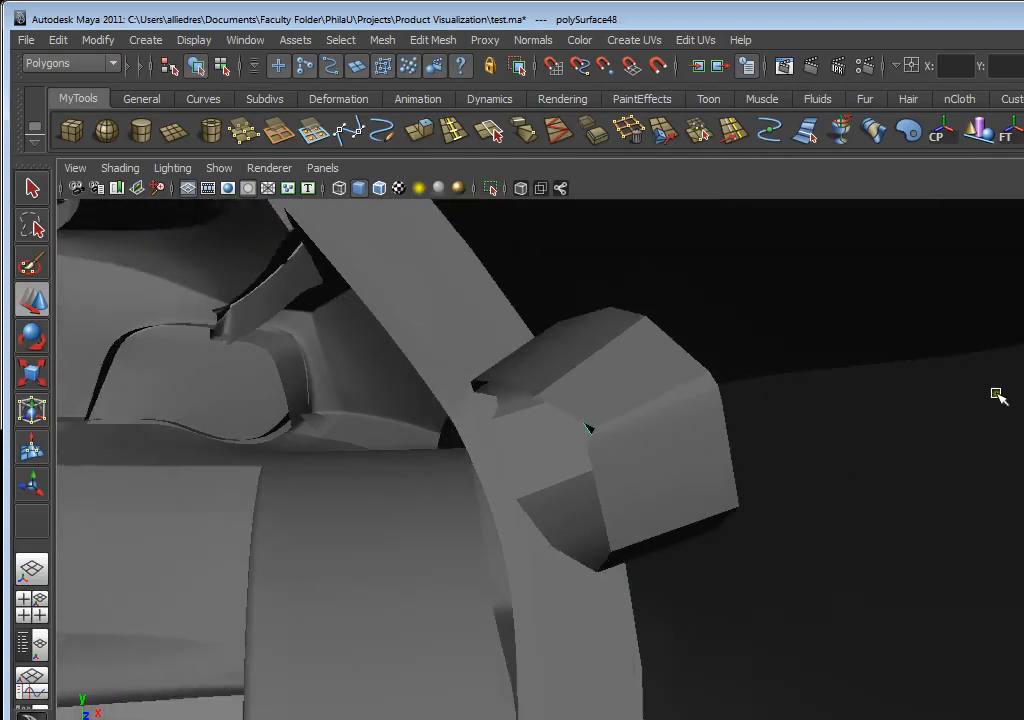
alt+drag(996, 395, 652, 446)
scroll(653, 446, up, 4)
- Select the door panel, display it smoothed, and inspect the rounding around the handle opening
click(859, 513)
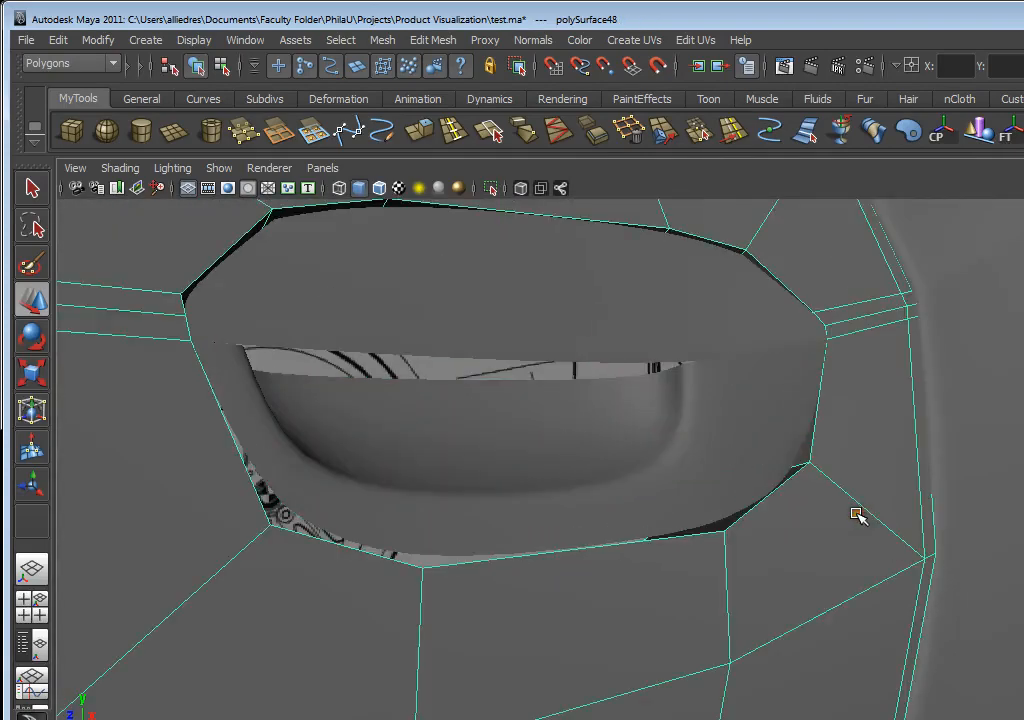
scroll(702, 505, down, 5)
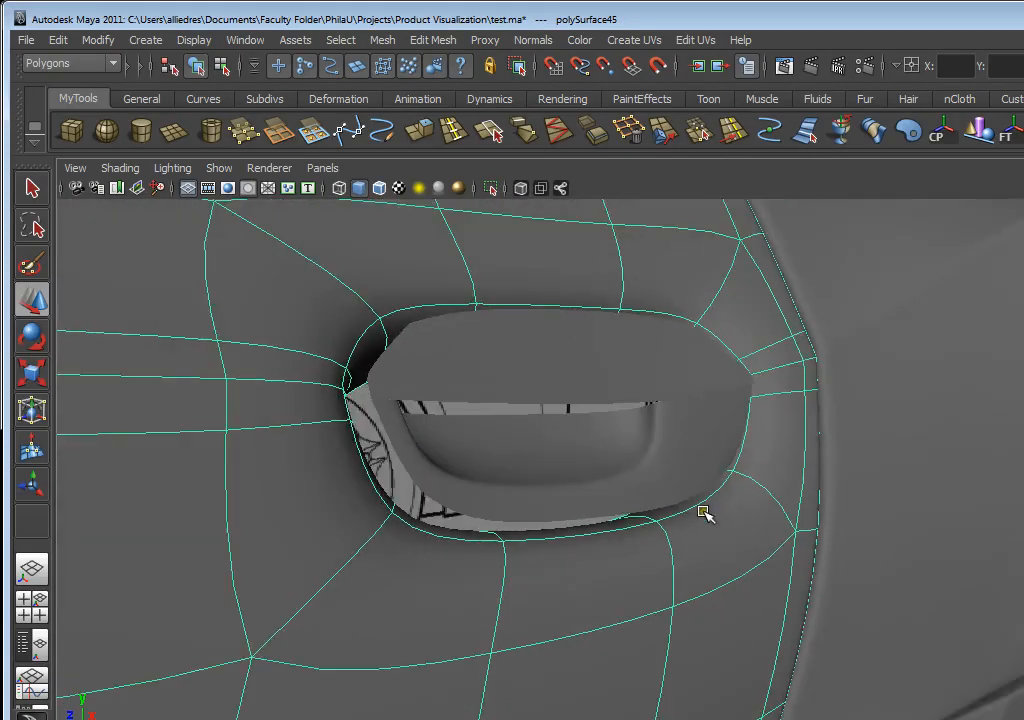
alt+drag(540, 505, 395, 445)
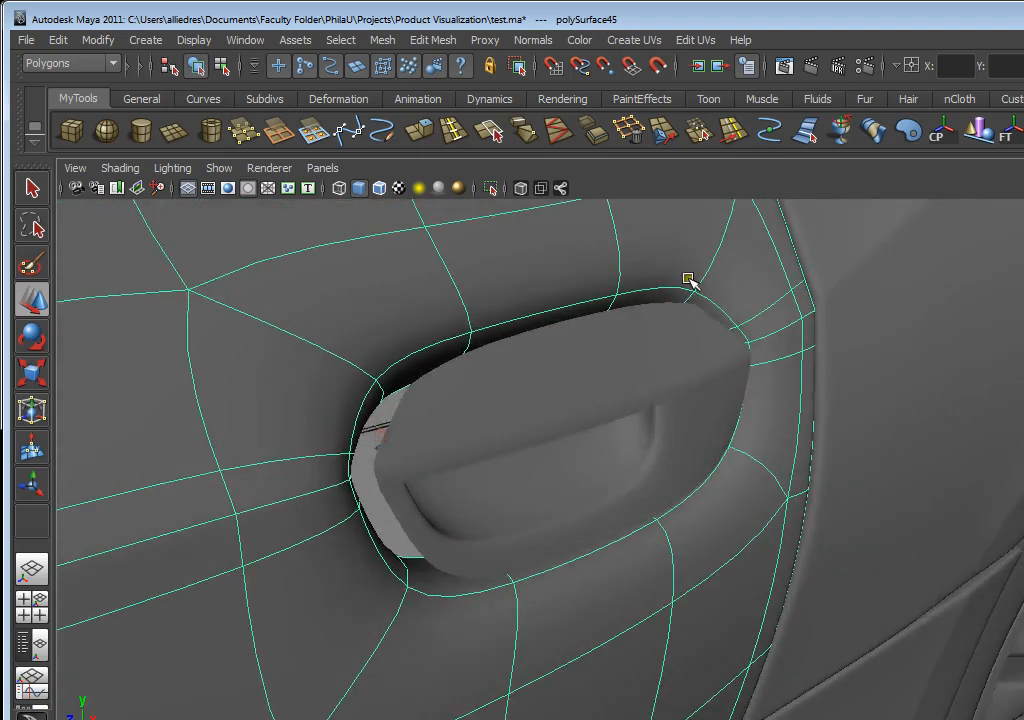
scroll(610, 504, down, 3)
alt+drag(528, 494, 436, 337)
scroll(505, 475, up, 5)
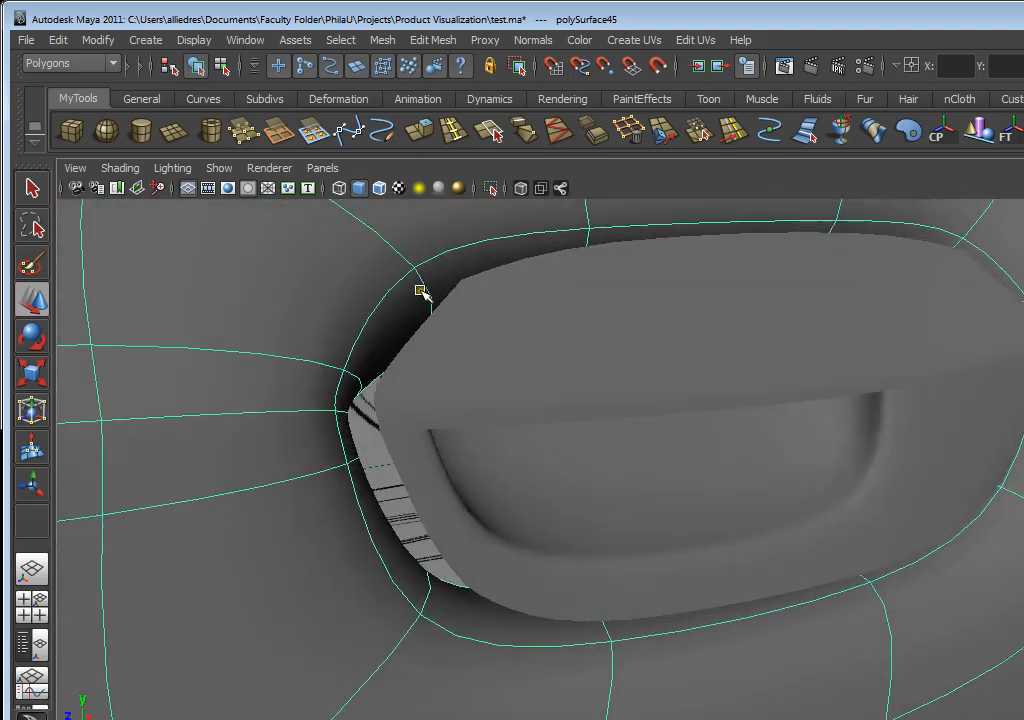
- Insert an edge loop around the extruded lip, close to the handle opening's outer border
alt+drag(420, 290, 648, 380)
click(452, 135)
alt+drag(763, 449, 740, 456)
scroll(740, 449, down, 3)
click(44, 304)
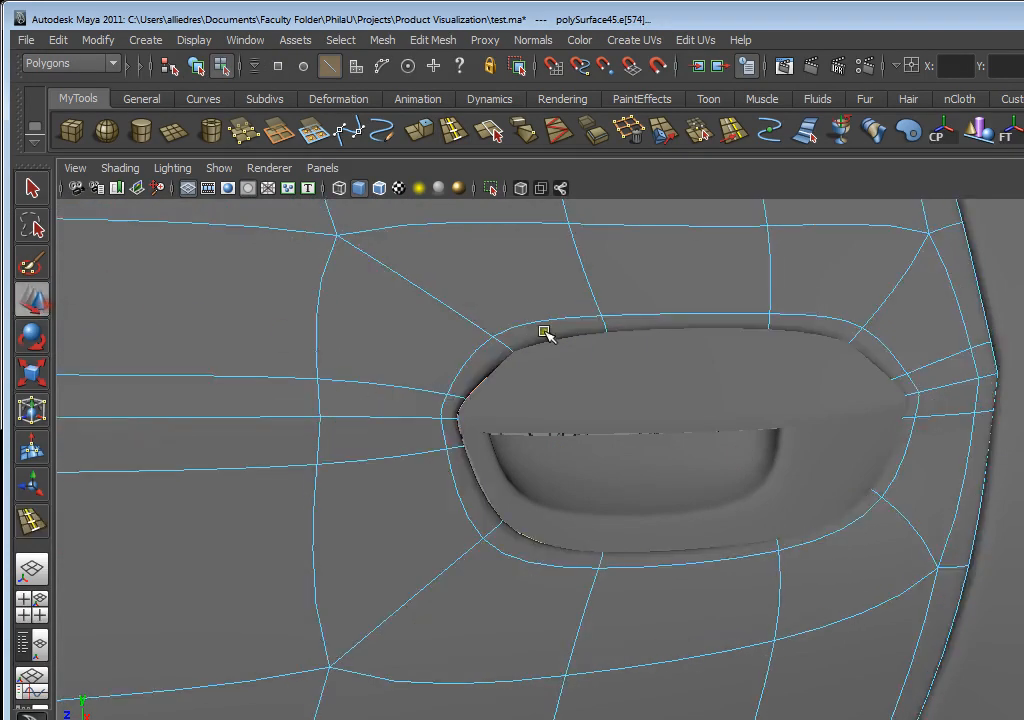
- Return to object selection with nothing selected and inspect the sharpened handle opening up close and on the whole car side
right_drag(547, 330, 589, 300)
scroll(606, 309, down, 6)
alt+drag(608, 312, 566, 533)
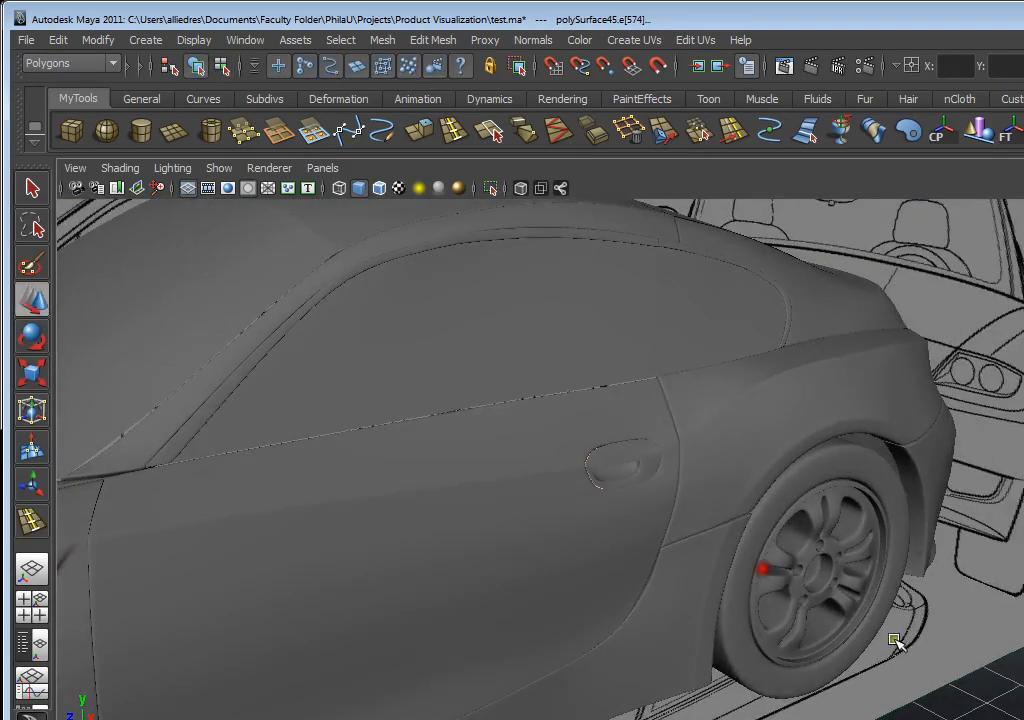
scroll(570, 530, up, 6)
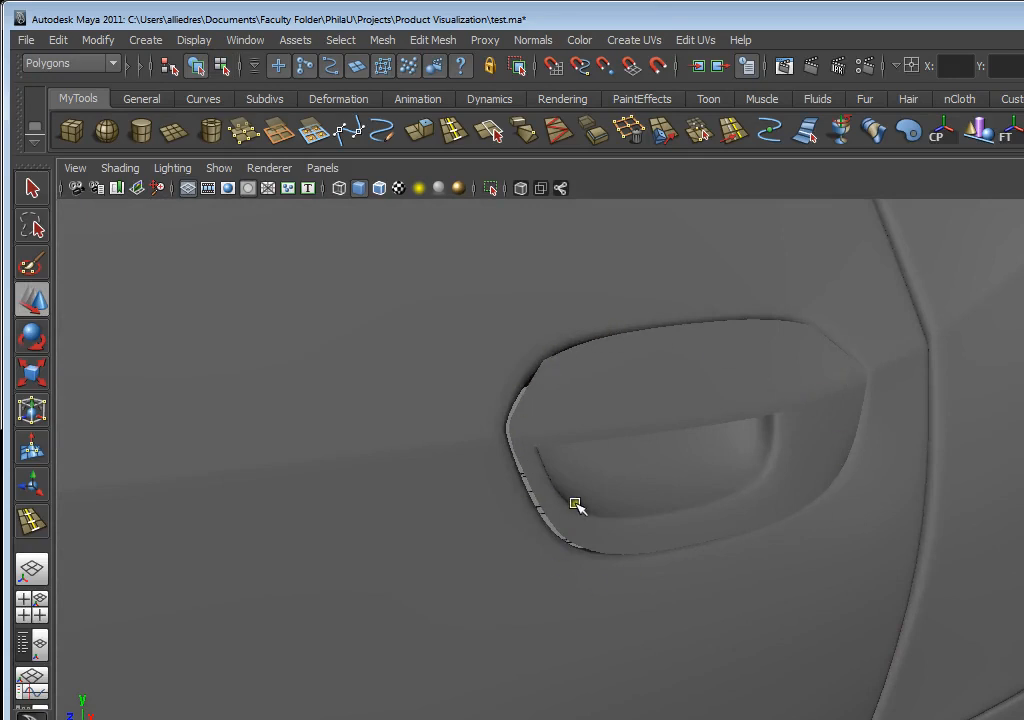
scroll(718, 473, down, 4)
alt+drag(711, 473, 726, 510)
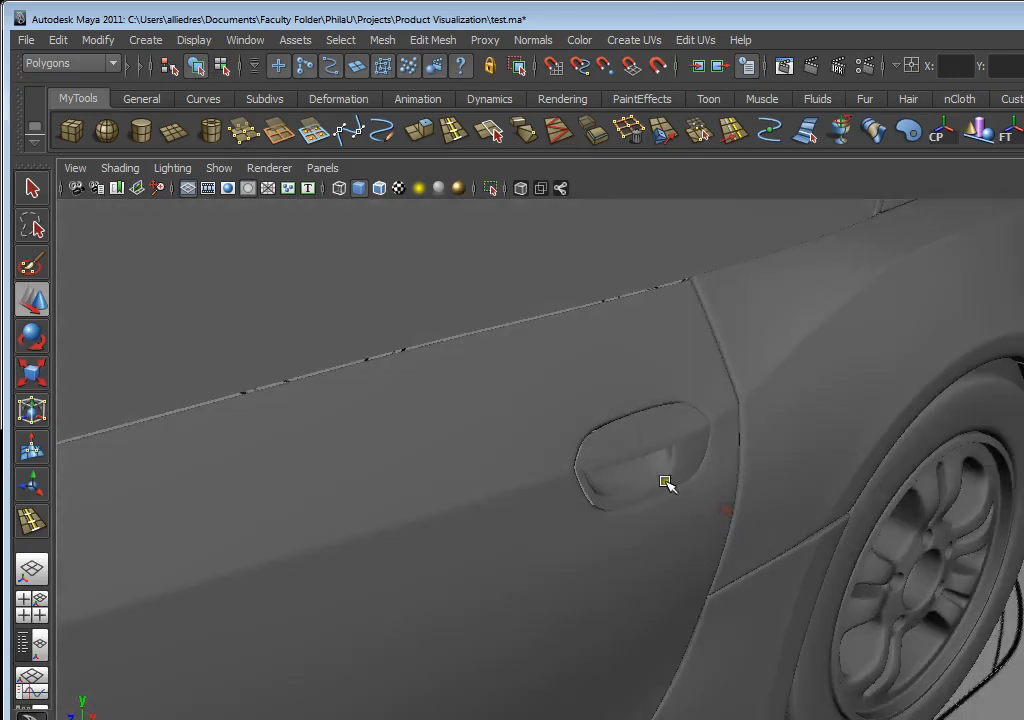
scroll(650, 497, up, 8)
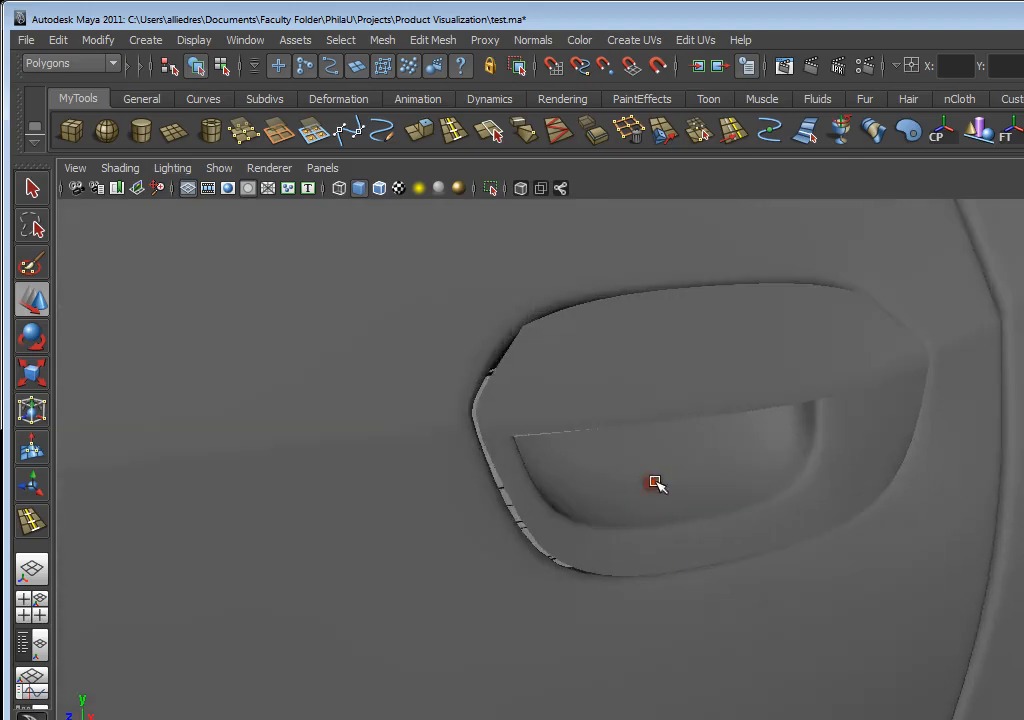
- Select the full border edge loop of the lower handle recess piece
click(662, 376)
alt+drag(636, 364, 620, 390)
click(850, 484)
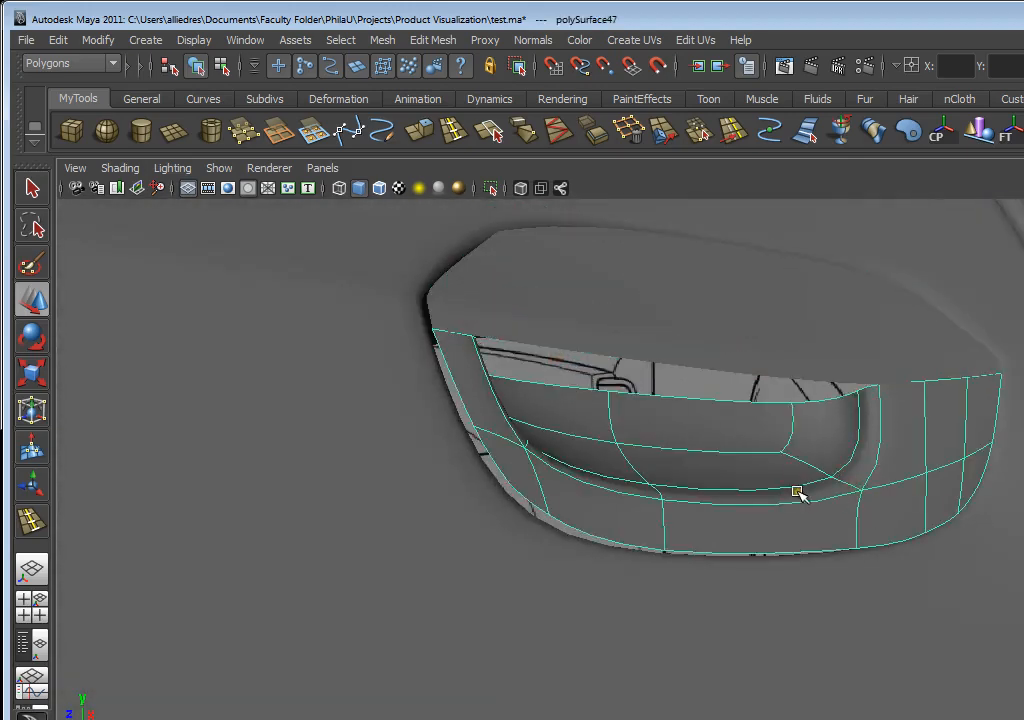
click(630, 513)
alt+drag(630, 513, 768, 487)
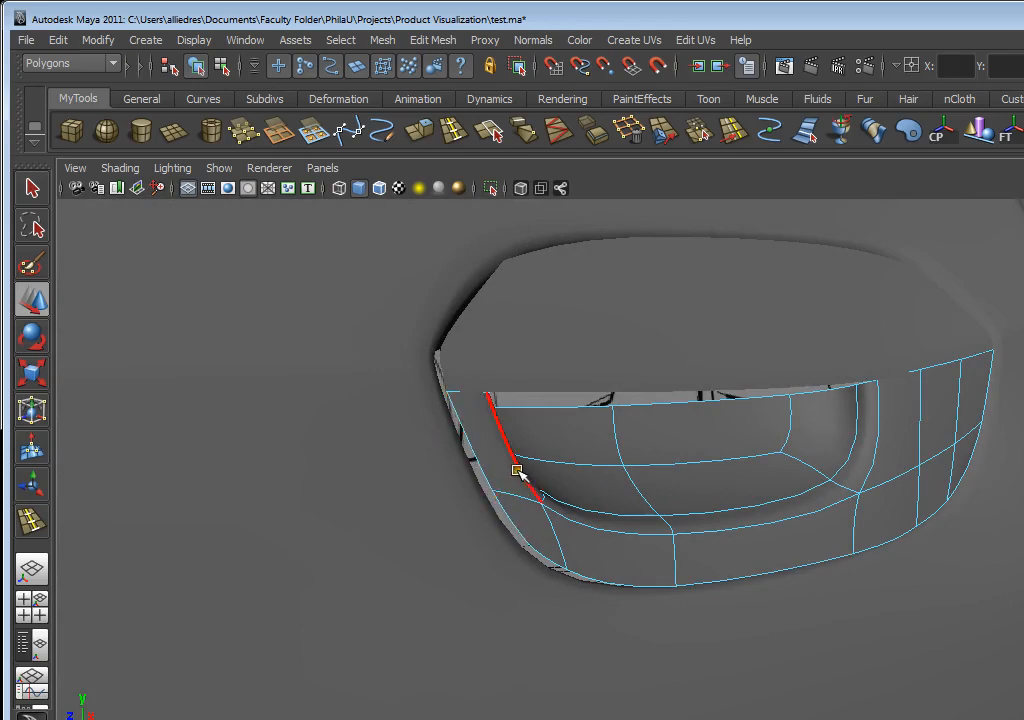
alt+drag(483, 417, 542, 478)
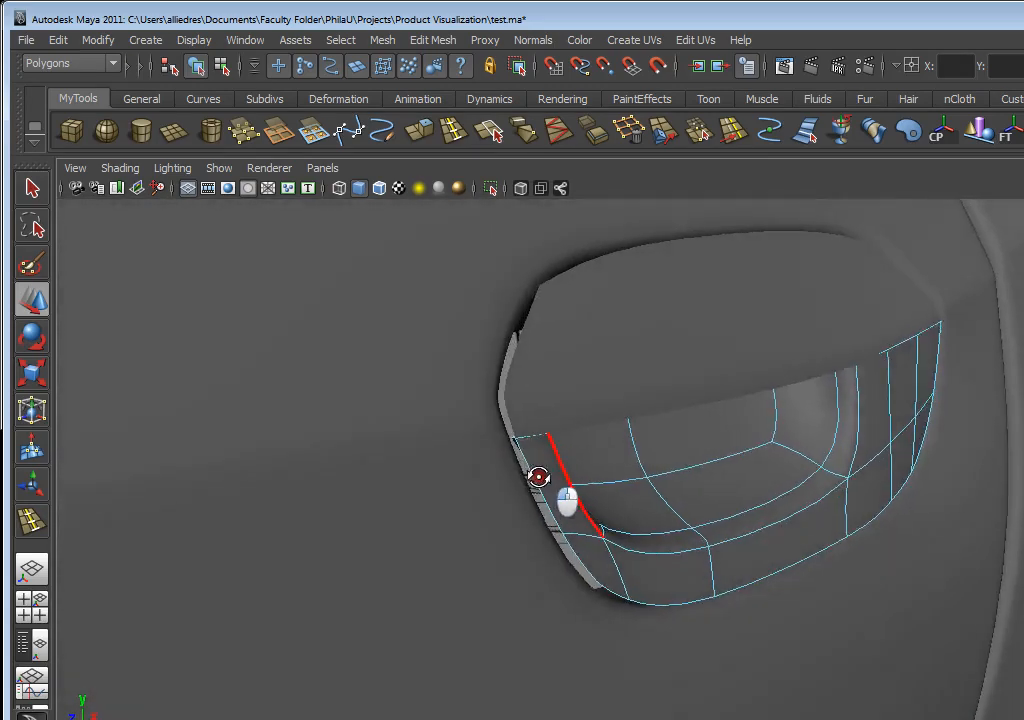
double_click(535, 478)
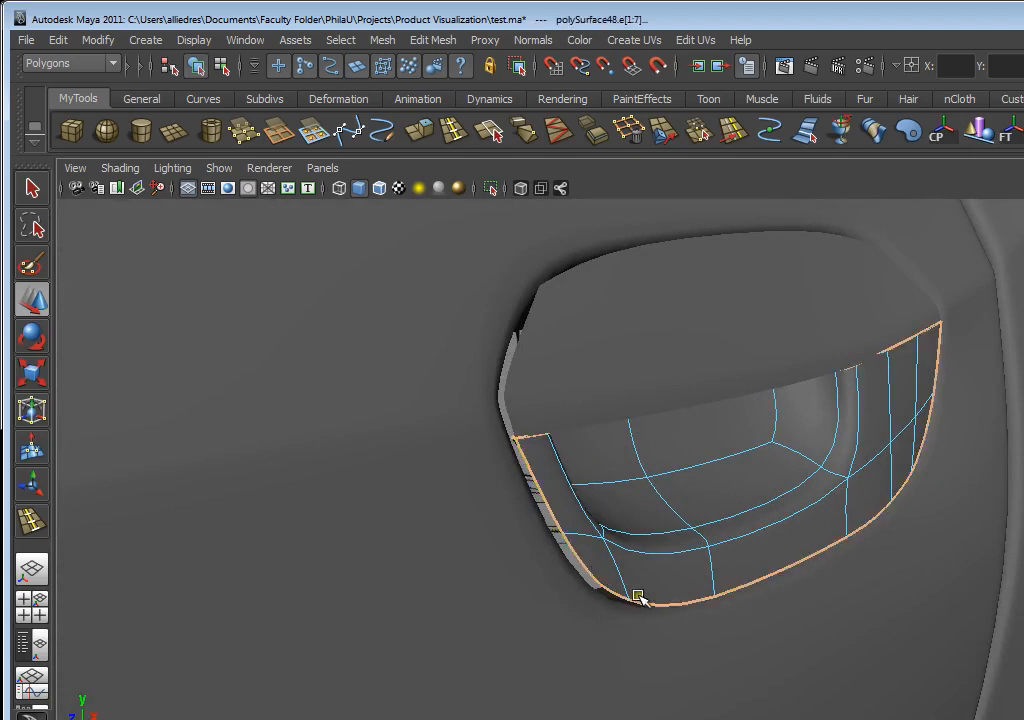
- Deselect the border edges along the recess's upper opening, keeping only the outer rim edges of the lower handle piece selected
alt+drag(693, 457, 343, 418)
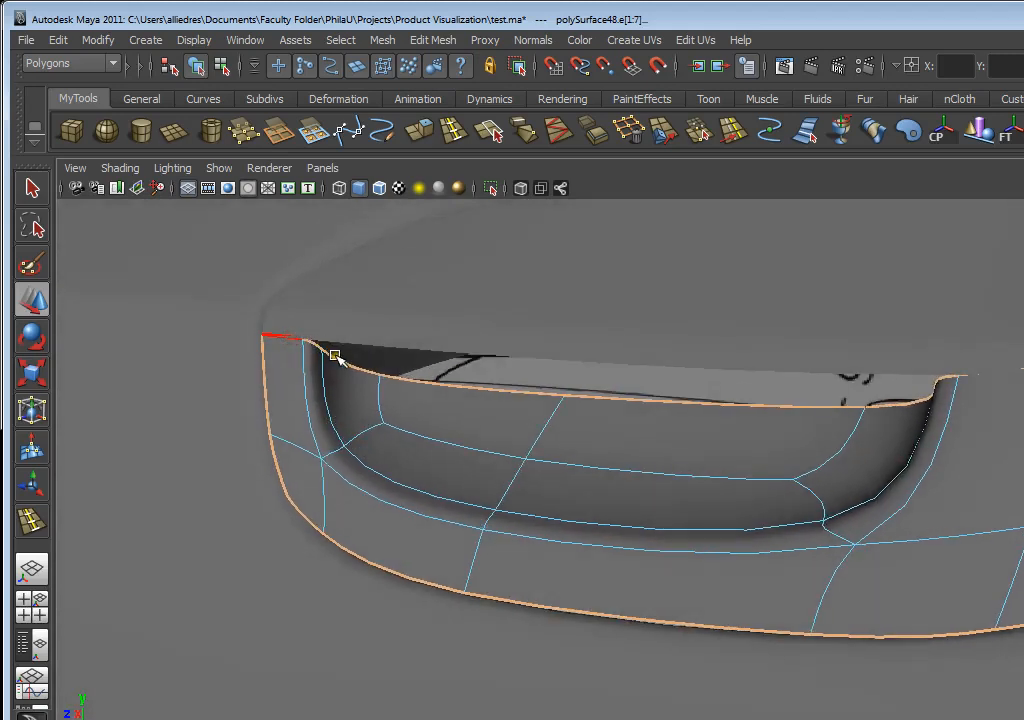
ctrl+click(409, 379)
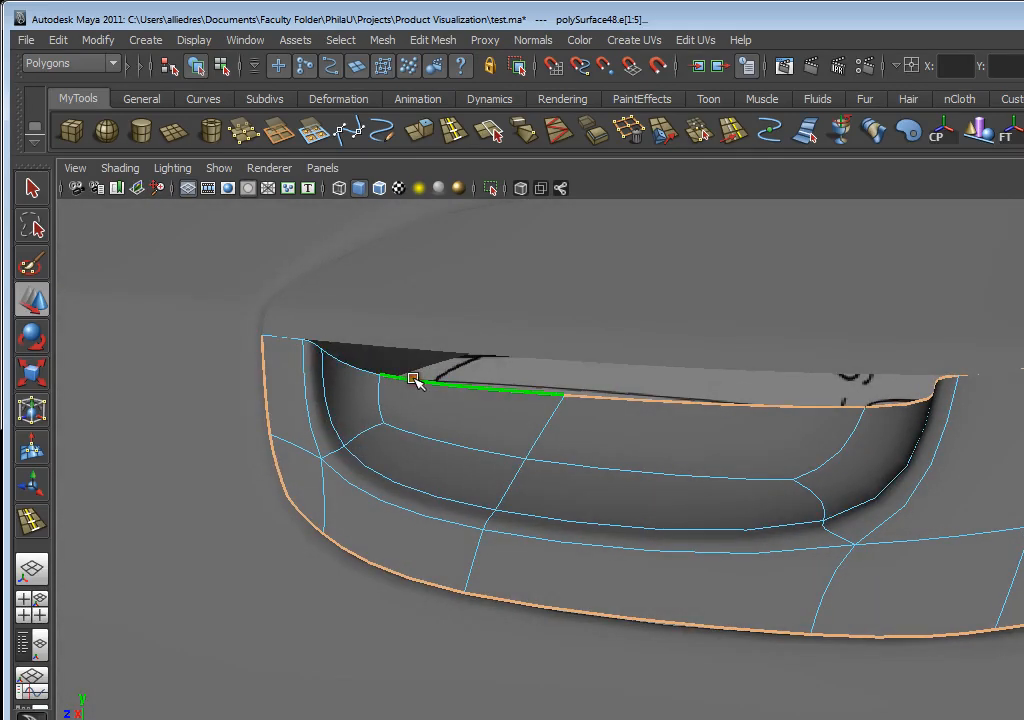
ctrl+click(705, 398)
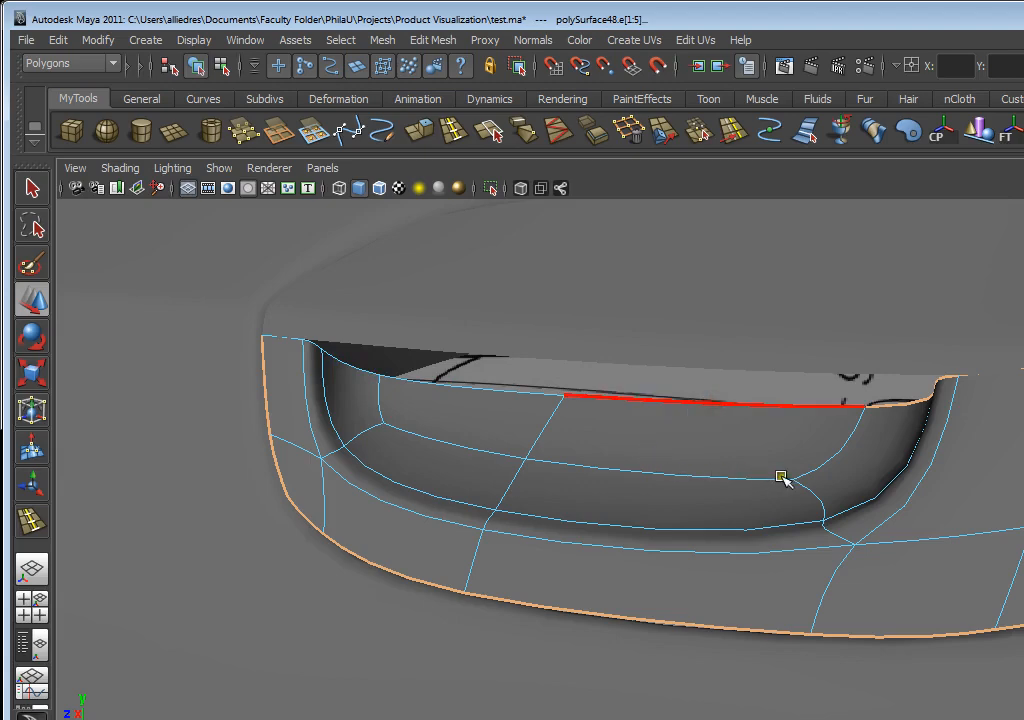
alt+drag(782, 478, 830, 442)
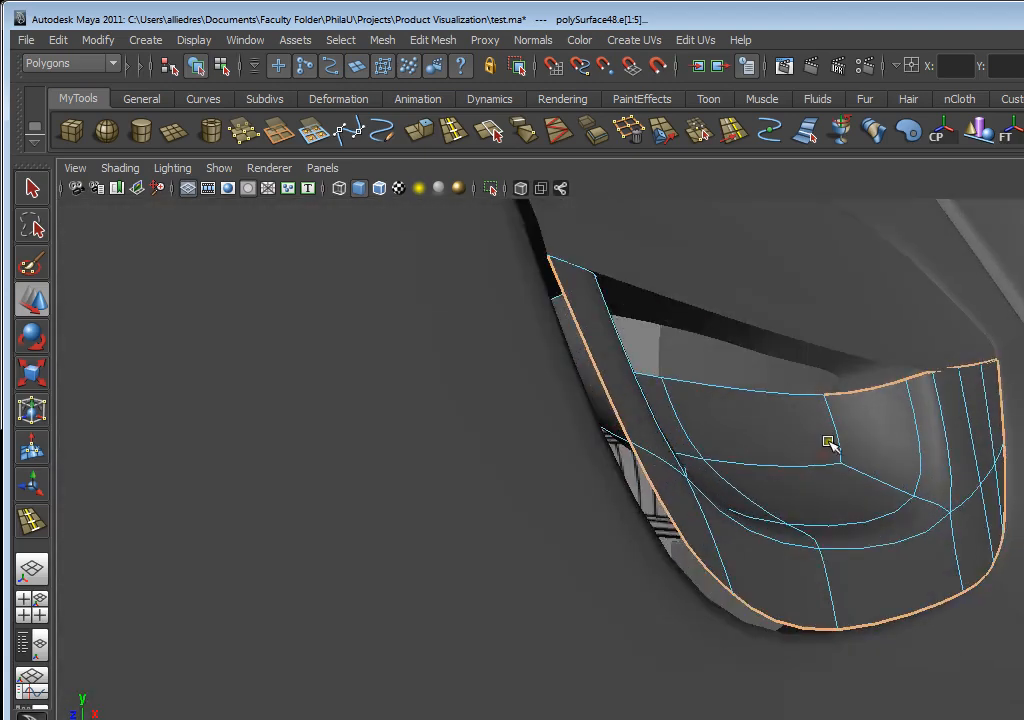
ctrl+click(879, 392)
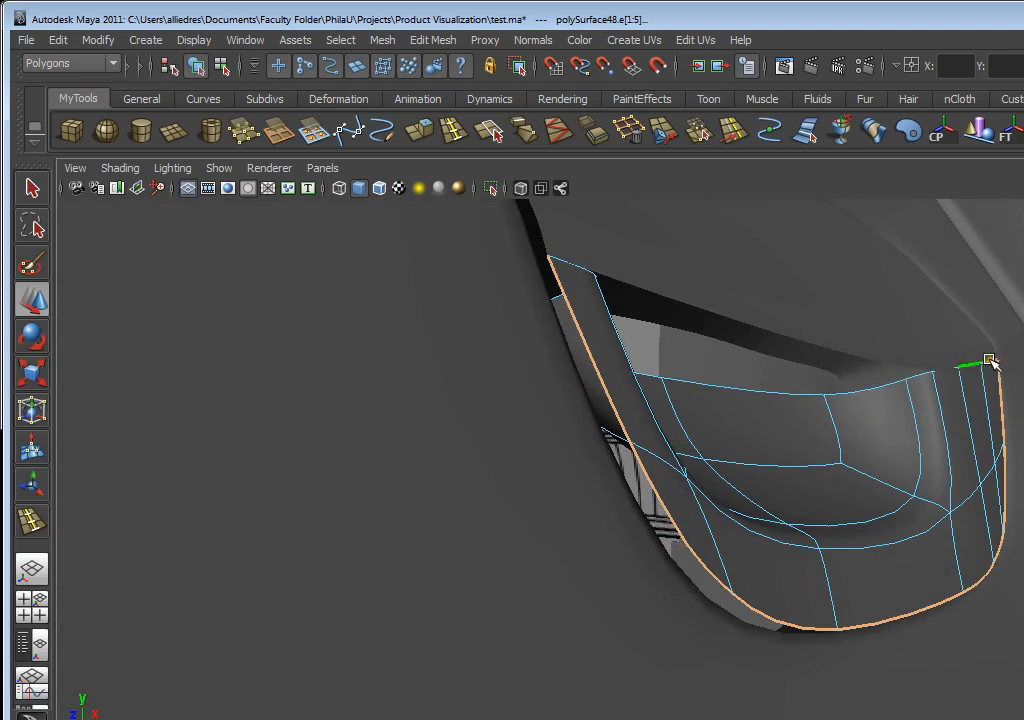
mouse_move(808, 645)
alt+mouse_down()
mouse_move(830, 649)
mouse_move(770, 631)
mouse_move(793, 642)
alt+mouse_up()
- Extrude the lower handle piece's outer rim edges back into the door and return to object selection
scroll(830, 649, down, 4)
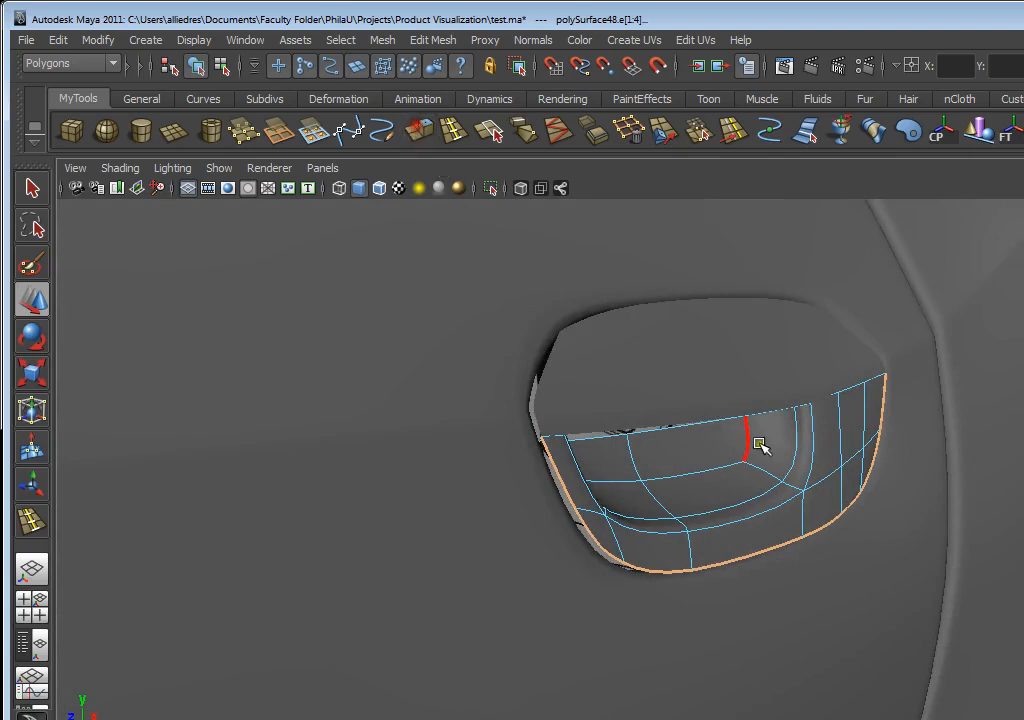
key(w)
drag(910, 522, 722, 578)
alt+drag(410, 497, 583, 503)
right_drag(618, 483, 666, 464)
click(559, 372)
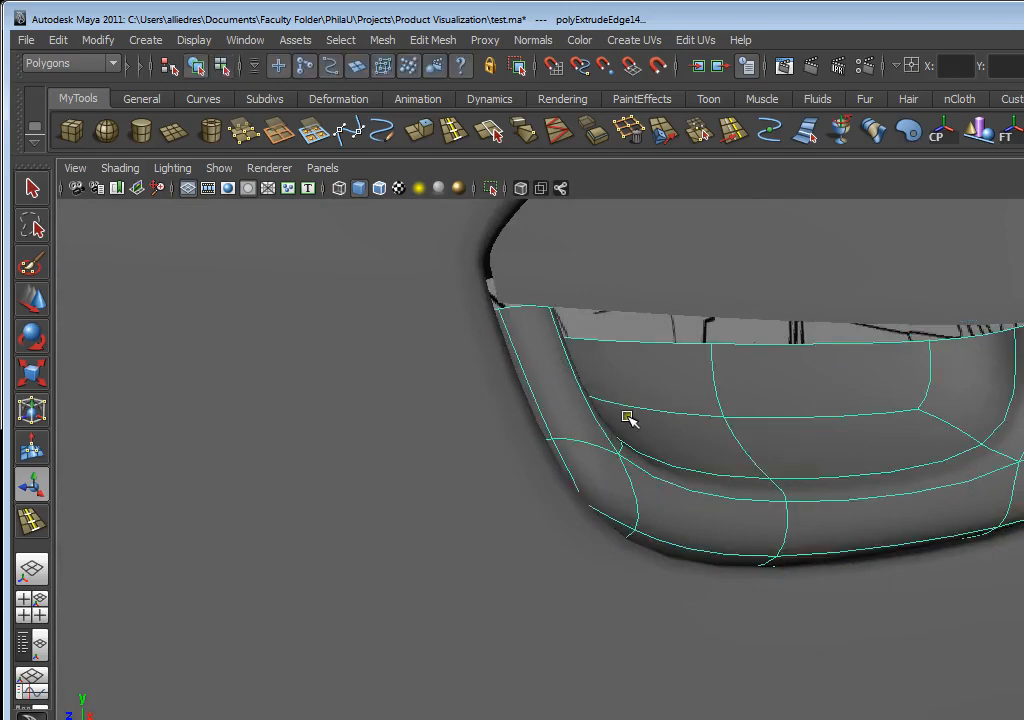
- Restore the rim edge selection, adjust the extruded lip's depth from behind the door, and return to object selection
alt+drag(497, 430, 788, 427)
key(ctrl+z)
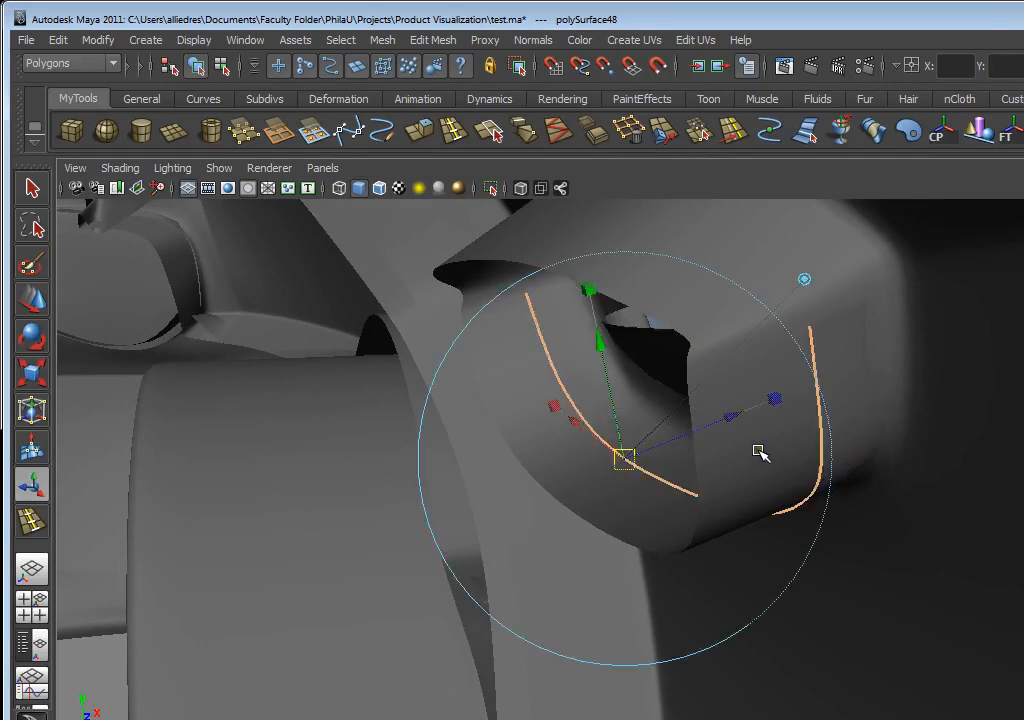
drag(676, 441, 617, 476)
alt+drag(738, 498, 718, 308)
alt+drag(749, 389, 601, 514)
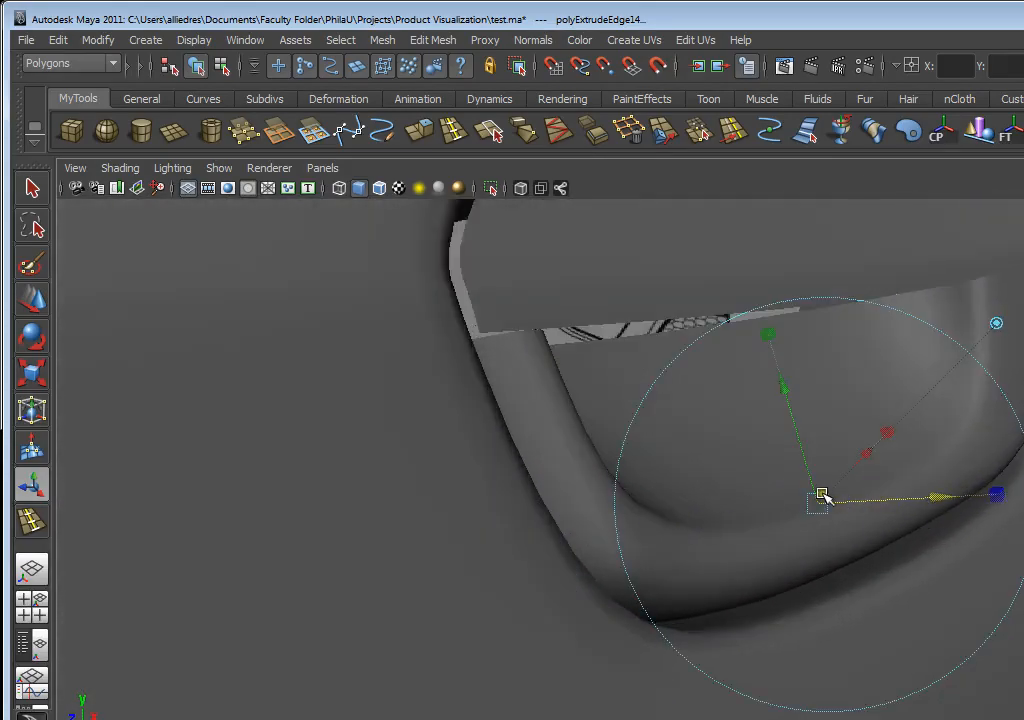
right_drag(876, 489, 952, 408)
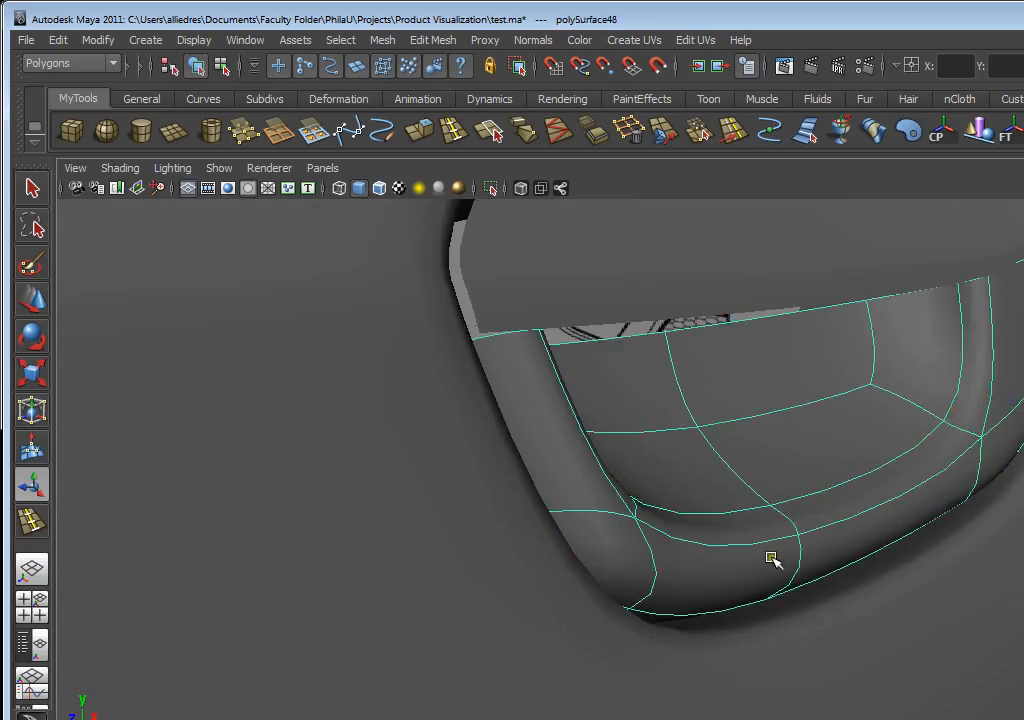
- Insert an edge loop around the lower handle piece's extruded lip, close to its front edge, and return to object selection
alt+drag(772, 558, 414, 271)
alt+drag(582, 603, 578, 597)
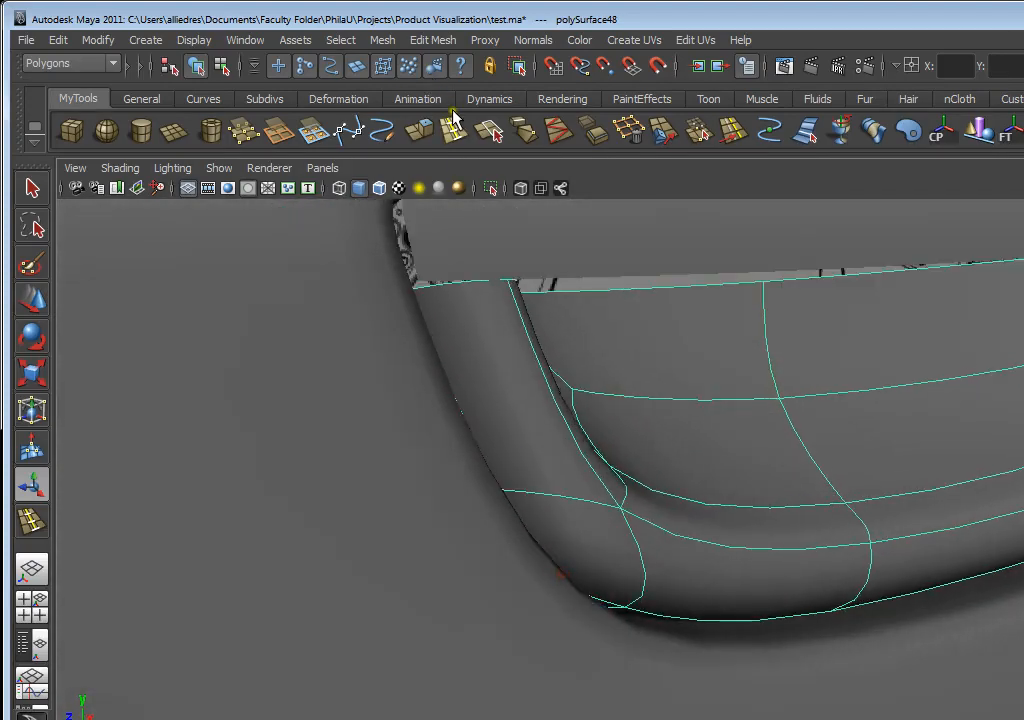
click(453, 130)
alt+drag(624, 553, 595, 460)
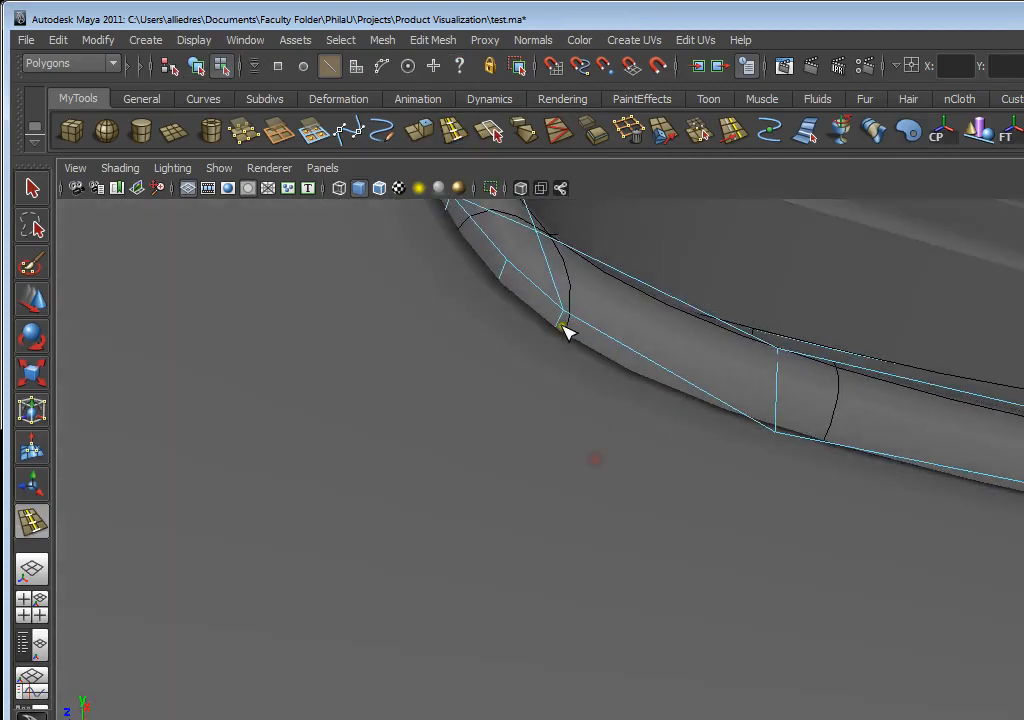
drag(560, 333, 560, 320)
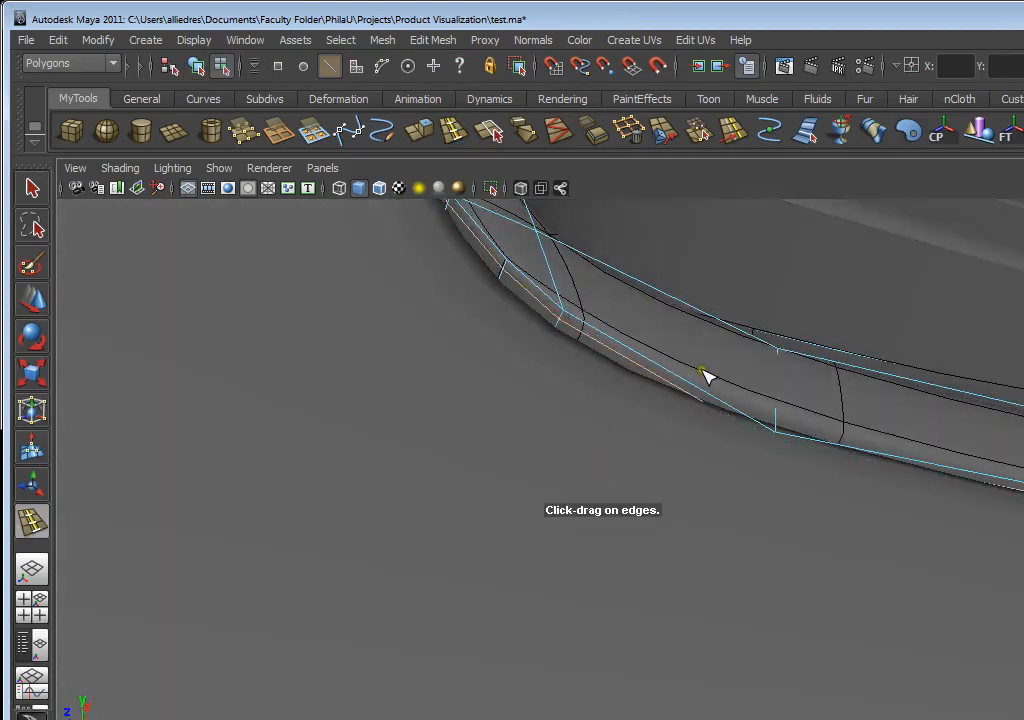
alt+drag(705, 376, 352, 416)
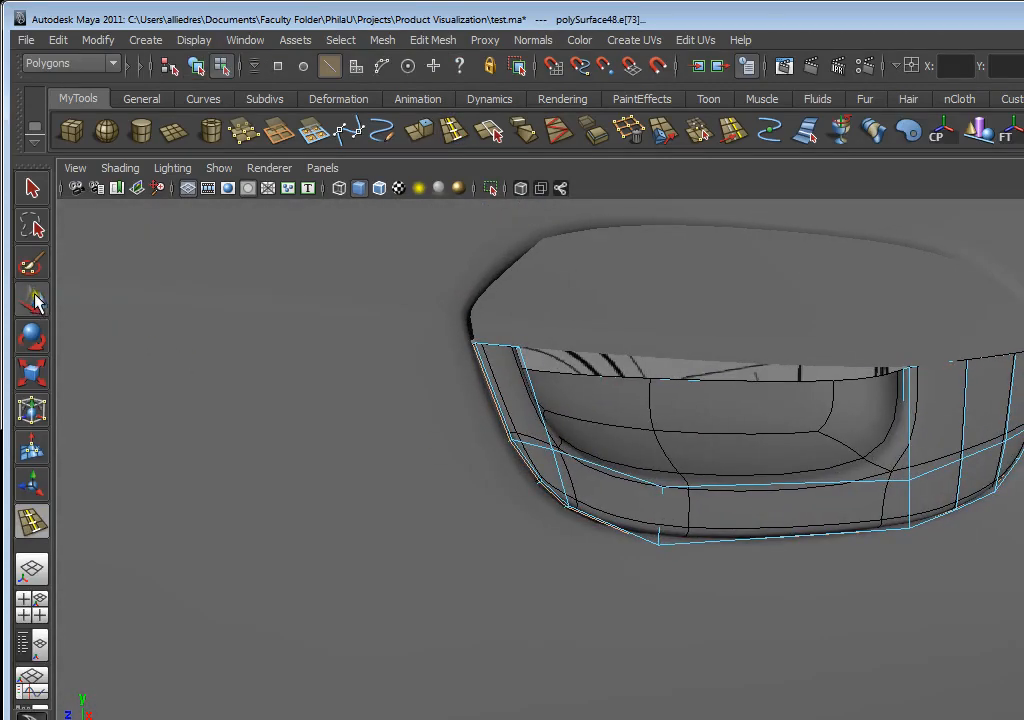
click(33, 299)
right_drag(907, 414, 987, 382)
scroll(985, 386, down, 3)
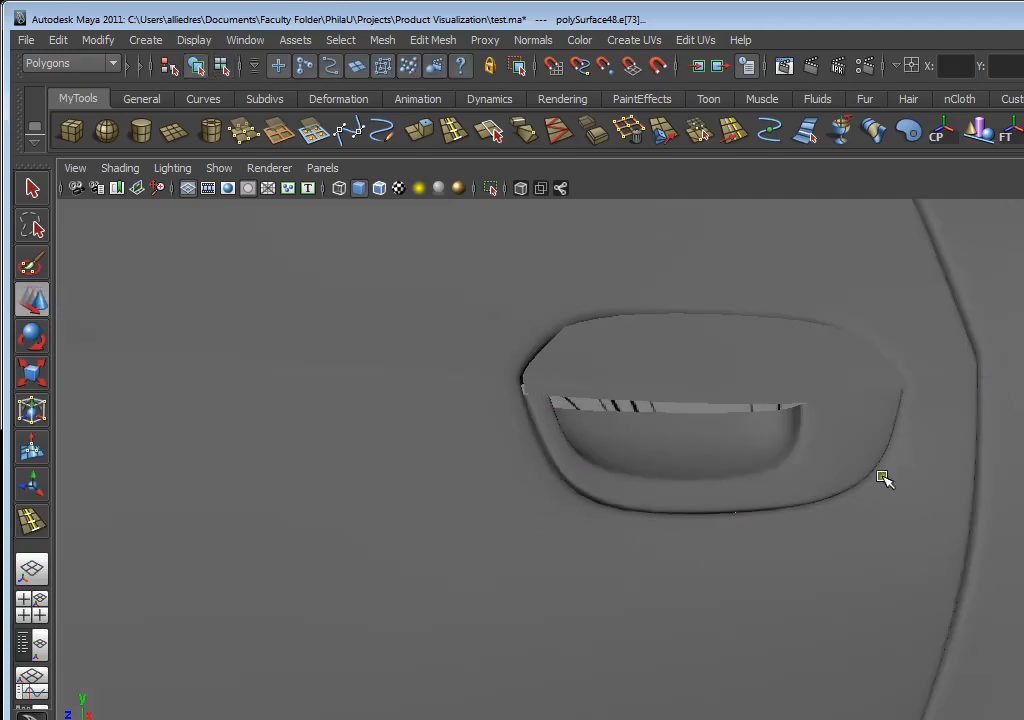
- Select the entire border edge loop of the upper handle piece
alt+drag(884, 478, 741, 500)
scroll(740, 500, up, 2)
click(685, 424)
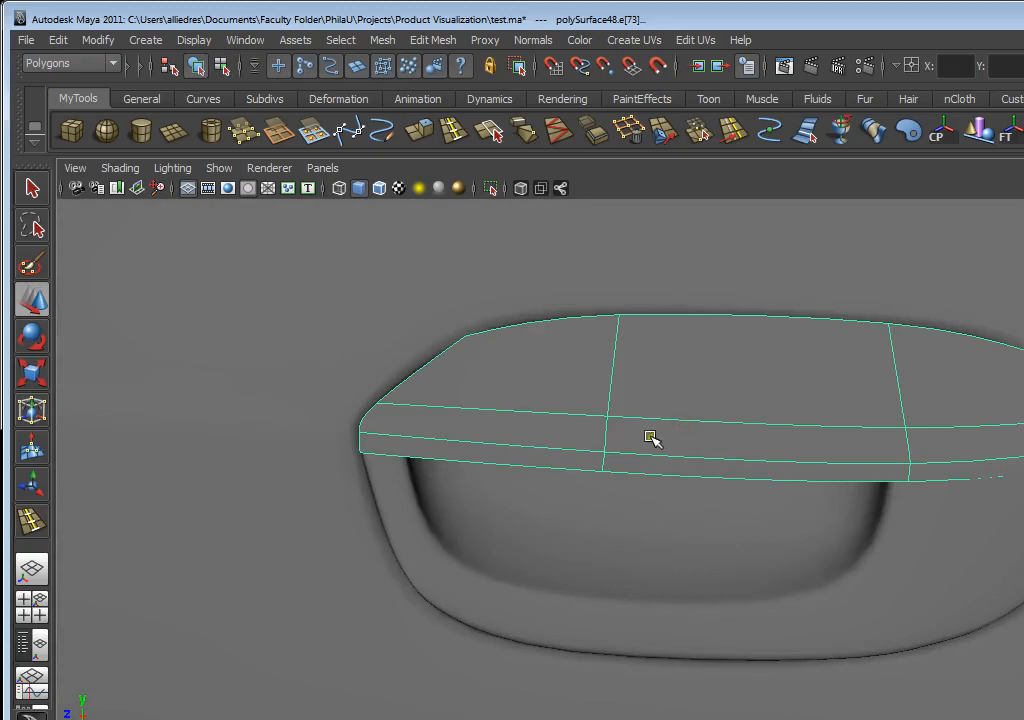
scroll(807, 425, down, 3)
scroll(736, 425, up, 2)
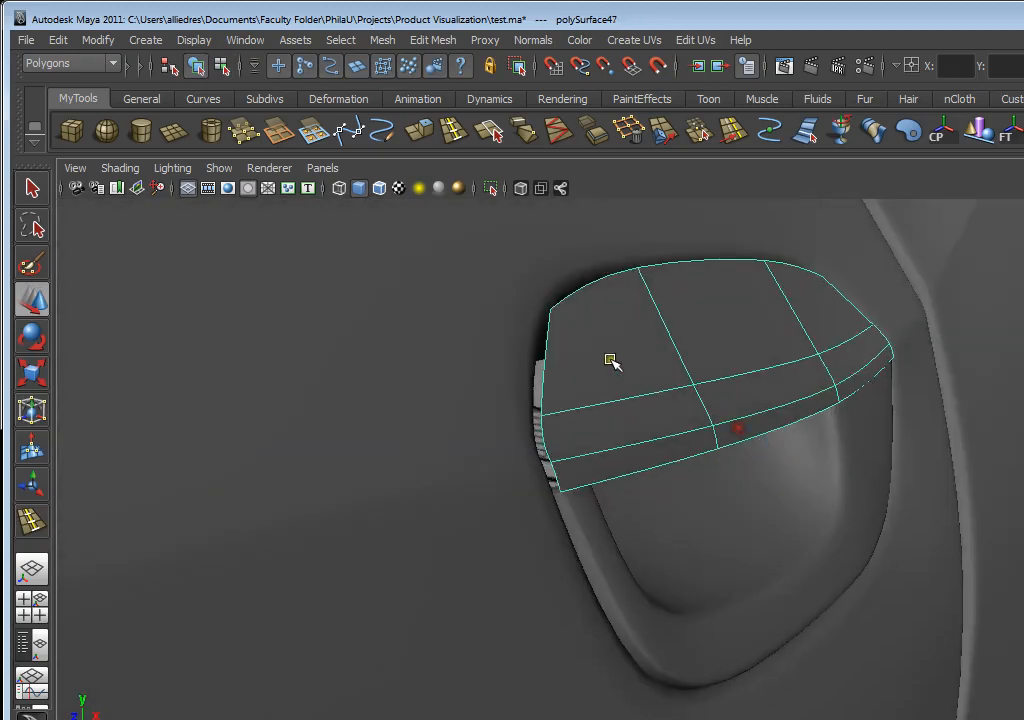
double_click(596, 278)
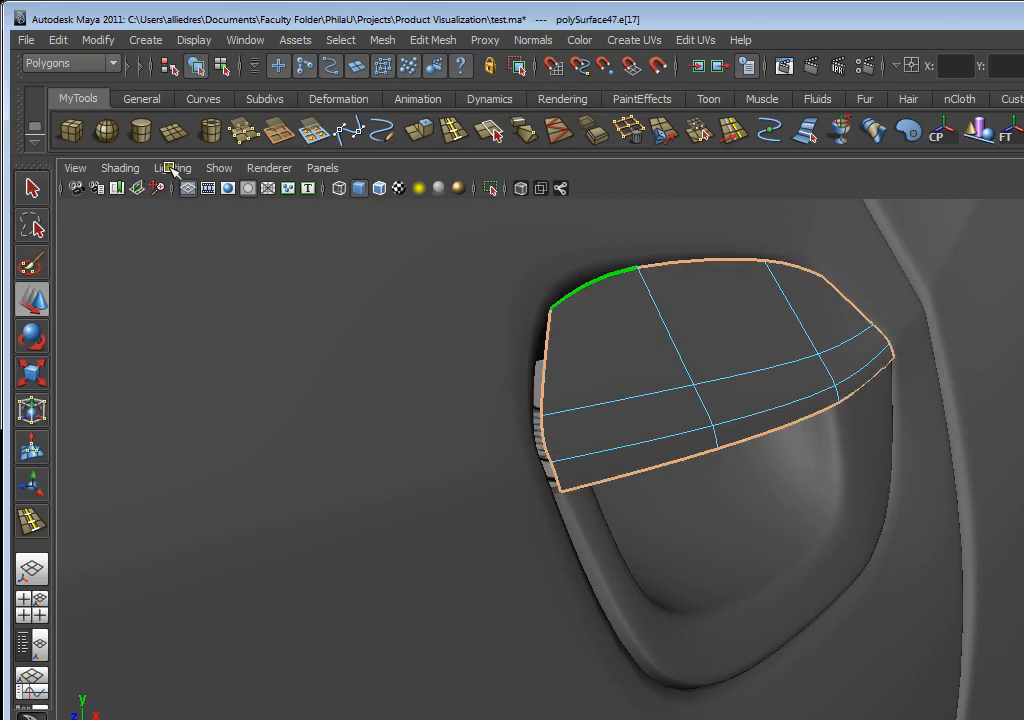
- Extrude the upper handle piece's border edges back into the door and return to object selection
key(ctrl+e)
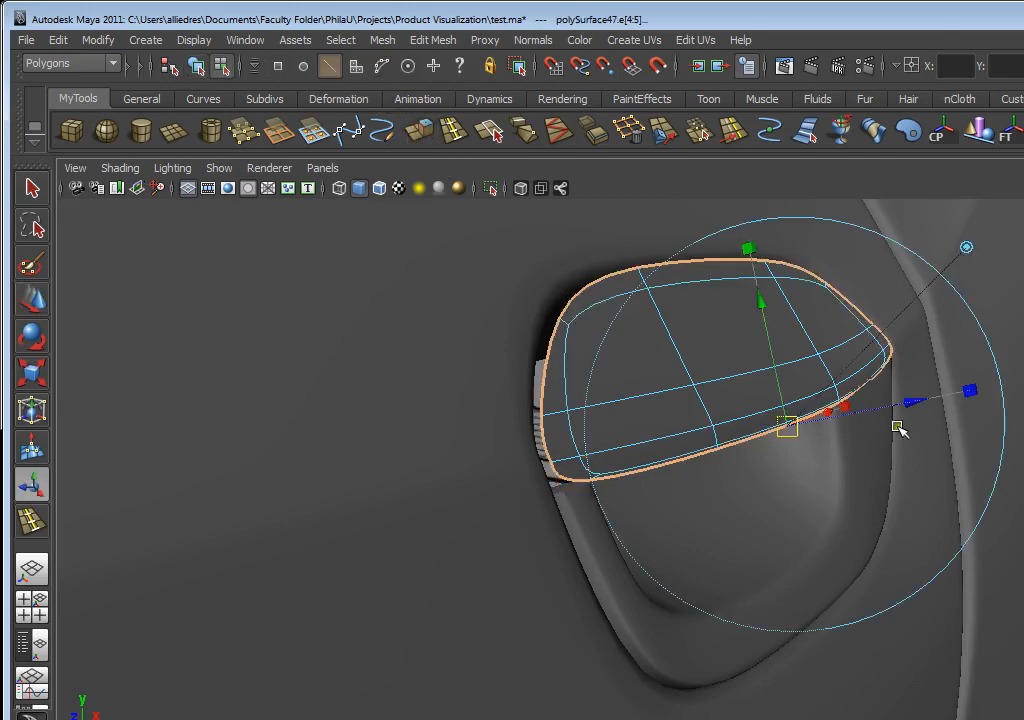
alt+drag(851, 444, 896, 438)
drag(853, 398, 800, 469)
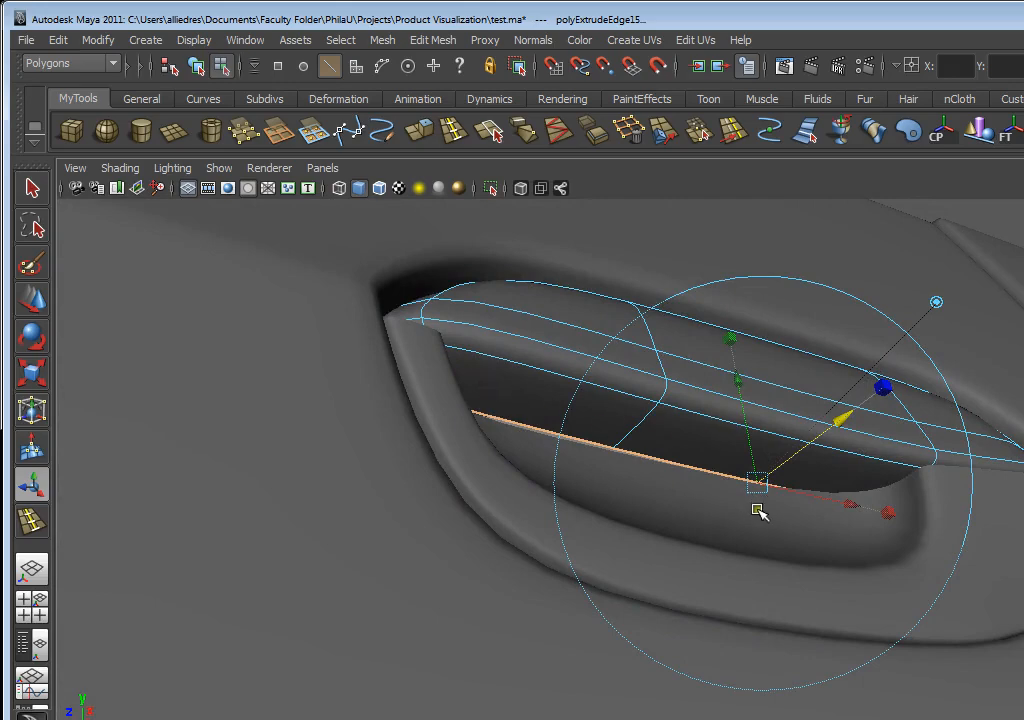
alt+drag(580, 388, 820, 440)
key(F8)
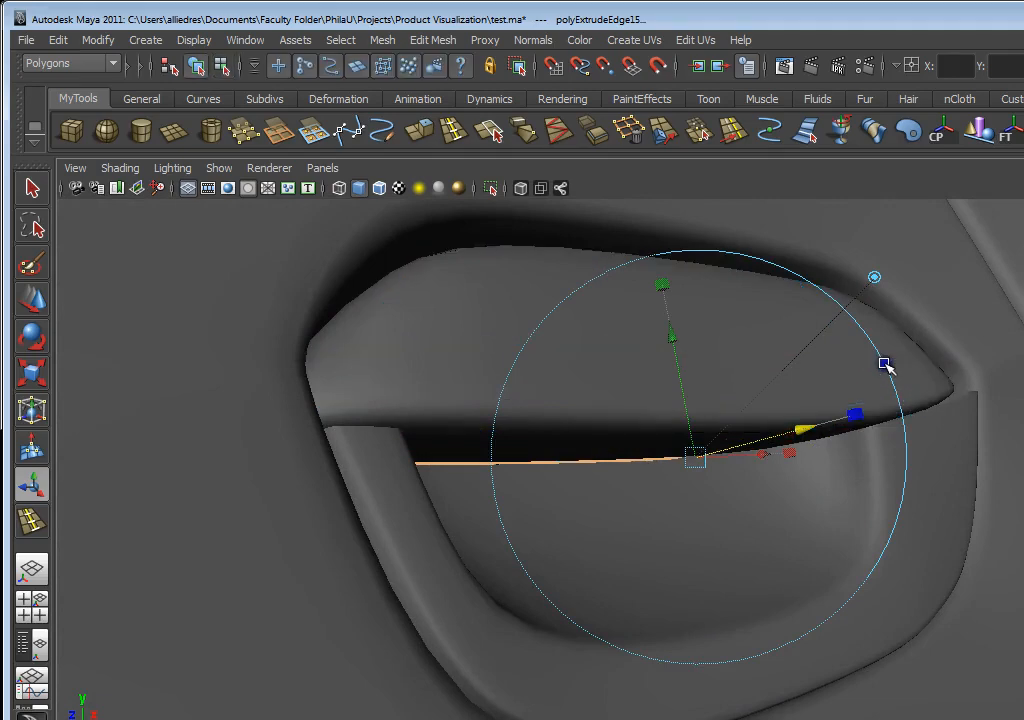
- Insert an edge loop around the upper handle piece's extruded lip, close to its front border, and return to object selection
alt+drag(393, 480, 430, 490)
alt+right_drag(497, 308, 462, 274)
click(453, 131)
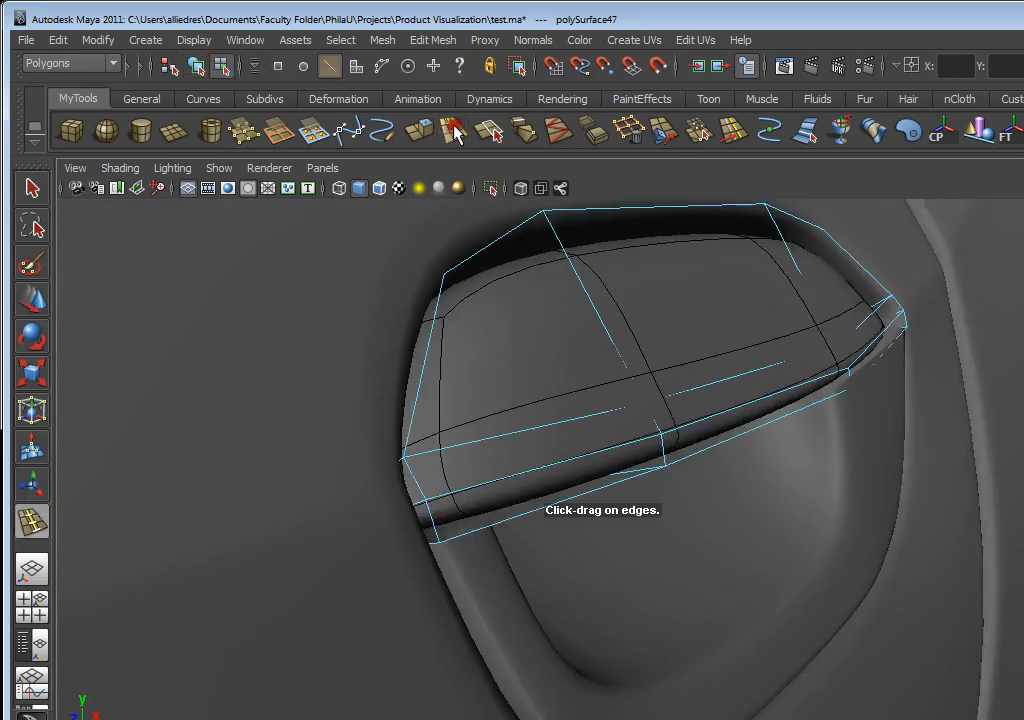
scroll(467, 371, down, 3)
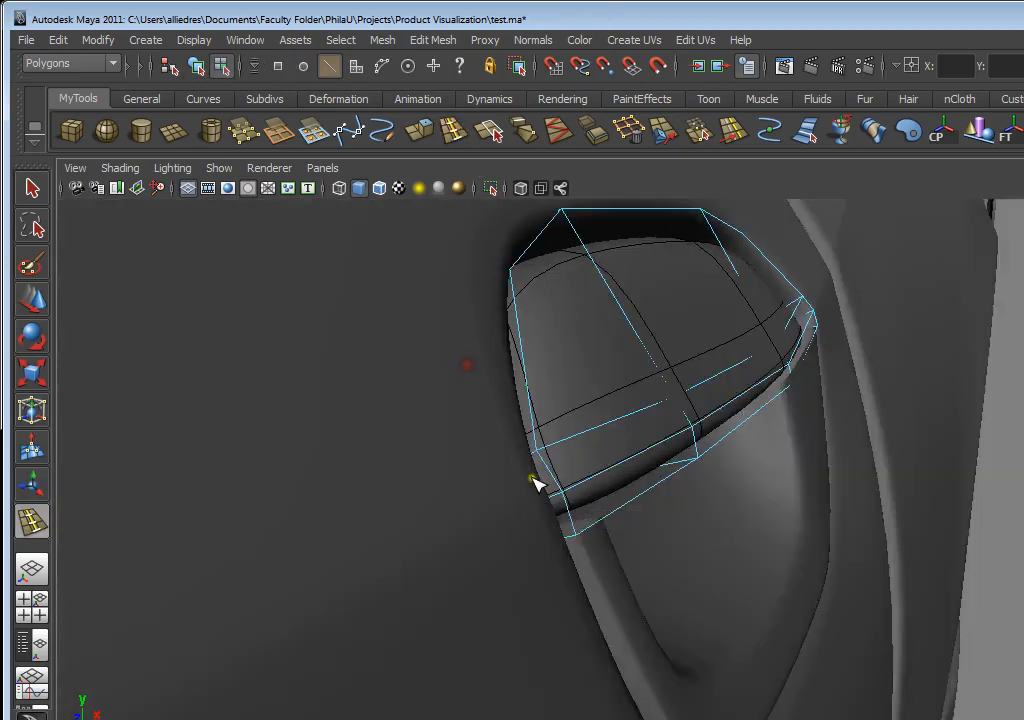
drag(529, 455, 537, 462)
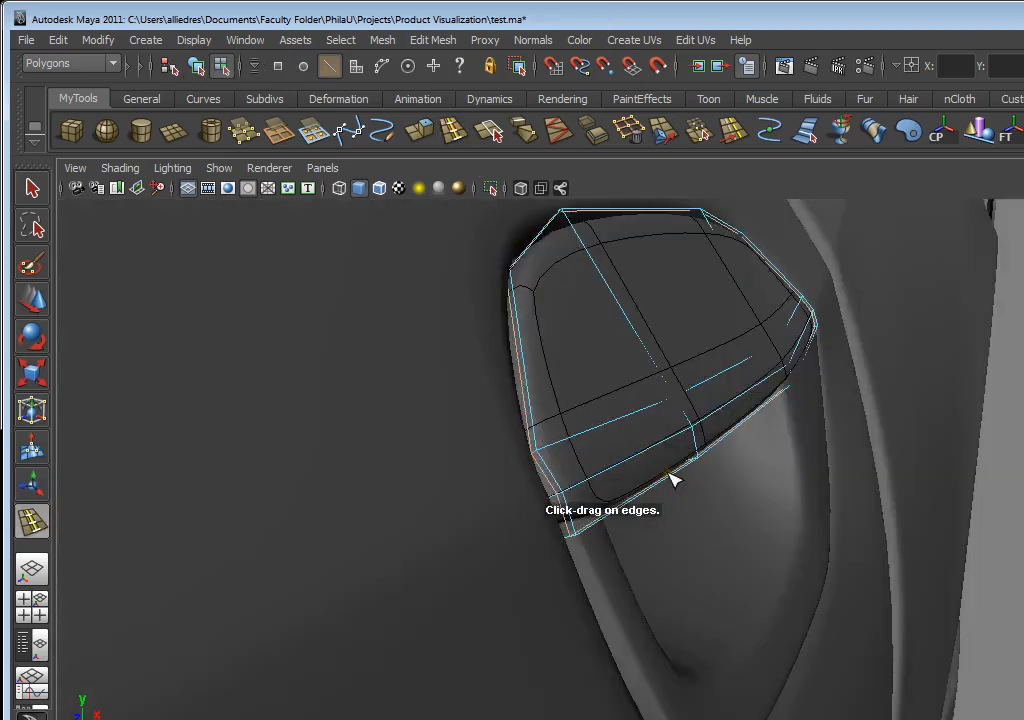
scroll(670, 475, down, 3)
alt+drag(780, 517, 655, 557)
scroll(655, 557, down, 3)
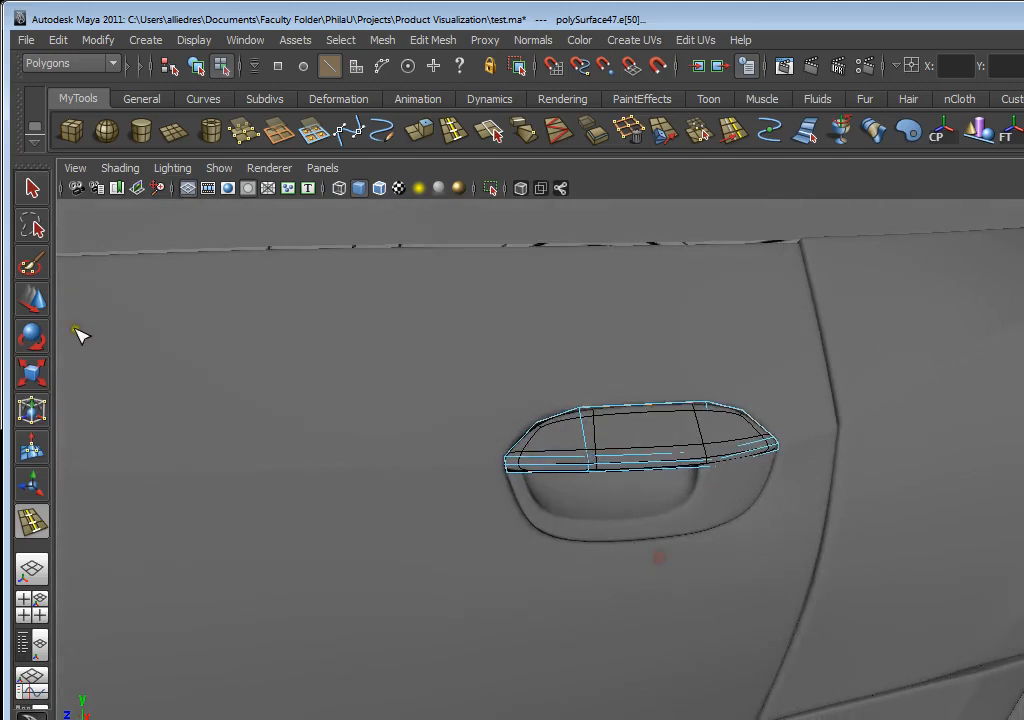
key(w)
right_drag(752, 442, 808, 423)
- Clear the selection and inspect the finished handle up close and on the car side from several angles
scroll(808, 423, down, 4)
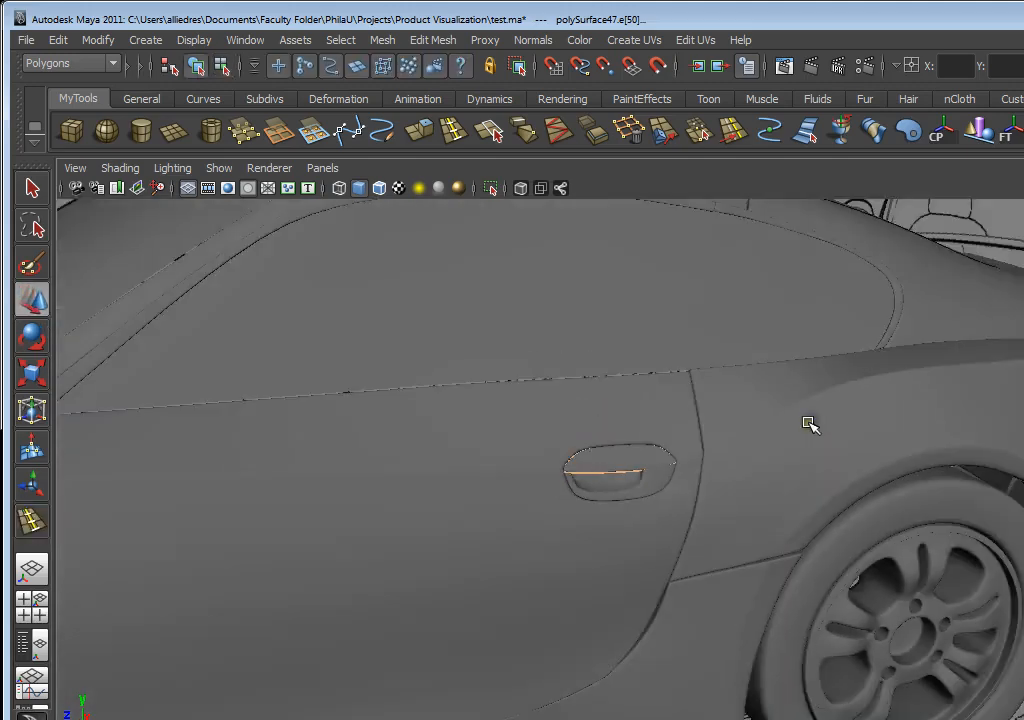
mouse_move(740, 557)
alt+mouse_down()
mouse_move(789, 578)
mouse_move(828, 566)
alt+mouse_up()
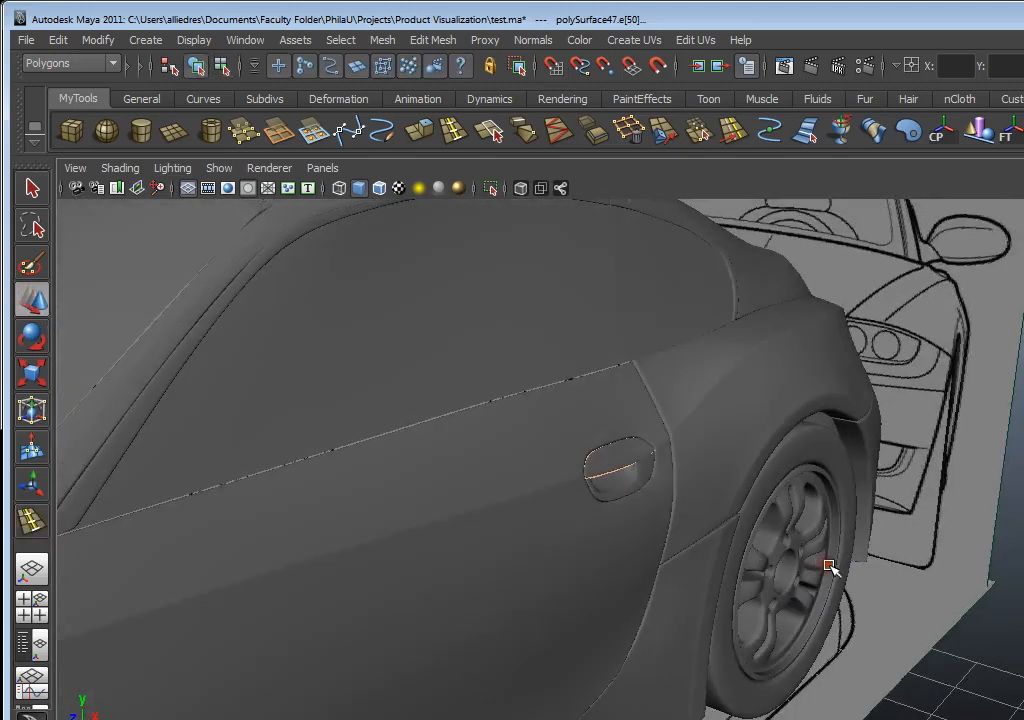
scroll(658, 521, up, 5)
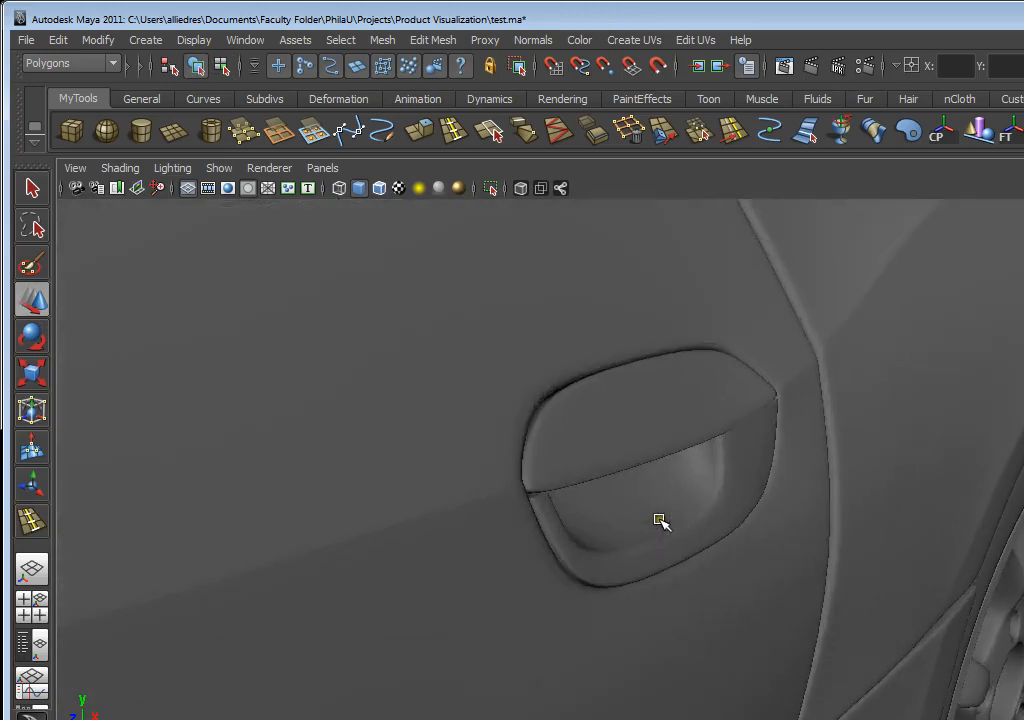
alt+drag(731, 532, 641, 549)
scroll(645, 540, down, 3)
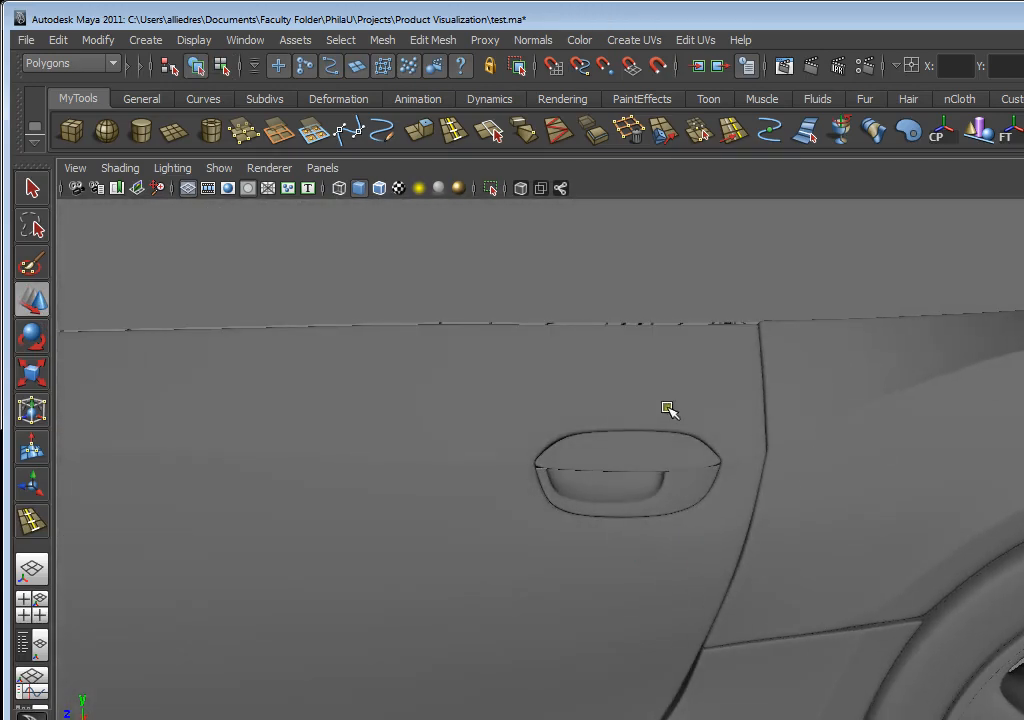
alt+drag(618, 458, 674, 449)
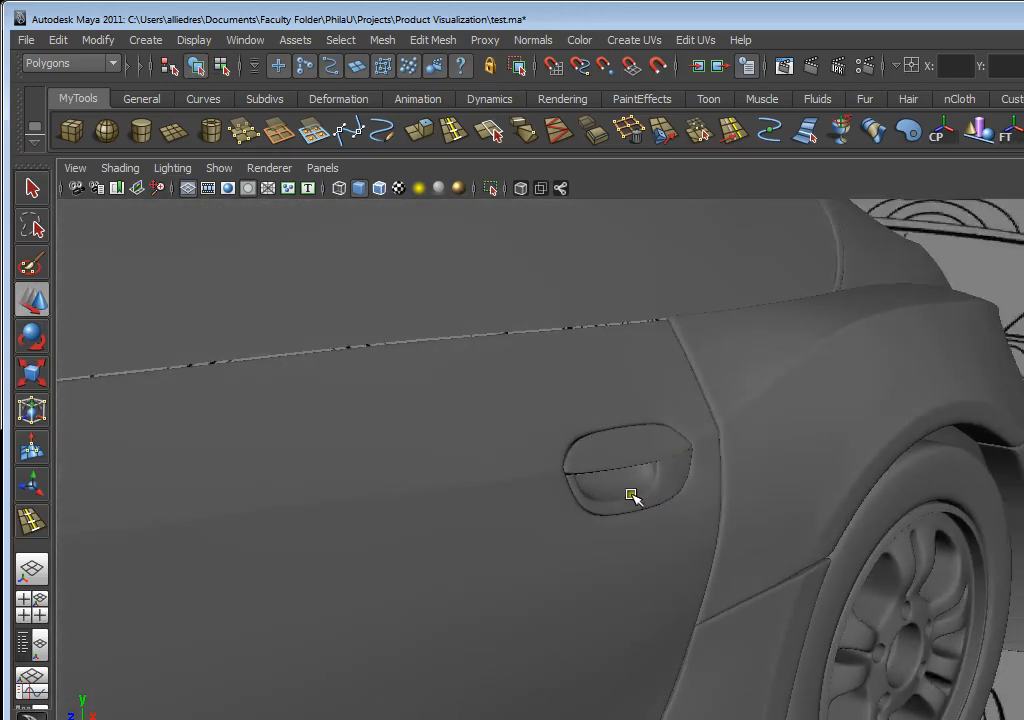
mouse_move(632, 495)
alt+mouse_down()
mouse_move(642, 517)
mouse_move(645, 491)
alt+mouse_up()
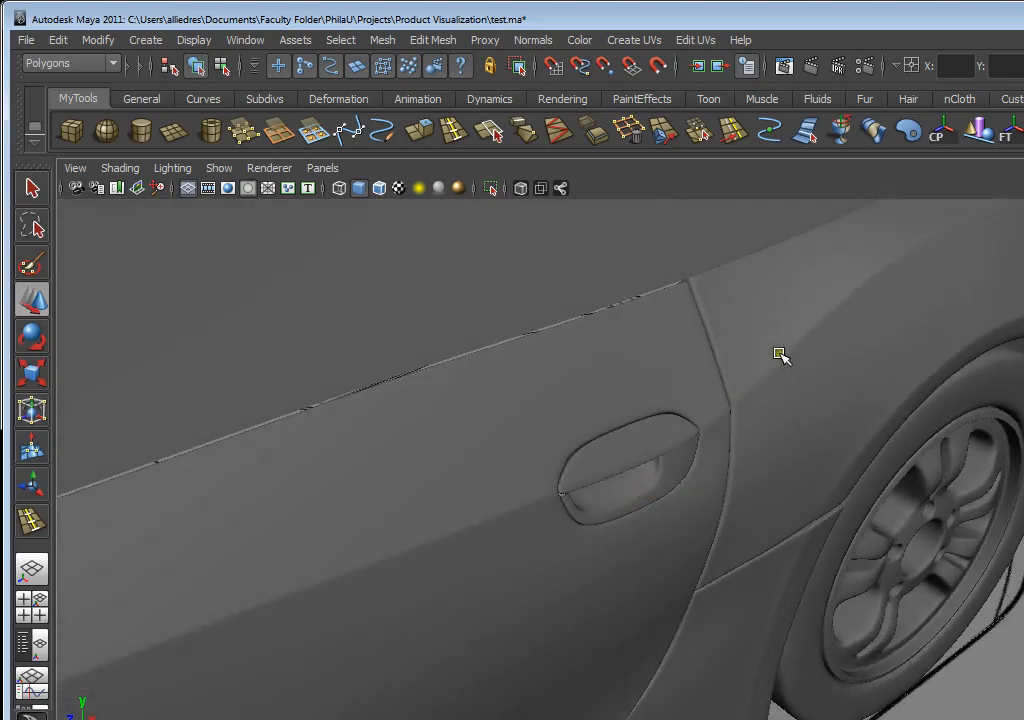
- Examine the finished door handle up close and the door's seams along to the front fender from several angles
alt+drag(780, 355, 737, 428)
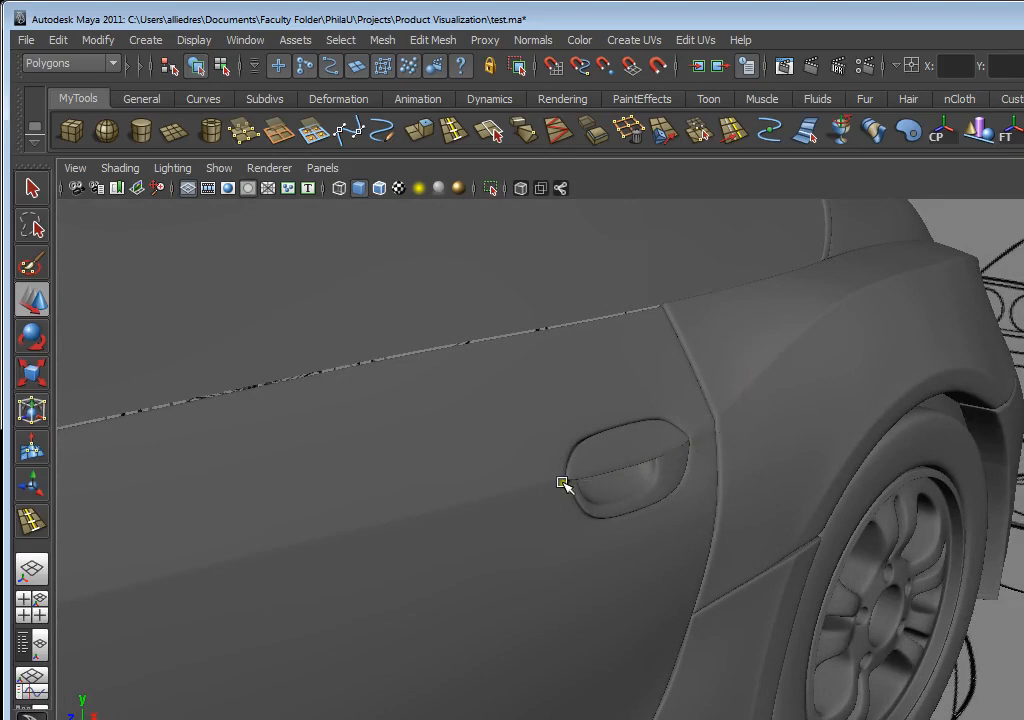
alt+drag(509, 497, 478, 494)
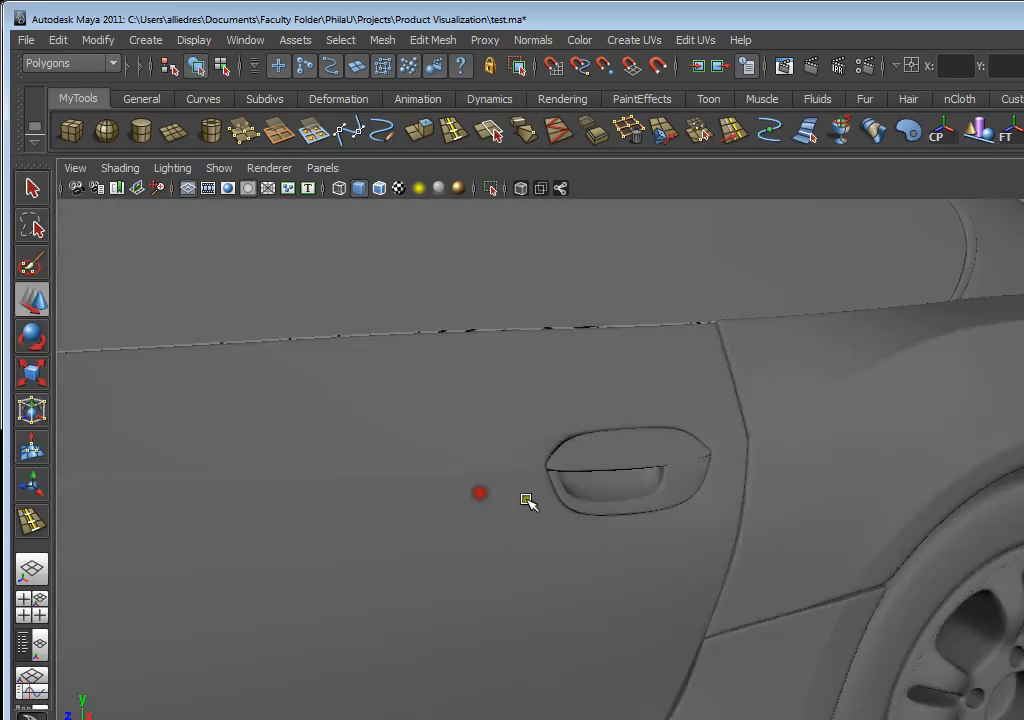
alt+drag(540, 535, 604, 527)
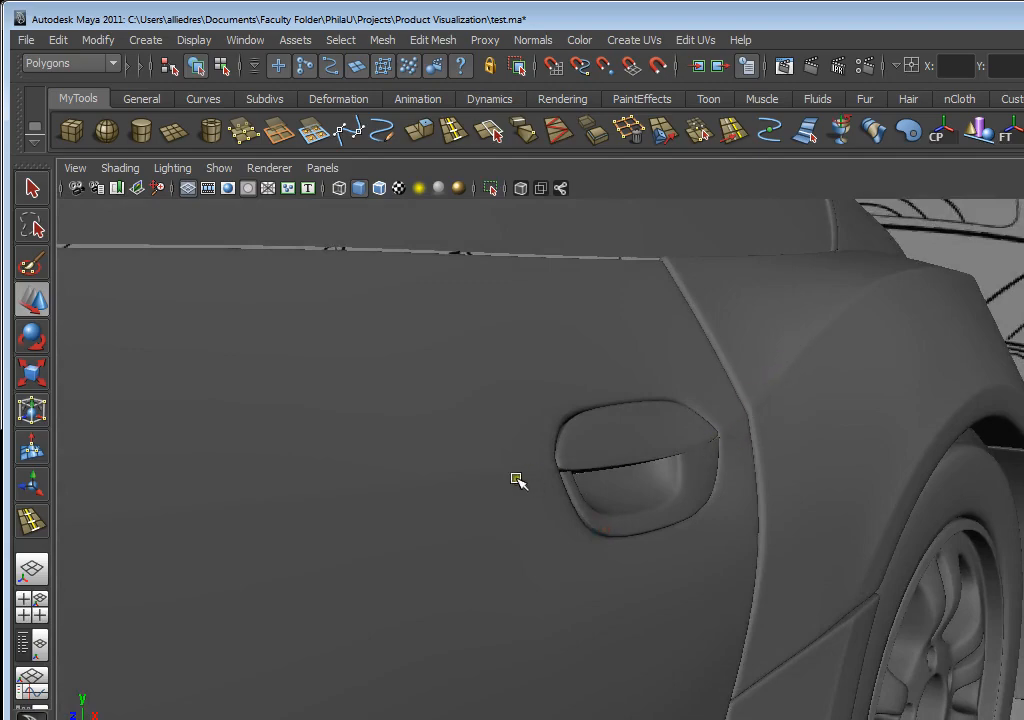
alt+drag(515, 478, 699, 521)
alt+right_drag(699, 521, 674, 528)
alt+drag(674, 528, 571, 562)
alt+right_drag(571, 562, 500, 530)
alt+drag(500, 530, 560, 528)
alt+middle_drag(560, 528, 692, 457)
alt+drag(692, 457, 535, 464)
alt+middle_drag(535, 464, 574, 494)
alt+drag(574, 494, 620, 574)
alt+middle_drag(620, 574, 690, 450)
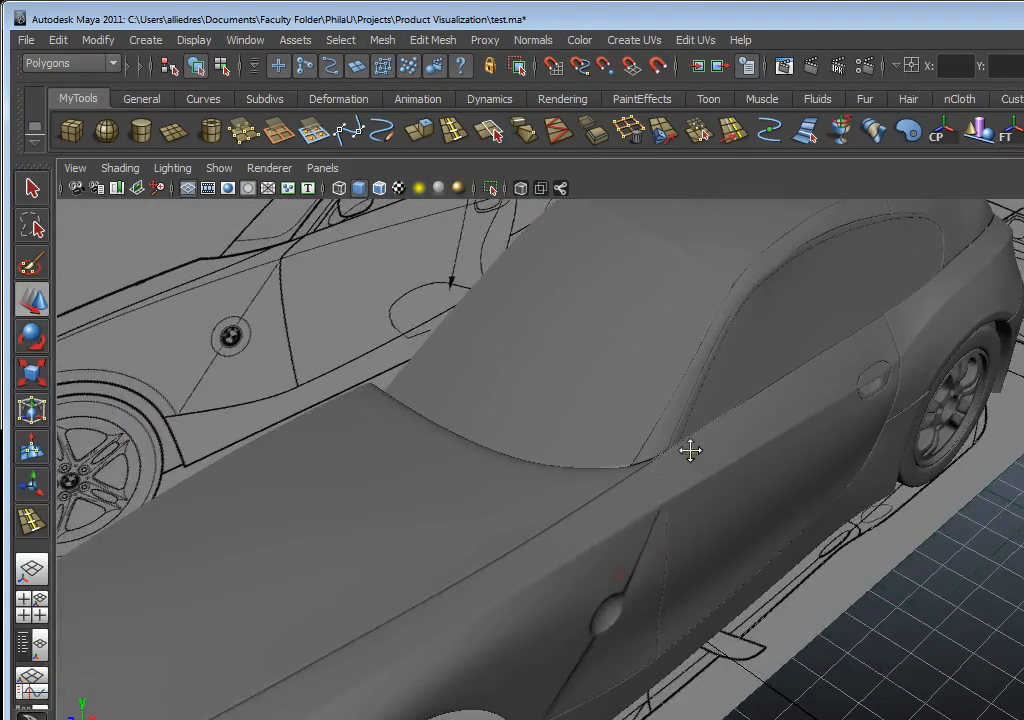
- Examine the car body's side, windshield and hood seams from several angles, close up and at full-car distance
alt+drag(690, 450, 617, 453)
alt+middle_drag(617, 453, 798, 528)
alt+drag(798, 528, 686, 541)
alt+middle_drag(686, 541, 639, 544)
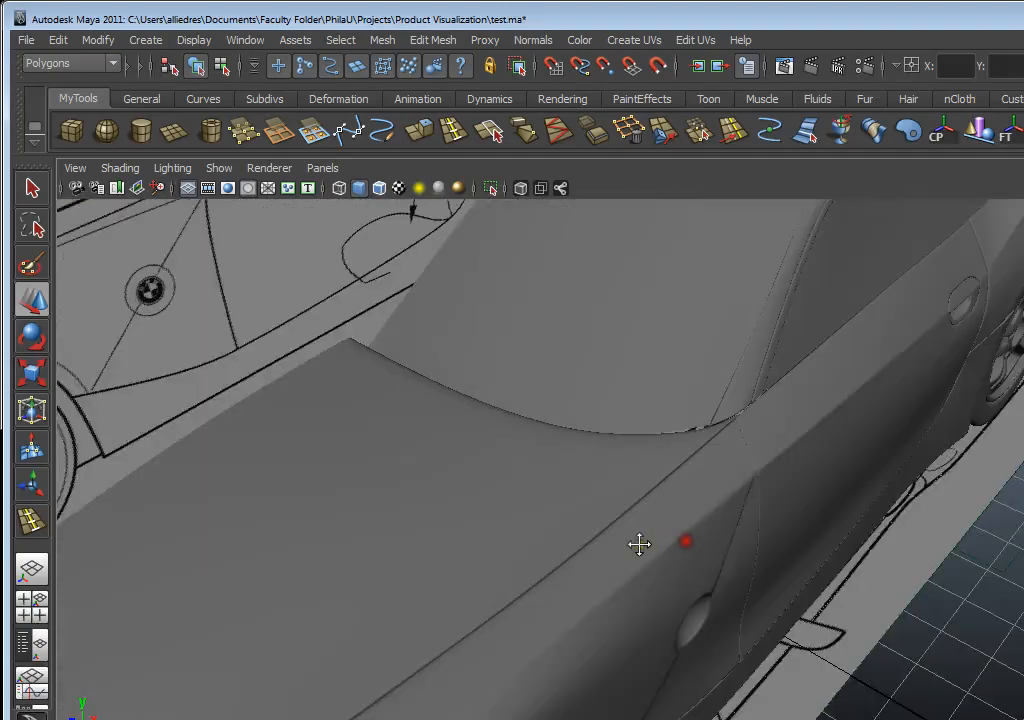
alt+right_drag(639, 544, 610, 521)
scroll(575, 520, up, 3)
alt+drag(587, 518, 590, 516)
alt+right_drag(590, 516, 599, 512)
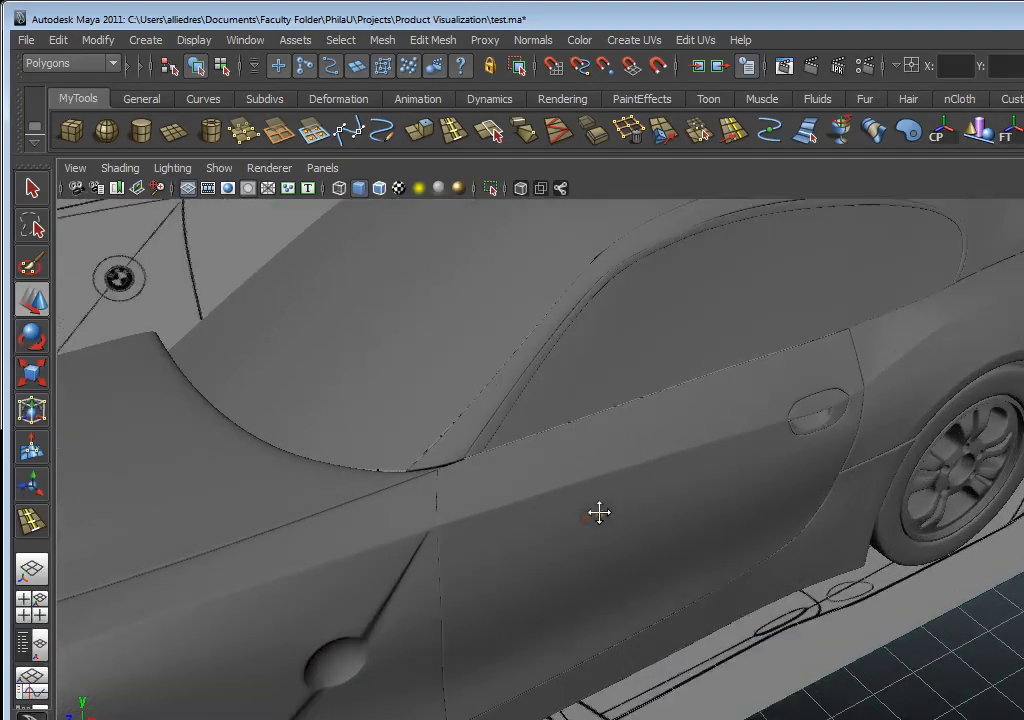
alt+middle_drag(599, 512, 642, 485)
alt+drag(642, 485, 671, 523)
scroll(606, 489, down, 5)
scroll(688, 537, down, 3)
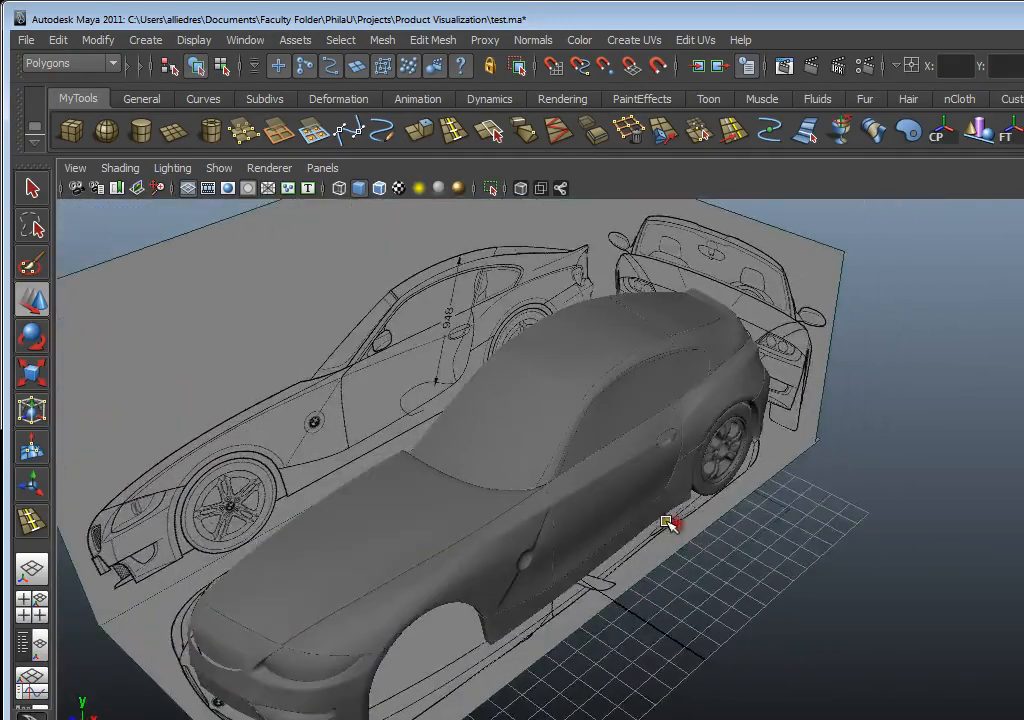
scroll(638, 523, up, 5)
alt+drag(812, 517, 713, 542)
alt+middle_drag(713, 542, 590, 542)
alt+drag(590, 542, 630, 552)
scroll(630, 552, up, 2)
alt+middle_drag(630, 552, 717, 504)
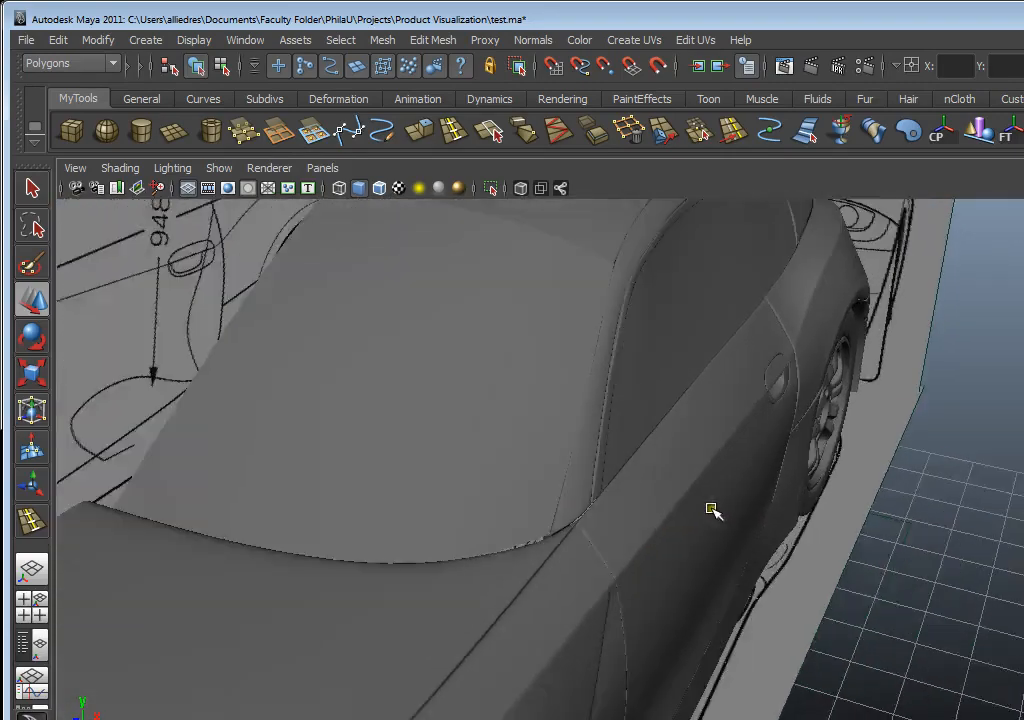
scroll(710, 508, down, 3)
alt+drag(709, 508, 682, 506)
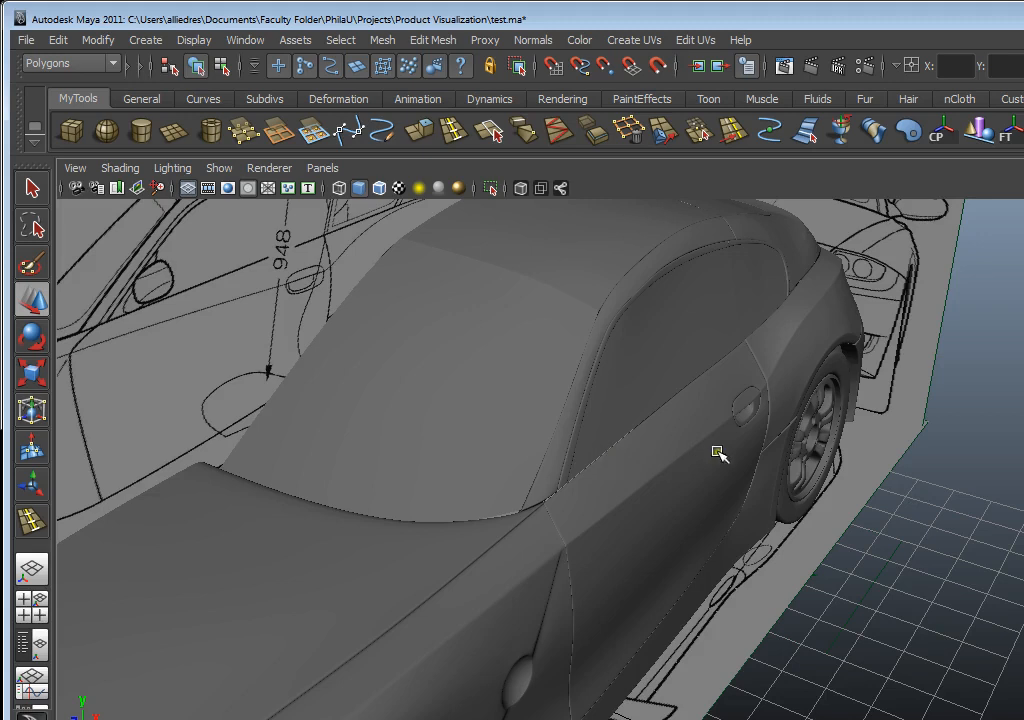
- Select the half hood panel and activate the Move tool on it
alt+drag(878, 441, 576, 503)
click(513, 625)
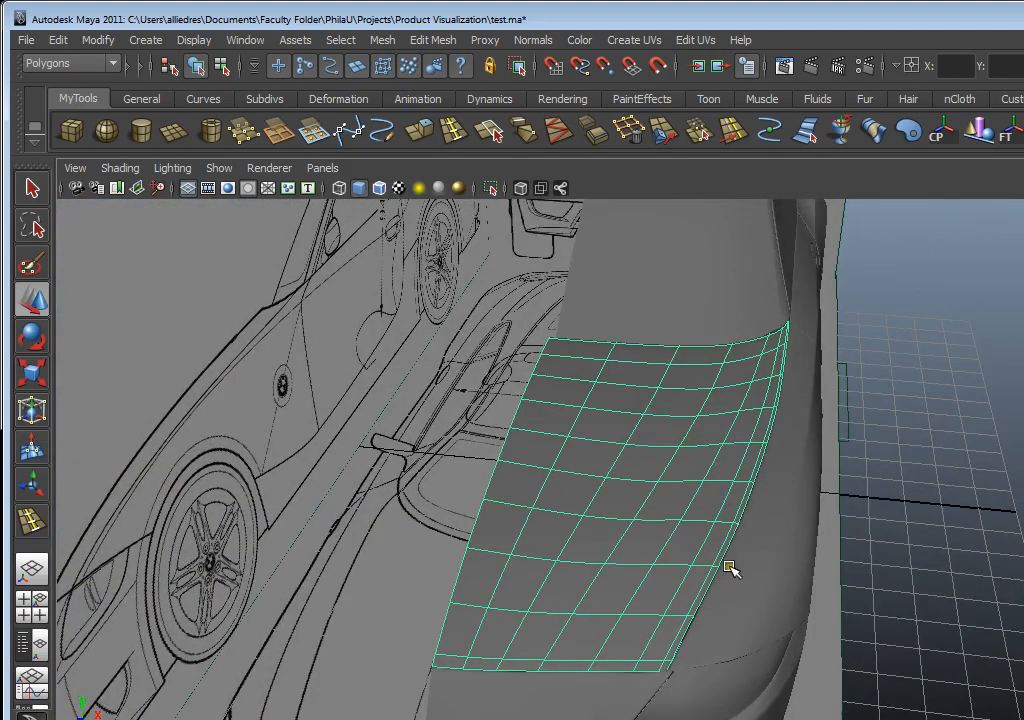
alt+drag(729, 567, 219, 441)
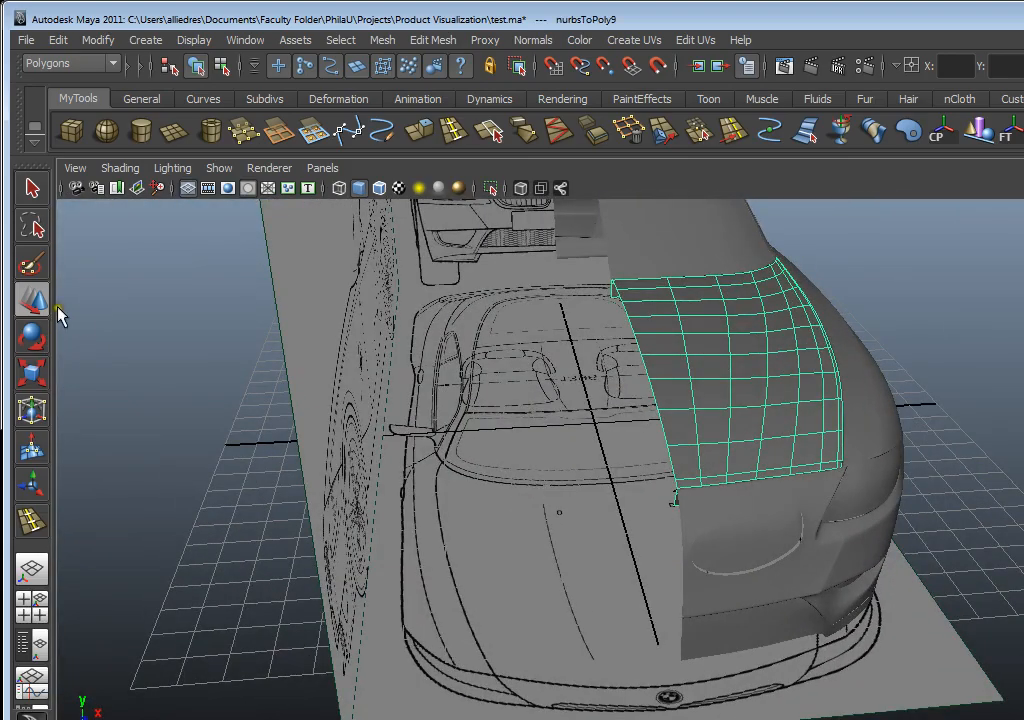
key(w)
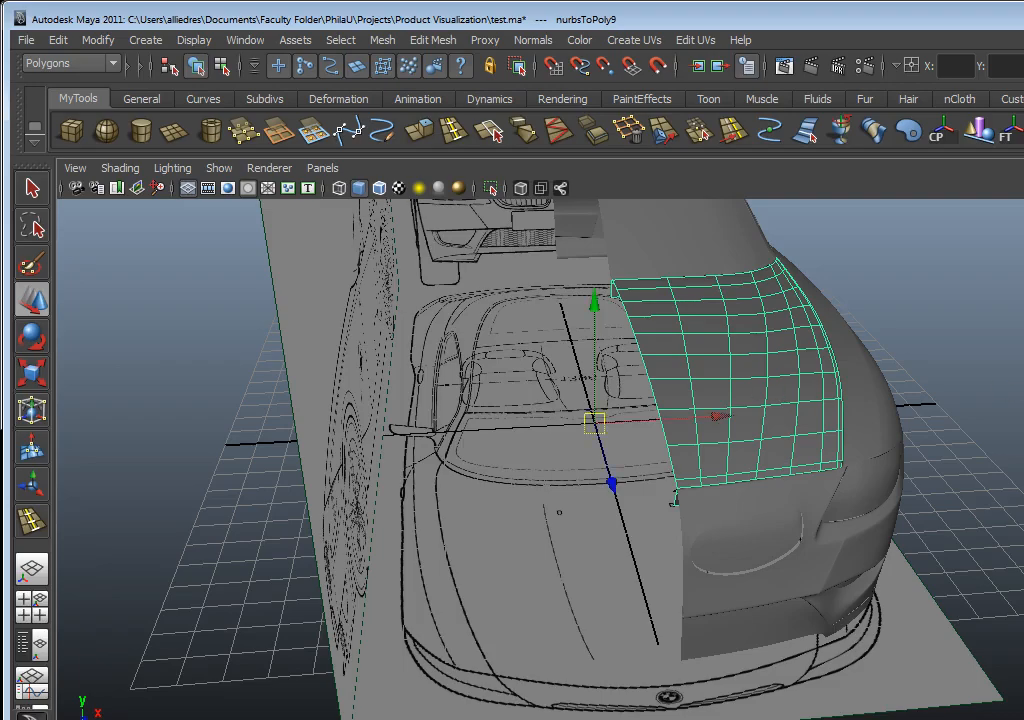
- Examine the half hood's open center edge and its pivot from the front and the side
alt+drag(840, 420, 720, 469)
alt+drag(886, 416, 782, 466)
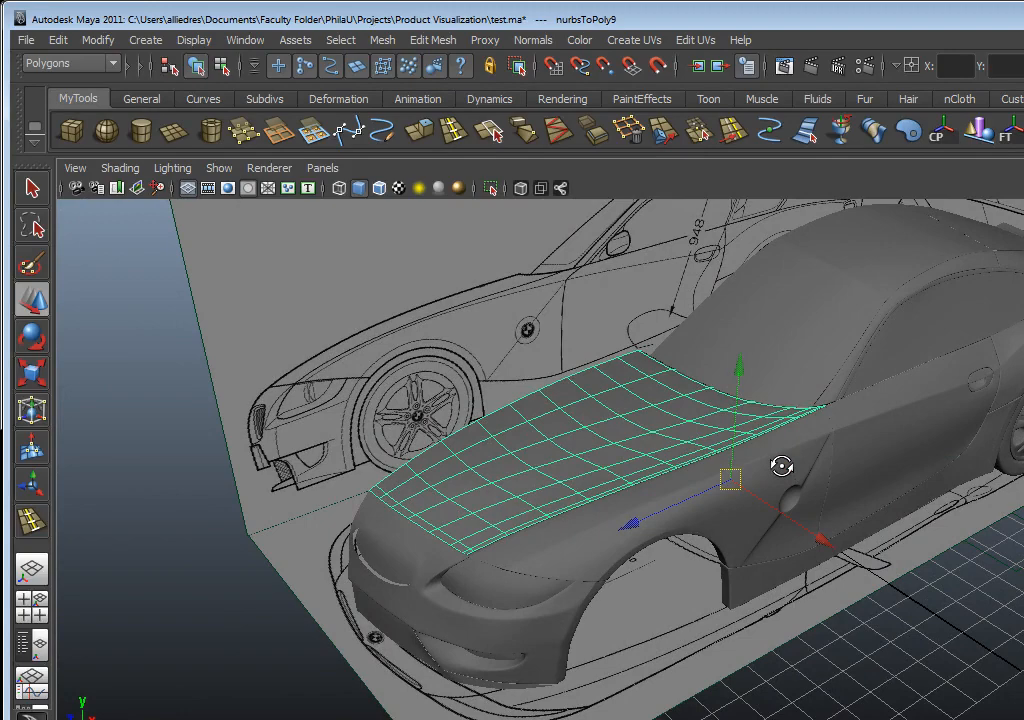
alt+drag(754, 473, 860, 460)
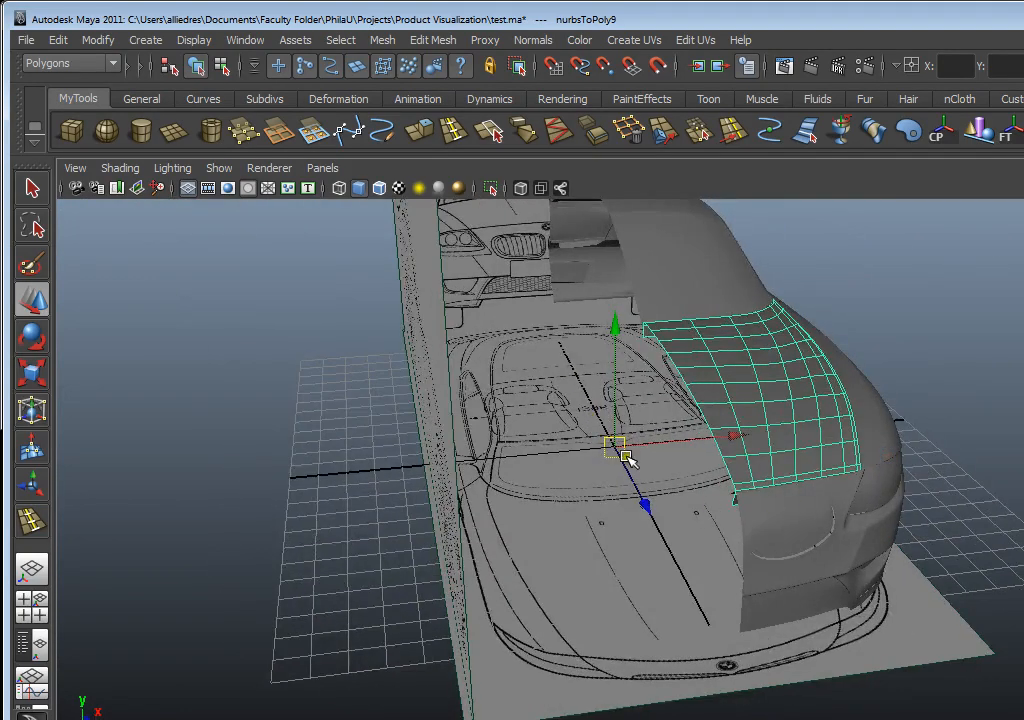
alt+drag(738, 462, 658, 428)
alt+right_drag(617, 425, 640, 452)
alt+drag(640, 452, 658, 463)
alt+middle_drag(658, 463, 672, 453)
alt+drag(672, 454, 596, 412)
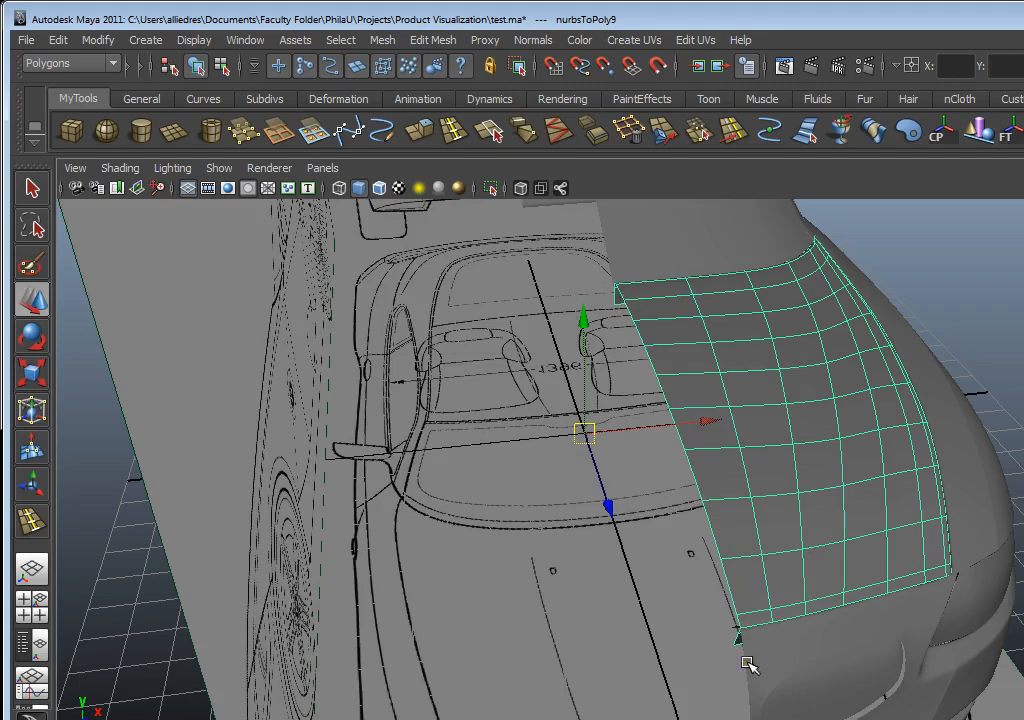
alt+drag(748, 664, 622, 334)
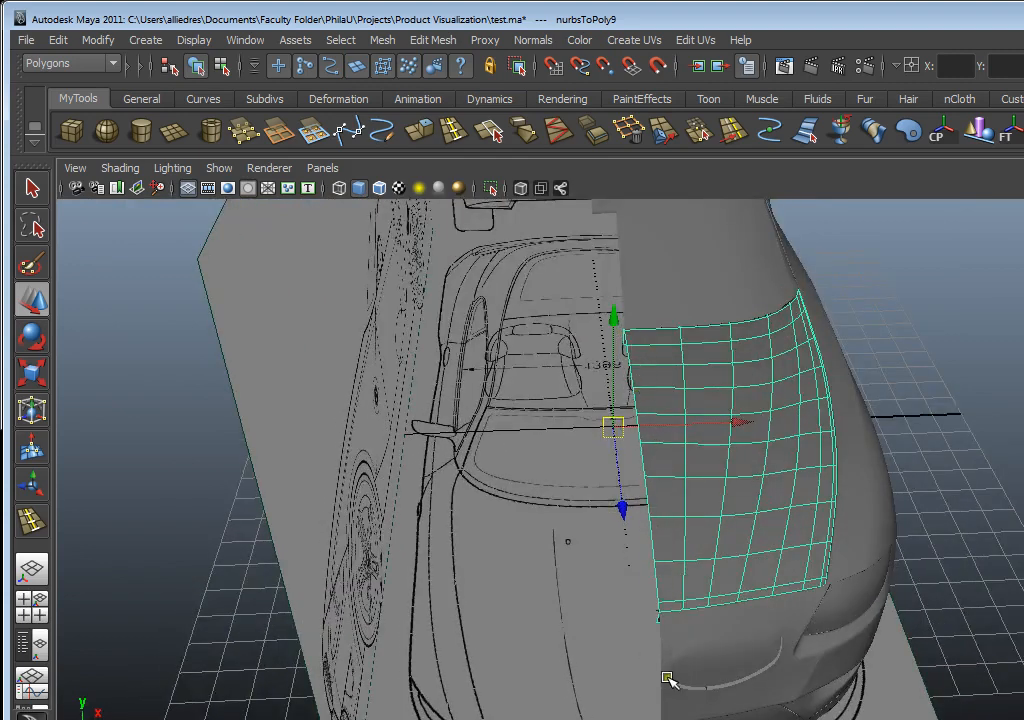
alt+drag(679, 578, 585, 587)
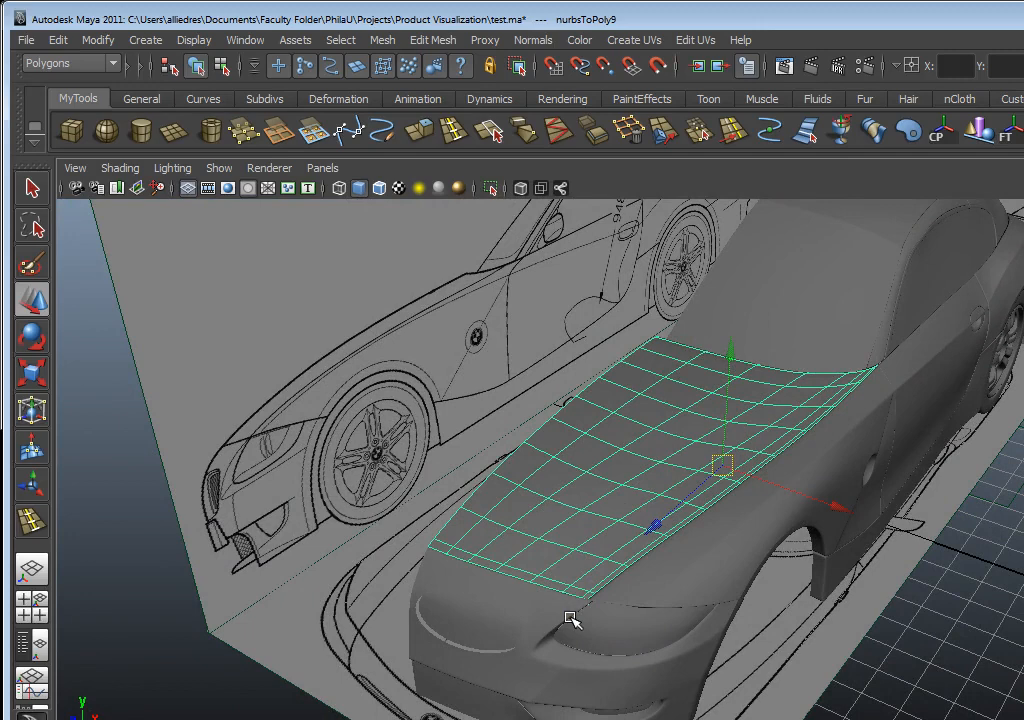
alt+drag(575, 616, 542, 630)
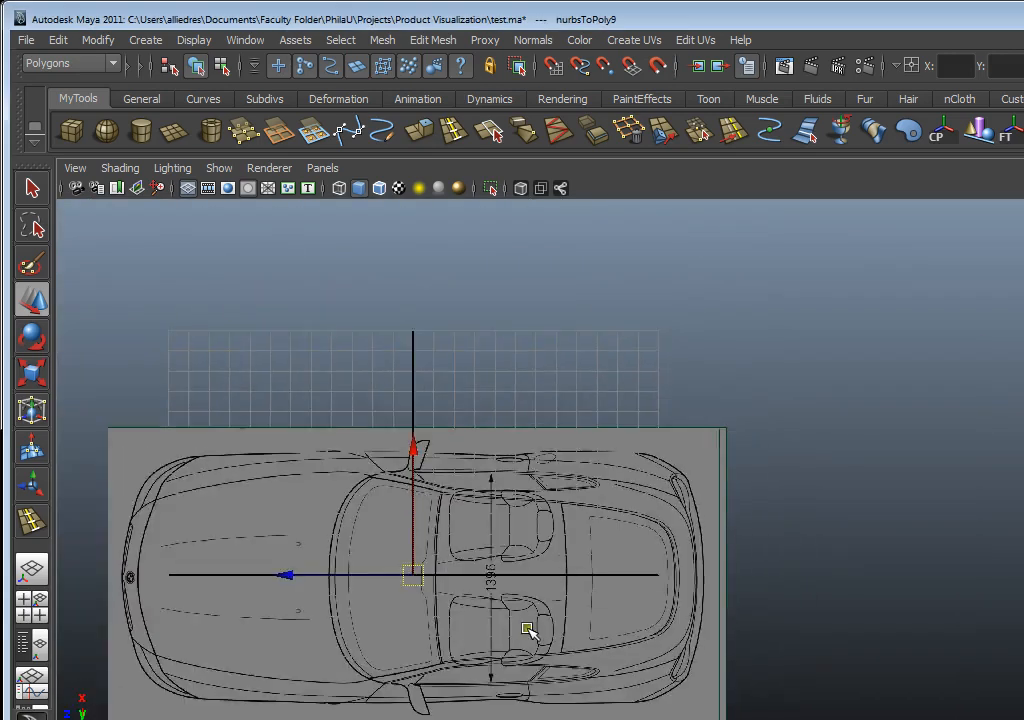
- Show the car body from above in an orthographic view and reselect the half hood panel after clearing the selection
mouse_move(532, 635)
alt+right_down()
mouse_move(935, 494)
mouse_move(939, 439)
mouse_move(551, 462)
mouse_move(724, 537)
alt+right_up()
key(alt+space)
click(724, 535)
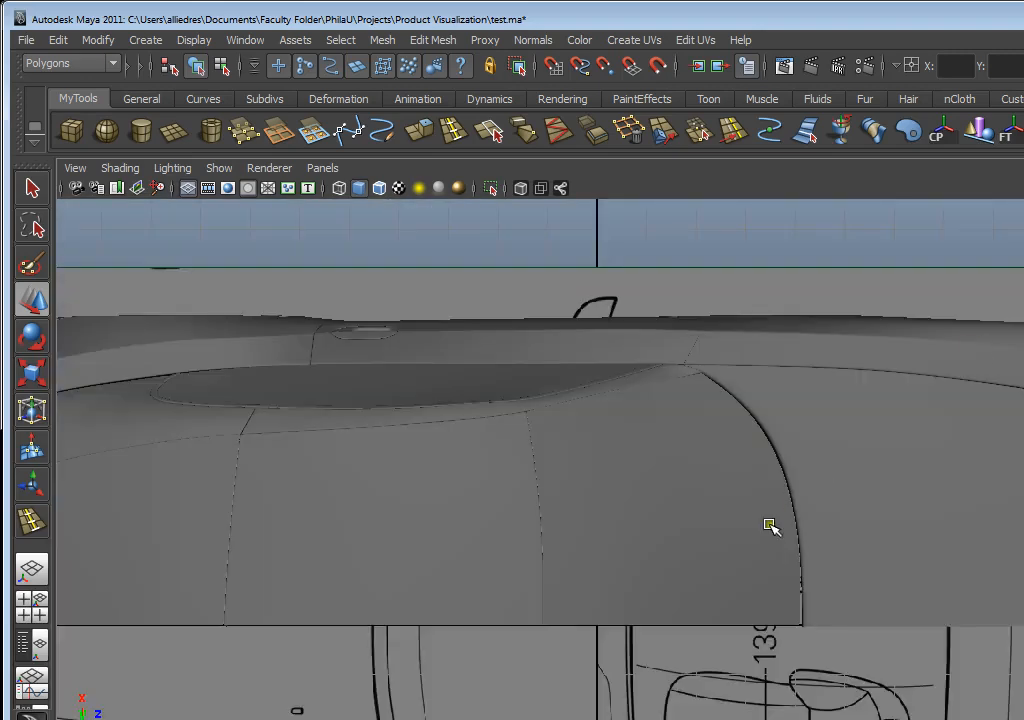
scroll(772, 526, down, 3)
alt+middle_drag(813, 509, 668, 434)
scroll(718, 425, up, 1)
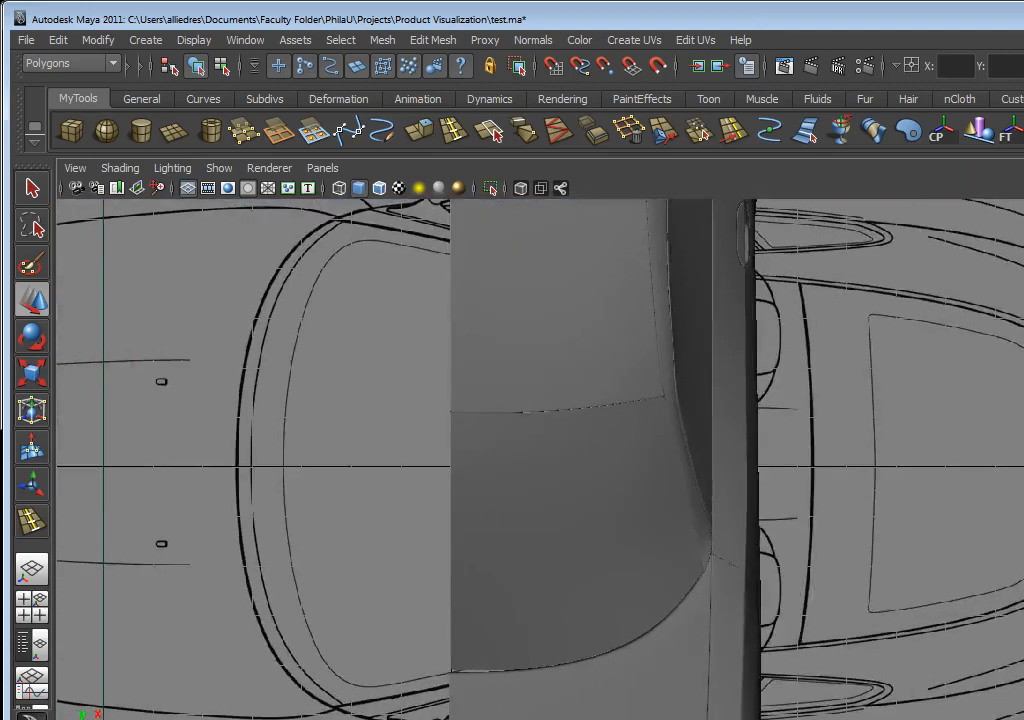
alt+middle_drag(440, 624, 709, 659)
click(594, 539)
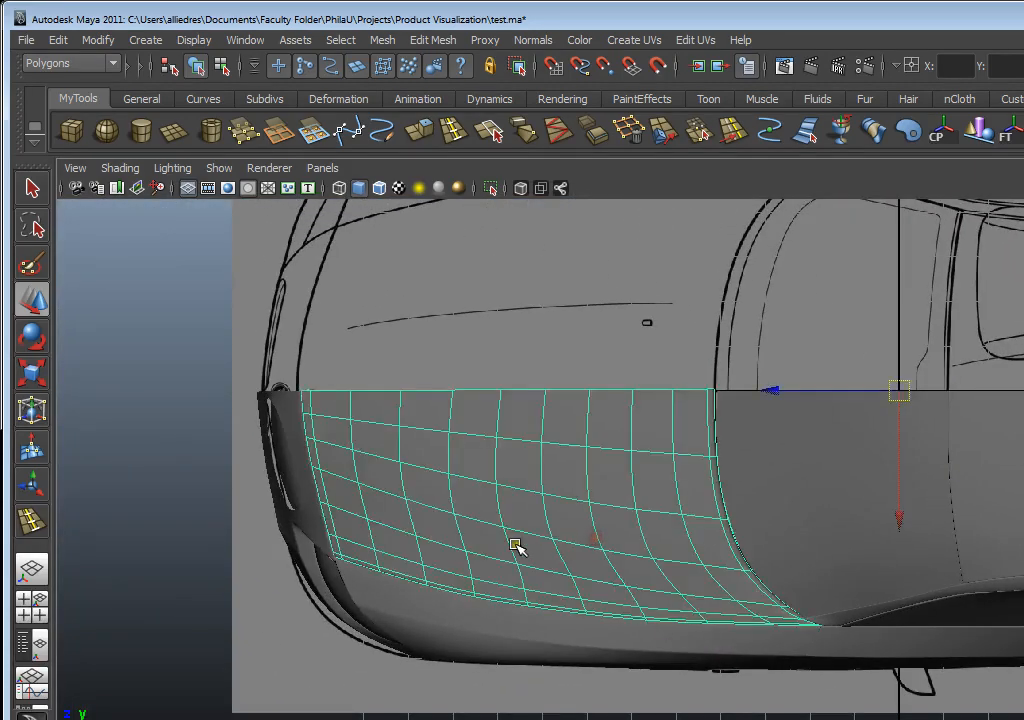
- Examine the half hood's center edge against the blueprint's centerline in the view from above
scroll(702, 489, up, 4)
alt+middle_drag(705, 464, 730, 569)
scroll(775, 581, down, 3)
scroll(742, 585, down, 3)
scroll(731, 568, up, 2)
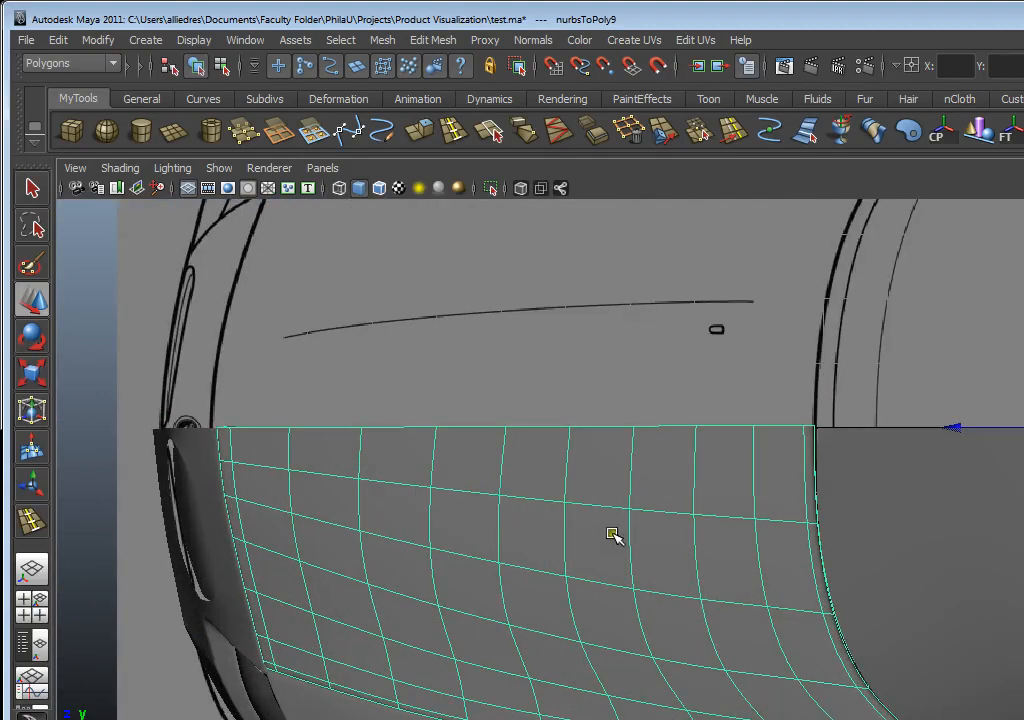
scroll(630, 532, up, 3)
scroll(526, 514, down, 5)
alt+middle_drag(526, 514, 596, 543)
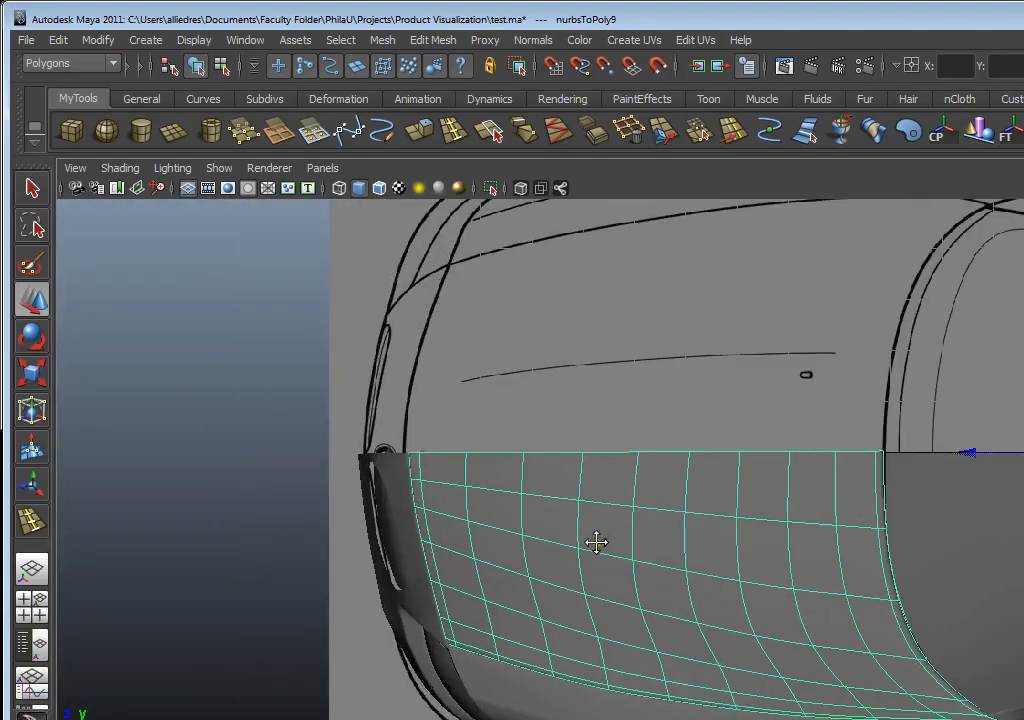
scroll(596, 543, up, 2)
- Return to the perspective view and look at the selected half hood from the front
key(space)
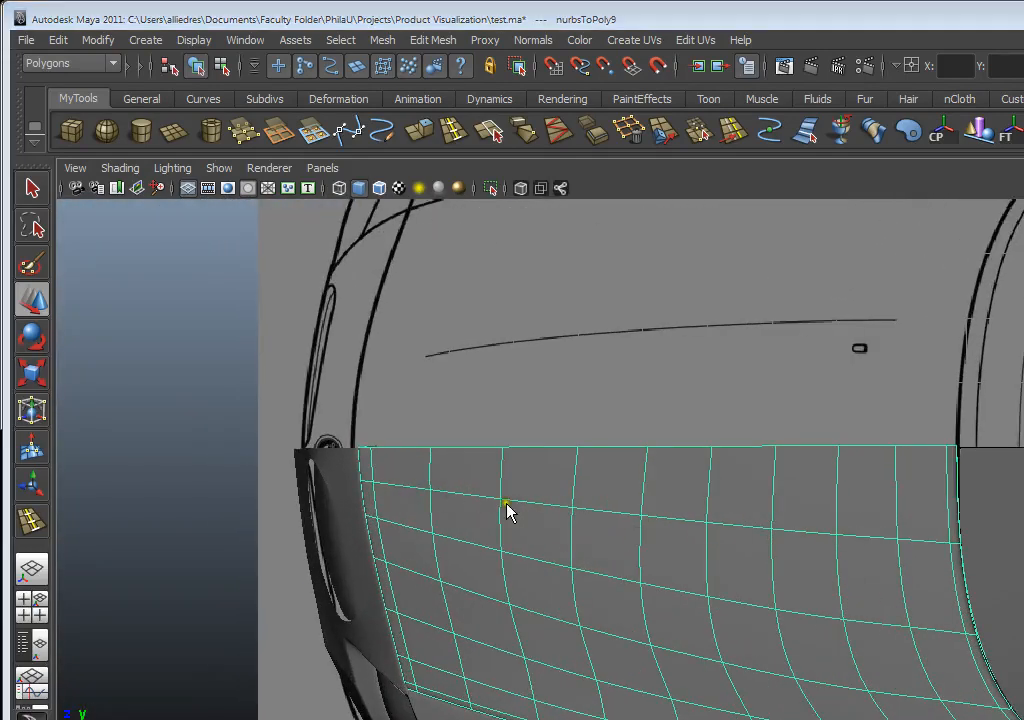
drag(507, 504, 503, 440)
alt+drag(610, 497, 510, 585)
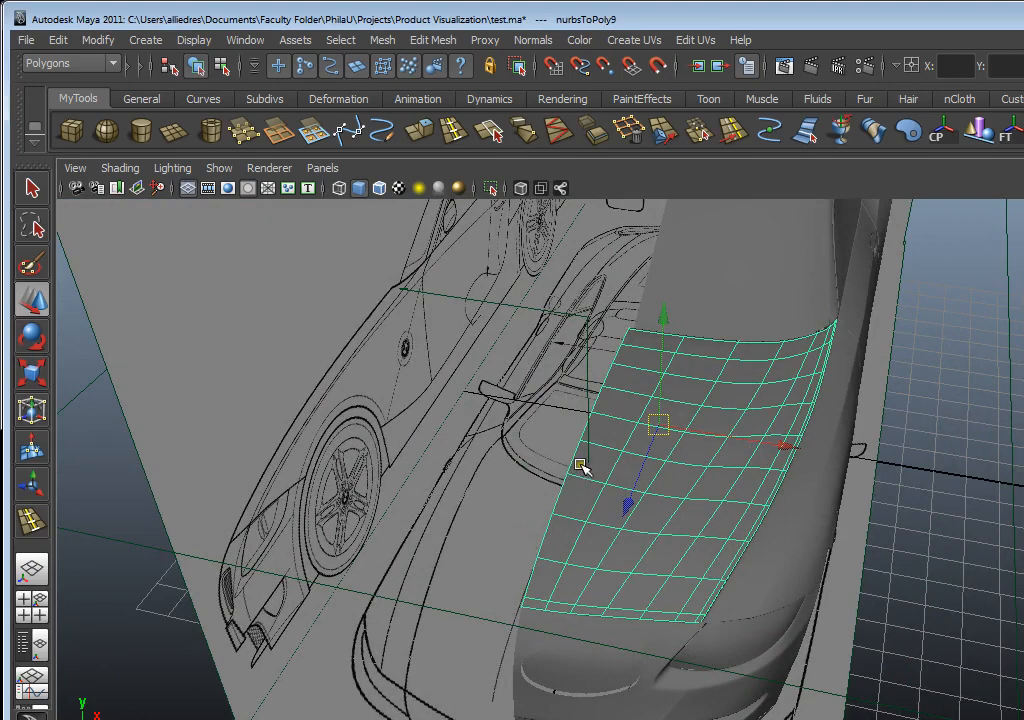
alt+drag(583, 466, 636, 470)
alt+drag(675, 513, 565, 485)
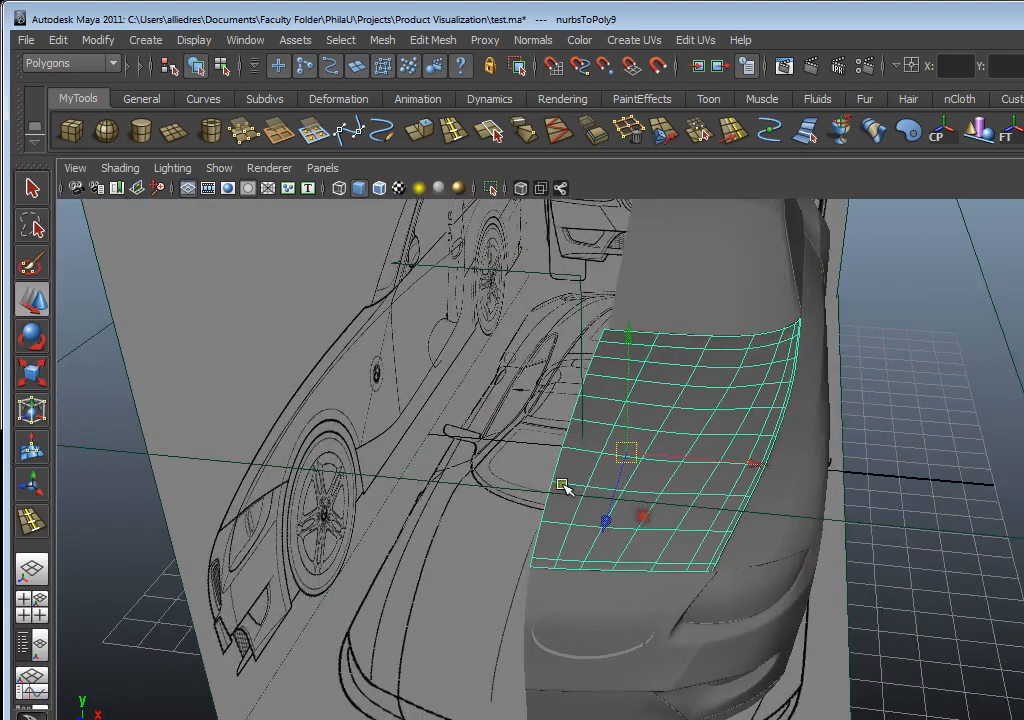
- Open the Mirror Geometry options for the selected half hood and place the options window beside the car
click(398, 42)
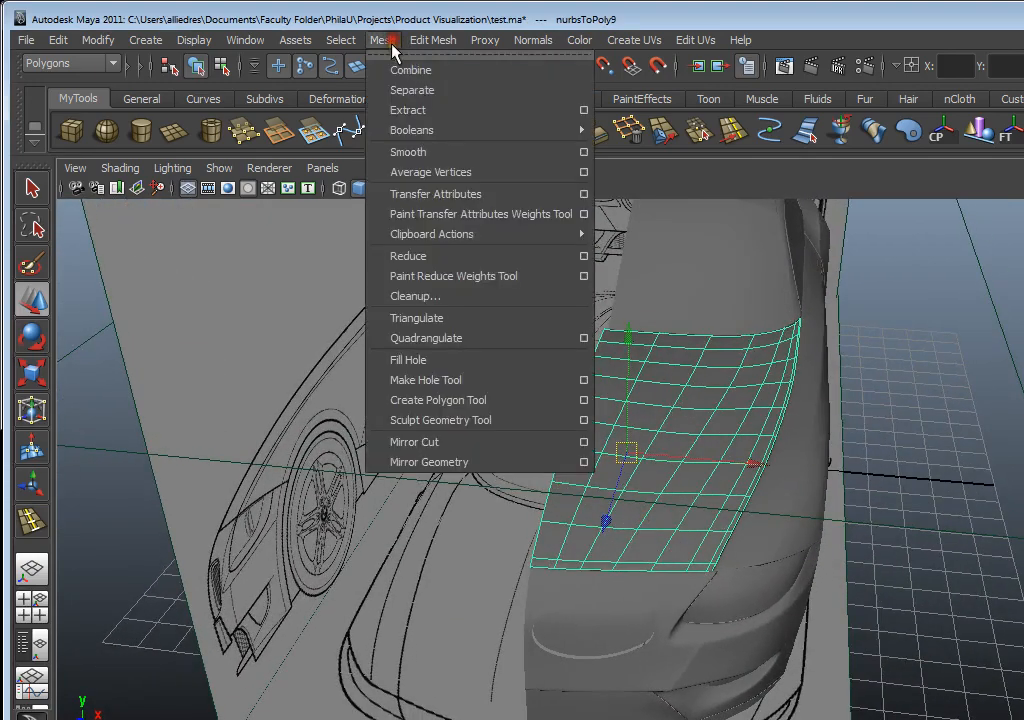
click(398, 50)
drag(402, 38, 1020, 120)
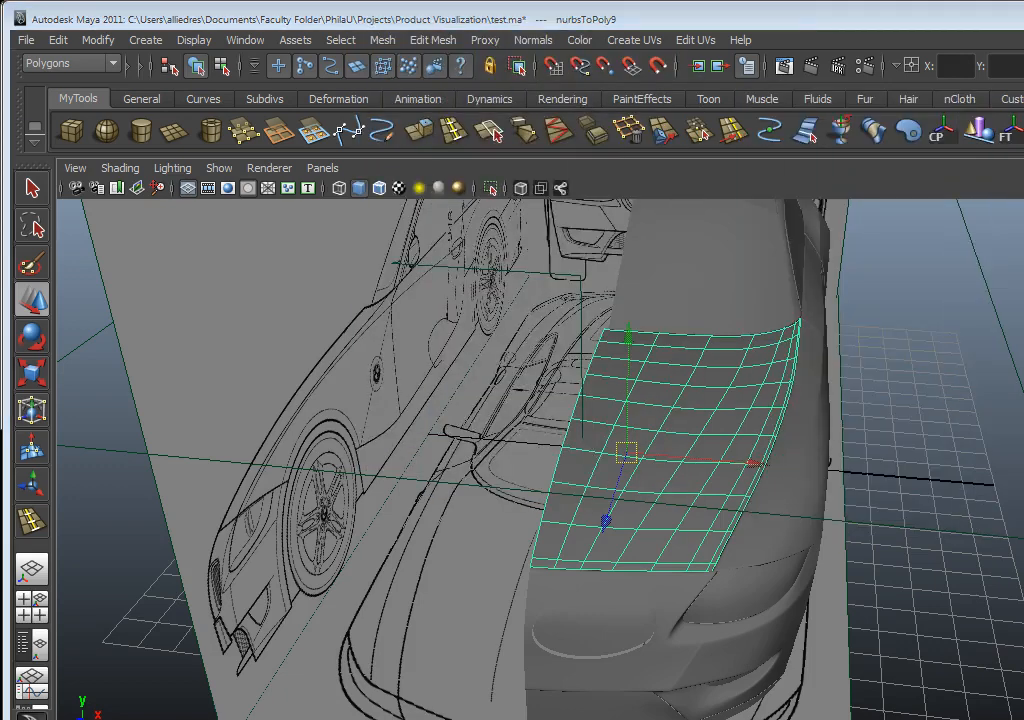
drag(990, 286, 1021, 269)
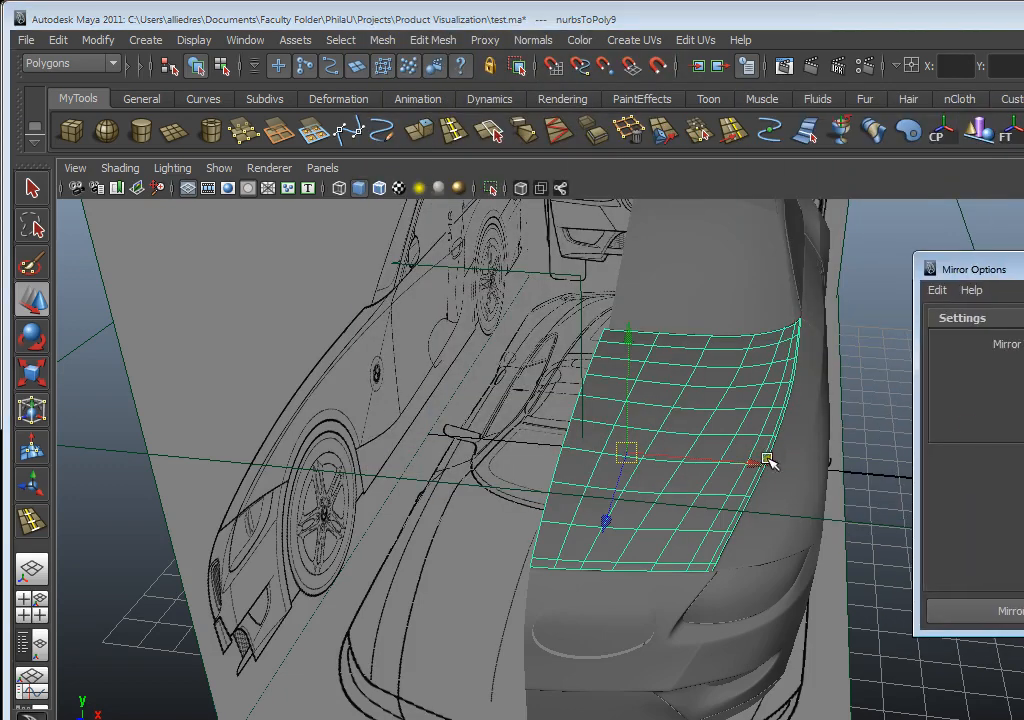
alt+drag(770, 462, 711, 514)
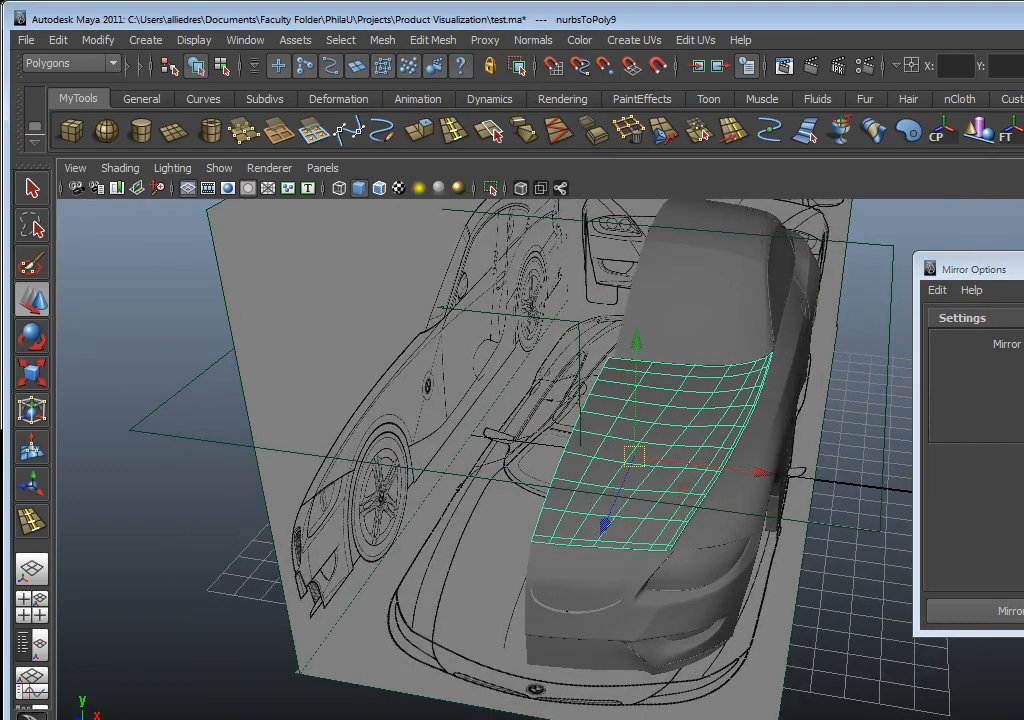
drag(1000, 270, 935, 343)
alt+drag(651, 453, 578, 498)
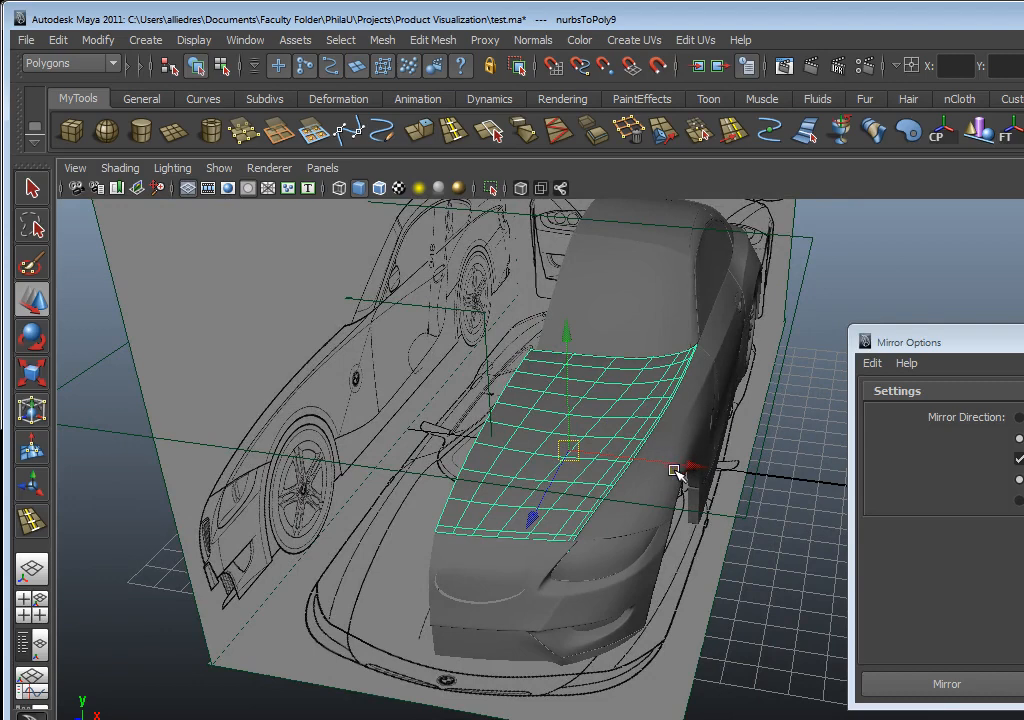
mouse_move(675, 470)
alt+mouse_down()
mouse_move(722, 475)
mouse_move(676, 446)
alt+mouse_up()
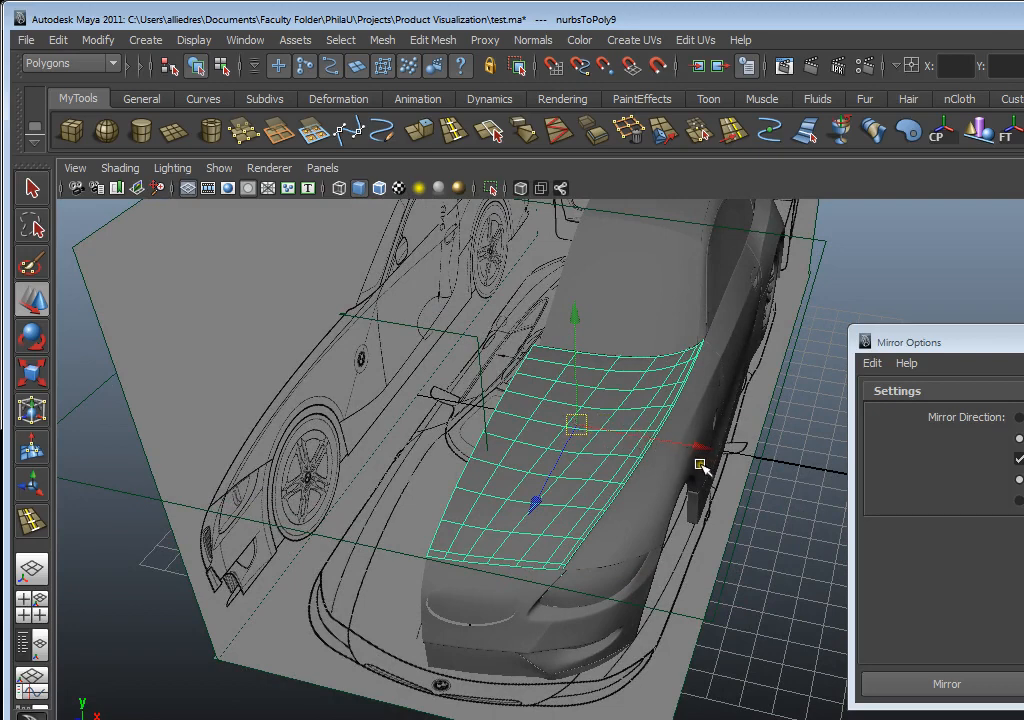
- Try sliding the half hood panel sideways along X, and undo each move to restore its original position
drag(697, 456, 665, 456)
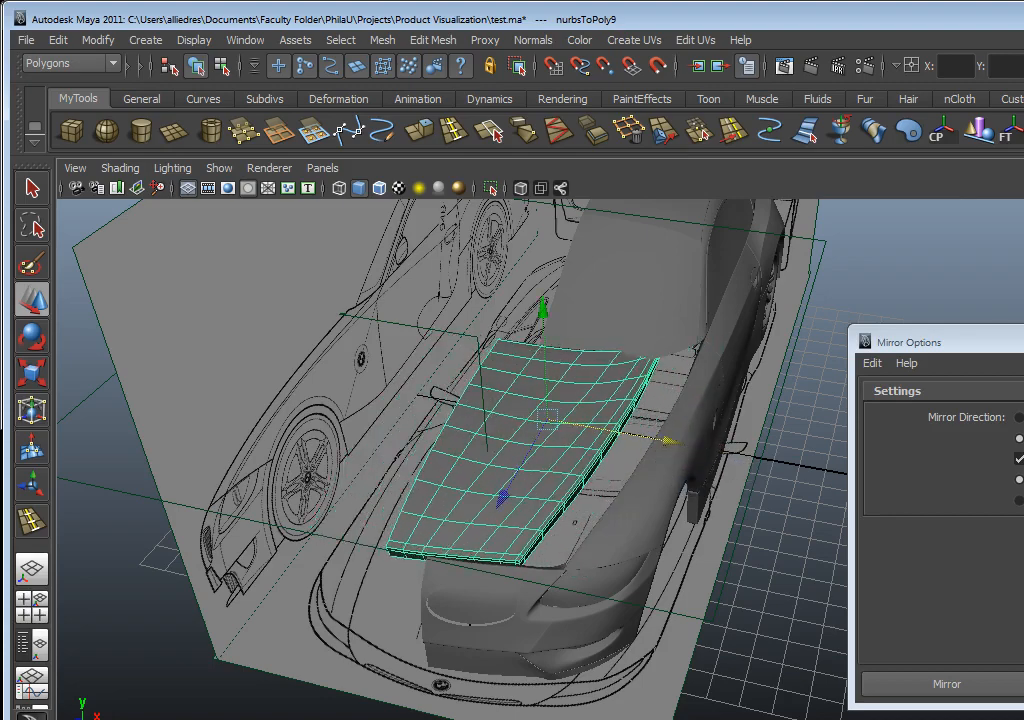
key(ctrl+z)
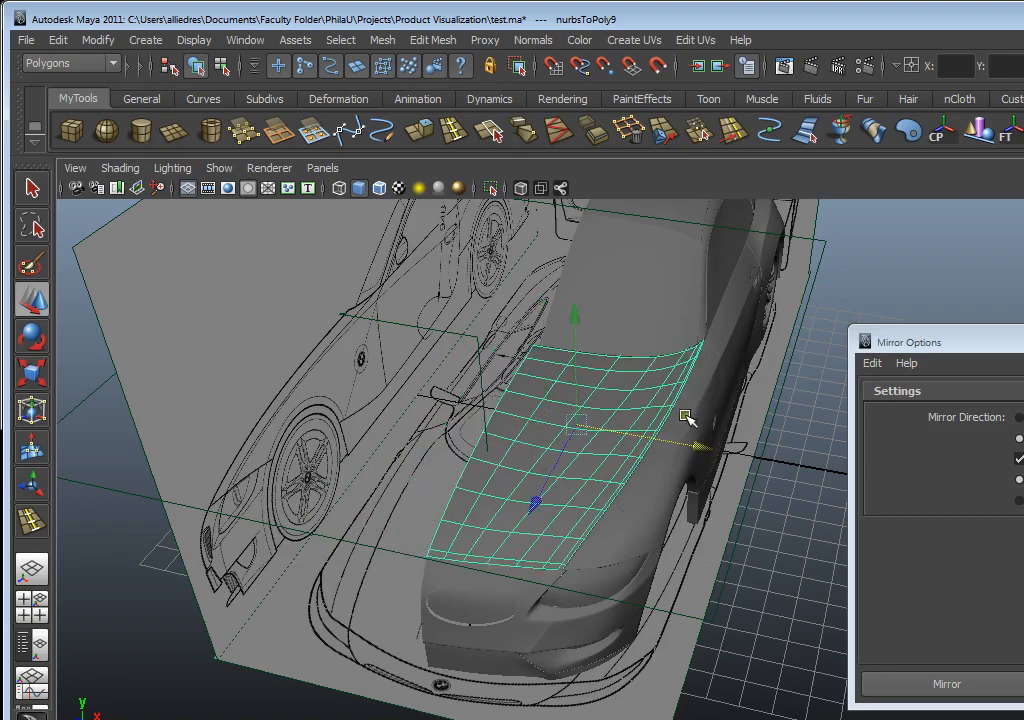
alt+drag(686, 418, 773, 476)
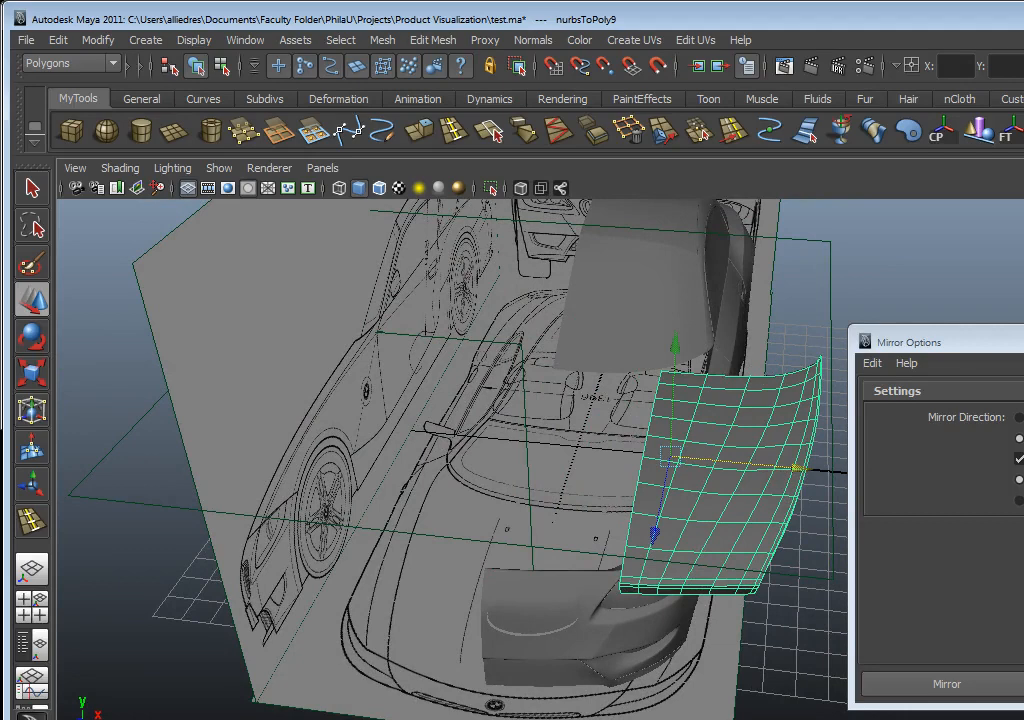
key(ctrl+z)
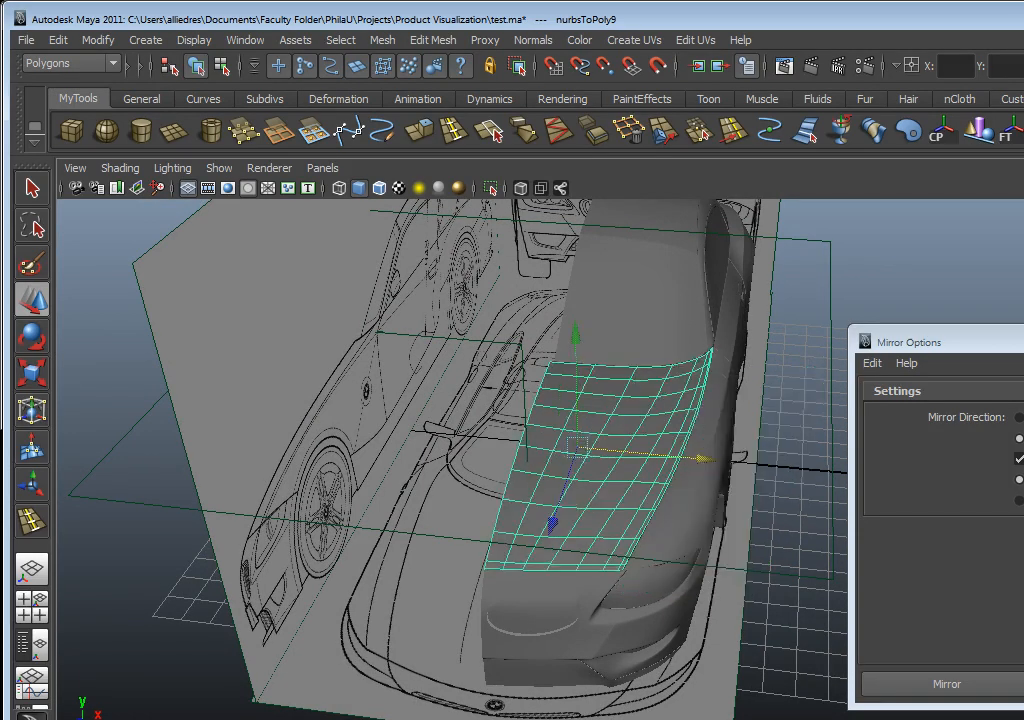
- Examine the half hood panel and its center edge from several angles around the front of the car
alt+drag(780, 420, 466, 400)
scroll(457, 446, up, 4)
alt+middle_drag(466, 400, 658, 441)
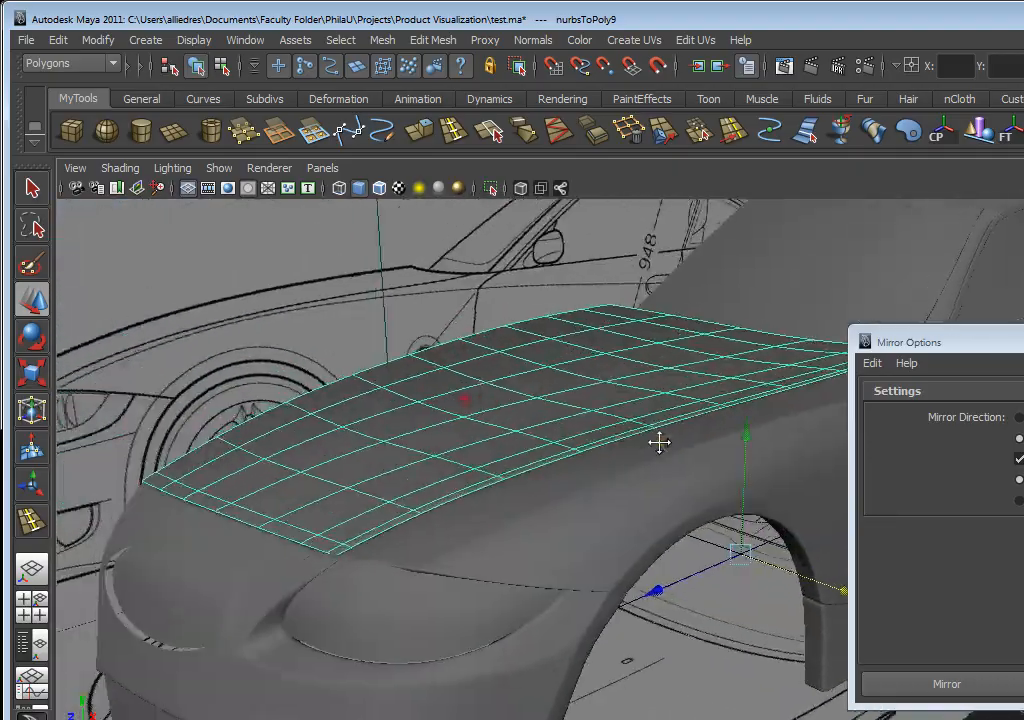
alt+drag(658, 441, 648, 535)
scroll(649, 487, down, 4)
alt+drag(668, 515, 622, 485)
scroll(512, 524, up, 5)
alt+drag(512, 524, 610, 537)
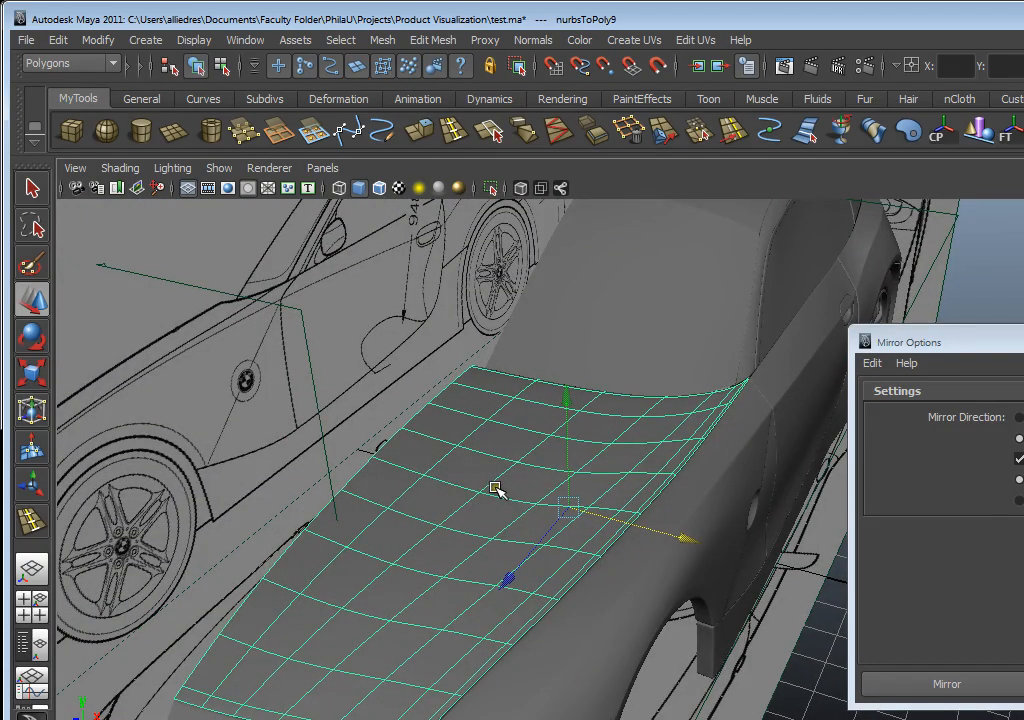
alt+drag(514, 491, 560, 423)
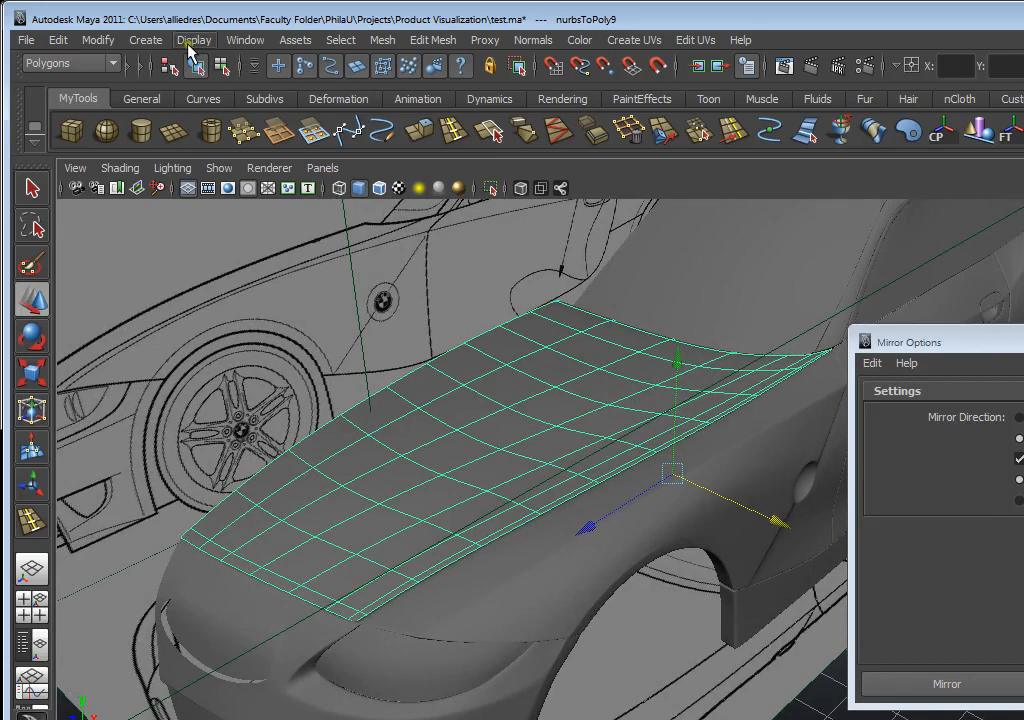
click(106, 42)
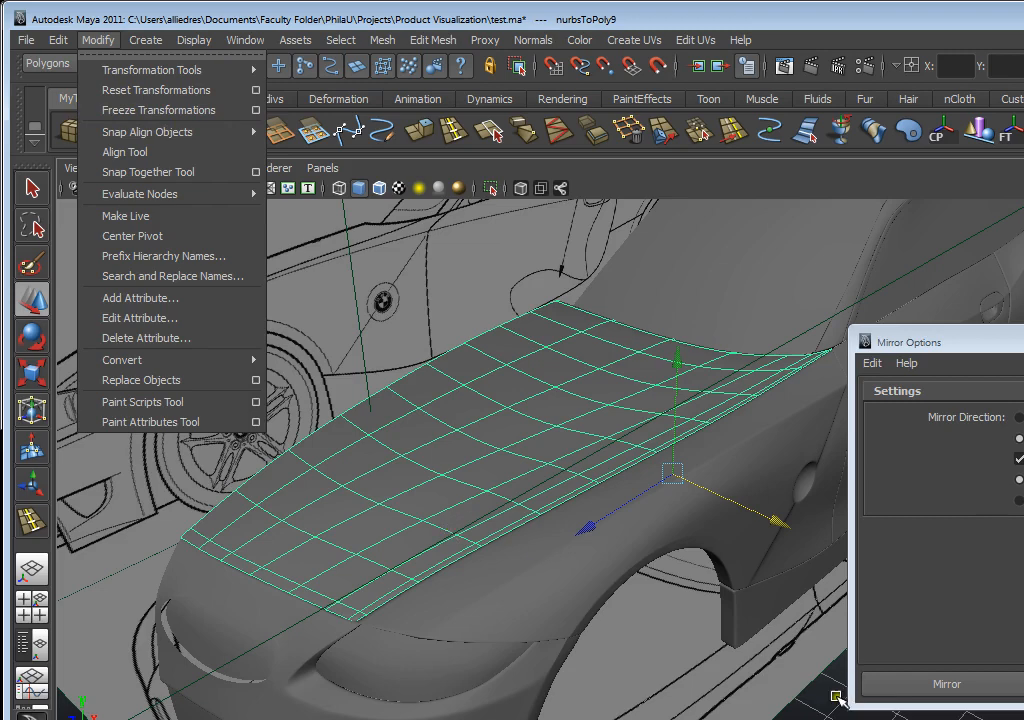
click(686, 698)
click(610, 445)
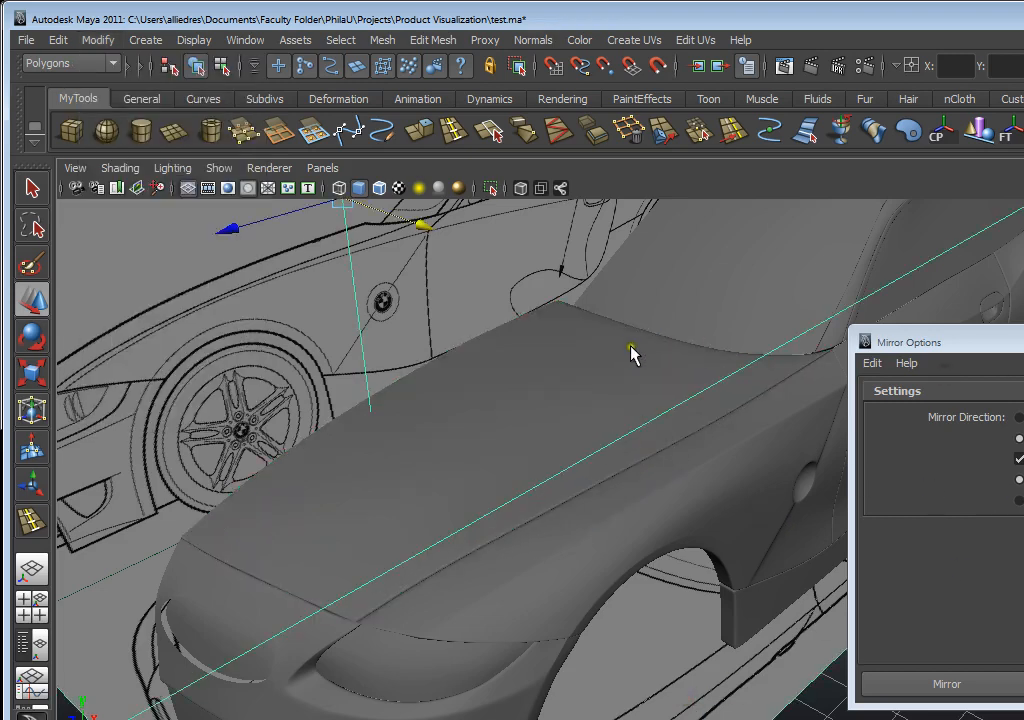
click(601, 388)
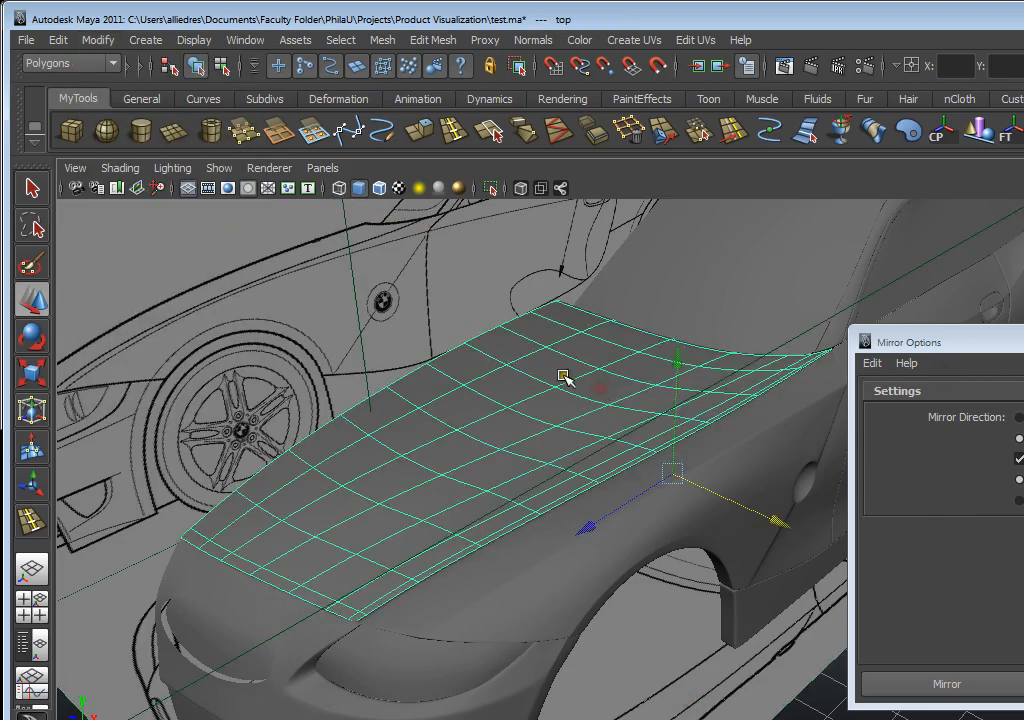
click(88, 42)
mouse_move(58, 40)
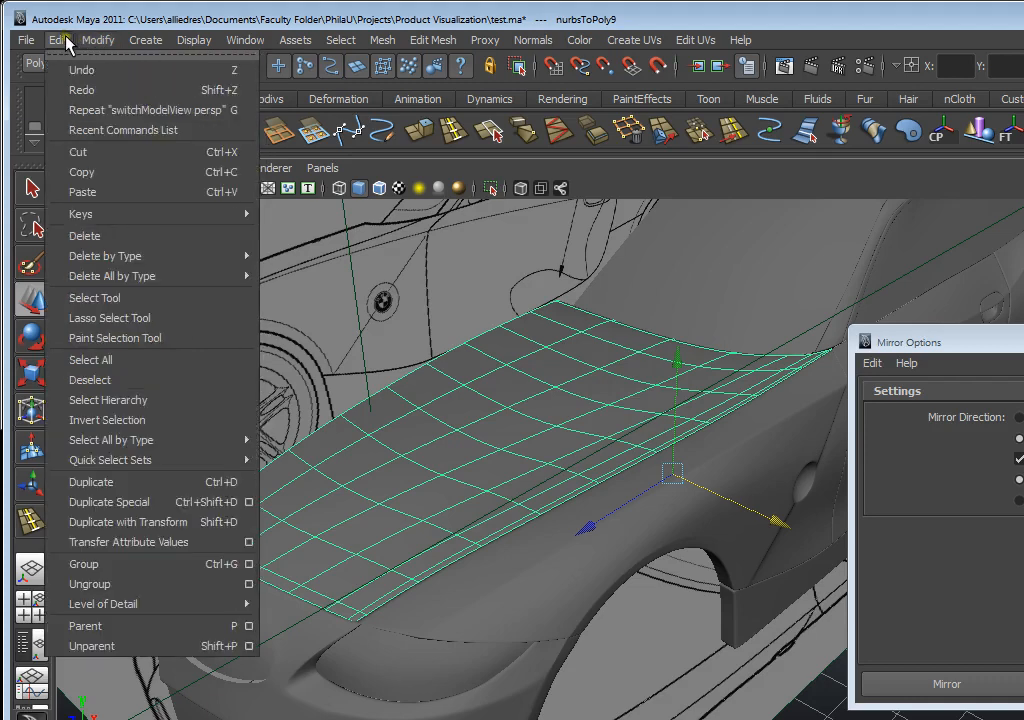
mouse_move(147, 258)
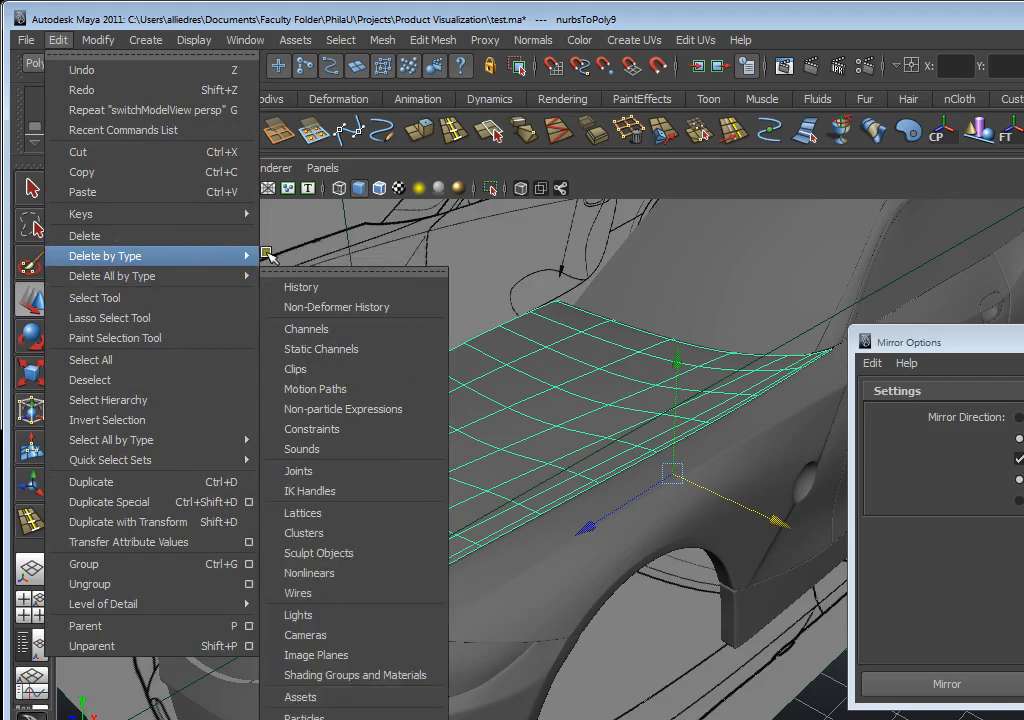
click(741, 3)
alt+drag(572, 335, 655, 388)
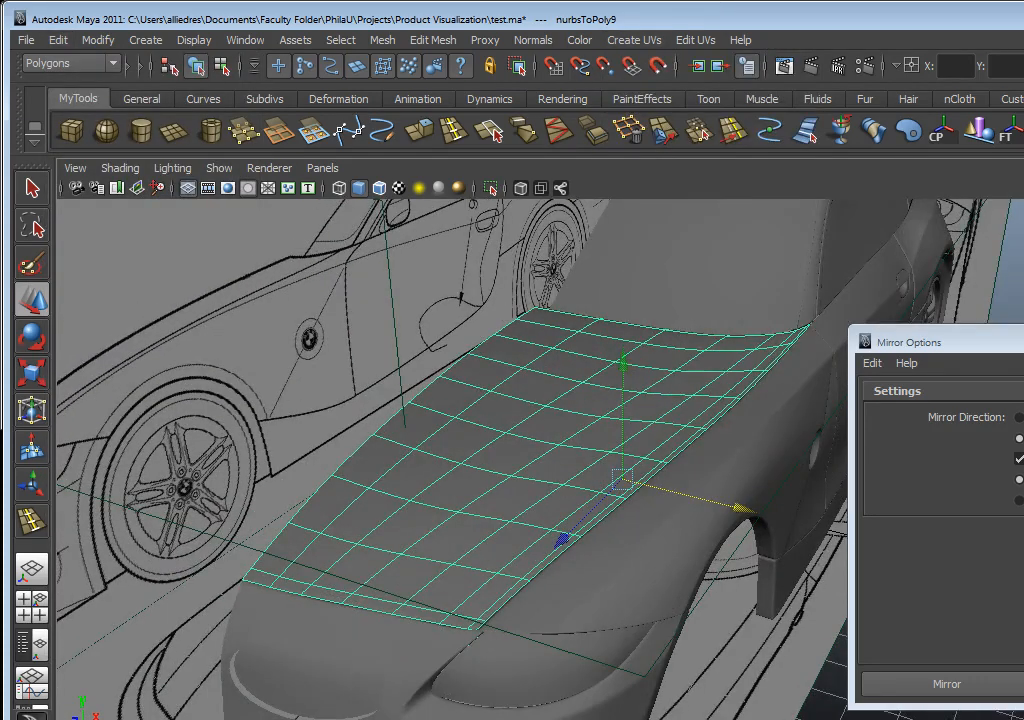
- Place the Mirror Options window fully in view and delete the half hood panel's construction history
drag(1020, 342, 918, 555)
drag(1020, 558, 1007, 505)
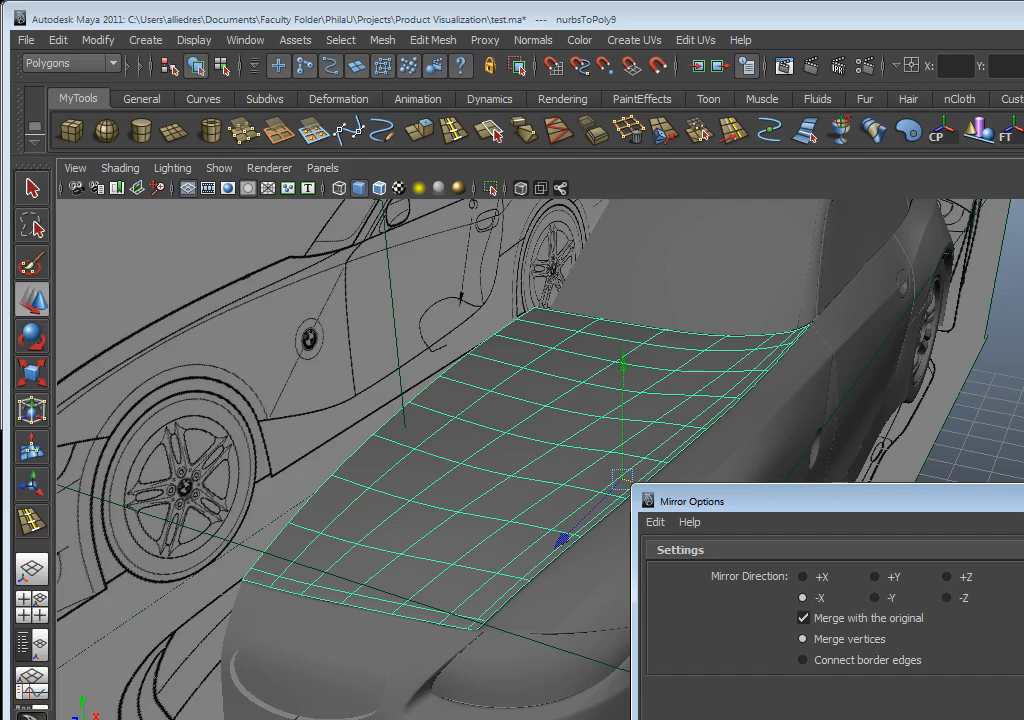
drag(1023, 80, 855, 65)
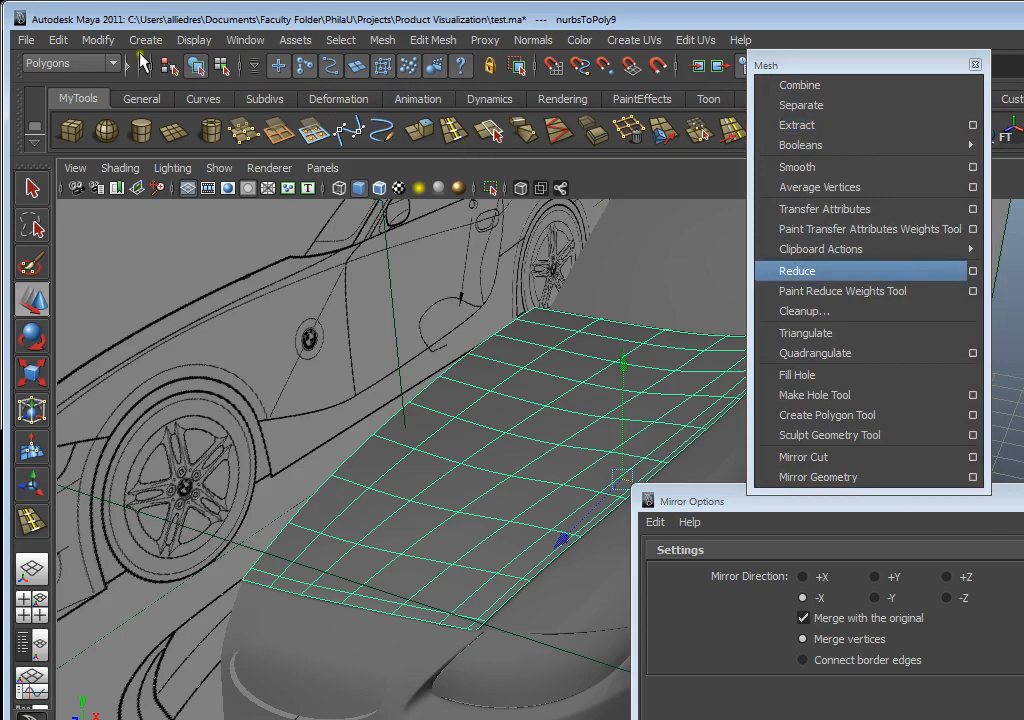
click(98, 40)
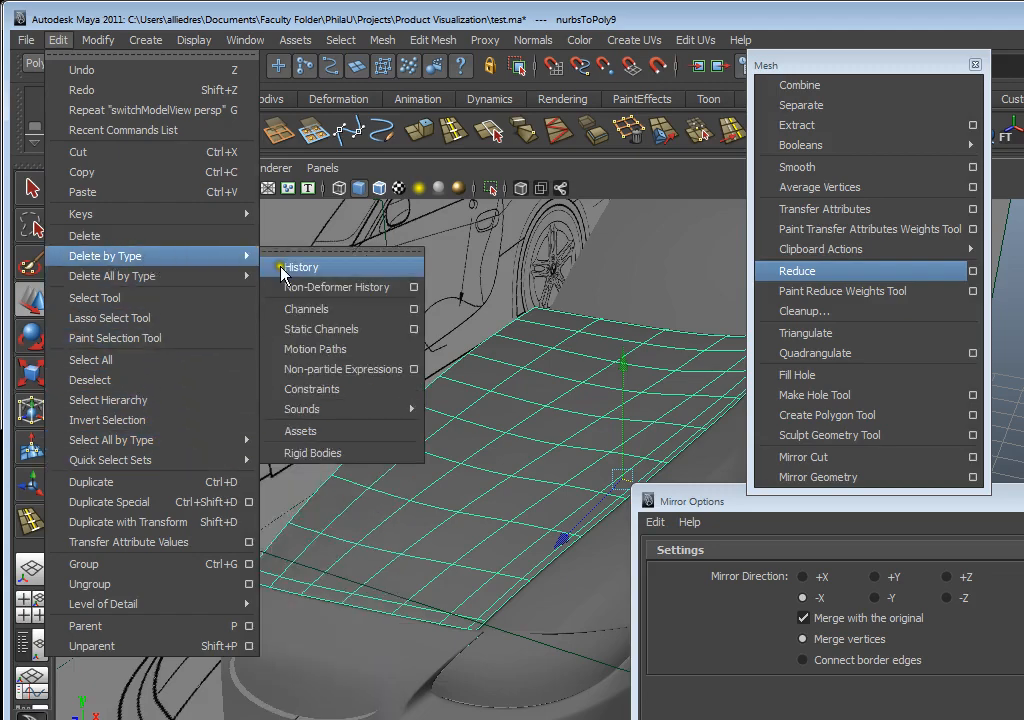
click(292, 264)
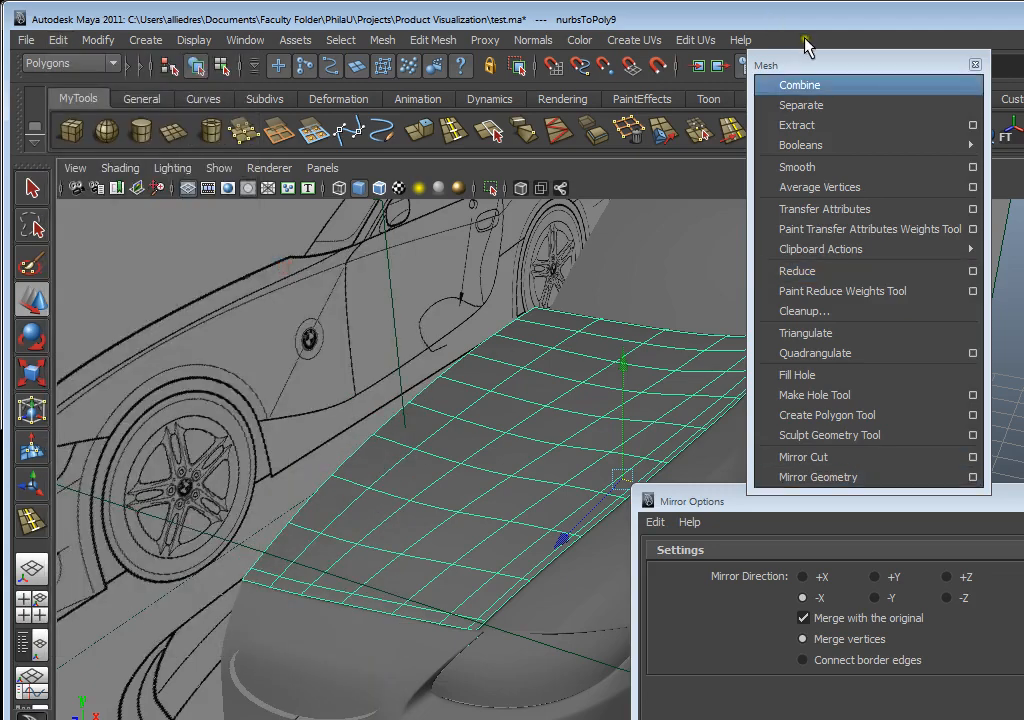
click(975, 65)
- Mirror the half hood in the -X direction, keeping it merged with the original and using the Merge vertices option
alt+middle_drag(652, 419, 580, 334)
alt+drag(580, 334, 697, 642)
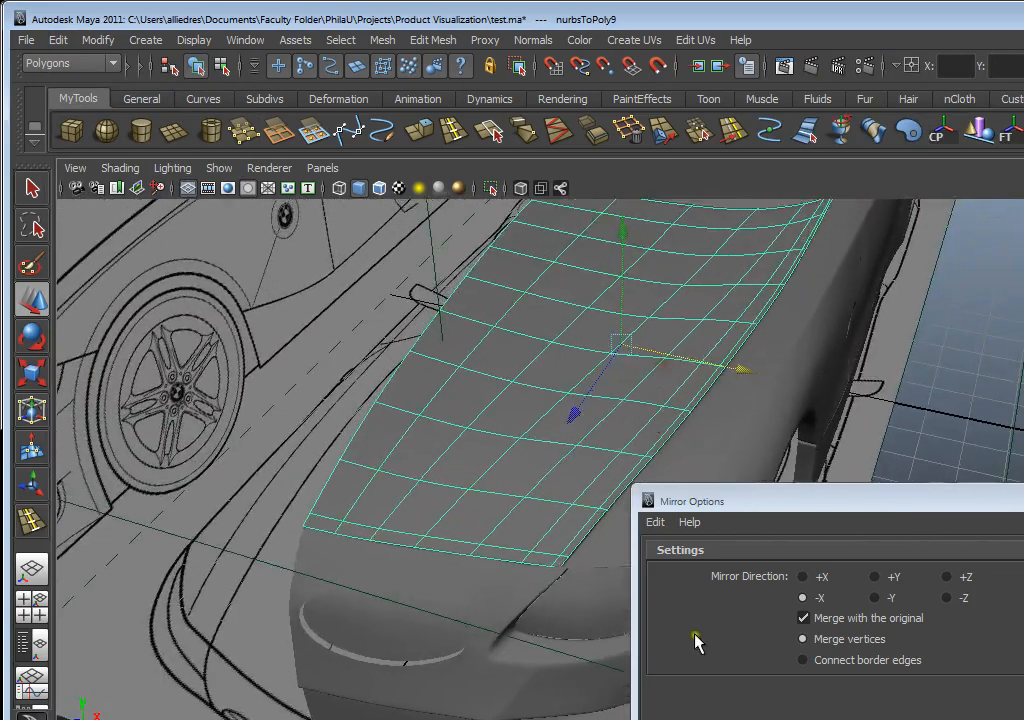
click(803, 617)
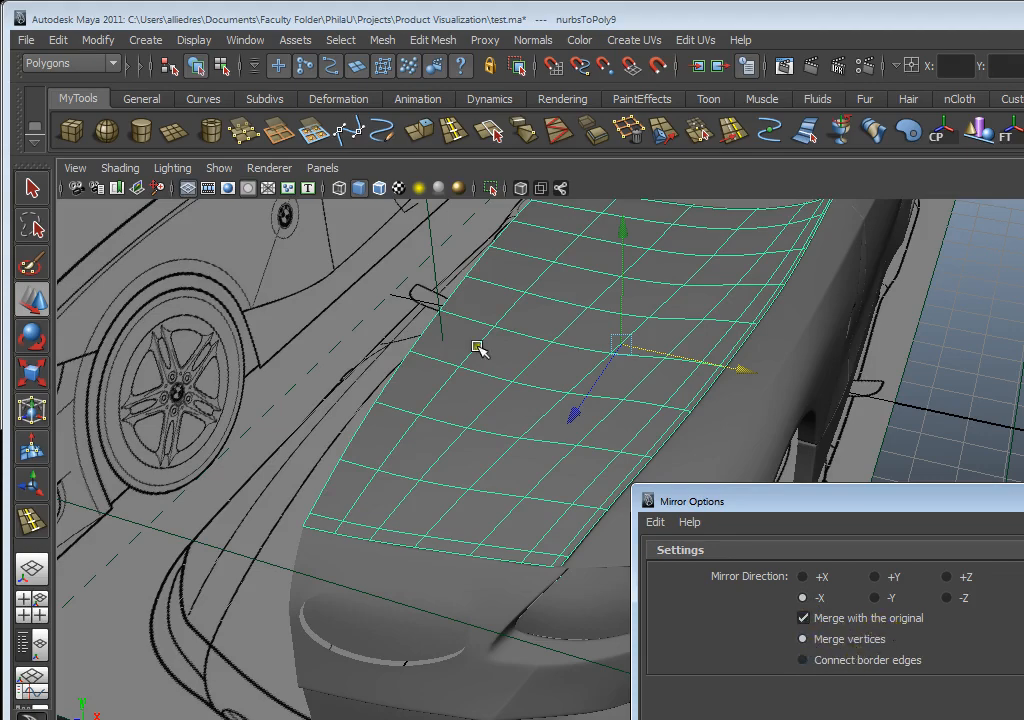
alt+drag(480, 347, 613, 395)
drag(905, 521, 1023, 353)
click(1022, 675)
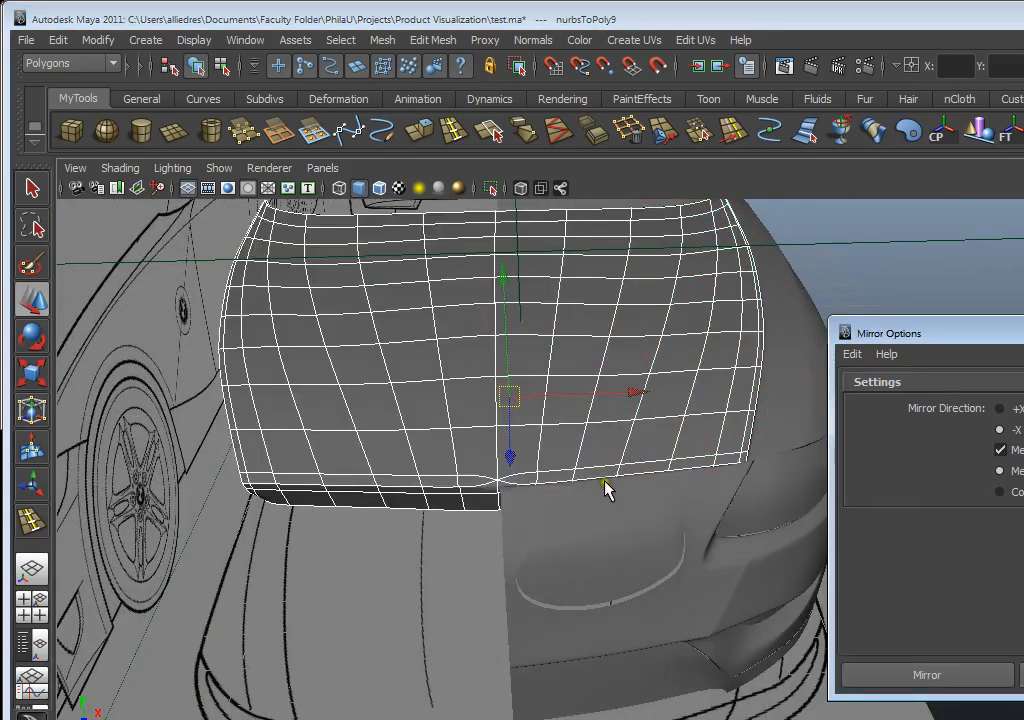
- Examine the mirrored hood and its center seam from the front, the side and close up at the front edge
alt+drag(545, 394, 537, 458)
alt+right_drag(537, 458, 528, 530)
alt+drag(528, 531, 805, 453)
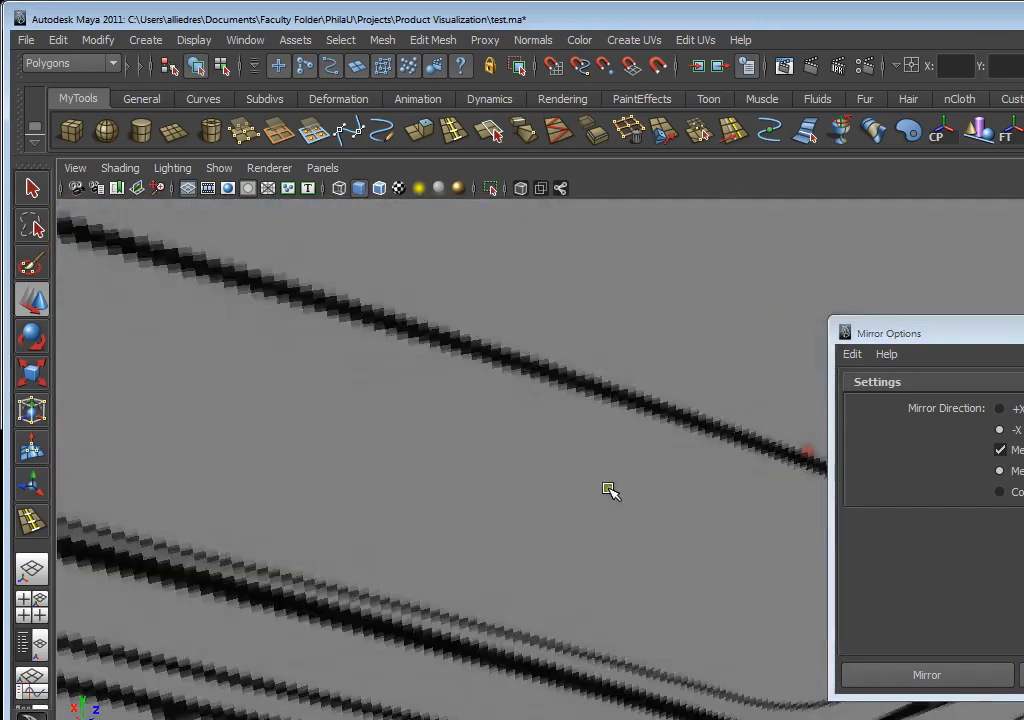
scroll(610, 489, down, 5)
alt+drag(610, 489, 663, 491)
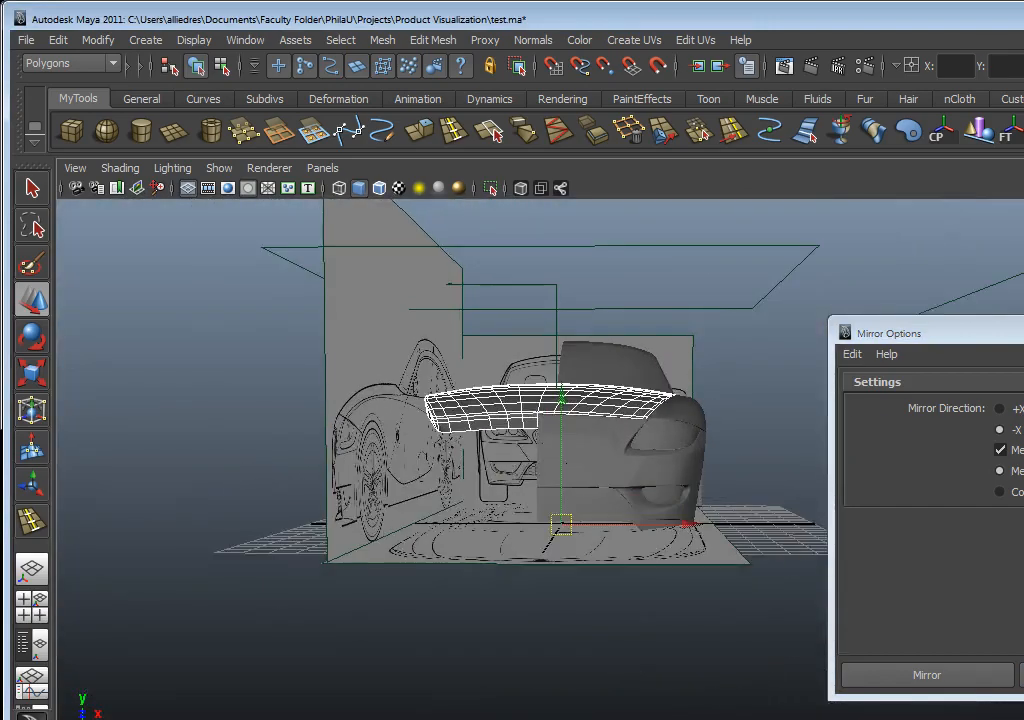
drag(1023, 335, 811, 510)
alt+drag(560, 461, 711, 463)
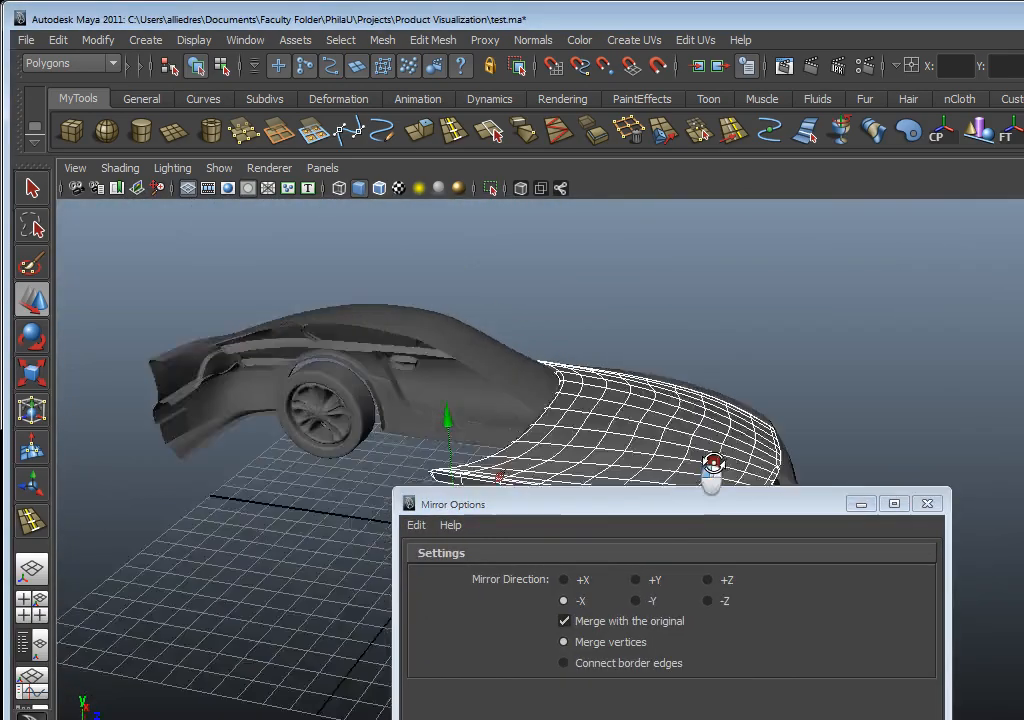
alt+right_drag(711, 463, 790, 443)
alt+drag(711, 322, 528, 412)
alt+drag(766, 311, 576, 393)
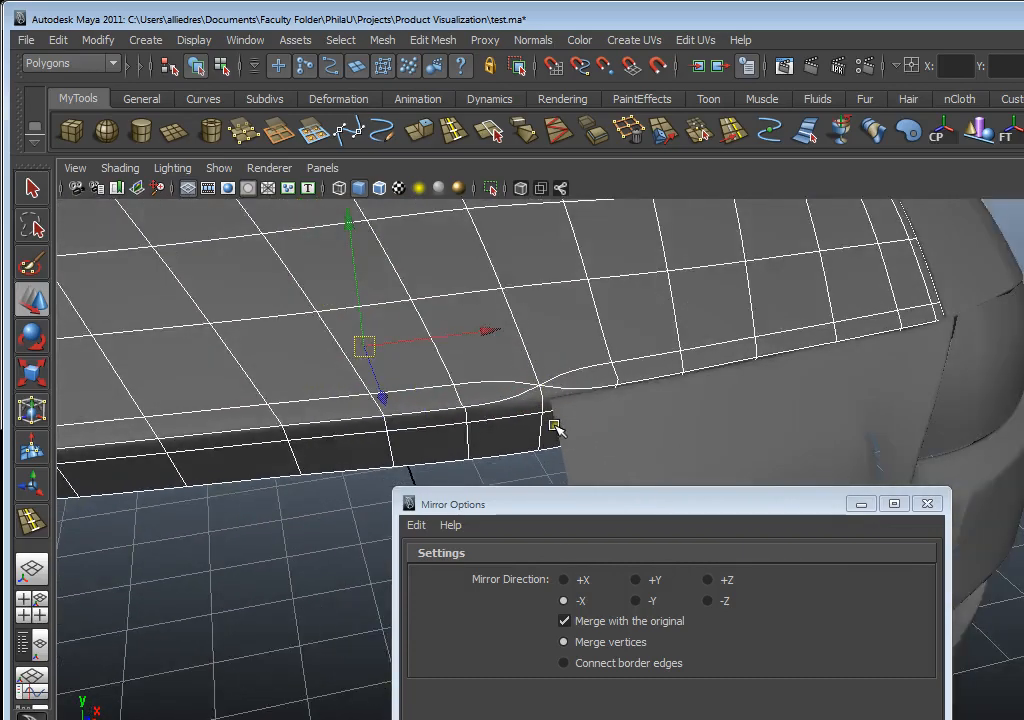
alt+drag(553, 418, 606, 456)
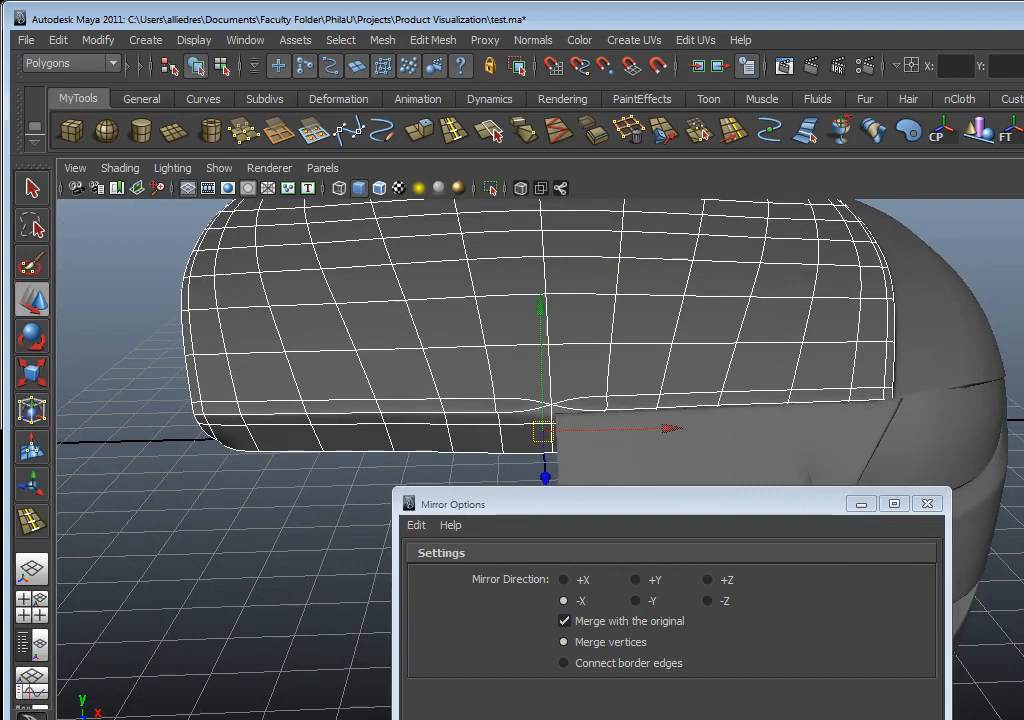
- Place the Mesh command list beside the mirror options and inspect the vertices at the front end of the hood's center seam
drag(1023, 205, 866, 571)
alt+drag(742, 403, 779, 429)
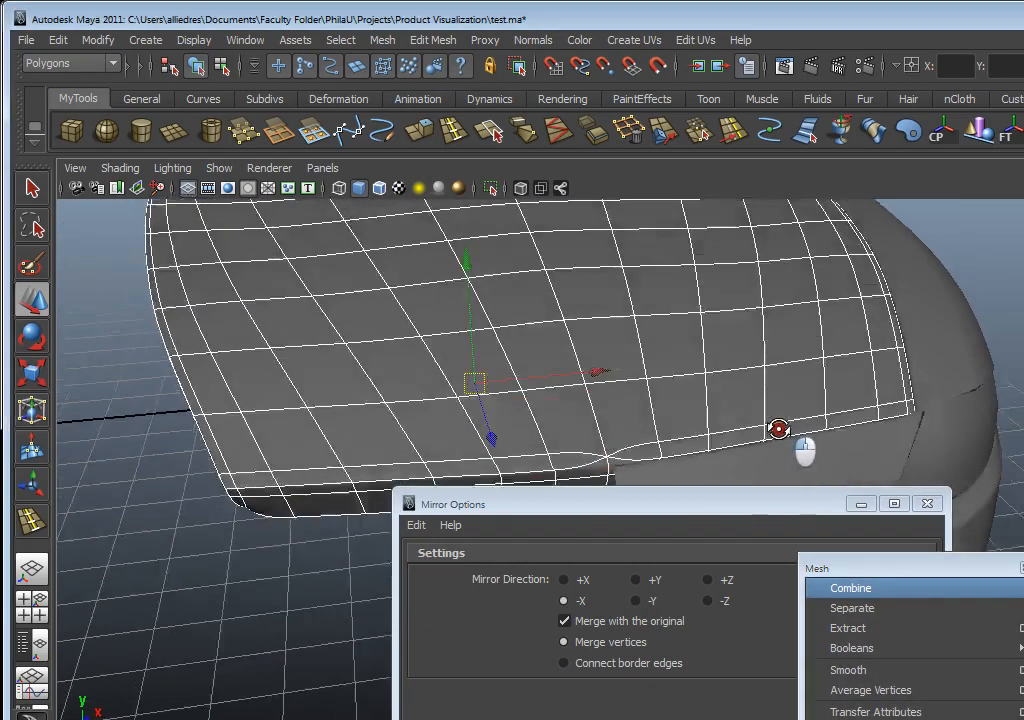
alt+middle_drag(779, 429, 755, 347)
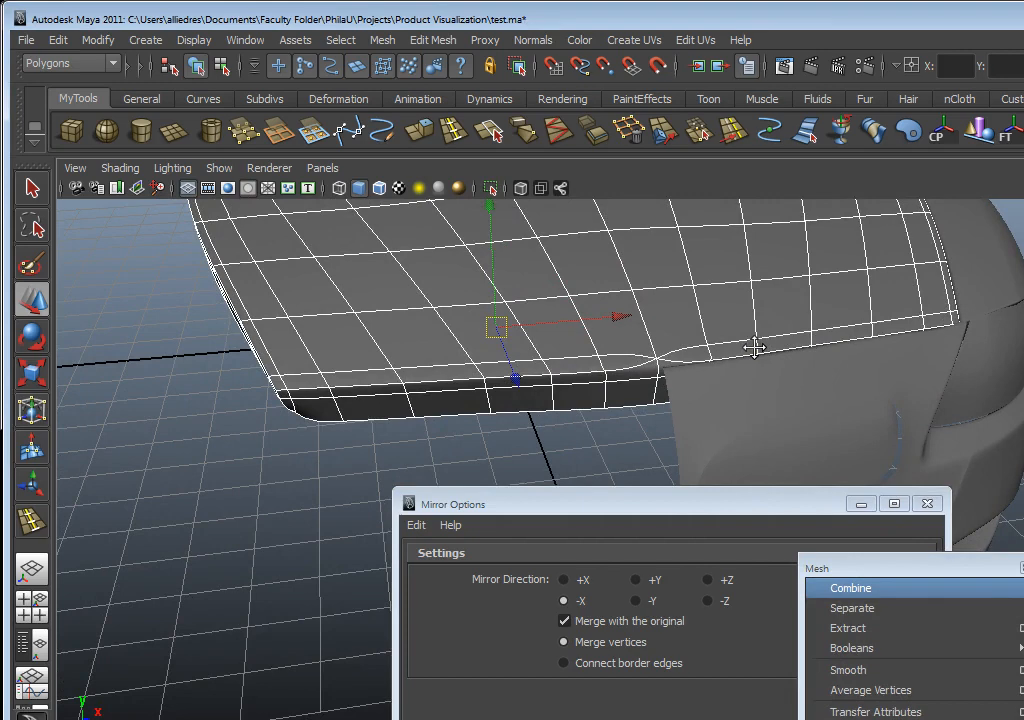
scroll(727, 354, up, 3)
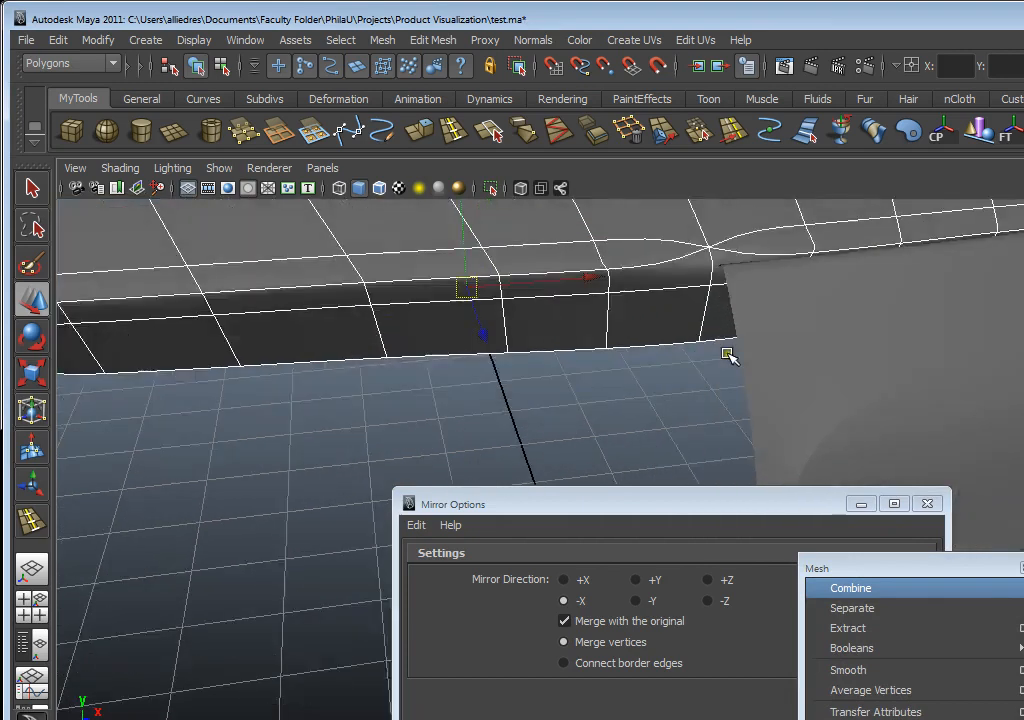
scroll(729, 354, down, 1)
alt+middle_drag(730, 354, 714, 400)
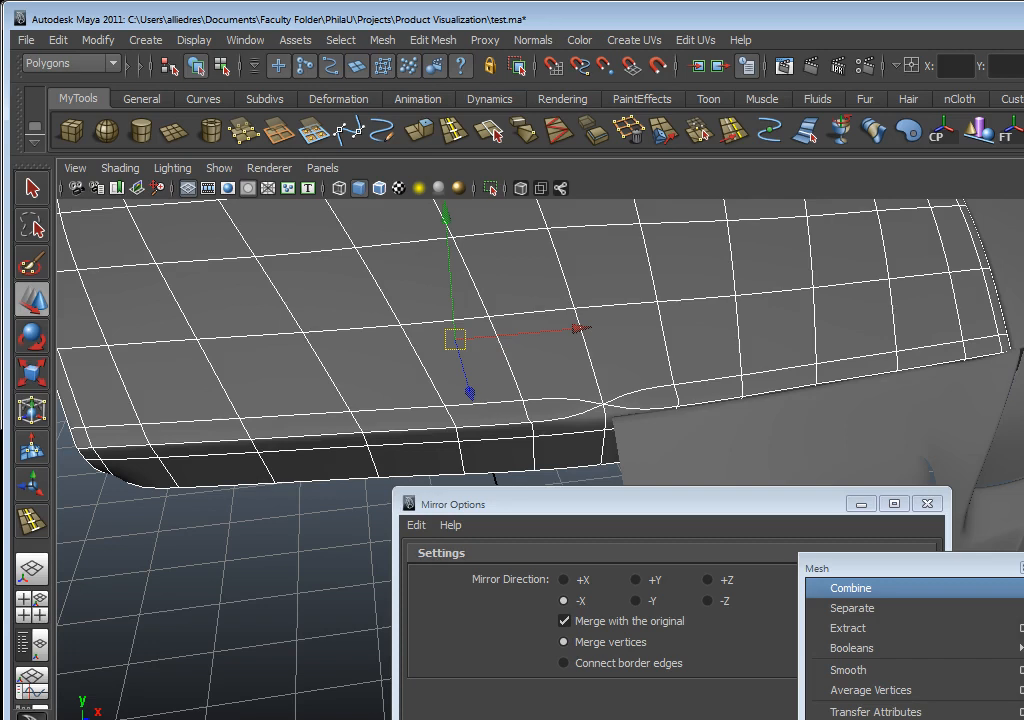
- Vary the merge distance of the mirrored hood's center-seam vertices and compare how the two halves join
key(q)
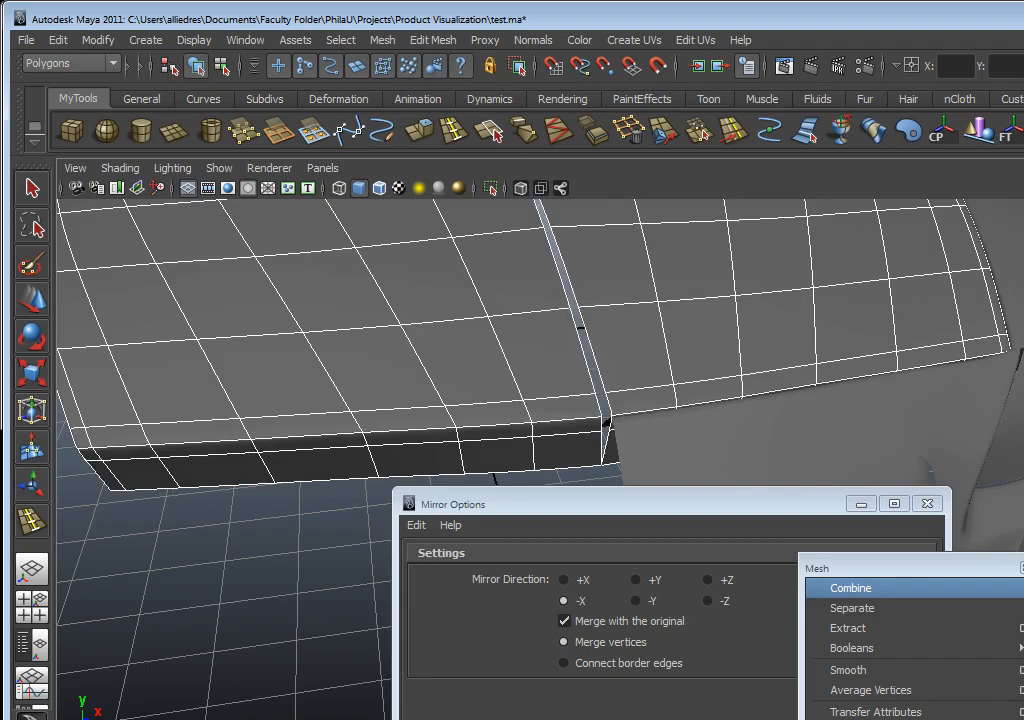
alt+drag(846, 485, 727, 413)
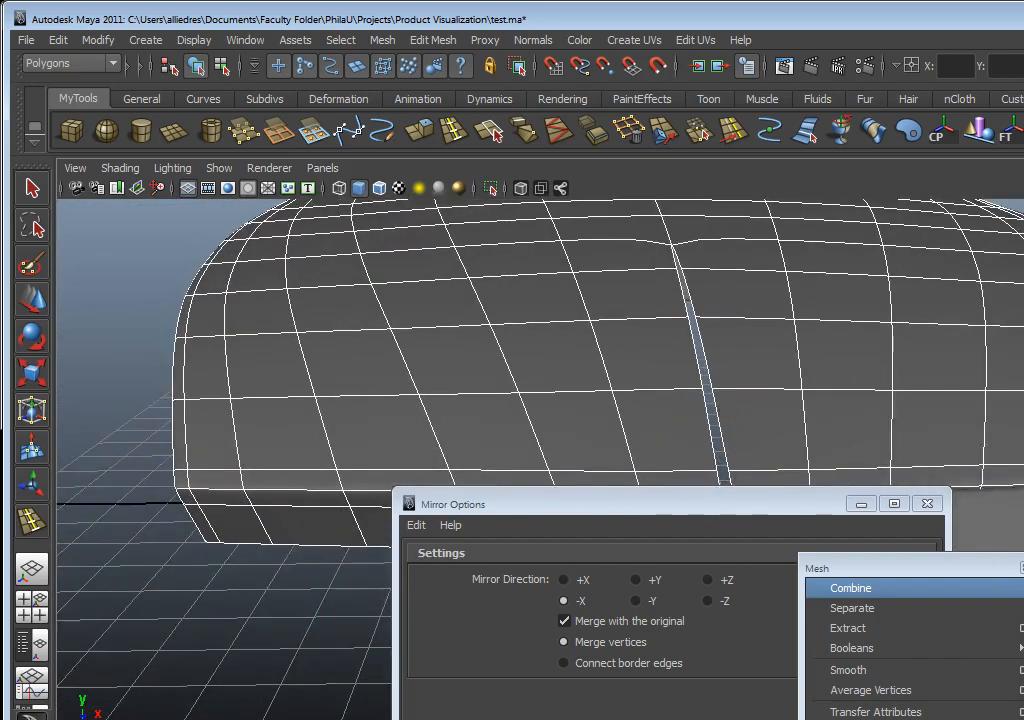
alt+drag(727, 413, 791, 347)
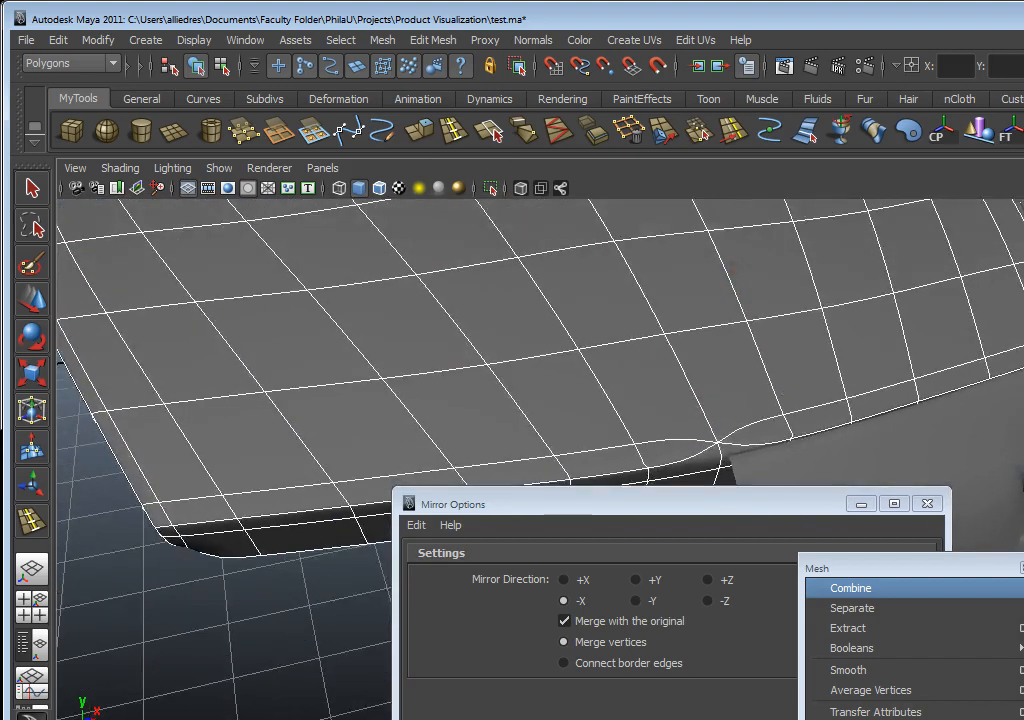
key(ctrl+z)
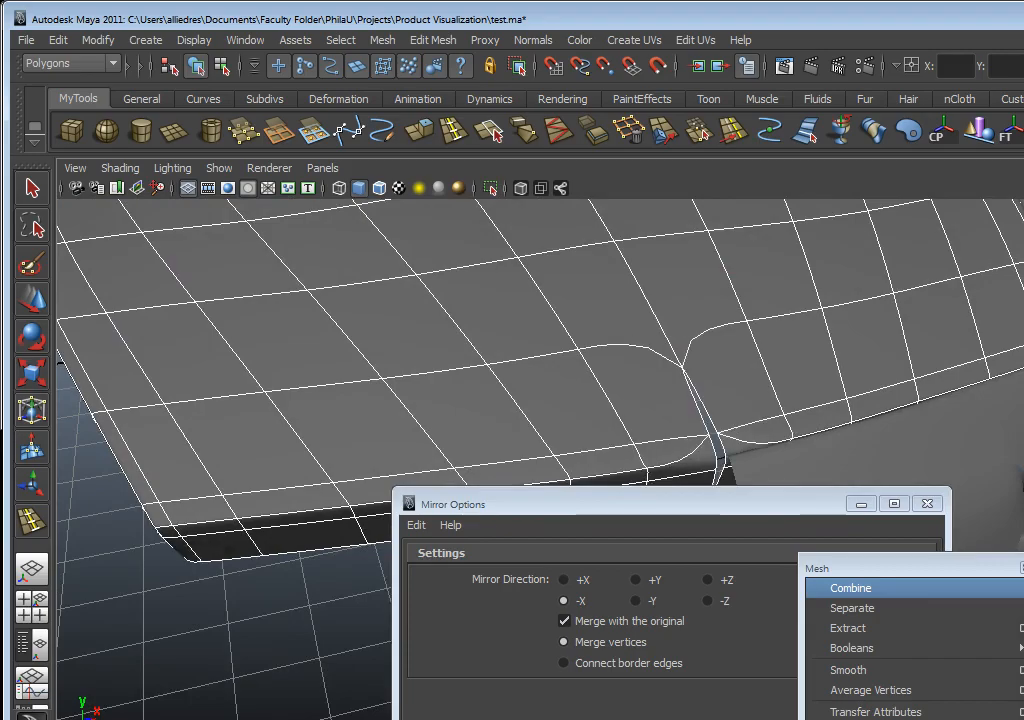
- Lower the vertex merge distance to separate the two hood halves along the center seam
scroll(682, 398, down, 5)
alt+drag(681, 389, 812, 424)
alt+middle_drag(812, 424, 748, 444)
alt+drag(748, 444, 645, 437)
scroll(645, 437, up, 5)
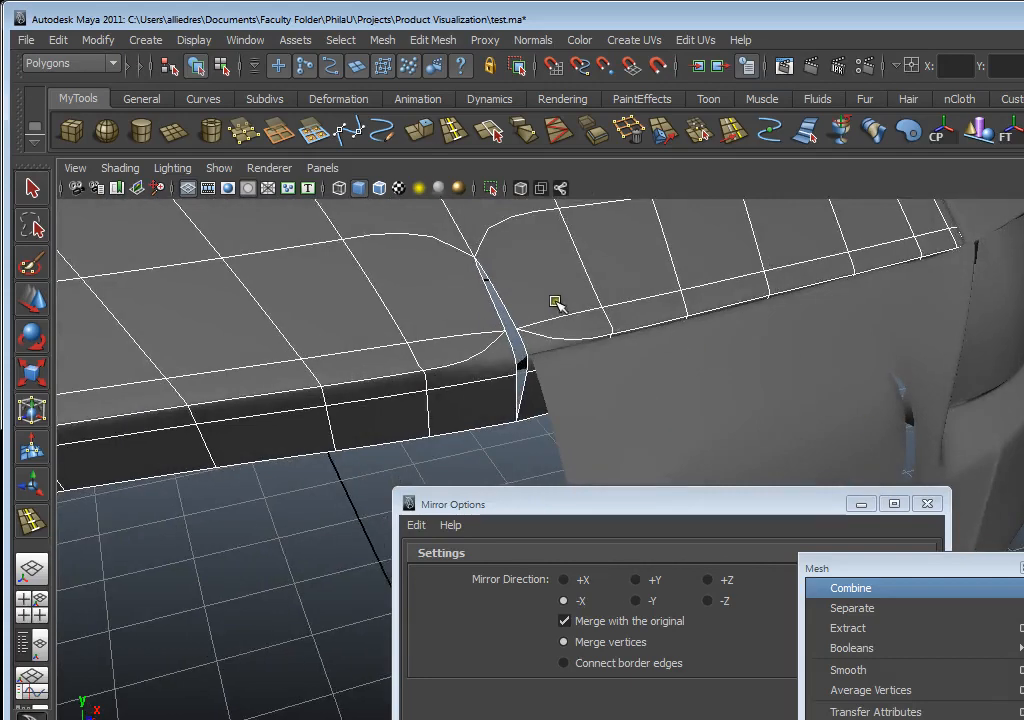
click(613, 268)
alt+drag(624, 275, 651, 308)
shift+click(651, 307)
key(ctrl+z)
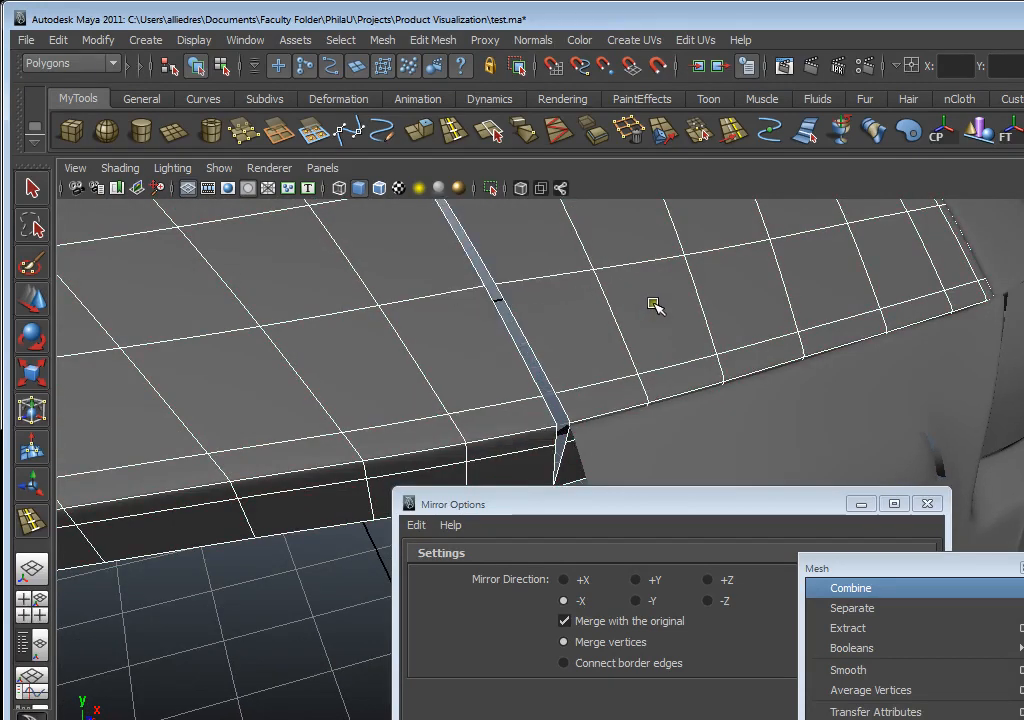
- Undo the last merge-distance change and the hood mirroring to return to the original half hood
key(ctrl+z)
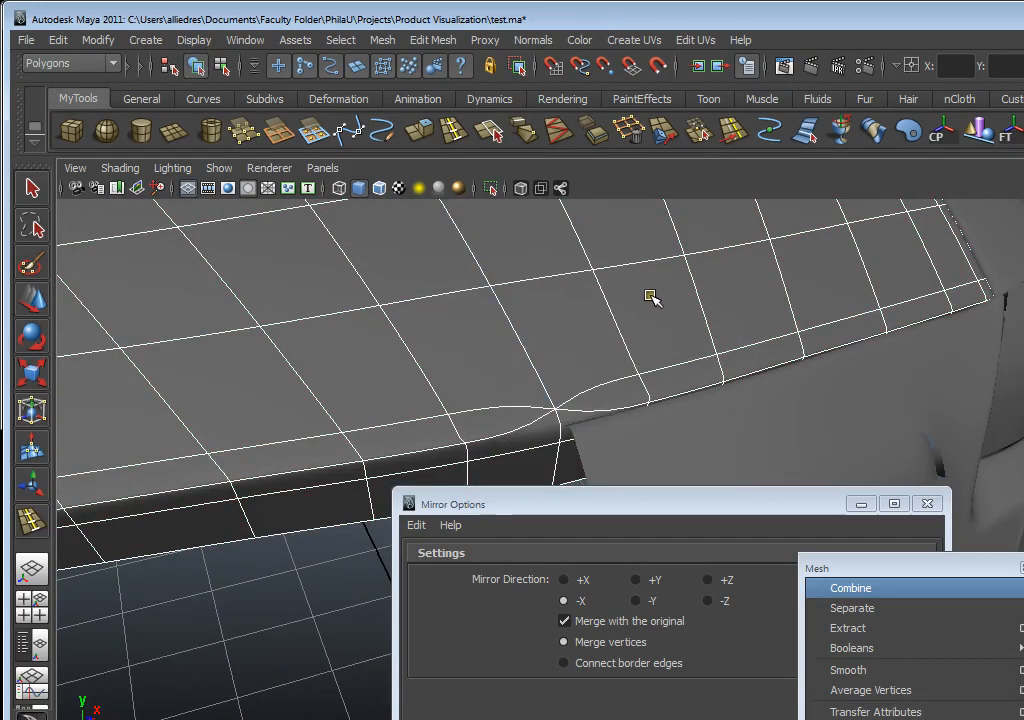
key(ctrl+z)
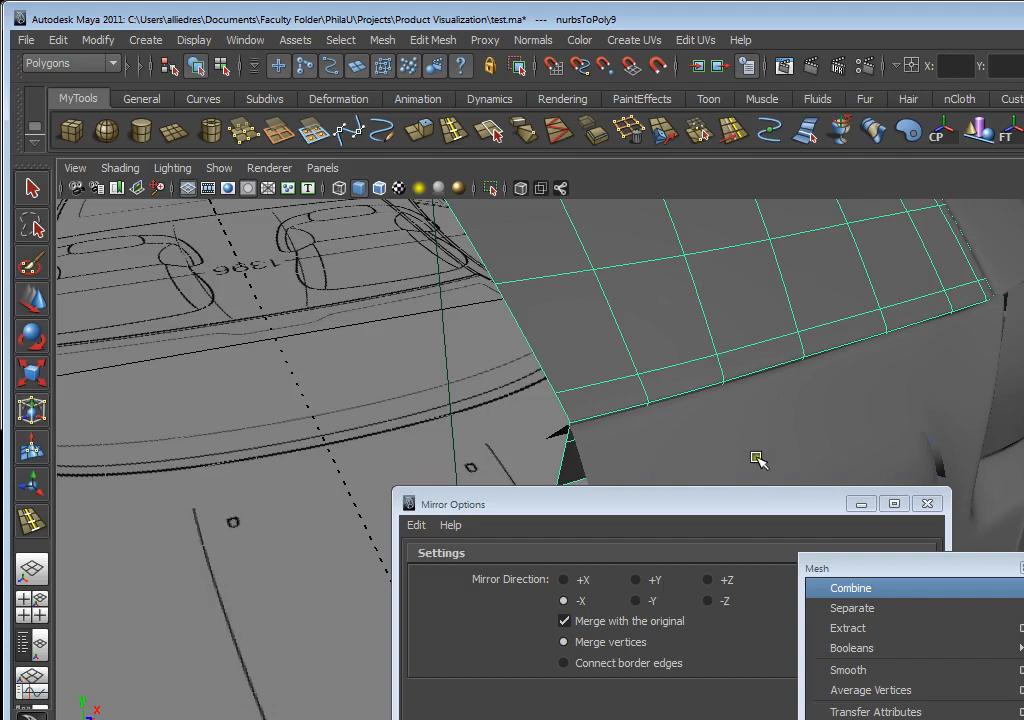
alt+drag(754, 459, 740, 398)
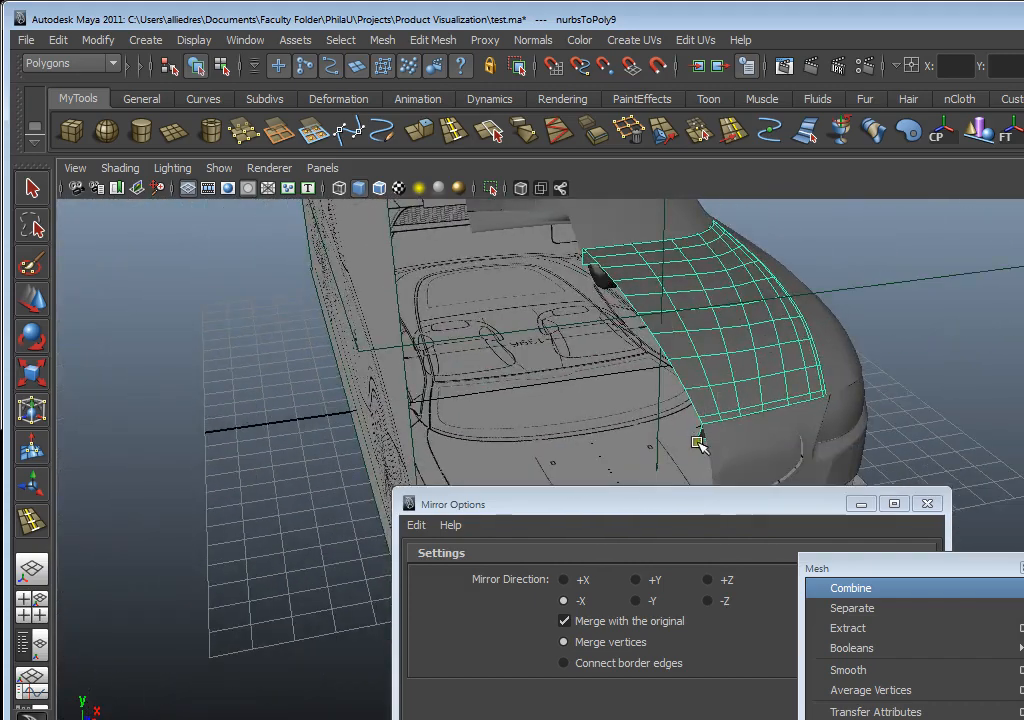
click(741, 487)
alt+click(732, 464)
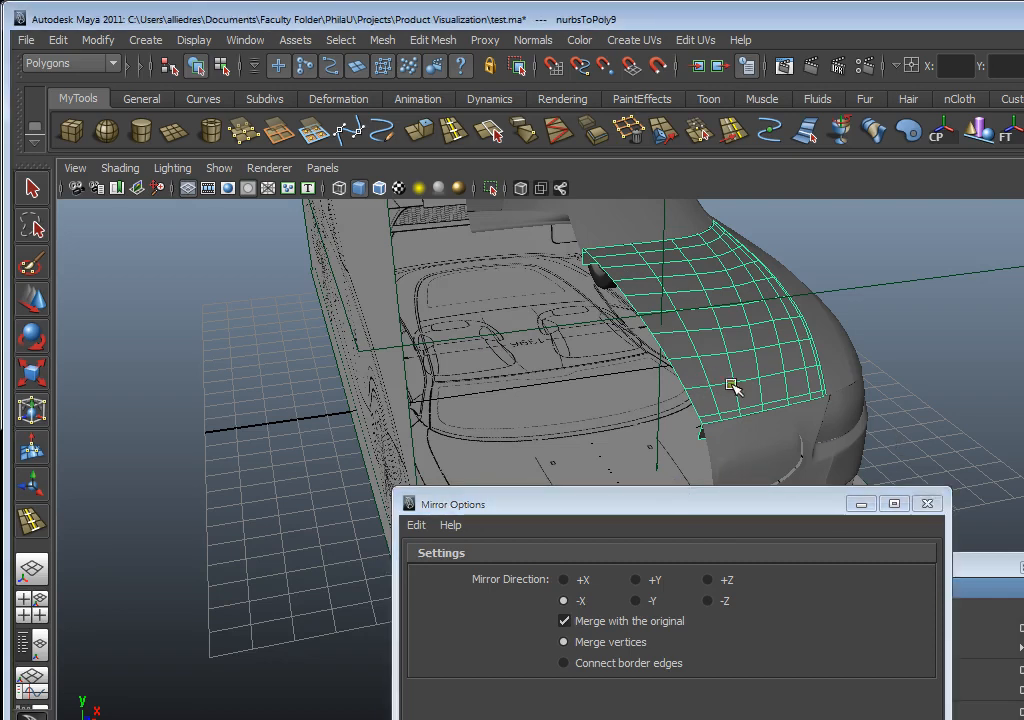
- Move the mirror options aside and inspect both ends of the half hood's inner edge against the centerline in top view
key(alt+h)
alt+drag(766, 526, 606, 418)
click(651, 417)
alt+right_drag(604, 416, 705, 408)
alt+middle_drag(705, 408, 637, 365)
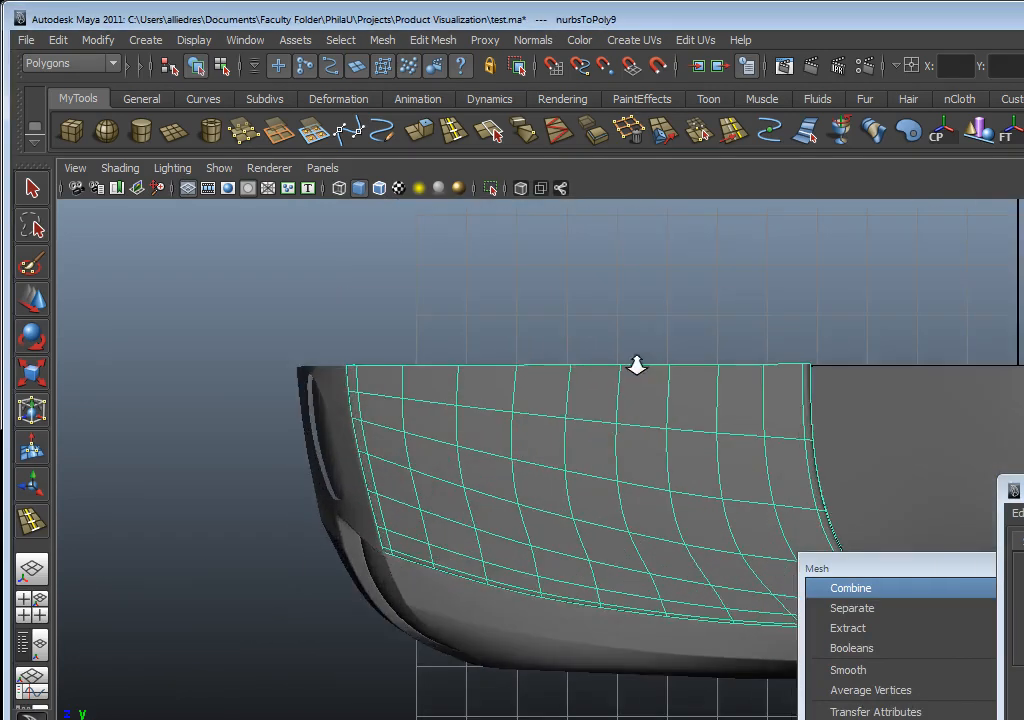
mouse_move(637, 365)
alt+right_down()
mouse_move(610, 407)
mouse_move(640, 385)
alt+right_up()
alt+middle_drag(640, 385, 720, 397)
scroll(685, 420, up, 3)
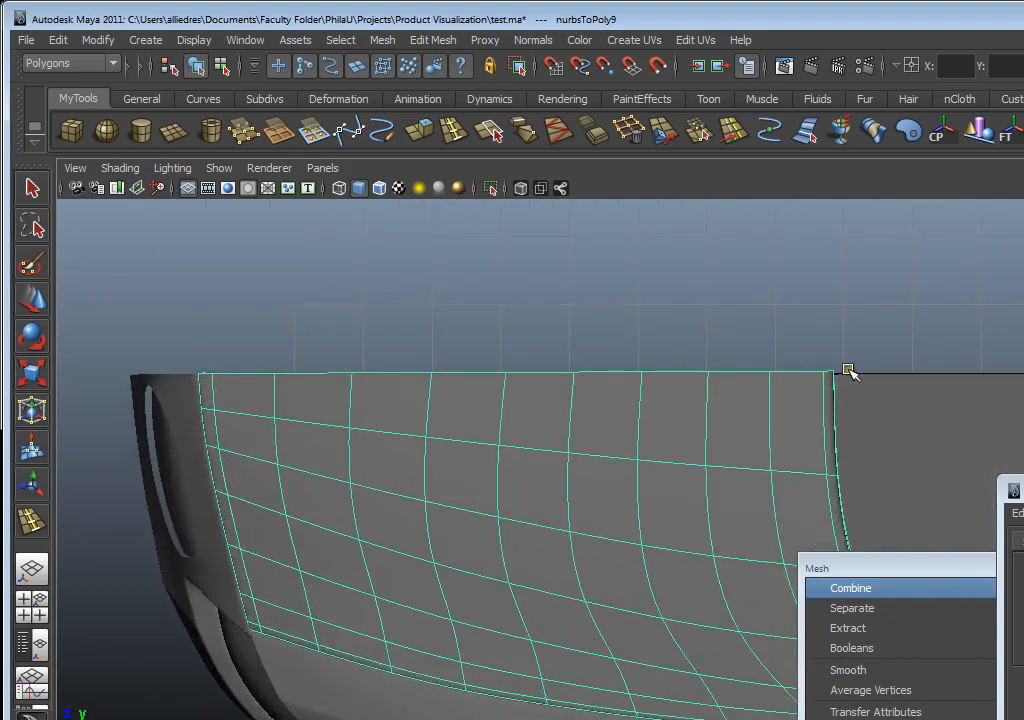
scroll(963, 438, down, 3)
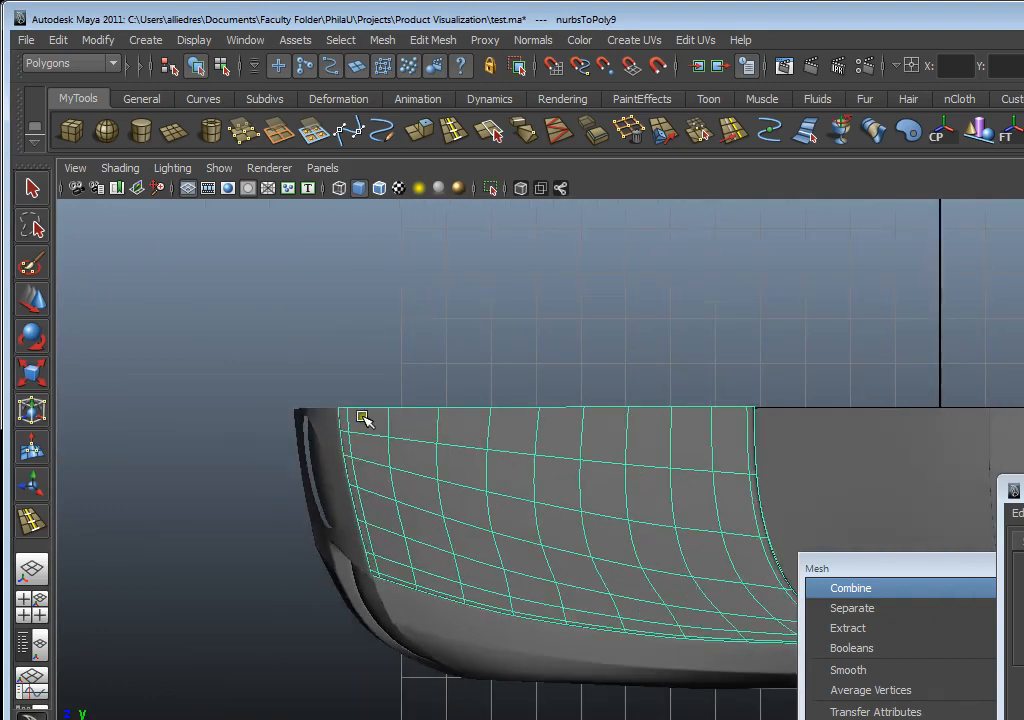
scroll(548, 458, up, 6)
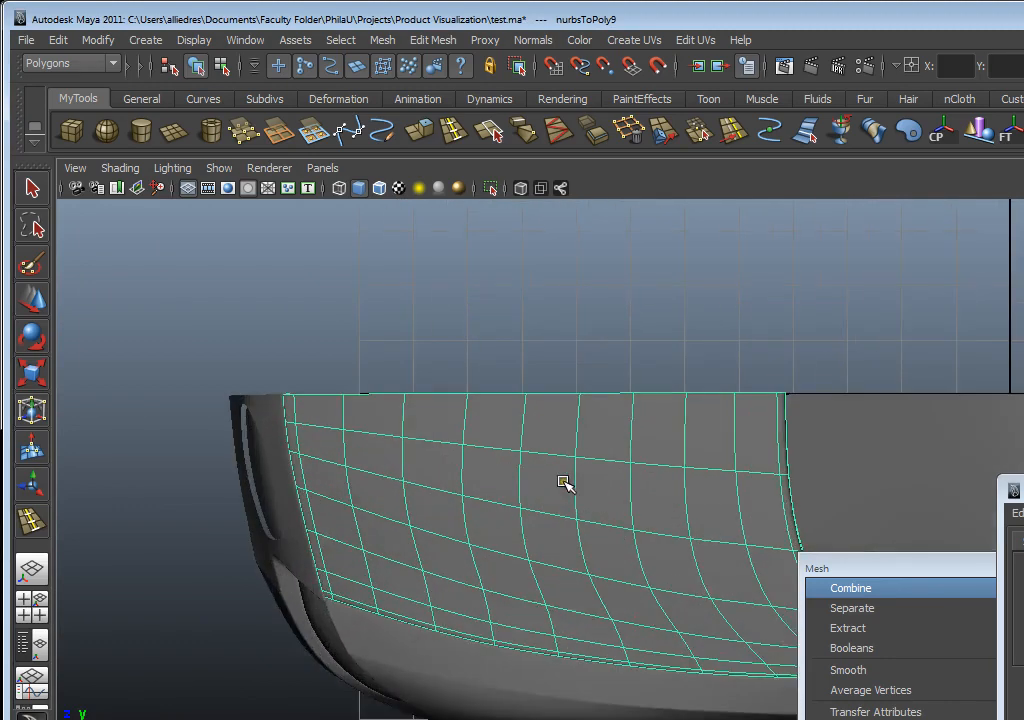
alt+middle_drag(521, 440, 595, 480)
alt+right_drag(595, 480, 760, 515)
alt+middle_drag(610, 363, 666, 440)
alt+right_drag(666, 440, 725, 544)
alt+right_drag(667, 475, 500, 330)
alt+middle_drag(668, 440, 712, 482)
scroll(702, 560, up, 6)
alt+middle_drag(702, 576, 651, 386)
scroll(651, 386, up, 4)
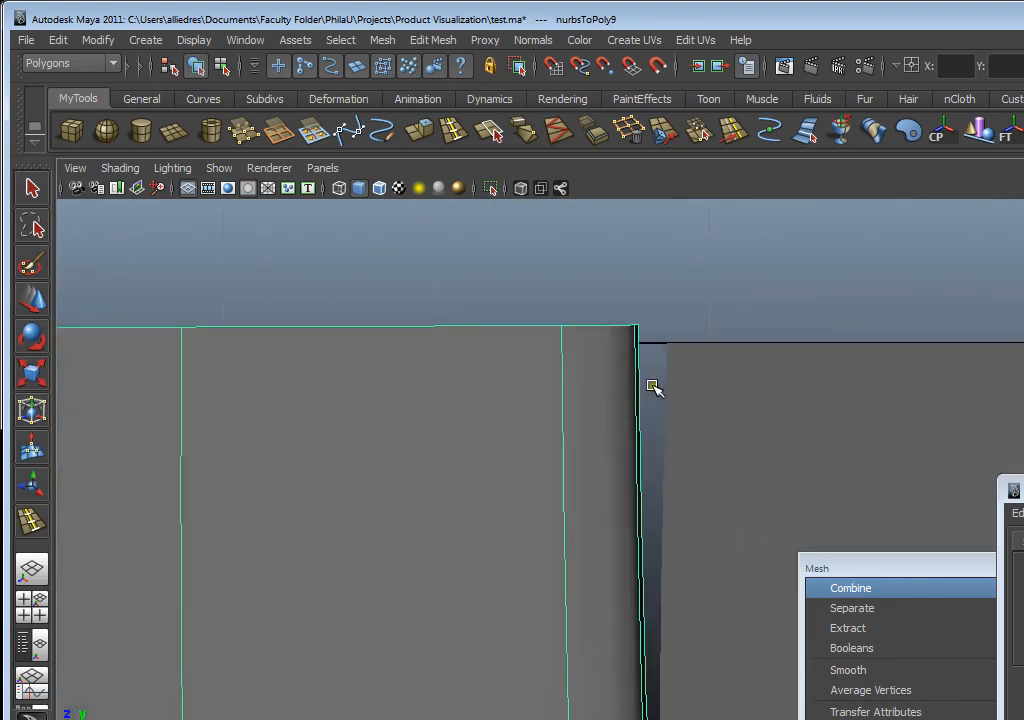
alt+middle_drag(629, 322, 670, 389)
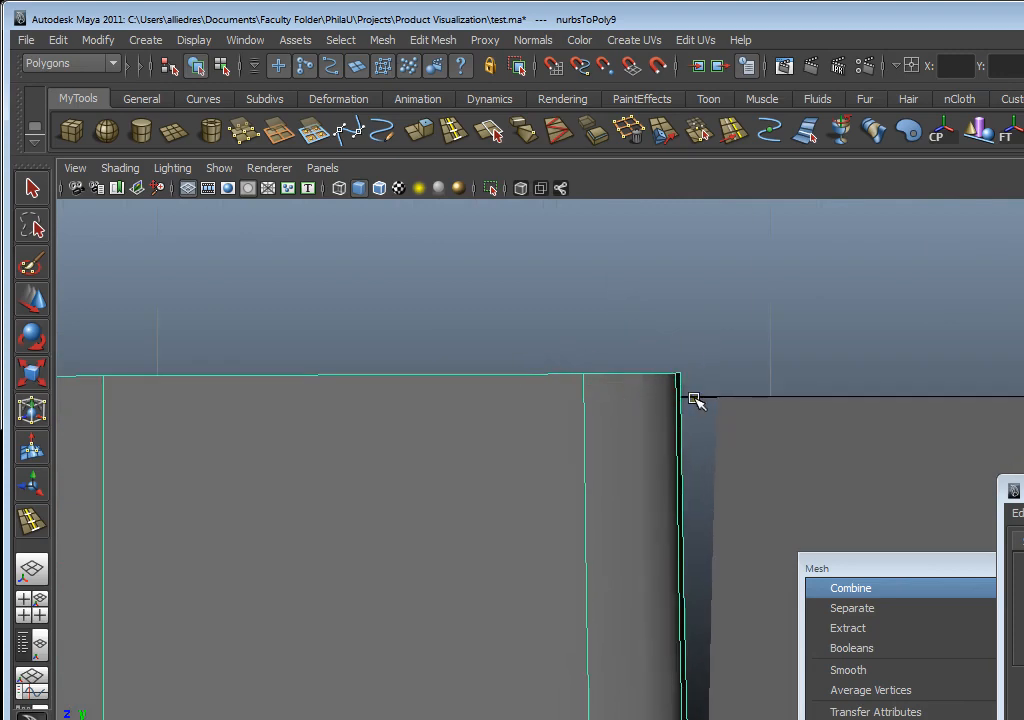
- Show the model in wireframe and compare the half hood's inner edge with the grid's center axis at both ends
key(4)
scroll(688, 409, down, 8)
scroll(688, 409, up, 2)
scroll(648, 466, up, 3)
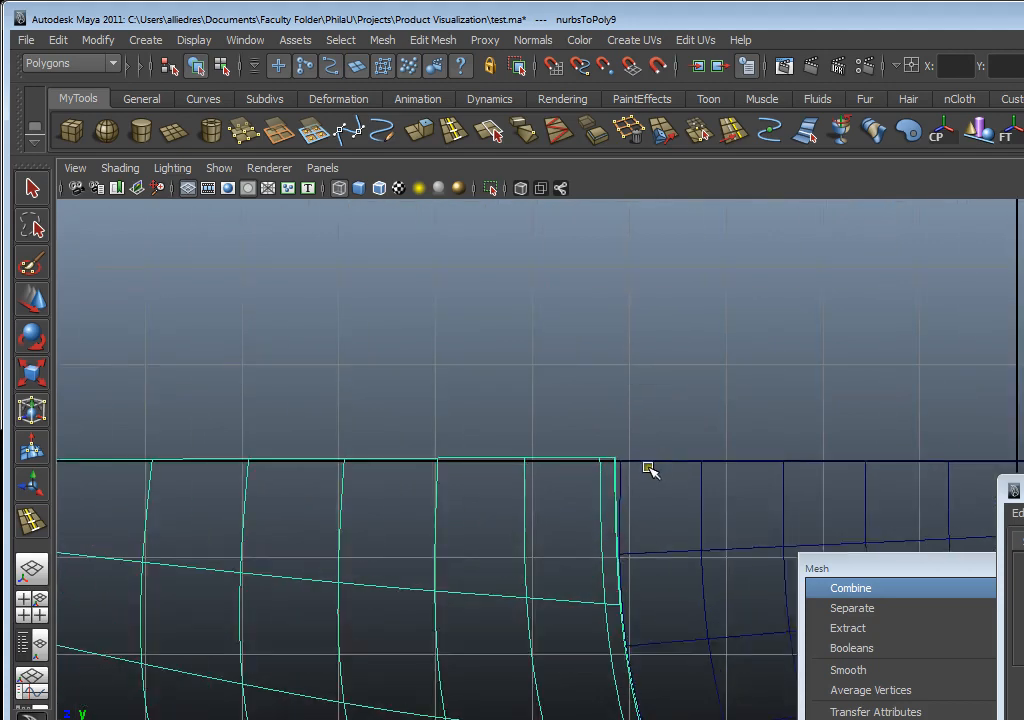
scroll(648, 469, up, 1)
scroll(613, 459, up, 4)
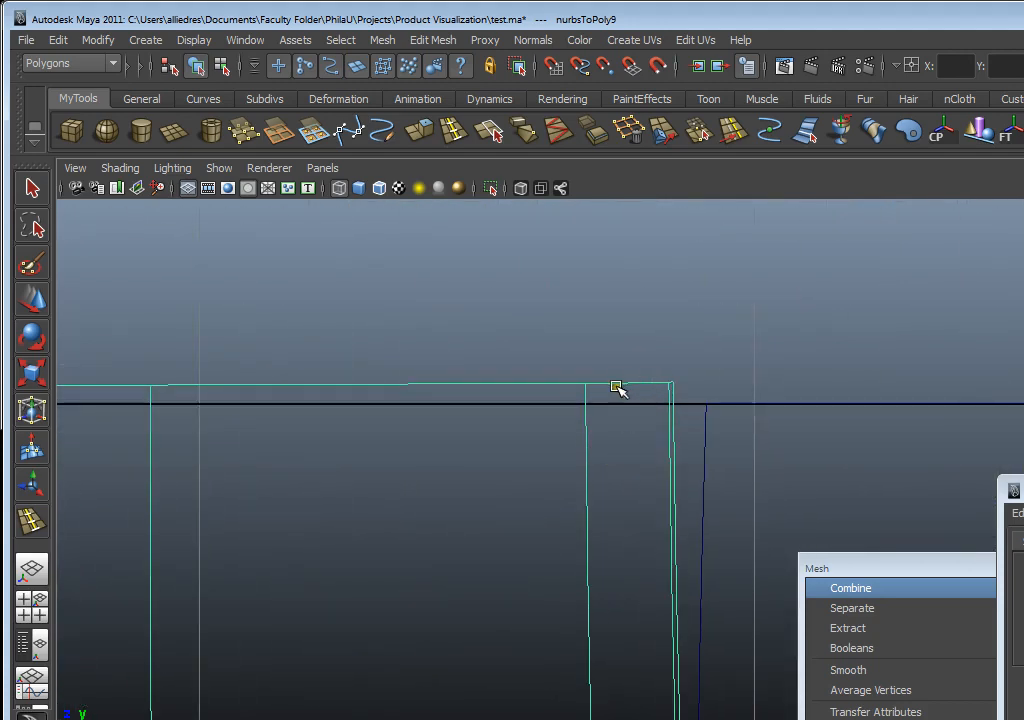
scroll(630, 398, down, 4)
scroll(336, 448, up, 2)
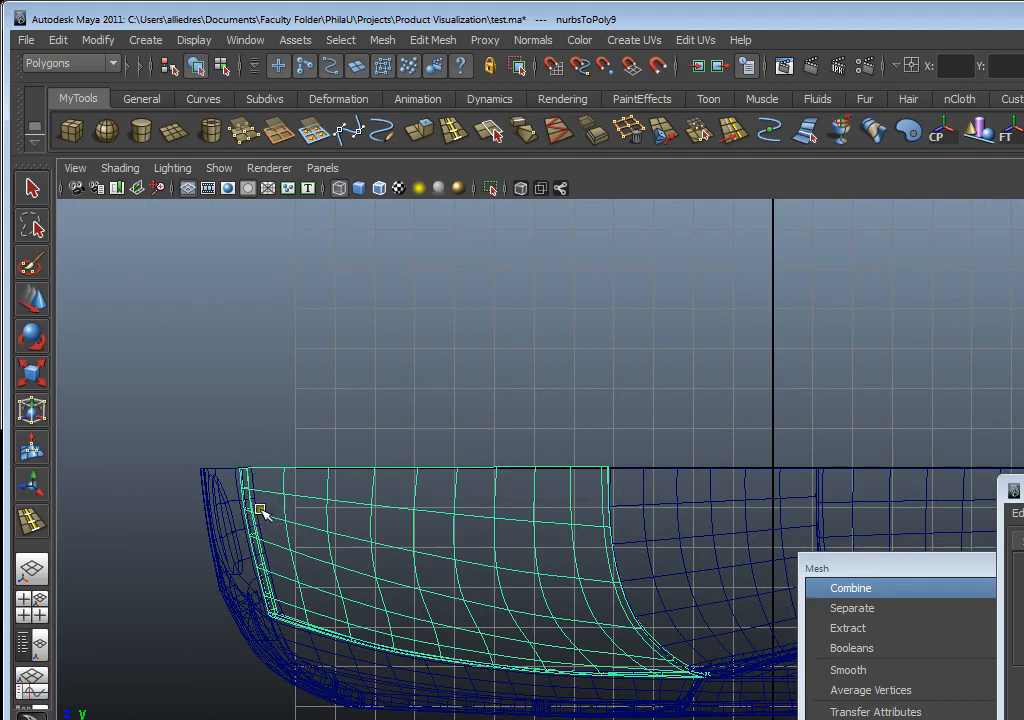
scroll(483, 469, up, 8)
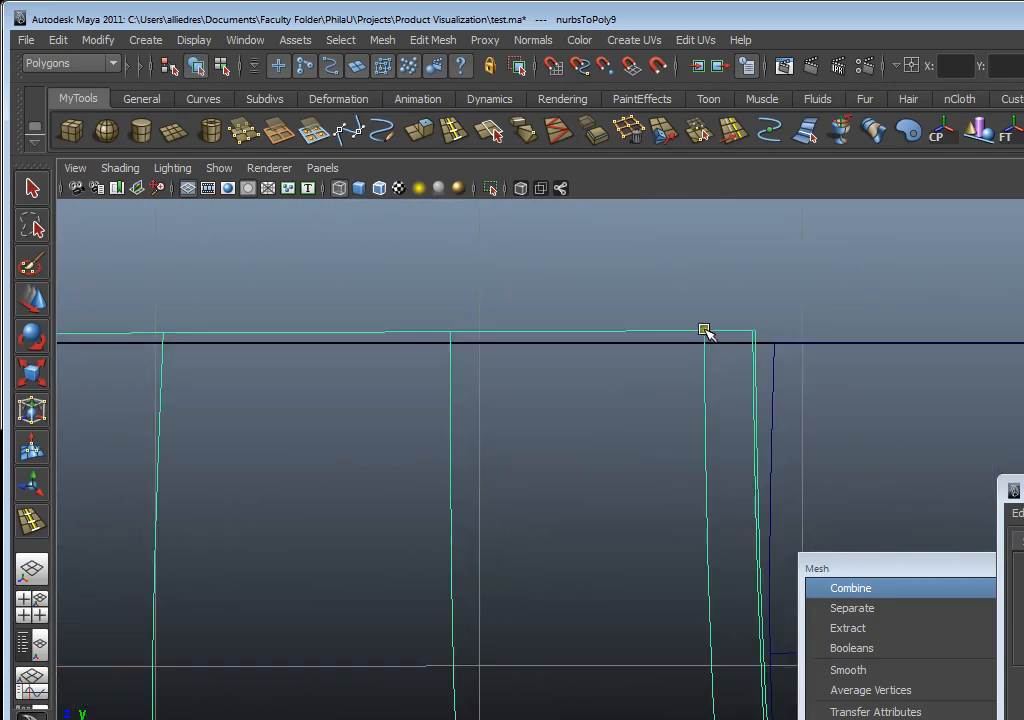
scroll(700, 332, down, 5)
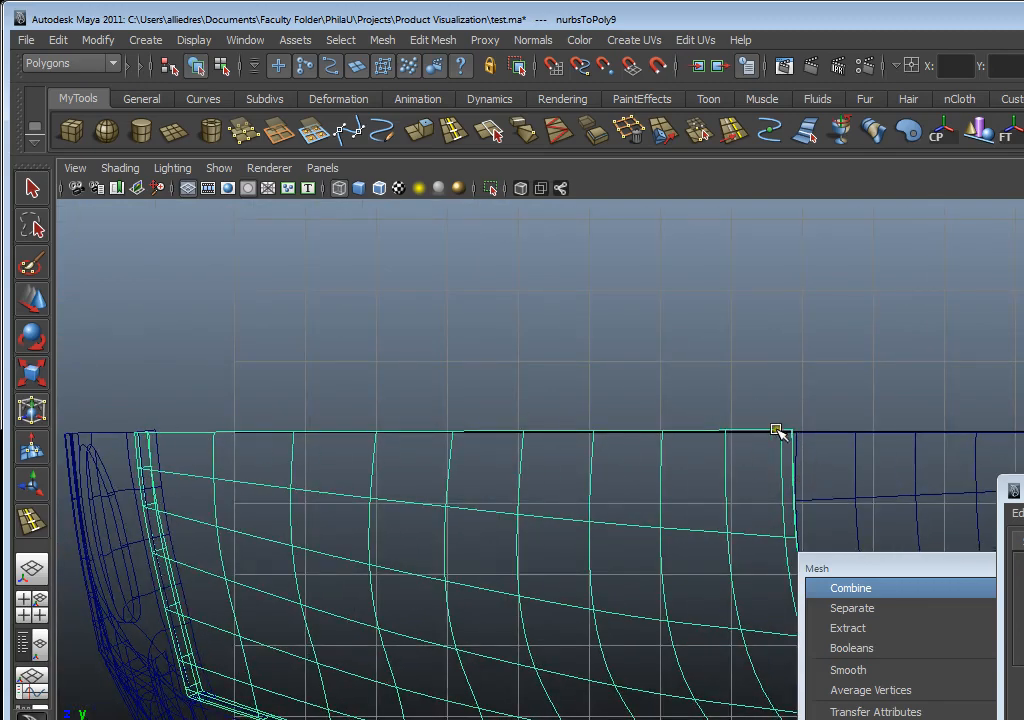
scroll(797, 474, up, 6)
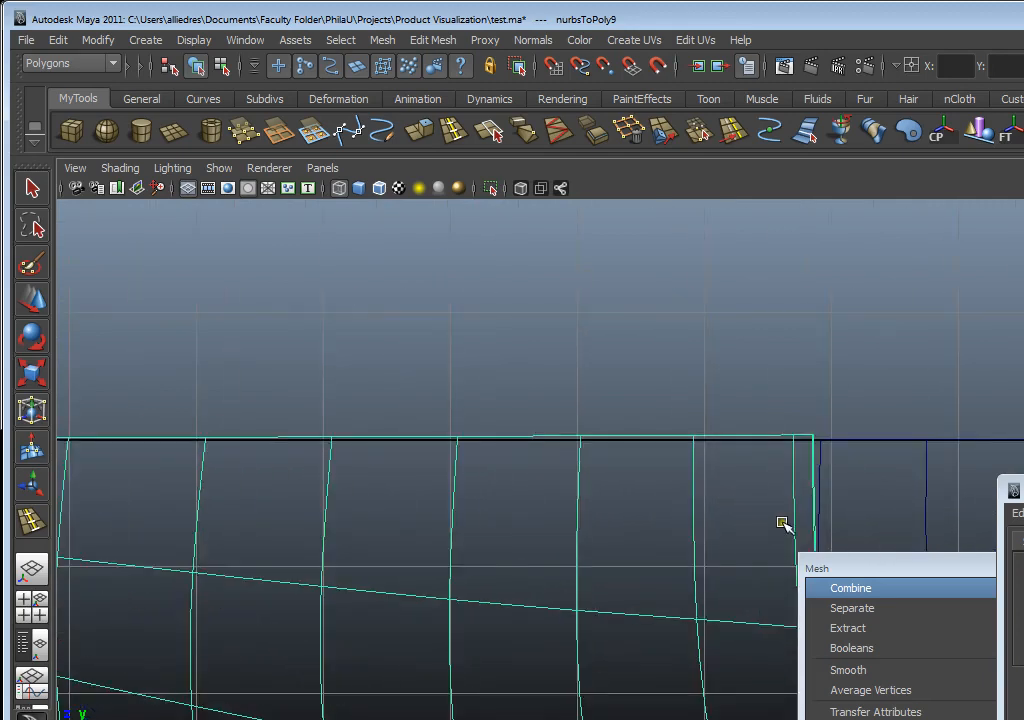
- Move the vertices at the rear corner of the half hood's inner edge sideways onto the centerline with grid snapping
right_drag(691, 366, 640, 357)
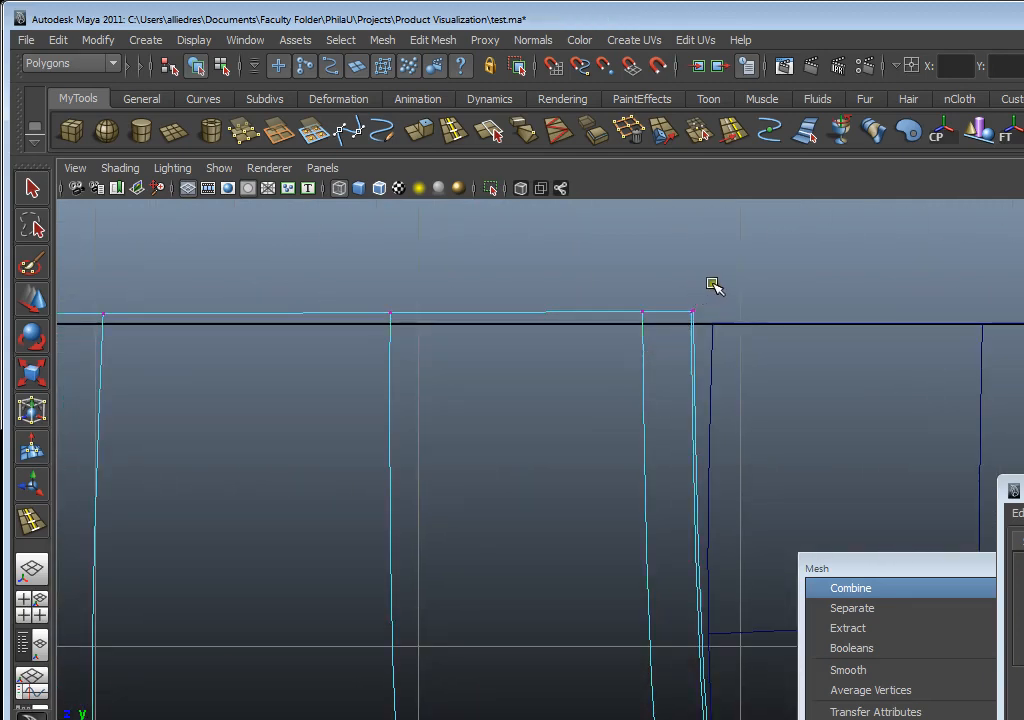
drag(714, 284, 672, 328)
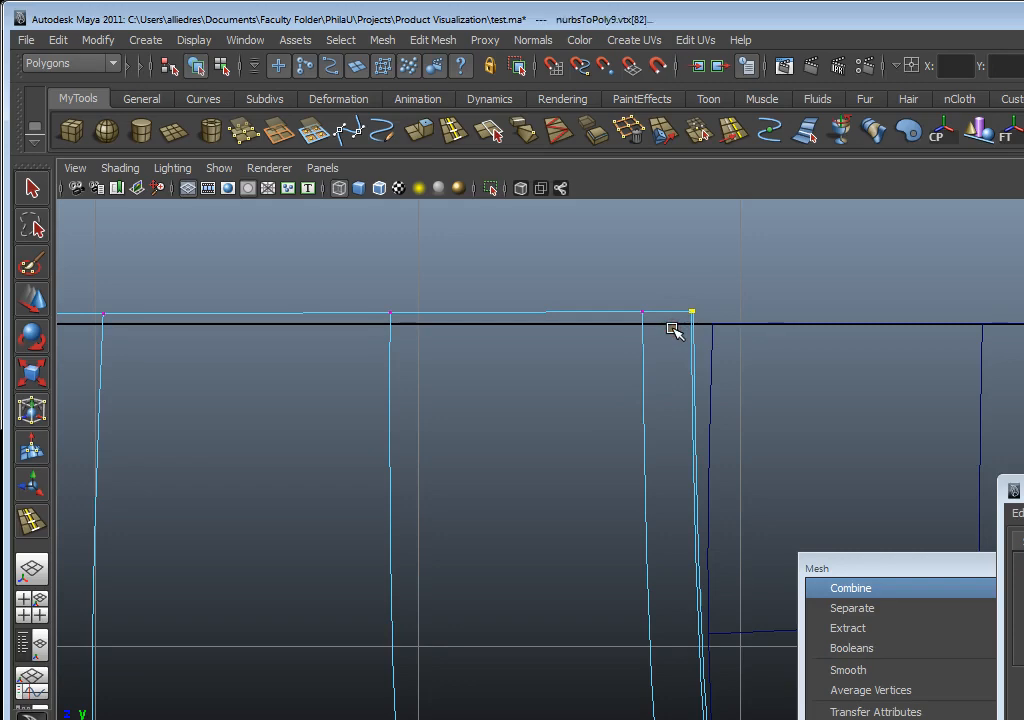
key(f)
click(32, 300)
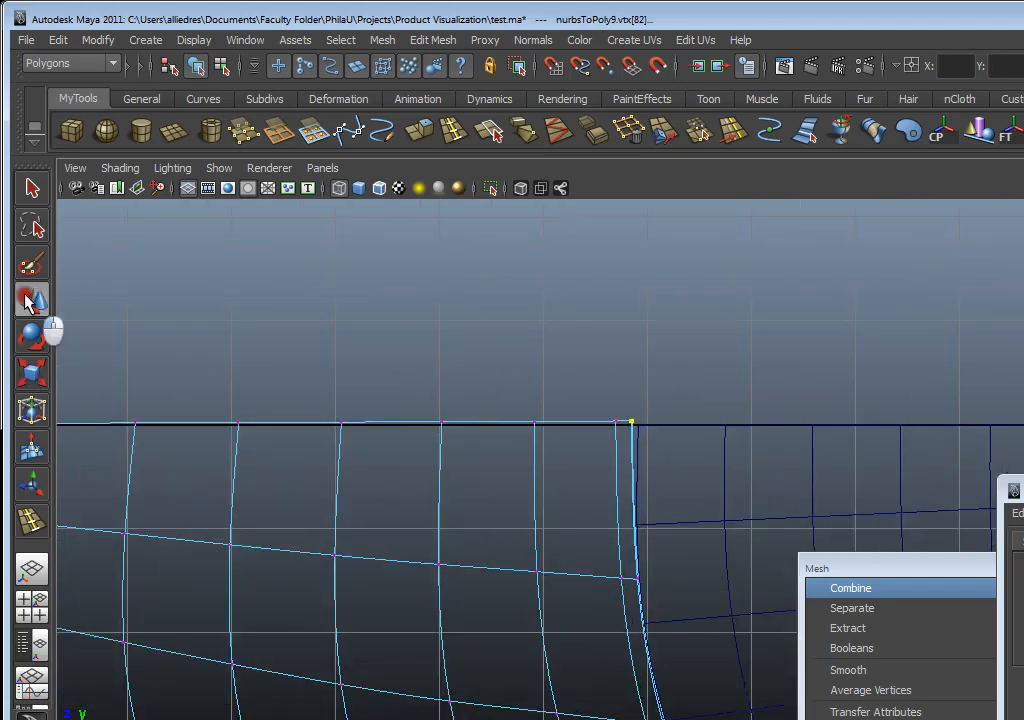
scroll(629, 492, up, 7)
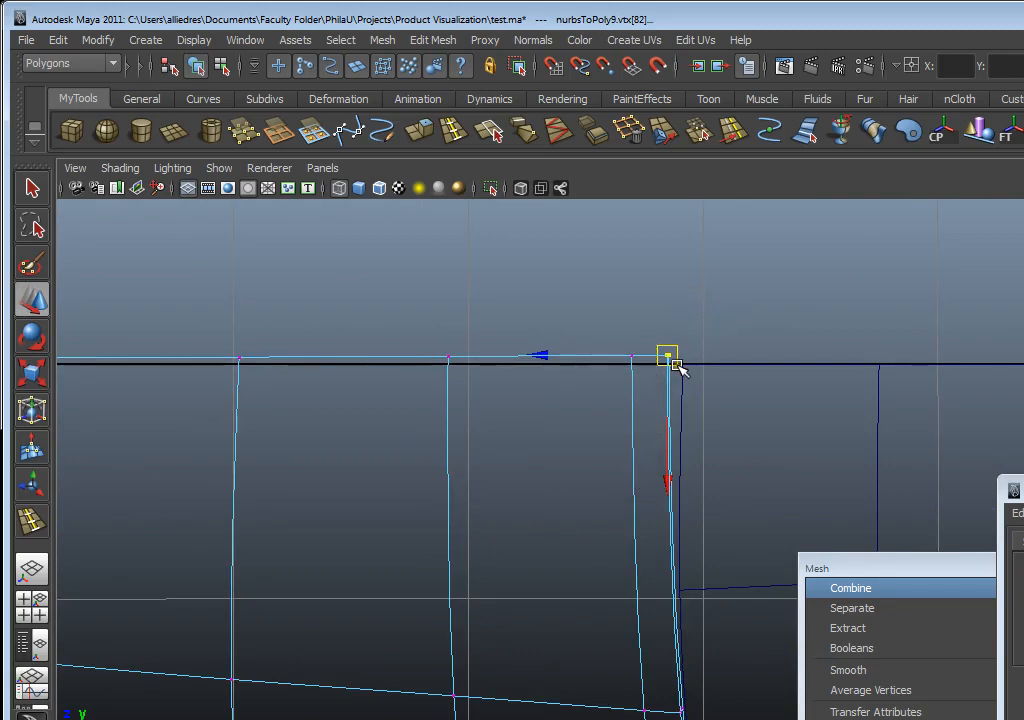
scroll(626, 219, down, 5)
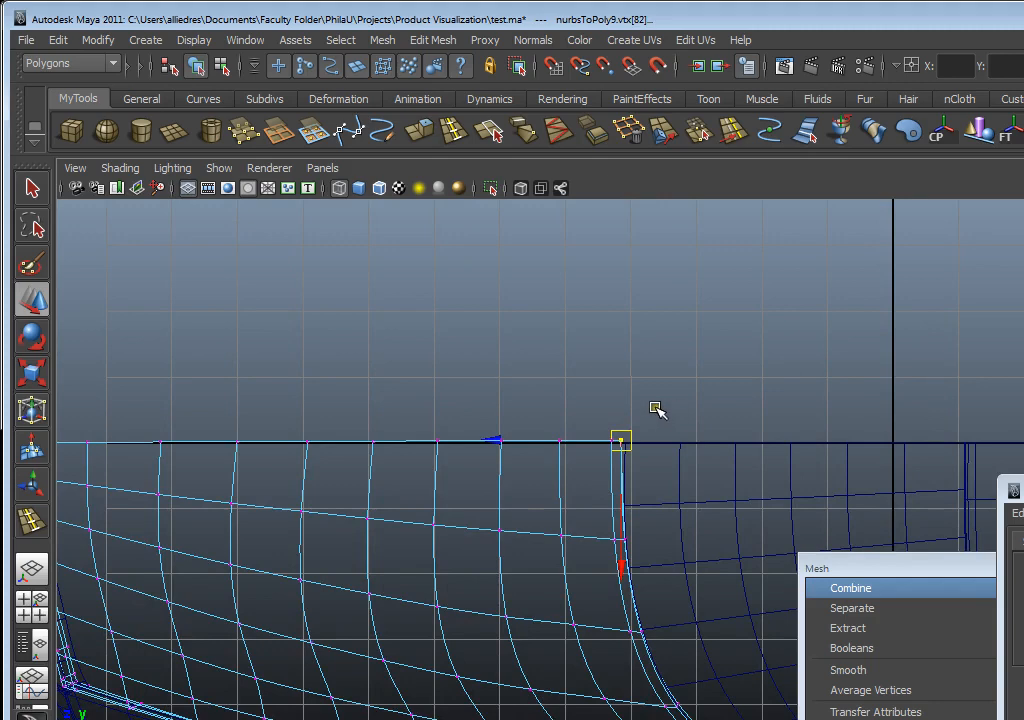
scroll(655, 408, up, 6)
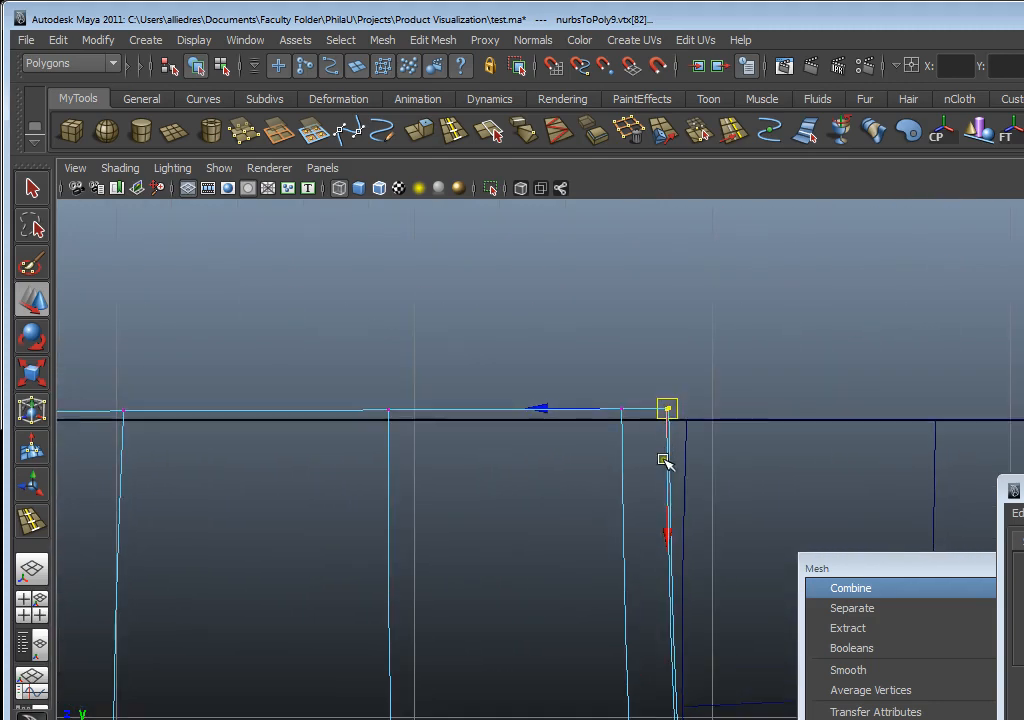
click(553, 66)
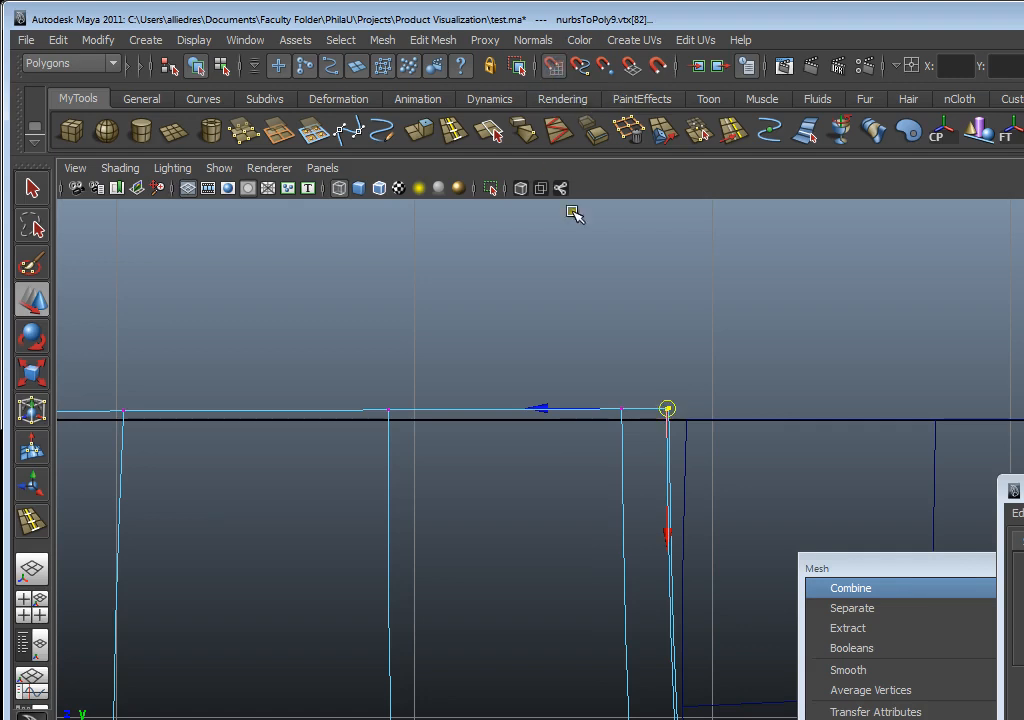
scroll(644, 379, up, 3)
alt+middle_drag(670, 381, 651, 439)
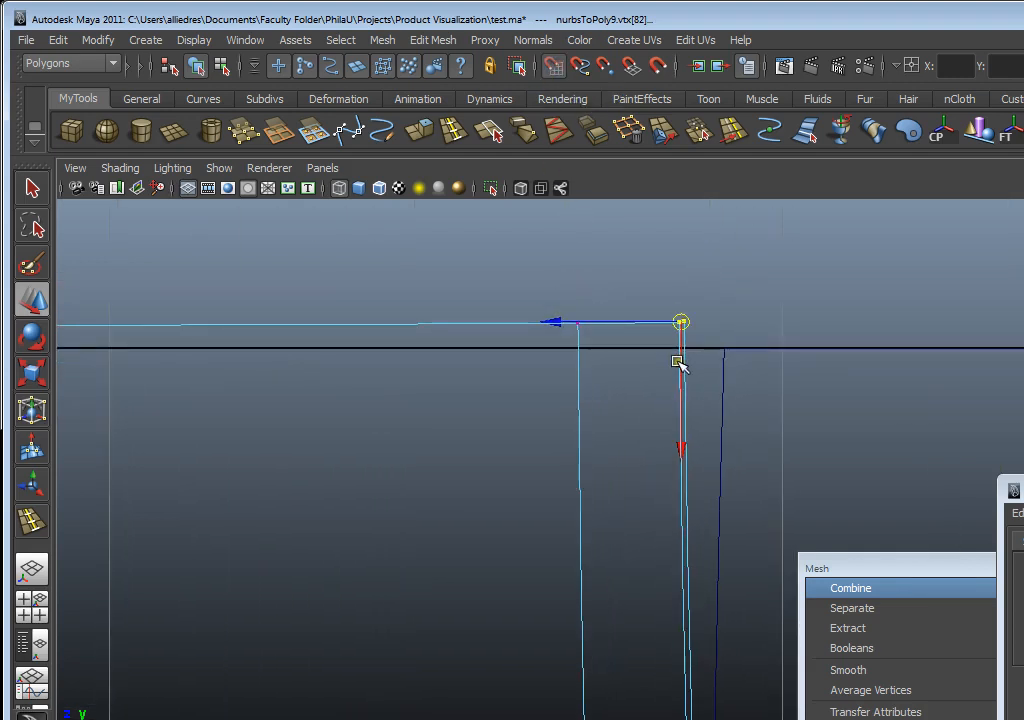
drag(678, 372, 686, 352)
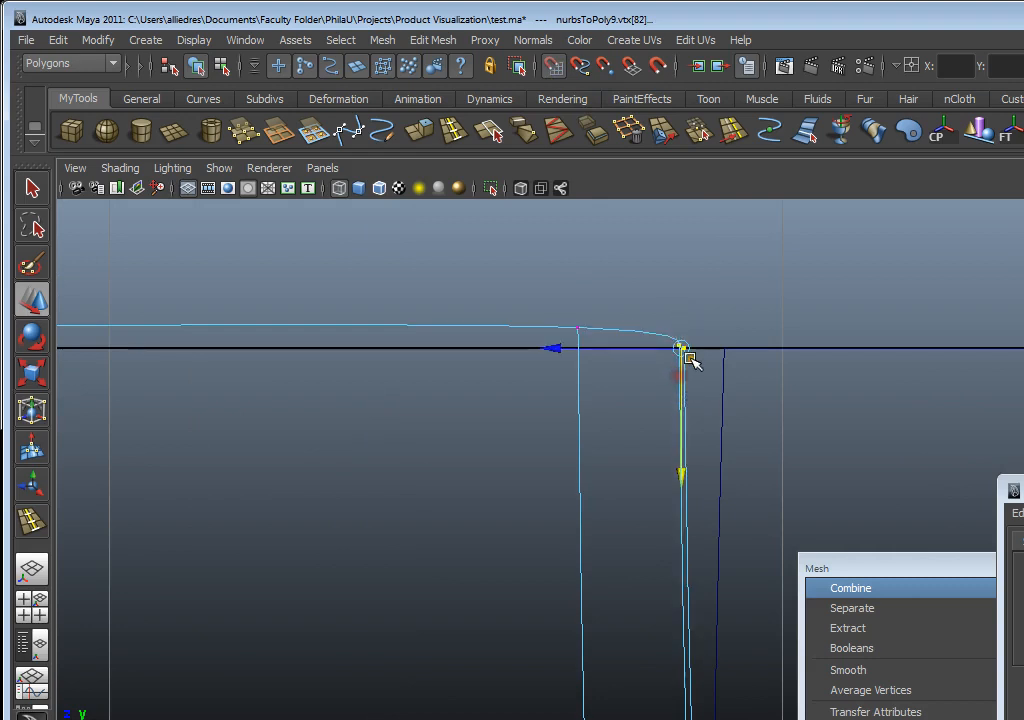
- Snap the inner-edge vertex just in front of the rear corner sideways onto the centerline
alt+middle_drag(597, 377, 677, 371)
drag(630, 302, 668, 366)
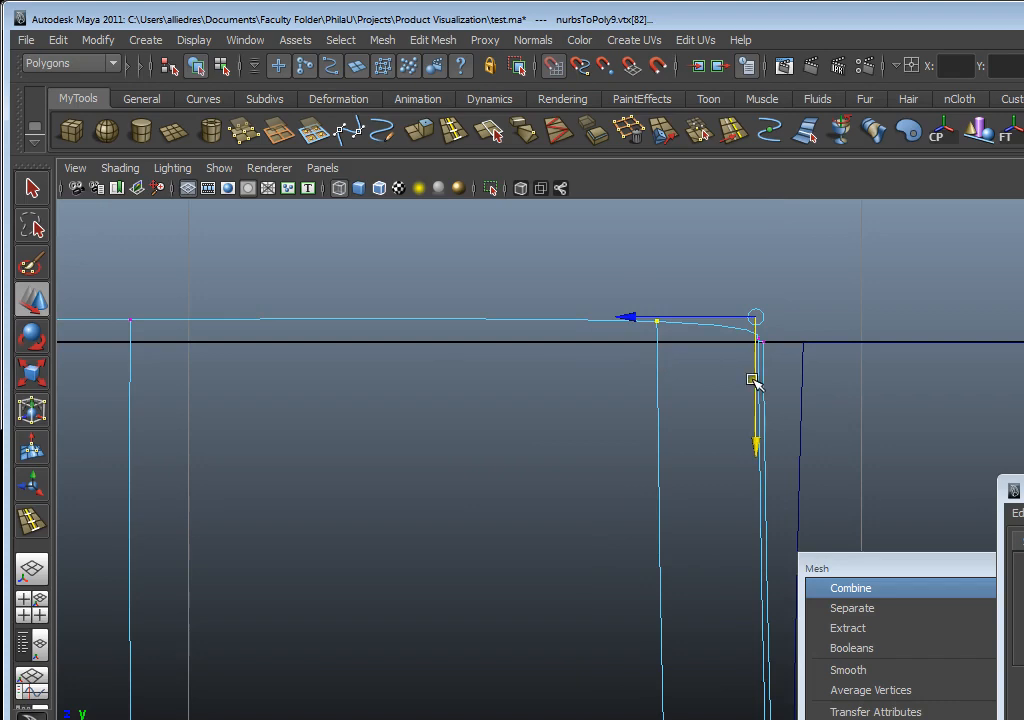
drag(752, 380, 752, 384)
scroll(738, 393, down, 10)
alt+middle_drag(588, 443, 669, 418)
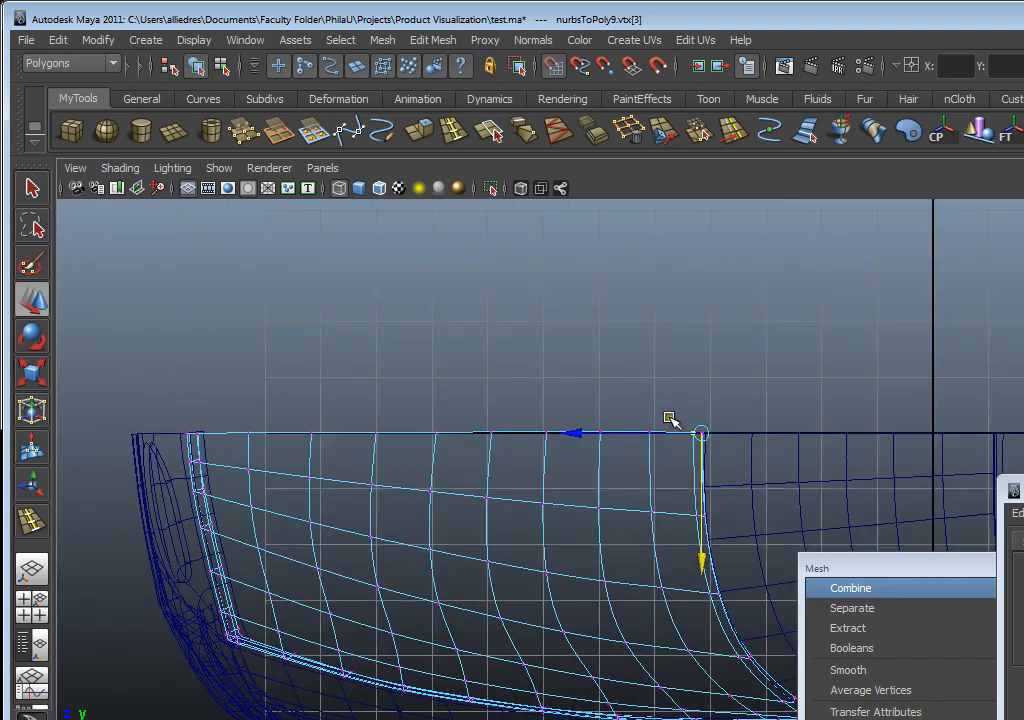
- Try to snap all the vertices along the half hood's inner edge onto the centerline in one move
drag(770, 418, 200, 452)
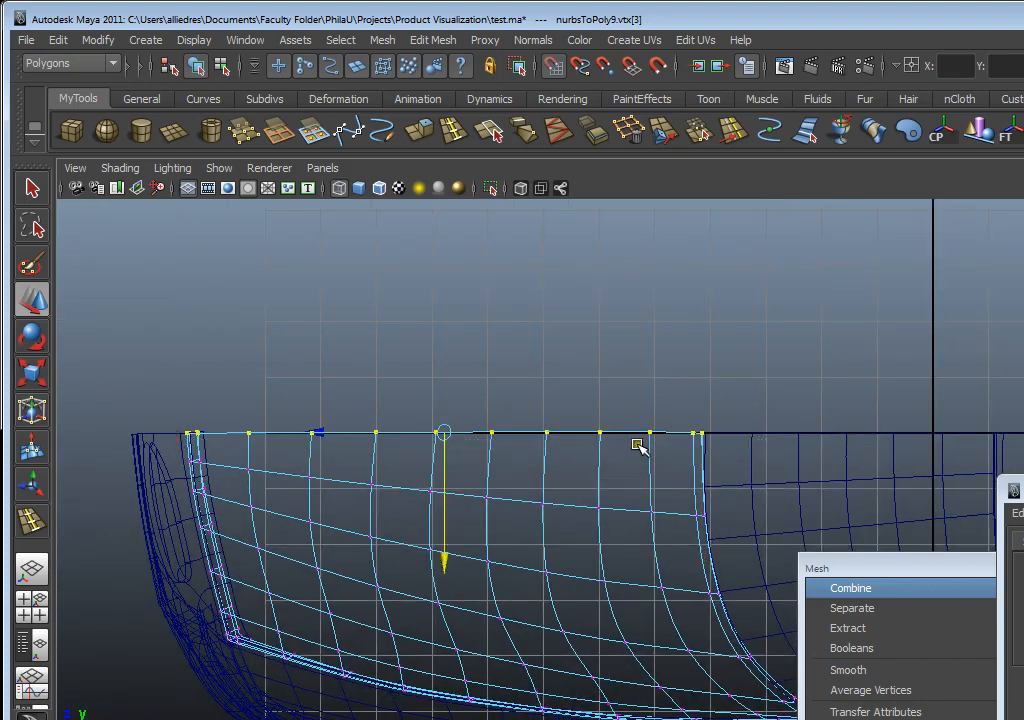
scroll(426, 472, up, 4)
drag(423, 421, 424, 426)
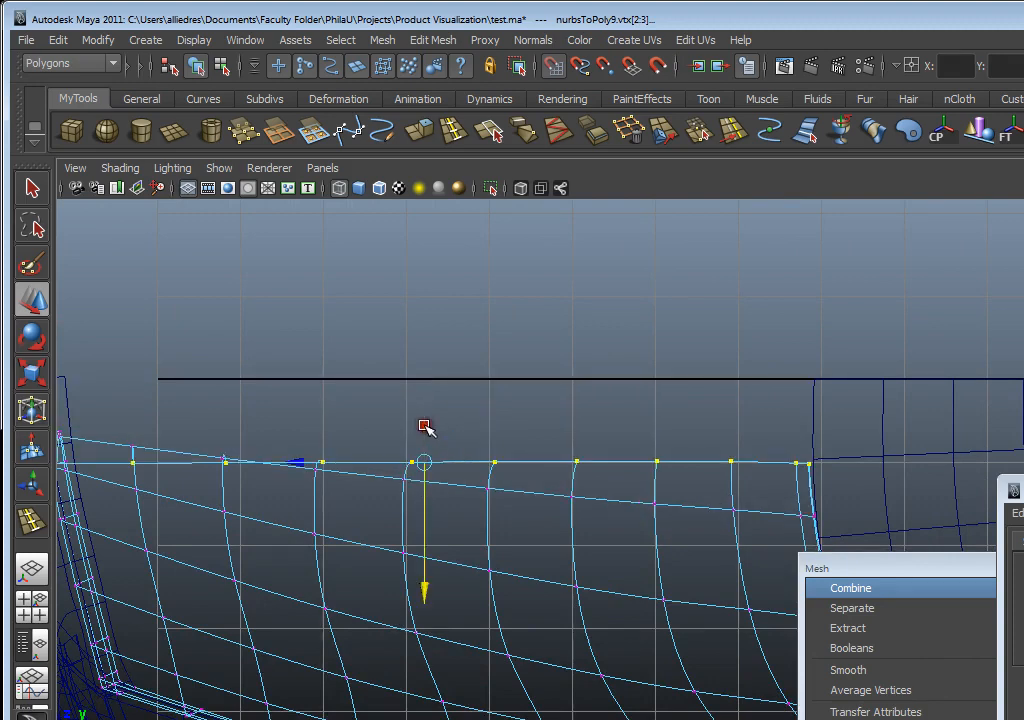
key(ctrl+z)
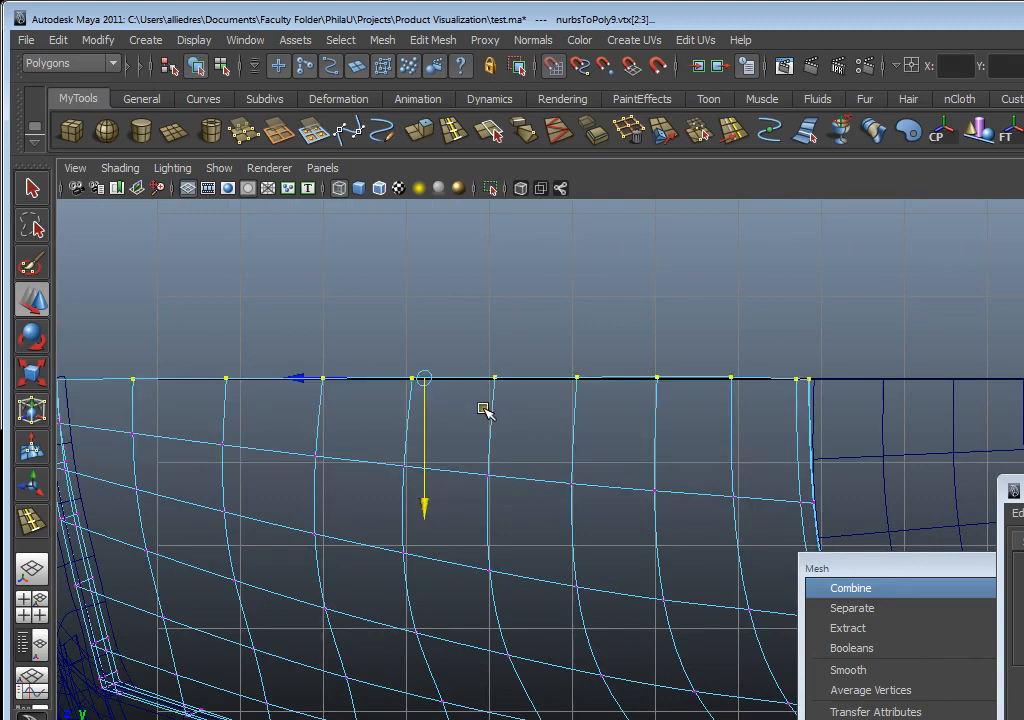
- Snap the following three inner-edge vertices toward the front one by one sideways onto the centerline
alt+middle_drag(870, 298, 725, 393)
scroll(752, 336, up, 5)
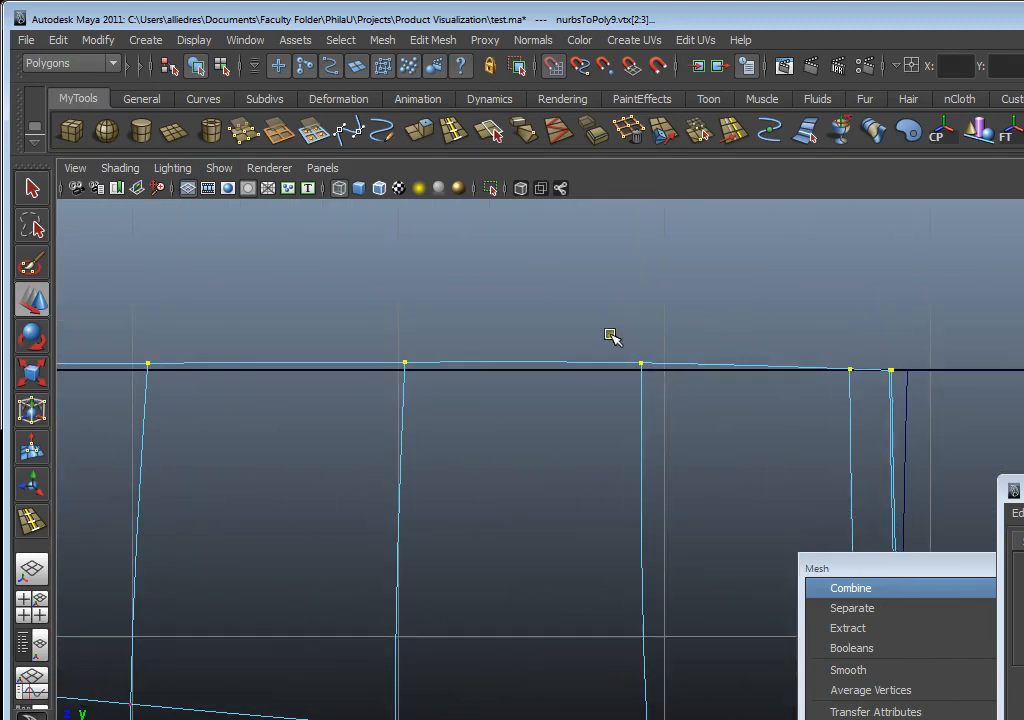
drag(611, 336, 666, 389)
drag(636, 427, 640, 436)
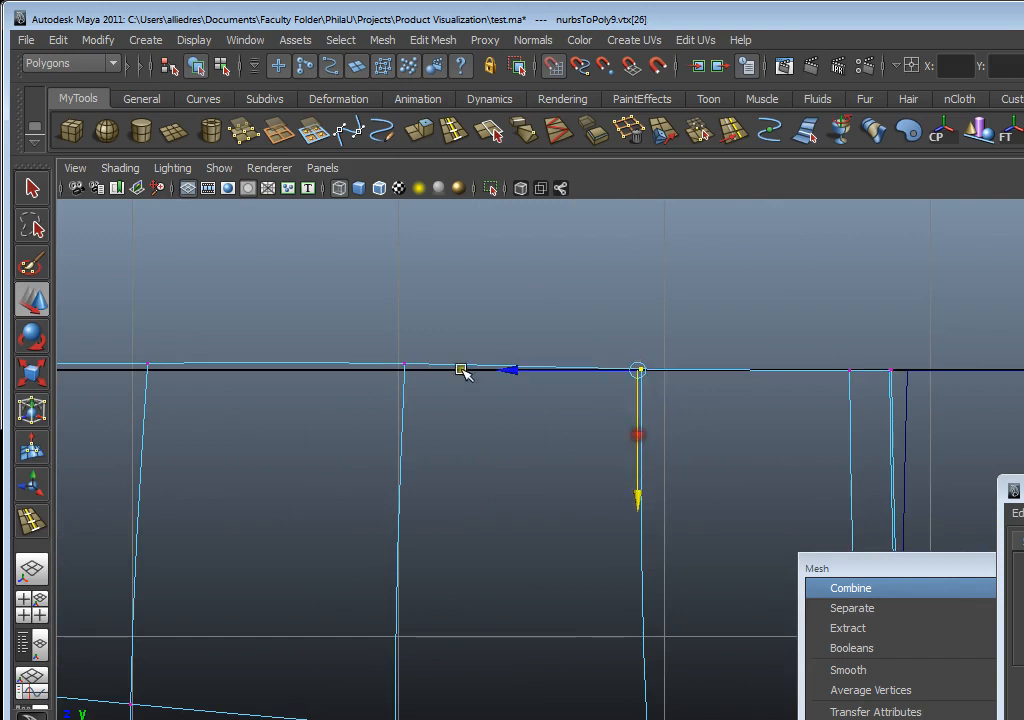
drag(357, 340, 410, 418)
alt+middle_drag(275, 424, 745, 457)
scroll(745, 457, down, 4)
scroll(582, 488, up, 3)
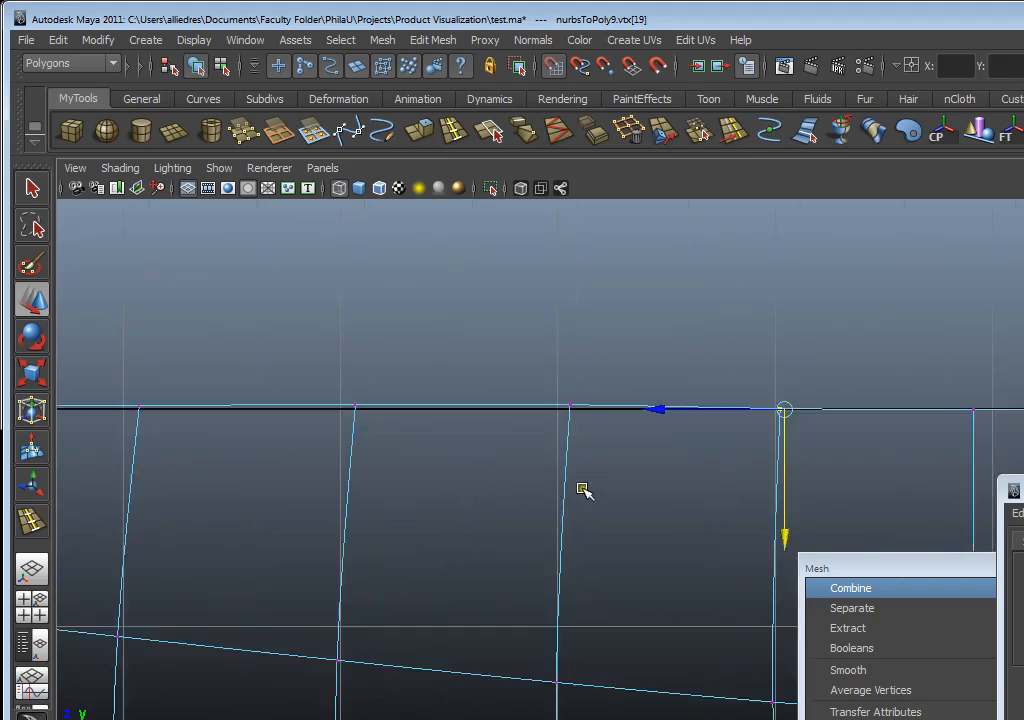
scroll(583, 486, up, 3)
drag(598, 342, 523, 384)
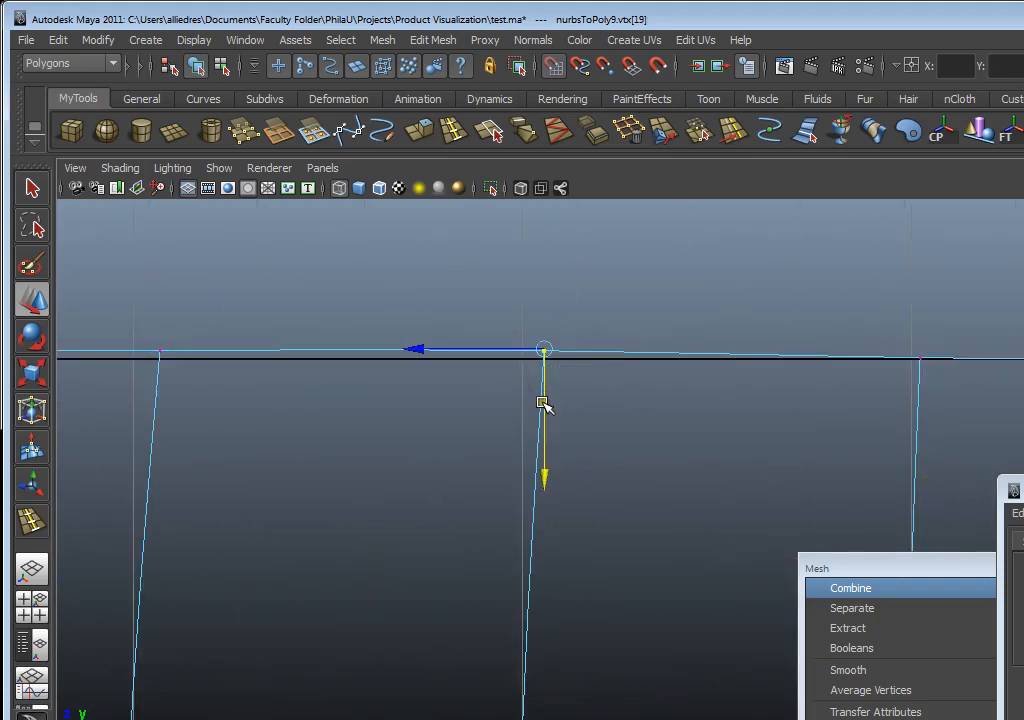
alt+middle_drag(544, 407, 718, 411)
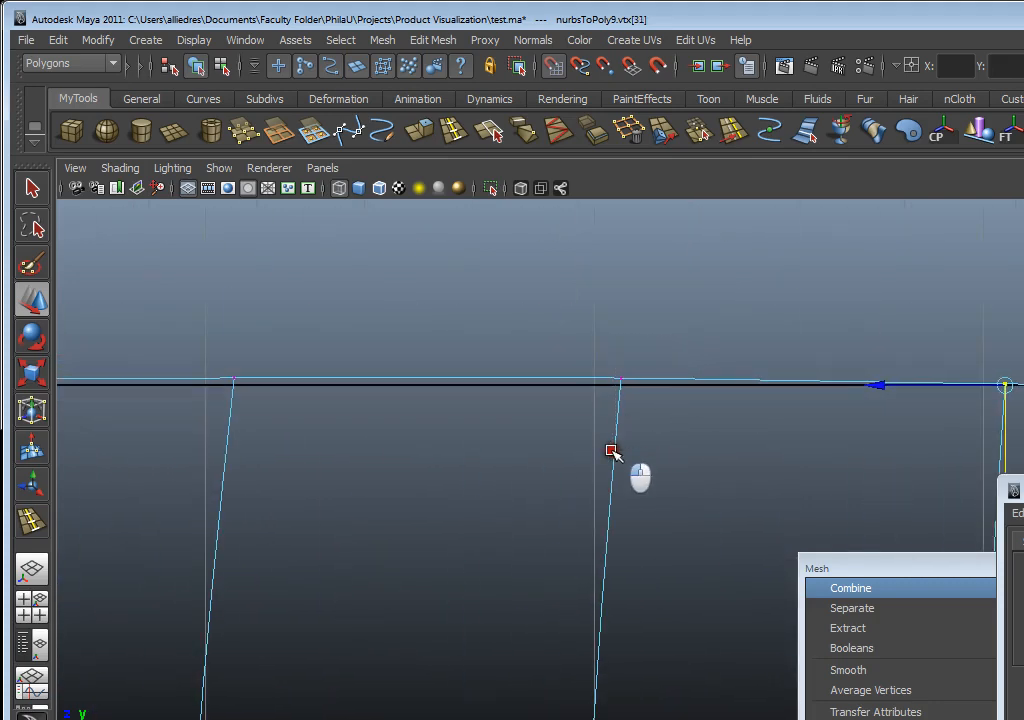
- Snap four more vertices in the front stretch of the half hood's inner edge one by one sideways onto the centerline
mouse_move(612, 451)
mouse_down()
mouse_move(616, 438)
mouse_move(621, 451)
mouse_up()
alt+middle_drag(359, 446, 784, 459)
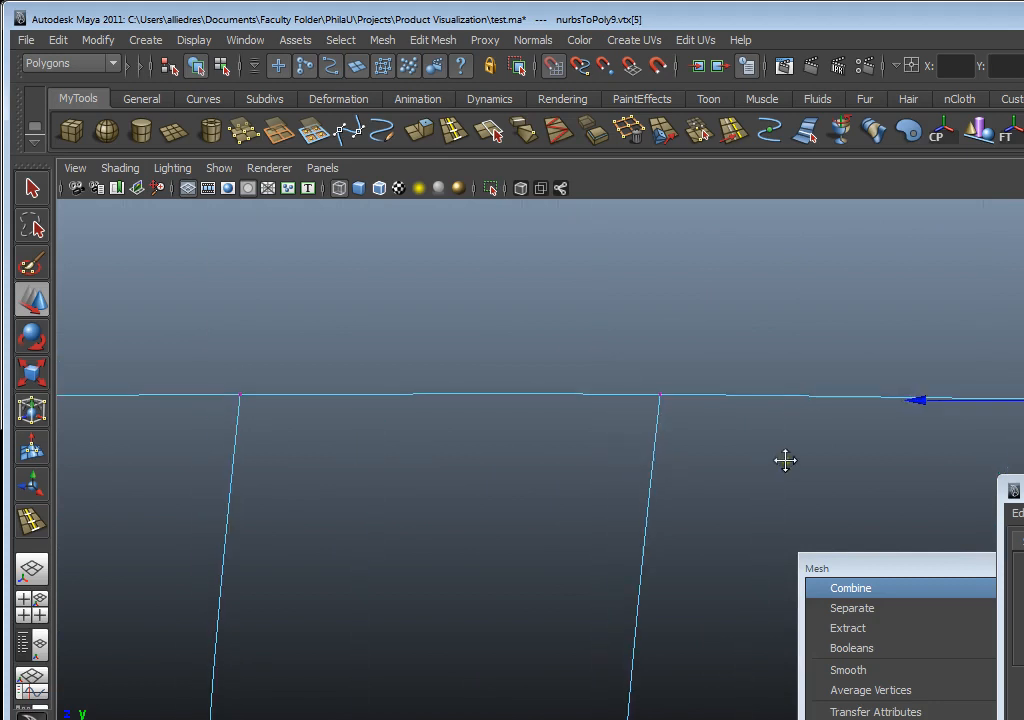
drag(723, 359, 670, 477)
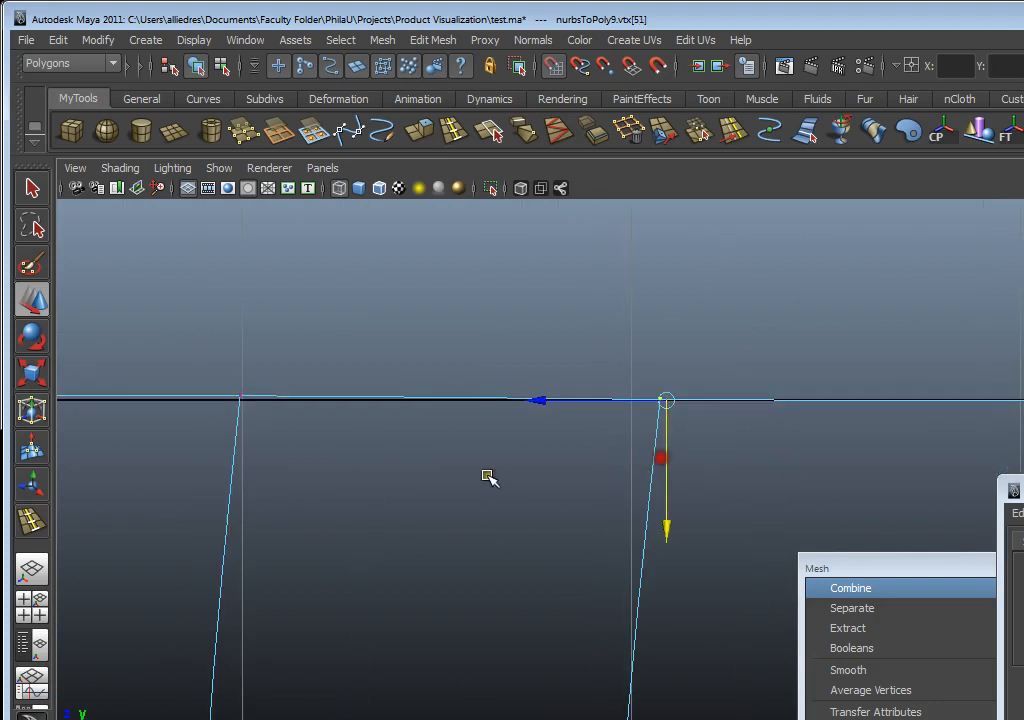
alt+middle_drag(142, 422, 448, 457)
drag(566, 383, 495, 497)
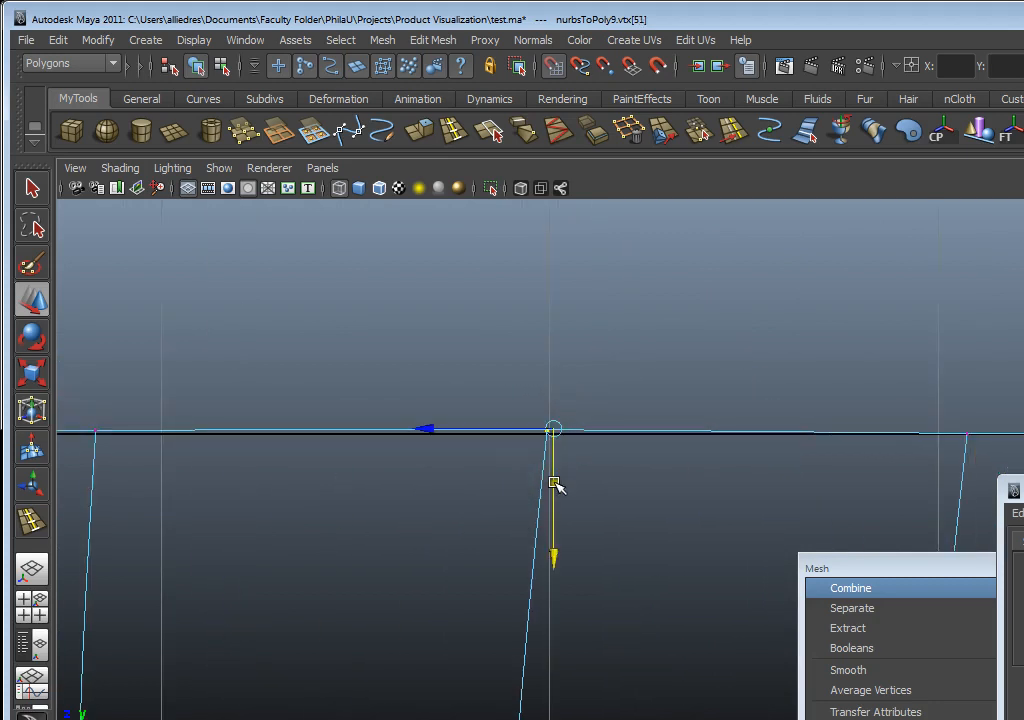
drag(556, 486, 555, 492)
alt+middle_drag(214, 505, 712, 489)
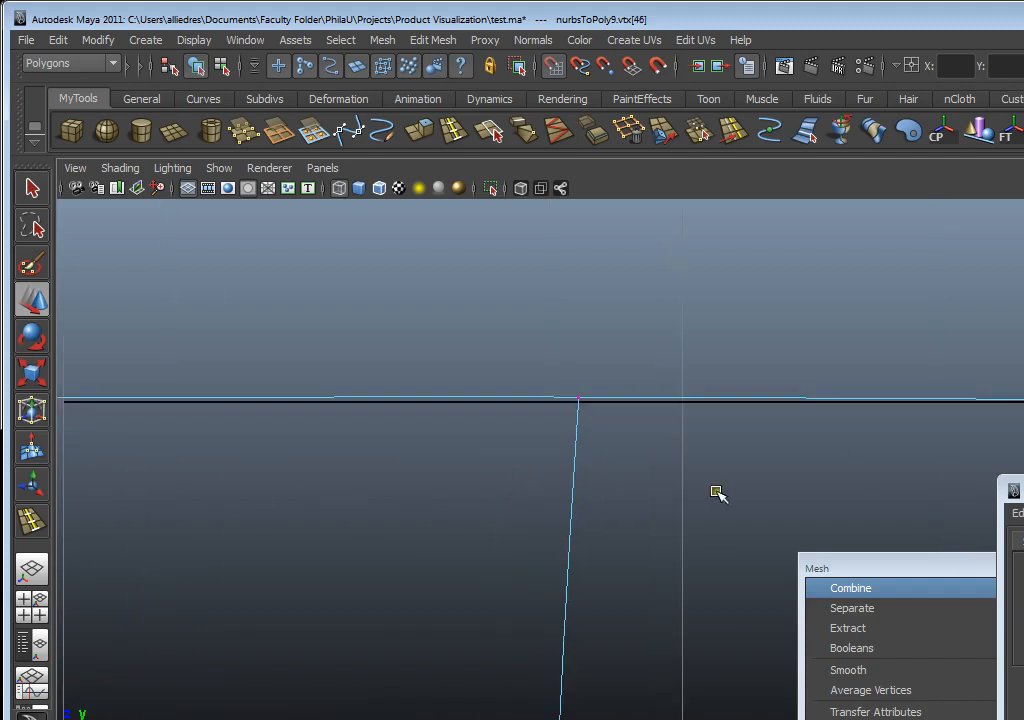
drag(660, 360, 520, 440)
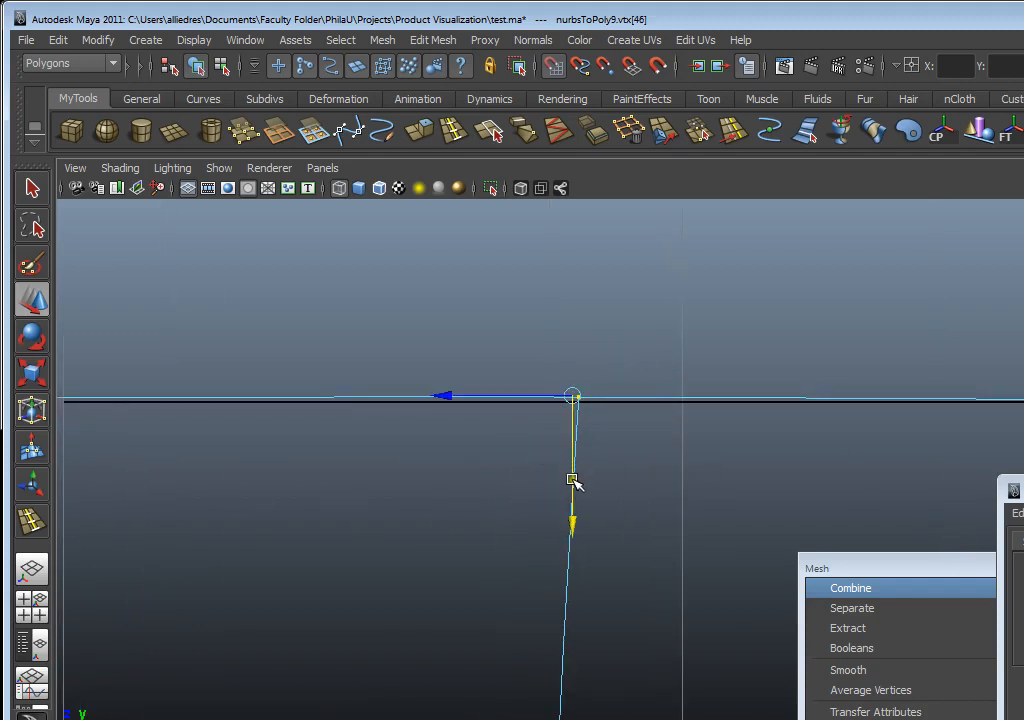
drag(572, 488, 572, 493)
- Snap the off-center vertices at the front corner of the half hood's inner edge sideways onto the centerline
alt+middle_drag(289, 482, 752, 507)
alt+middle_drag(187, 423, 553, 407)
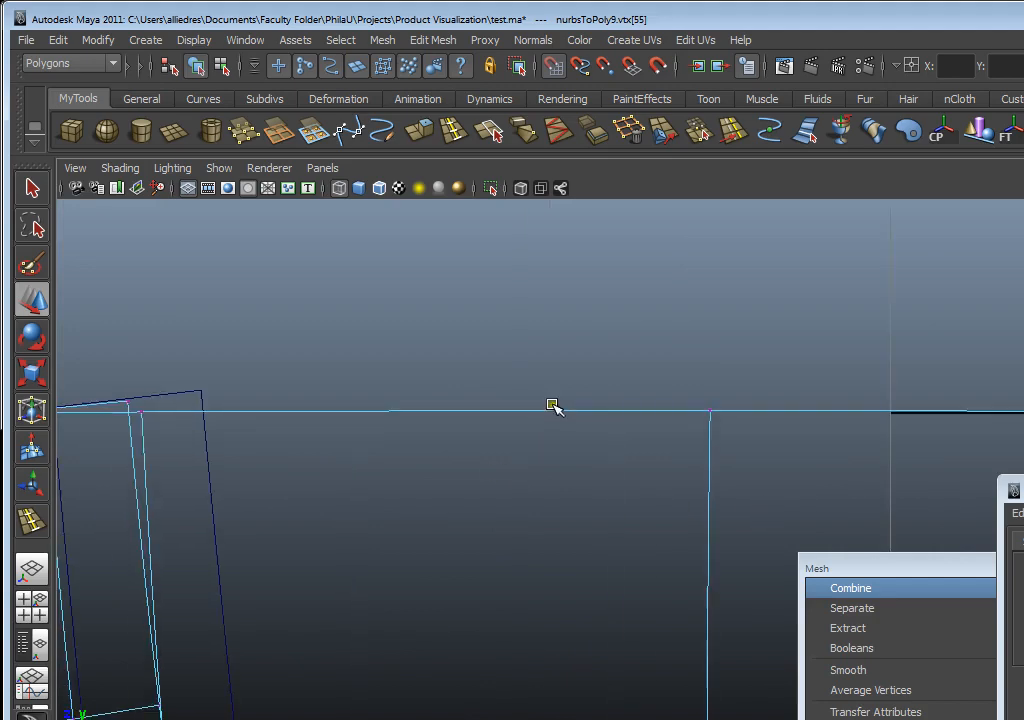
scroll(568, 453, up, 2)
scroll(568, 453, up, 1)
alt+middle_drag(714, 471, 352, 462)
alt+middle_drag(228, 444, 407, 442)
scroll(407, 442, down, 10)
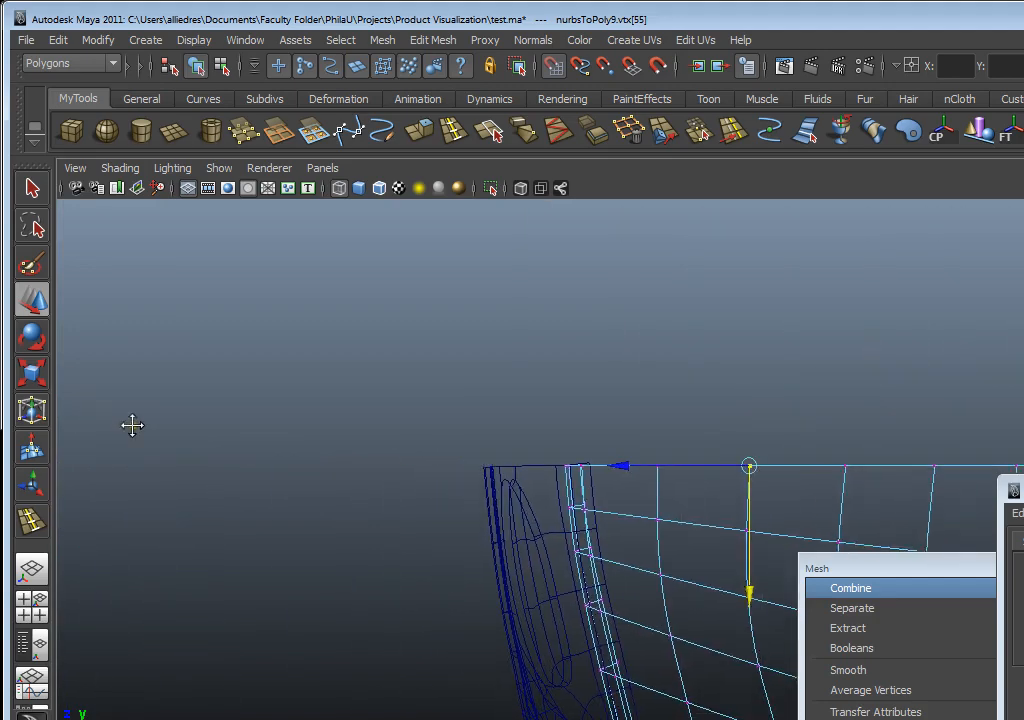
alt+middle_drag(132, 425, 160, 428)
scroll(377, 461, up, 5)
scroll(377, 461, up, 4)
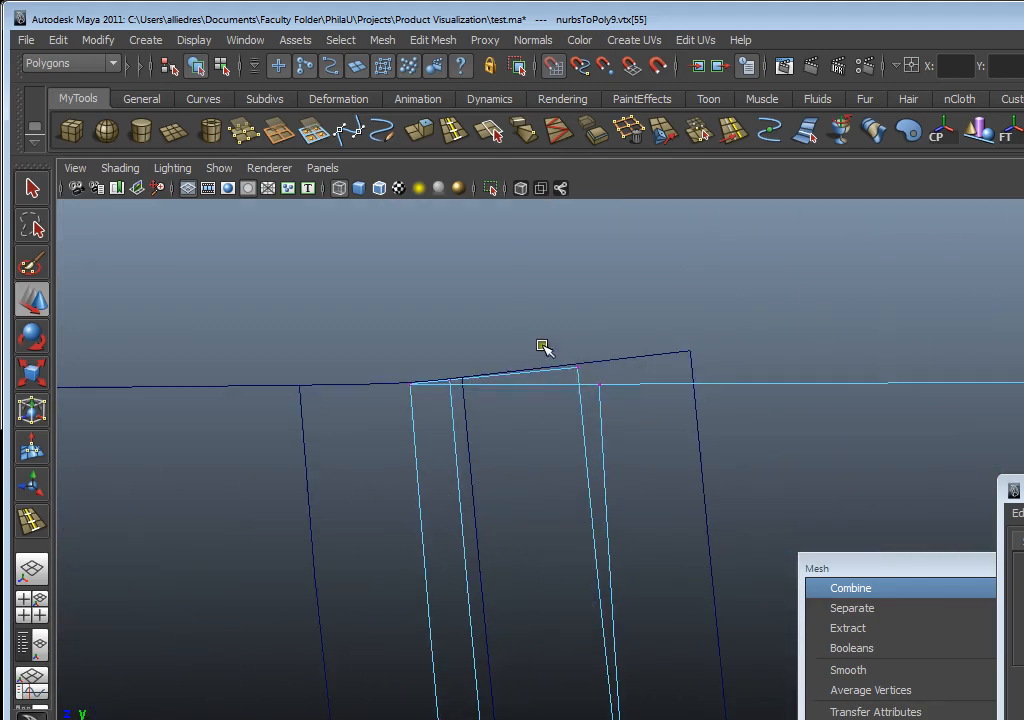
click(584, 370)
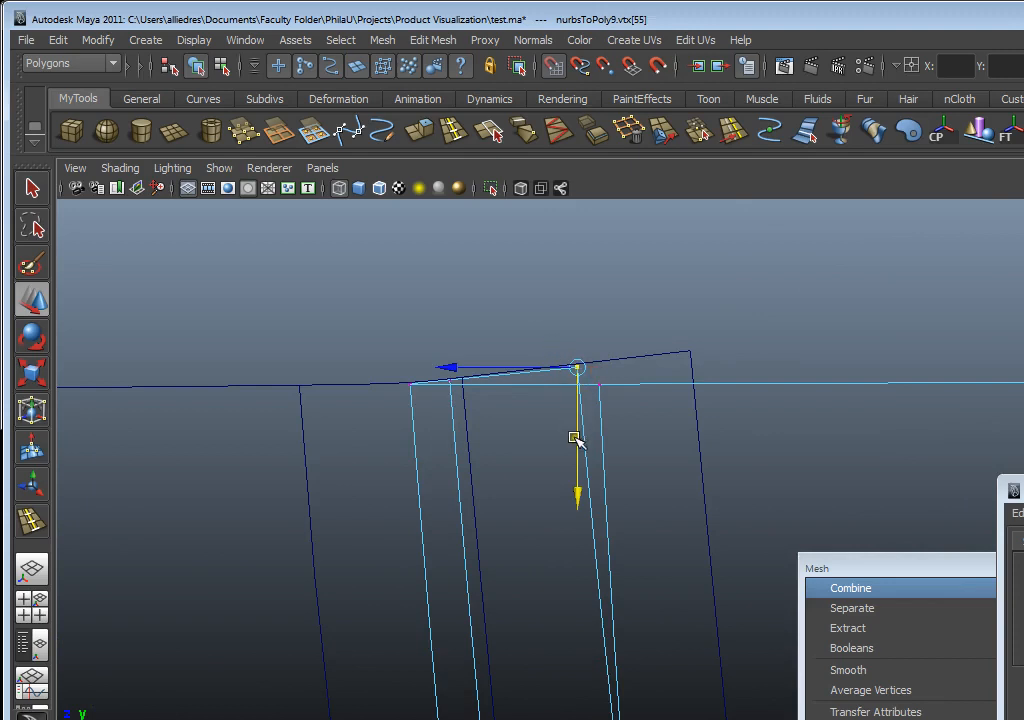
click(448, 388)
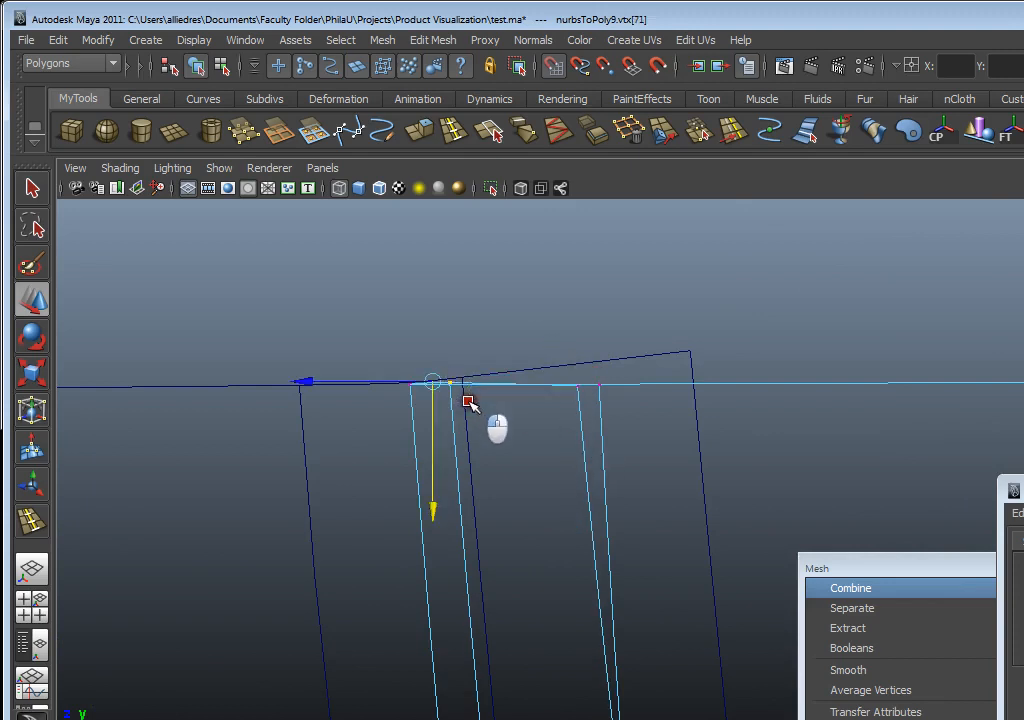
click(431, 435)
- Examine the whole inner edge of the half hood from front to rear for vertices lying off the centerline
scroll(606, 434, down, 5)
alt+middle_drag(879, 463, 351, 393)
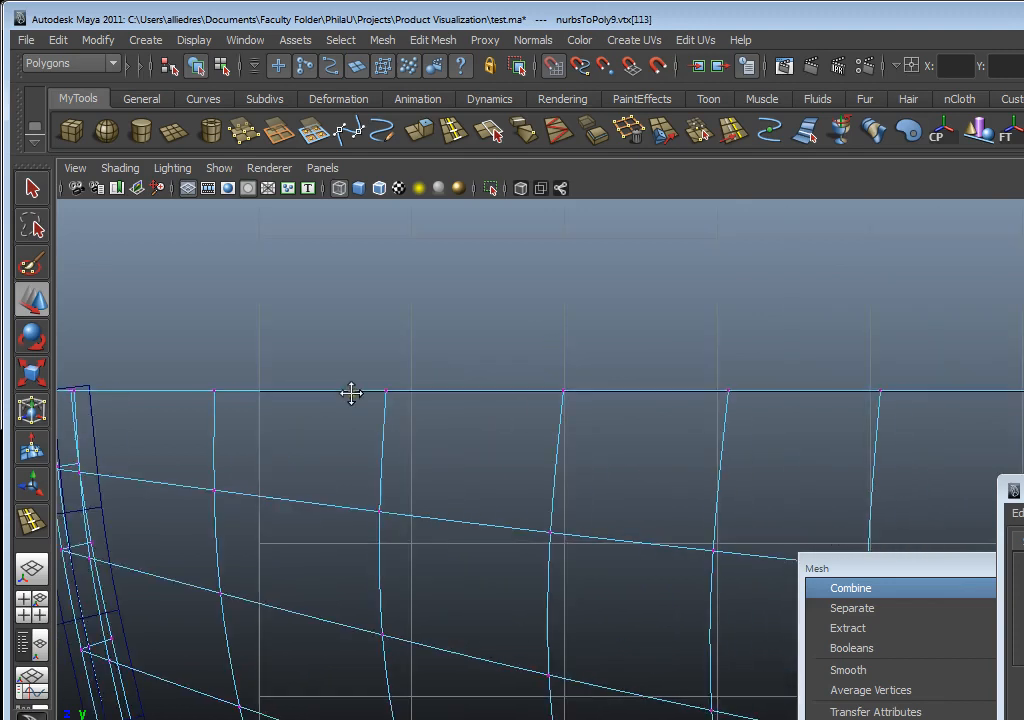
alt+middle_drag(590, 406, 338, 393)
alt+middle_drag(766, 380, 212, 366)
scroll(567, 395, up, 1)
scroll(540, 540, down, 2)
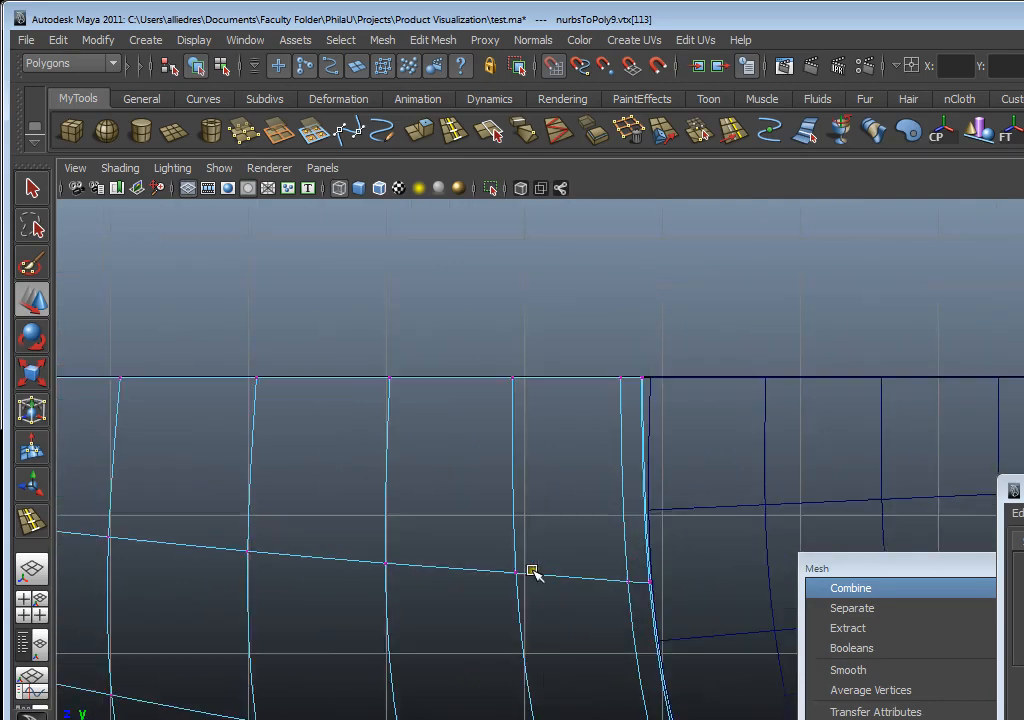
scroll(540, 555, up, 8)
alt+middle_drag(559, 521, 505, 679)
scroll(505, 679, up, 6)
alt+middle_drag(246, 436, 582, 481)
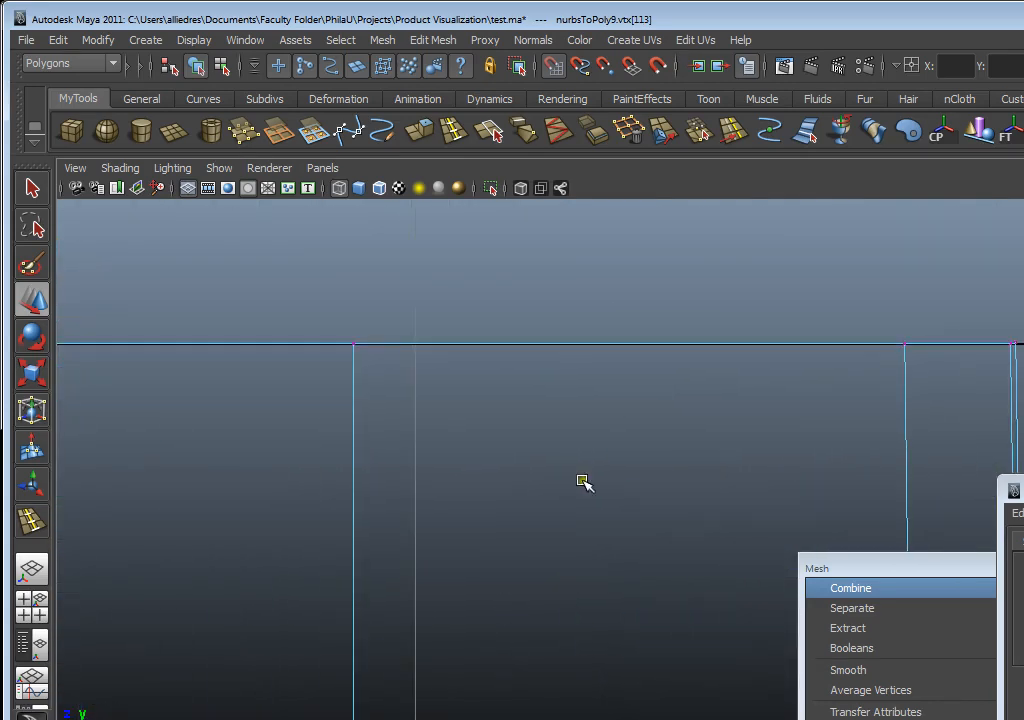
alt+middle_drag(378, 469, 638, 467)
alt+middle_drag(310, 478, 694, 463)
mouse_move(345, 516)
alt+middle_down()
mouse_move(693, 525)
mouse_move(728, 507)
alt+middle_up()
mouse_move(455, 489)
alt+middle_down()
mouse_move(742, 545)
mouse_move(780, 538)
alt+middle_up()
alt+middle_drag(363, 514, 775, 464)
alt+middle_drag(270, 490, 734, 502)
alt+middle_drag(330, 470, 727, 472)
alt+middle_drag(247, 407, 760, 447)
alt+middle_drag(431, 500, 699, 460)
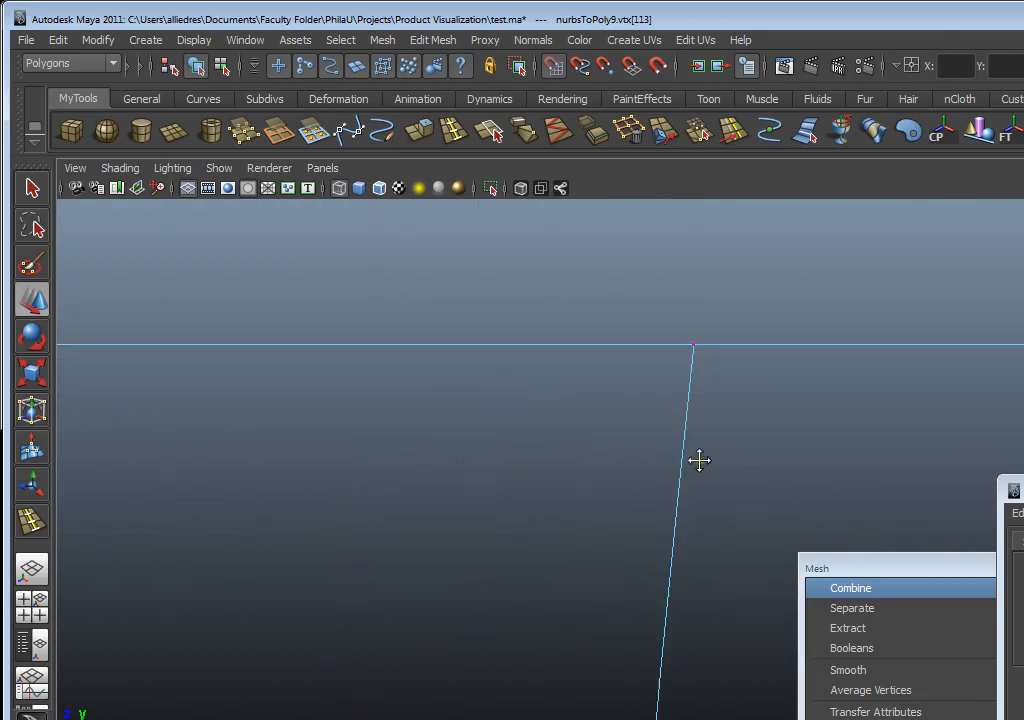
alt+middle_drag(235, 423, 592, 393)
alt+middle_drag(230, 383, 605, 376)
alt+middle_drag(330, 379, 612, 378)
alt+middle_drag(272, 380, 608, 370)
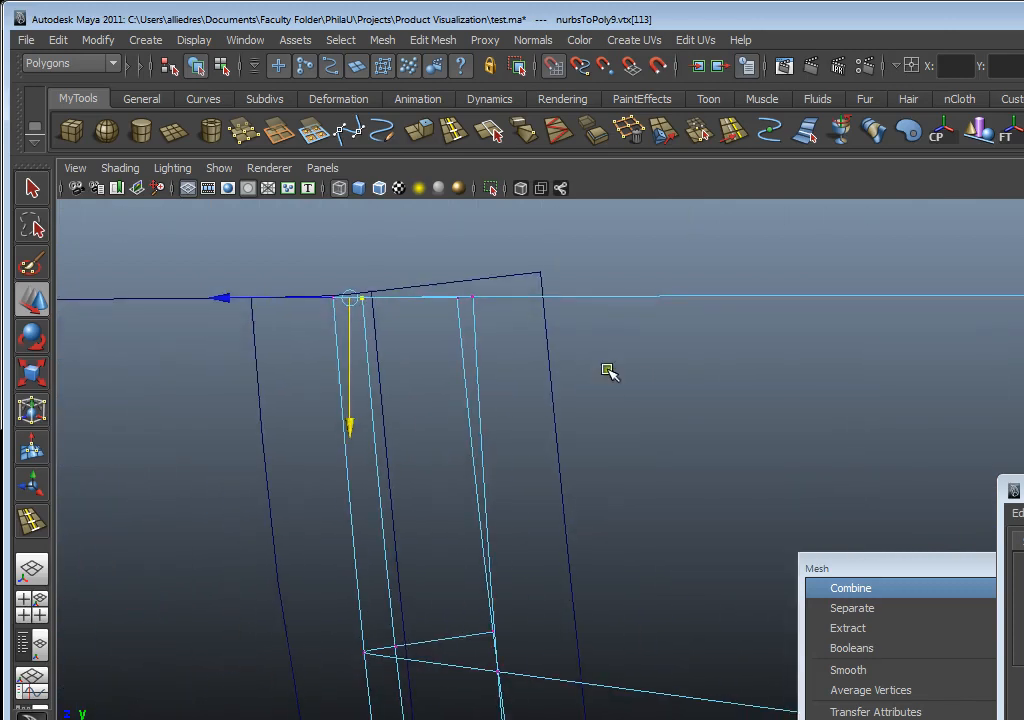
alt+middle_drag(364, 418, 466, 423)
- Return to object mode in a perspective view and select the whole half hood
scroll(528, 424, down, 12)
drag(694, 518, 704, 473)
alt+drag(635, 514, 645, 475)
scroll(645, 475, up, 4)
alt+drag(560, 500, 457, 560)
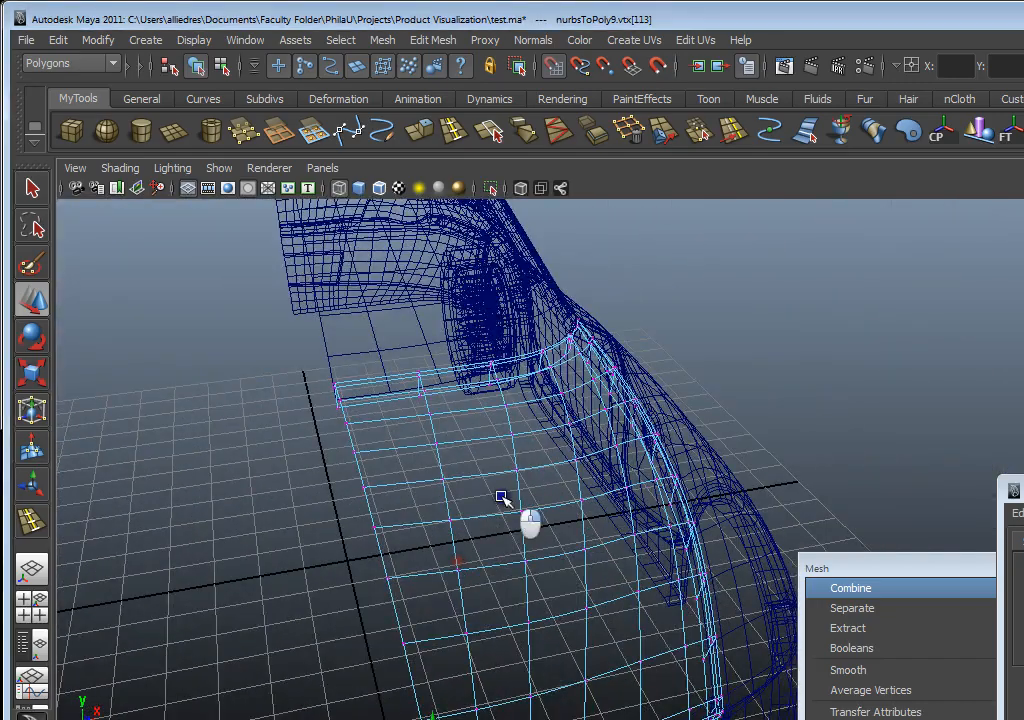
right_drag(502, 497, 565, 463)
click(581, 485)
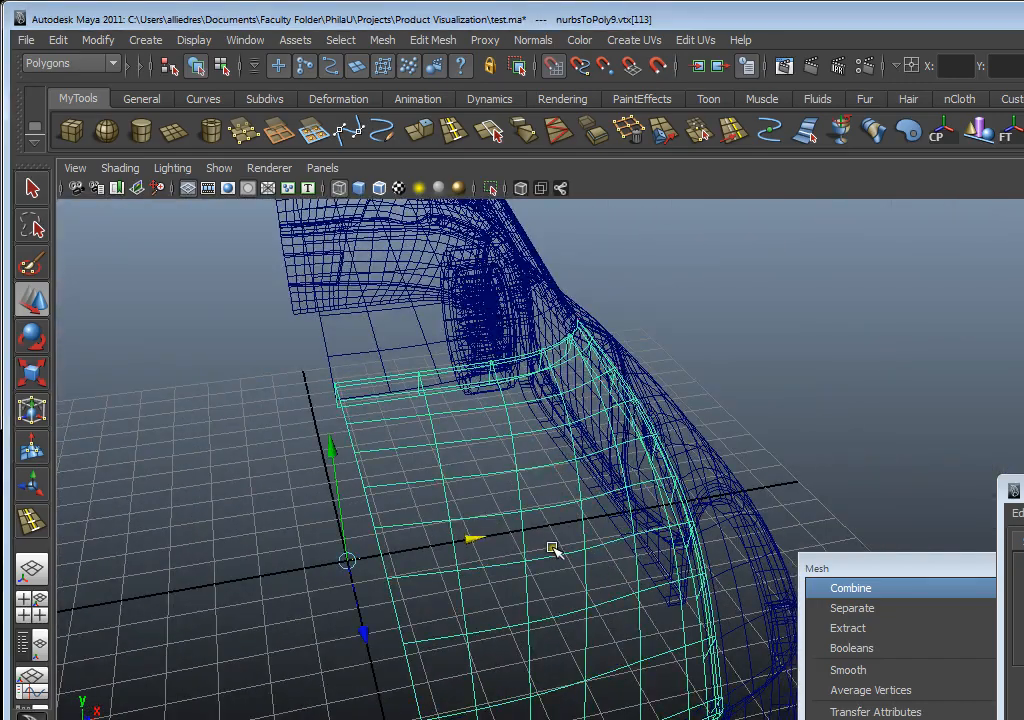
- Turn off grid snapping and switch the viewport to shaded display
alt+drag(553, 549, 562, 556)
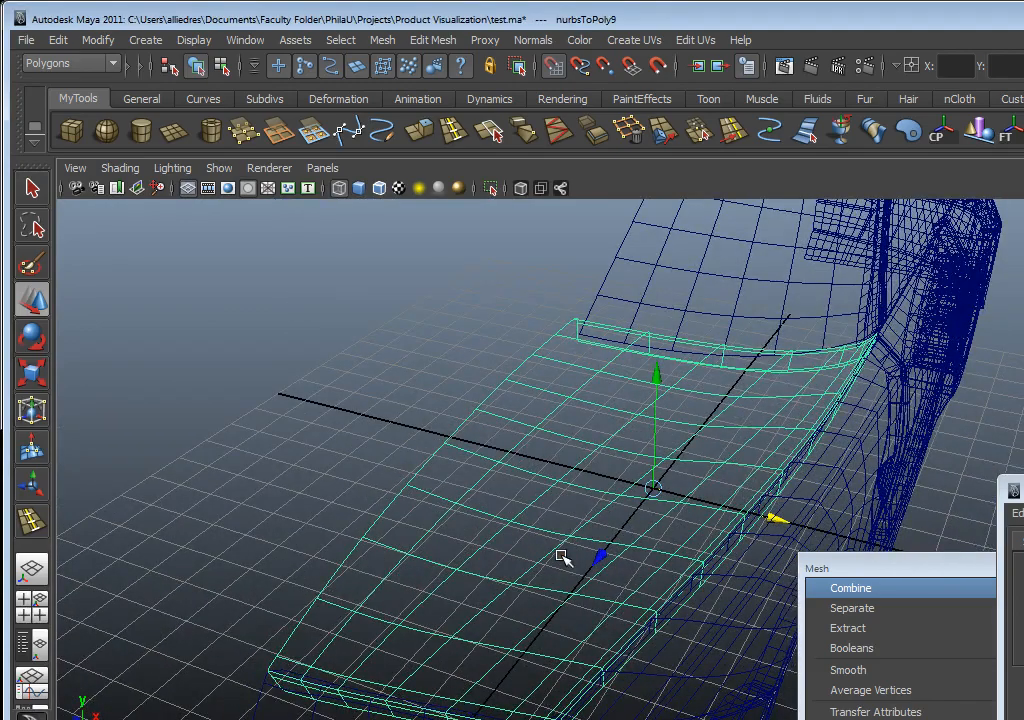
click(553, 68)
key(5)
mouse_move(590, 500)
alt+mouse_down()
mouse_move(705, 545)
mouse_move(405, 469)
alt+mouse_up()
alt+drag(373, 414, 401, 481)
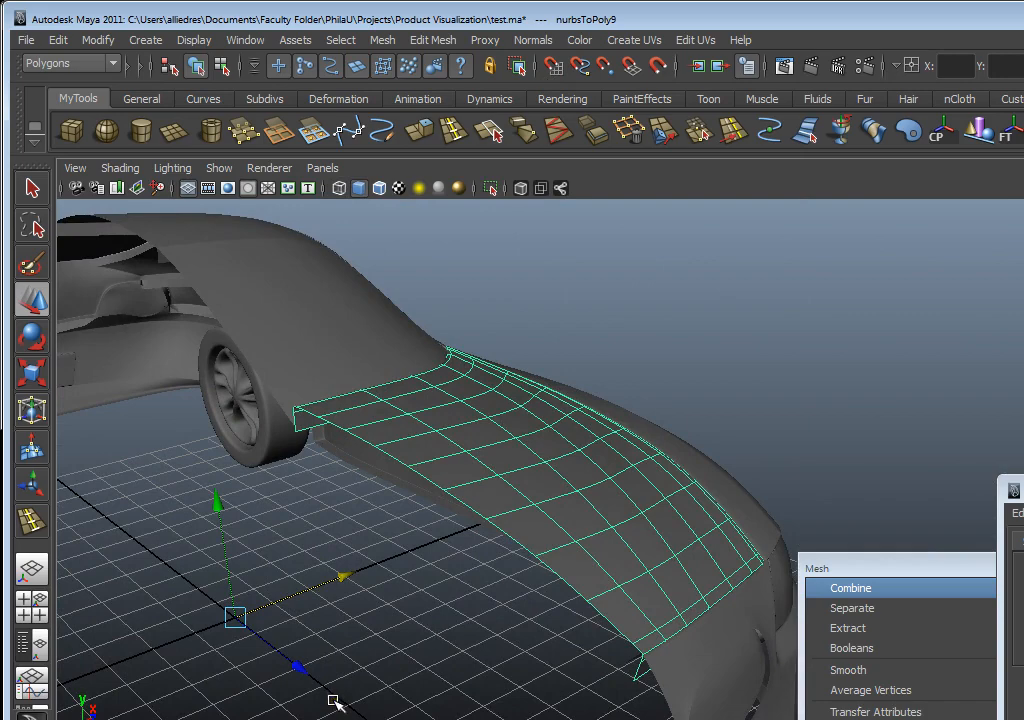
- Try to mirror the half hood across the centerline into a complete hood
alt+drag(333, 703, 491, 361)
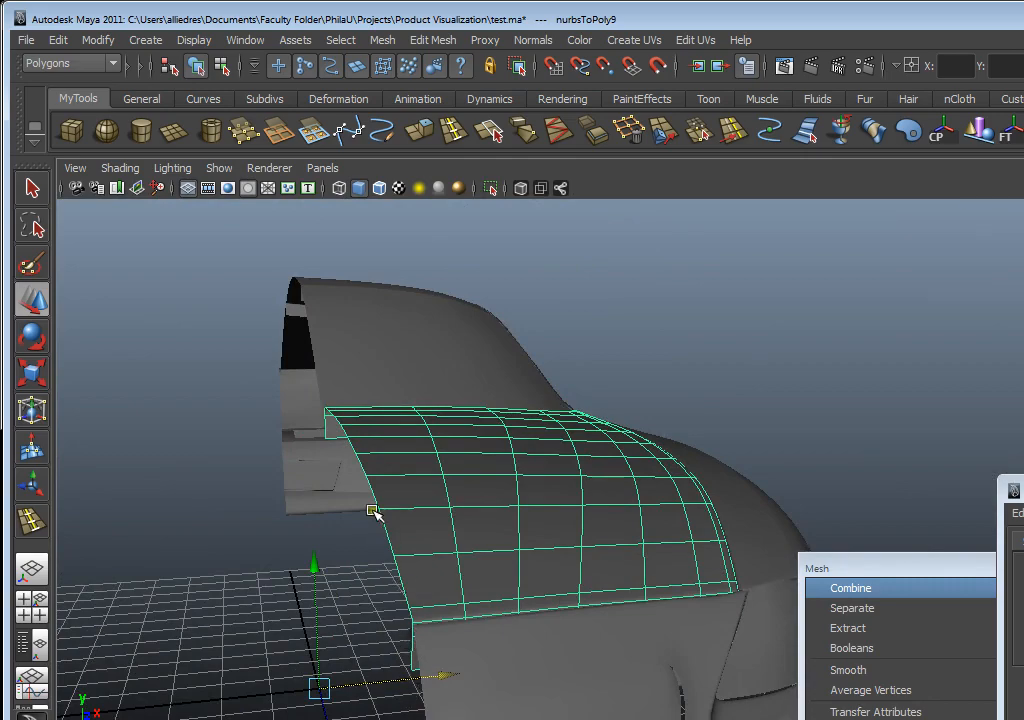
alt+drag(341, 441, 396, 606)
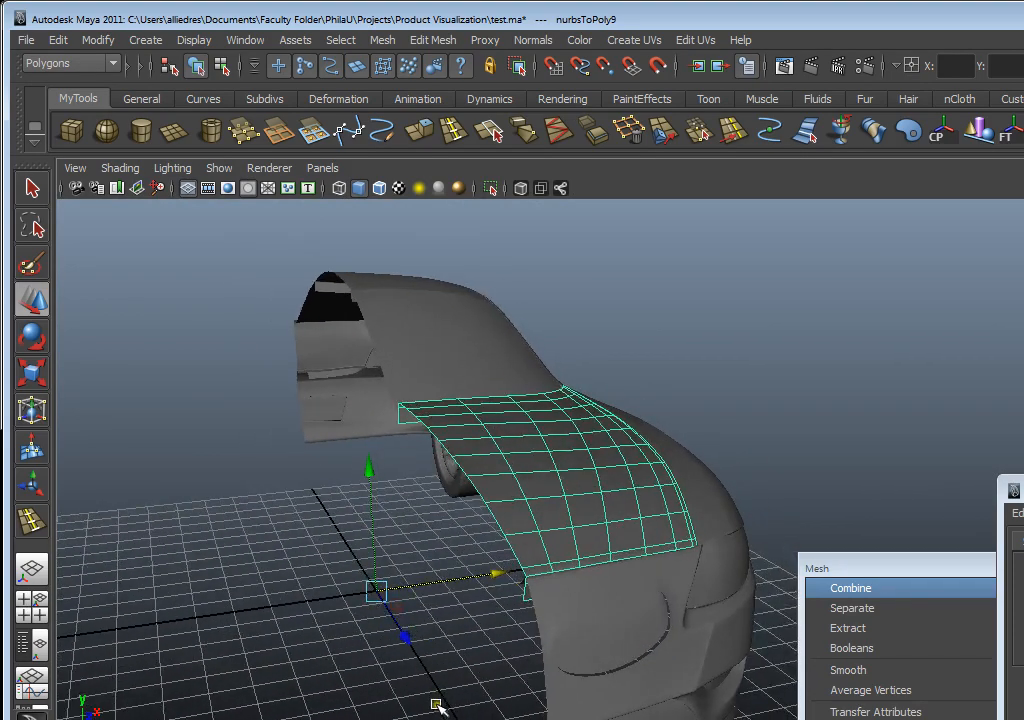
alt+drag(483, 426, 484, 462)
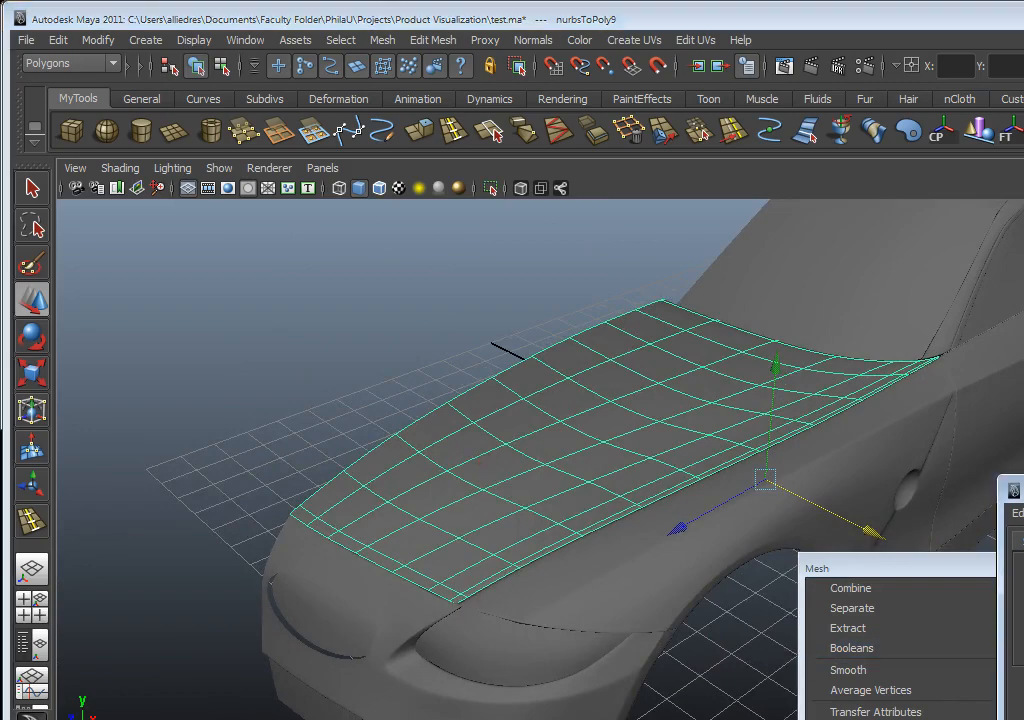
drag(1015, 490, 970, 282)
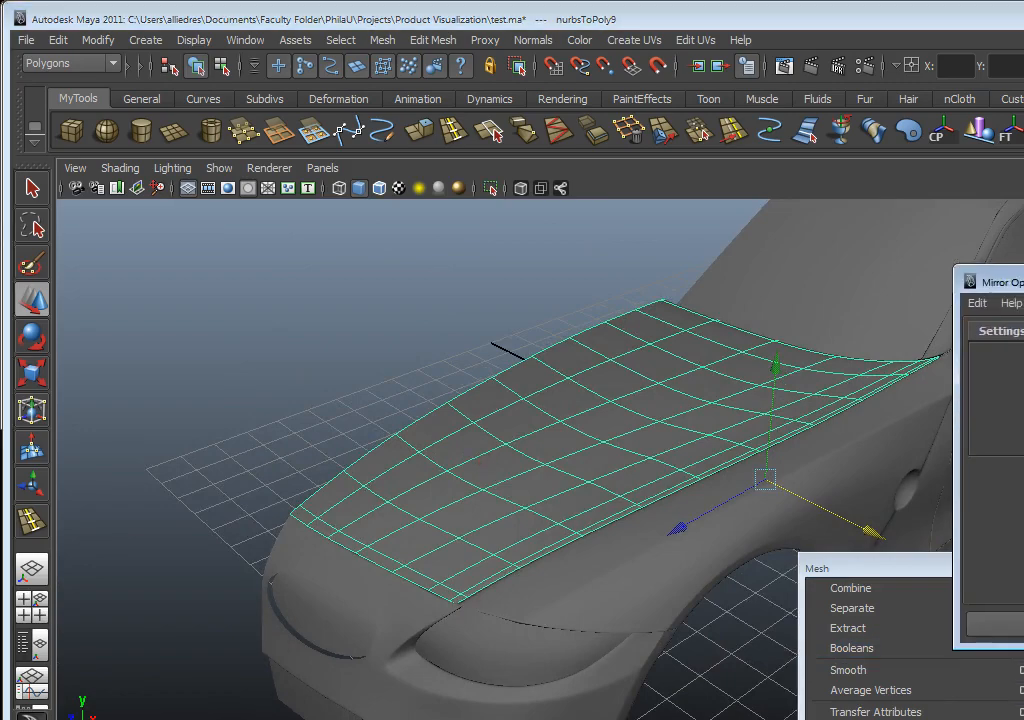
alt+drag(410, 607, 528, 456)
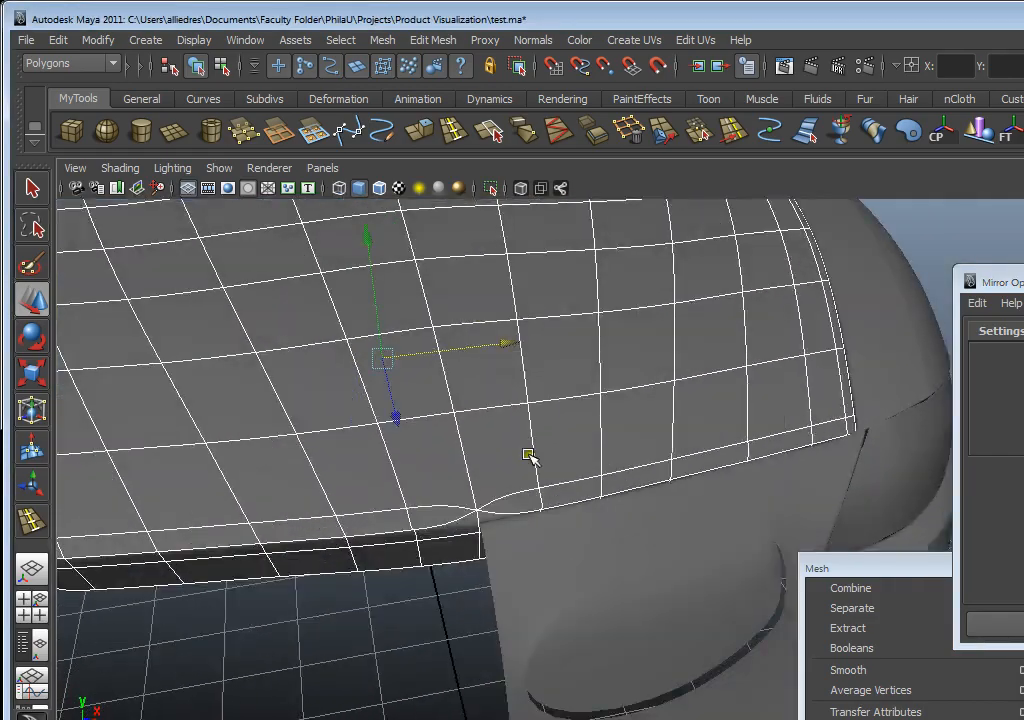
- Deselect the mirrored hood to check its front seam, and undo the mirror operation
drag(1015, 281, 804, 670)
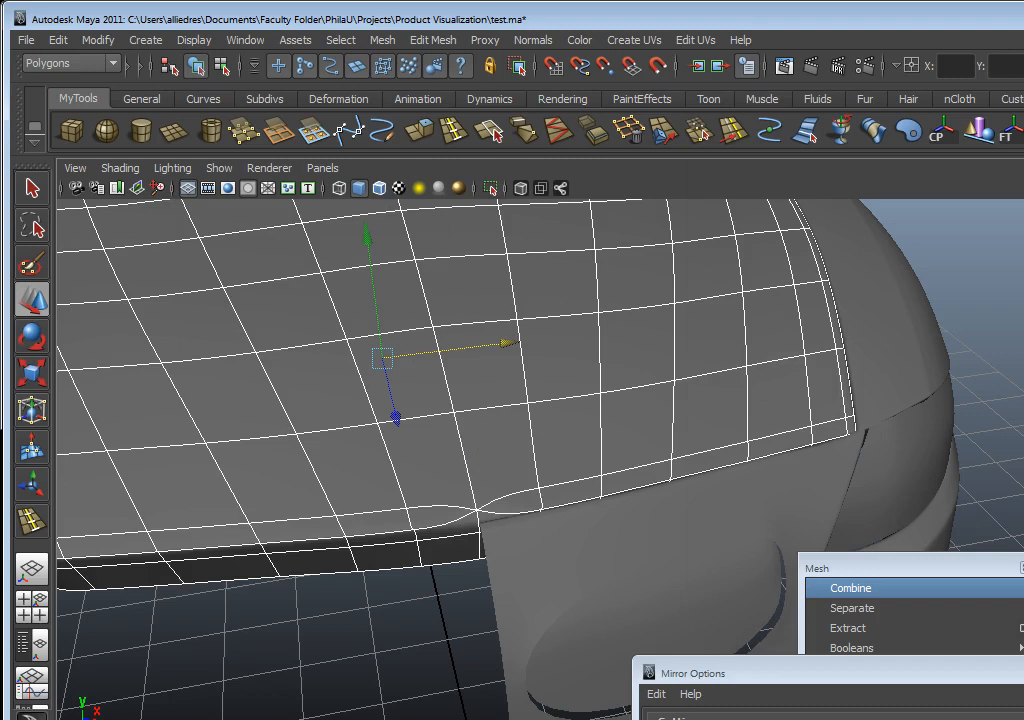
click(983, 354)
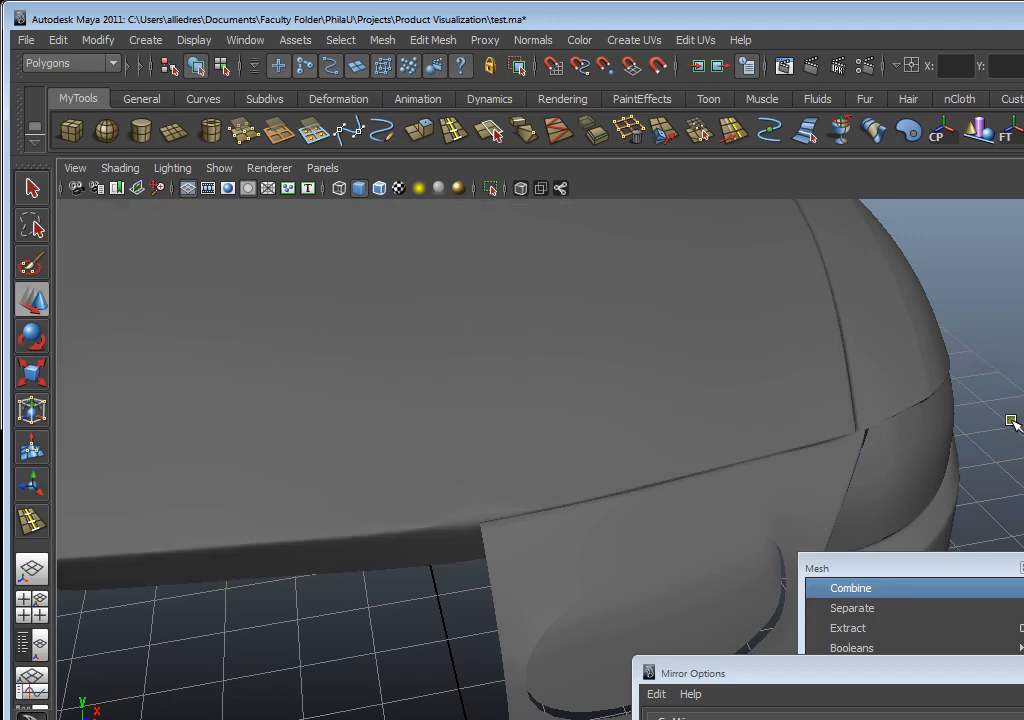
click(843, 446)
key(ctrl+z)
key(ctrl+z)
key(ctrl+z)
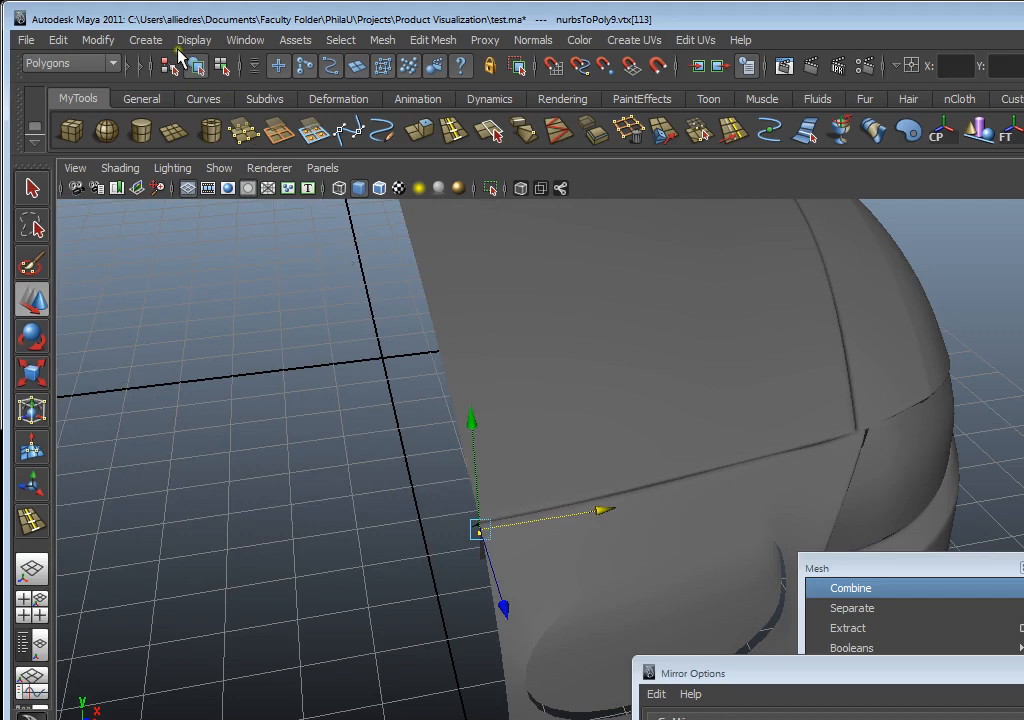
- Delete all construction history in the scene
click(98, 40)
mouse_move(58, 40)
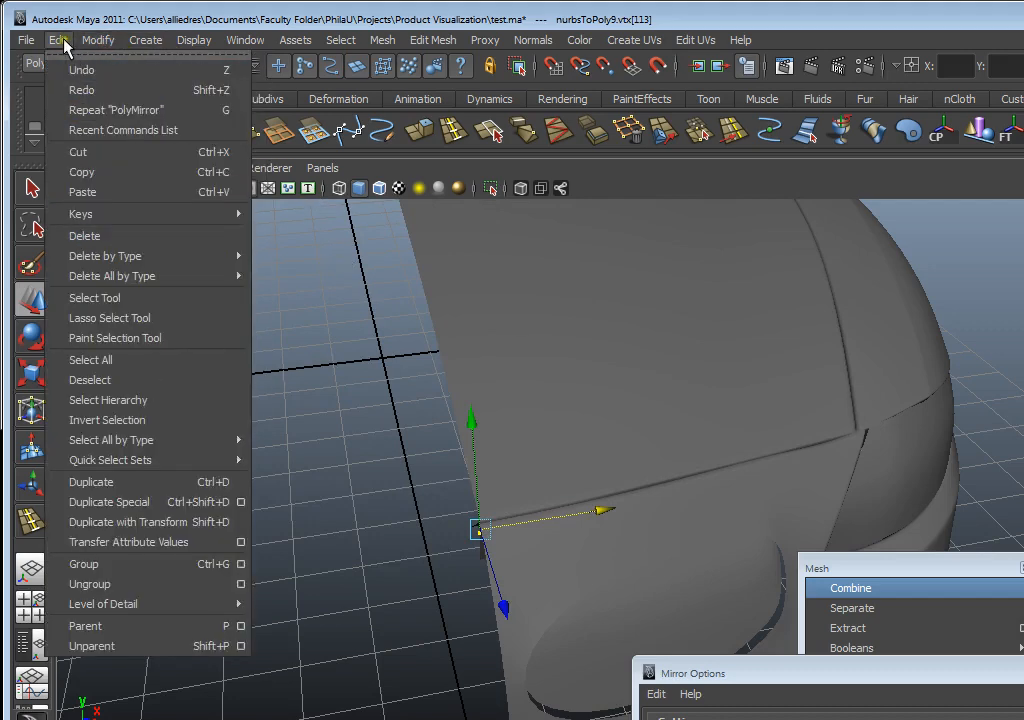
mouse_move(150, 274)
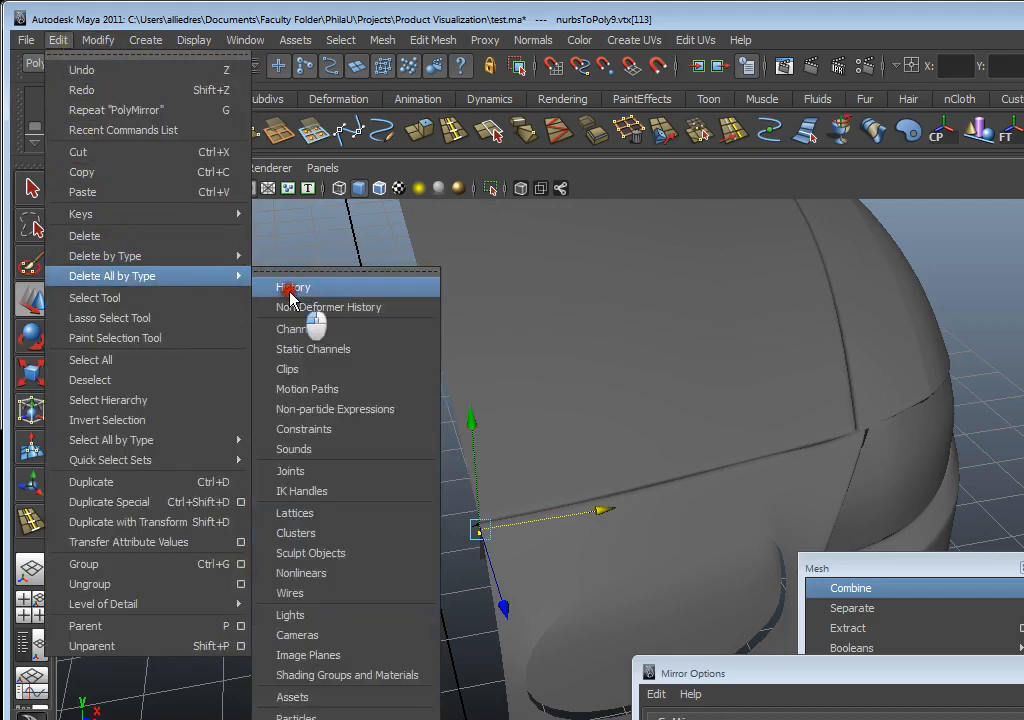
click(292, 288)
- Mirror the half hood across the centerline again into one merged hood and turn off its smooth preview
click(576, 338)
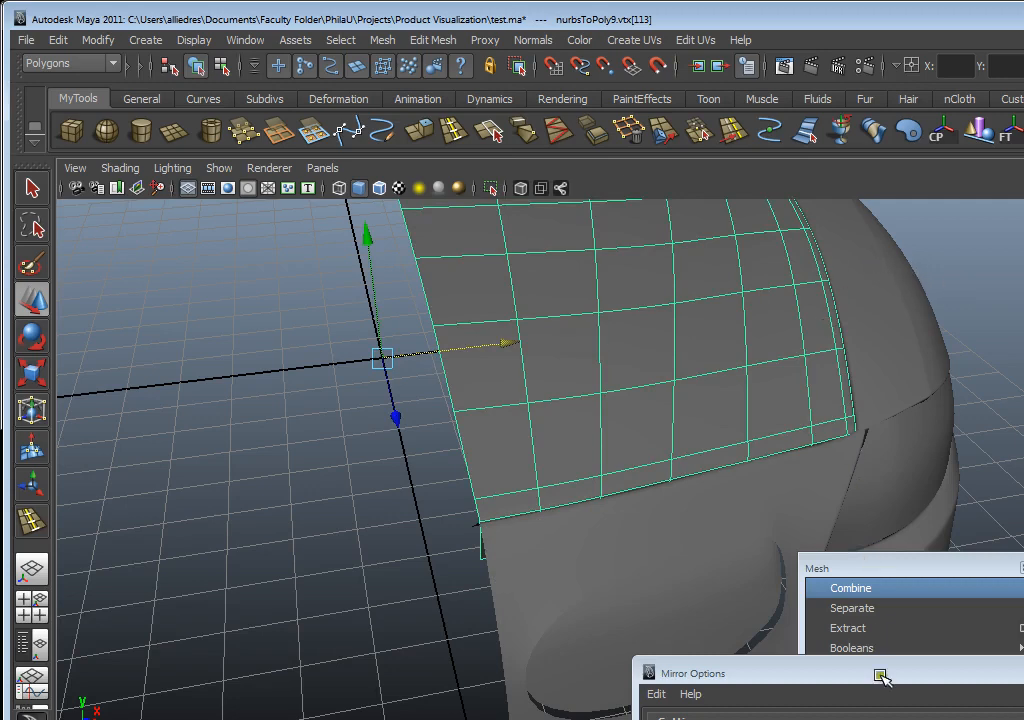
mouse_move(882, 678)
mouse_down()
mouse_move(1017, 441)
mouse_move(1023, 335)
mouse_move(946, 487)
mouse_move(889, 658)
mouse_up()
click(1015, 672)
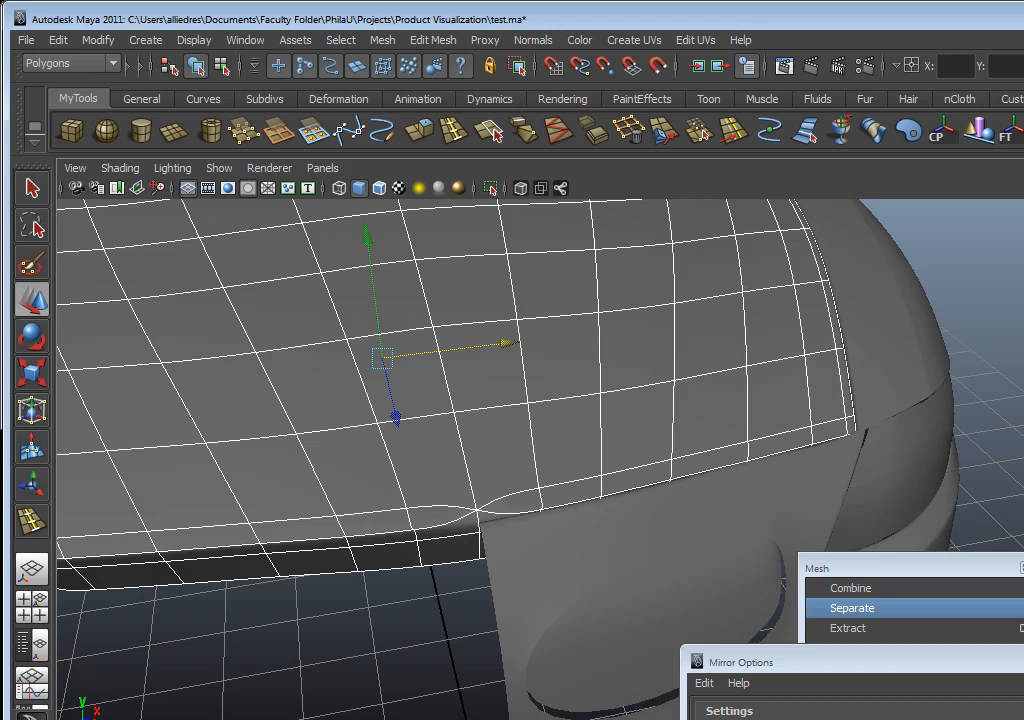
key(ctrl+z)
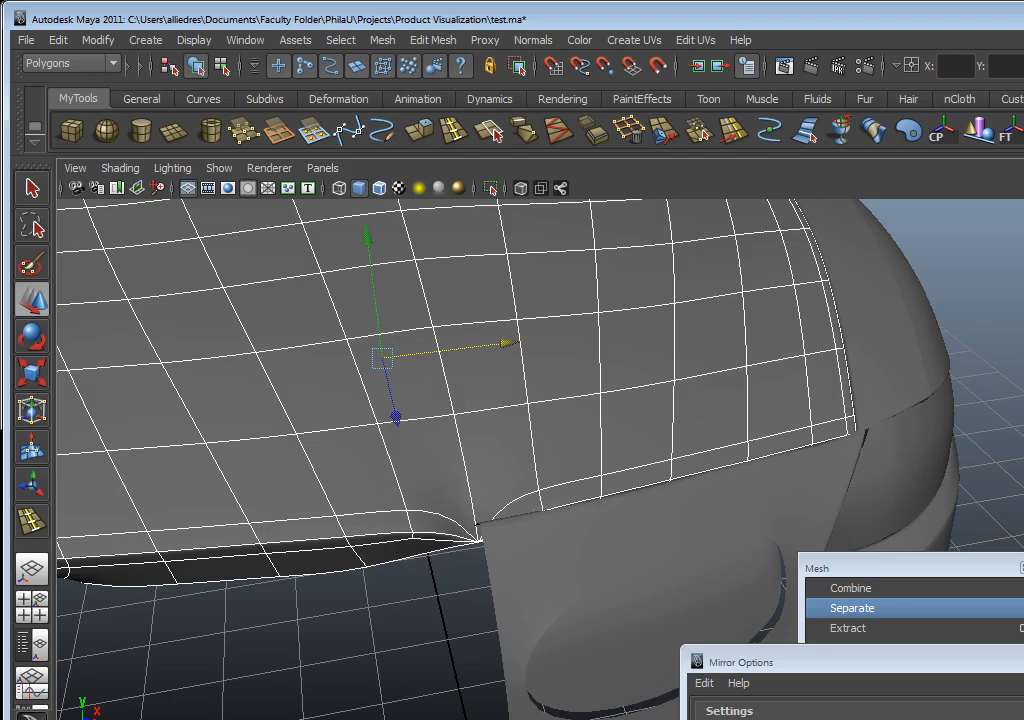
key(1)
- Examine the mirrored hood's center seam and front lip from several angles, and deselect the hood
alt+right_drag(921, 534, 800, 501)
alt+drag(499, 459, 727, 443)
scroll(731, 425, up, 5)
scroll(728, 441, down, 4)
alt+drag(793, 417, 571, 418)
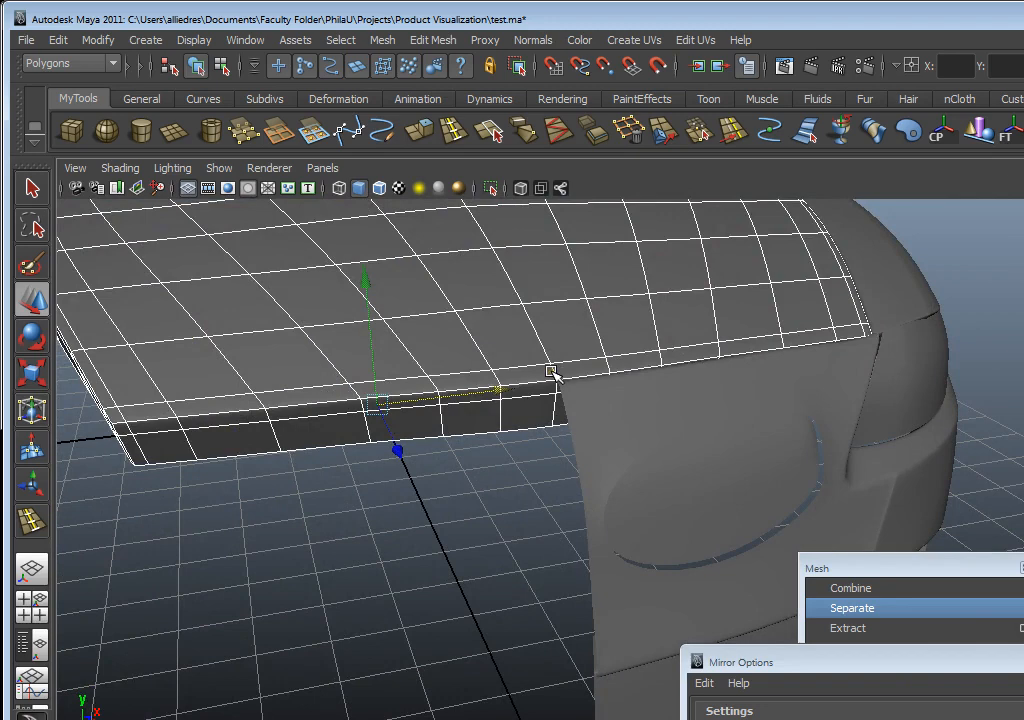
alt+drag(553, 373, 551, 402)
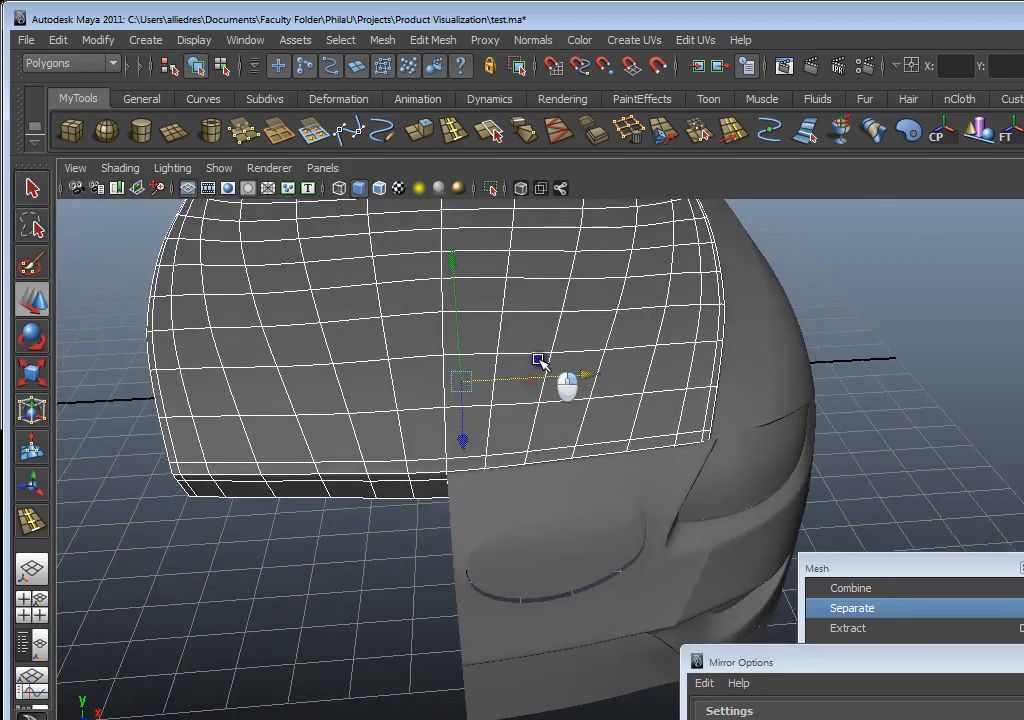
scroll(653, 336, down, 5)
click(738, 363)
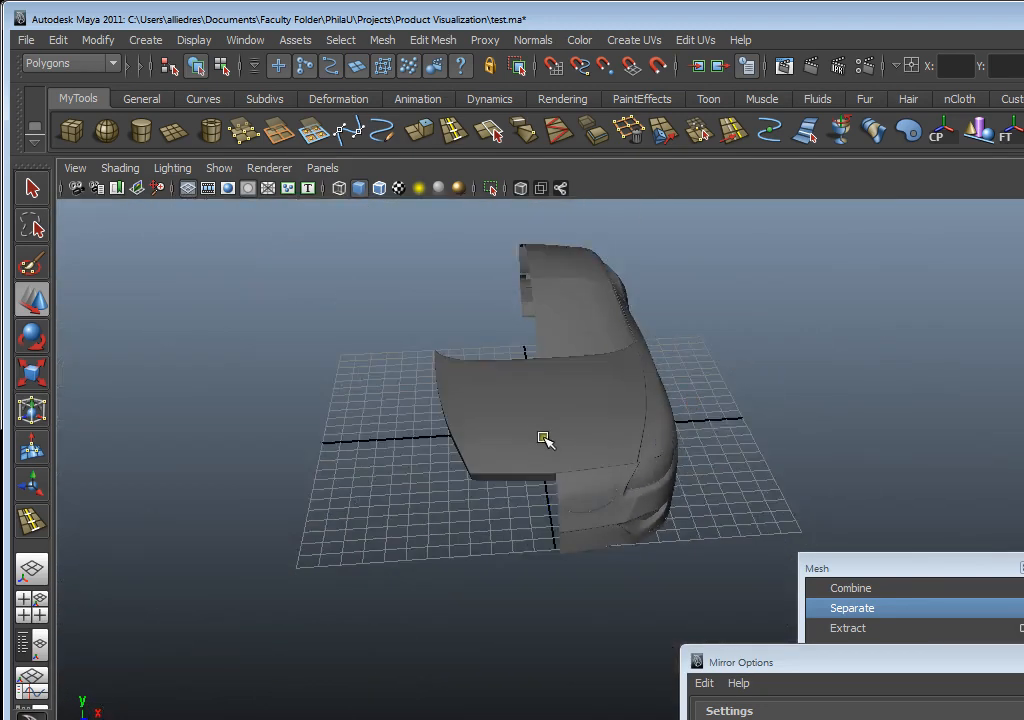
- Select the mirrored hood, inspect its surface and pivot from several angles, and deselect it
scroll(544, 437, up, 4)
alt+drag(544, 437, 564, 467)
scroll(462, 416, up, 5)
scroll(462, 416, down, 5)
alt+drag(462, 416, 510, 404)
click(500, 363)
alt+middle_drag(510, 404, 533, 489)
alt+drag(533, 489, 527, 530)
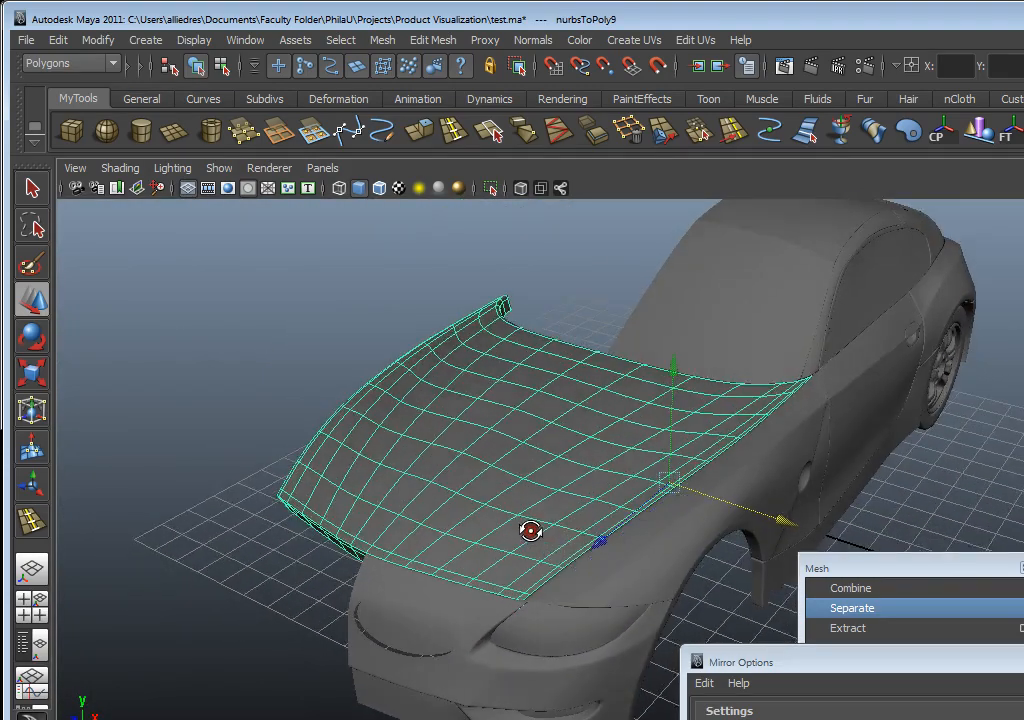
click(91, 40)
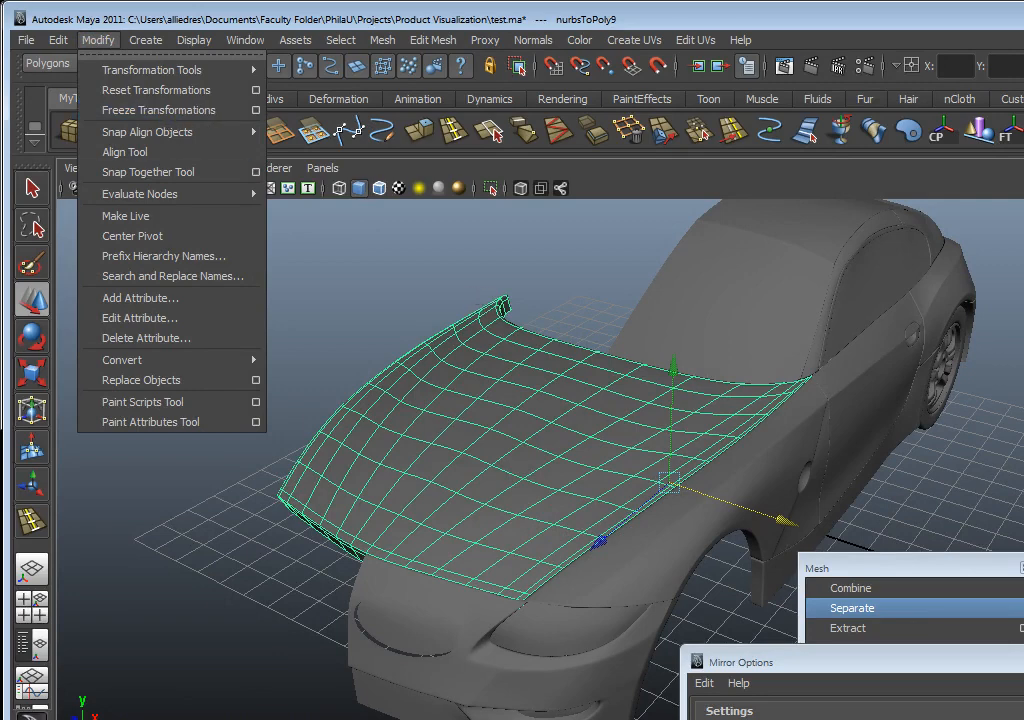
click(800, 443)
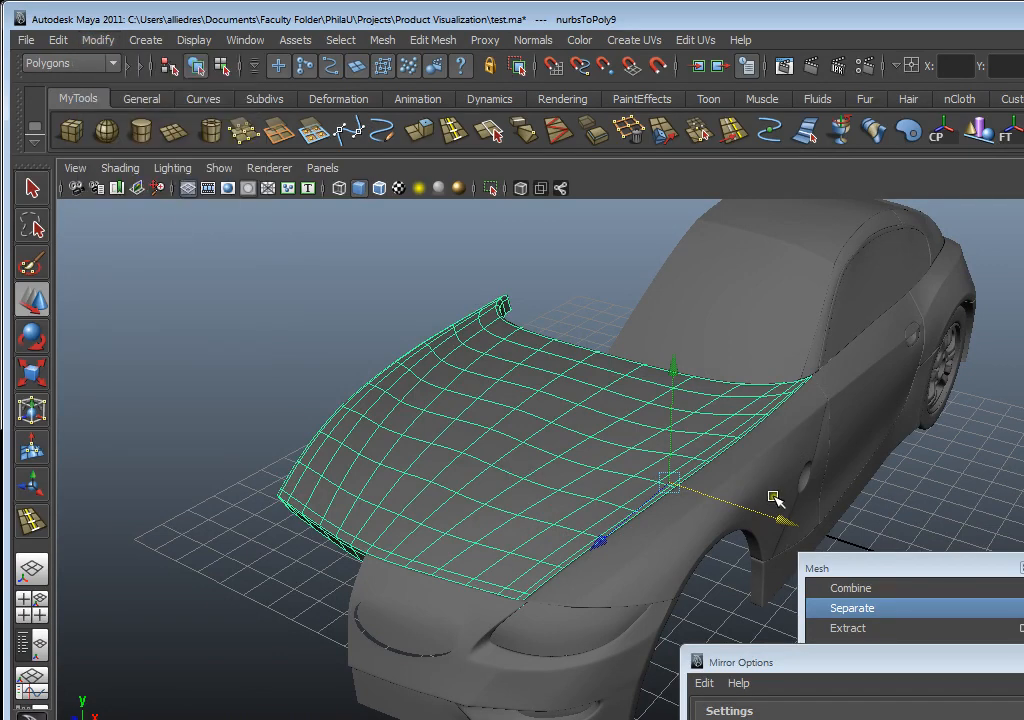
alt+drag(772, 496, 817, 487)
click(817, 487)
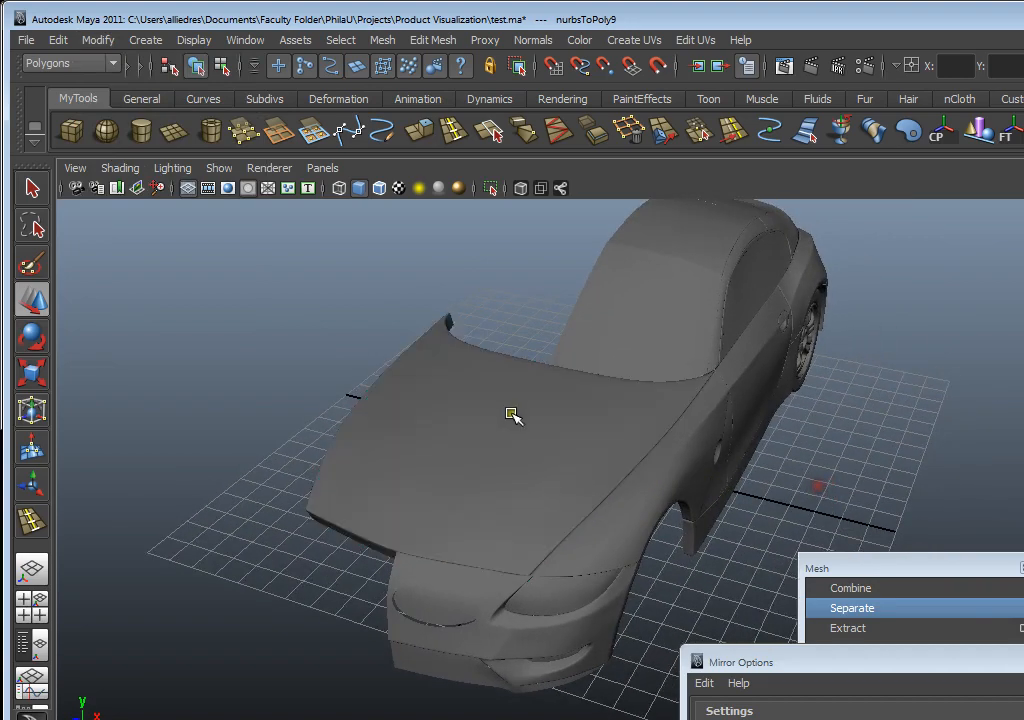
- Try moving the hood sideways and forward off the car and rotating it about its pivot
click(525, 415)
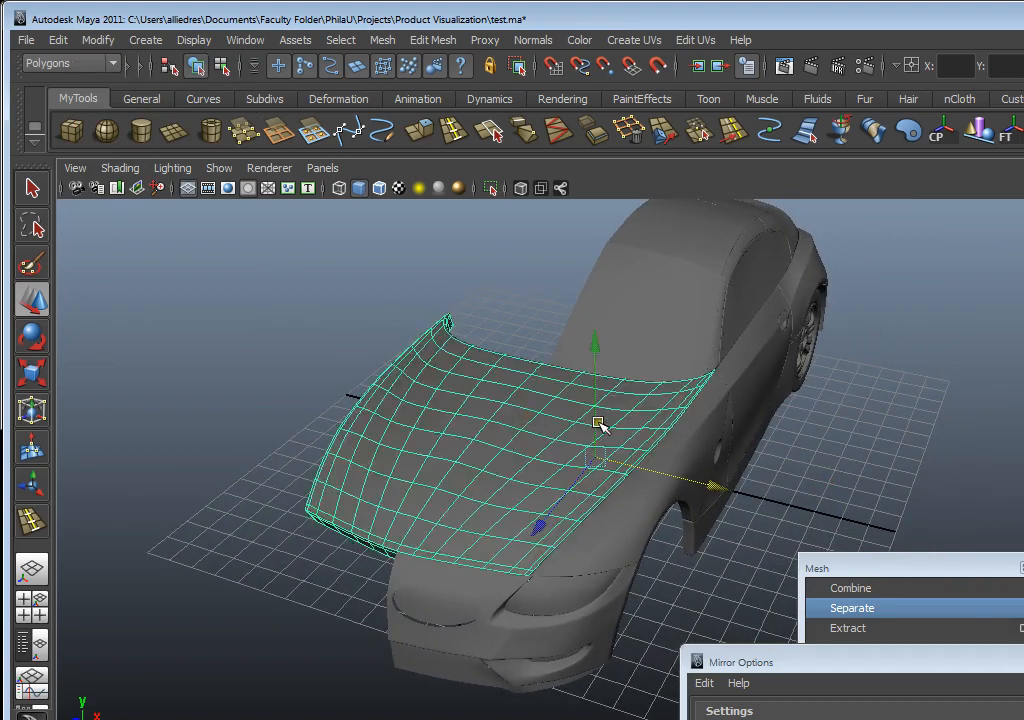
drag(665, 482, 950, 497)
alt+middle_drag(935, 512, 885, 469)
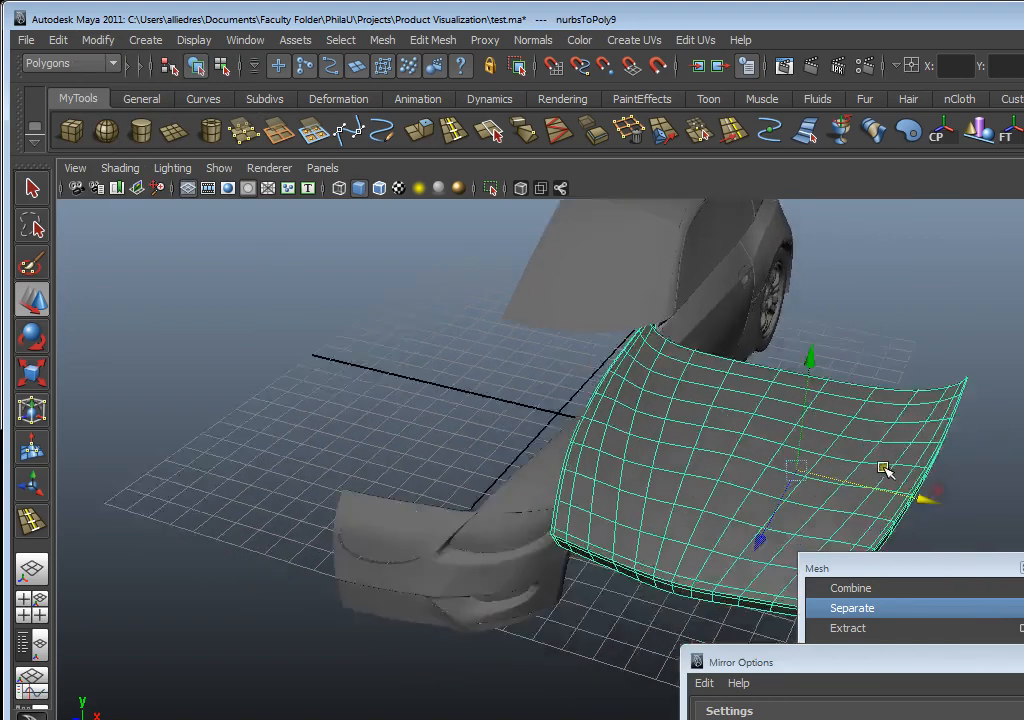
alt+right_drag(885, 469, 824, 404)
drag(726, 466, 640, 629)
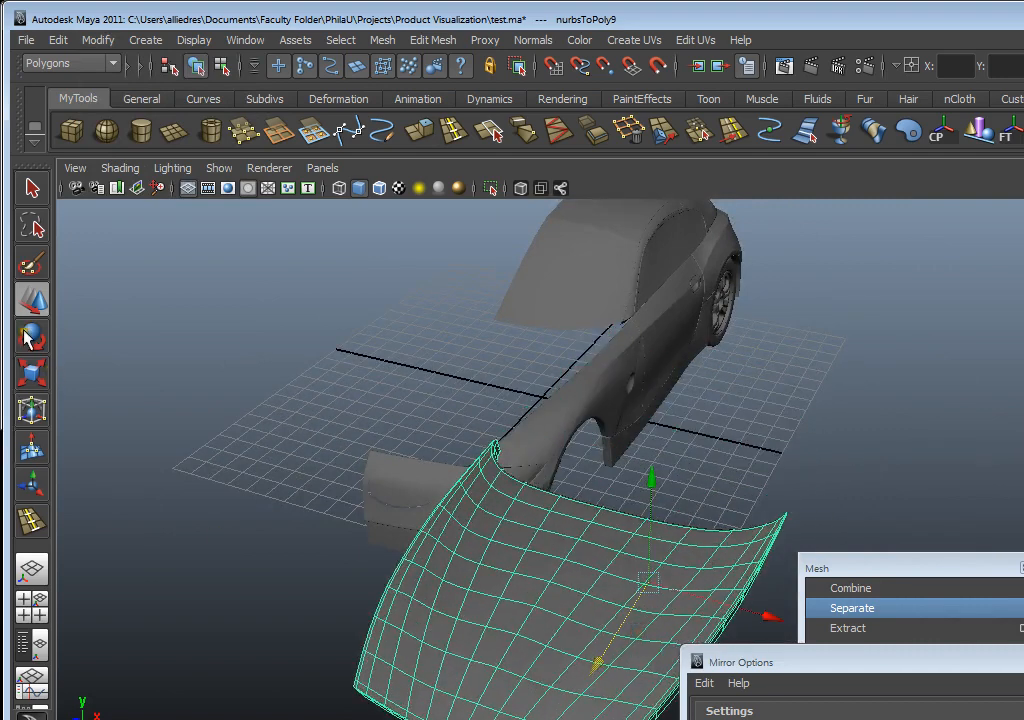
key(e)
drag(622, 487, 822, 512)
alt+middle_drag(822, 514, 743, 537)
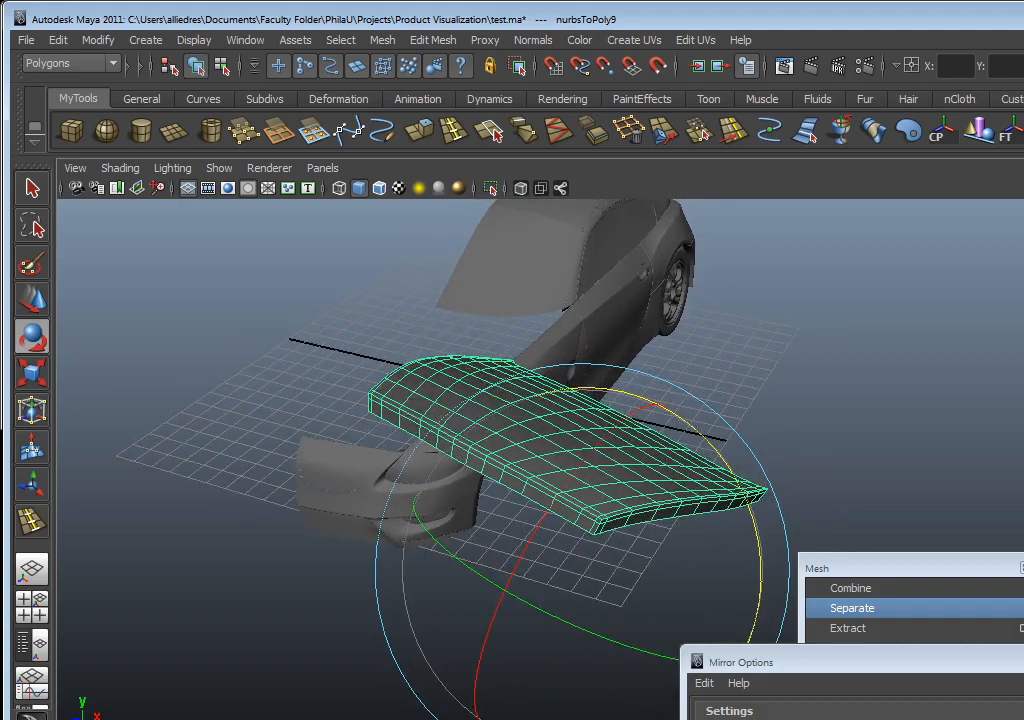
- Undo the hood's trial rotations and moves, and deselect it
key(ctrl+z)
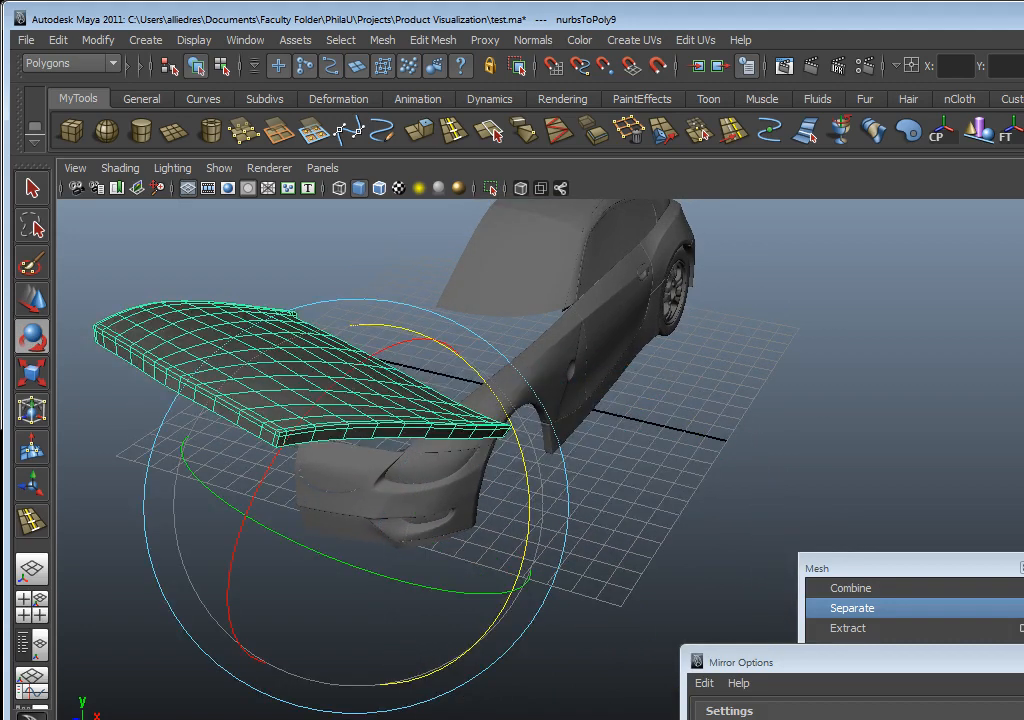
key(ctrl+z)
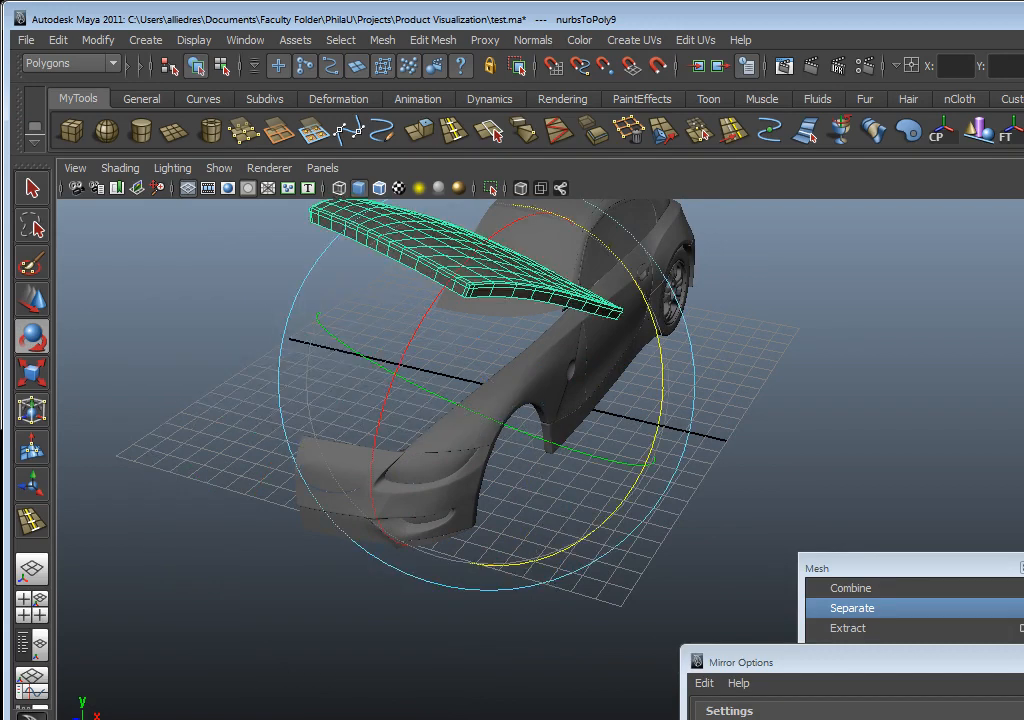
key(ctrl+z)
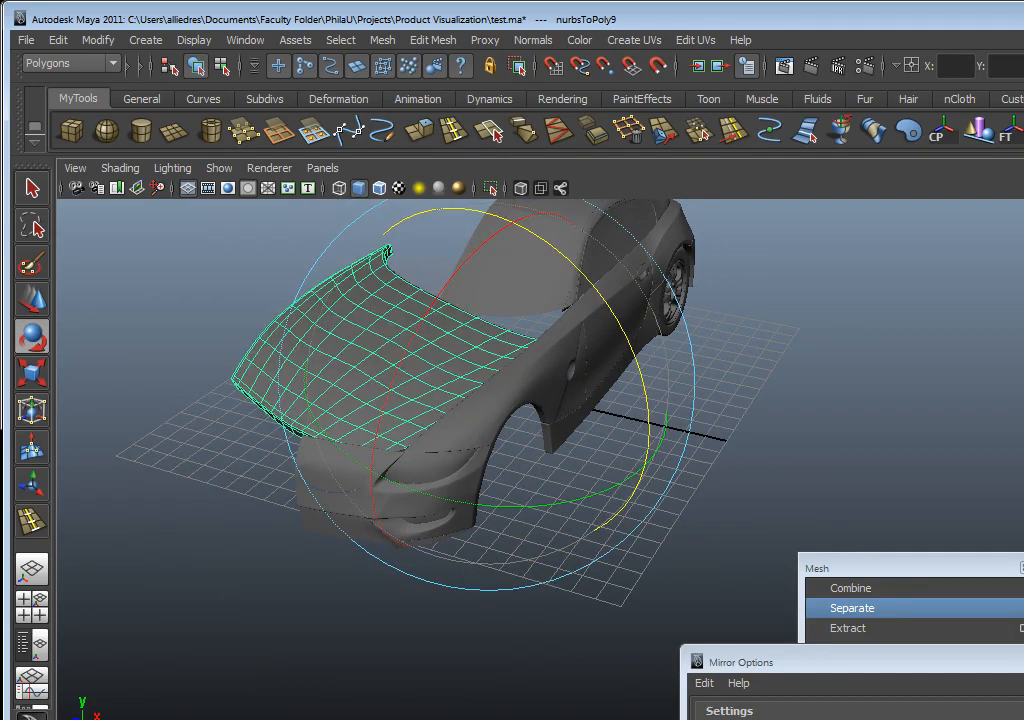
key(ctrl+z)
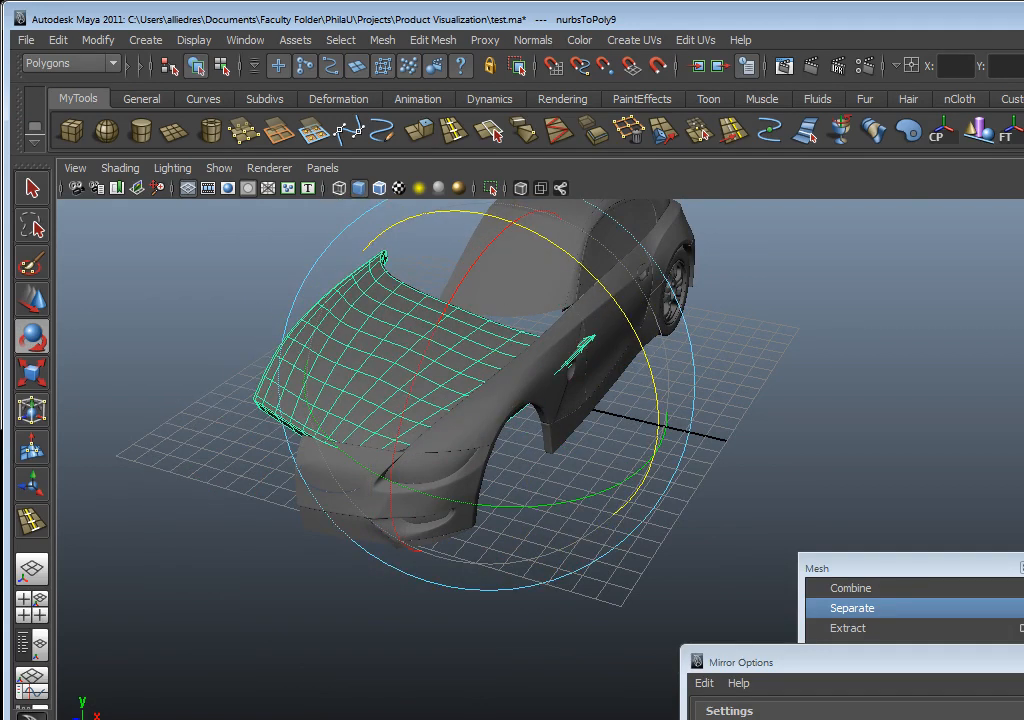
key(ctrl+z)
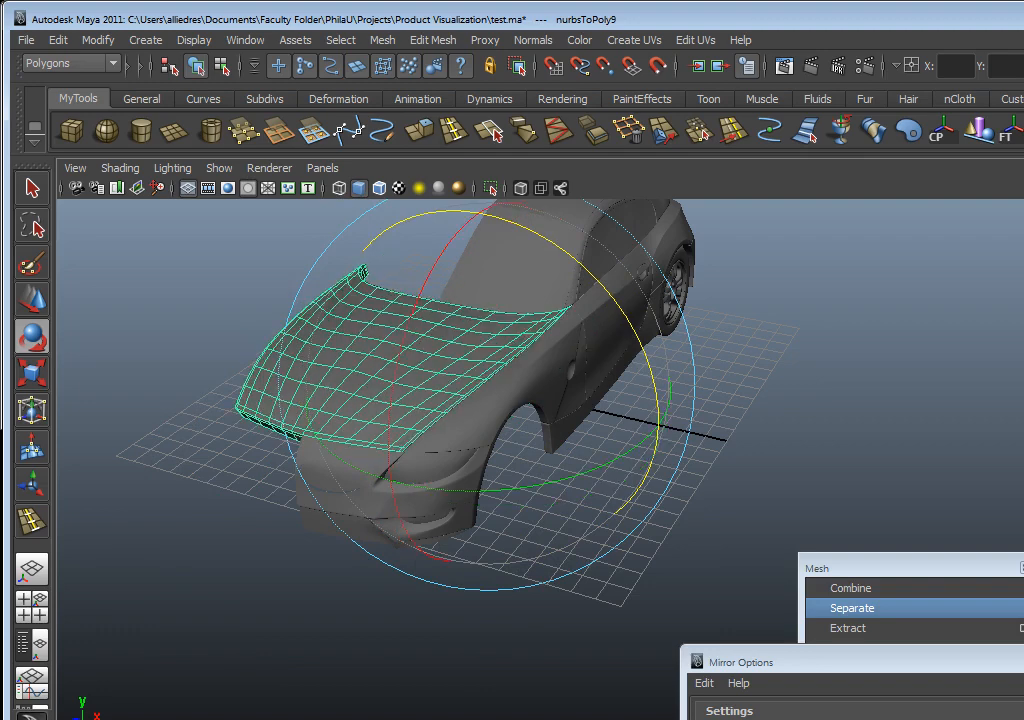
click(784, 446)
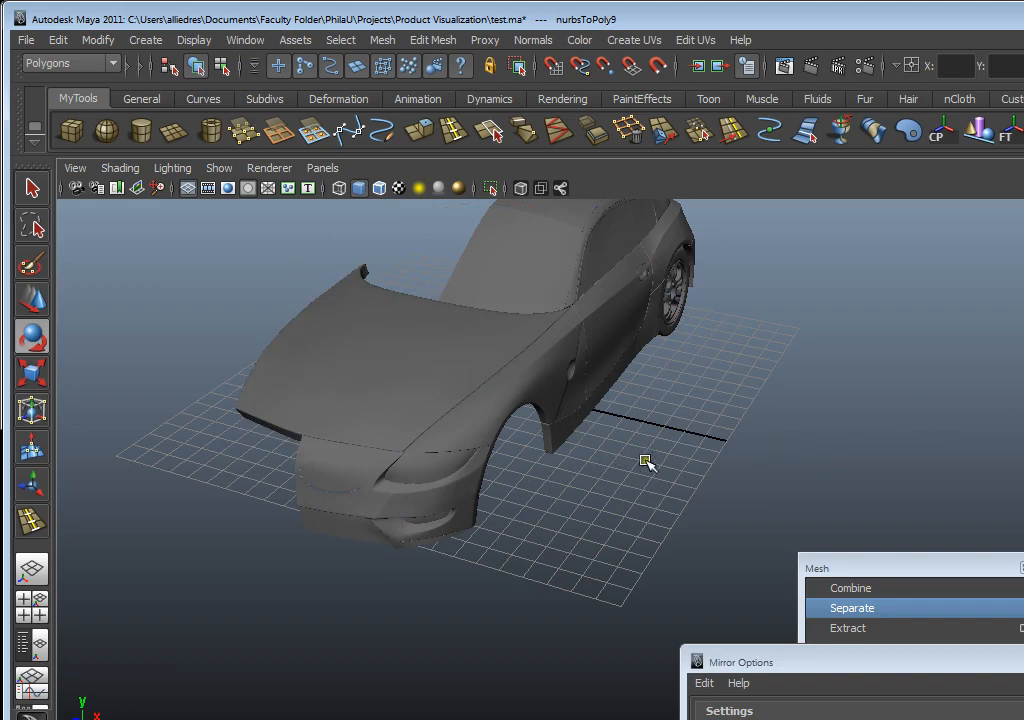
- Reselect the hood with the Move tool active and examine its pivot position relative to the car's centerline
scroll(543, 456, up, 5)
alt+drag(523, 453, 727, 435)
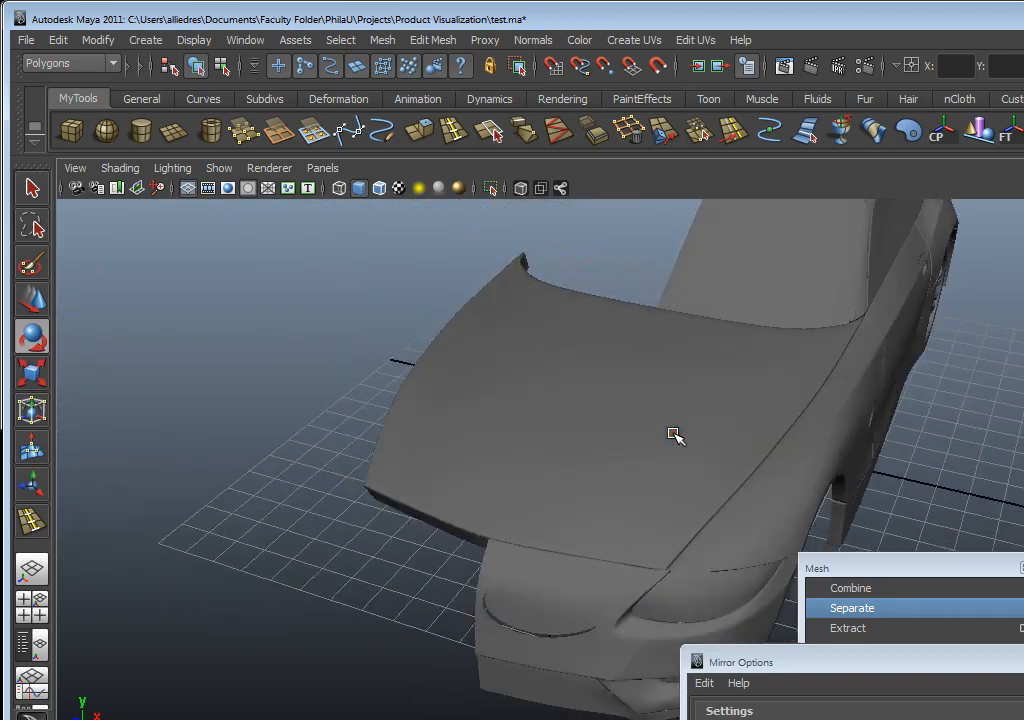
click(633, 400)
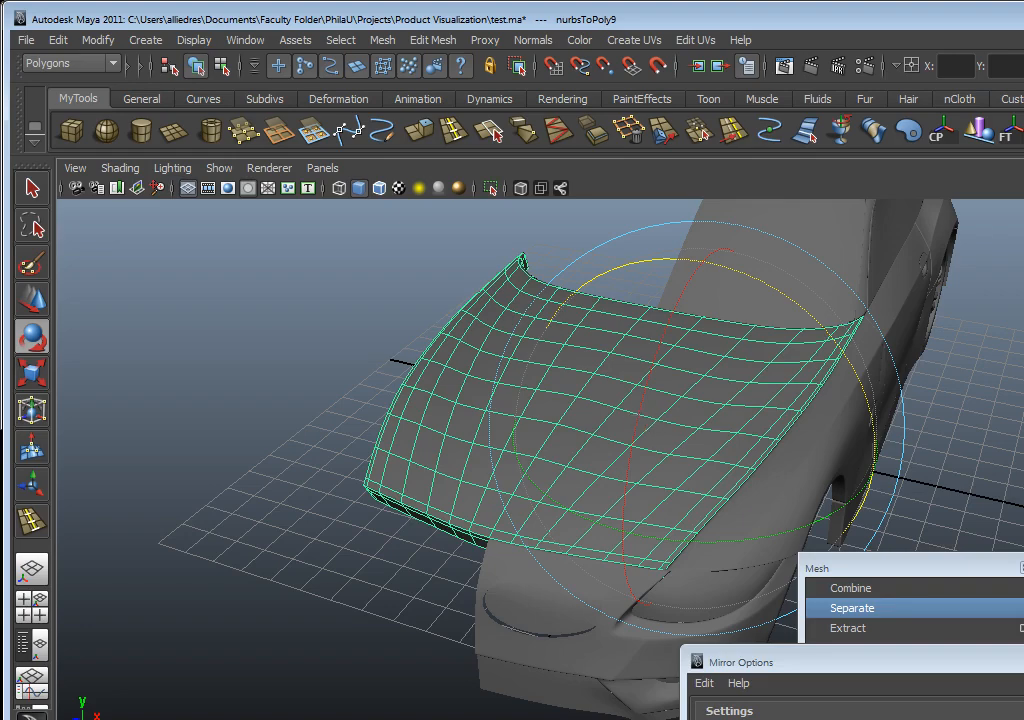
alt+drag(935, 420, 750, 467)
alt+middle_drag(750, 467, 781, 452)
alt+drag(781, 452, 800, 470)
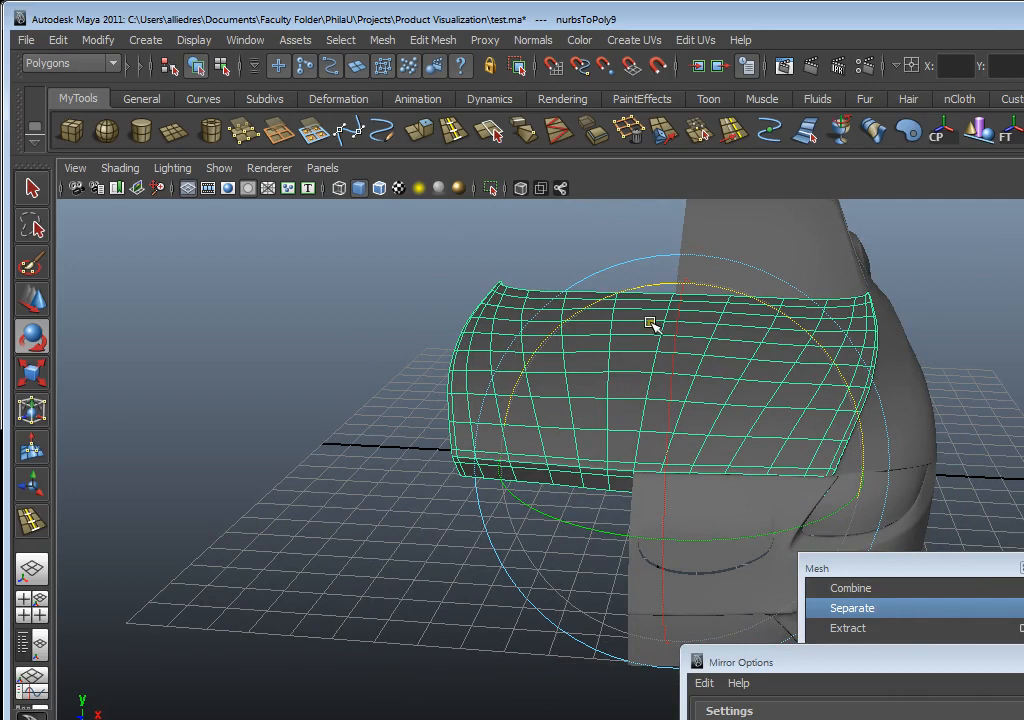
alt+drag(713, 473, 703, 425)
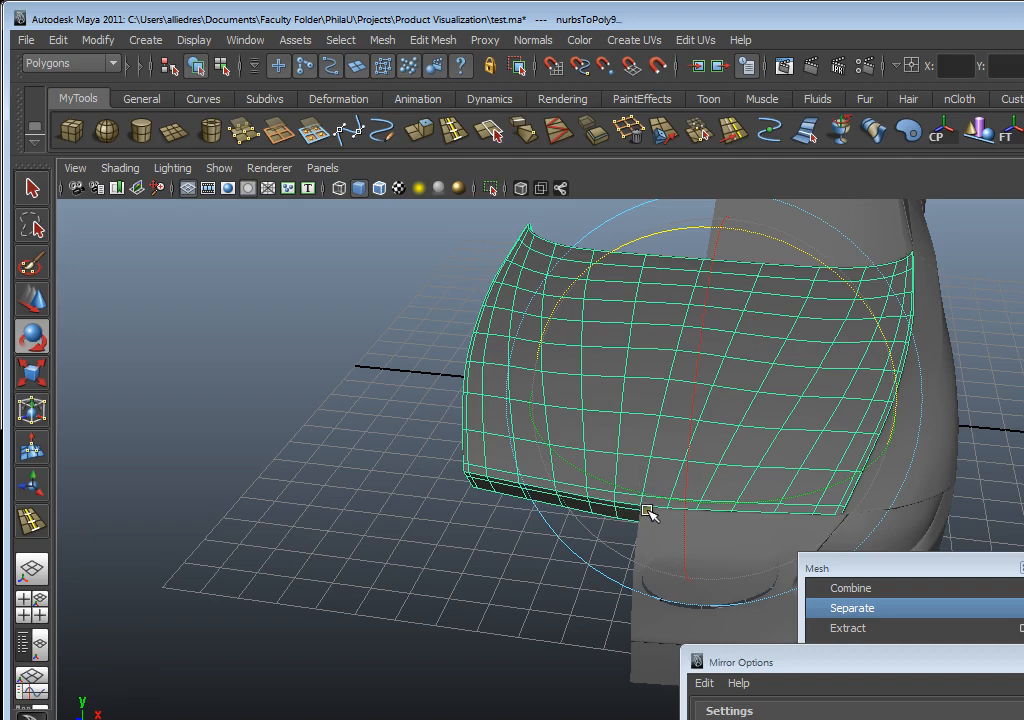
click(31, 300)
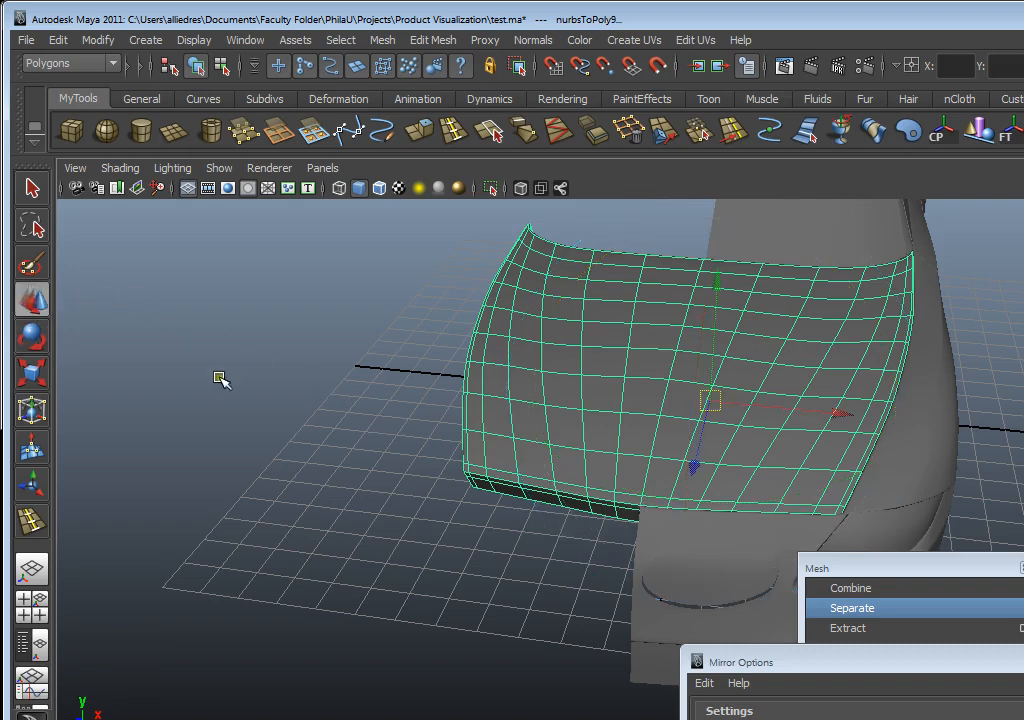
click(219, 378)
click(605, 375)
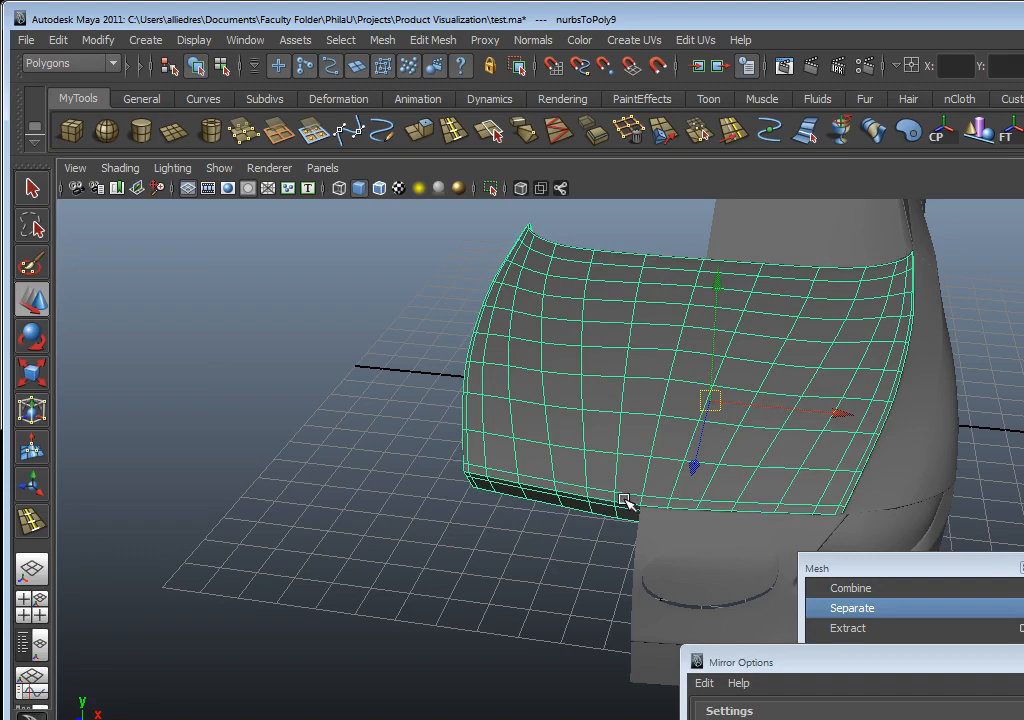
alt+drag(620, 477, 551, 427)
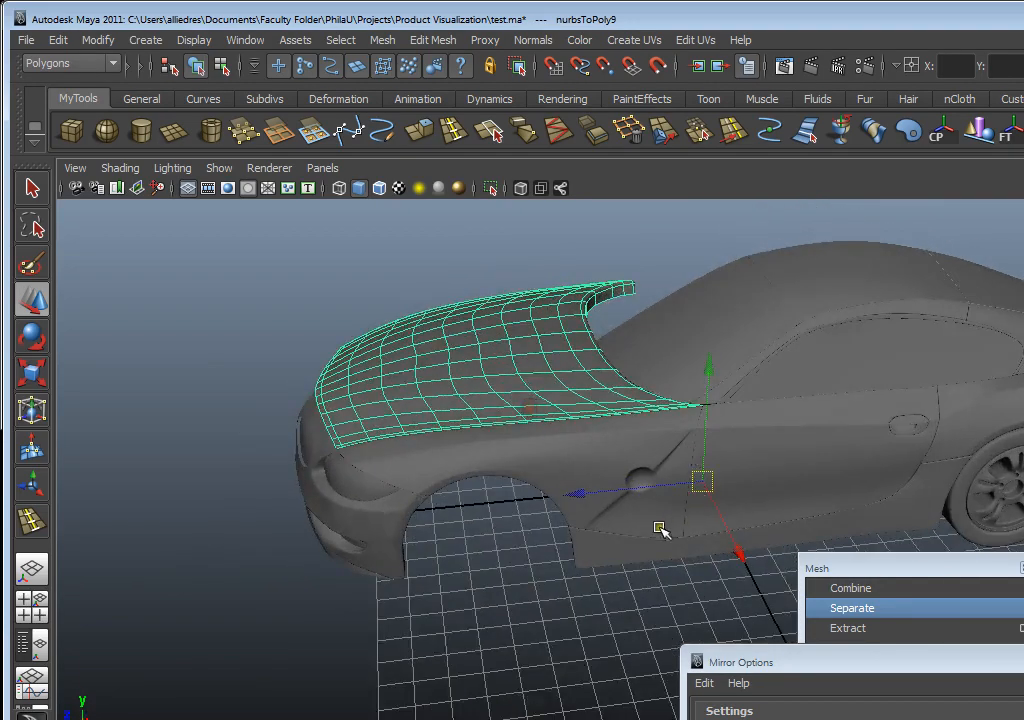
- Select the side skirt, front bumper, rear quarter panel, rear bumper and door in turn to check their pivot points
click(571, 539)
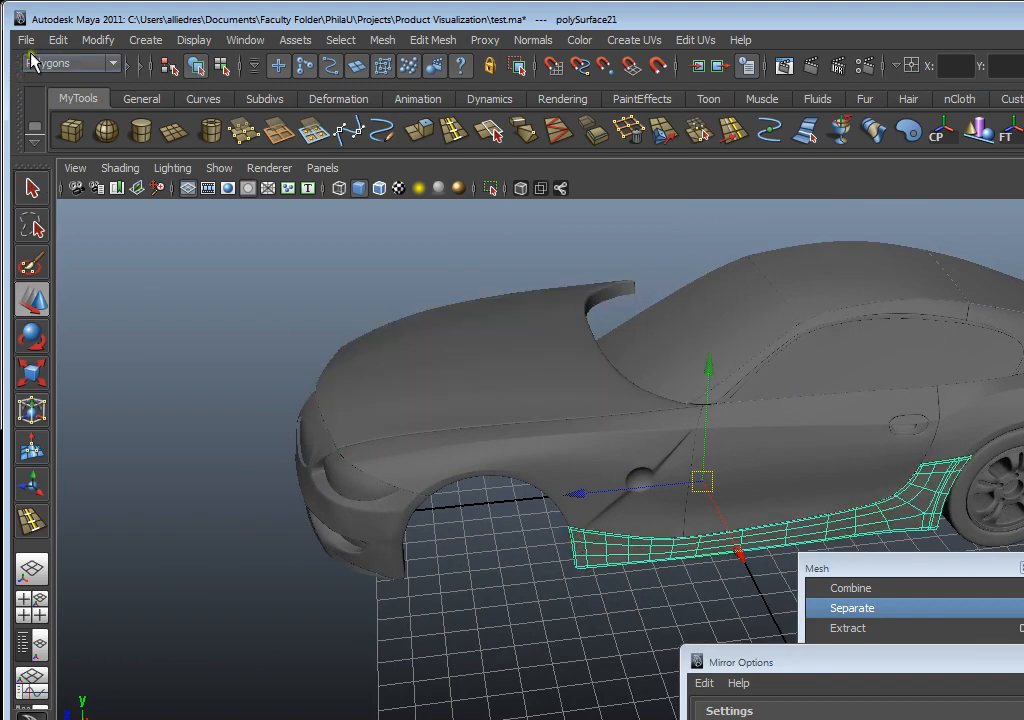
alt+drag(424, 346, 560, 403)
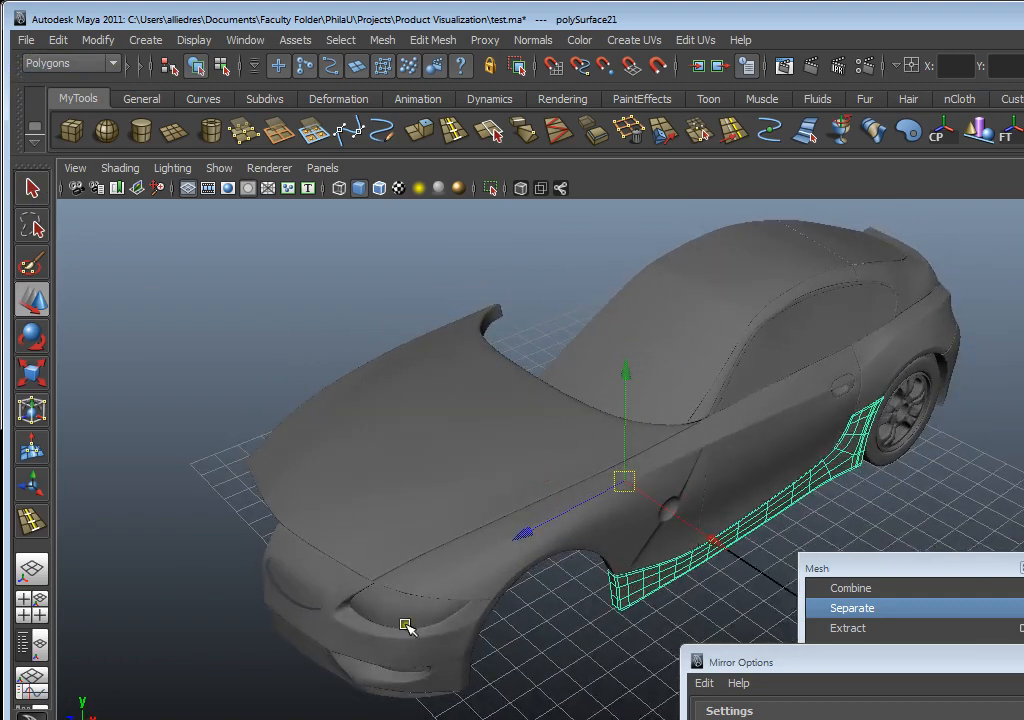
alt+drag(405, 622, 450, 503)
click(275, 535)
alt+middle_drag(434, 485, 469, 487)
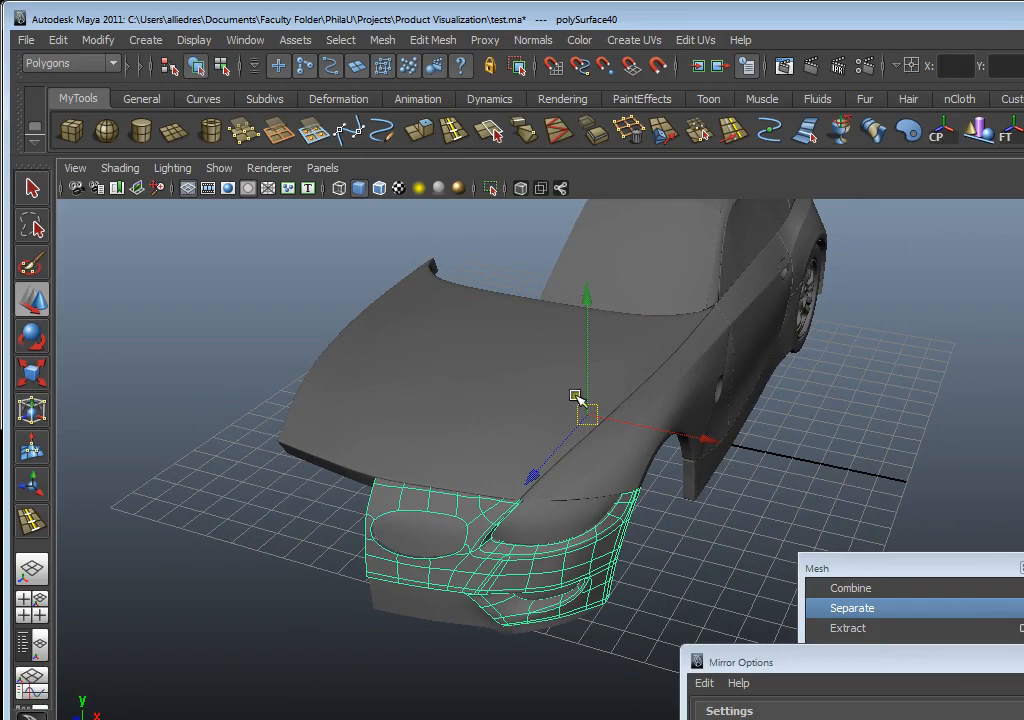
alt+drag(581, 400, 313, 384)
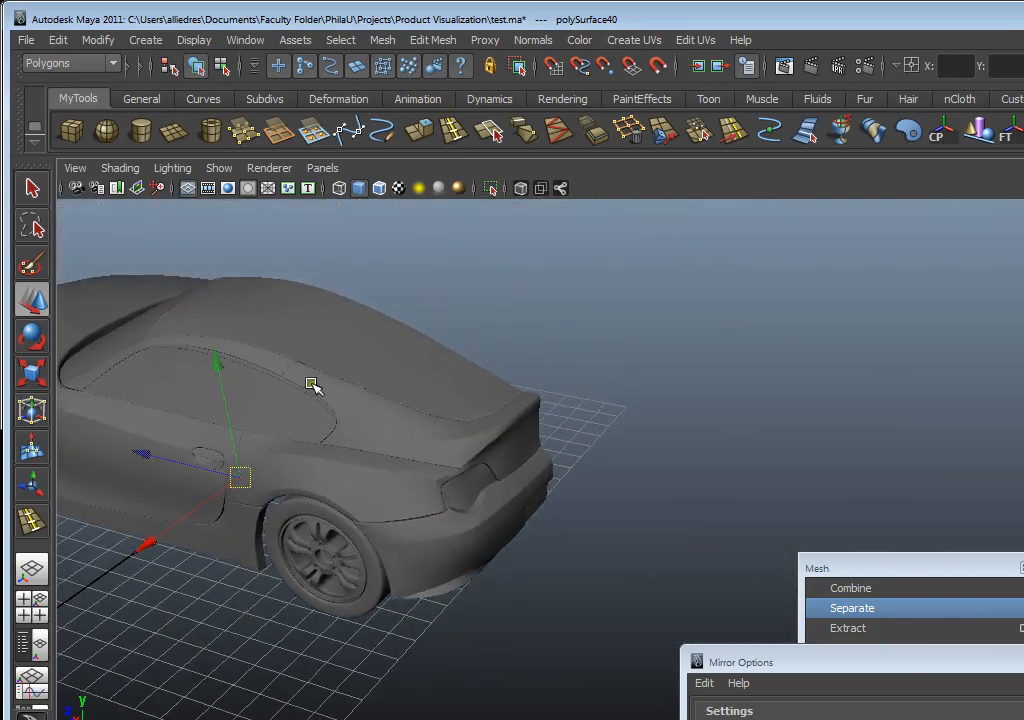
click(293, 306)
click(520, 450)
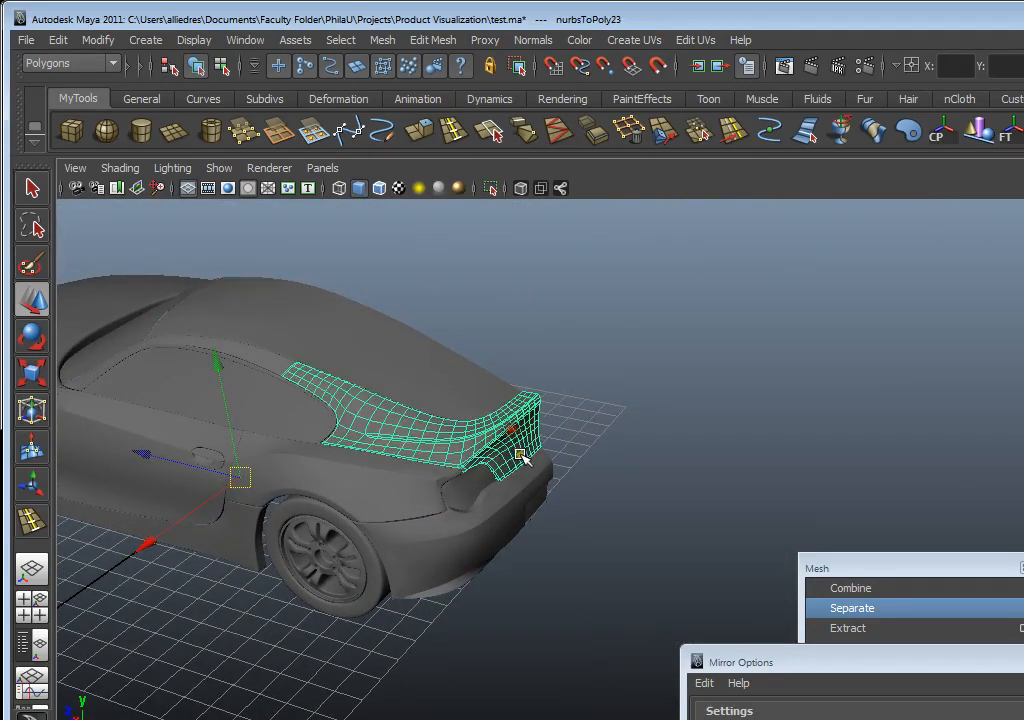
click(452, 491)
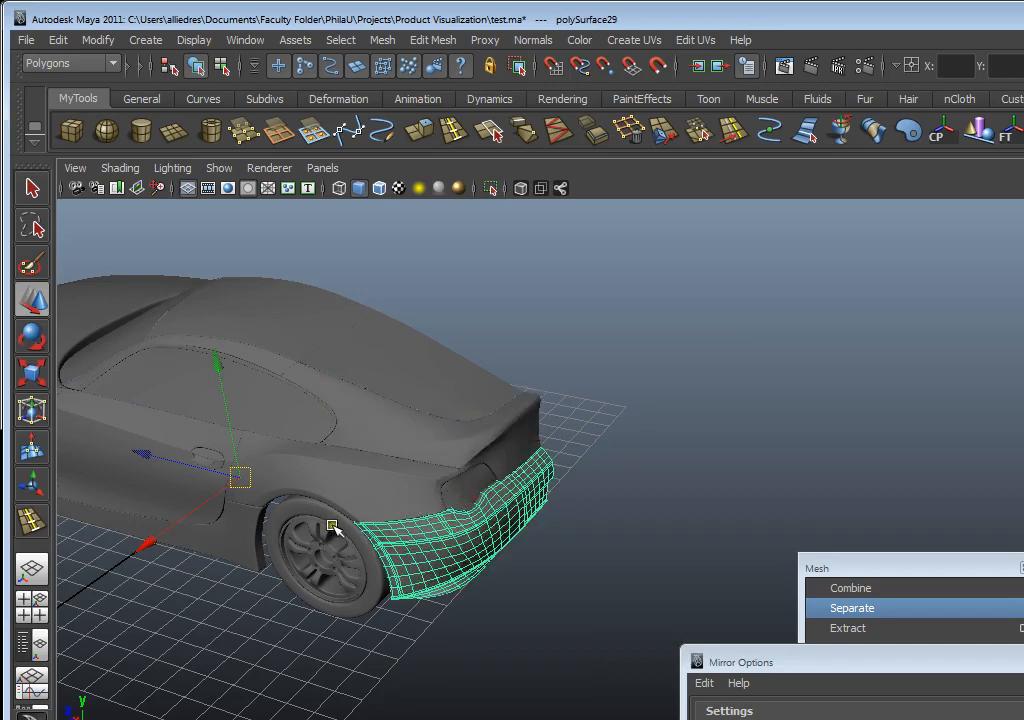
alt+drag(333, 525, 478, 336)
click(461, 380)
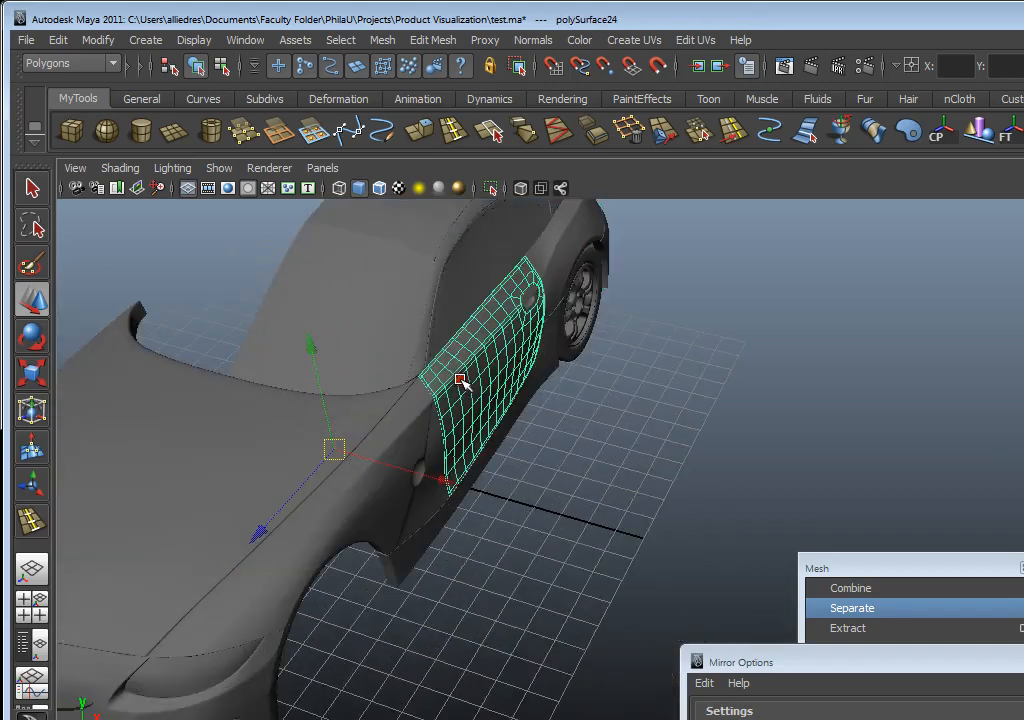
- Check the selected door's pivot against the grid origin in the perspective and top views
alt+drag(537, 464, 627, 450)
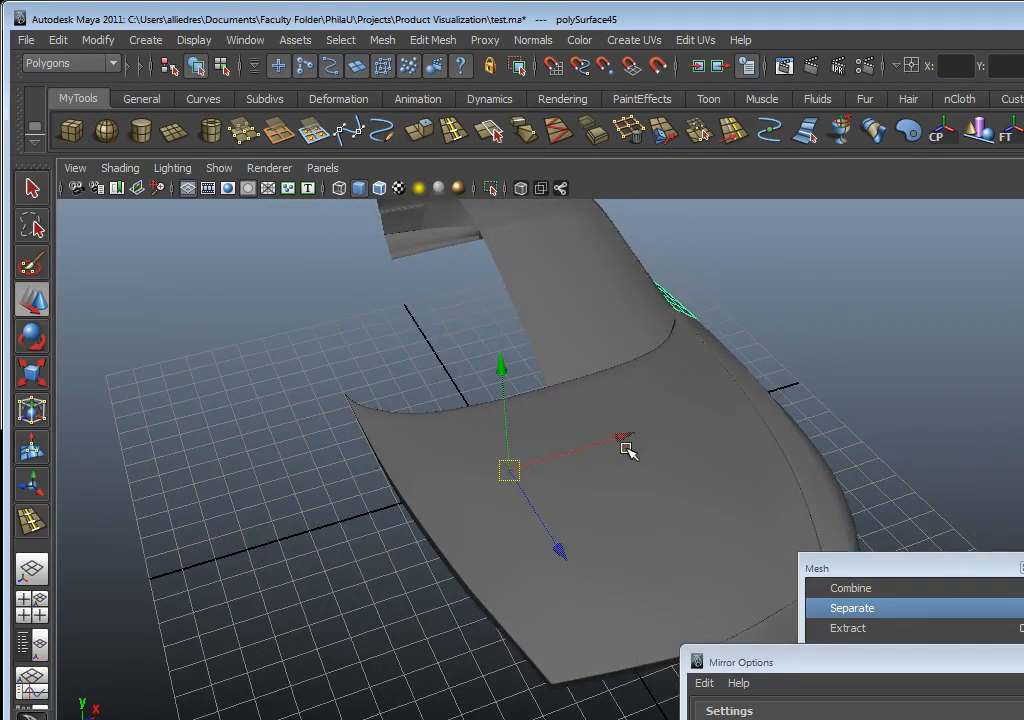
alt+drag(566, 481, 663, 455)
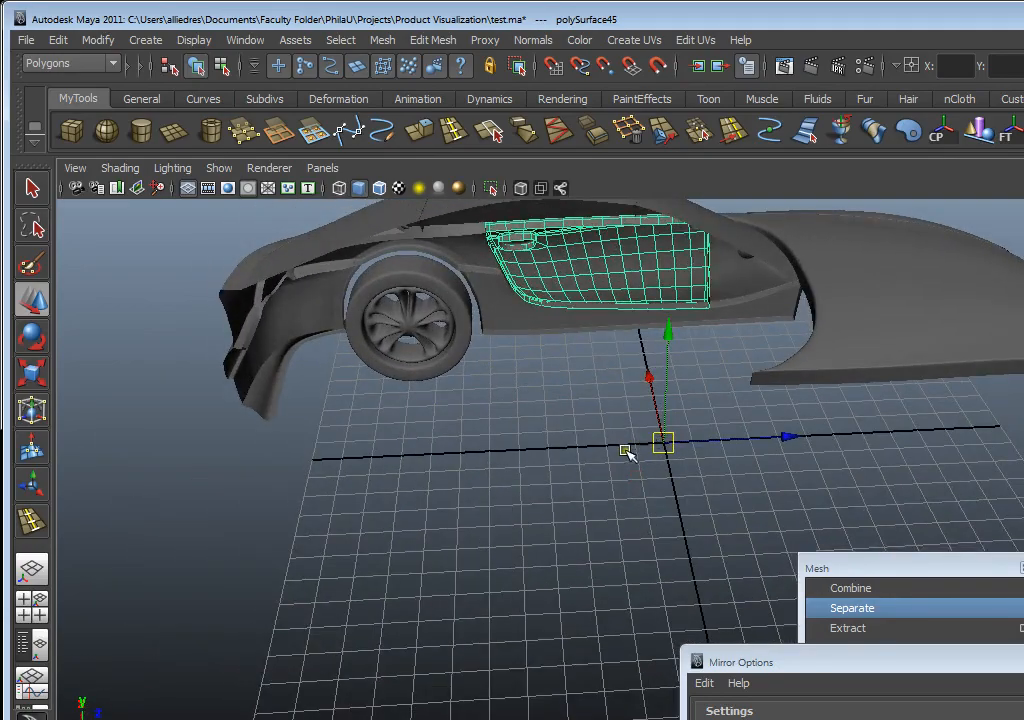
alt+drag(724, 402, 553, 459)
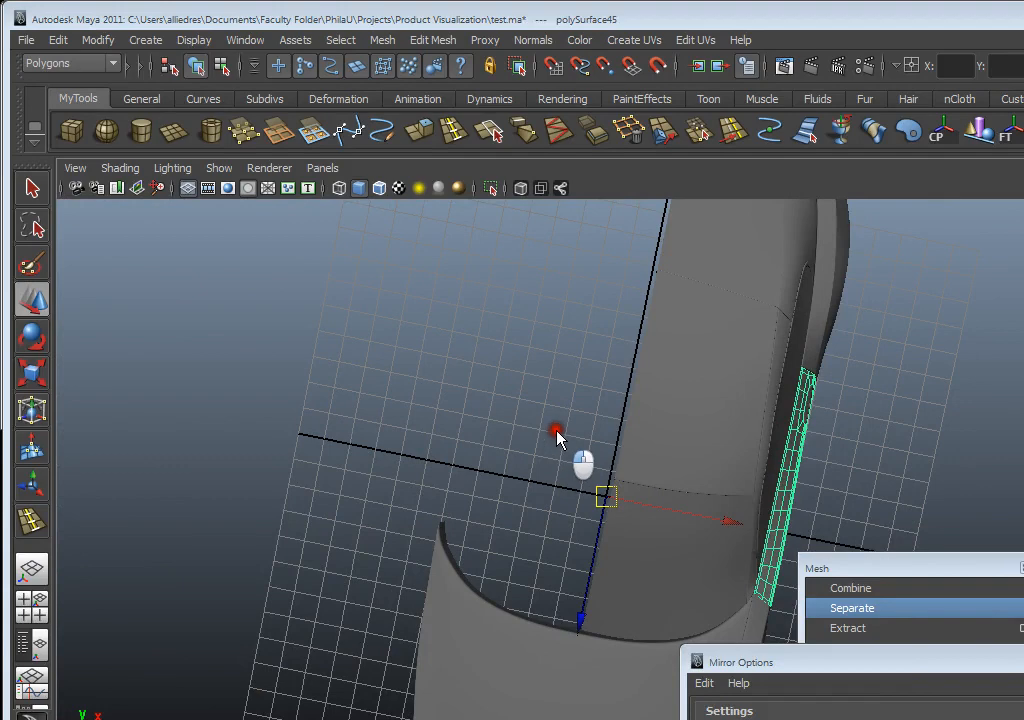
key(space)
key(space)
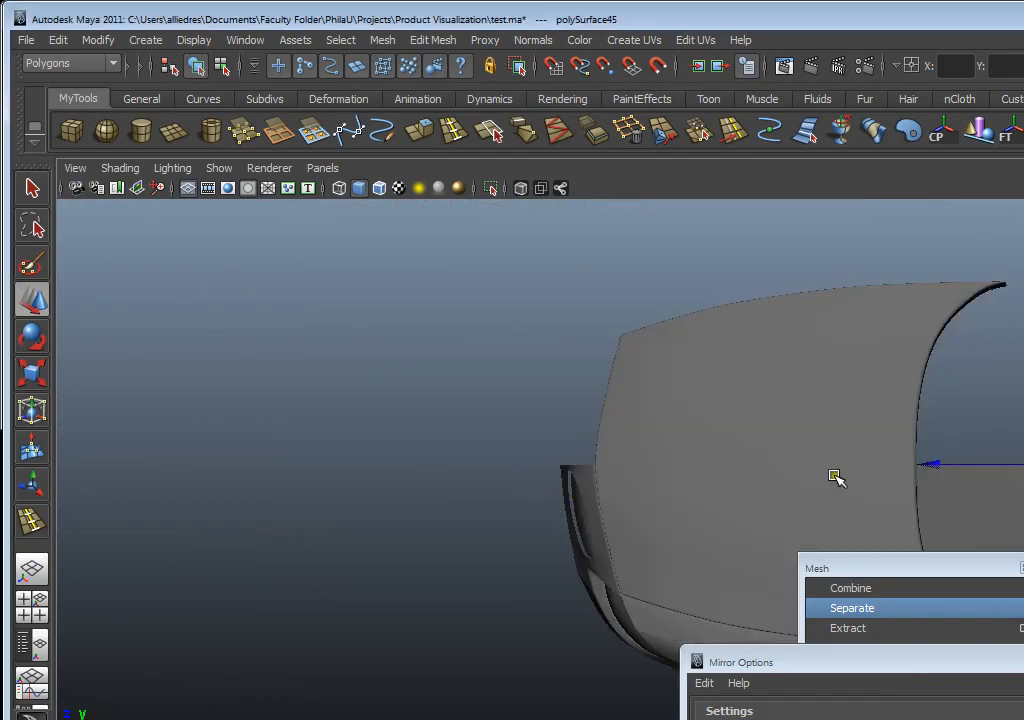
alt+middle_drag(836, 478, 507, 432)
scroll(507, 440, up, 8)
scroll(427, 425, up, 8)
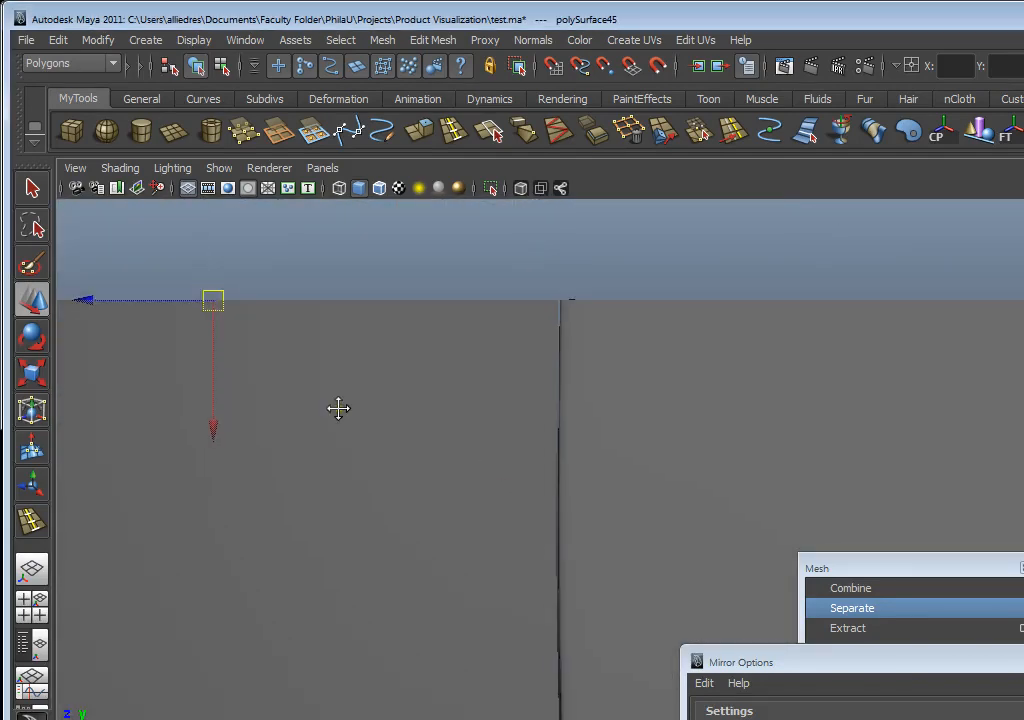
alt+middle_drag(338, 409, 780, 545)
scroll(697, 498, up, 6)
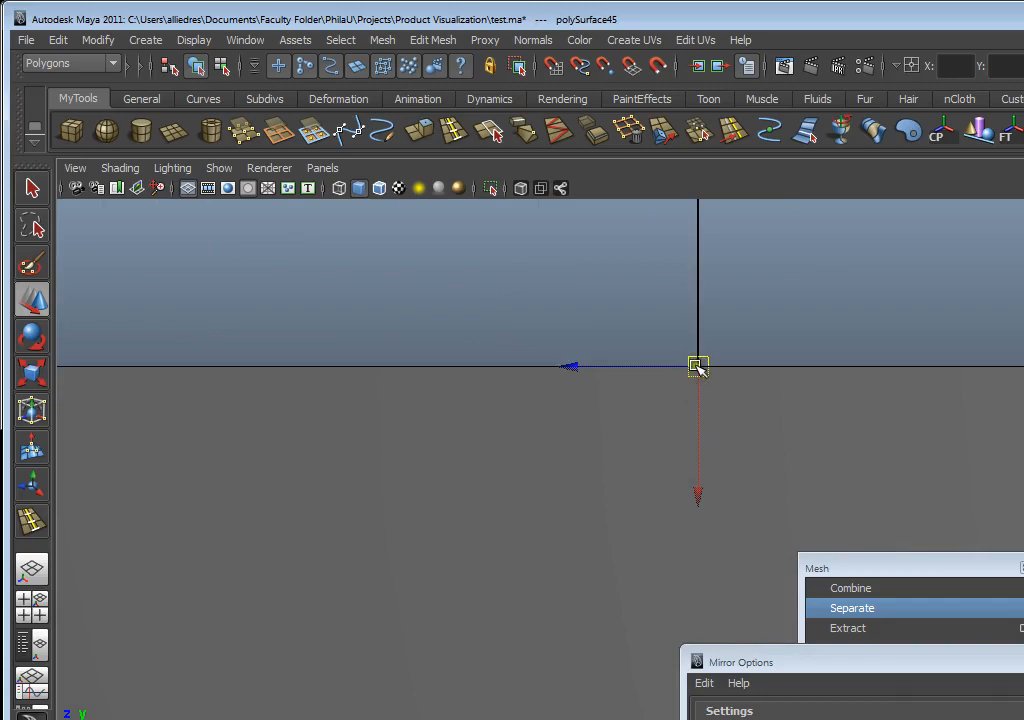
scroll(698, 380, down, 8)
alt+drag(661, 537, 510, 560)
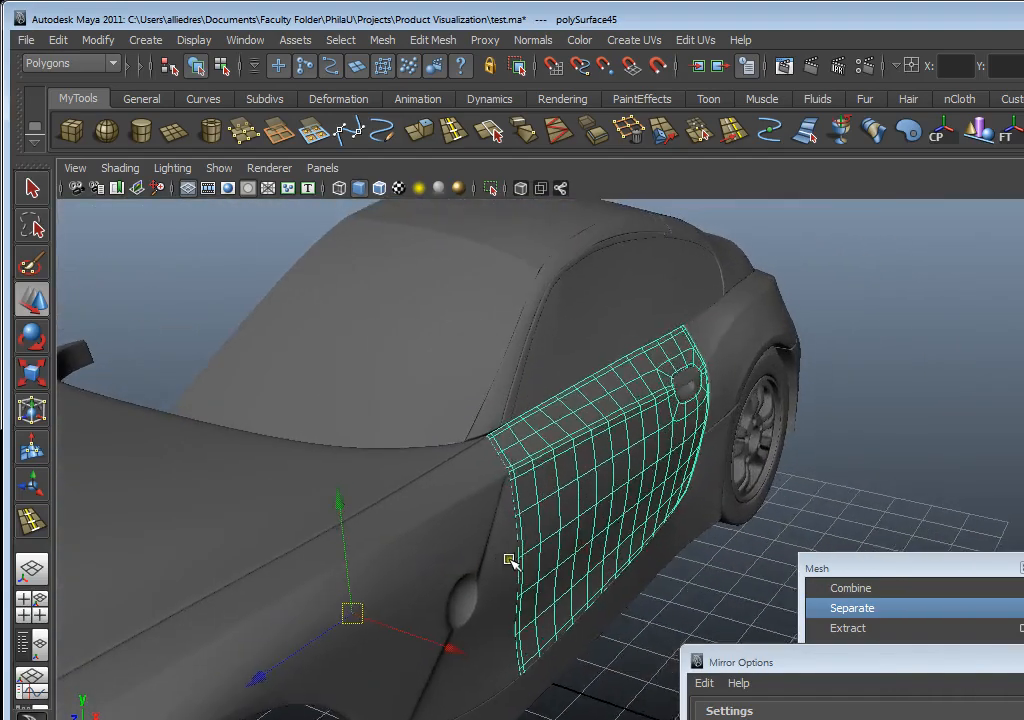
- Open the Duplicate Special options for the selected door, reposition the options window and close the floating Mesh menu
alt+right_drag(510, 560, 505, 507)
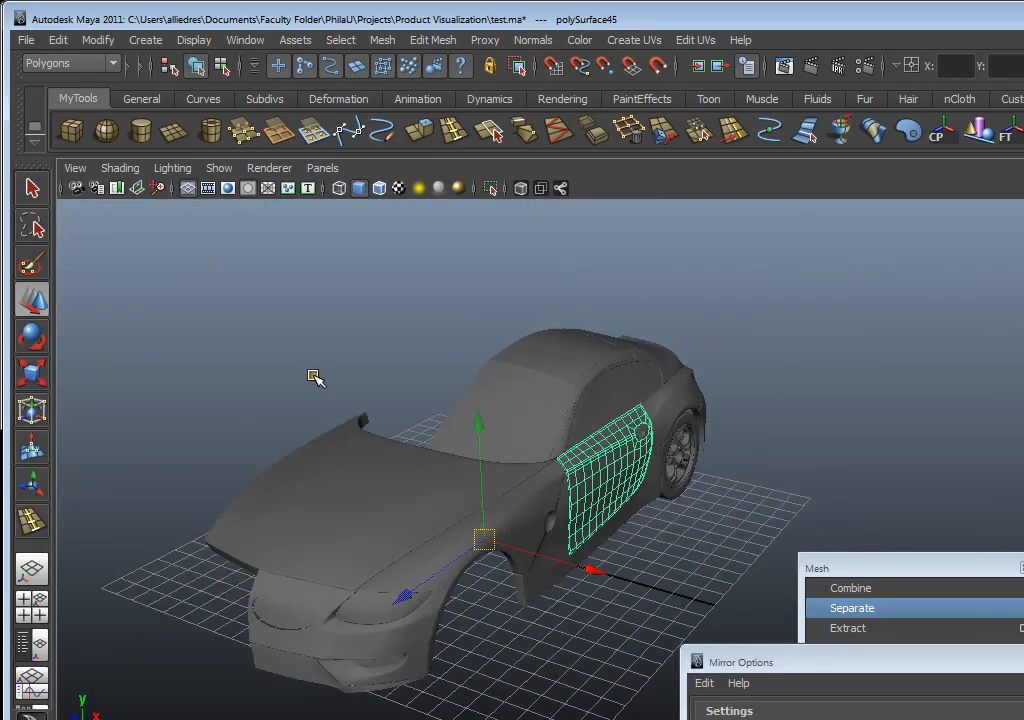
alt+right_drag(313, 377, 384, 434)
alt+drag(384, 434, 434, 453)
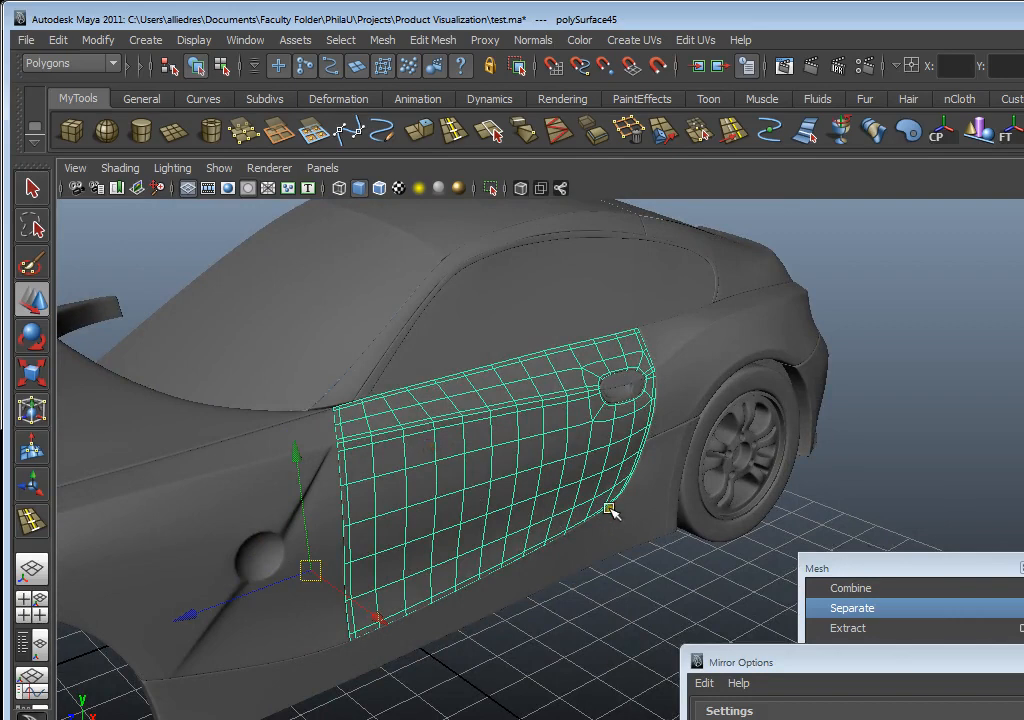
alt+drag(610, 510, 704, 512)
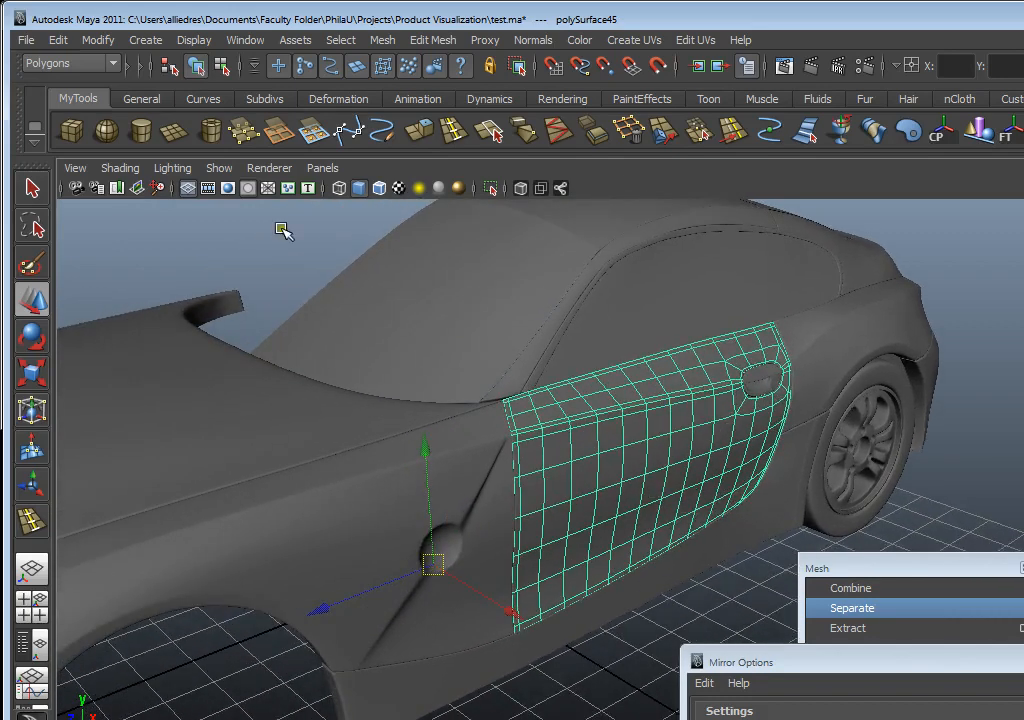
click(58, 40)
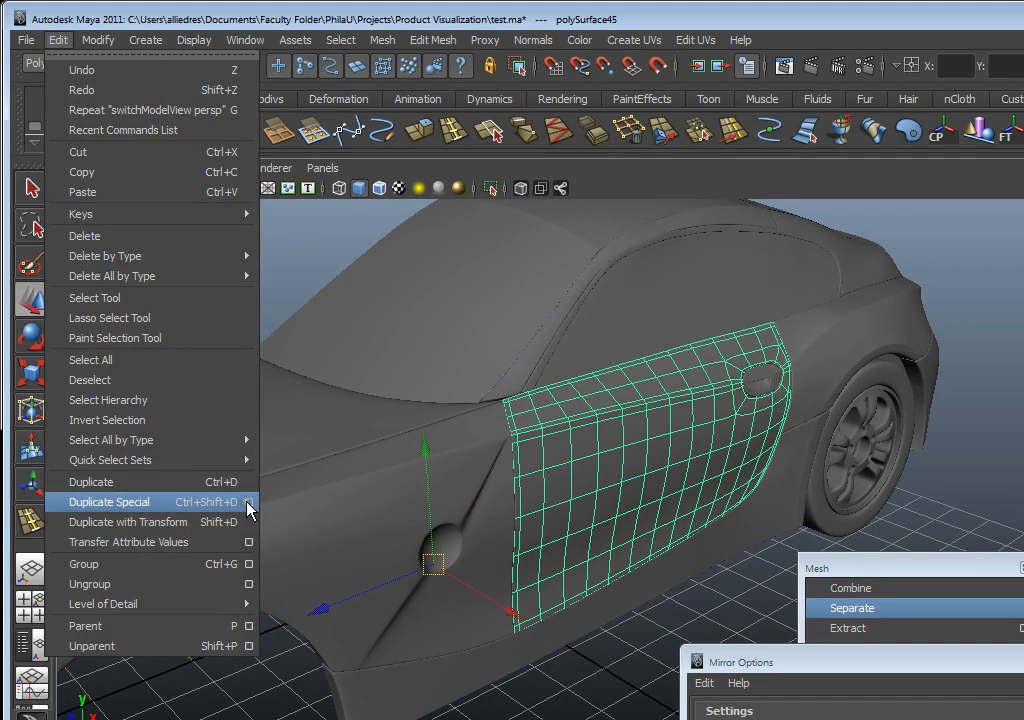
click(246, 502)
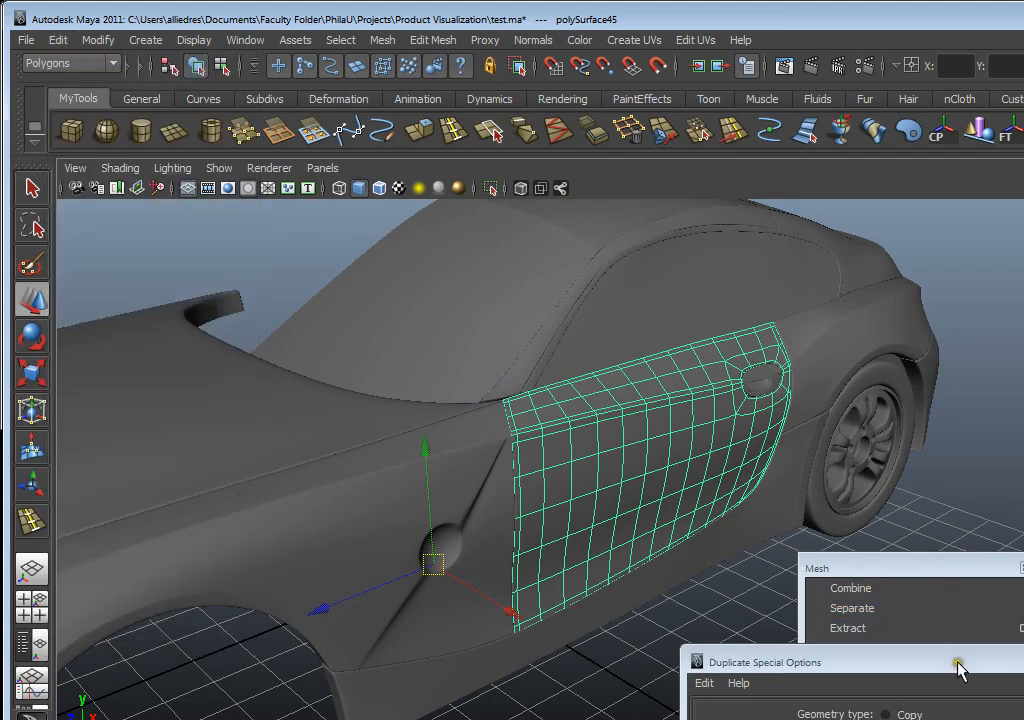
drag(955, 665, 1020, 268)
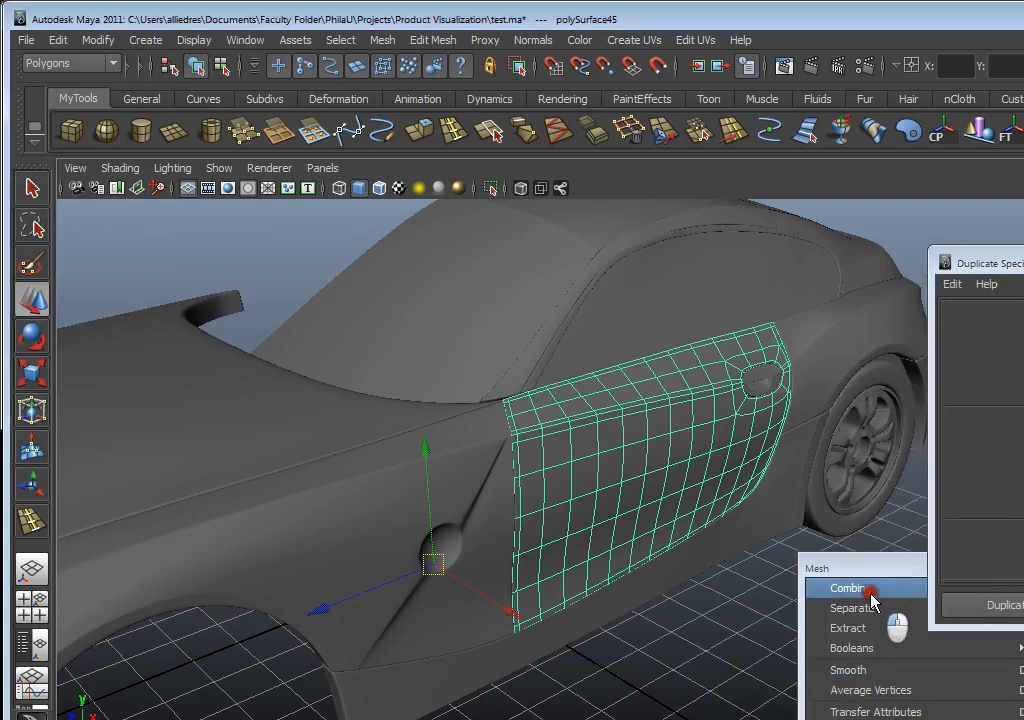
drag(887, 567, 812, 571)
click(941, 571)
- Examine the selected door and its pivot from several angles around the car, with the Duplicate Special options window enlarged and repositioned
alt+drag(937, 567, 813, 485)
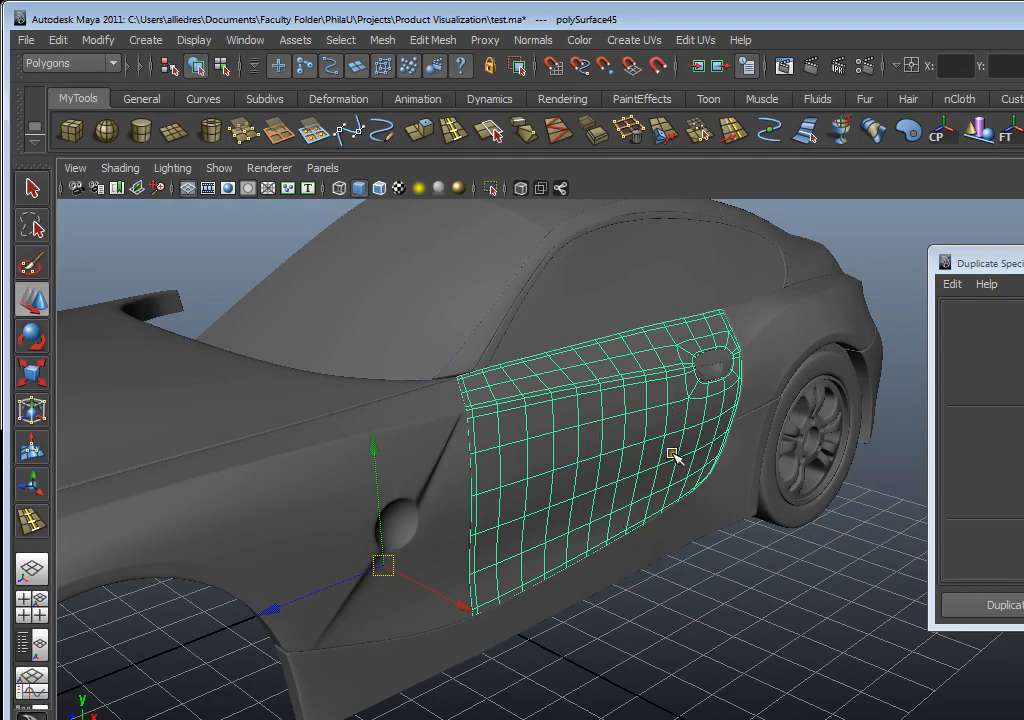
alt+right_drag(673, 454, 596, 460)
alt+drag(596, 460, 648, 482)
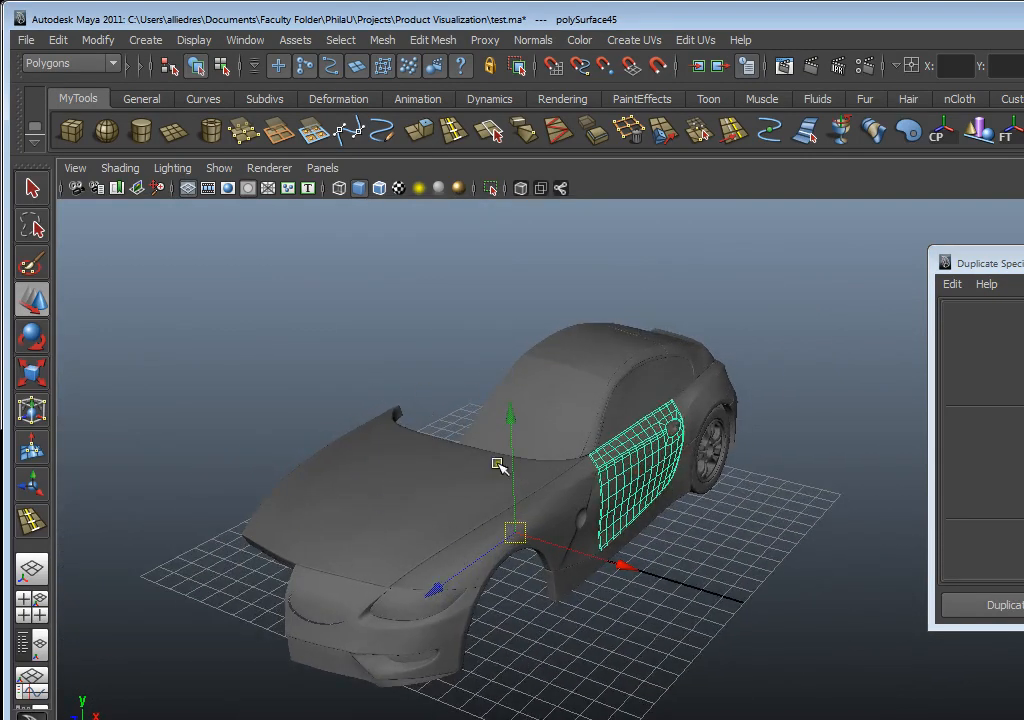
alt+right_drag(560, 530, 717, 508)
alt+drag(717, 508, 724, 472)
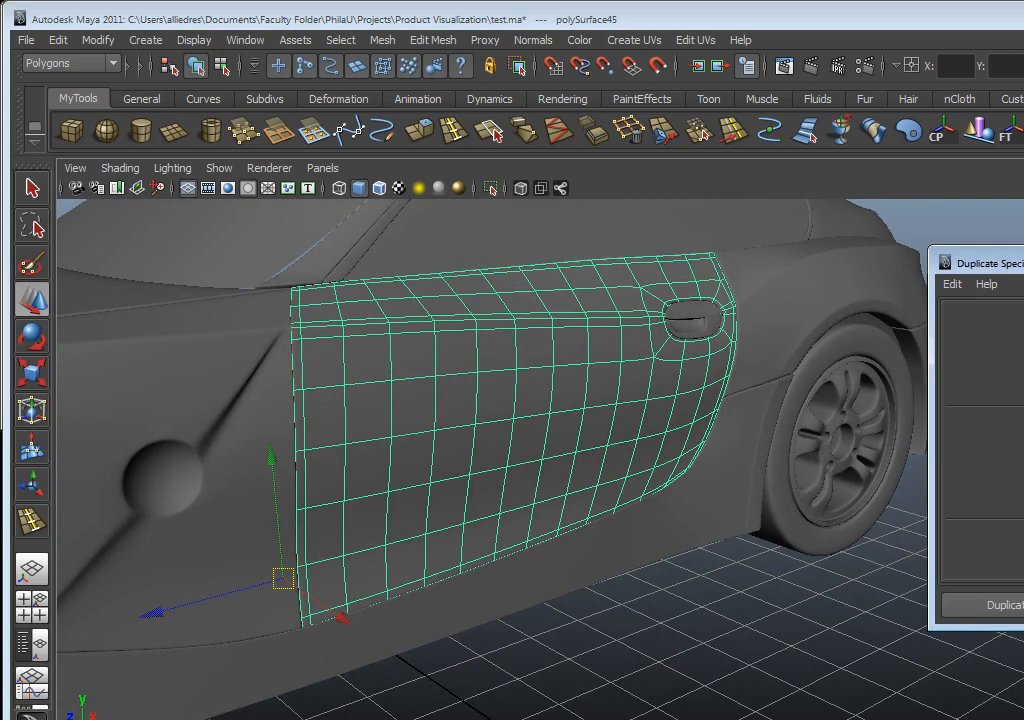
drag(1020, 628, 1020, 681)
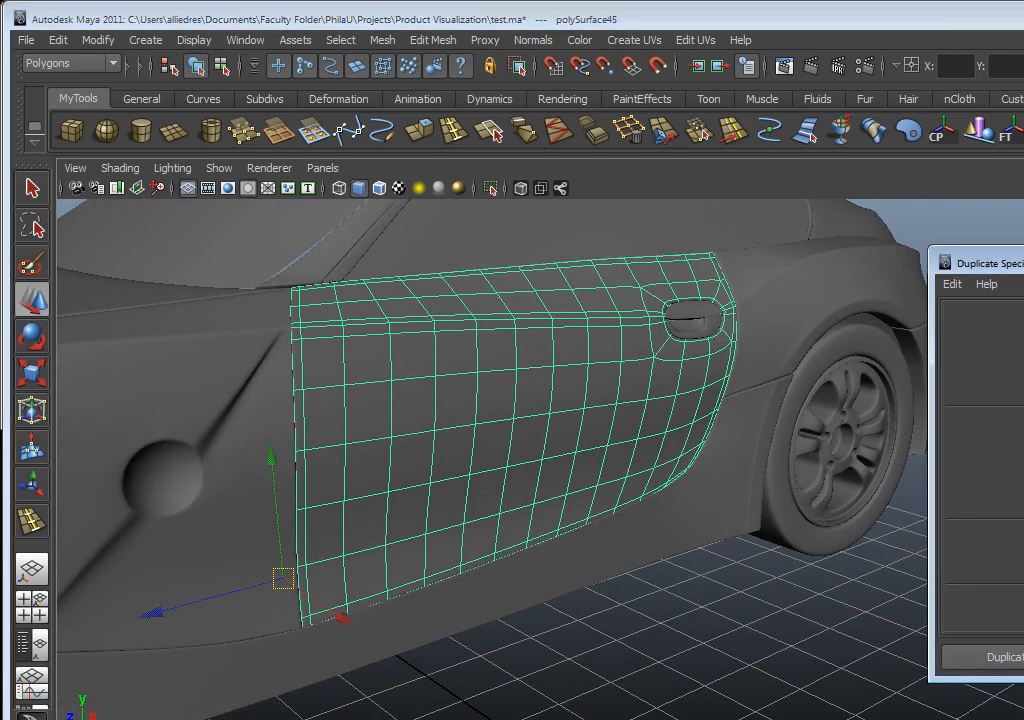
alt+right_drag(840, 525, 574, 521)
alt+drag(500, 515, 580, 544)
alt+middle_drag(580, 544, 574, 516)
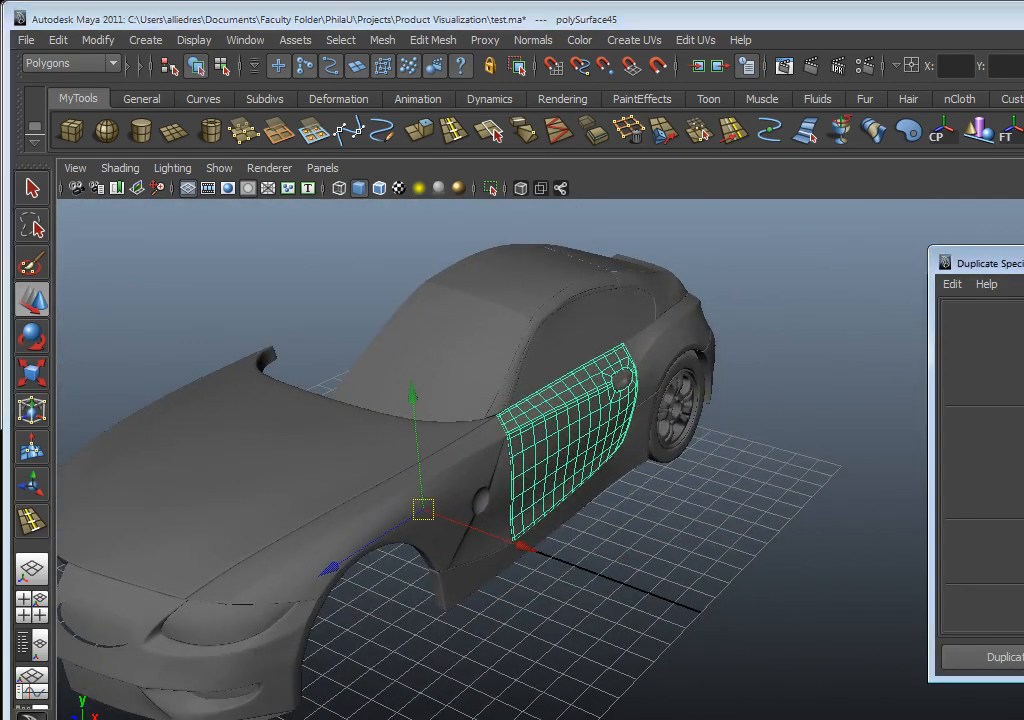
drag(980, 263, 950, 520)
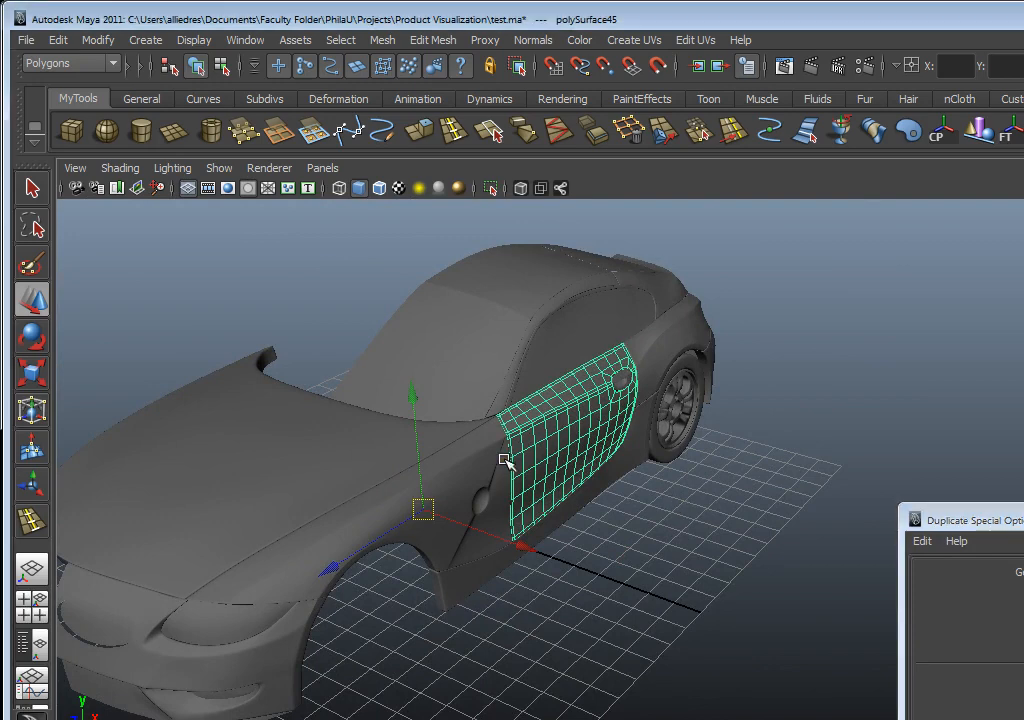
alt+drag(238, 485, 619, 601)
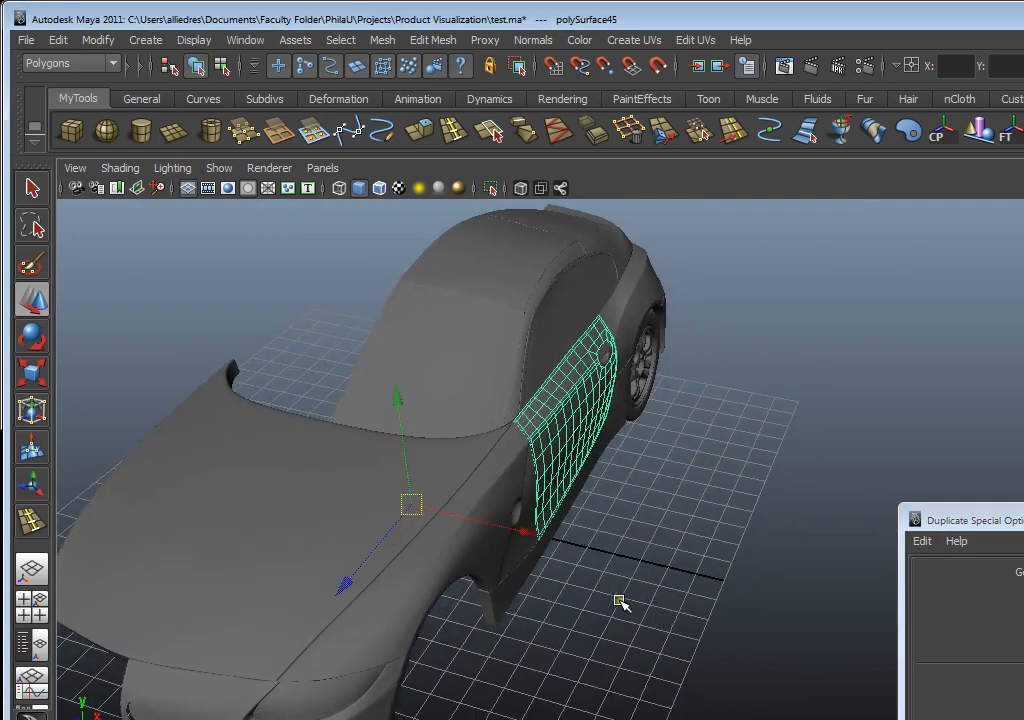
- Select the hood and then the door again with its X move axis active to compare their pivots
click(288, 553)
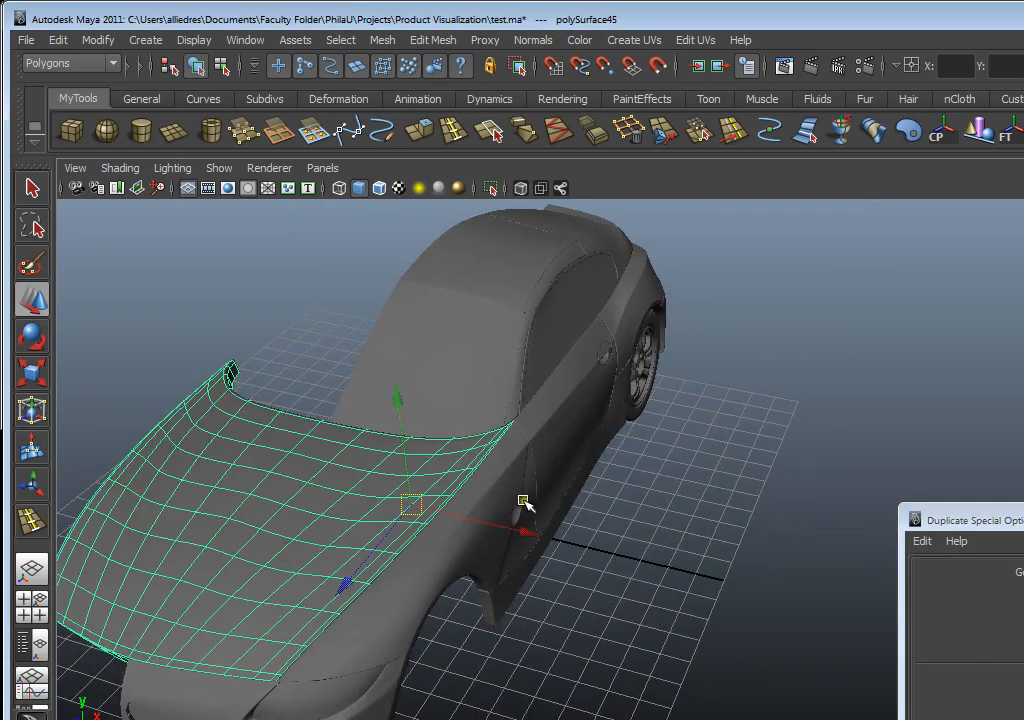
click(520, 533)
key(Up)
mouse_move(522, 531)
mouse_down()
mouse_move(542, 533)
mouse_move(469, 521)
mouse_move(576, 547)
mouse_move(531, 540)
mouse_up()
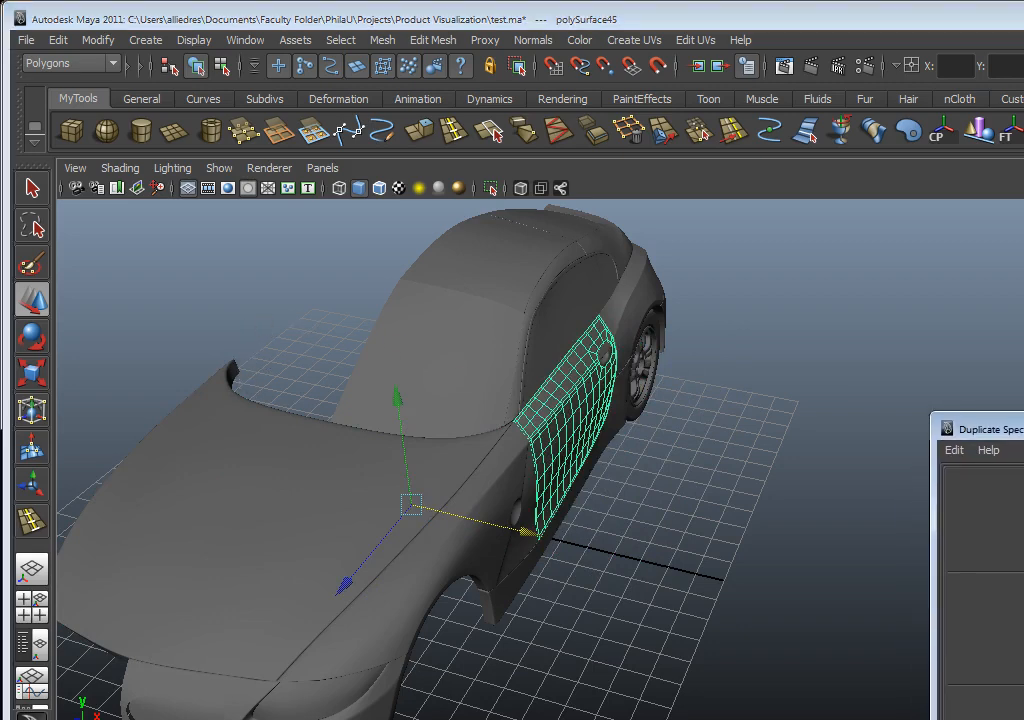
- Deselect and reselect the door, and examine its pivot against the grid origin from the front, side and above
alt+drag(743, 427, 689, 510)
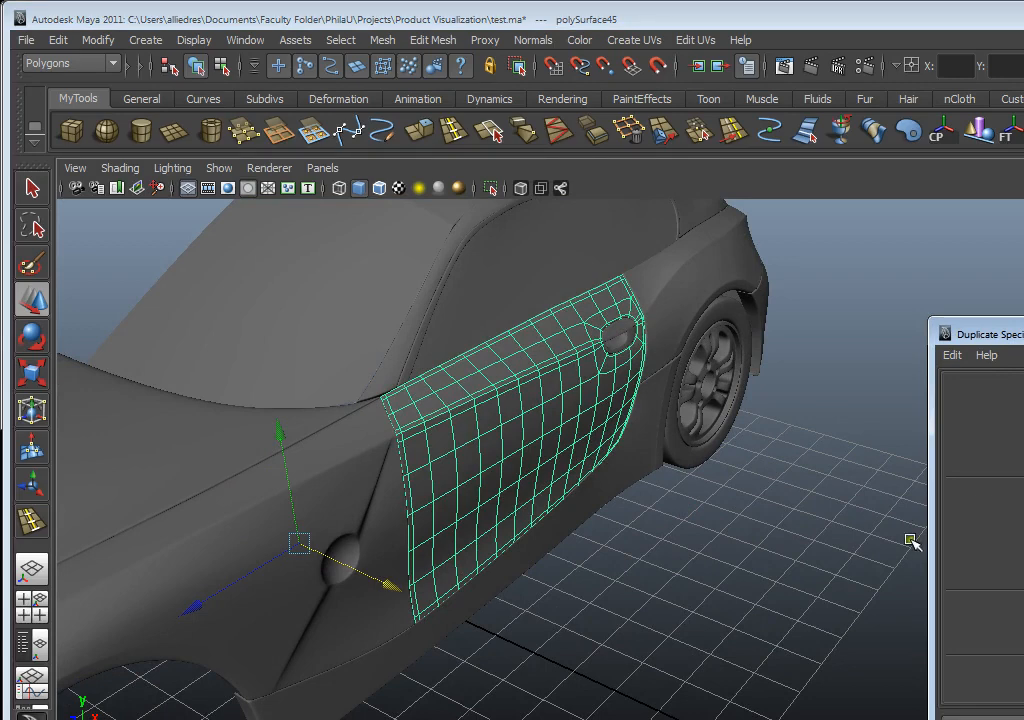
alt+right_drag(910, 540, 496, 457)
alt+drag(496, 457, 527, 443)
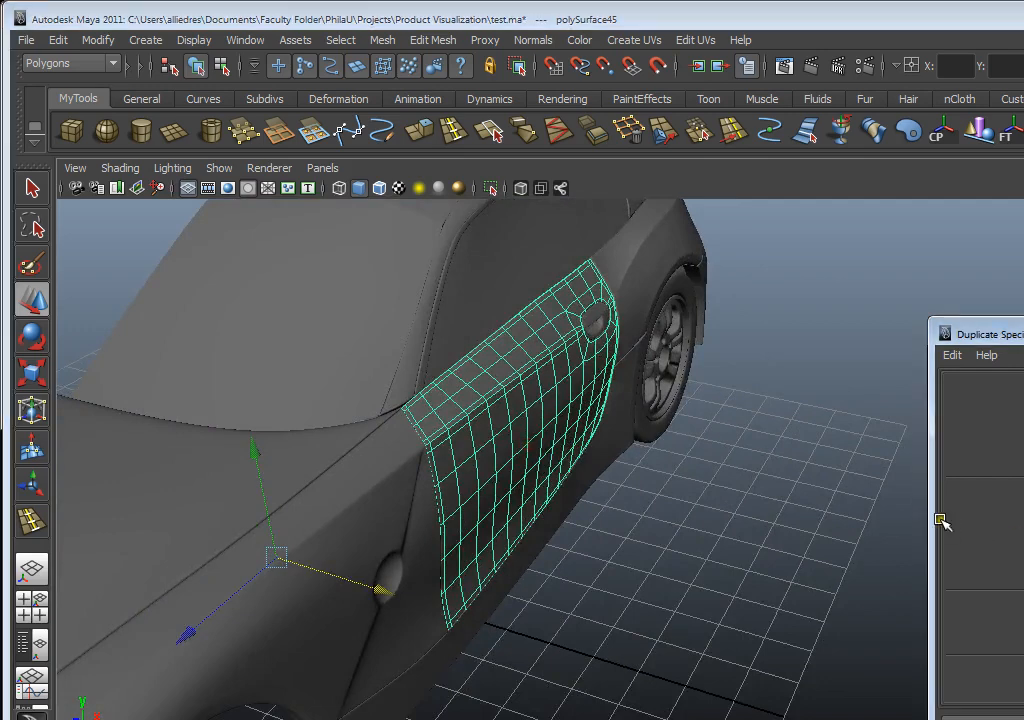
alt+drag(573, 447, 697, 551)
click(697, 551)
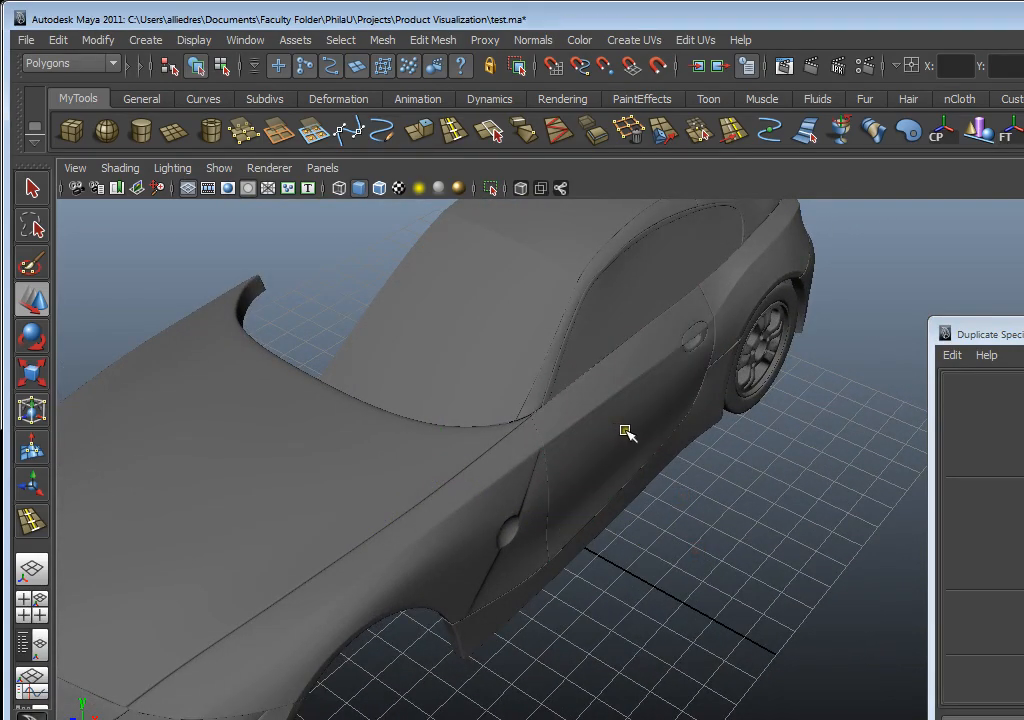
click(606, 359)
alt+drag(528, 418, 583, 595)
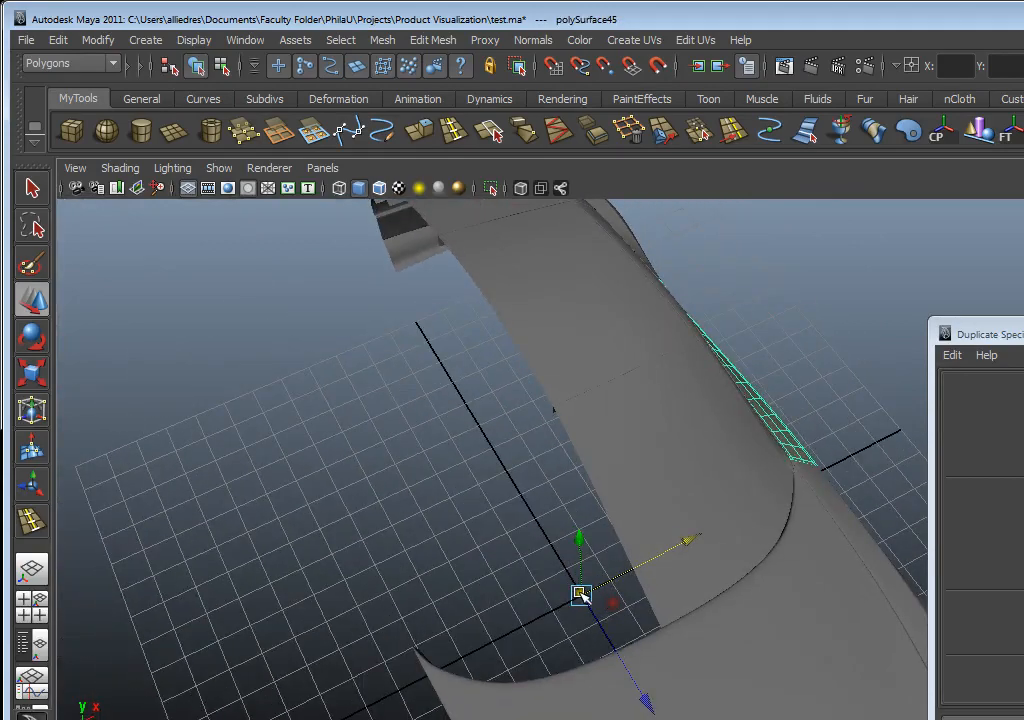
alt+drag(656, 539, 549, 512)
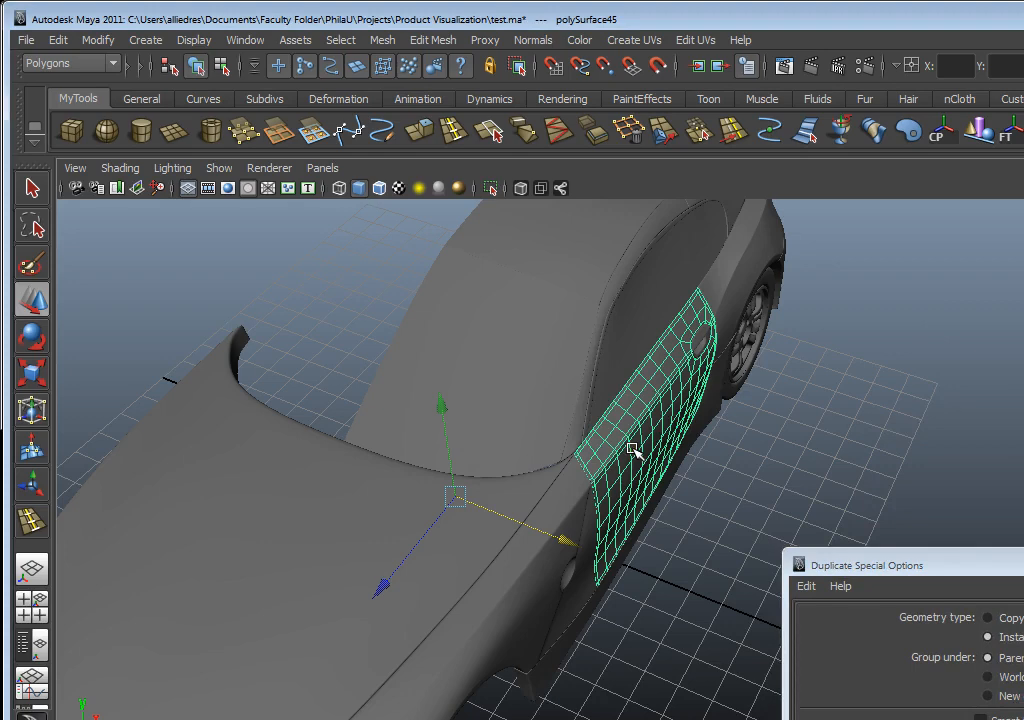
- Try the door flipped to the opposite side of the car, inspect it there, and undo the flip
key(ctrl+z)
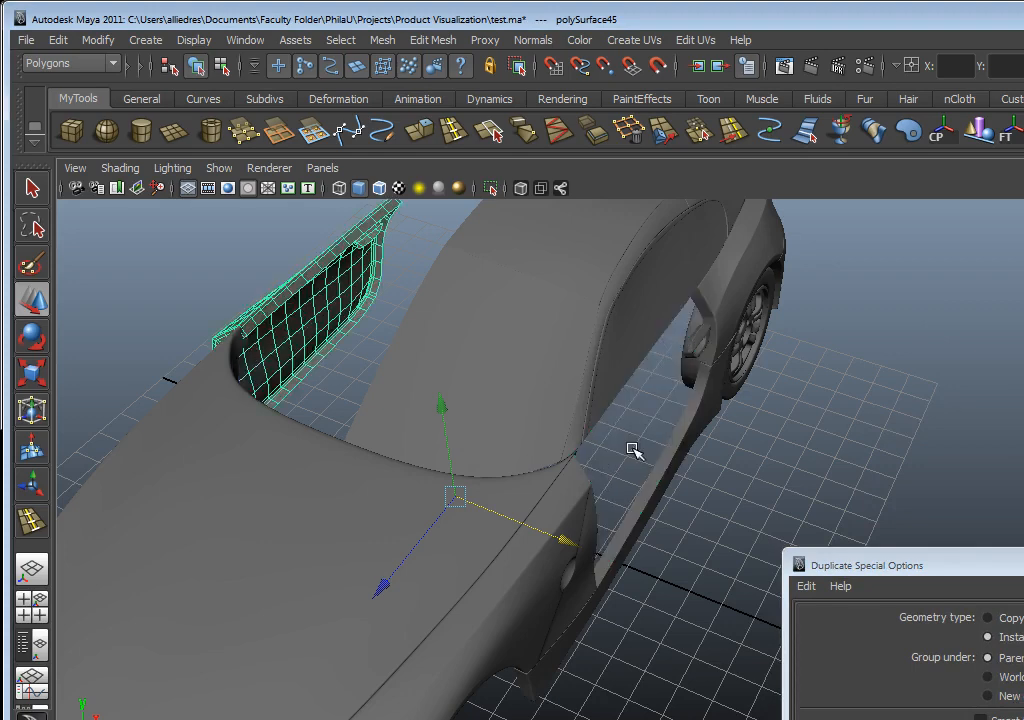
alt+drag(135, 461, 362, 436)
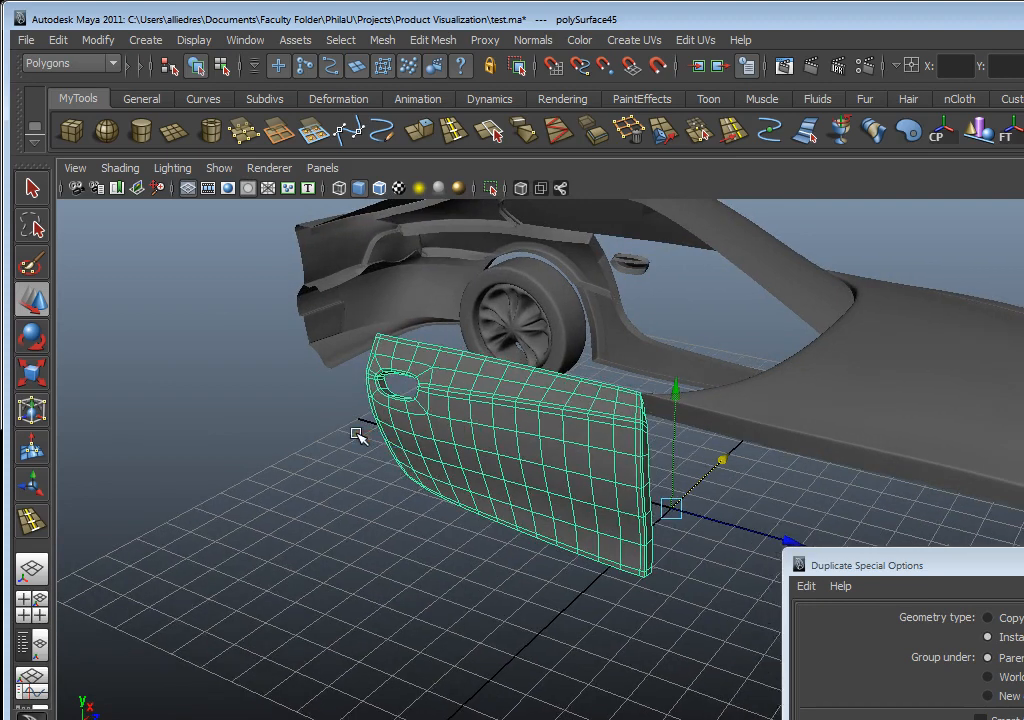
alt+drag(400, 272, 613, 347)
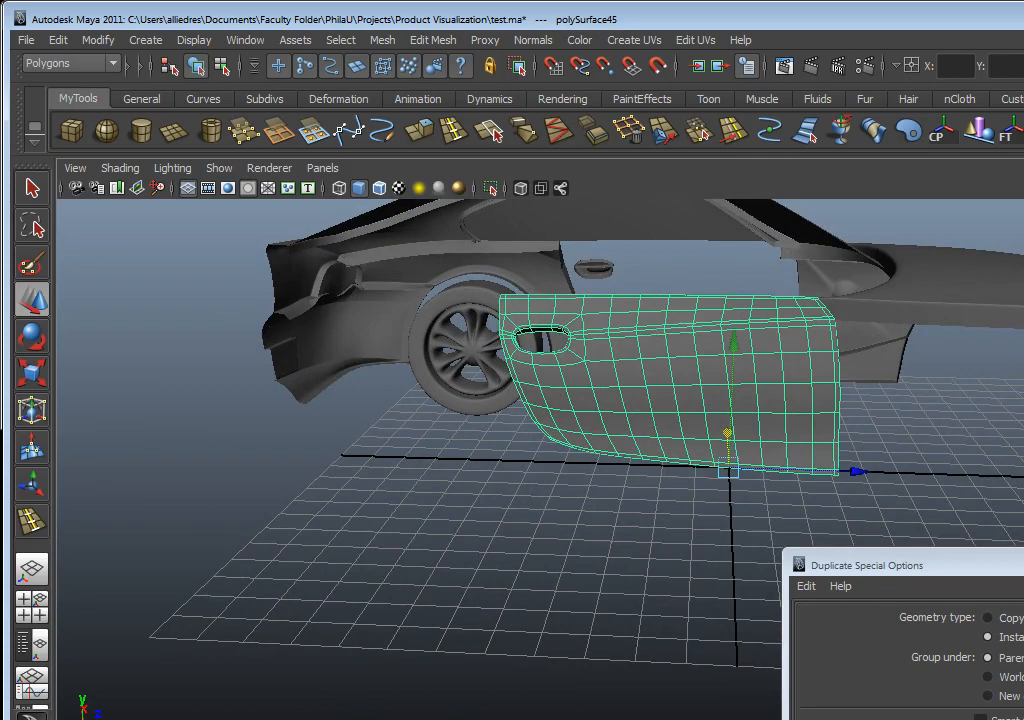
key(ctrl+z)
alt+drag(720, 480, 460, 542)
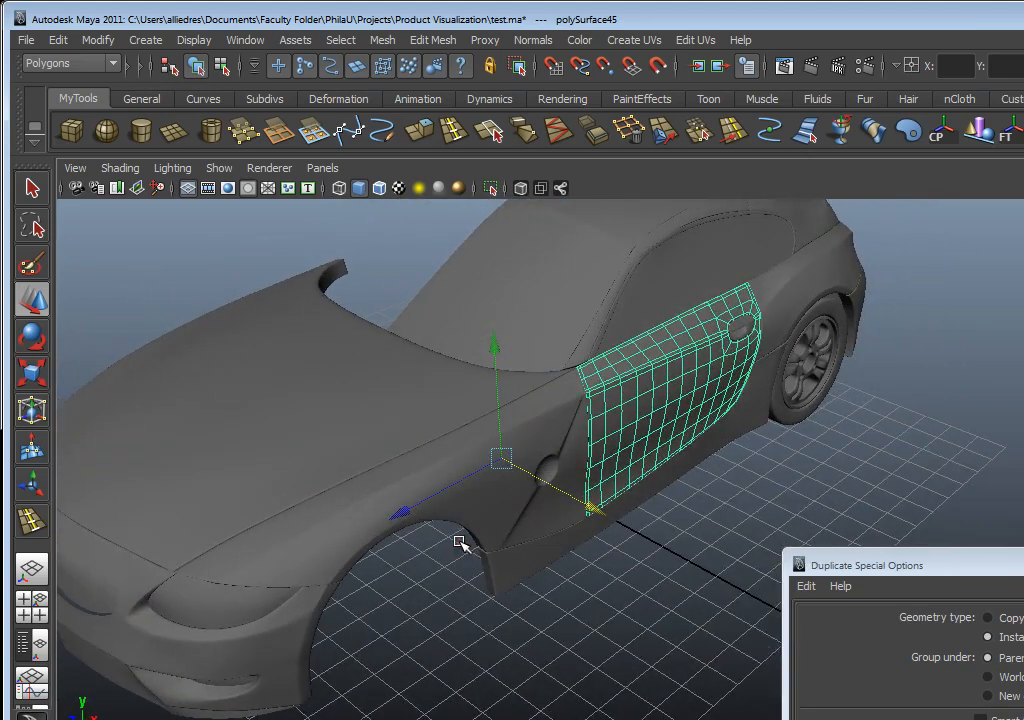
- Create one mirrored instance of the door on the opposite side using Duplicate Special with X scale -1, and deselect it
alt+drag(409, 478, 651, 478)
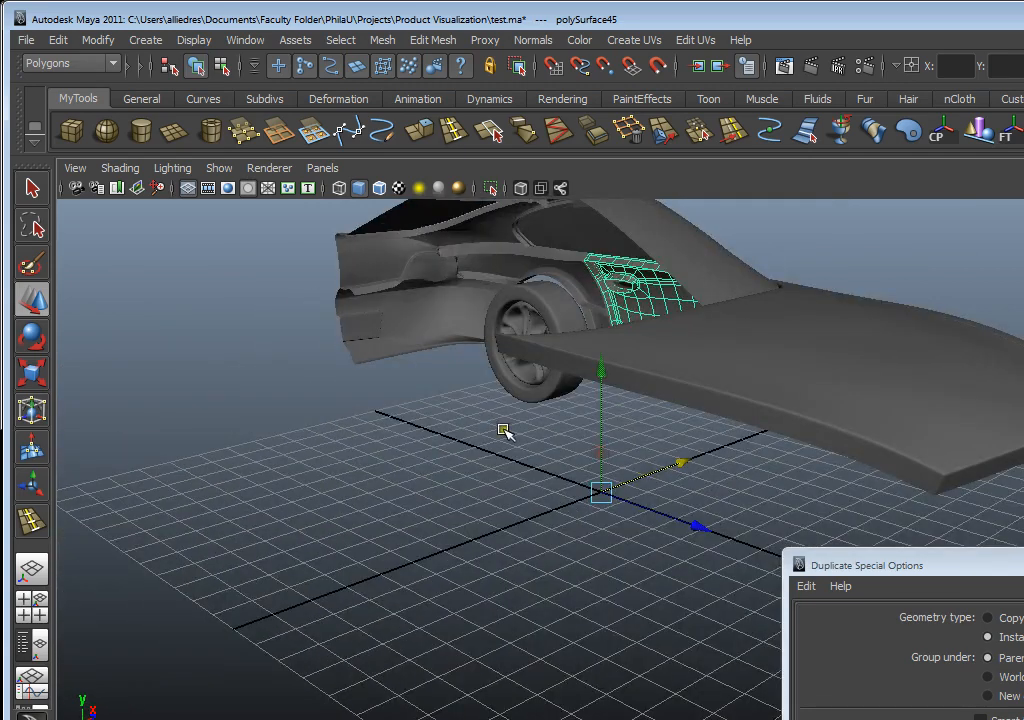
drag(880, 565, 890, 307)
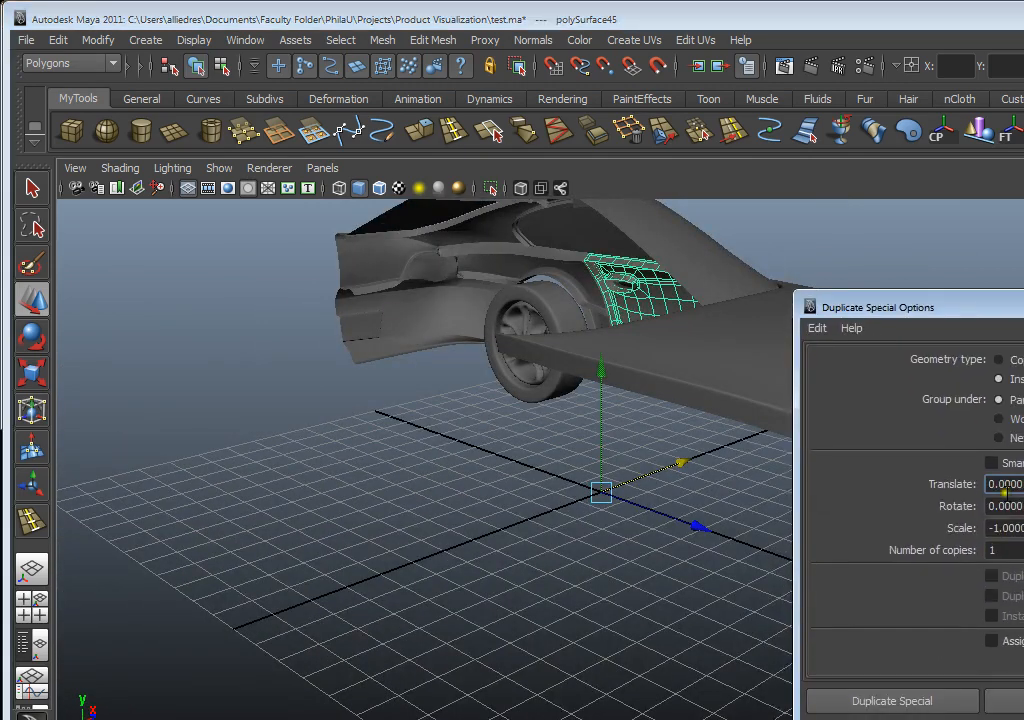
click(987, 550)
click(1013, 641)
click(1005, 701)
alt+drag(637, 594, 667, 558)
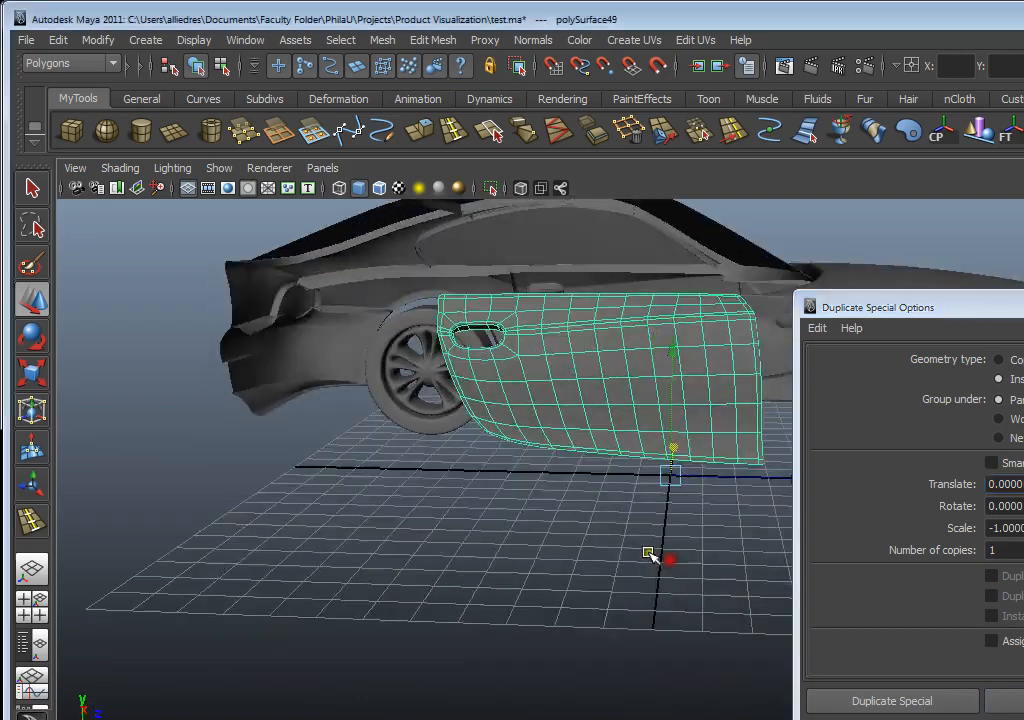
alt+drag(592, 578, 574, 587)
click(579, 589)
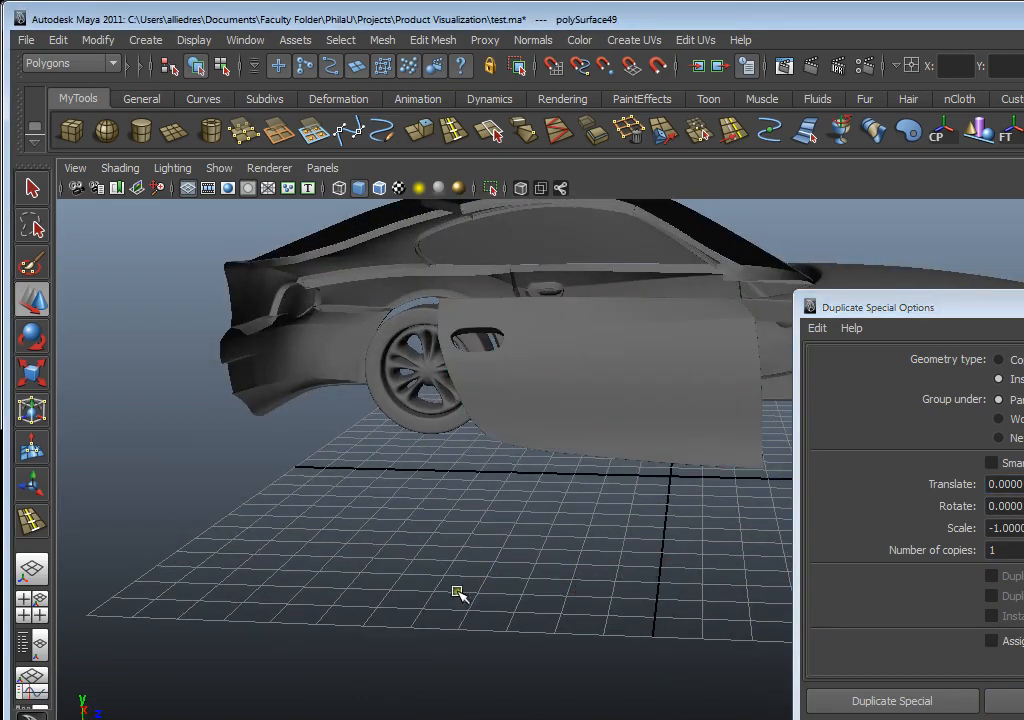
- Select the lower part of the door handle and then the original door to check their pivots against the mirrored door
alt+drag(457, 594, 597, 587)
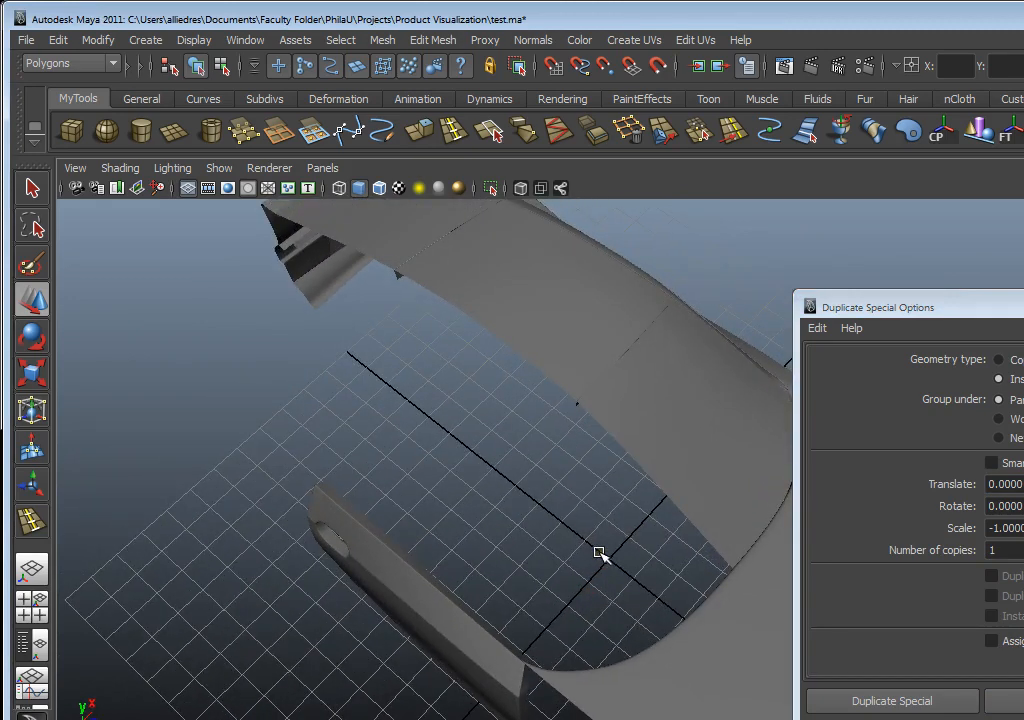
alt+drag(600, 553, 508, 558)
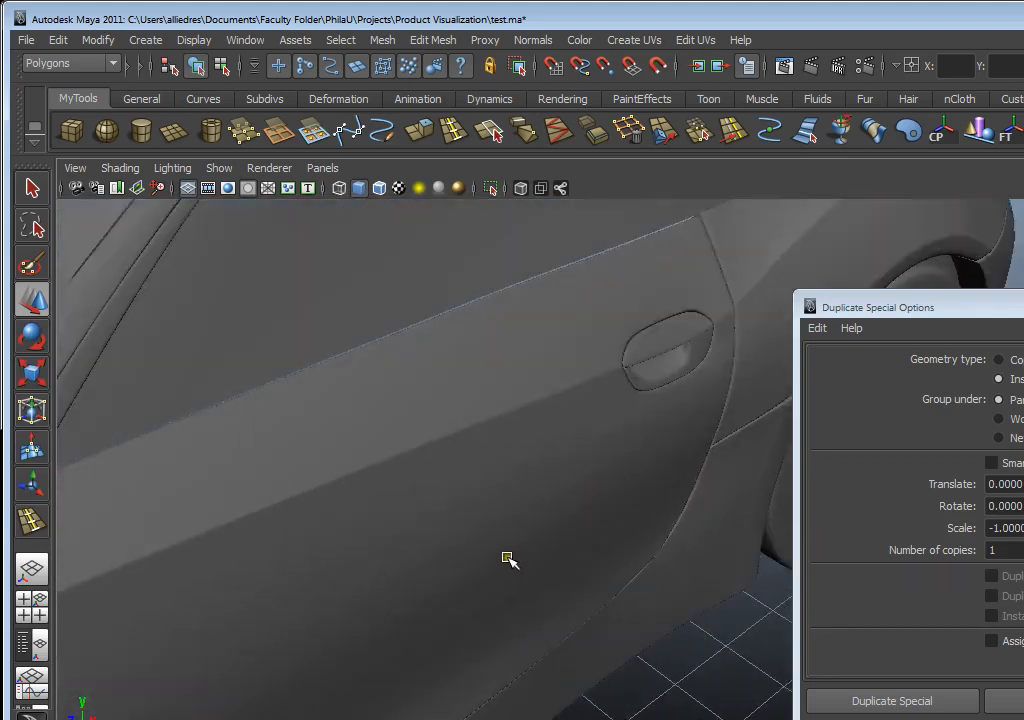
click(655, 376)
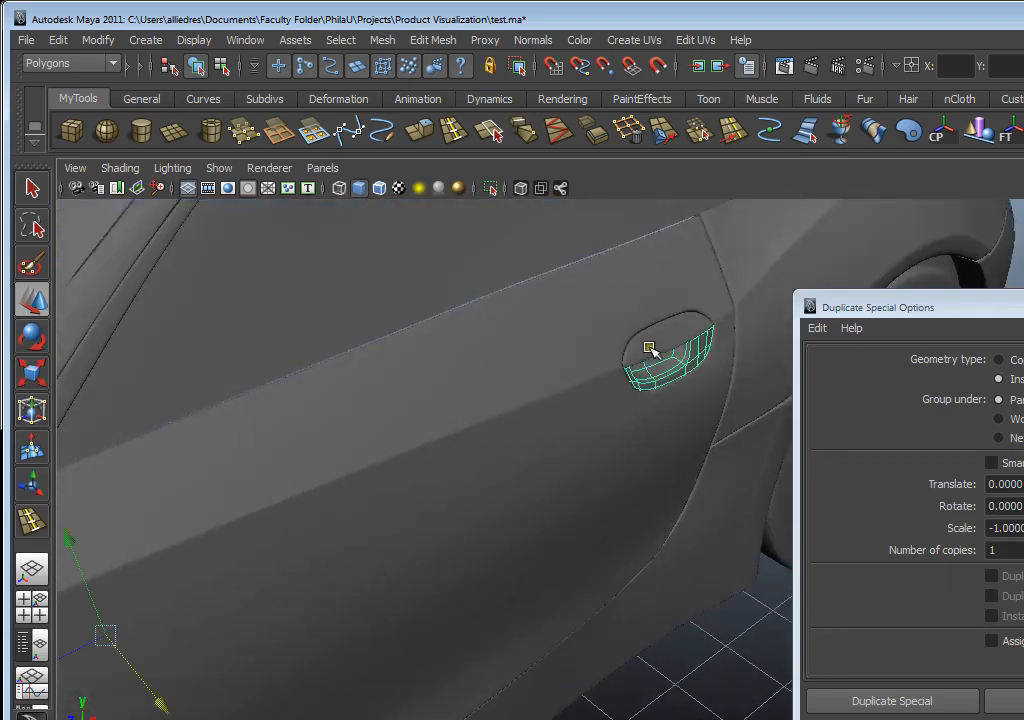
alt+drag(649, 348, 452, 597)
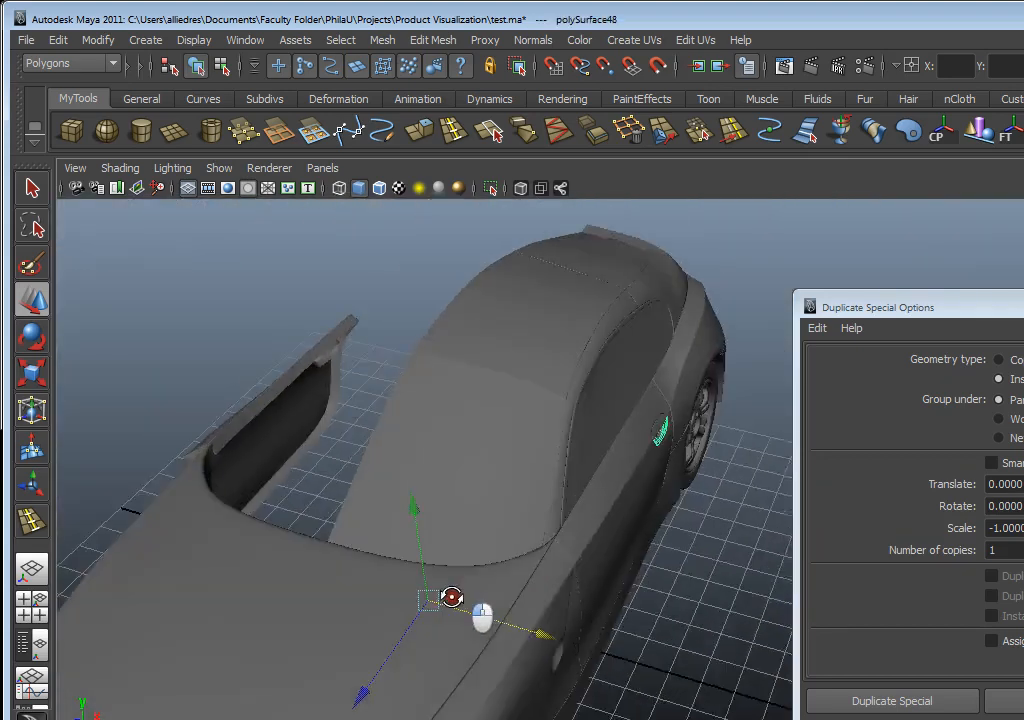
click(628, 509)
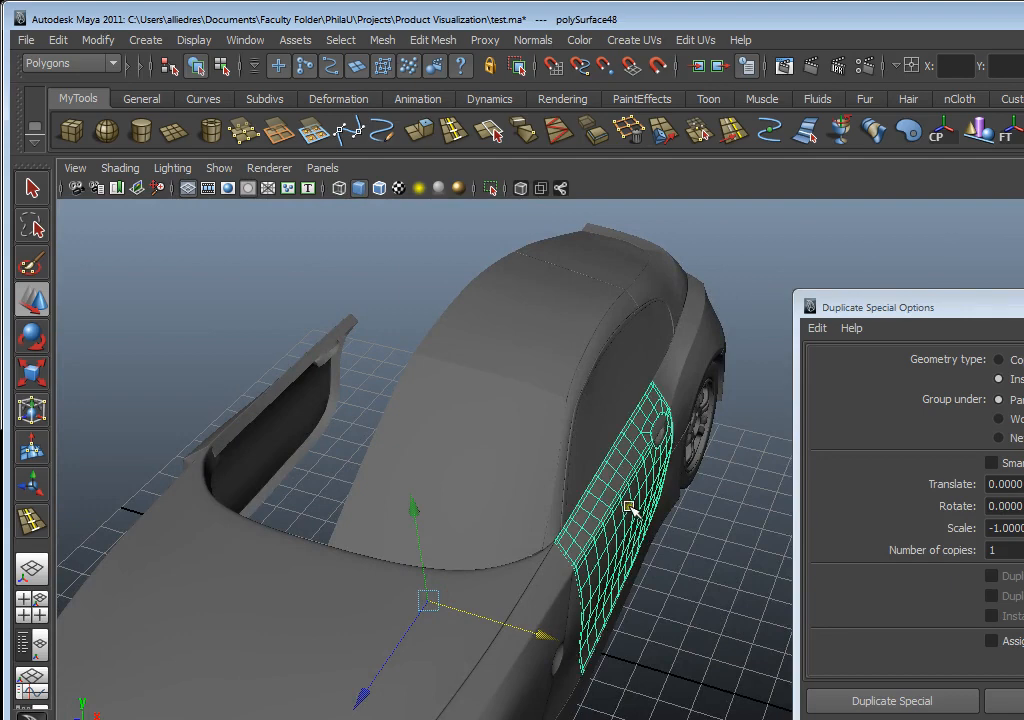
alt+drag(672, 507, 601, 523)
- Create mirrored instances of both door handle parts on the opposite door with Duplicate Special, and deselect them
click(633, 537)
click(588, 436)
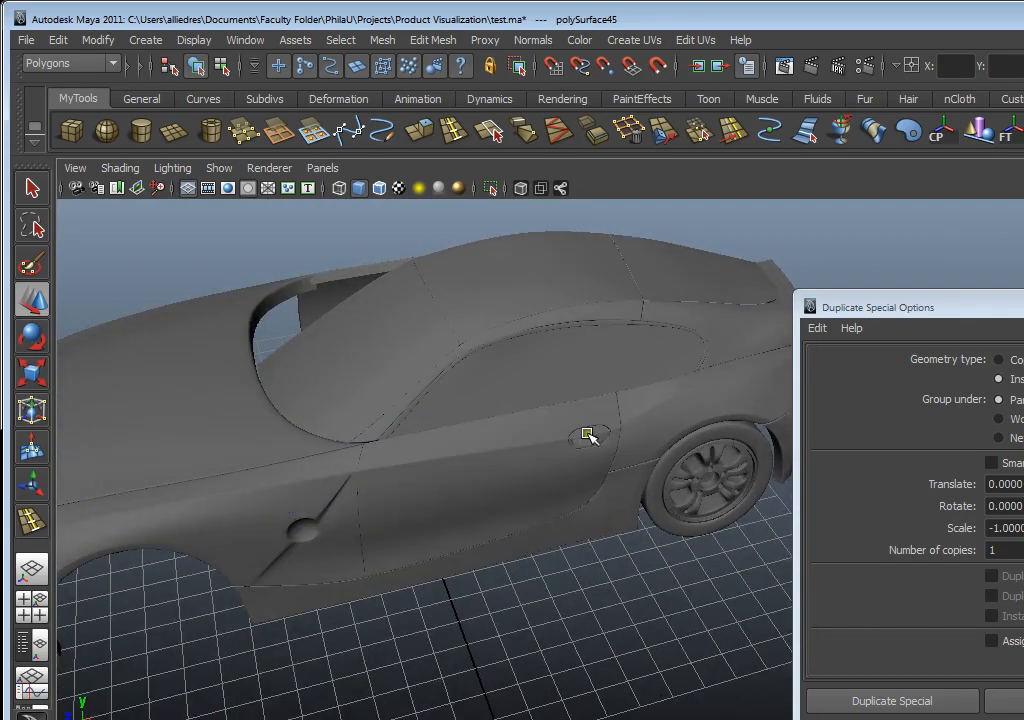
click(601, 441)
shift+click(597, 442)
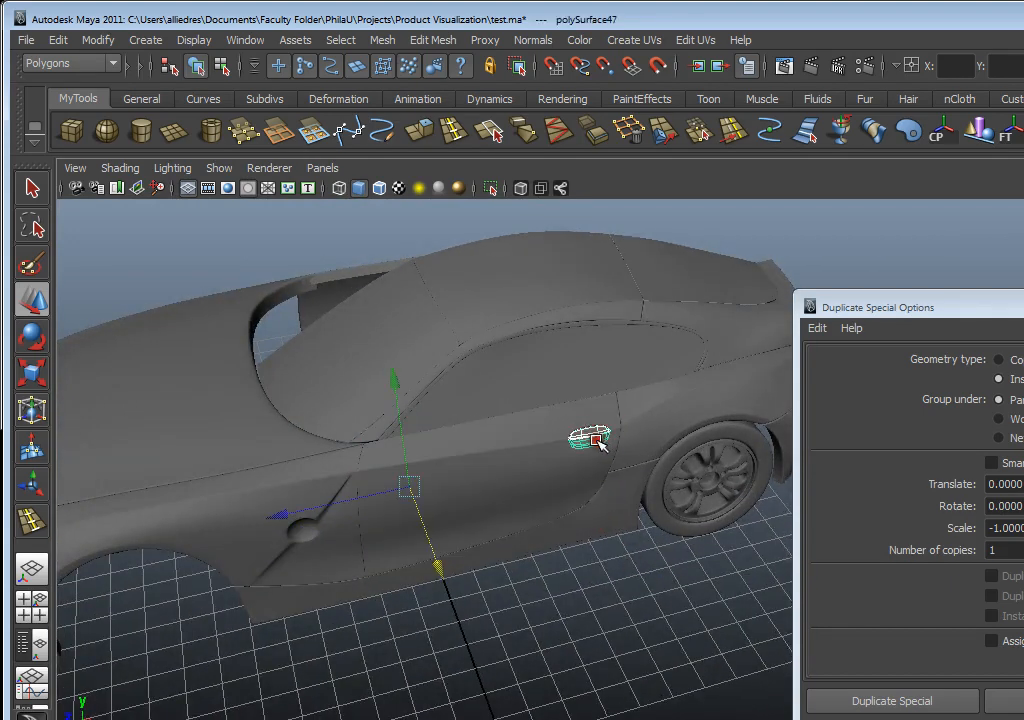
alt+drag(444, 547, 651, 524)
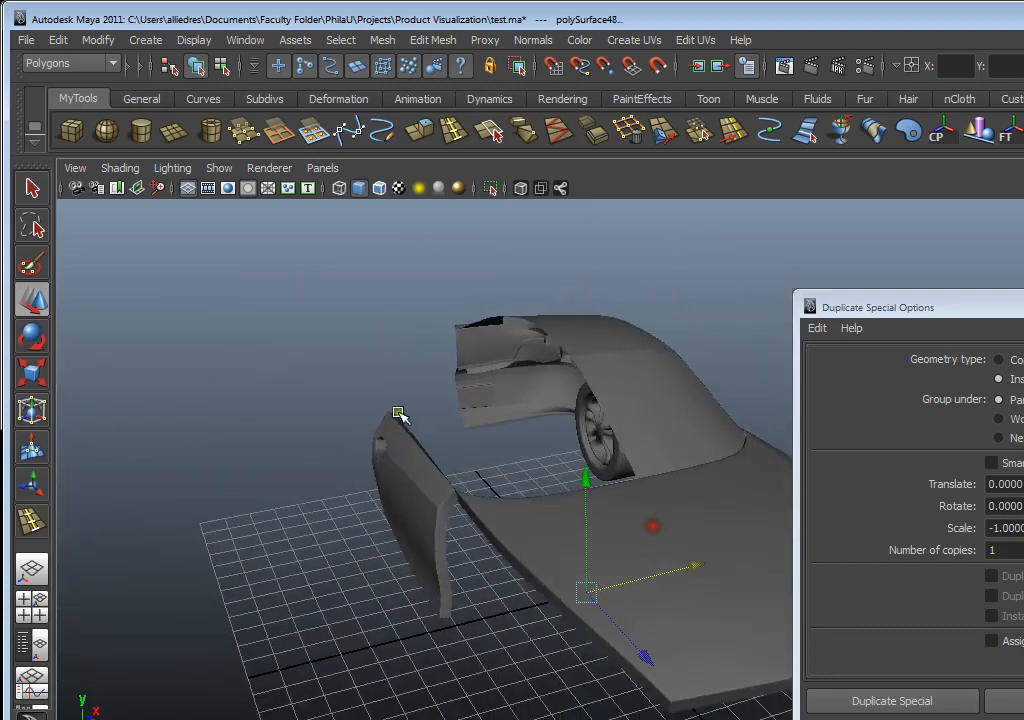
alt+drag(402, 473, 471, 484)
scroll(471, 484, up, 3)
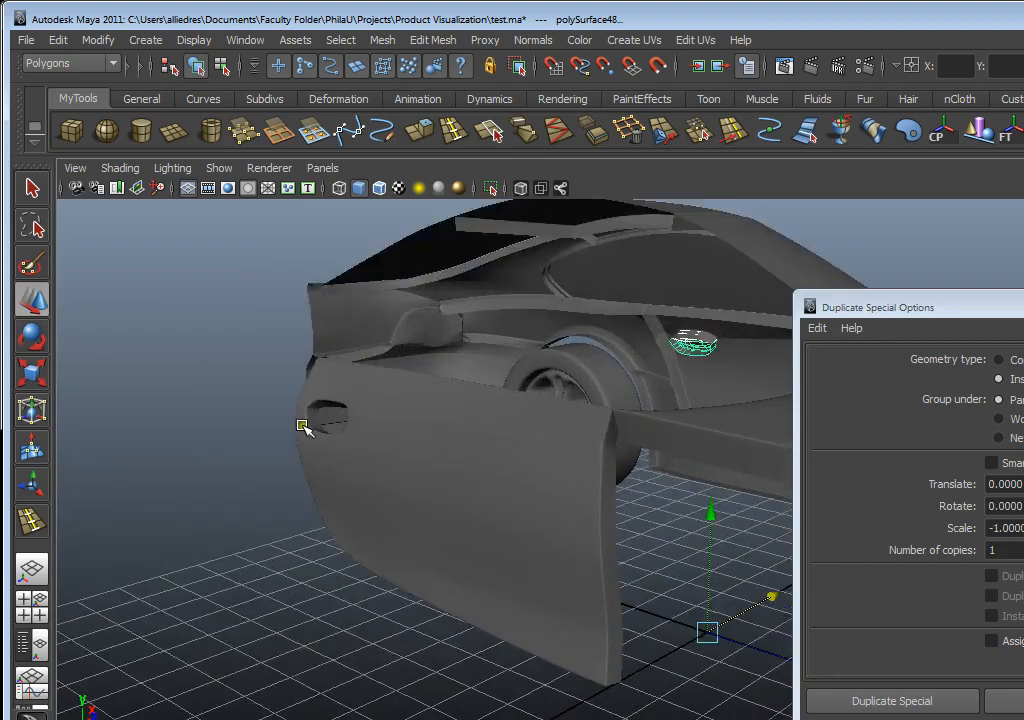
click(1005, 701)
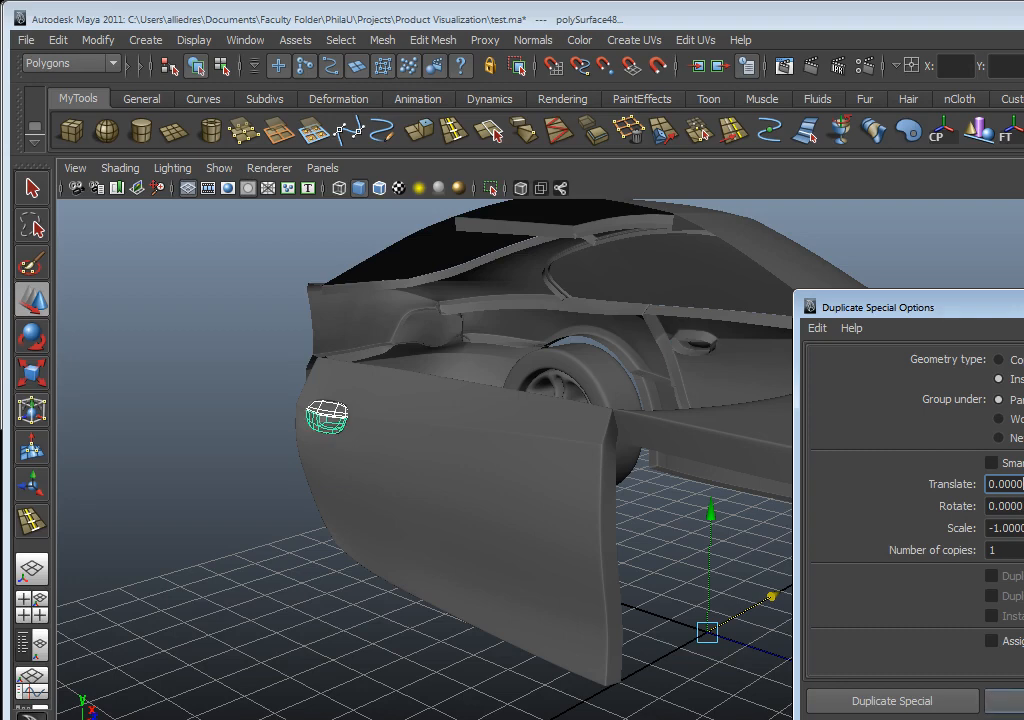
click(700, 703)
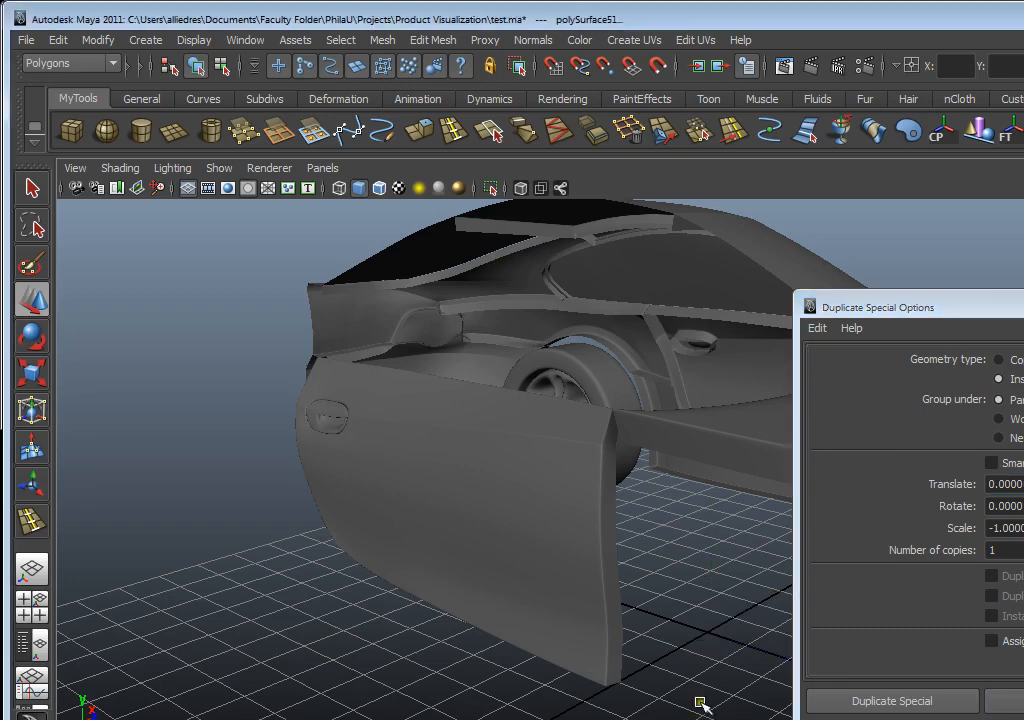
- Select the rear fender panel above the wheel and examine where its pivot lies relative to the car
scroll(698, 668, down, 3)
alt+drag(698, 668, 408, 645)
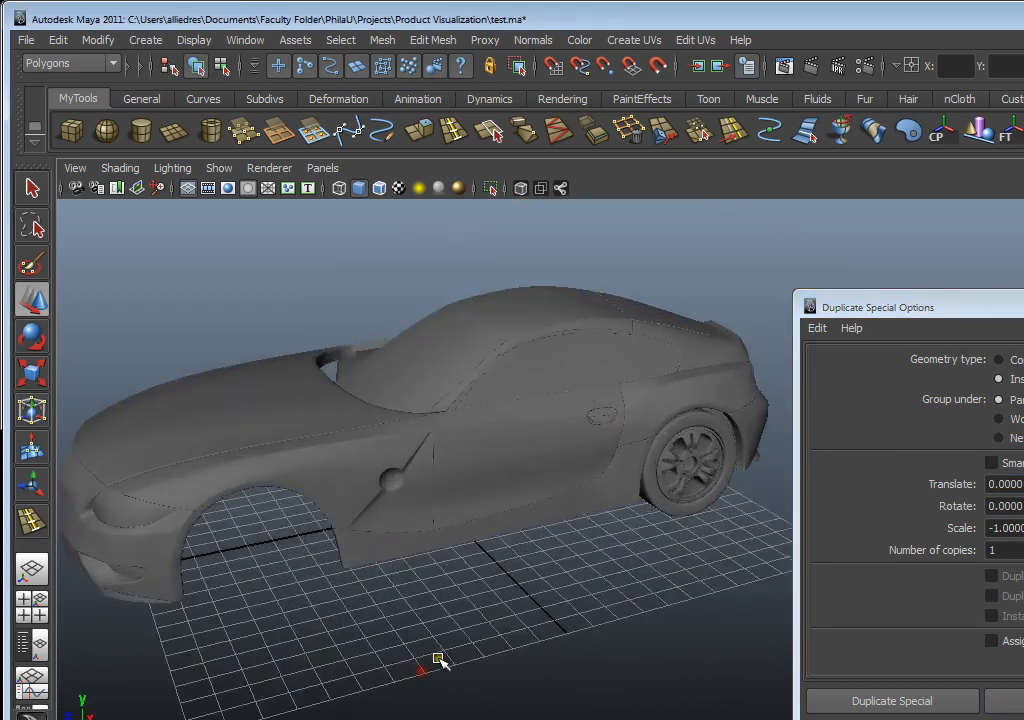
alt+right_drag(408, 645, 430, 652)
alt+drag(430, 652, 377, 633)
alt+middle_drag(377, 633, 445, 635)
alt+right_drag(445, 635, 432, 651)
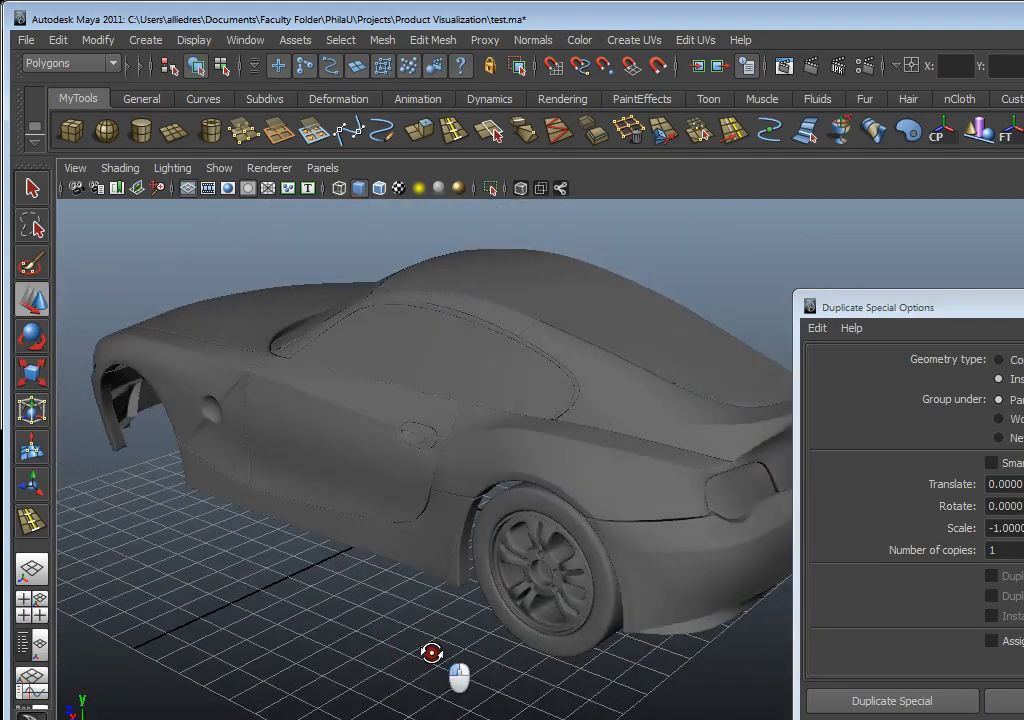
alt+drag(432, 651, 470, 625)
alt+right_drag(470, 625, 531, 642)
alt+drag(531, 642, 580, 597)
click(577, 562)
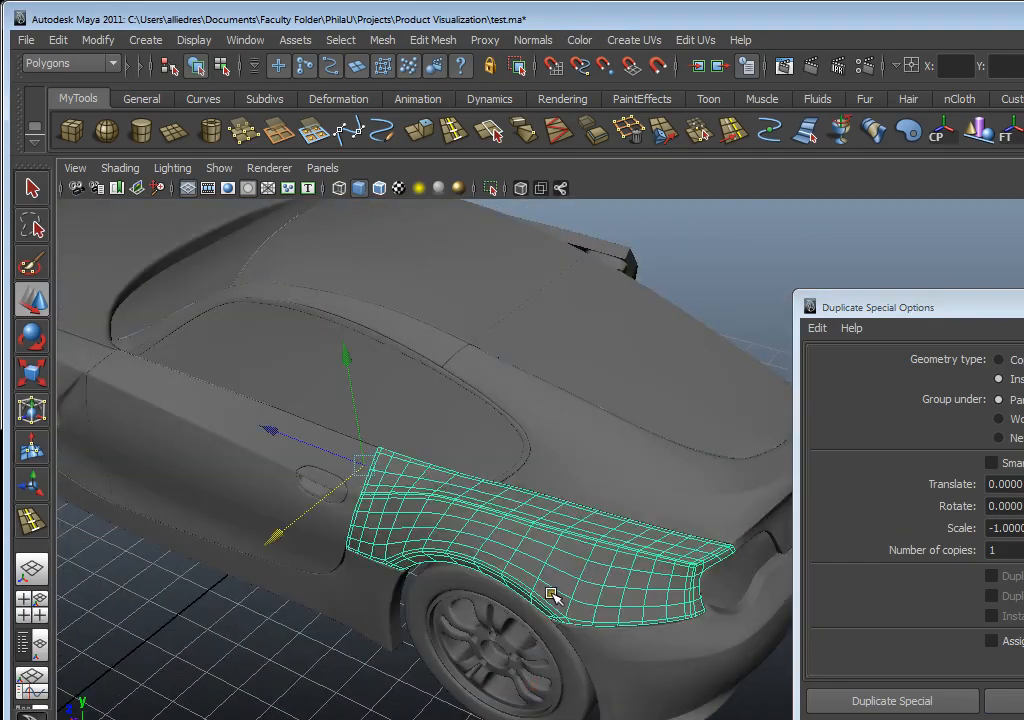
alt+drag(355, 563, 582, 678)
alt+drag(462, 585, 551, 635)
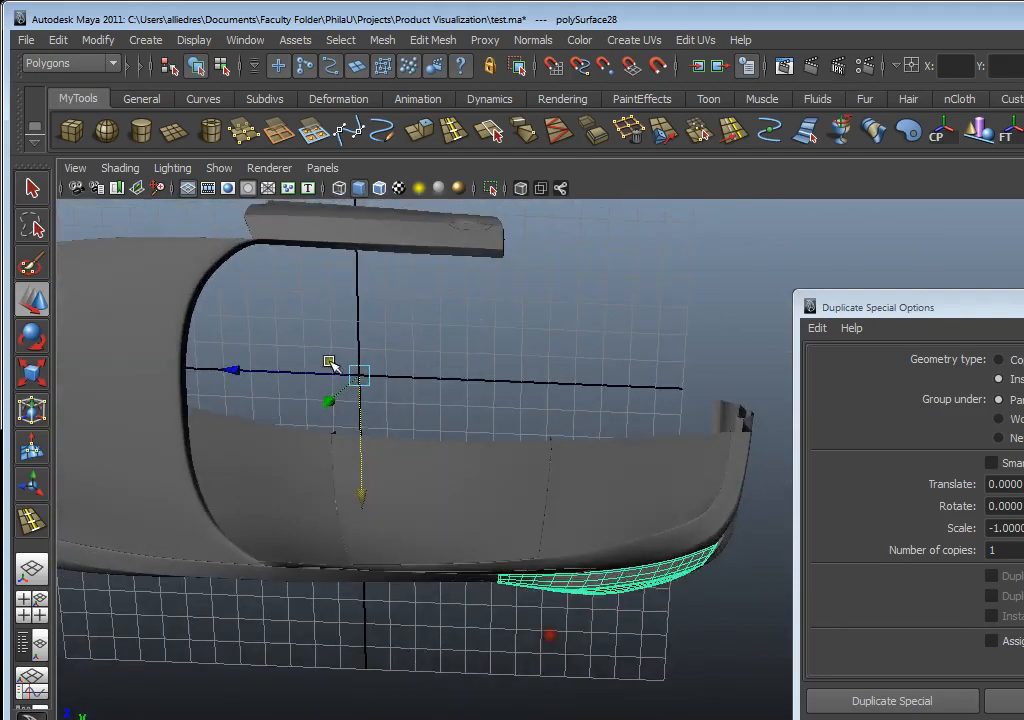
alt+drag(600, 522, 510, 524)
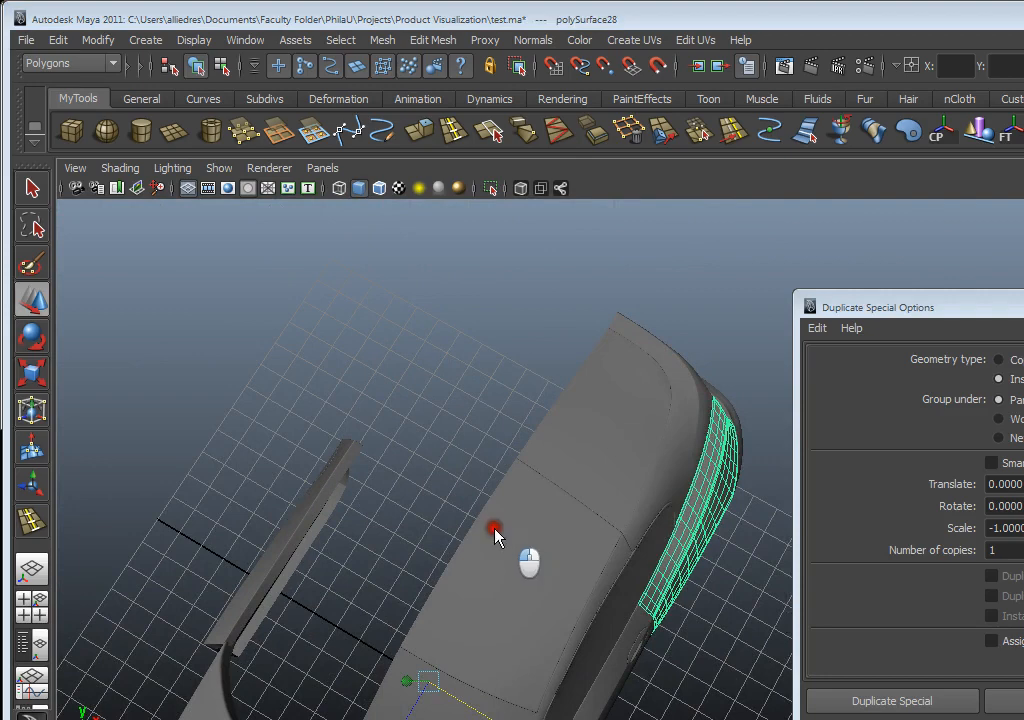
- Check from directly above whether the rear fender's pivot sits on the grid origin
key(space)
drag(463, 532, 475, 555)
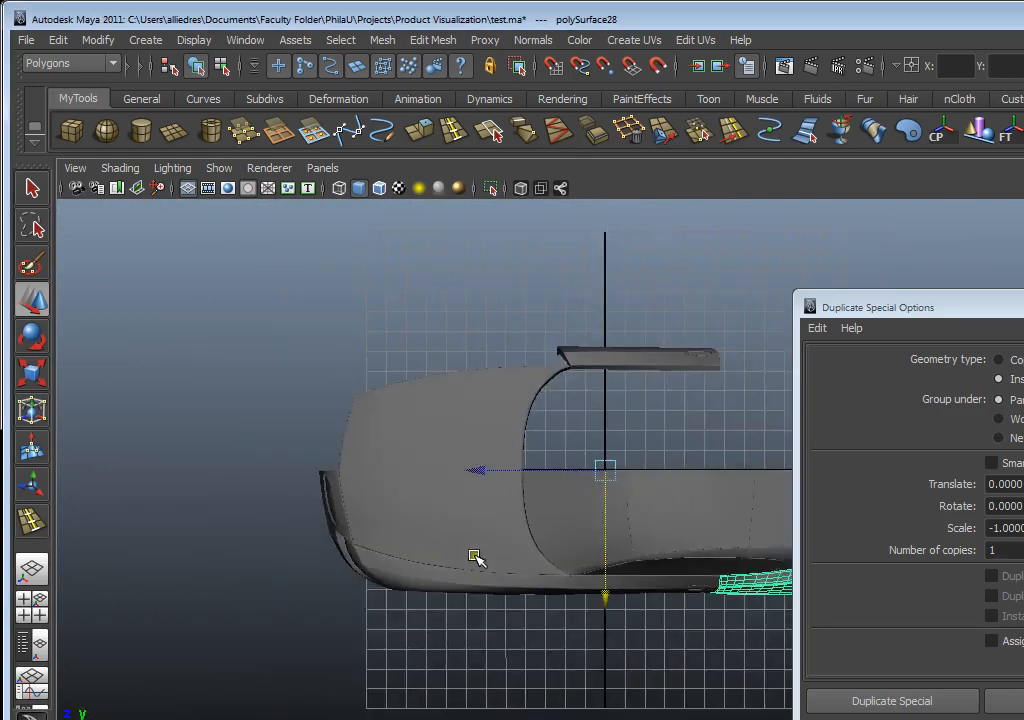
alt+right_drag(475, 555, 665, 416)
alt+middle_drag(665, 416, 636, 432)
scroll(636, 432, down, 1)
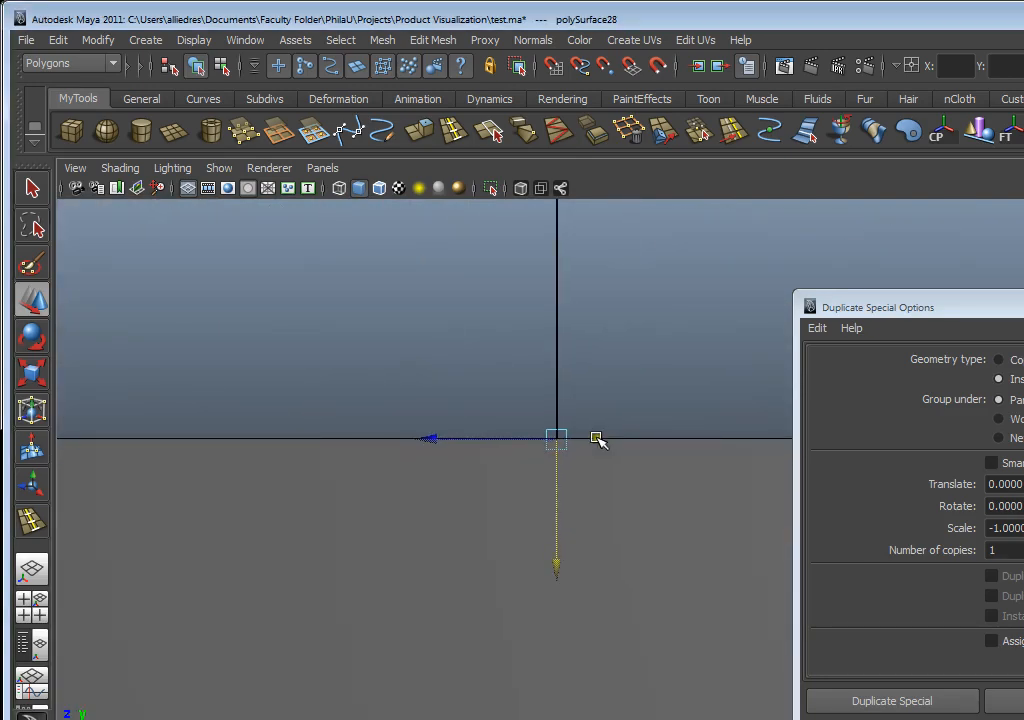
scroll(565, 448, down, 2)
scroll(592, 459, down, 3)
scroll(554, 489, up, 2)
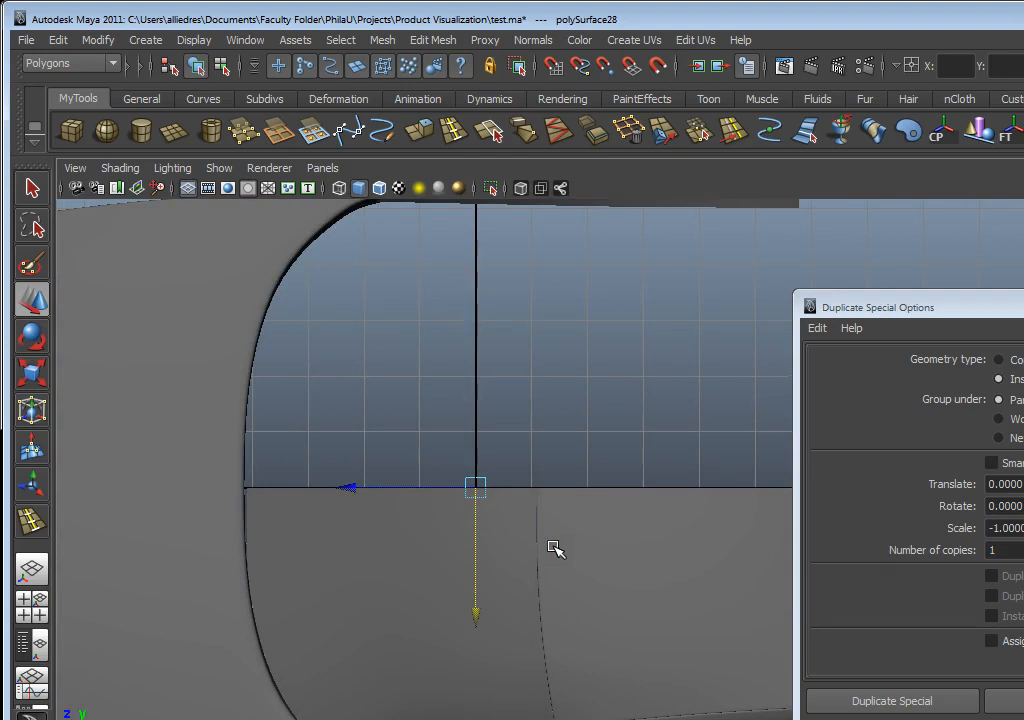
- Snap the rear fender's pivot to the grid origin using grid snapping, turn the snapping off and deselect the panel
key(Insert)
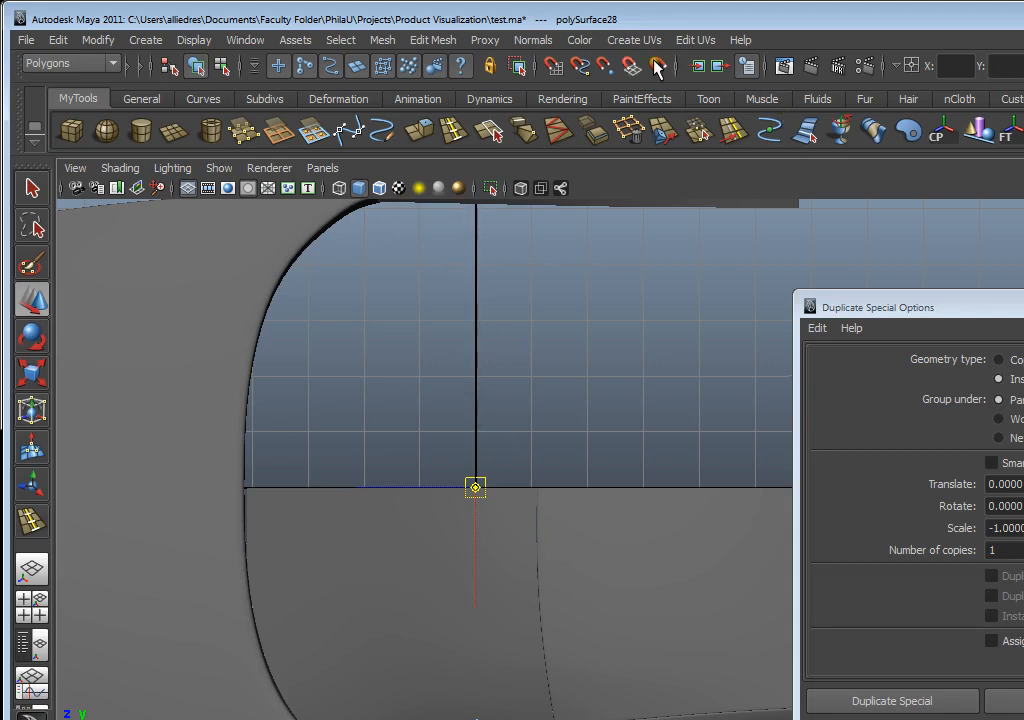
click(553, 66)
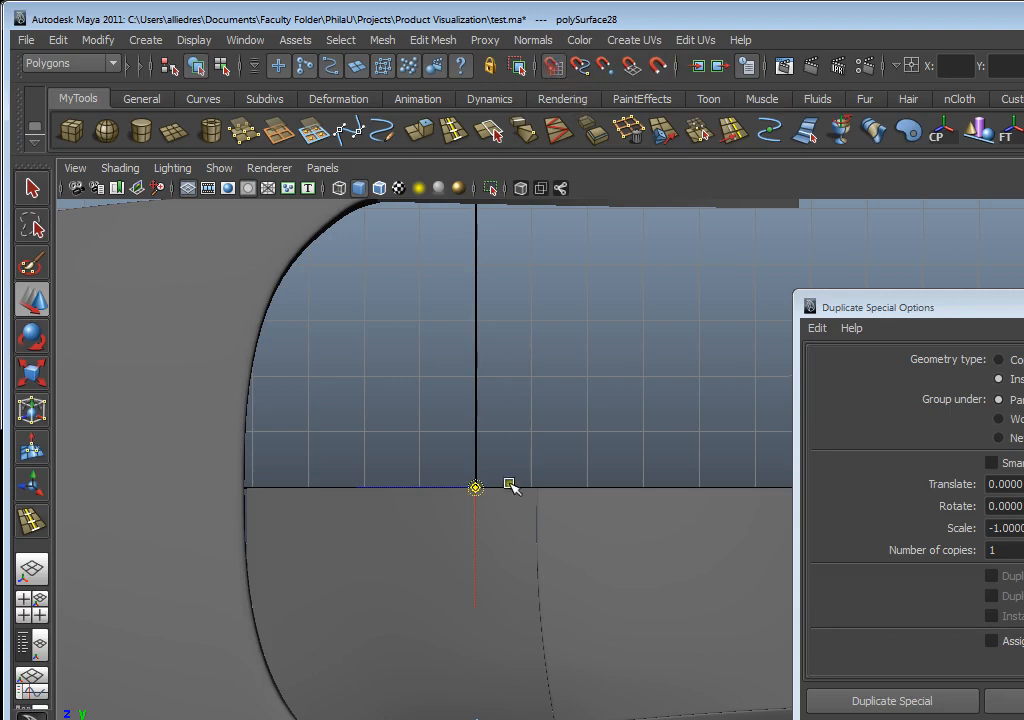
mouse_move(477, 488)
mouse_down()
mouse_move(484, 382)
mouse_move(483, 494)
mouse_move(512, 464)
mouse_move(487, 432)
mouse_move(471, 500)
mouse_move(551, 449)
mouse_move(489, 432)
mouse_move(484, 500)
mouse_up()
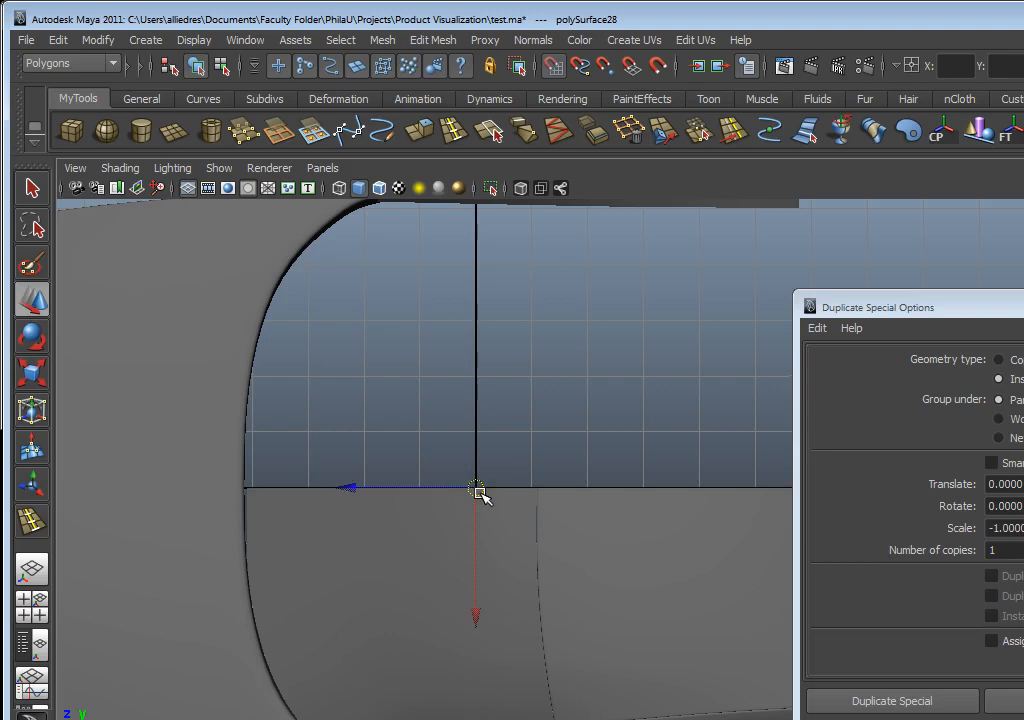
scroll(480, 494, down, 3)
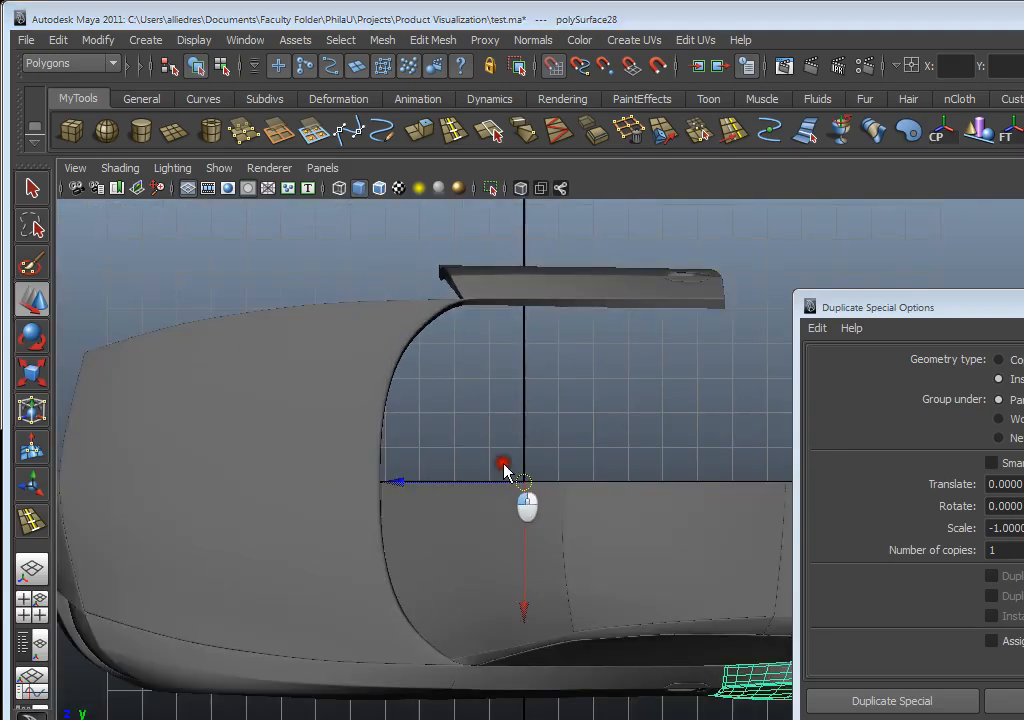
alt+drag(505, 469, 500, 363)
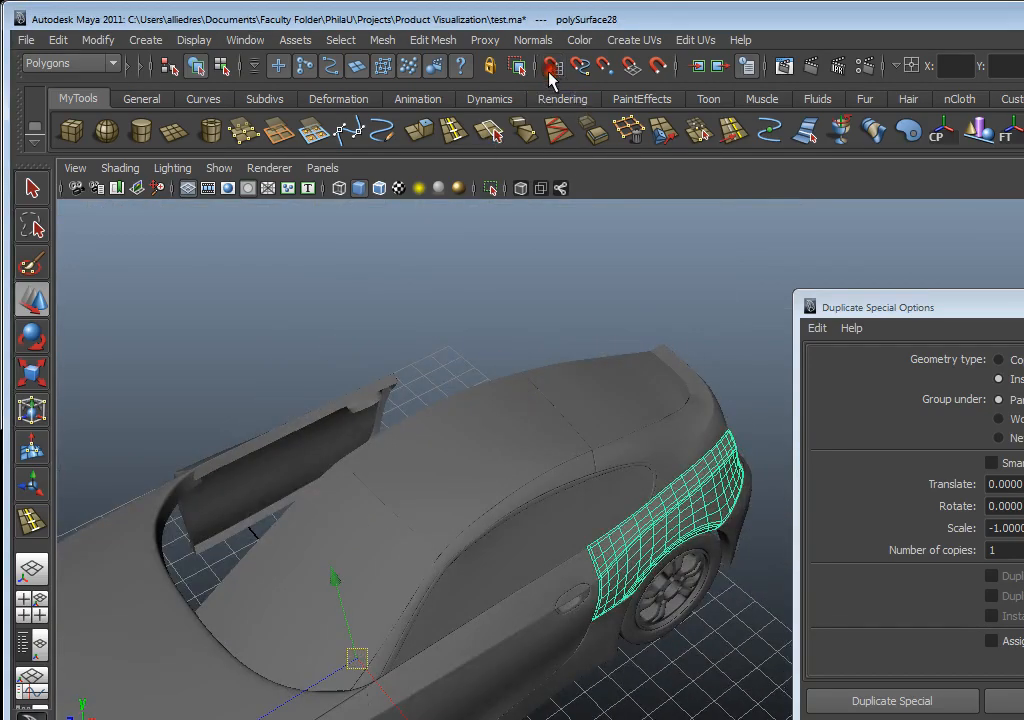
alt+drag(627, 332, 683, 326)
click(683, 326)
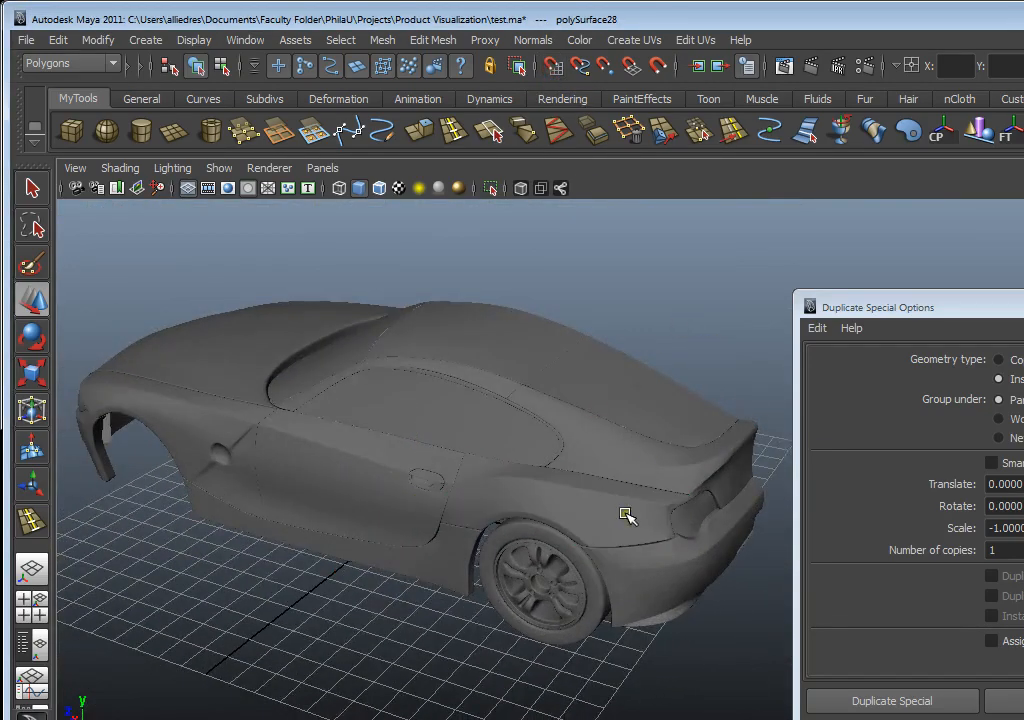
- Create one mirrored instance of the rear fender on the opposite side with Duplicate Special, and deselect it
click(624, 513)
alt+drag(595, 505, 975, 452)
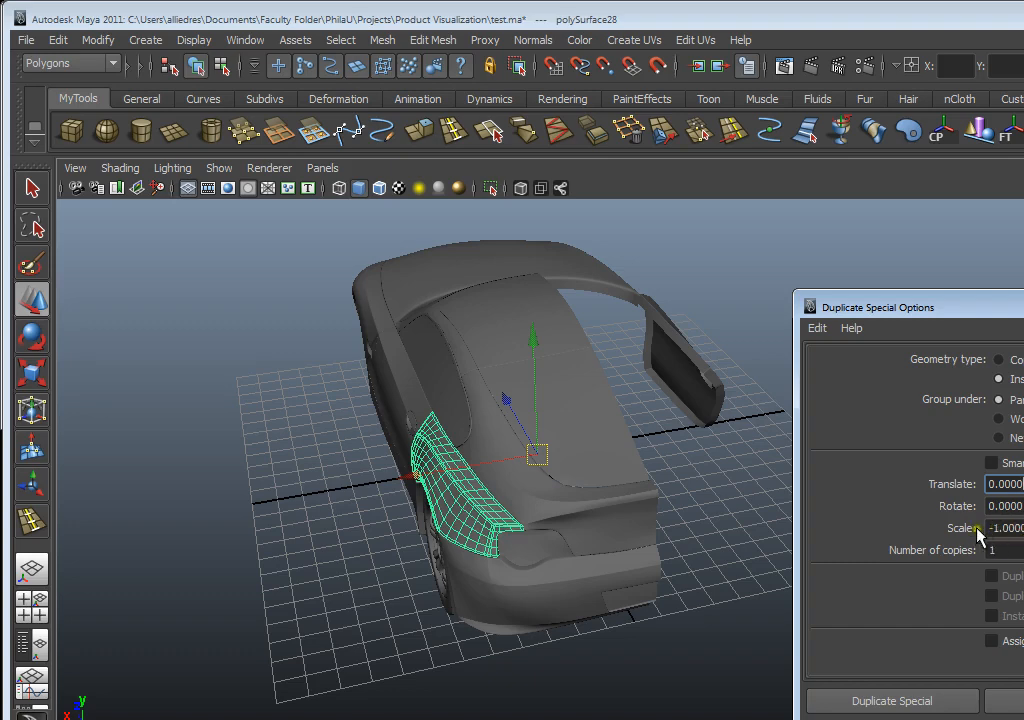
key(ctrl+shift+d)
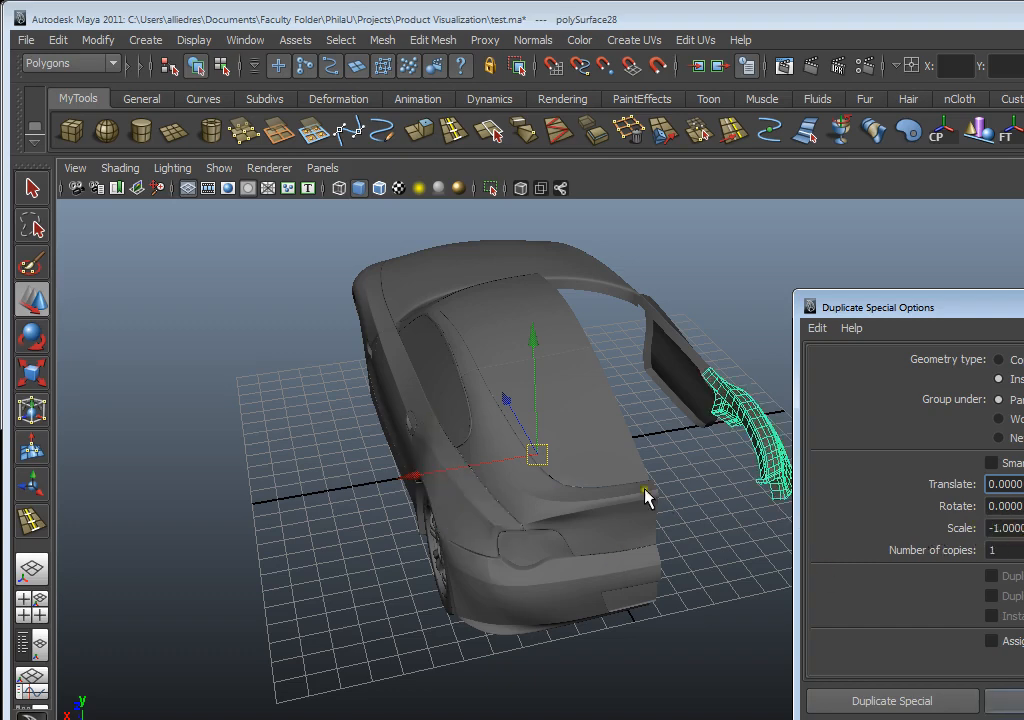
alt+drag(498, 517, 355, 435)
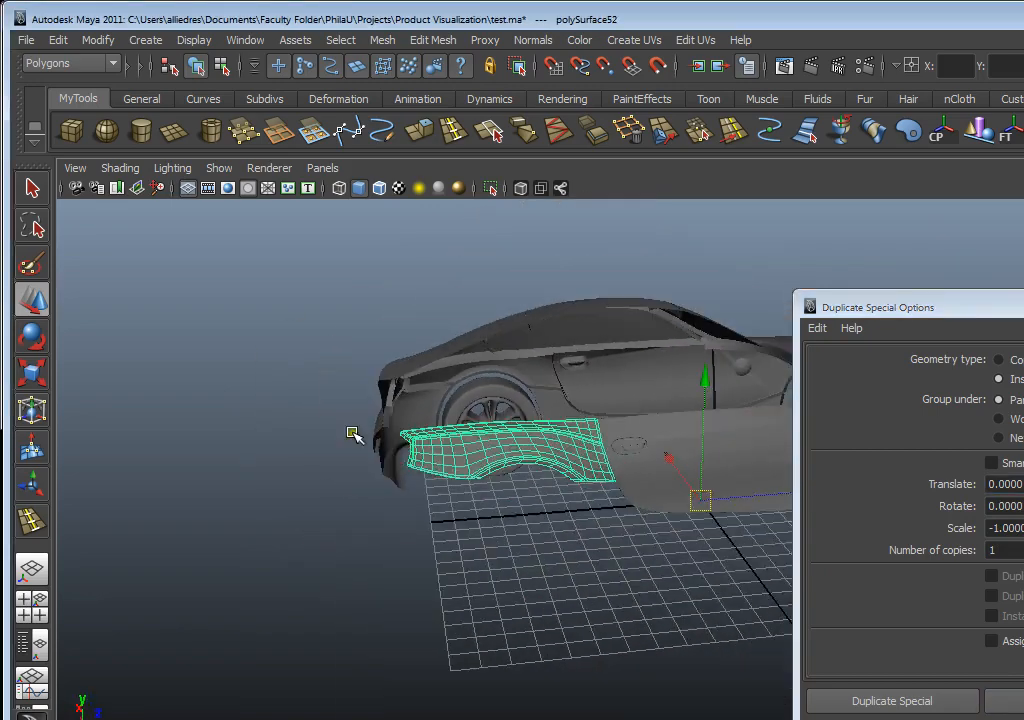
click(528, 553)
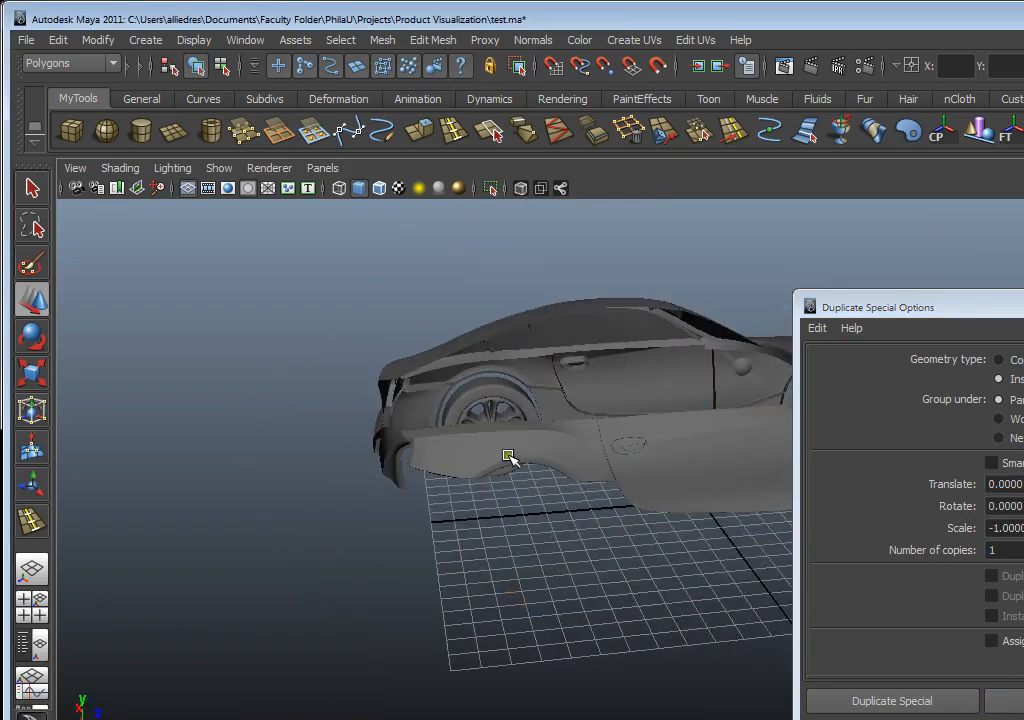
- Select the rear tire, try moving it along the X axis, and undo the move
alt+drag(421, 480, 507, 489)
scroll(462, 488, up, 5)
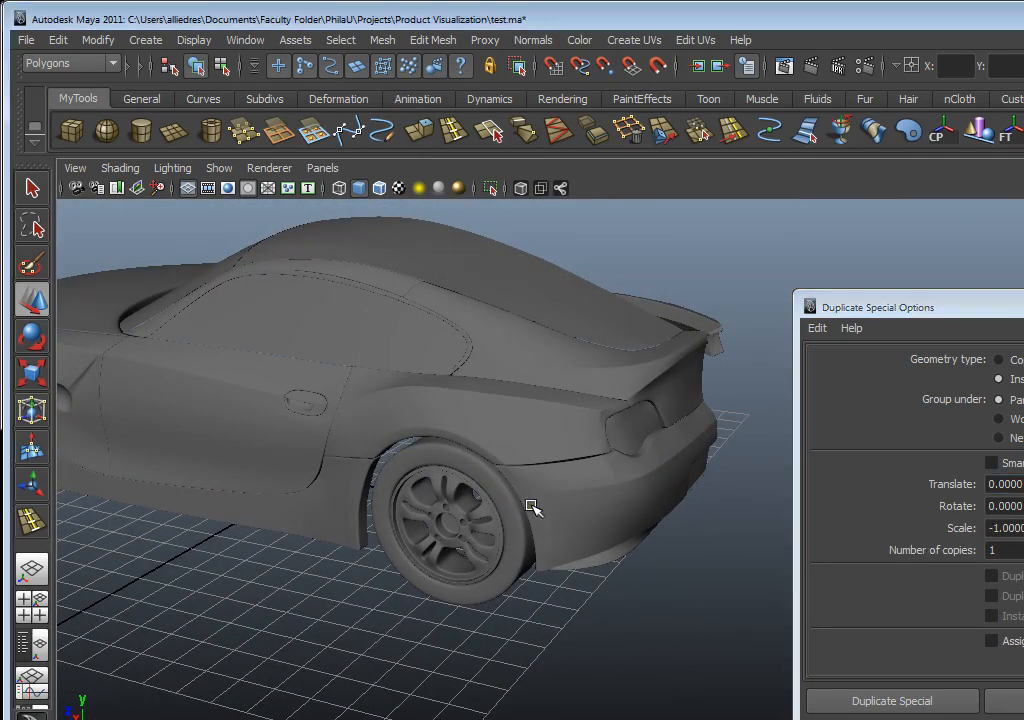
click(471, 467)
alt+drag(512, 570, 459, 571)
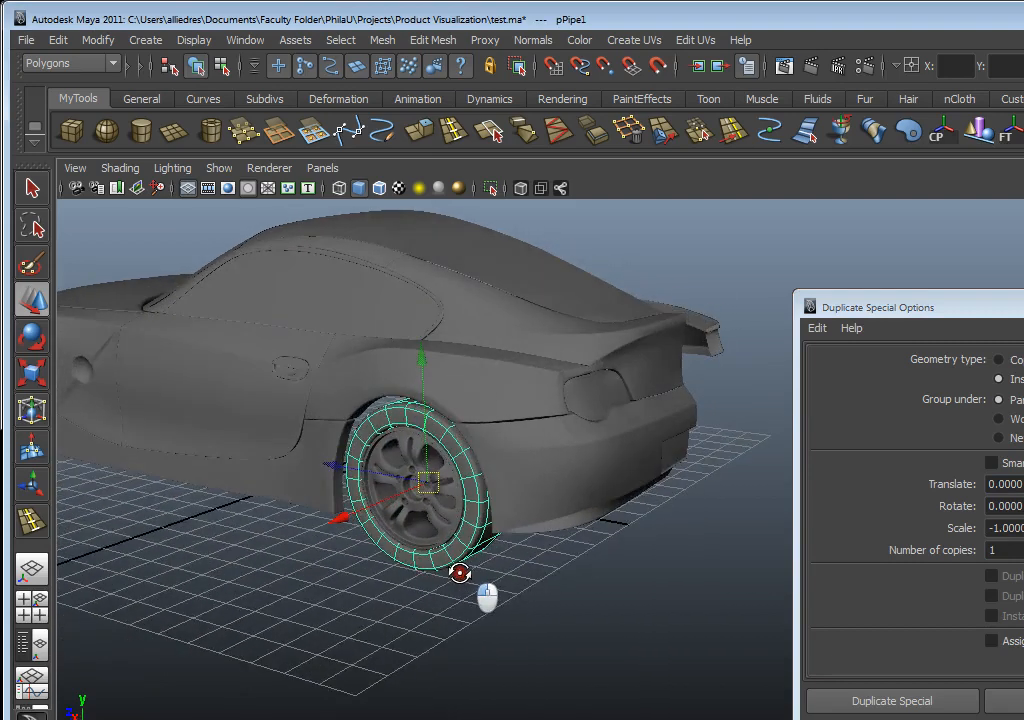
mouse_move(355, 512)
mouse_down()
mouse_move(333, 515)
mouse_move(349, 508)
mouse_move(341, 517)
mouse_up()
key(ctrl+z)
- Select the rear wheel's rim, try moving it along the X axis, undo the move and reselect the tire
scroll(345, 523, up, 5)
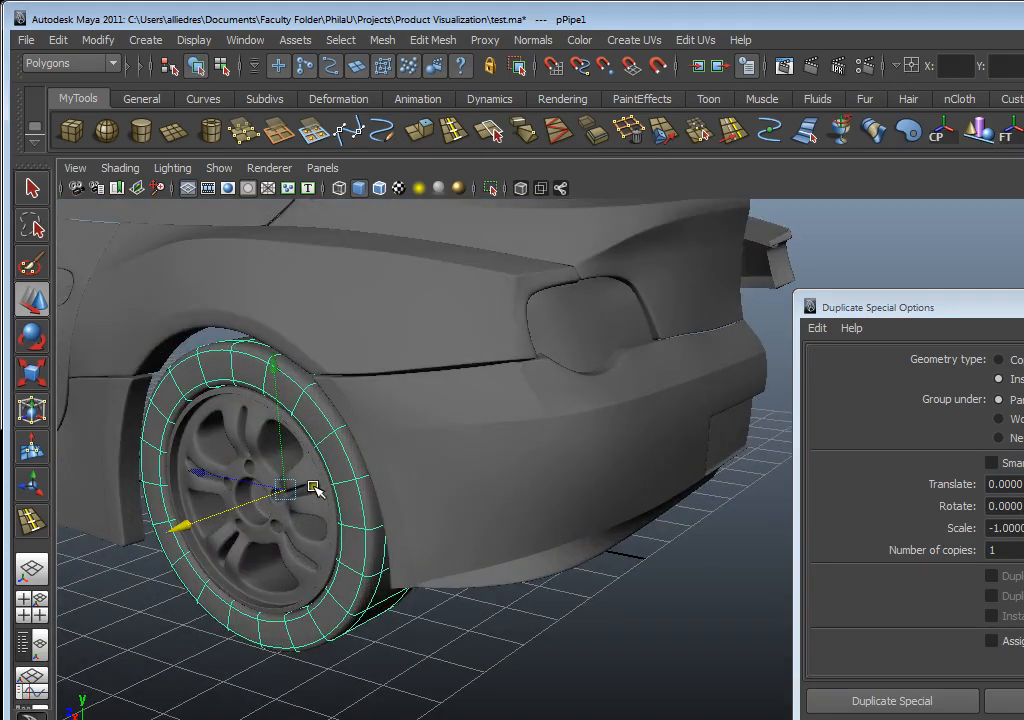
click(258, 433)
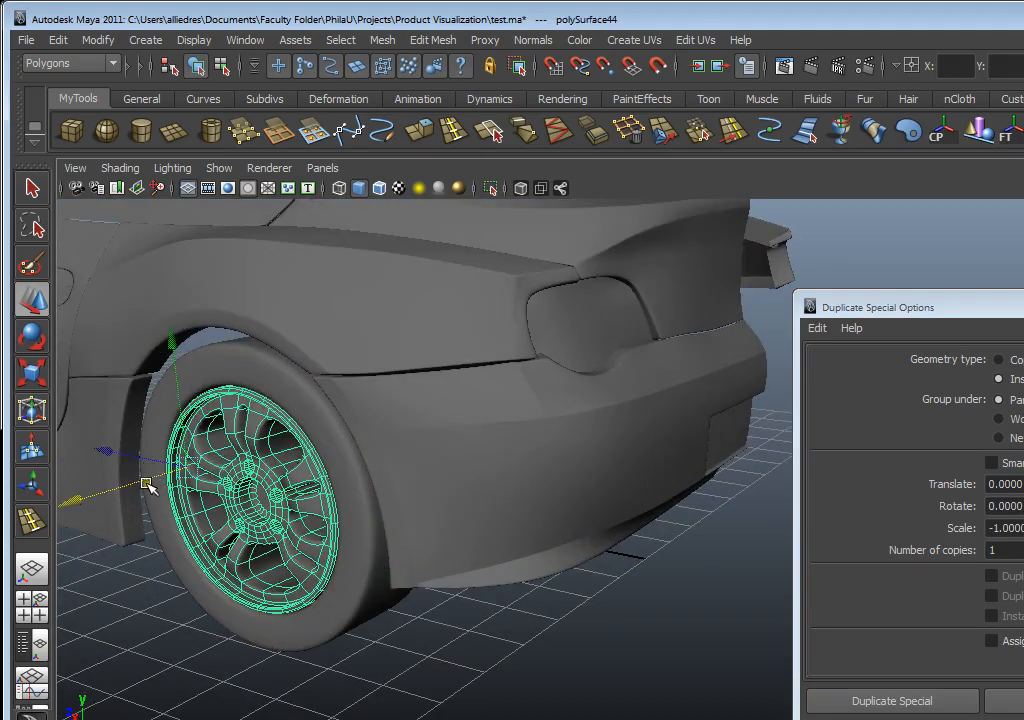
mouse_move(148, 484)
mouse_down()
mouse_move(85, 494)
mouse_move(104, 484)
mouse_move(103, 503)
mouse_move(155, 501)
mouse_up()
click(200, 485)
key(ctrl+z)
click(263, 386)
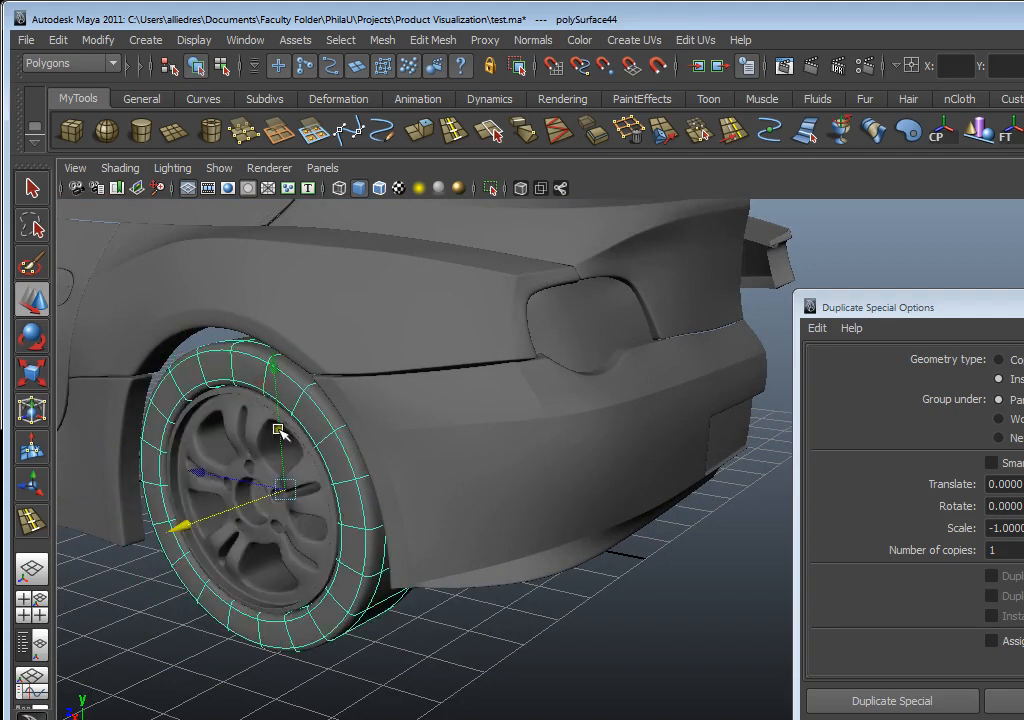
- Add the rim to the rear tire selection, compare their pivots, and leave only the rim selected
scroll(290, 438, down, 8)
alt+drag(370, 480, 590, 520)
scroll(645, 521, up, 6)
scroll(578, 512, up, 5)
scroll(540, 480, down, 5)
alt+drag(528, 498, 502, 555)
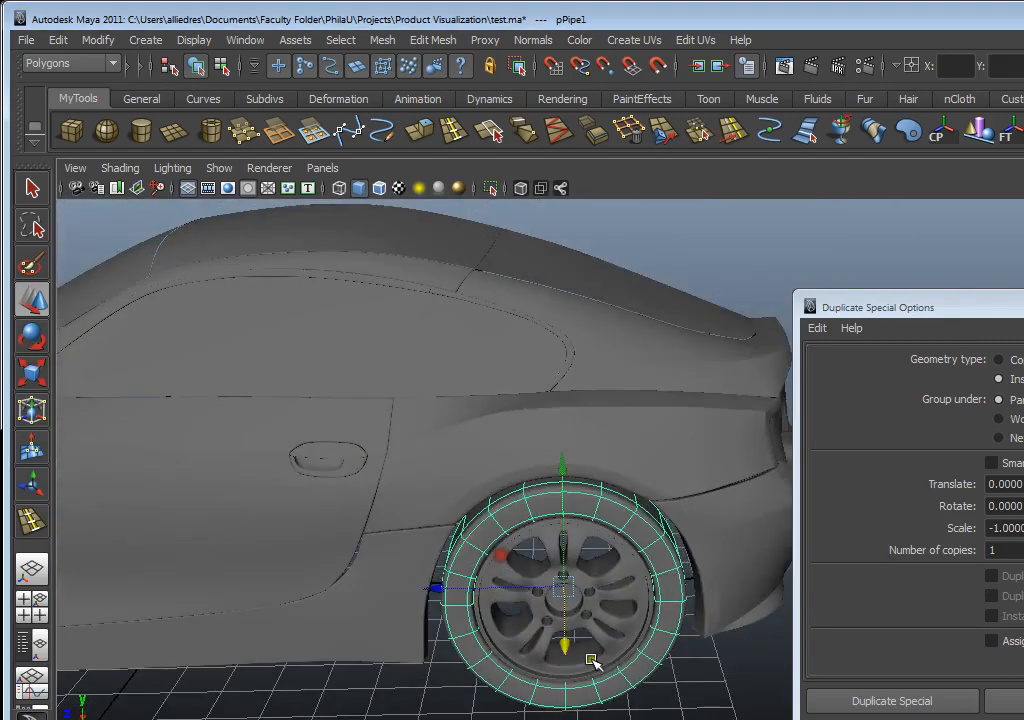
drag(570, 674, 588, 694)
shift+click(578, 597)
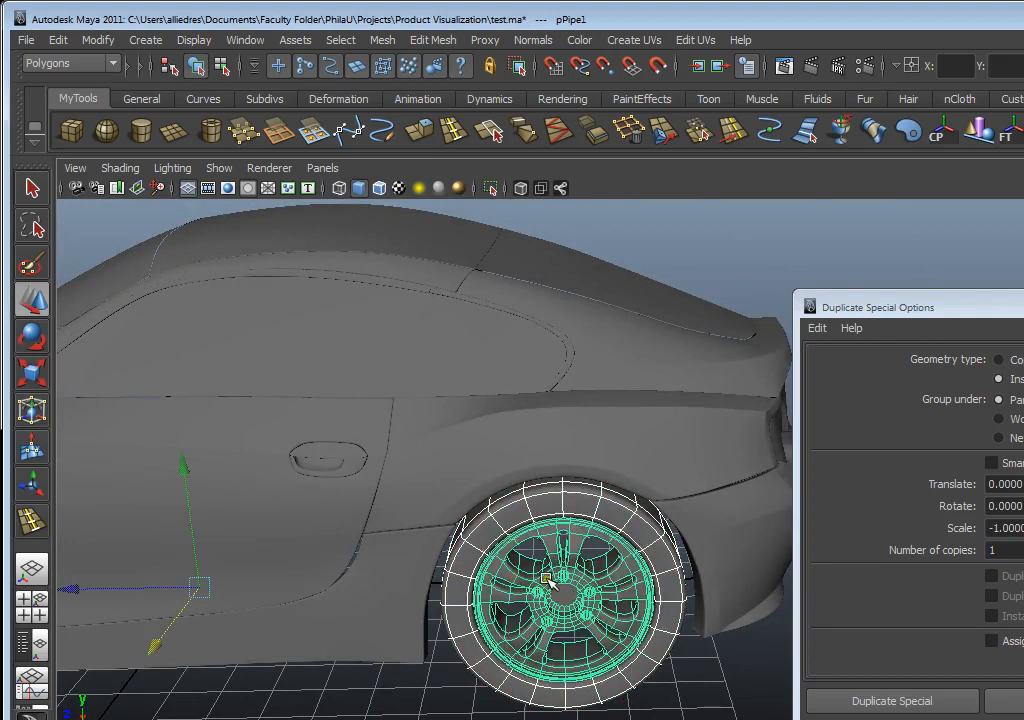
click(546, 581)
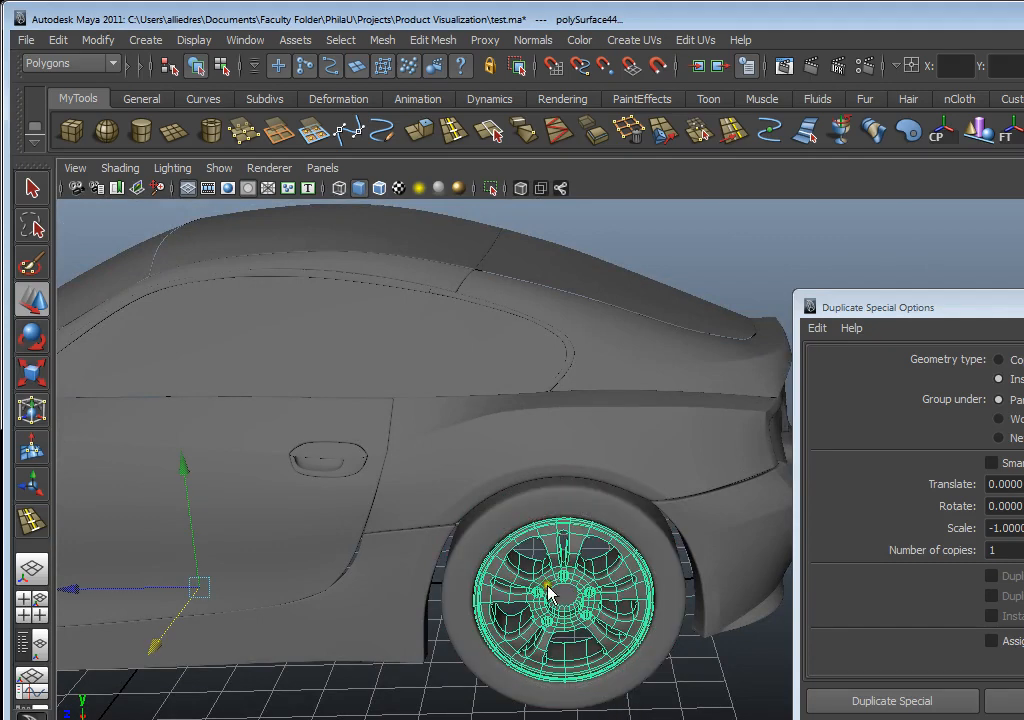
- Select the rear tire and rim together again, and reduce the selection to the tire to check its pivot
click(747, 201)
click(622, 688)
shift+click(533, 603)
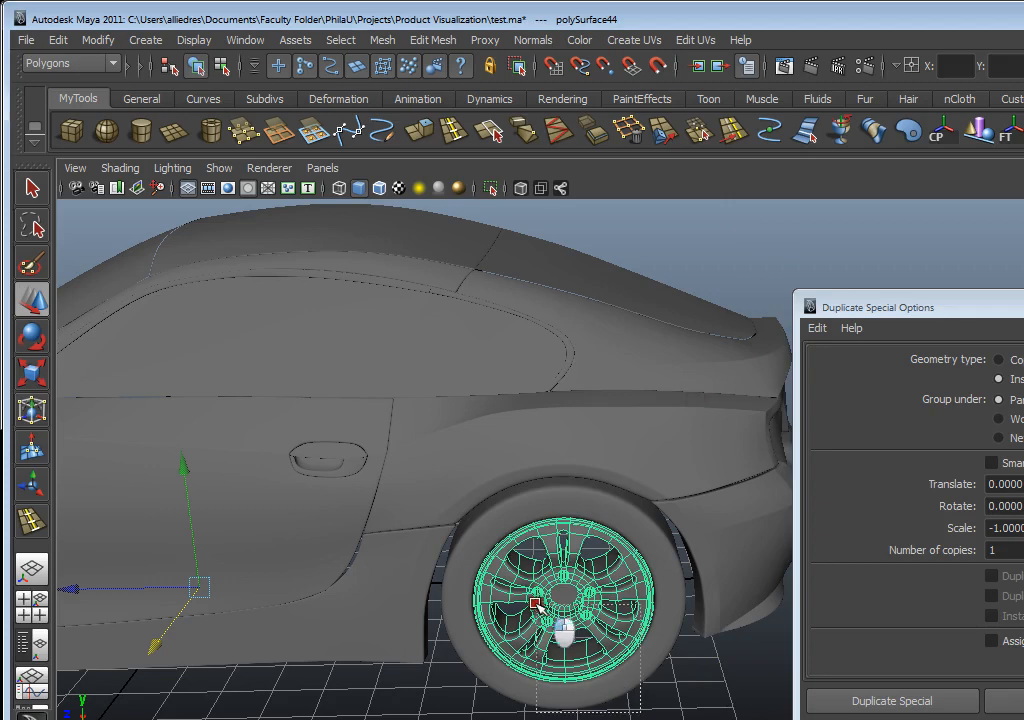
click(302, 528)
click(295, 484)
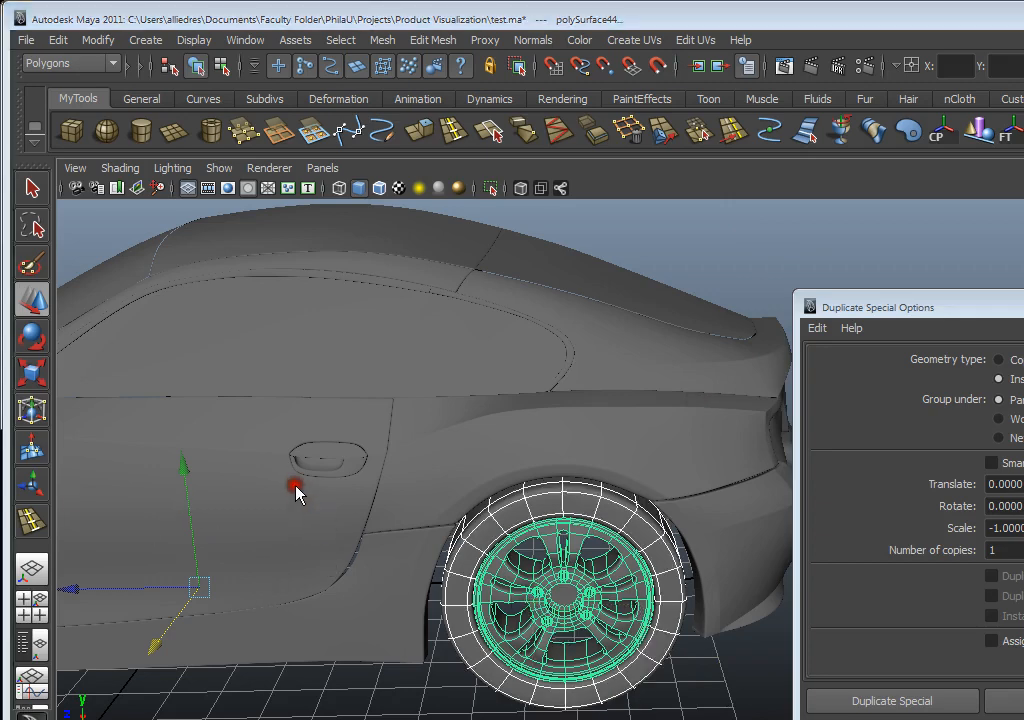
click(661, 677)
click(650, 648)
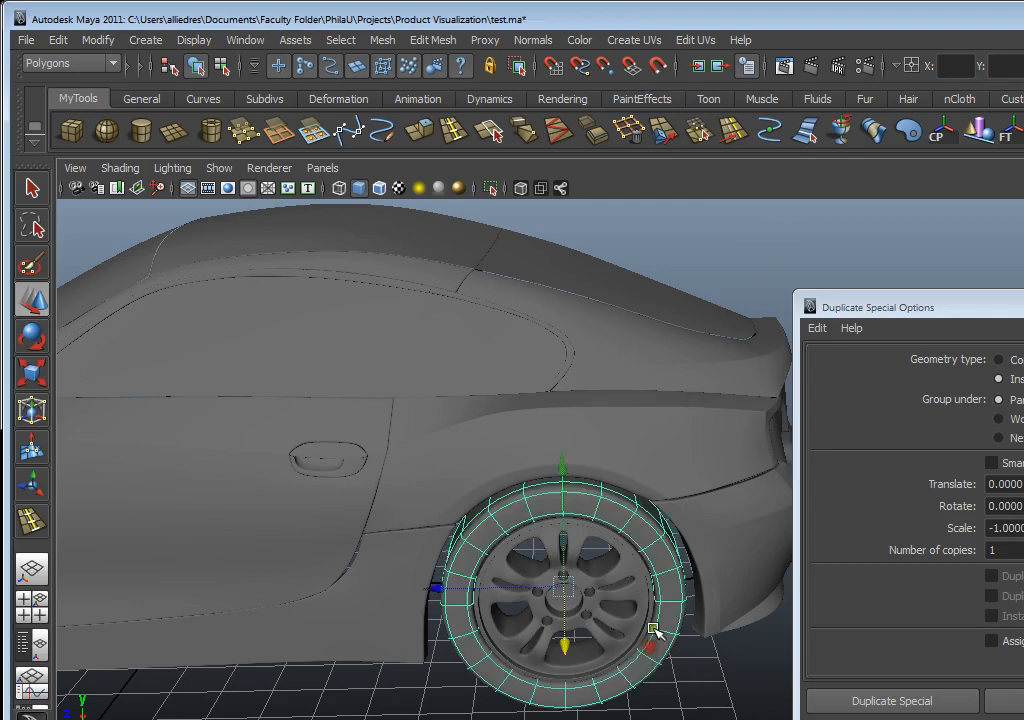
- Move the rear tire's pivot along the X axis toward the car's centre line in the top view
click(578, 570)
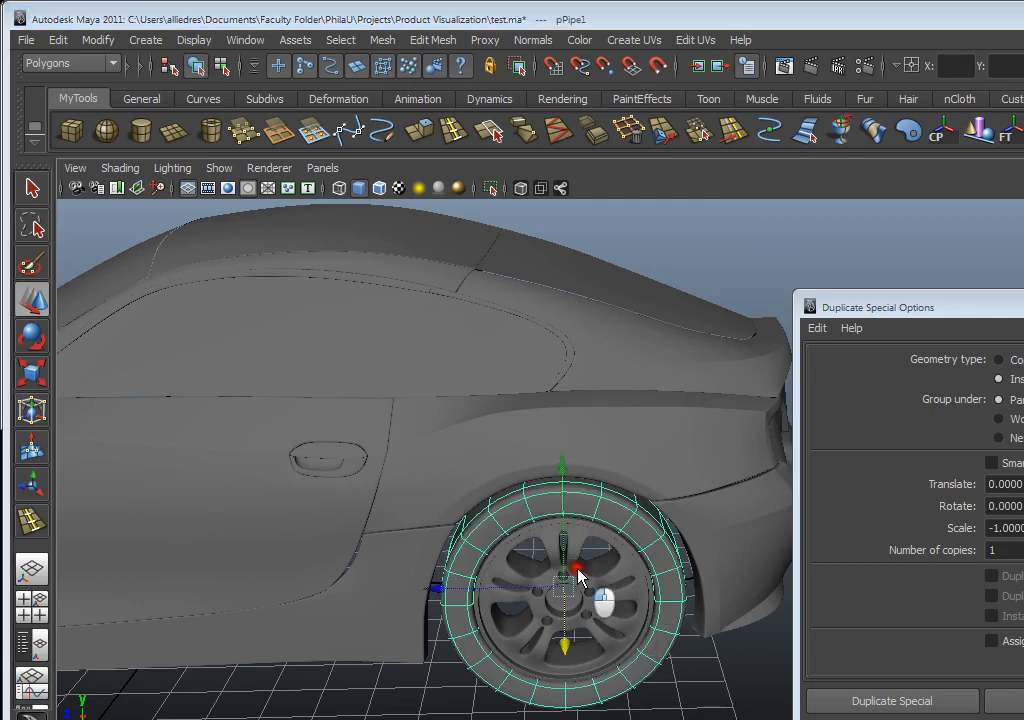
click(561, 601)
click(506, 568)
key(space)
key(space)
scroll(508, 568, down, 3)
alt+middle_drag(508, 568, 547, 490)
scroll(421, 519, up, 6)
scroll(551, 453, up, 1)
alt+middle_drag(553, 355, 537, 423)
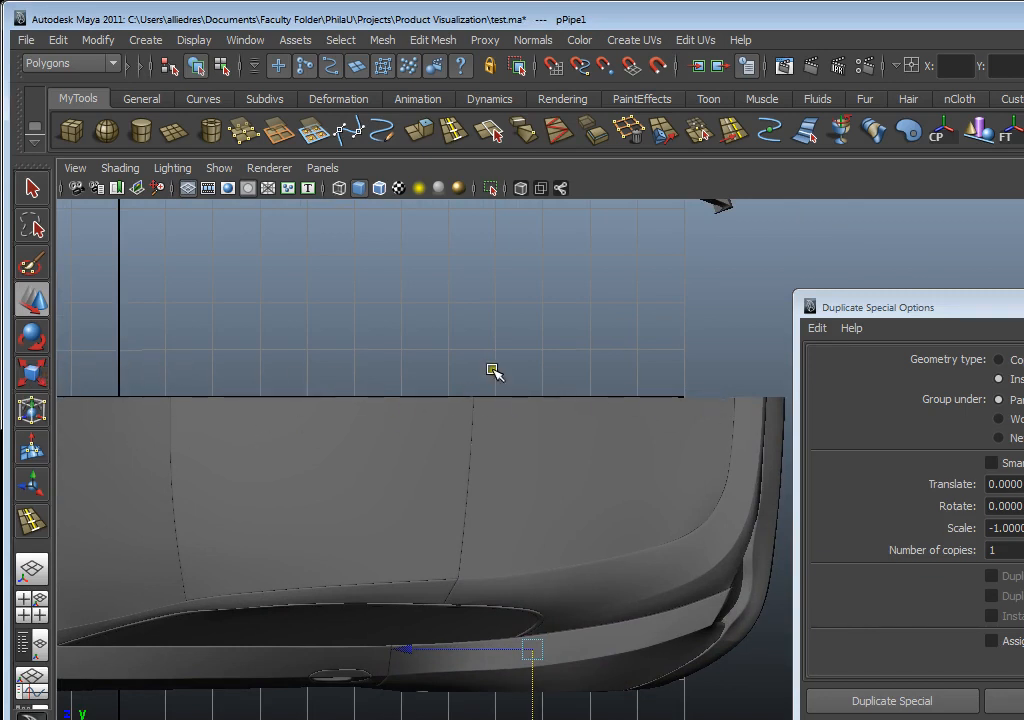
alt+middle_drag(603, 570, 638, 546)
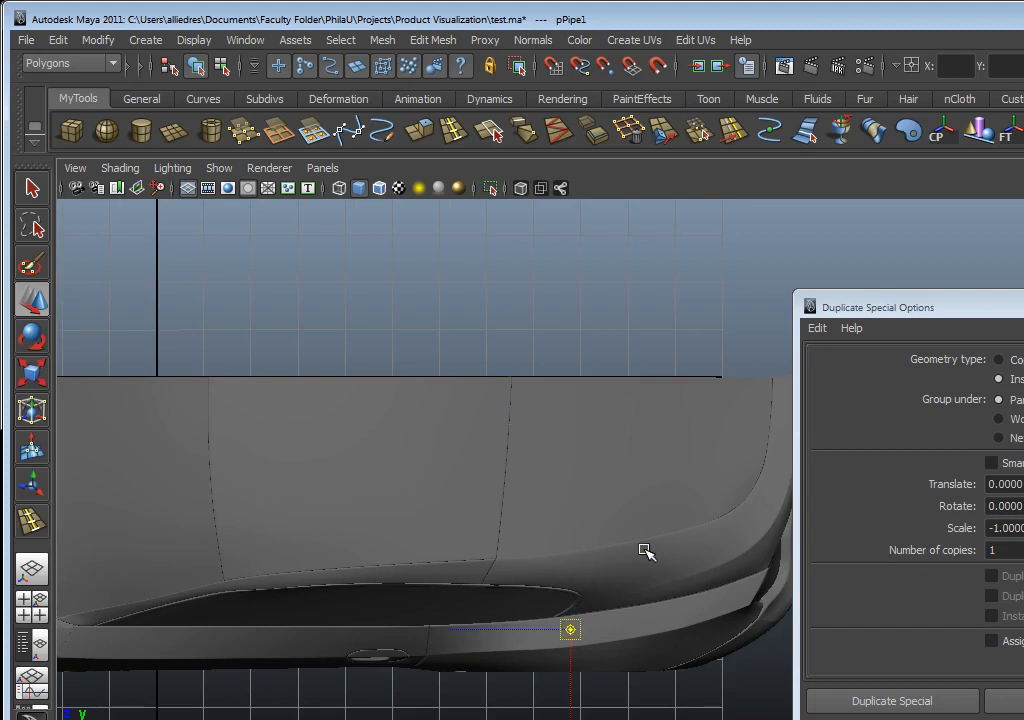
drag(592, 631, 592, 474)
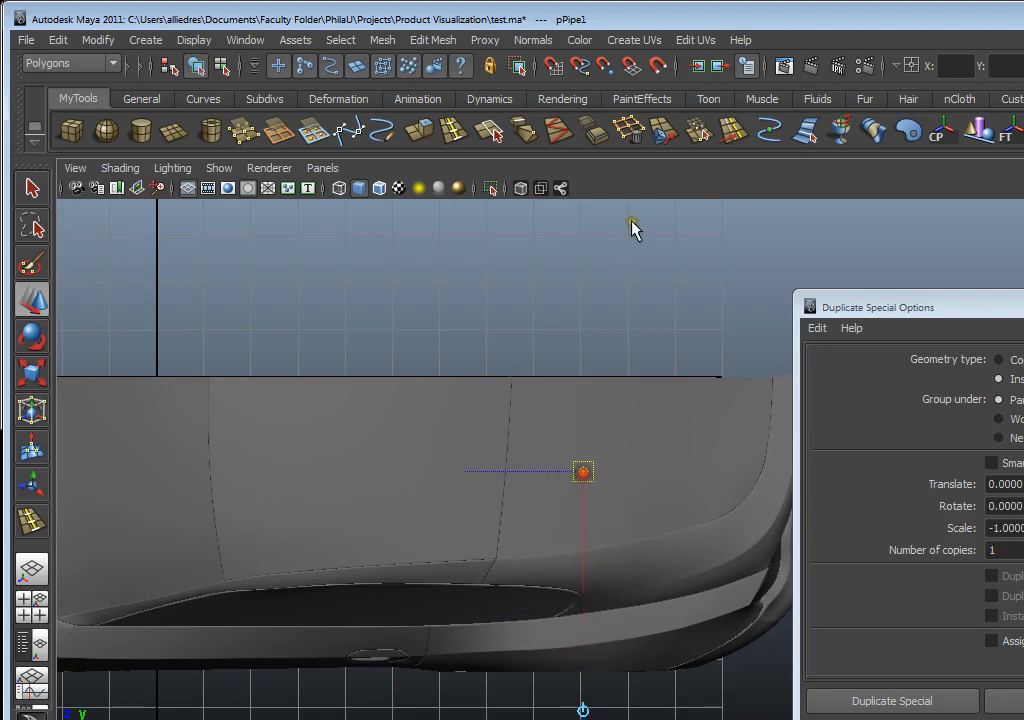
- Snap the tire's pivot to the grid on the car's centre line, turn grid snapping off, and return to the perspective view
click(555, 74)
drag(583, 418, 570, 383)
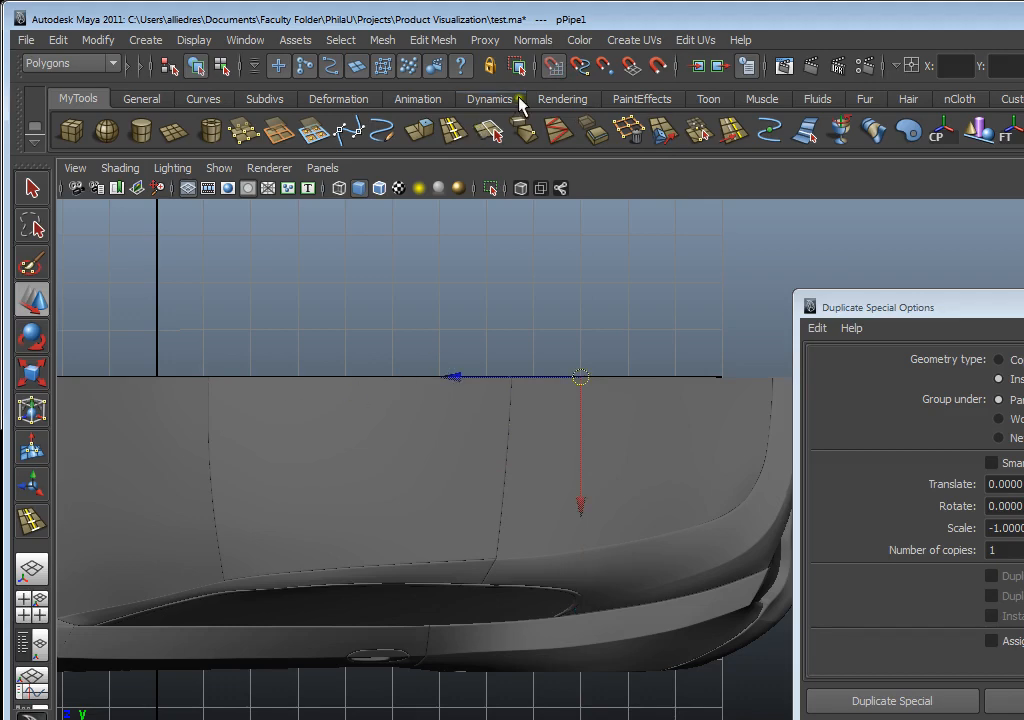
click(550, 73)
drag(540, 318, 455, 432)
- Try to mirror the rear tire to the opposite side as an instance with Duplicate Special at scale -1
scroll(553, 290, down, 4)
alt+drag(493, 486, 470, 507)
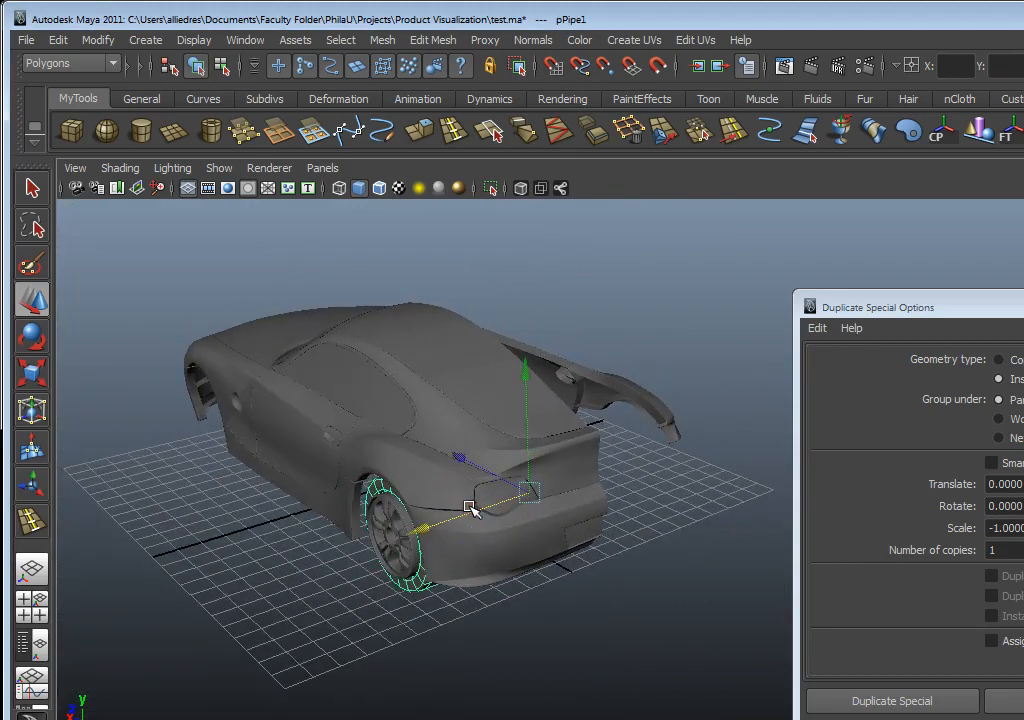
alt+drag(482, 581, 709, 477)
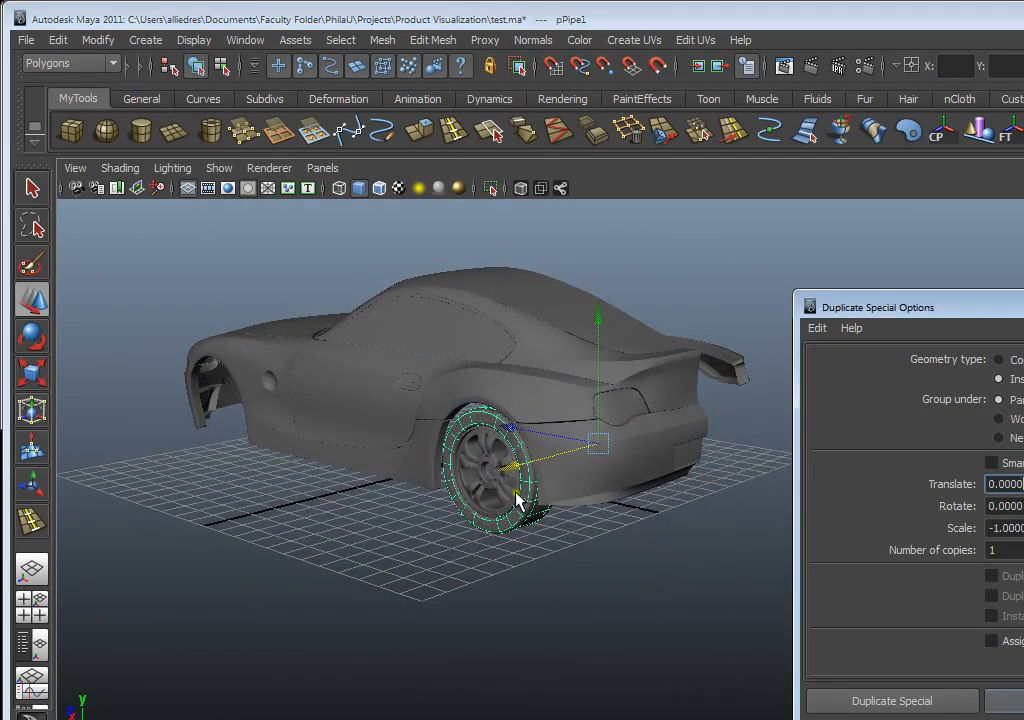
alt+drag(517, 500, 535, 542)
alt+right_drag(549, 489, 599, 517)
alt+drag(599, 517, 567, 519)
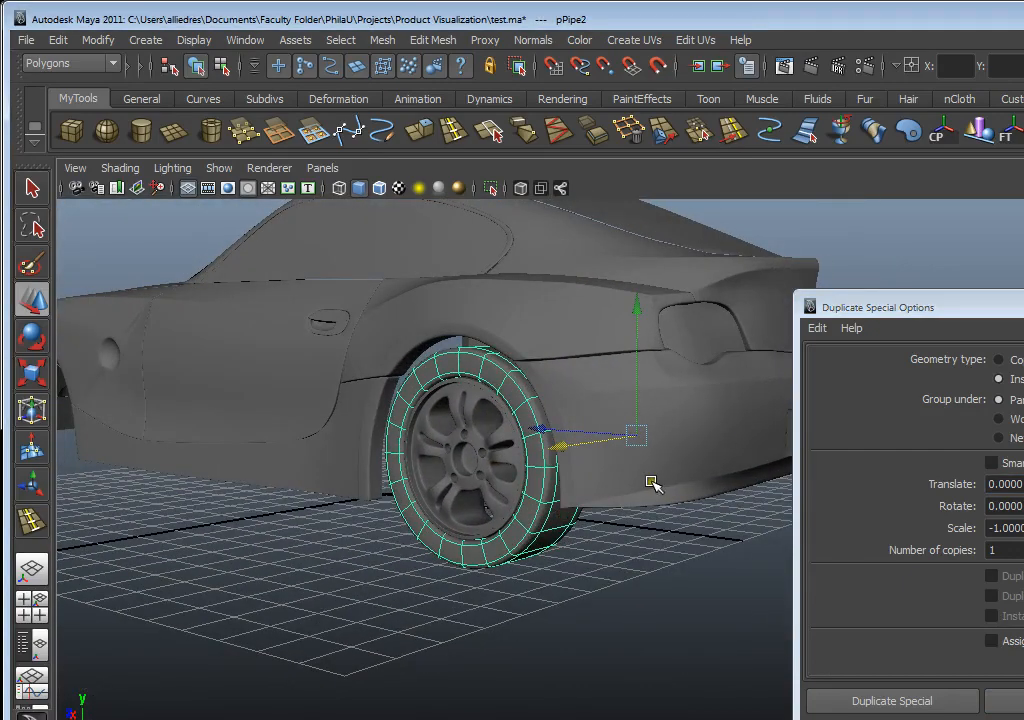
- Reselect the original rear tire, set the first Duplicate Special scale value to 1, and duplicate the tire as an instance
alt+drag(514, 520, 617, 686)
click(637, 692)
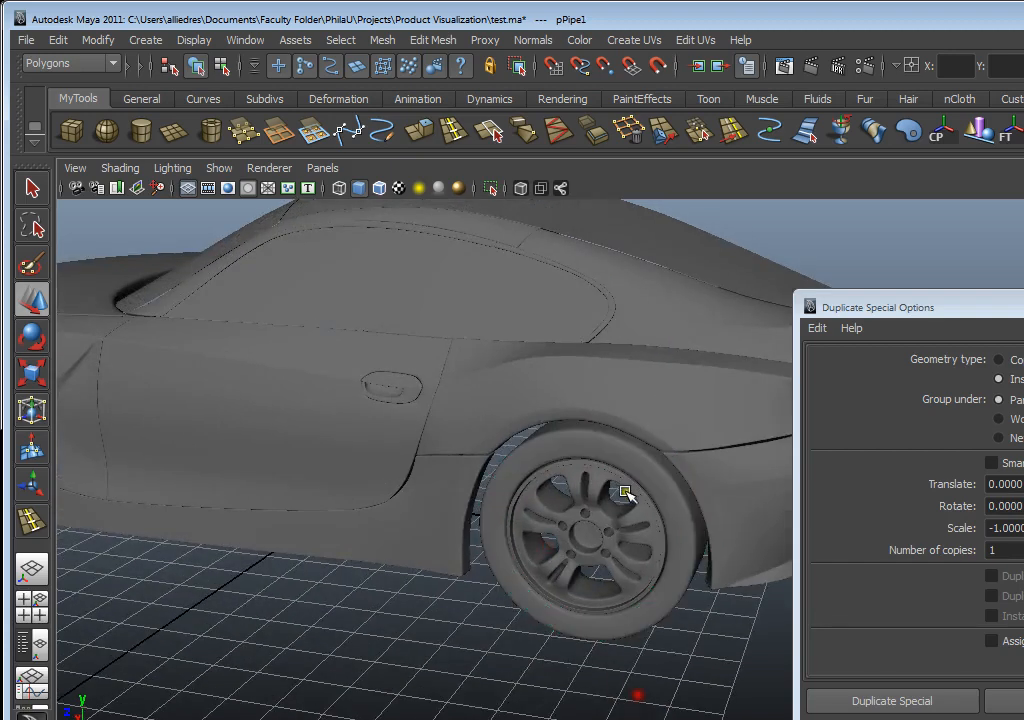
click(641, 466)
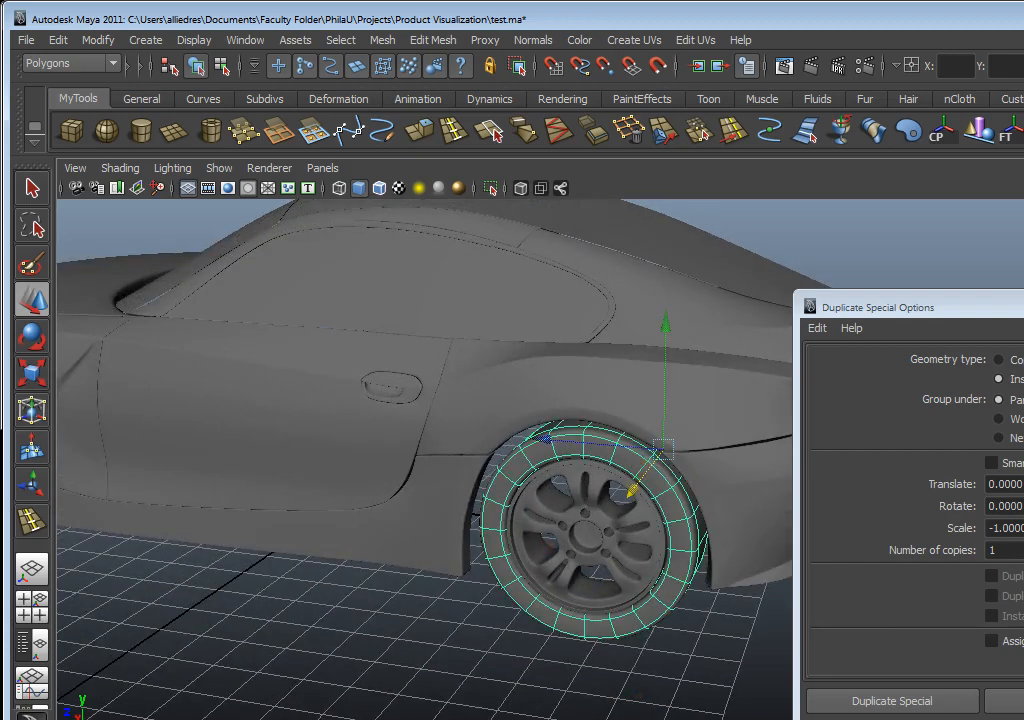
click(993, 530)
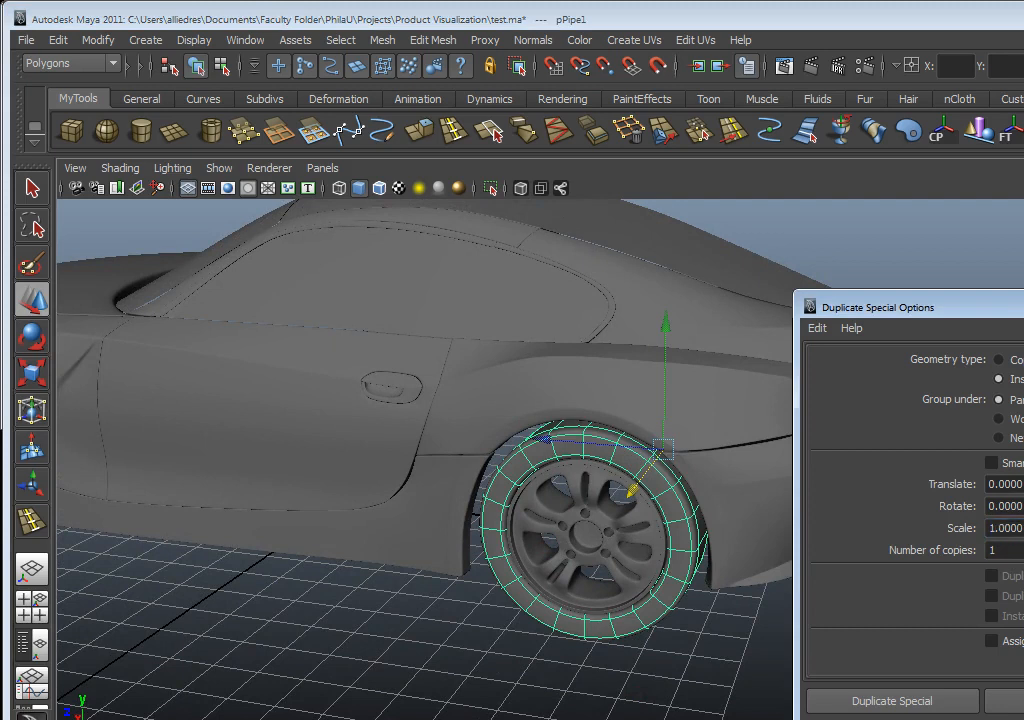
click(590, 530)
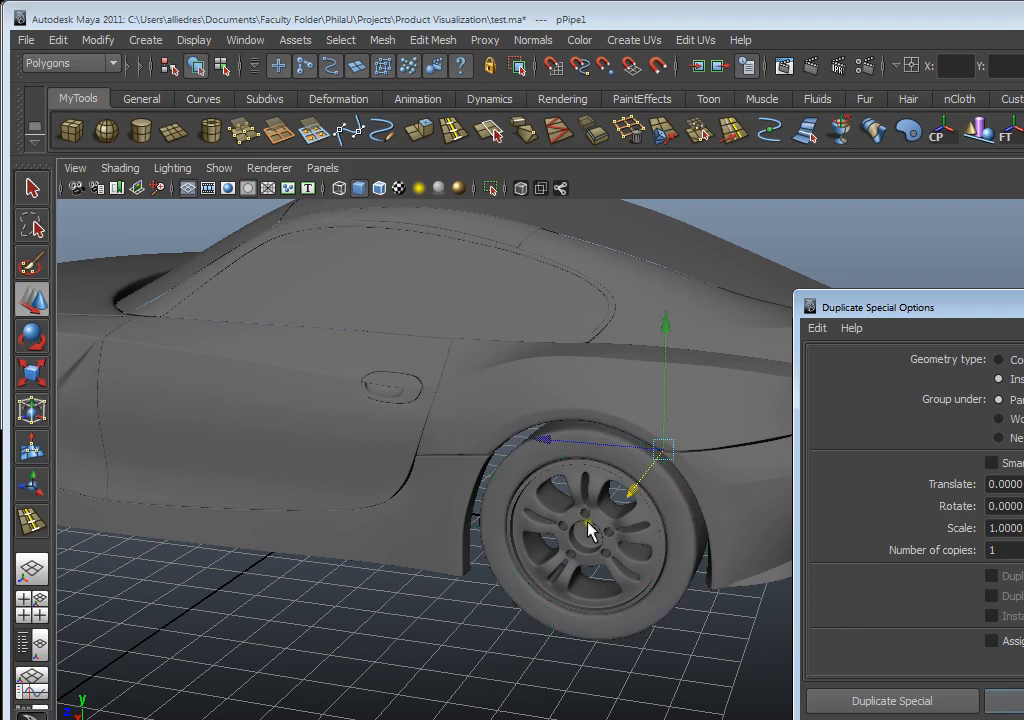
alt+drag(590, 530, 635, 601)
alt+right_drag(635, 601, 402, 448)
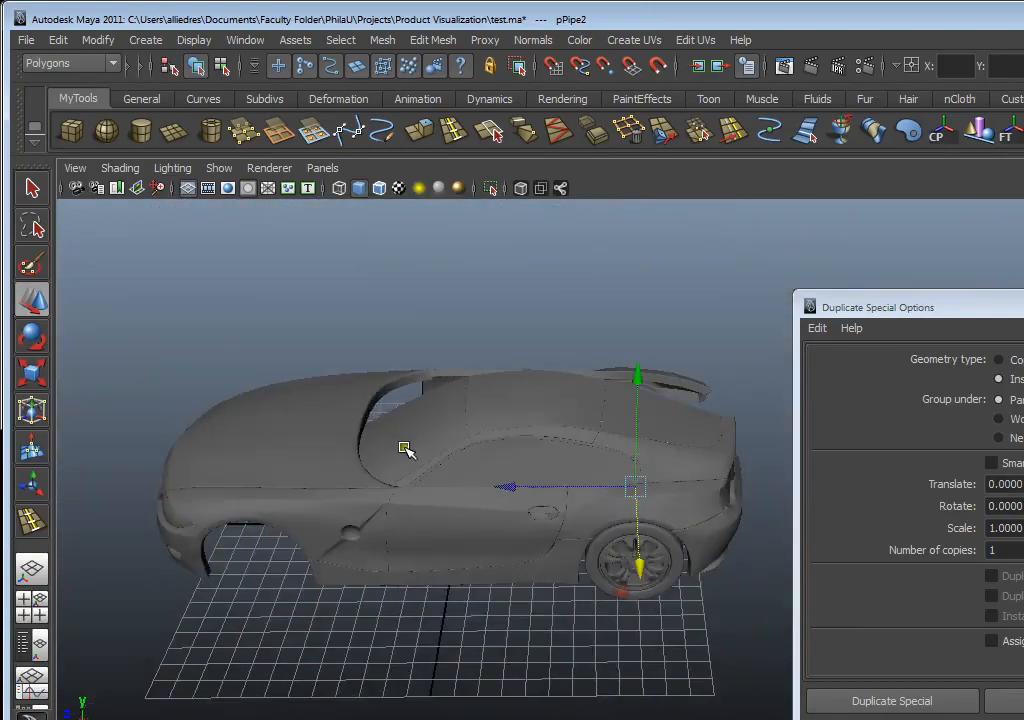
- Open the scene 29.ma without saving the changes to test.ma
click(26, 40)
click(70, 90)
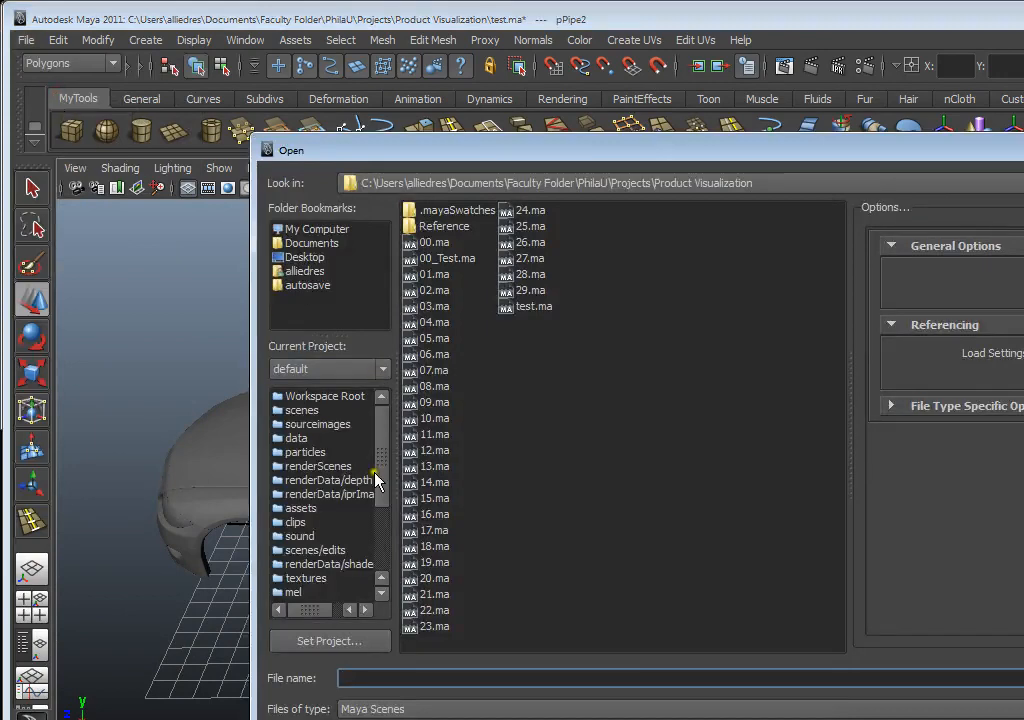
click(531, 290)
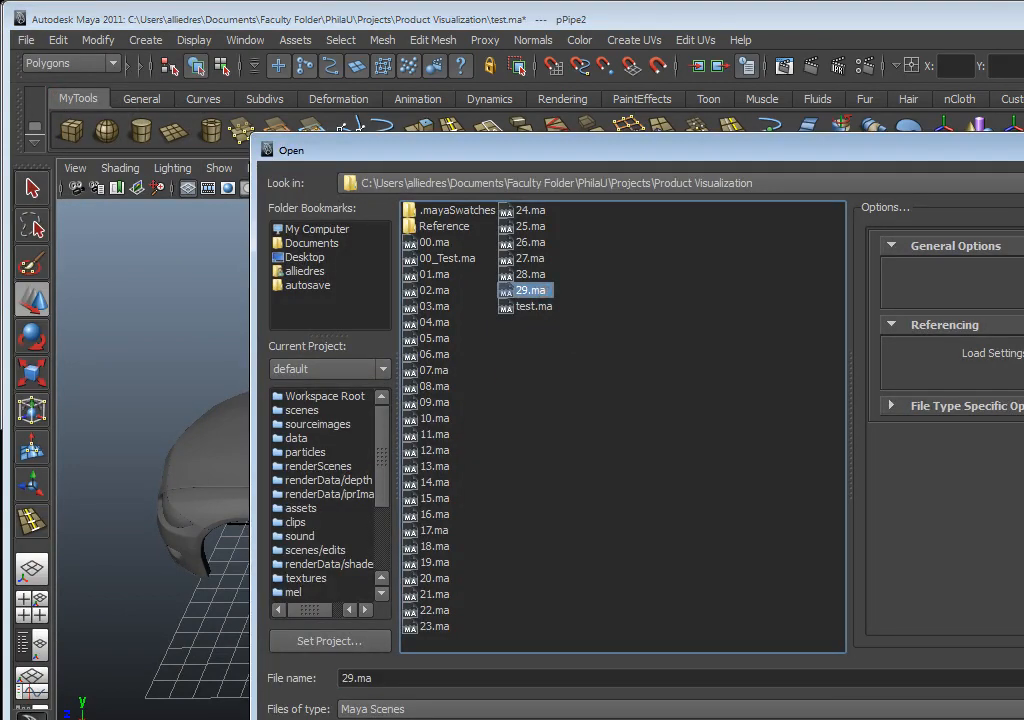
key(Return)
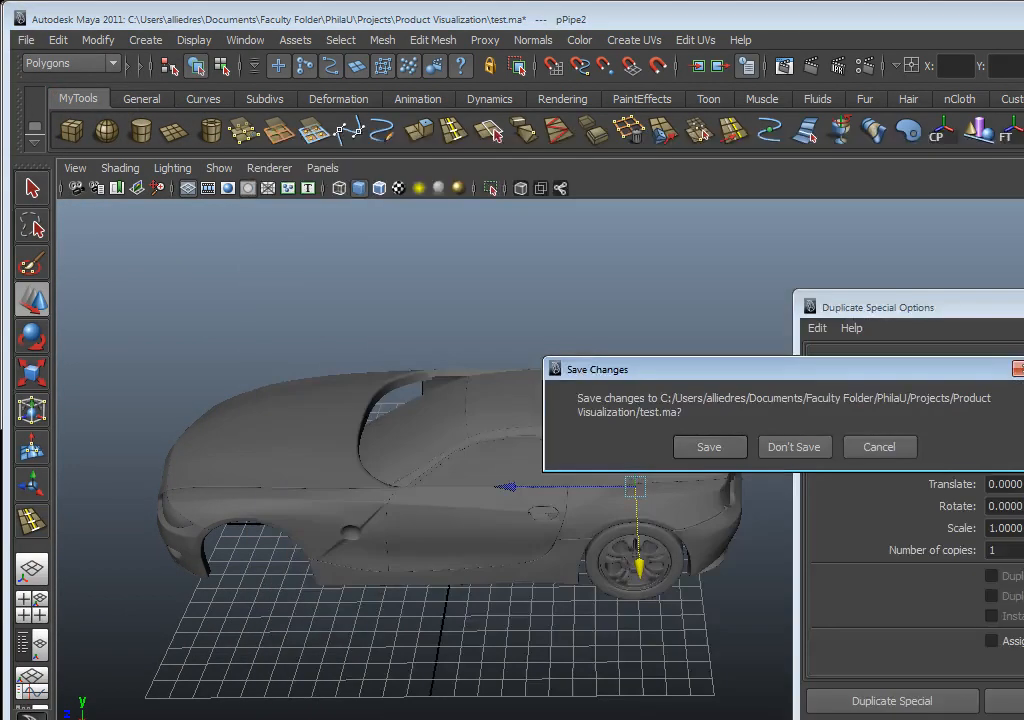
click(780, 447)
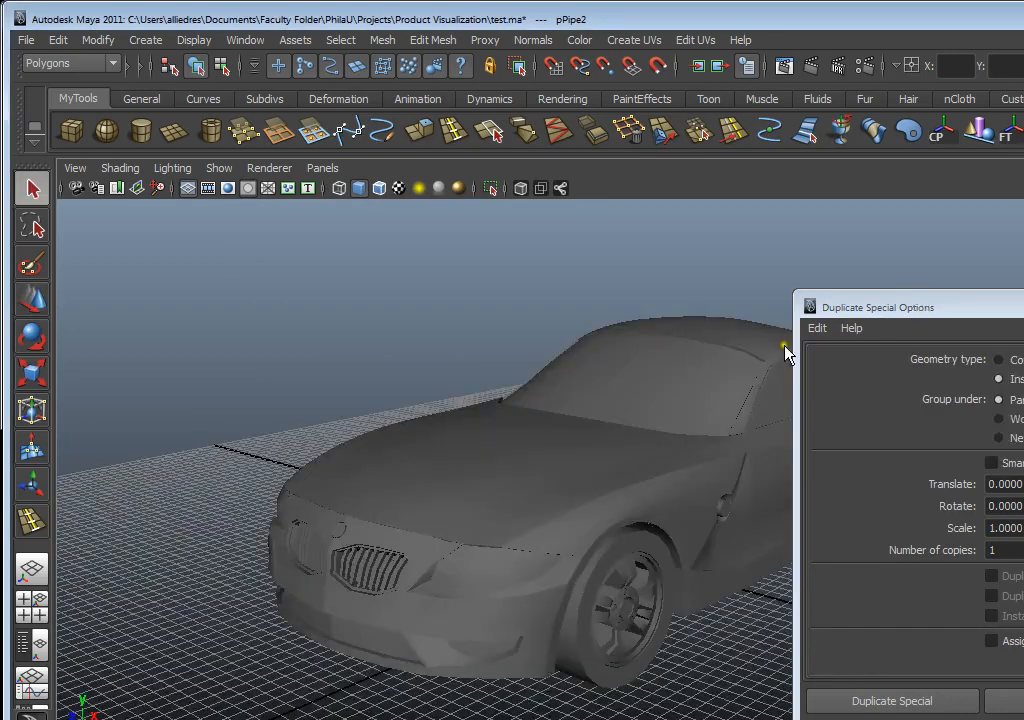
- Uncover the car model in the viewport, select the whole car to examine its wireframe, and deselect it to inspect the front
drag(869, 306, 987, 304)
drag(206, 316, 873, 666)
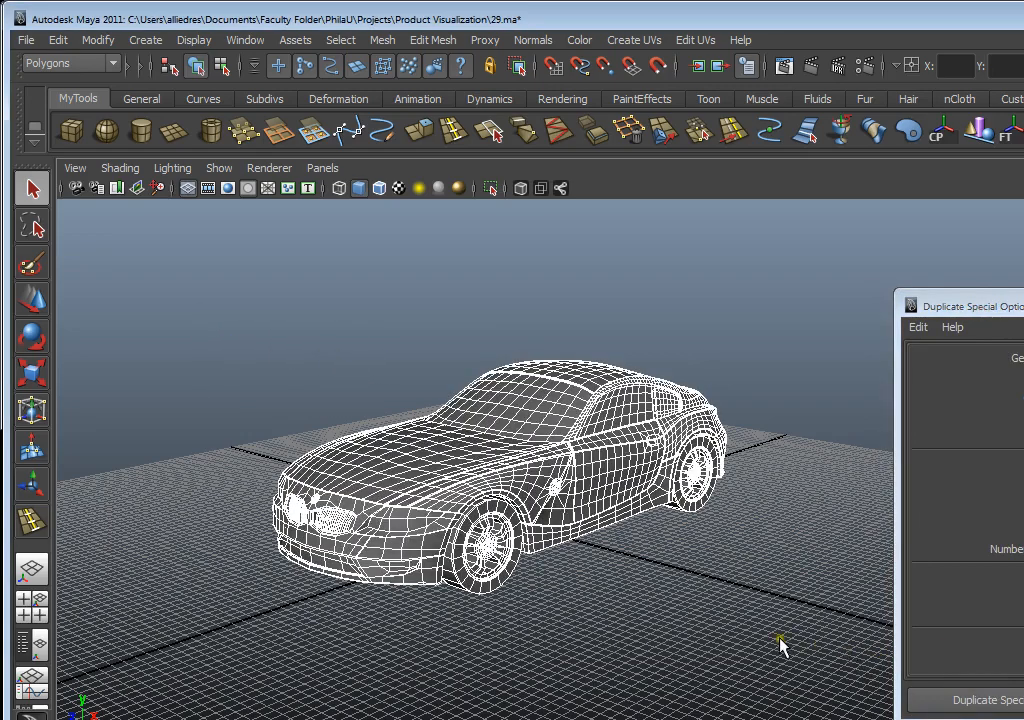
click(727, 624)
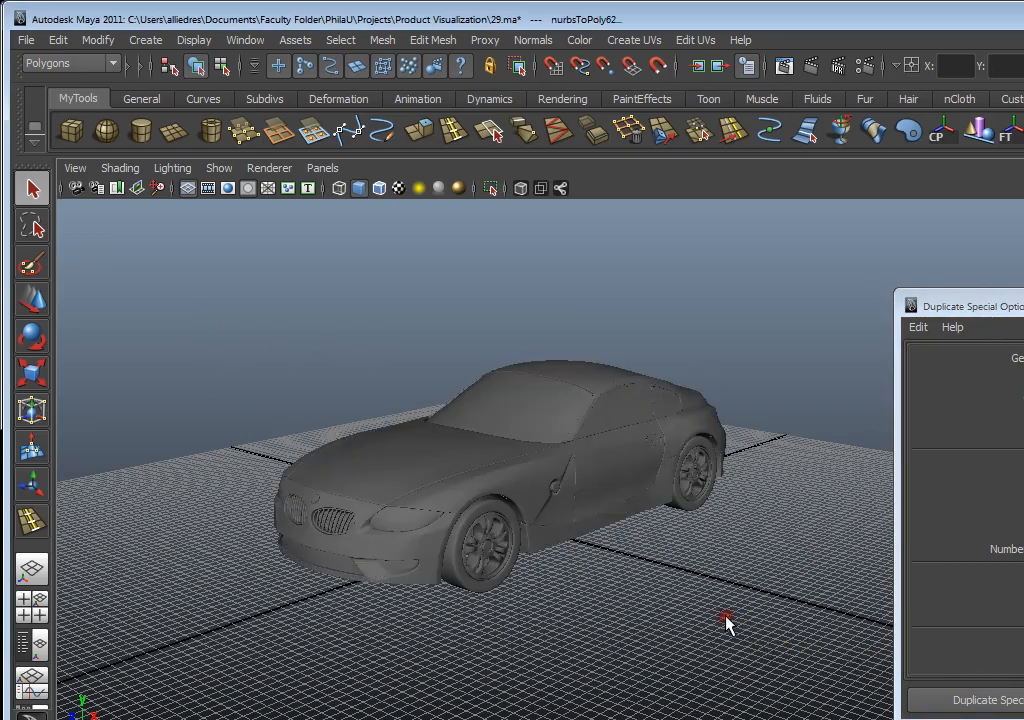
alt+drag(720, 614, 677, 577)
alt+middle_drag(677, 577, 747, 576)
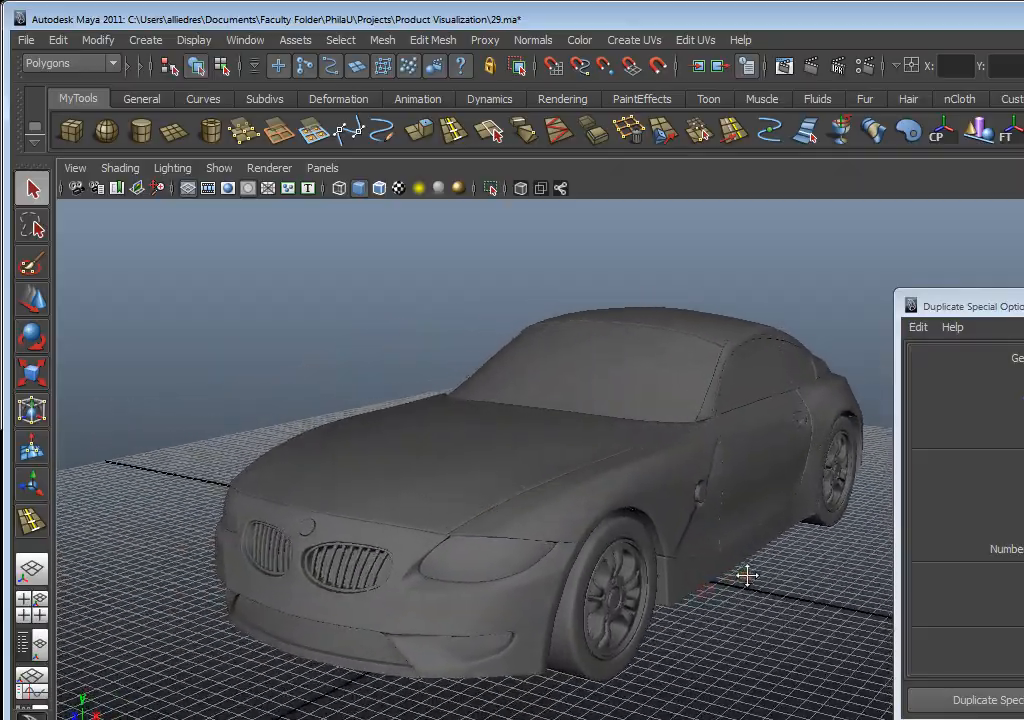